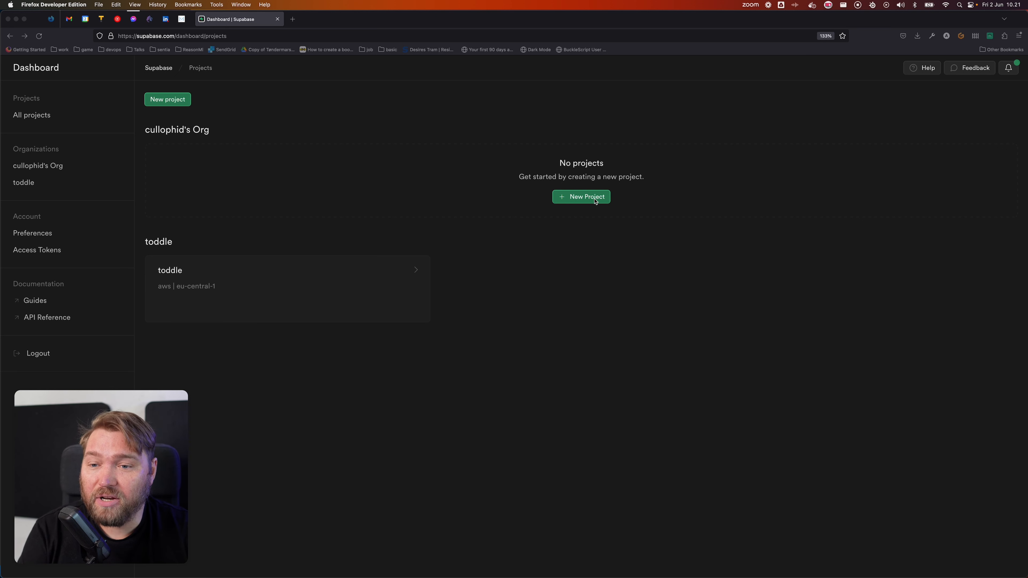
Step: Start a new Supabase project named Todo in the Central EU (Frankfurt) region
click(612, 199)
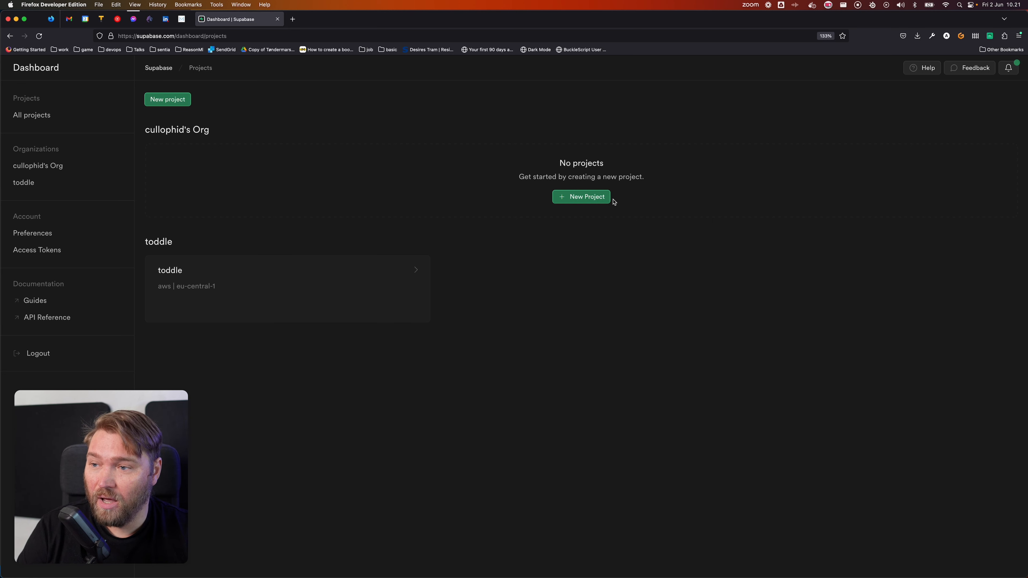
click(592, 199)
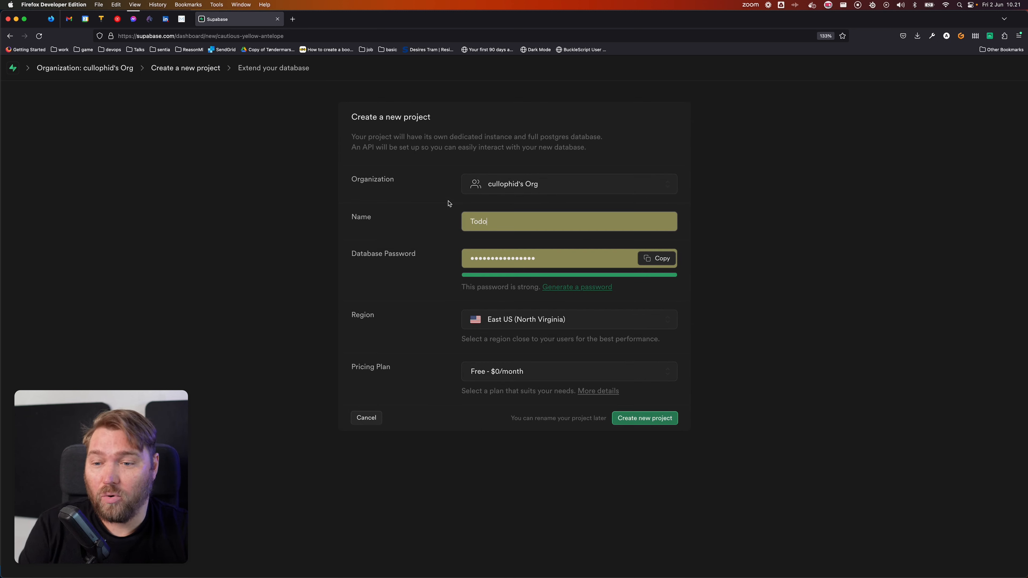
click(562, 323)
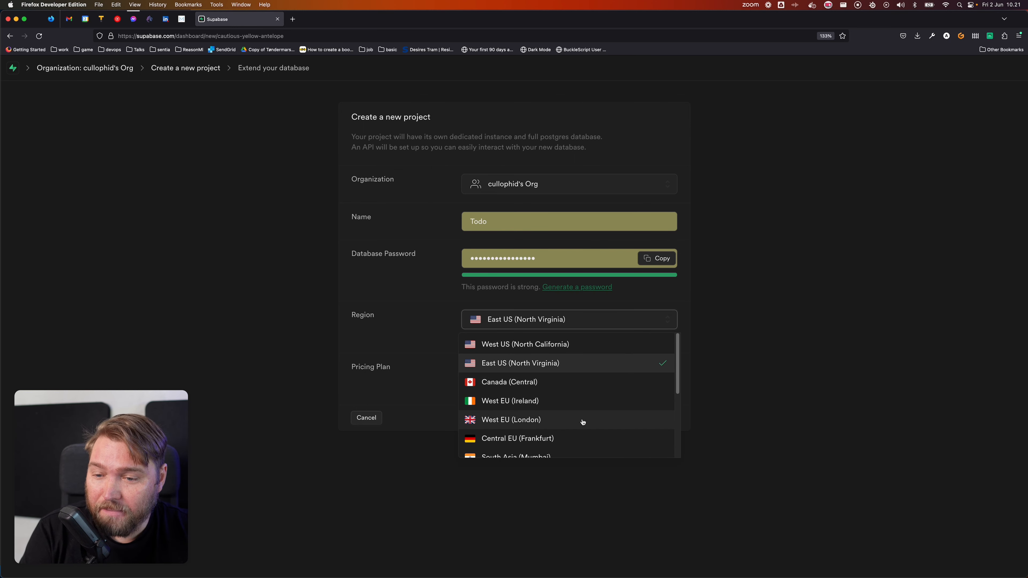
scroll(566, 423, down, 1)
click(564, 434)
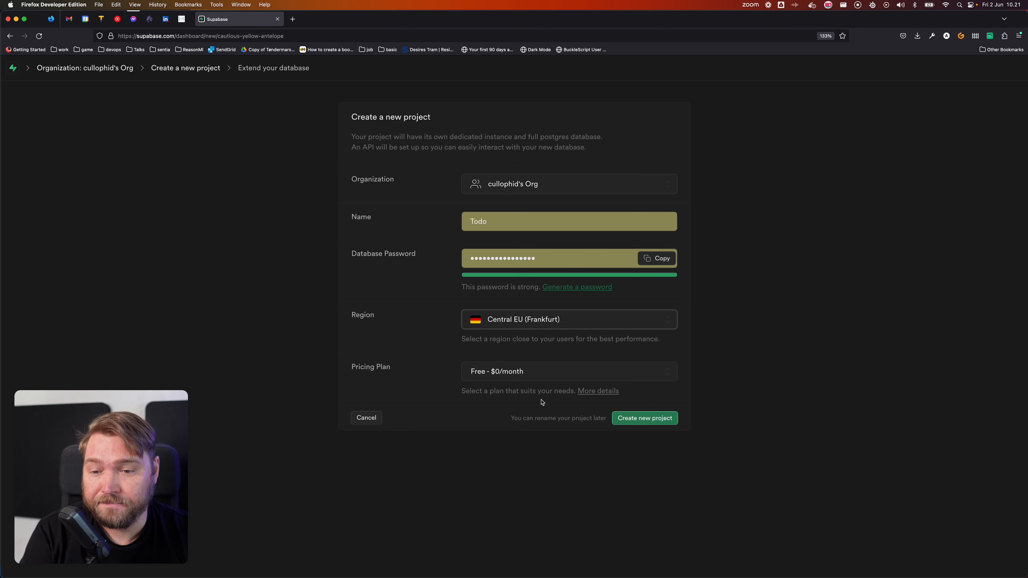
Step: Create the Todo project and, once it's deployed, go to its Table Editor
click(656, 421)
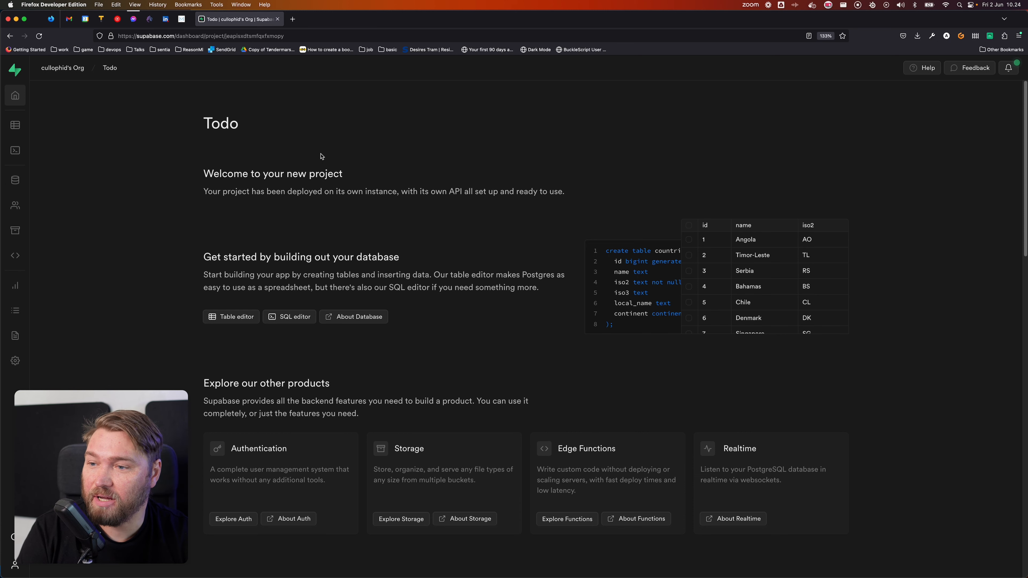
click(14, 126)
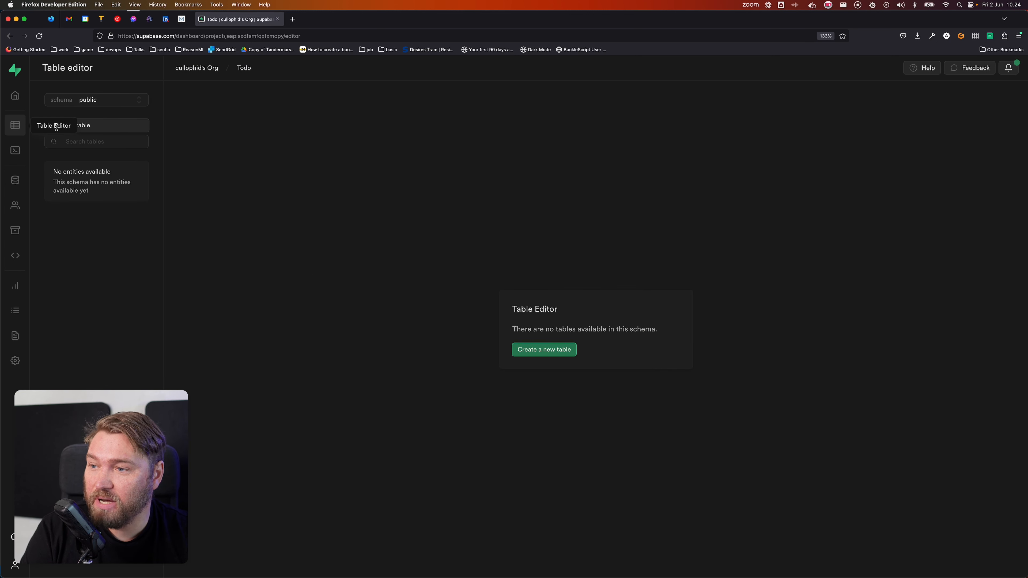
Step: Name the new table Tasks and add a column called description
click(116, 129)
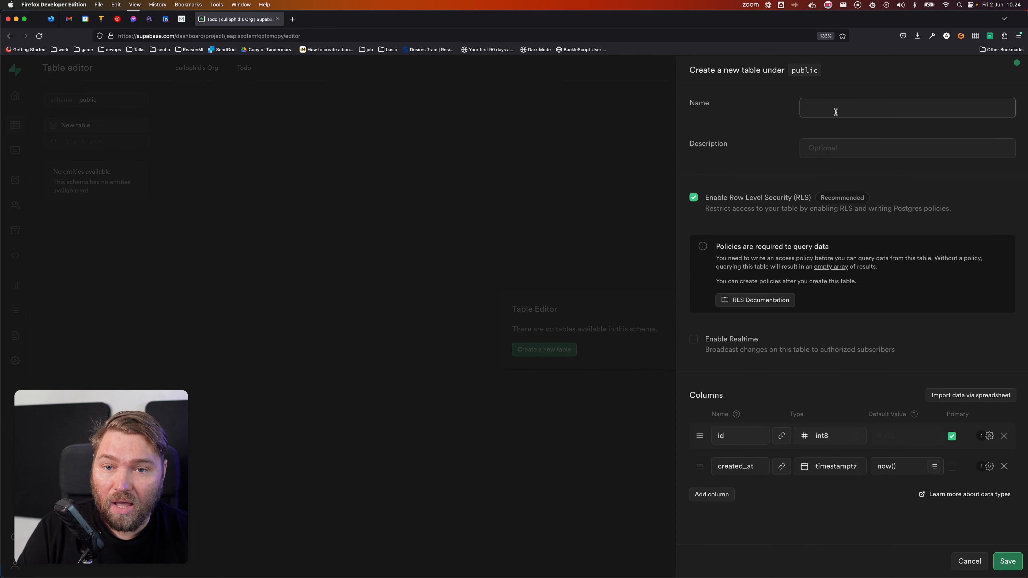
text(Tasks)
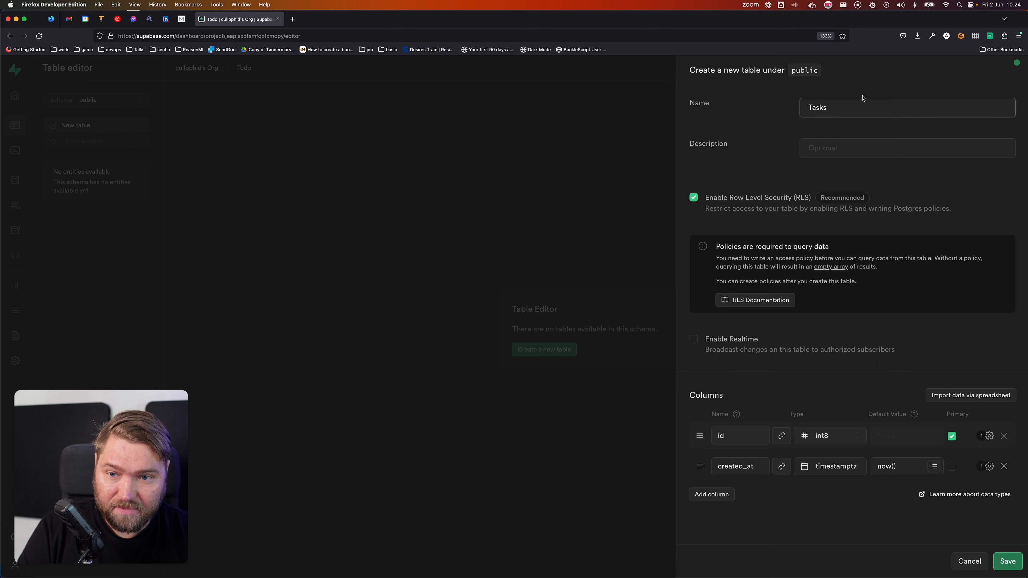
click(839, 149)
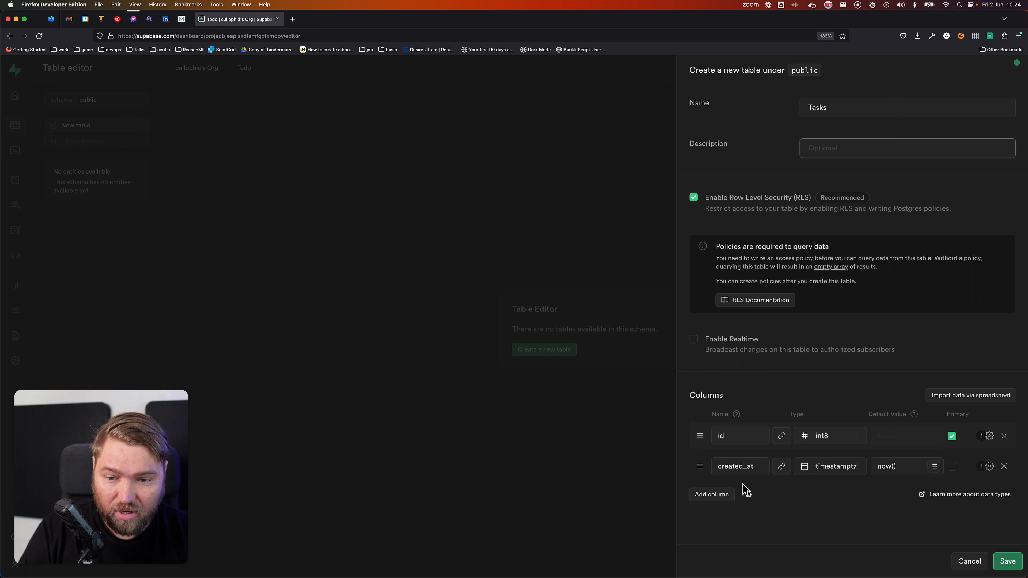
click(719, 496)
click(750, 491)
text(description)
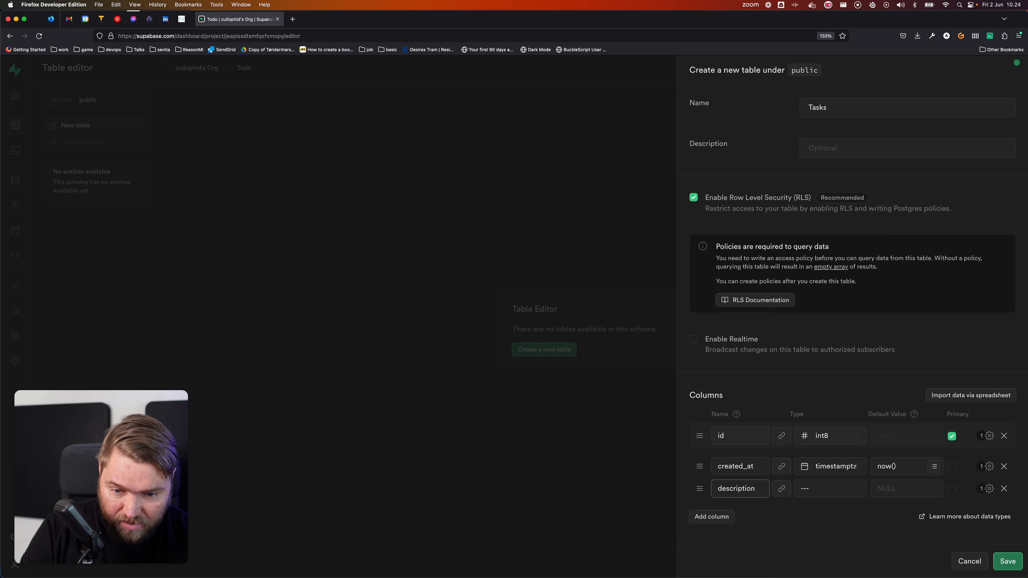
Step: Make description a non-nullable text column, then add a column named owner
click(781, 489)
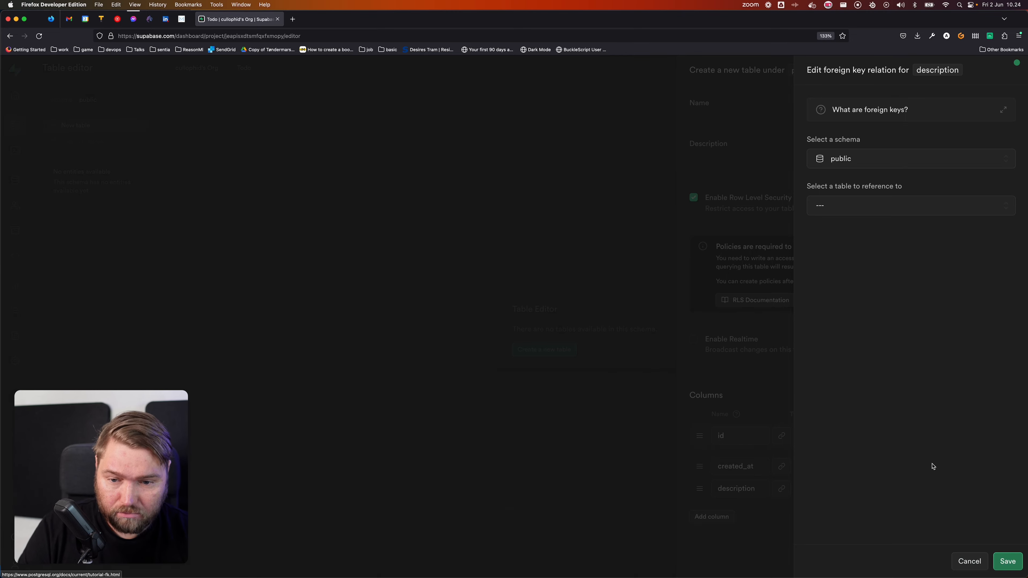
key(Escape)
click(825, 487)
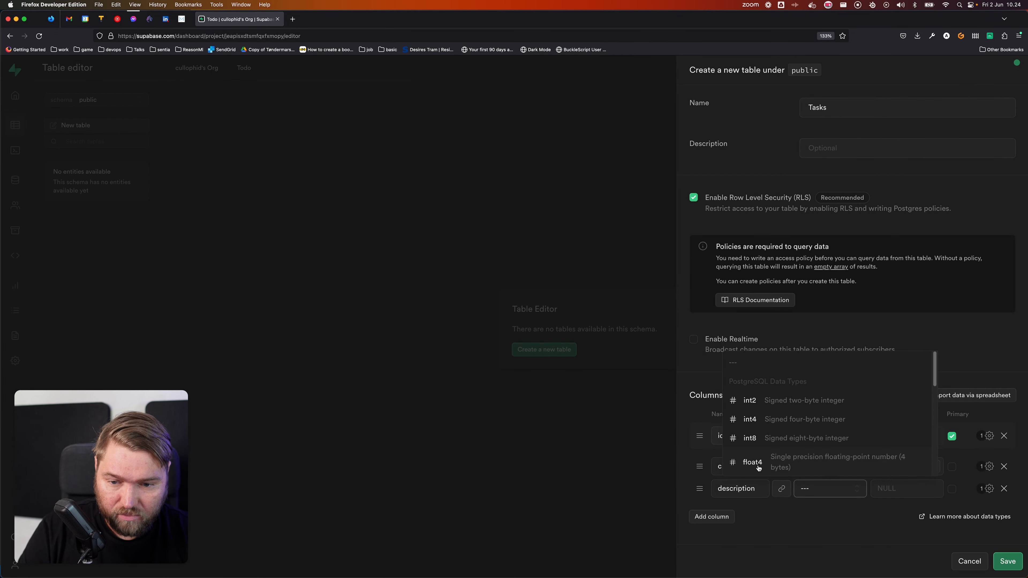
scroll(759, 468, down, 3)
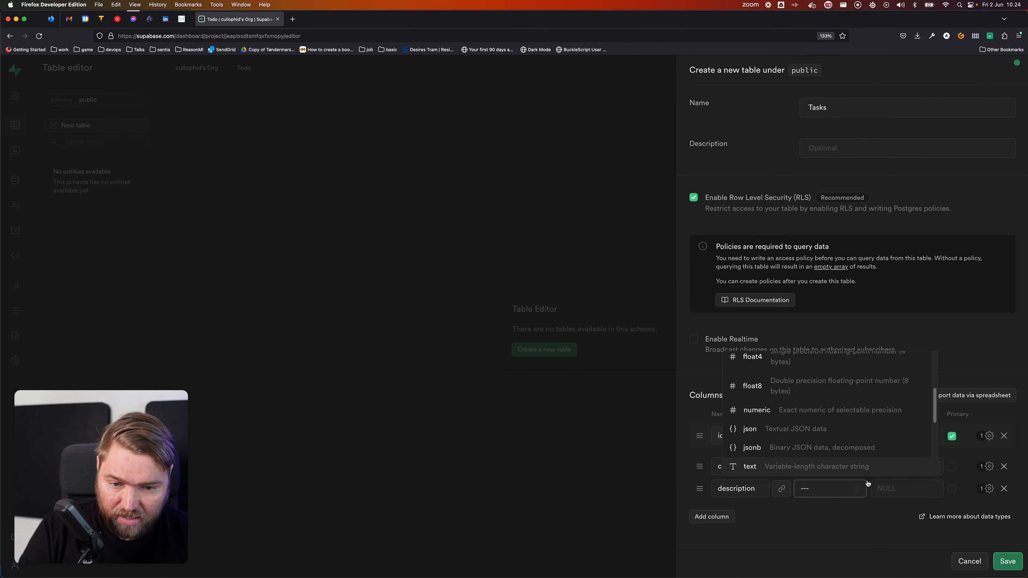
click(771, 467)
click(989, 488)
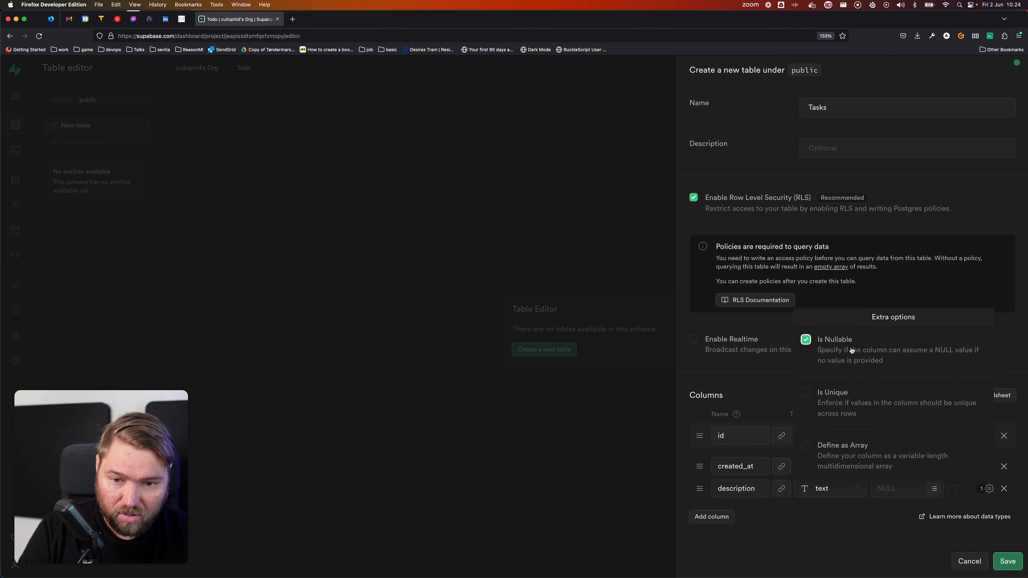
click(806, 339)
click(833, 526)
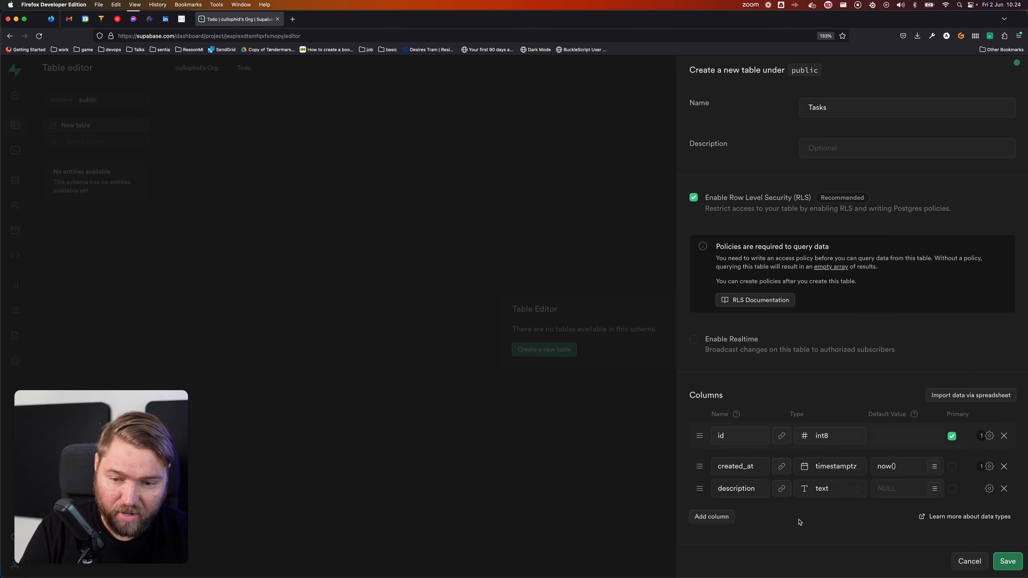
click(724, 518)
text(owner)
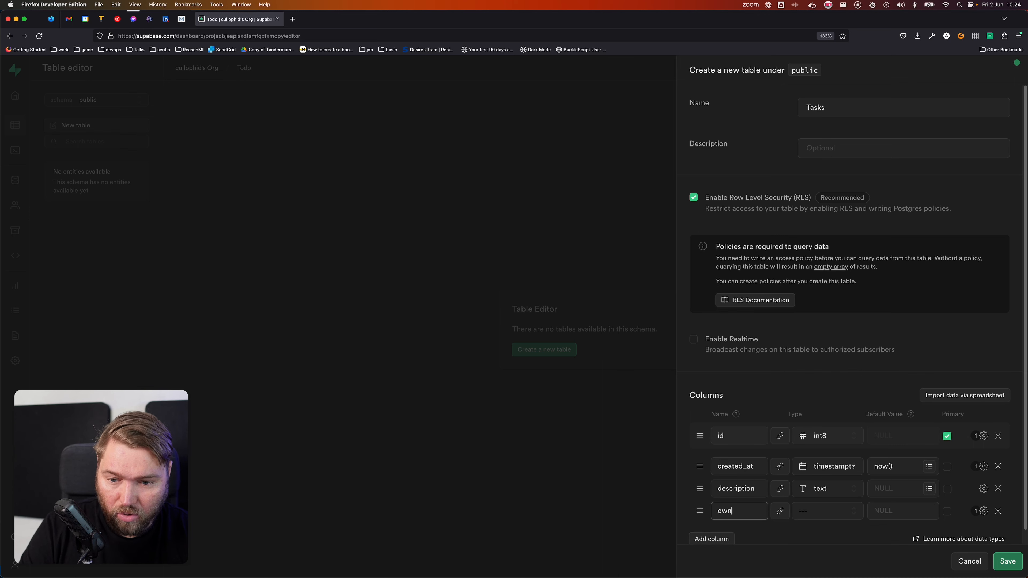
Step: Point the owner column's foreign key at the id column of auth.users
click(780, 512)
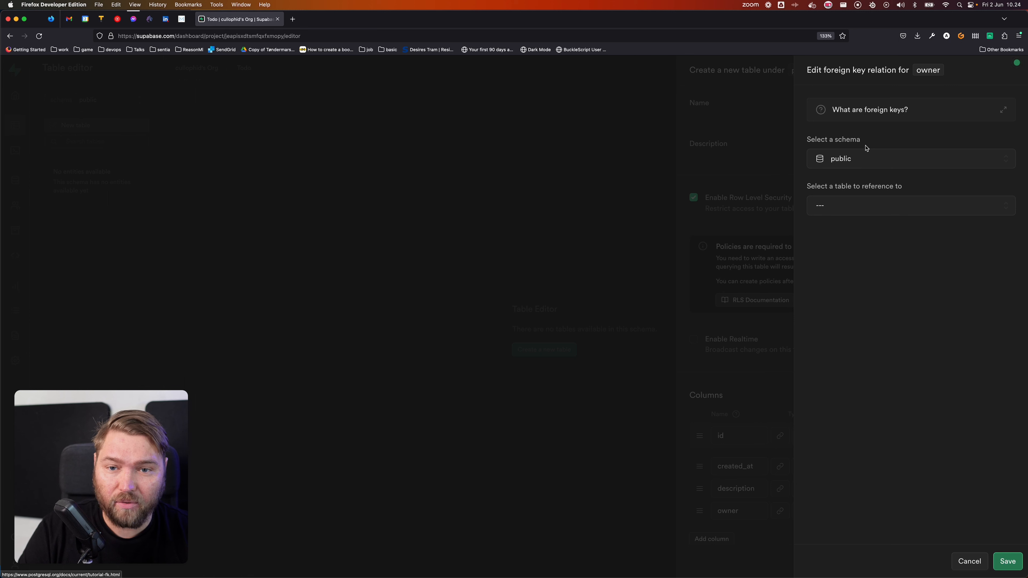
click(865, 158)
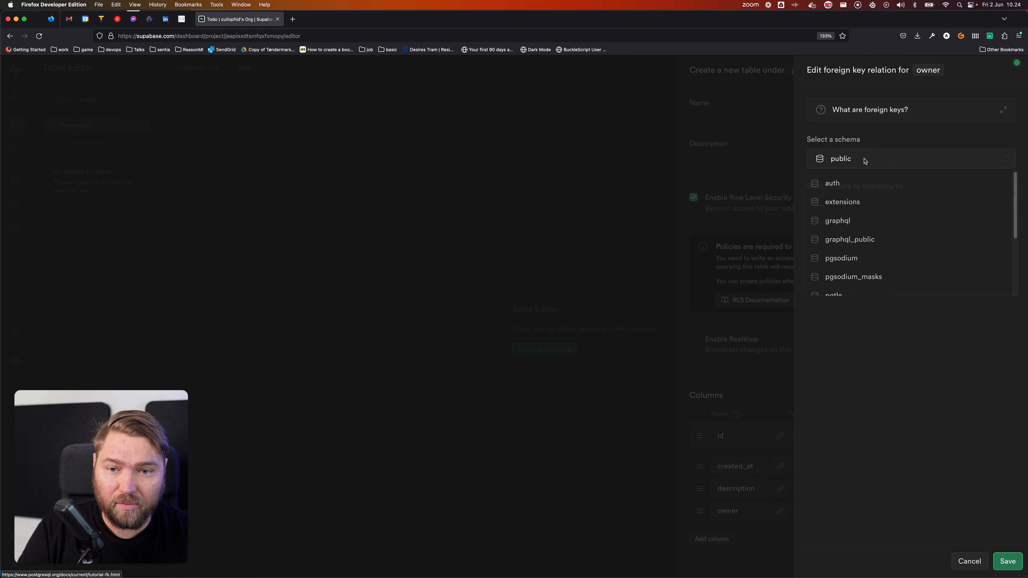
click(855, 184)
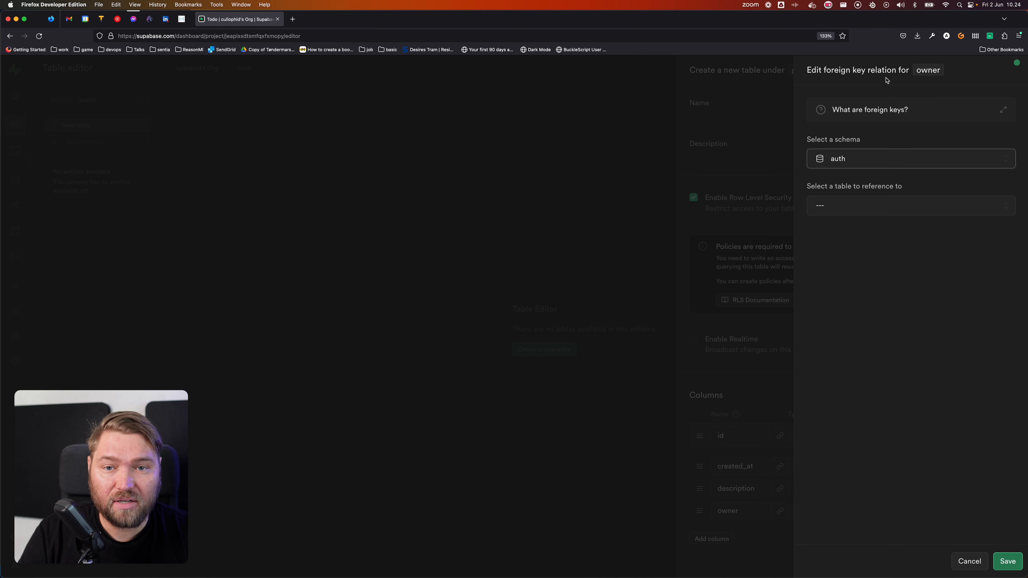
click(866, 201)
click(860, 230)
click(847, 161)
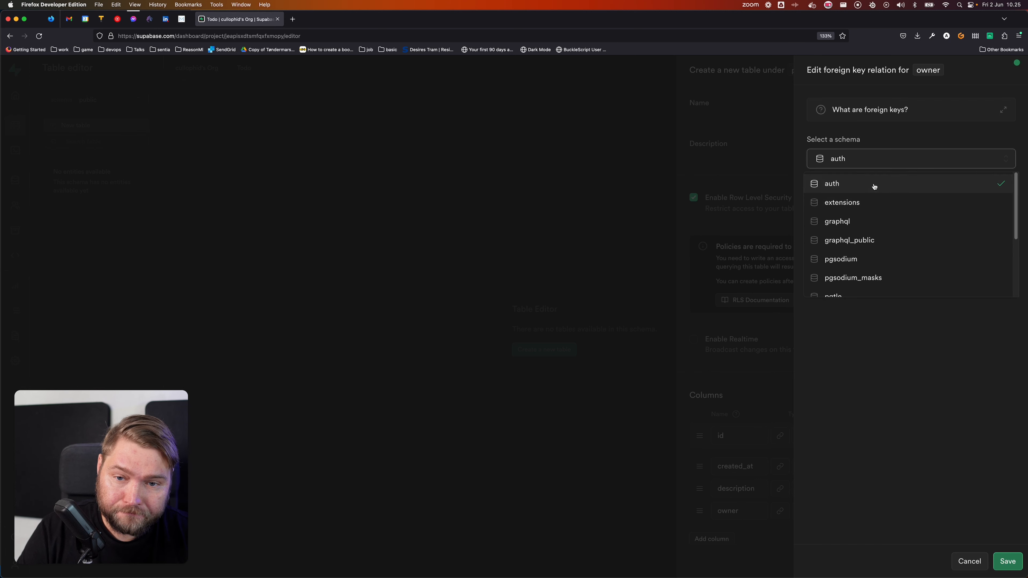
click(872, 184)
click(872, 209)
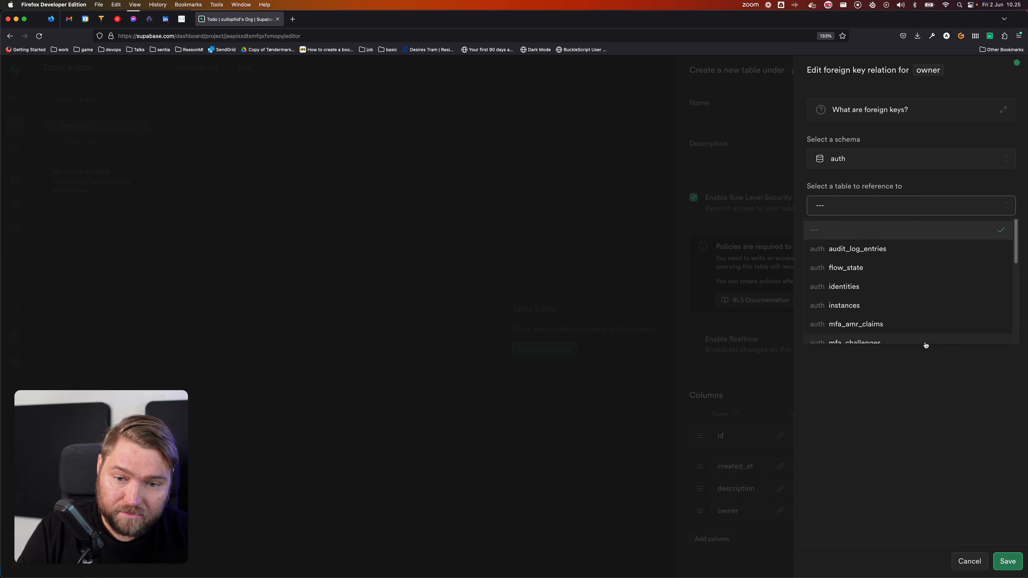
scroll(924, 340, down, 4)
scroll(923, 343, down, 2)
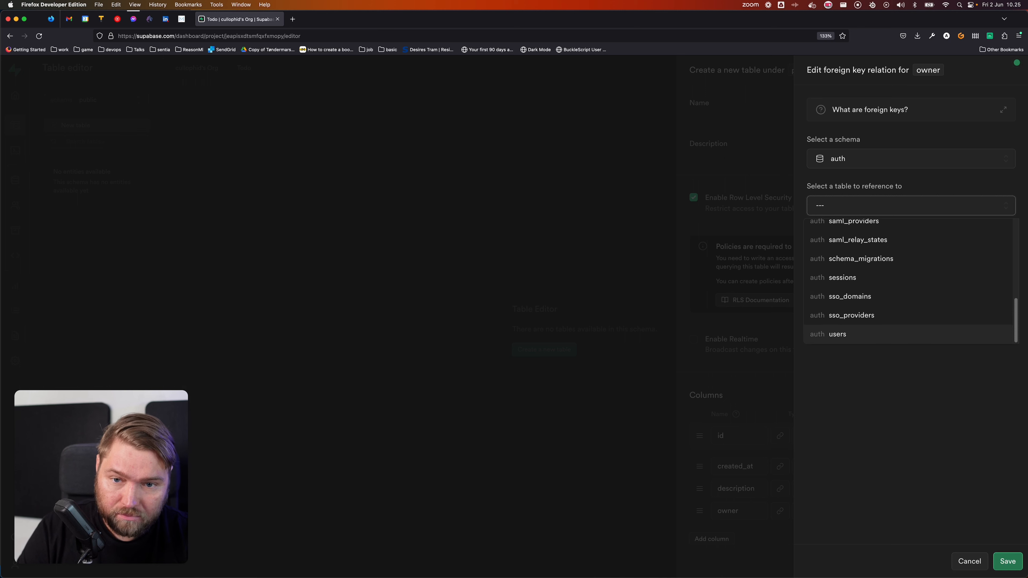
click(910, 339)
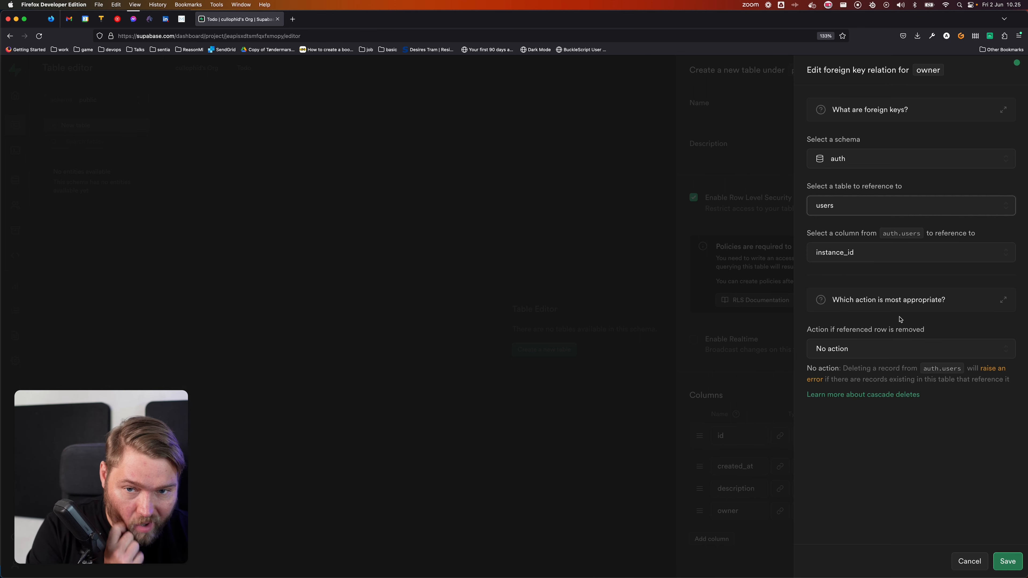
click(889, 261)
click(858, 288)
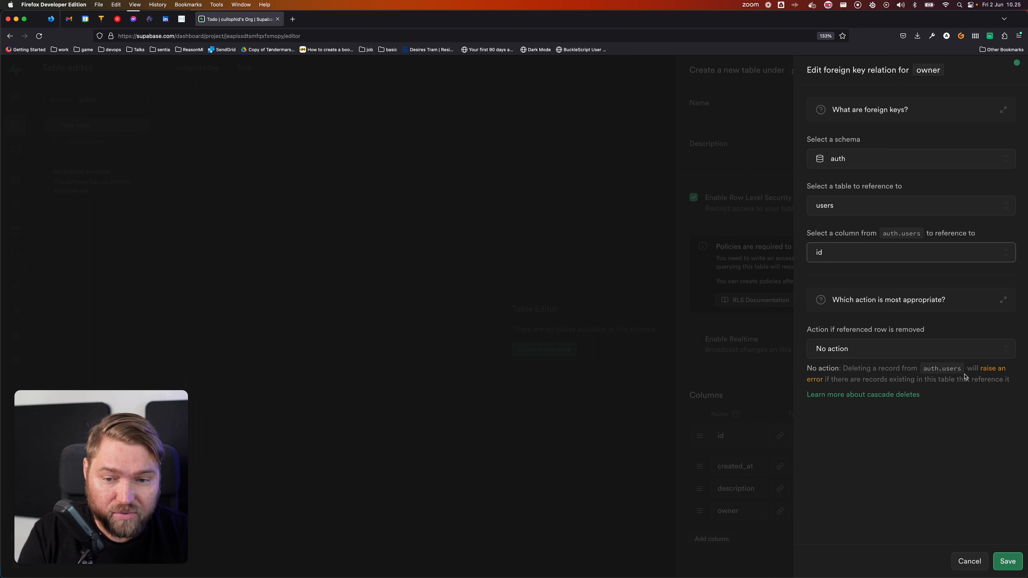
Step: Set the relation's on-delete action to Cascade and save it
click(877, 352)
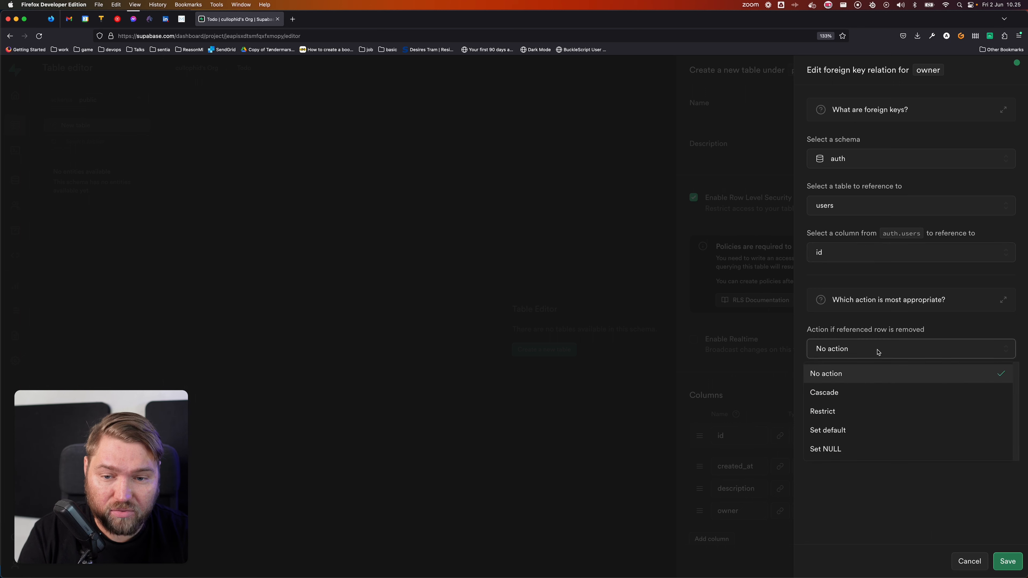
click(853, 393)
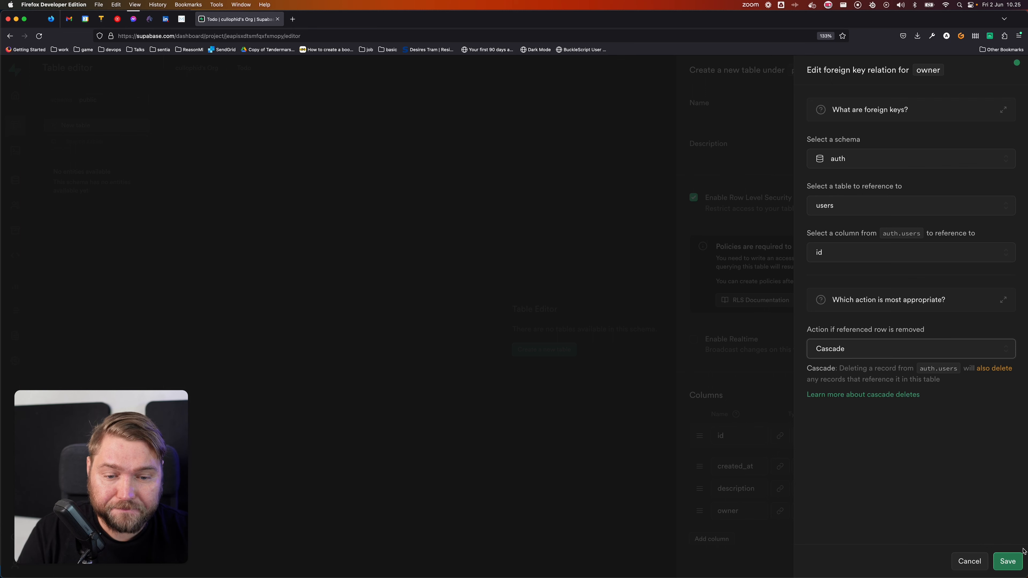
click(1007, 561)
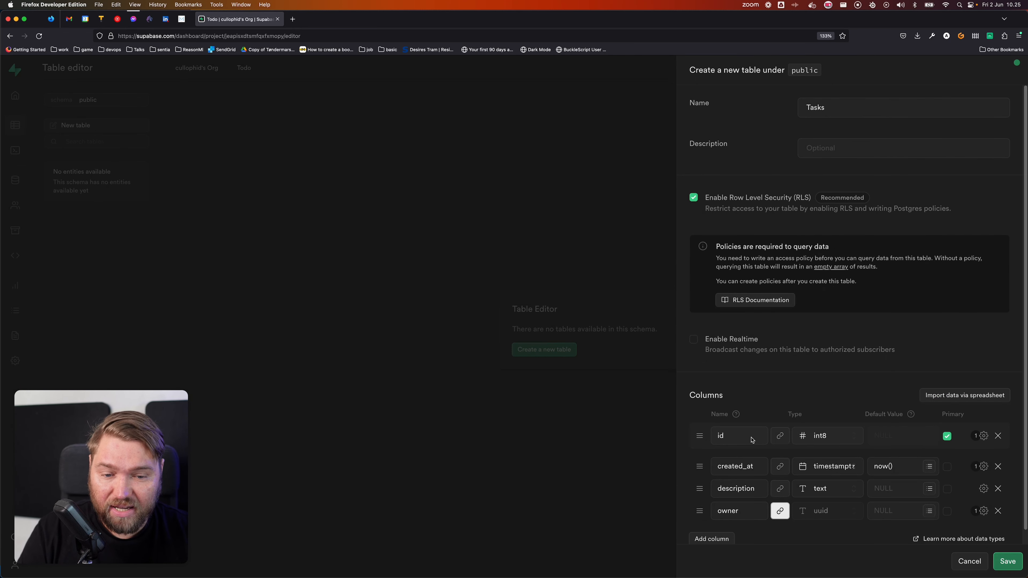
Step: Save the Tasks table and go to its row-level security policies
click(1004, 560)
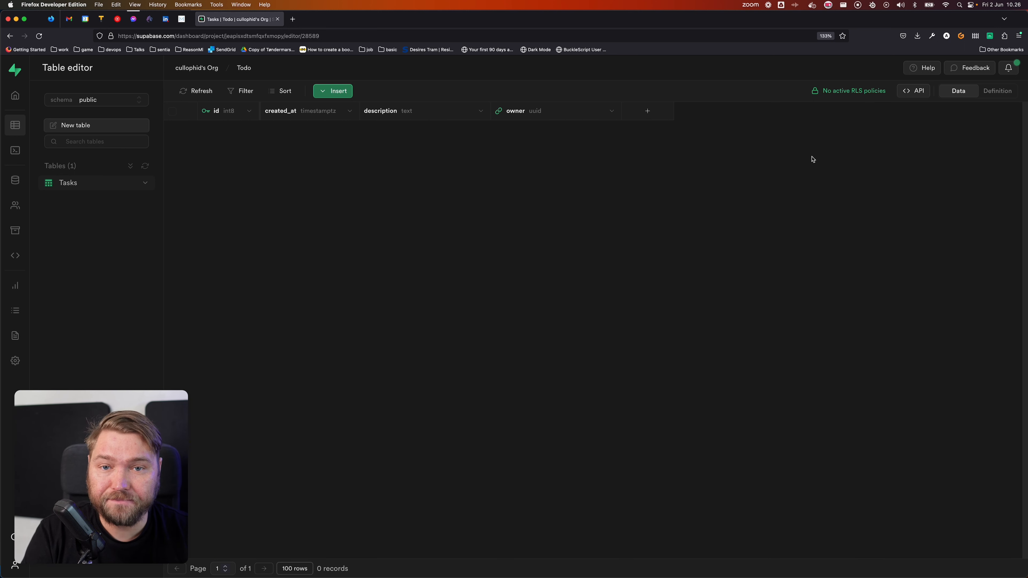
click(857, 92)
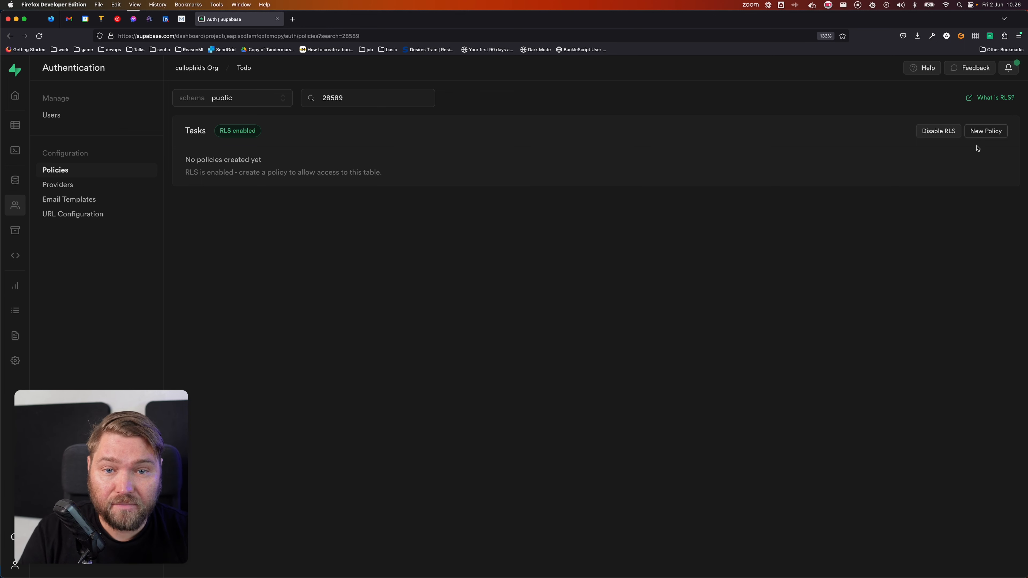
Step: Start a custom policy named Task owner for ALL operations, targeting the authenticated role
click(986, 131)
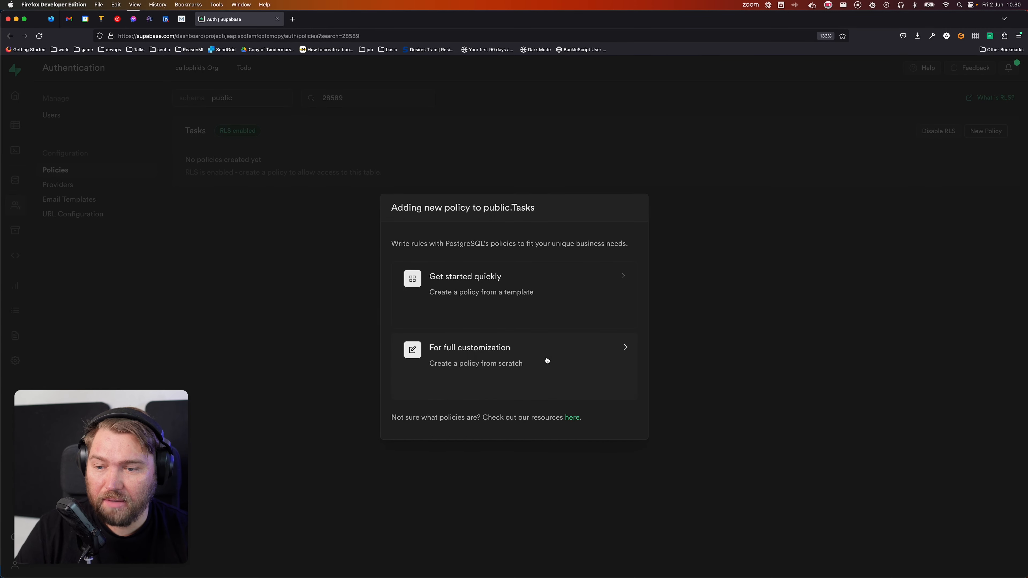
click(542, 360)
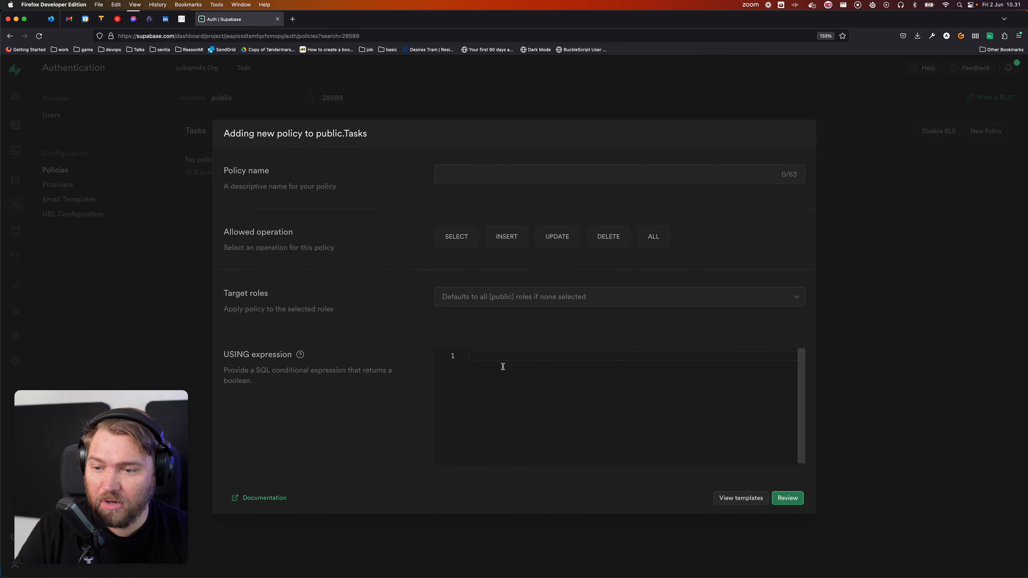
click(469, 173)
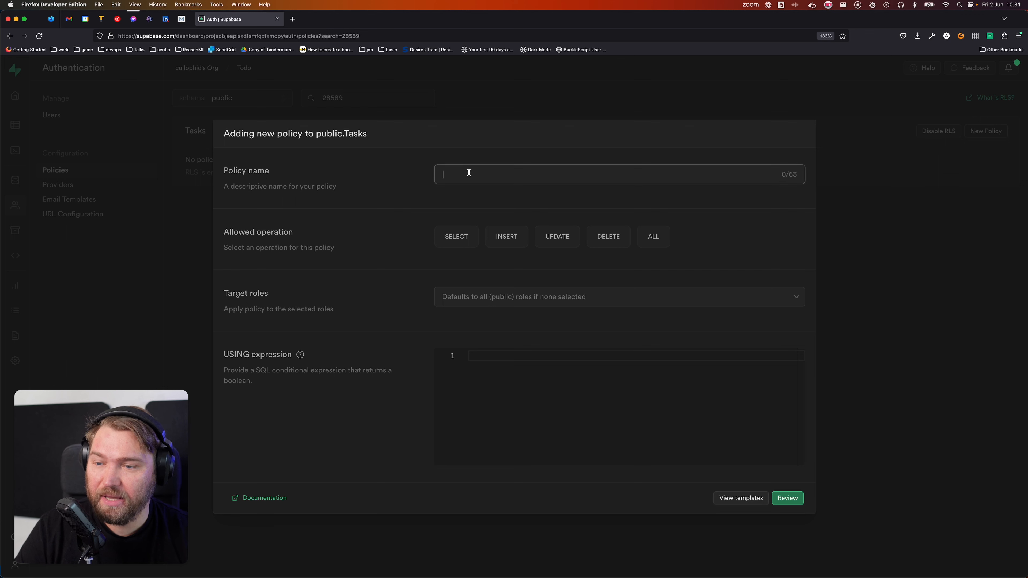
text(Task )
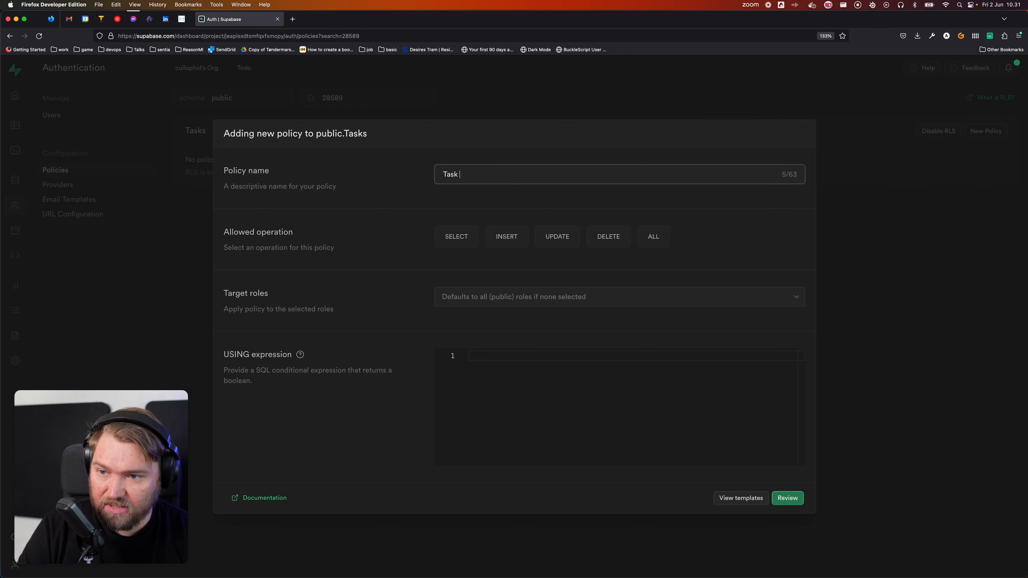
text(ow)
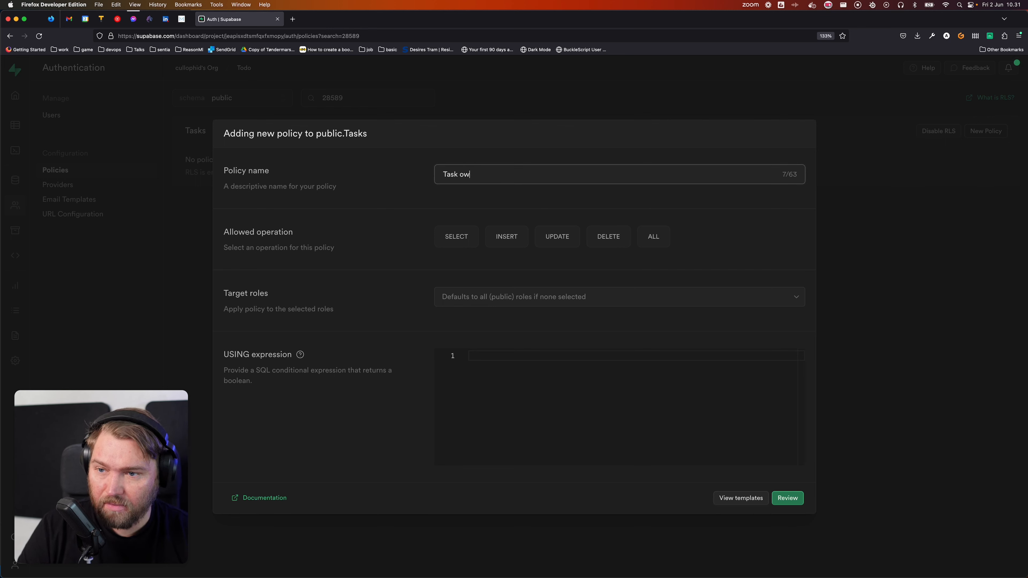
text(enner)
key(Tab)
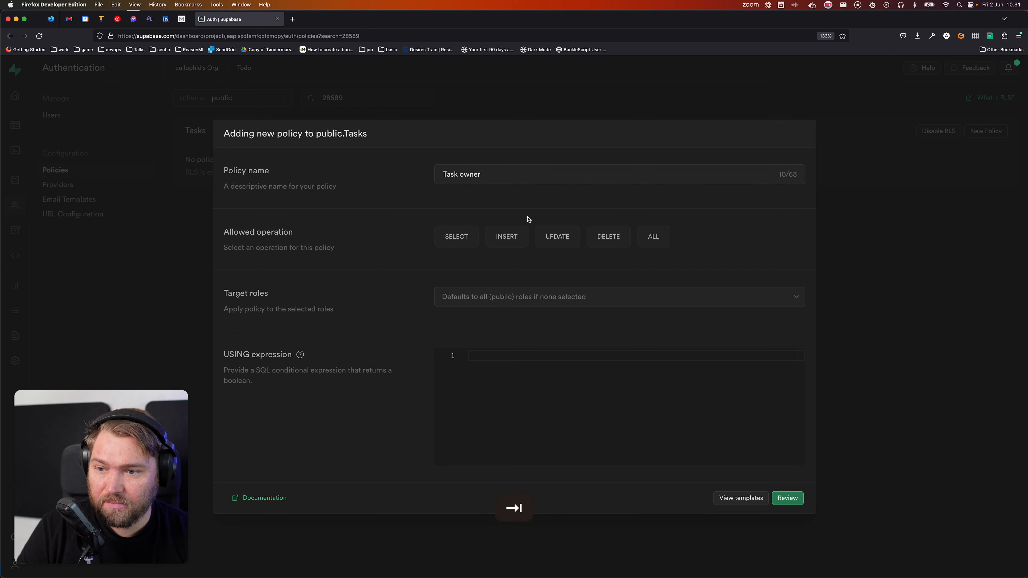
click(657, 235)
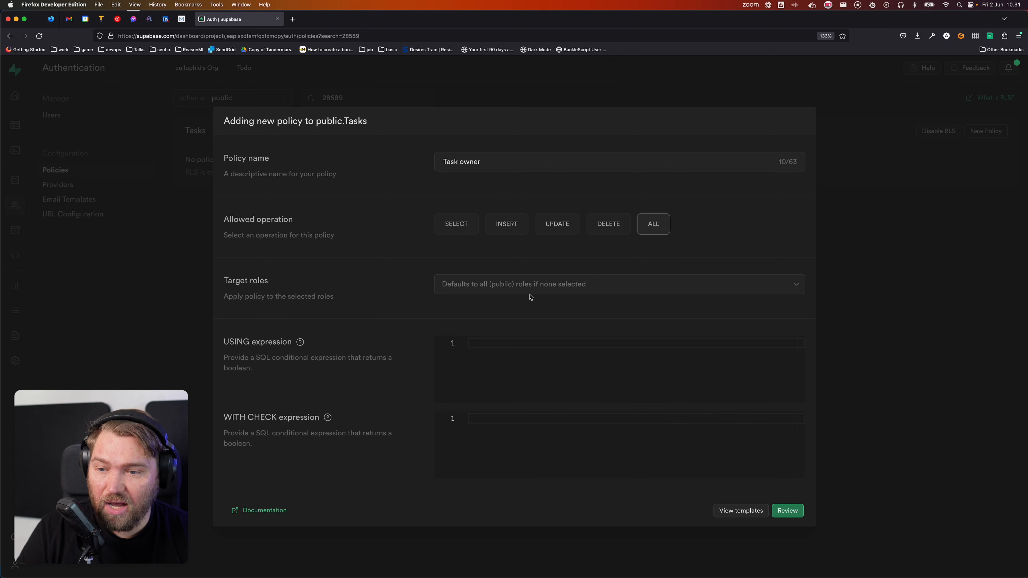
click(541, 285)
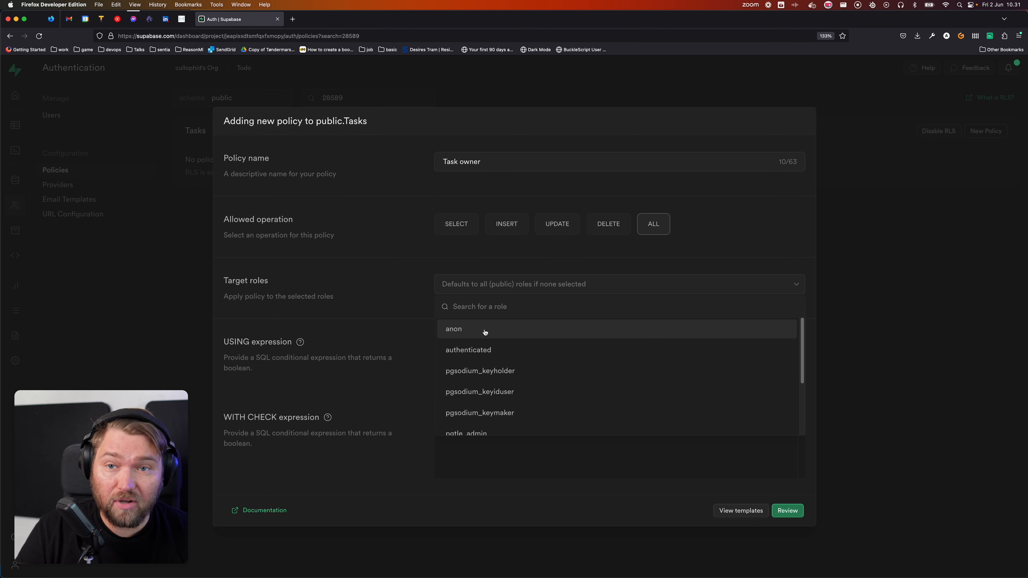
click(515, 356)
click(484, 263)
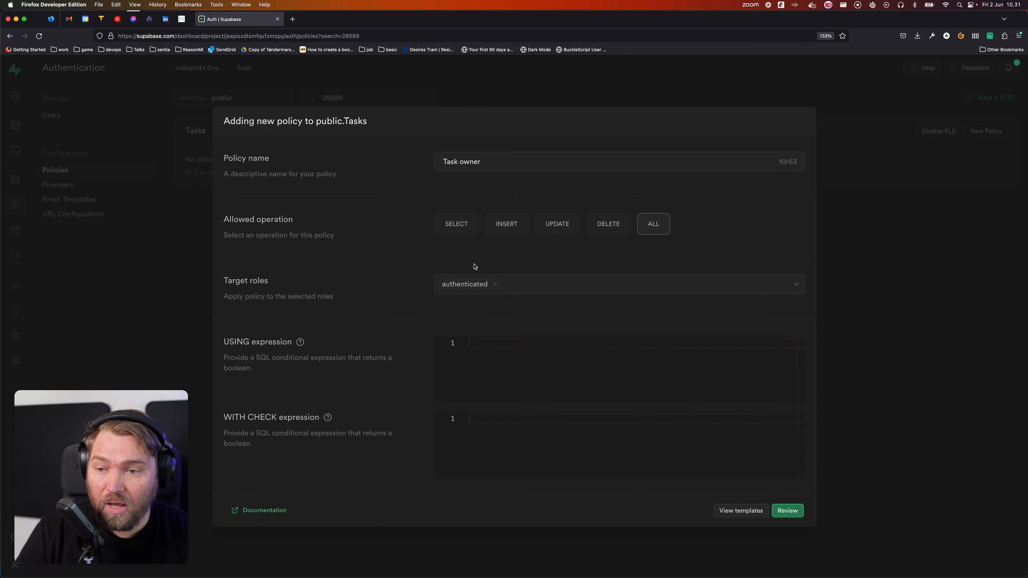
Step: Enter owner = auth.uid() in both USING and WITH CHECK, then review the SQL
click(496, 347)
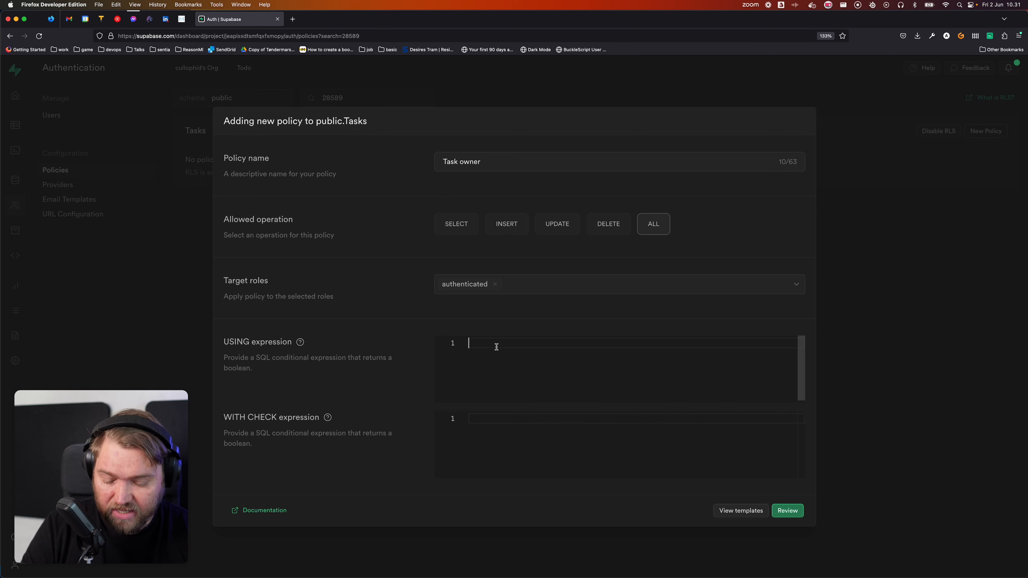
text(owner =)
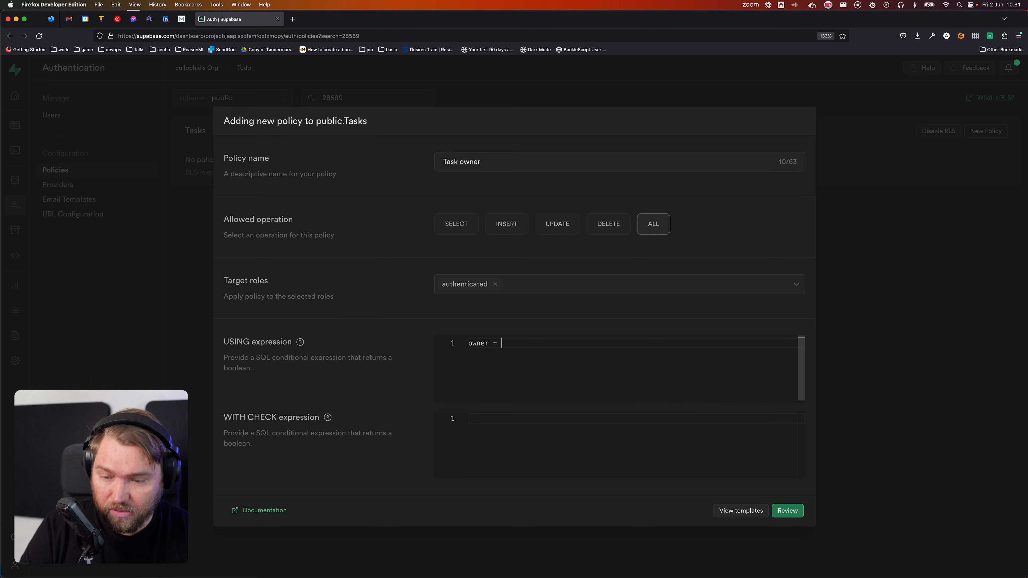
text( auth.uid())
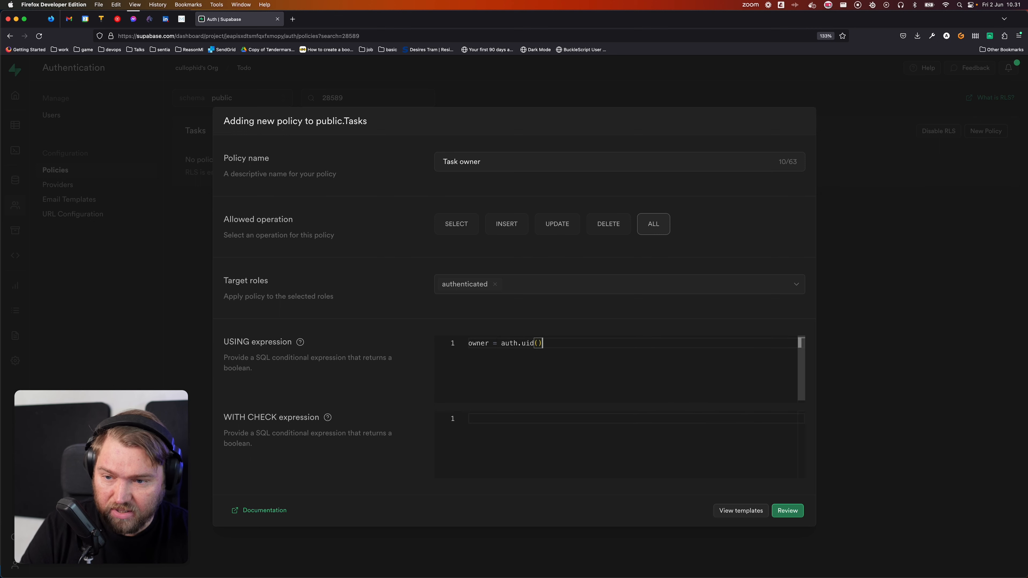
key(shift+super+Left)
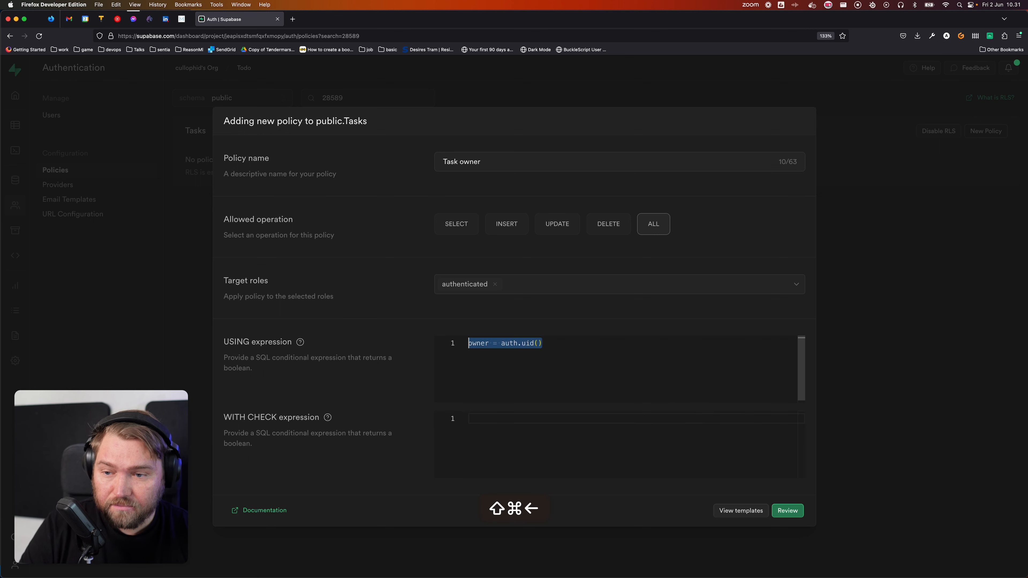
click(611, 359)
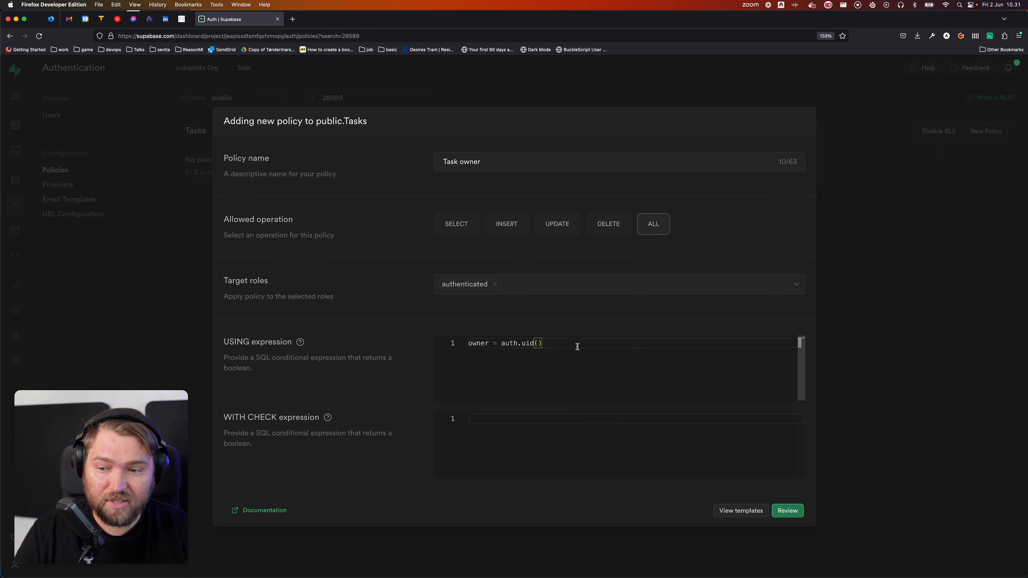
double_click(476, 344)
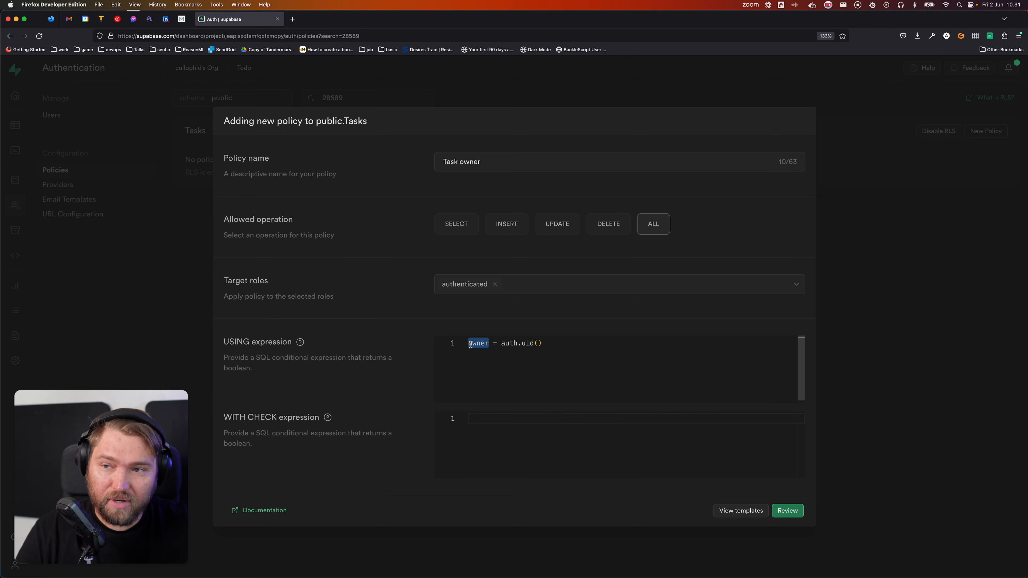
click(577, 346)
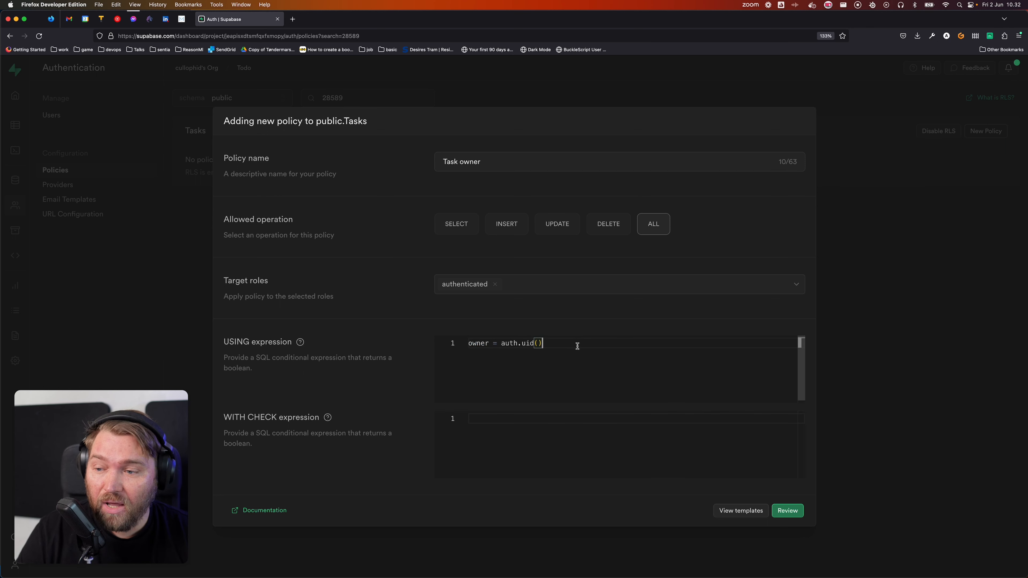
key(super+a)
key(super+c)
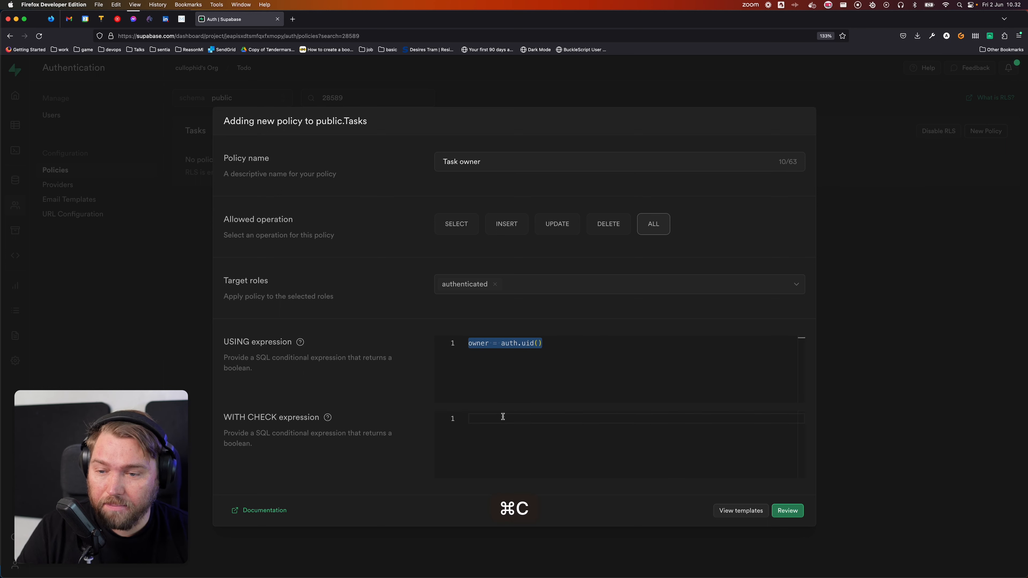
click(502, 417)
key(super+v)
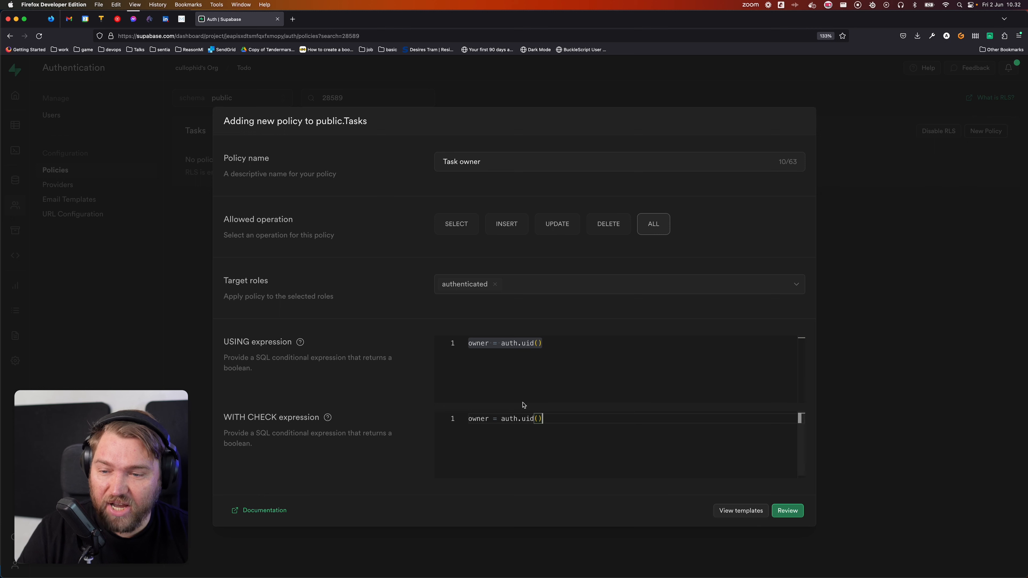
click(558, 361)
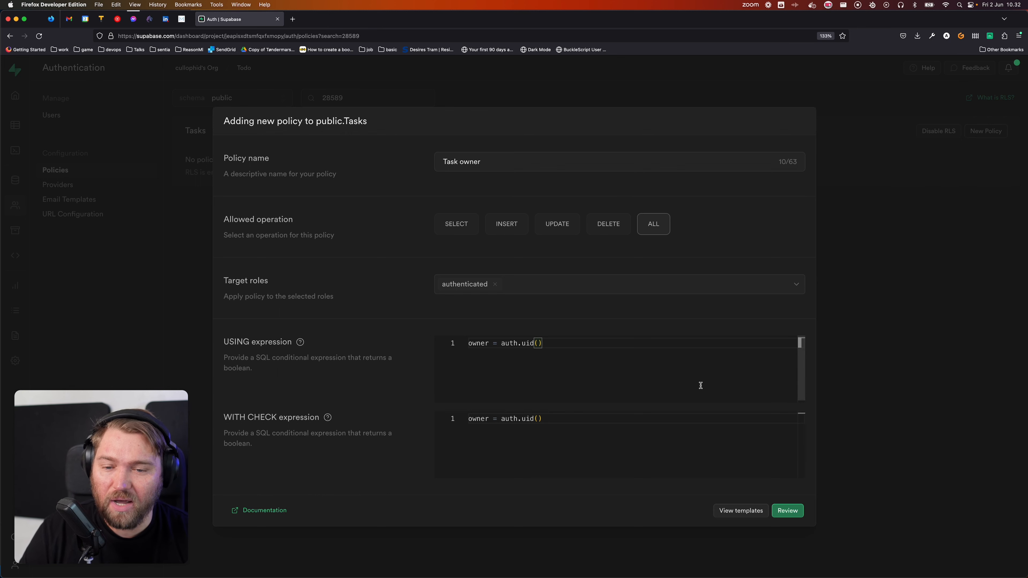
click(787, 511)
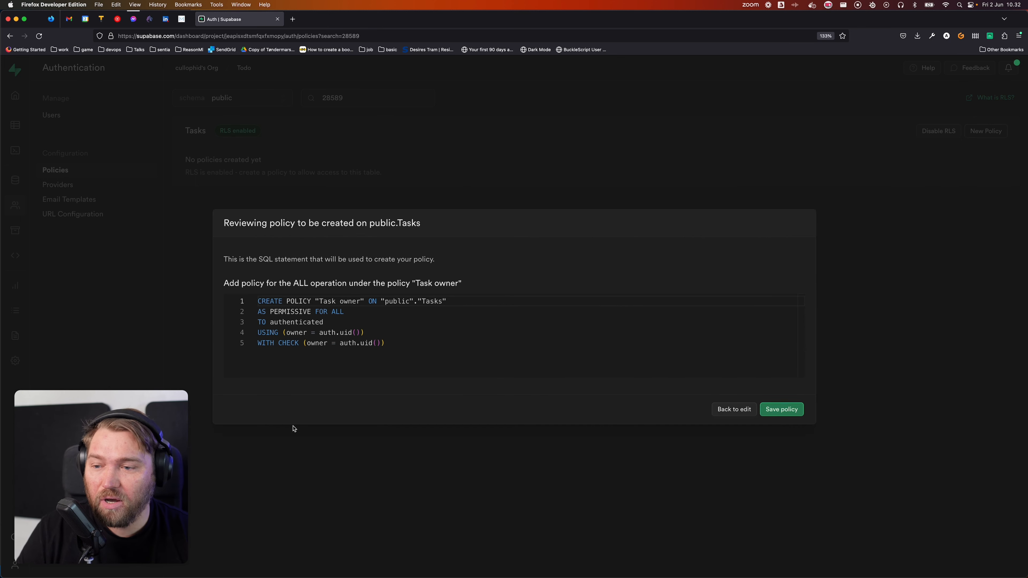
Step: Save the Task owner policy and open the Tasks table in the Table editor
click(794, 414)
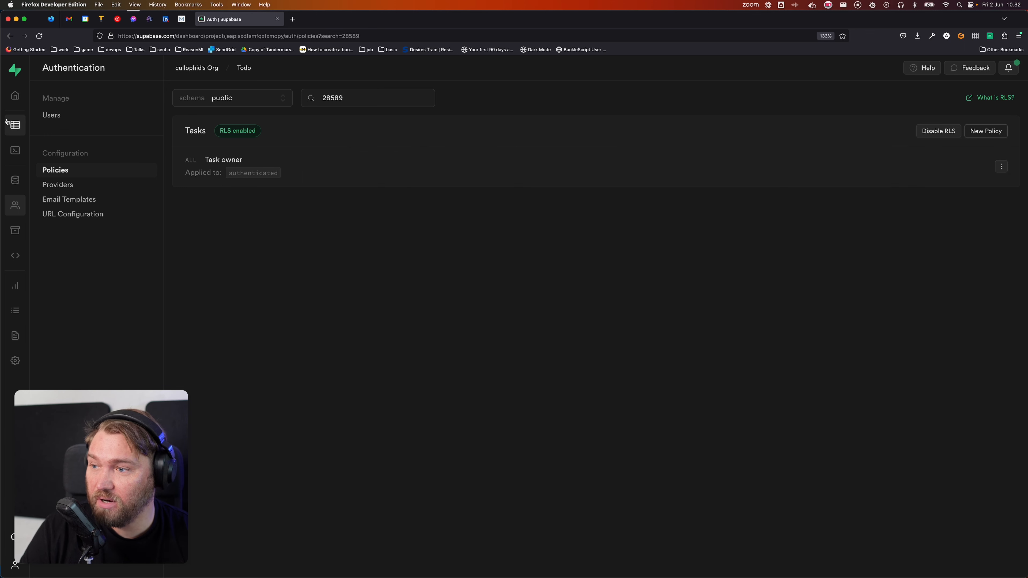
click(15, 125)
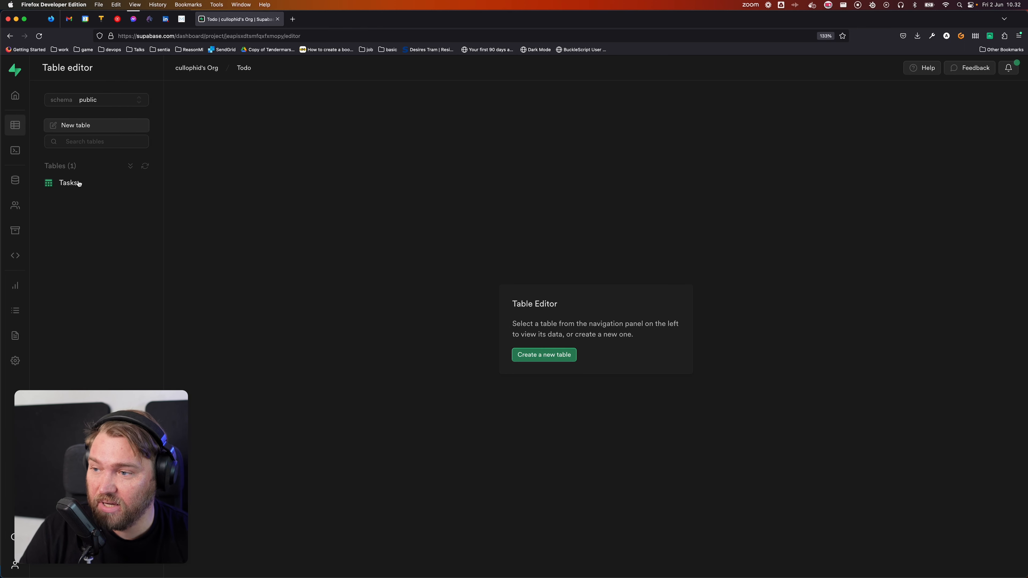
click(79, 182)
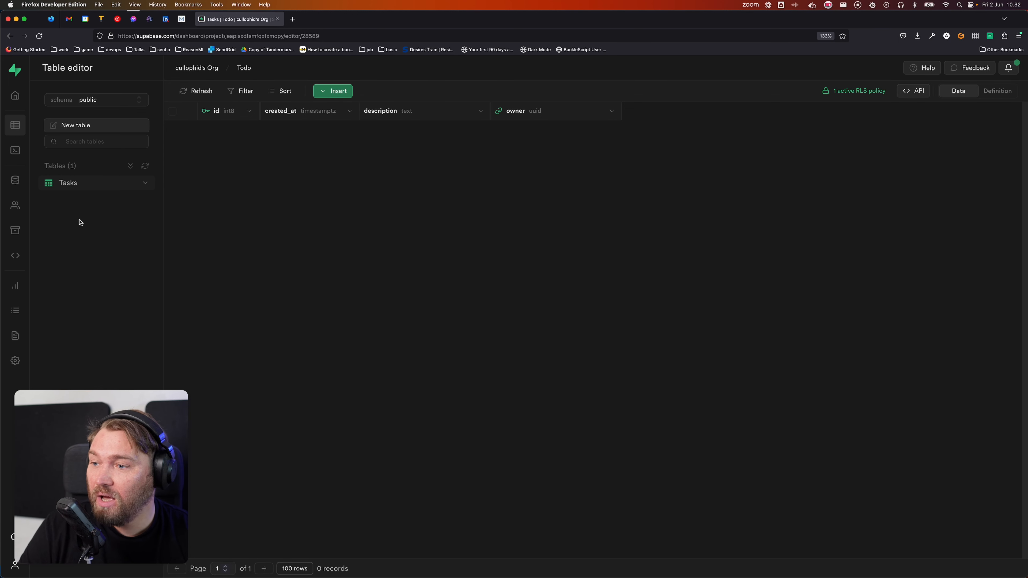
Step: Create a new user with an email address and password under Authentication > Users
click(8, 206)
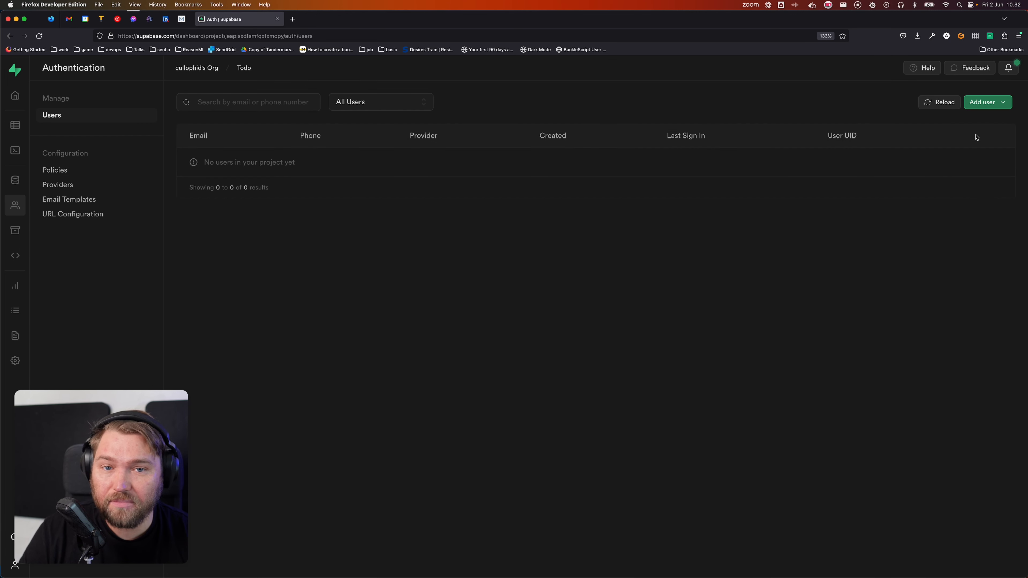
click(997, 103)
click(959, 141)
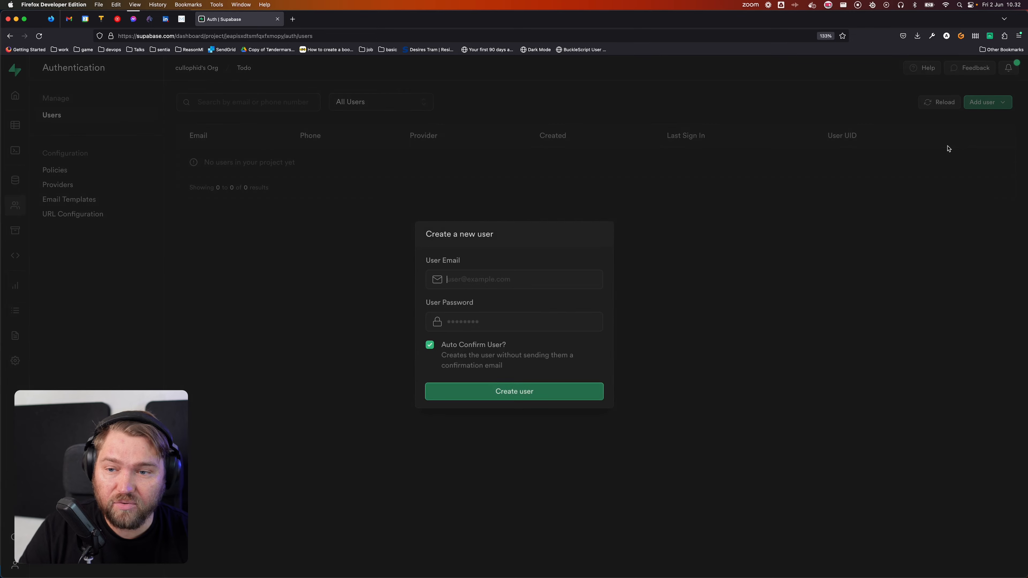
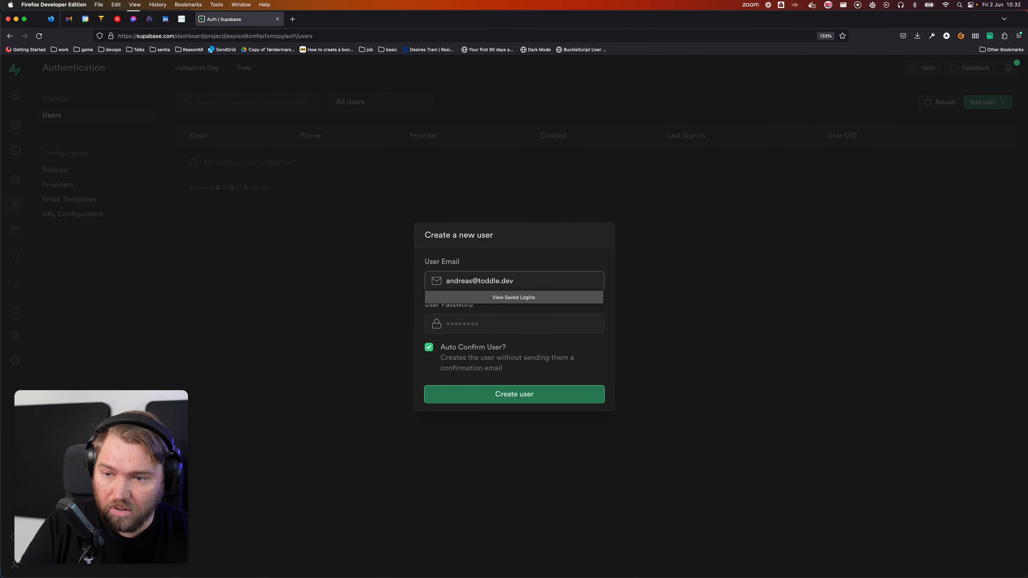
key(Tab)
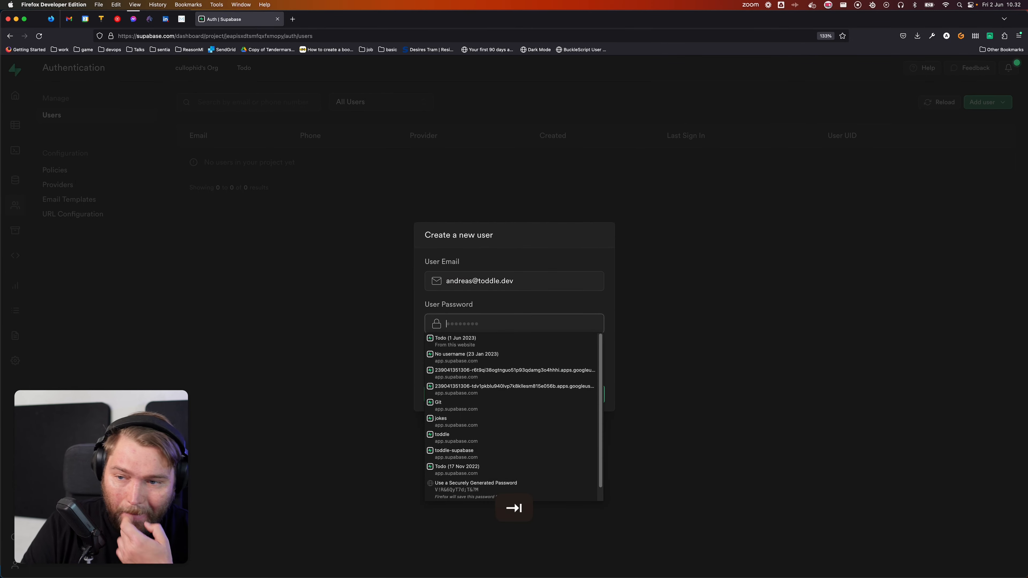
text(password)
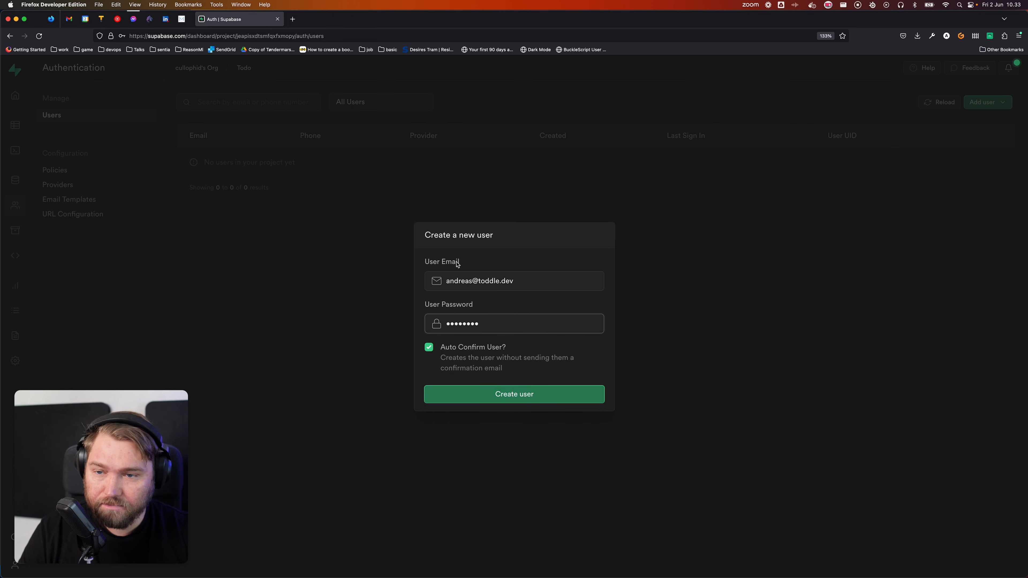
click(558, 392)
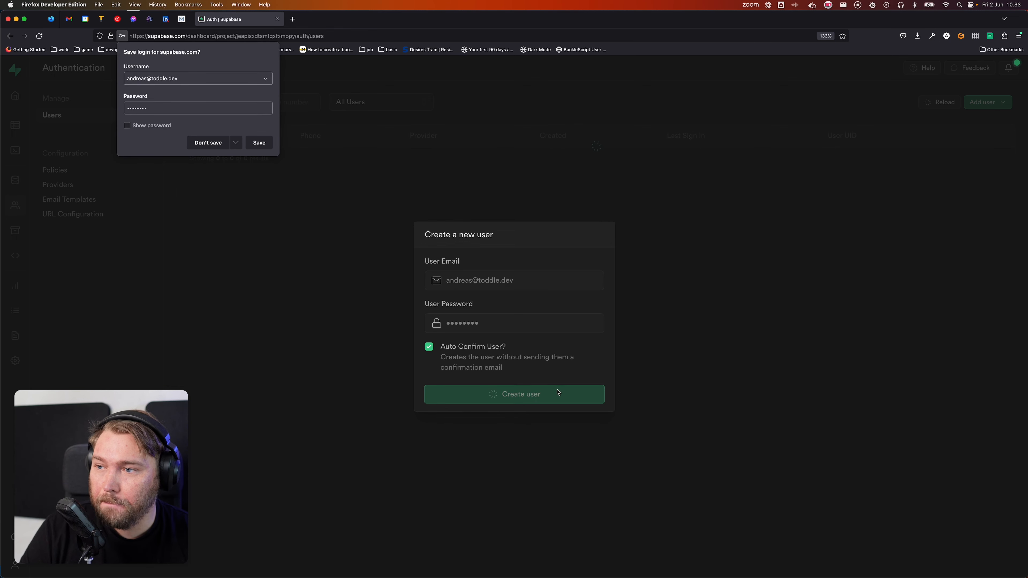
click(208, 142)
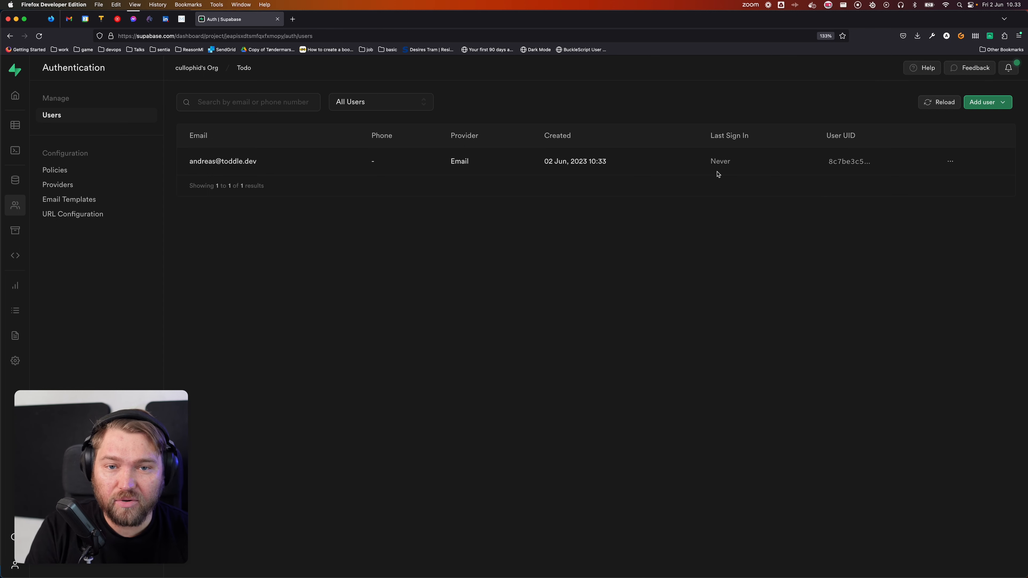
click(15, 125)
Step: Insert a Tasks row 'Do more toddle tutorials' with the sole registered user as owner
click(77, 183)
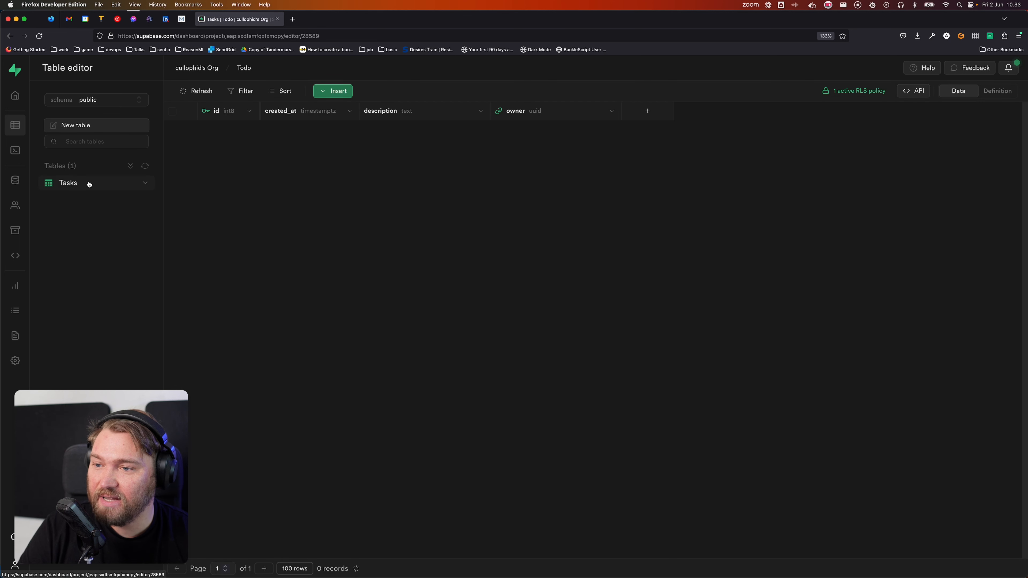
click(335, 91)
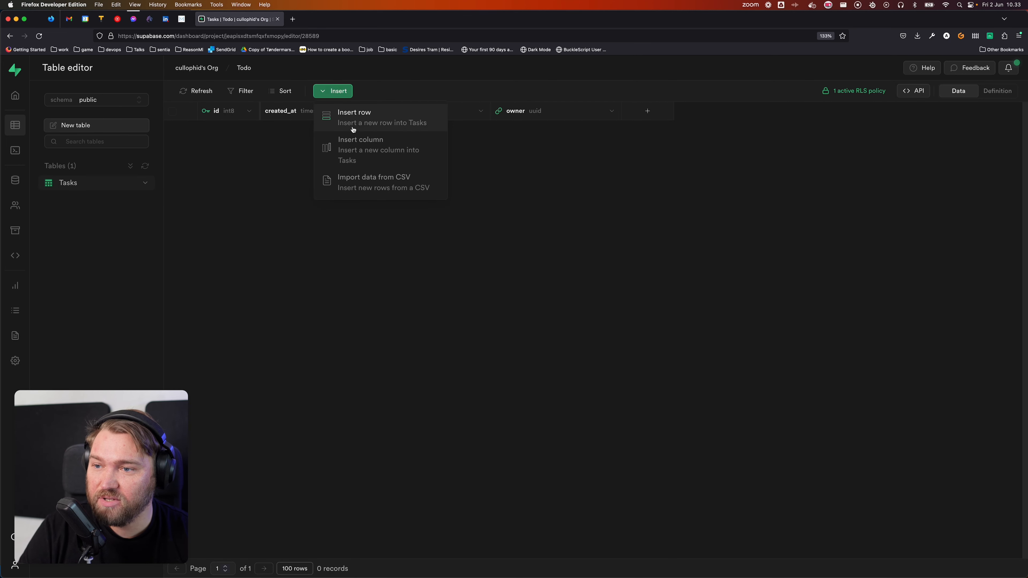
click(369, 119)
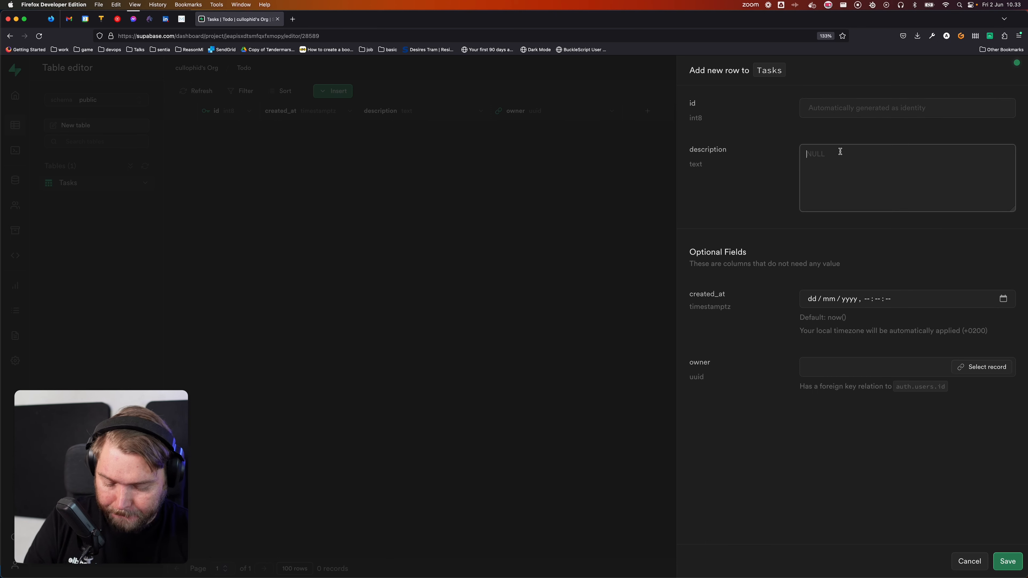
text(Do more)
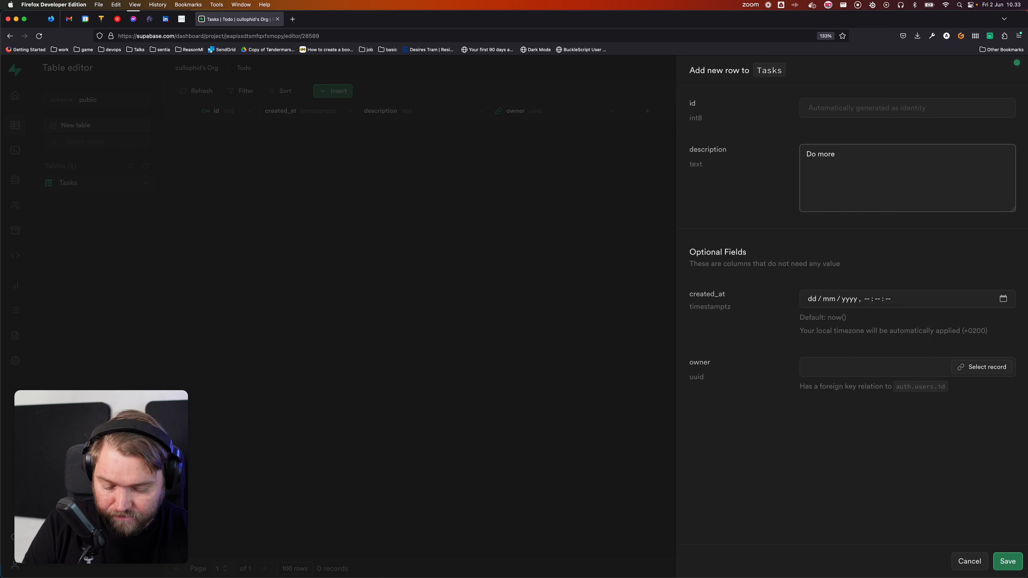
text( toddle)
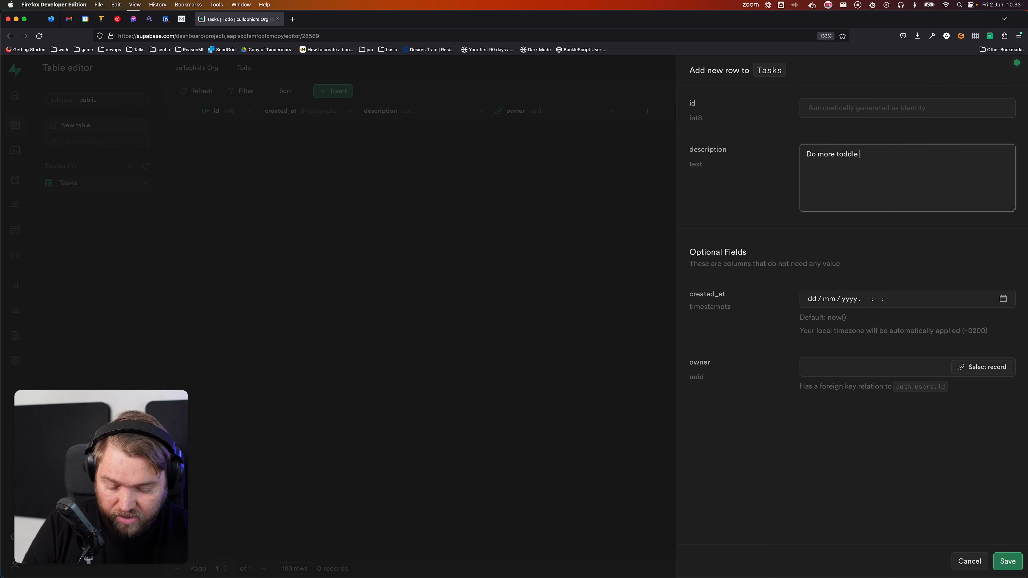
text( tutorials)
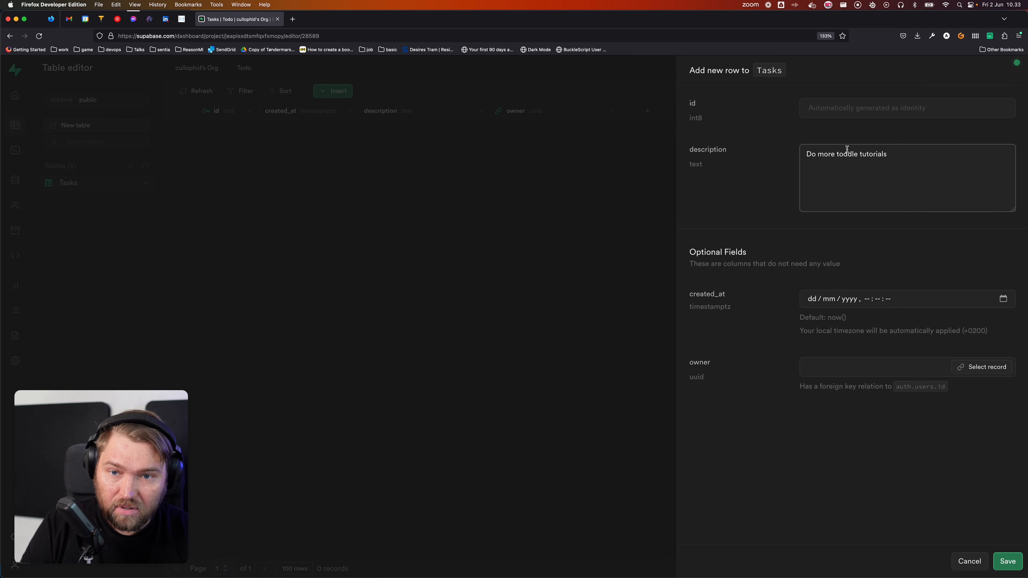
click(998, 369)
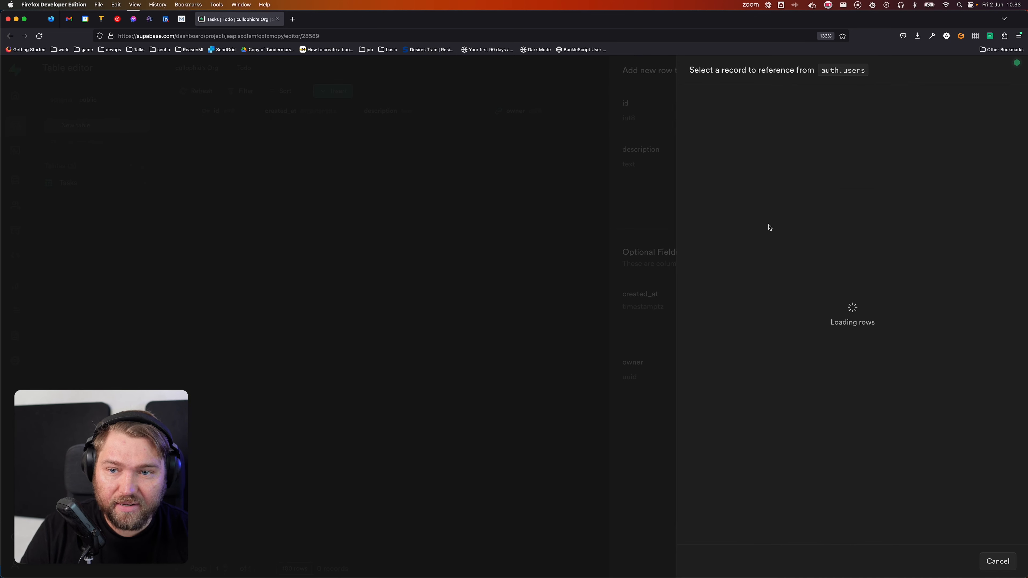
click(910, 135)
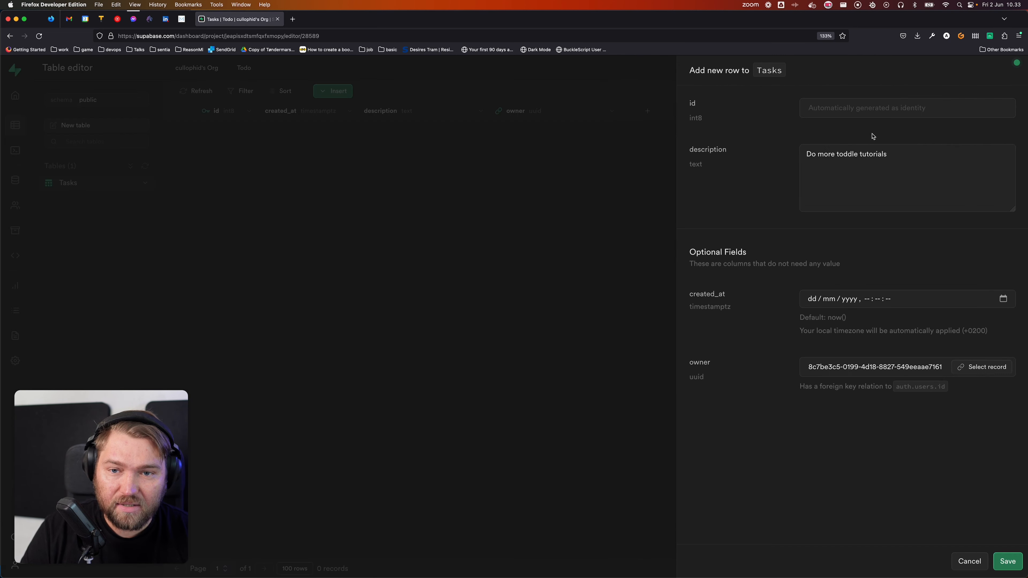
click(998, 366)
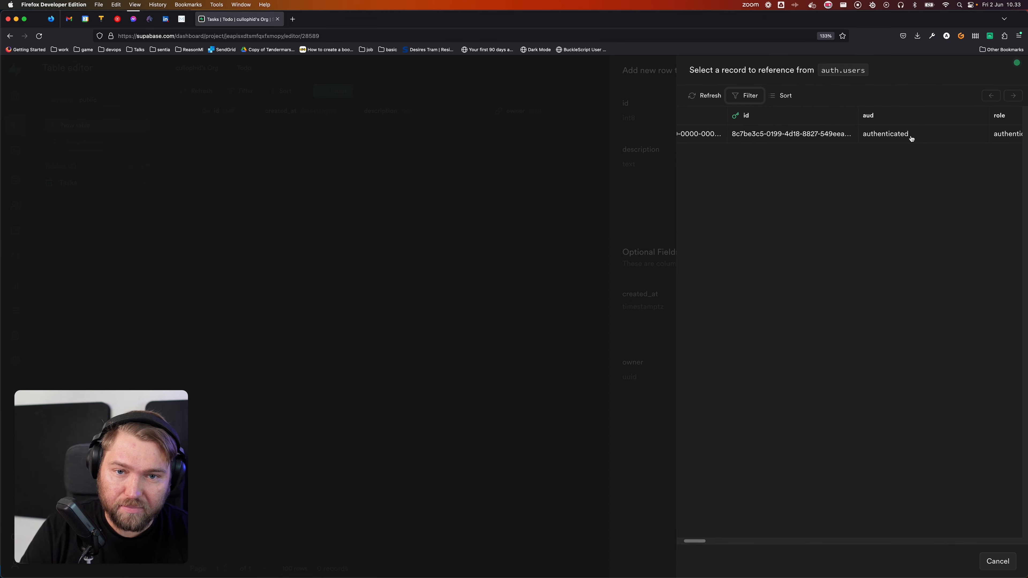
scroll(911, 139, right, 5)
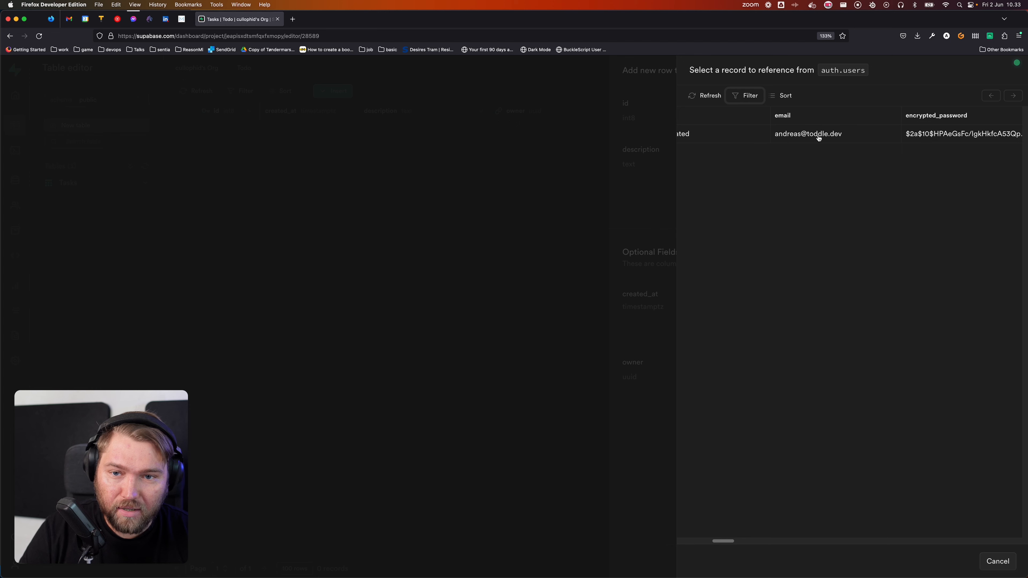
click(801, 141)
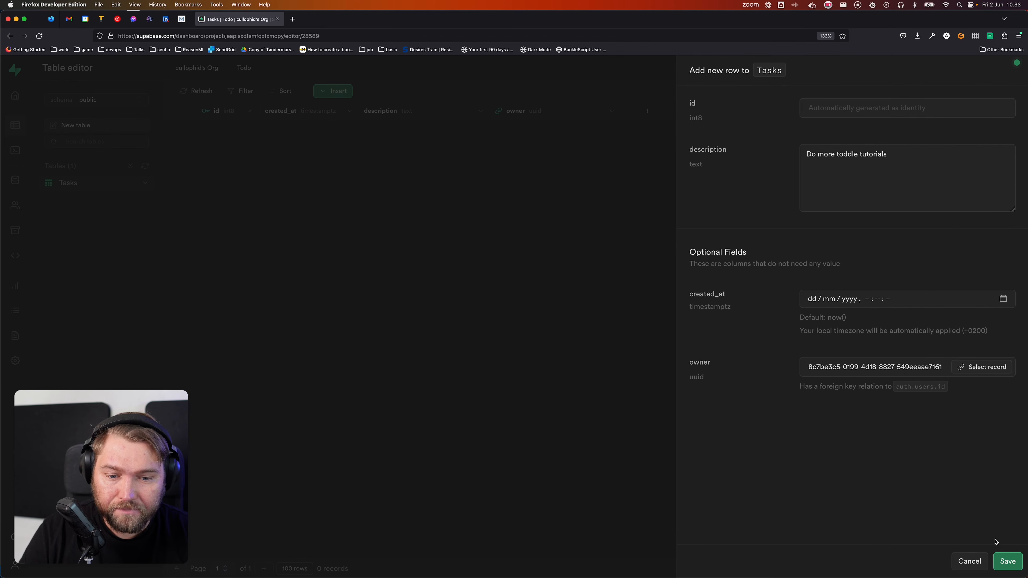
click(1014, 559)
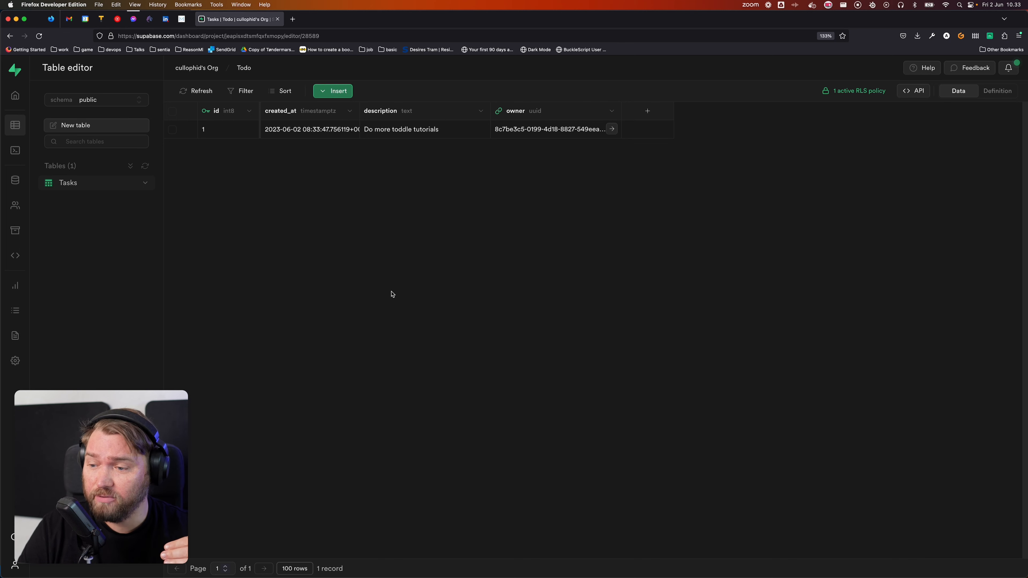
Step: Add a new Tasks column named Completed of type bool
click(661, 111)
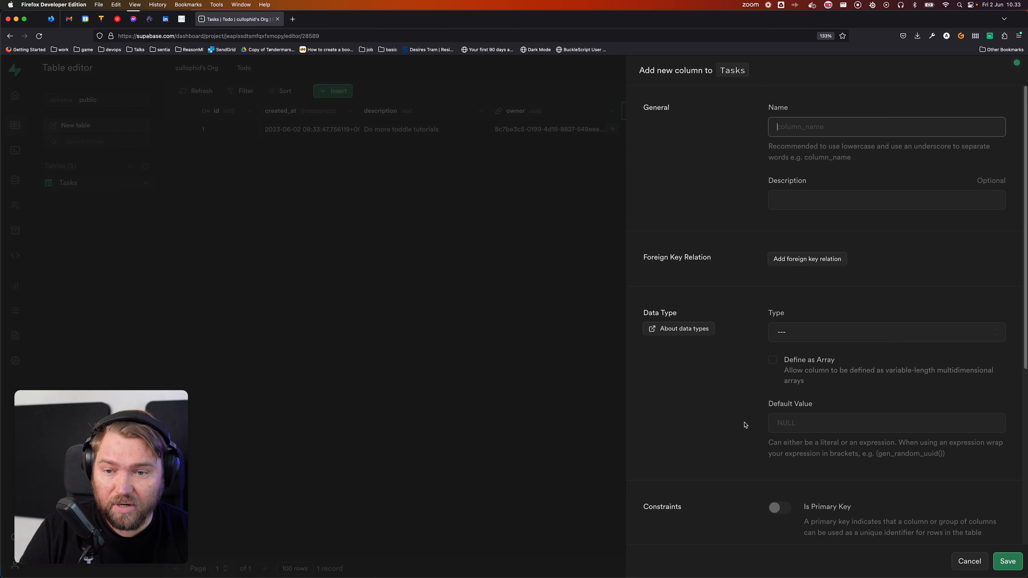
scroll(793, 428, down, 3)
scroll(799, 428, up, 3)
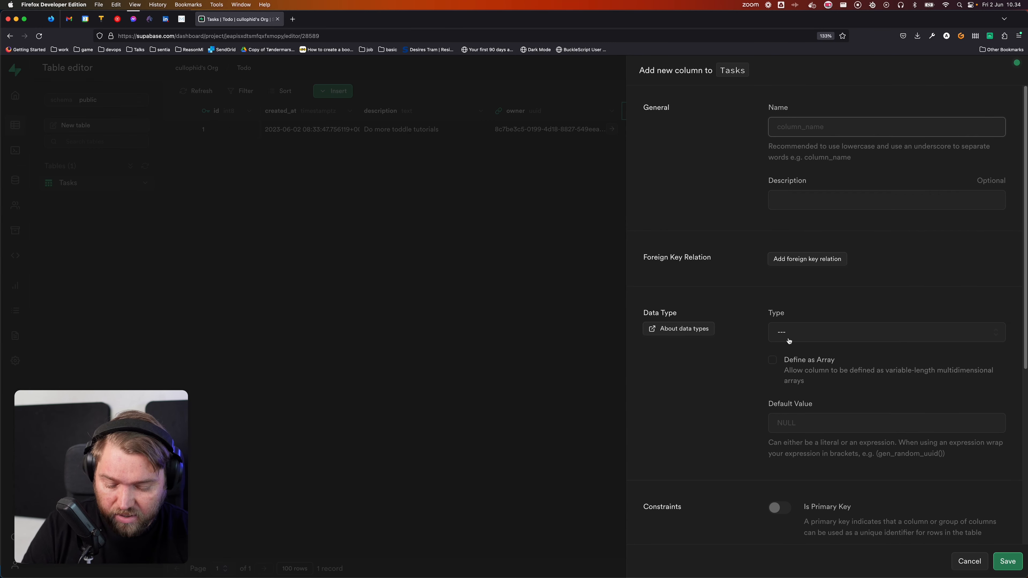
text(Com)
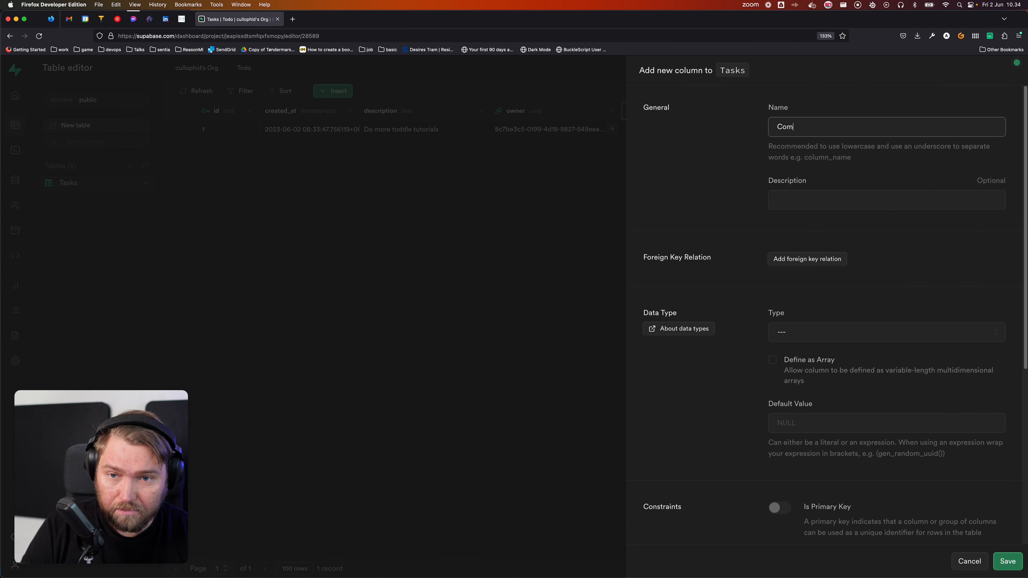
text(pl)
key(alt+BackSpace)
text(Complet)
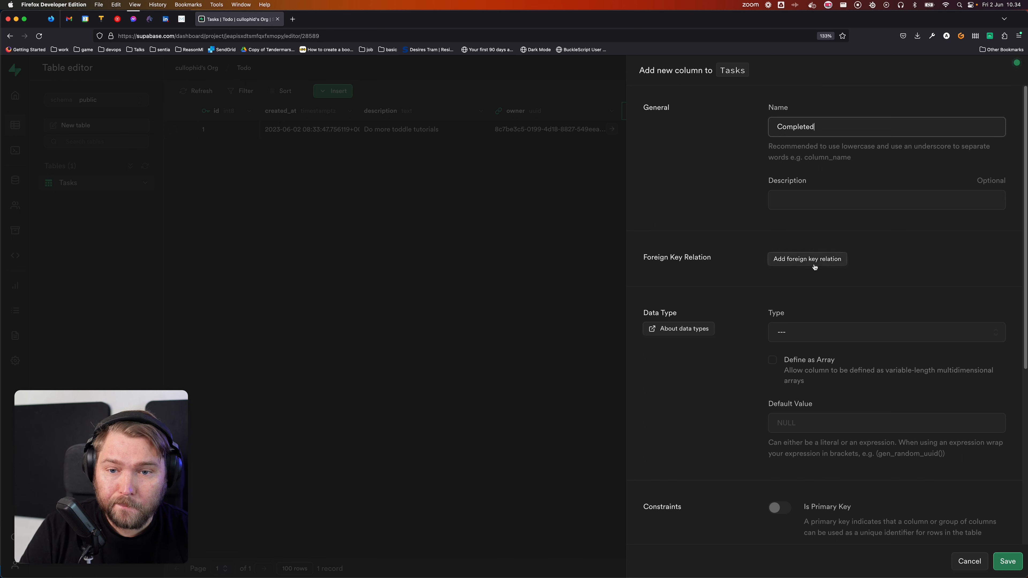
click(799, 335)
key(v)
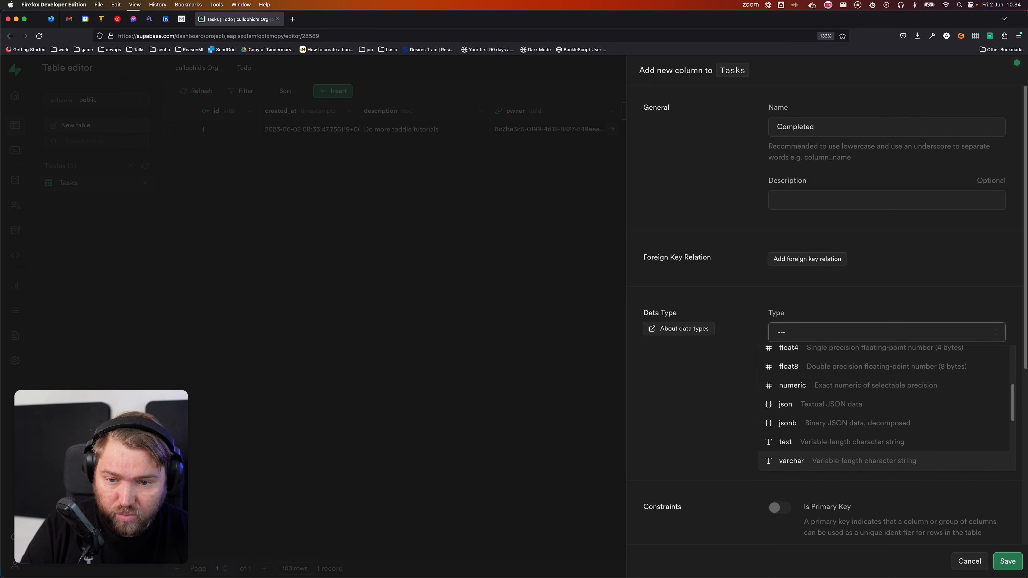
scroll(827, 424, up, 3)
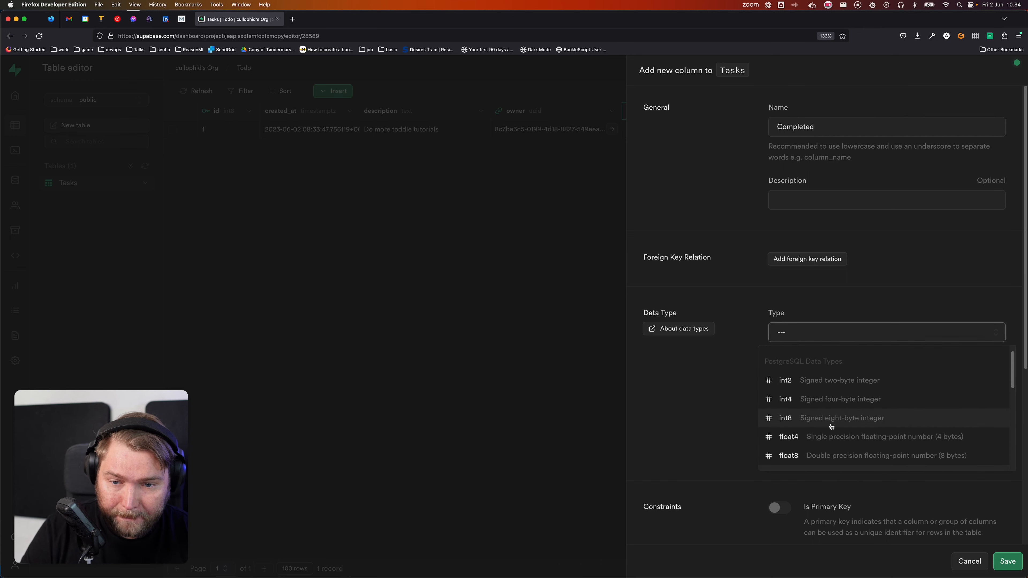
scroll(831, 426, down, 10)
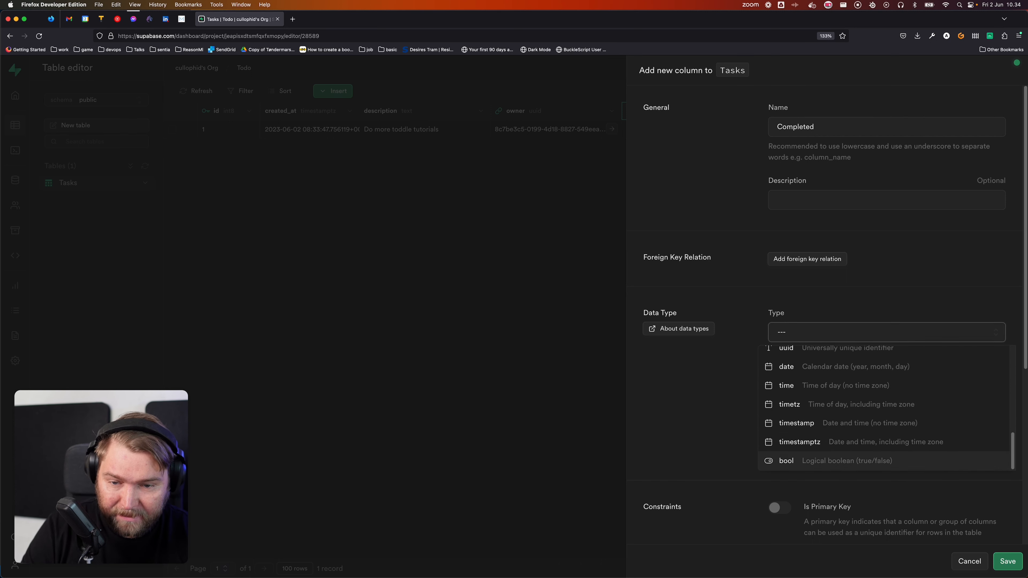
click(846, 460)
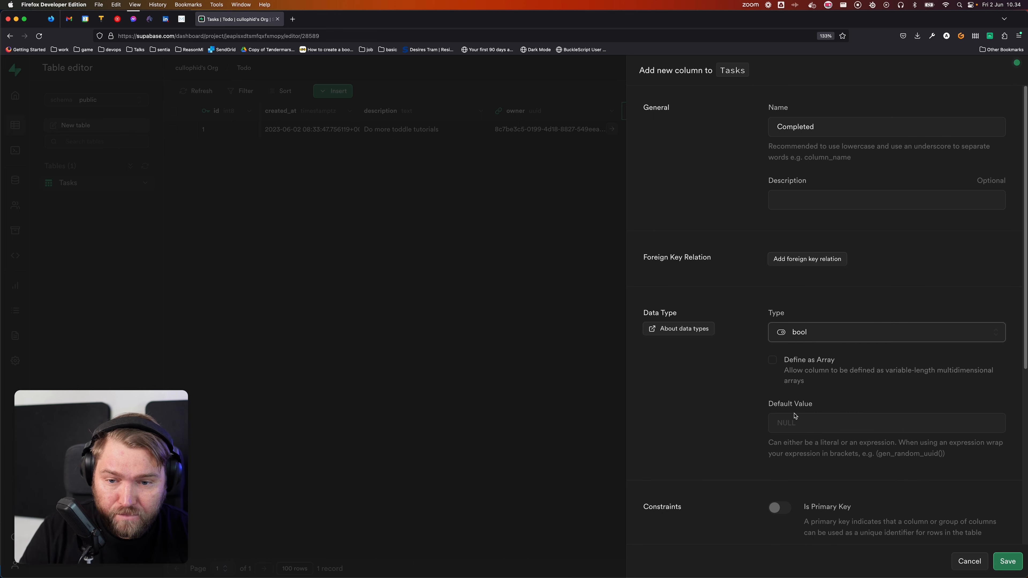
Step: Make Completed non-nullable with default value FALSE and save the column
scroll(716, 403, down, 5)
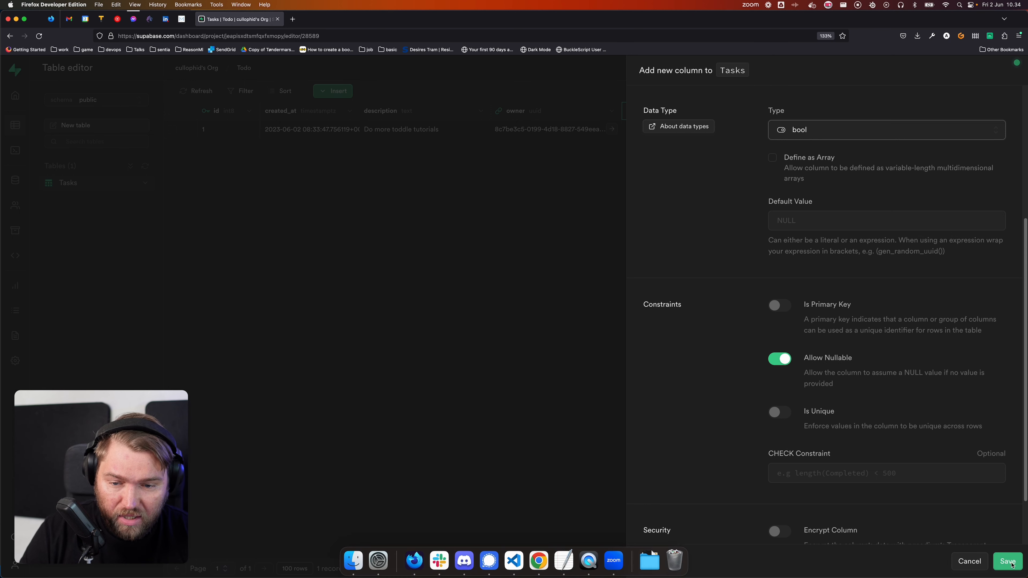
click(777, 360)
scroll(734, 344, up, 2)
click(779, 271)
text(false)
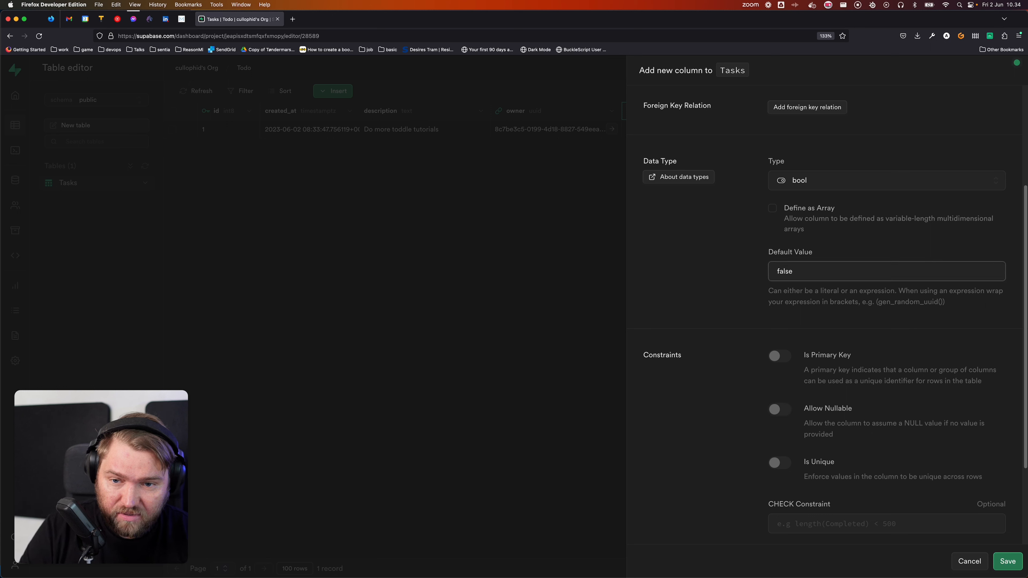
key(BackSpace)
key(BackSpace)
key(BackSpace)
key(BackSpace)
key(BackSpace)
text(0)
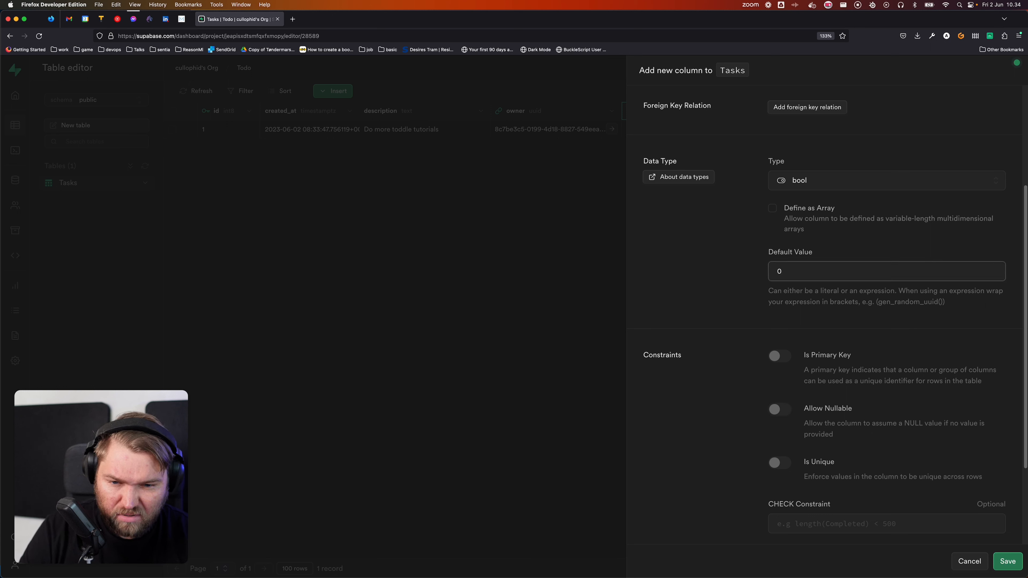
click(702, 291)
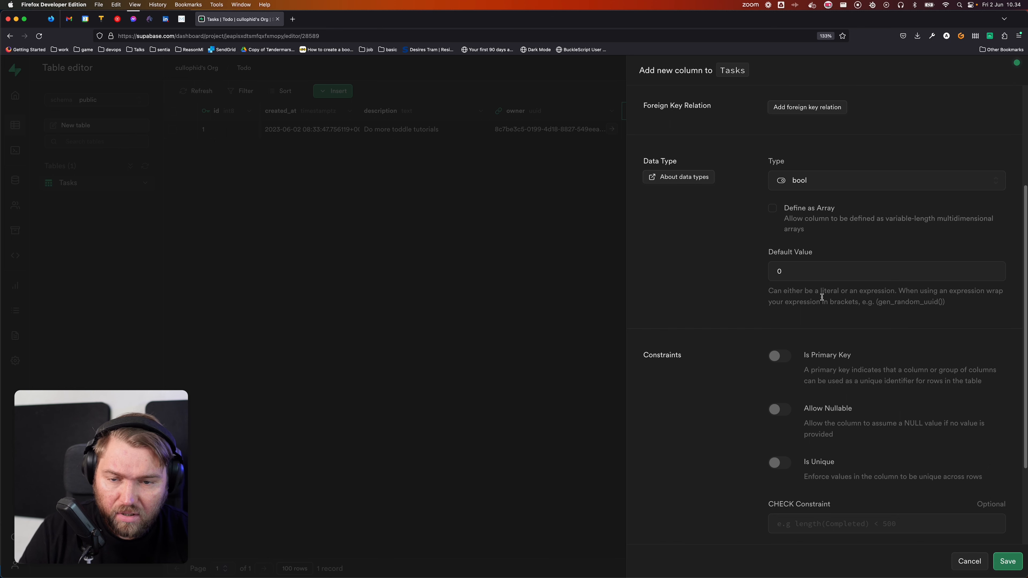
click(817, 279)
key(super+BackSpace)
text(Fals)
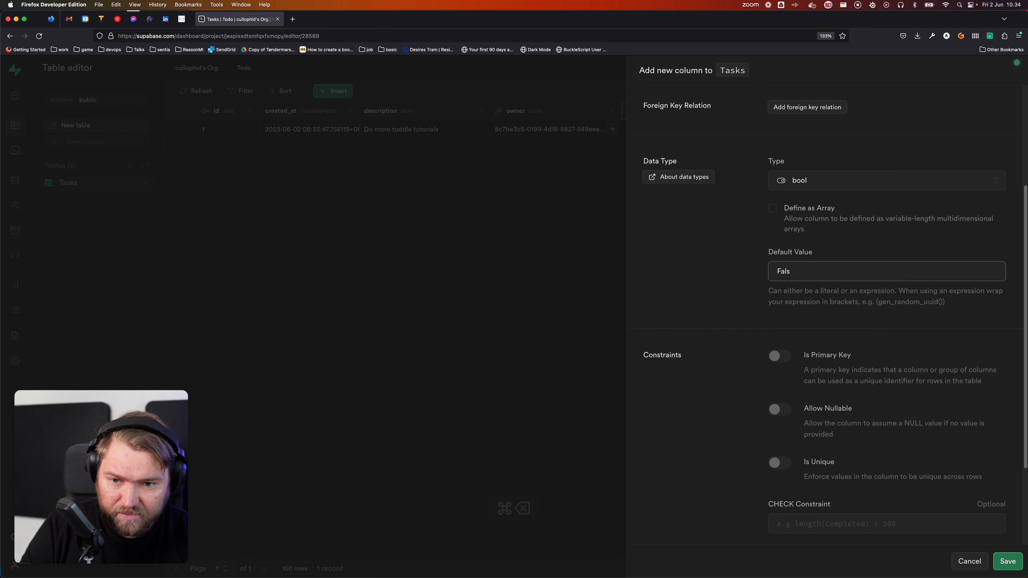
key(BackSpace)
key(BackSpace)
key(BackSpace)
text(ALSE)
click(766, 287)
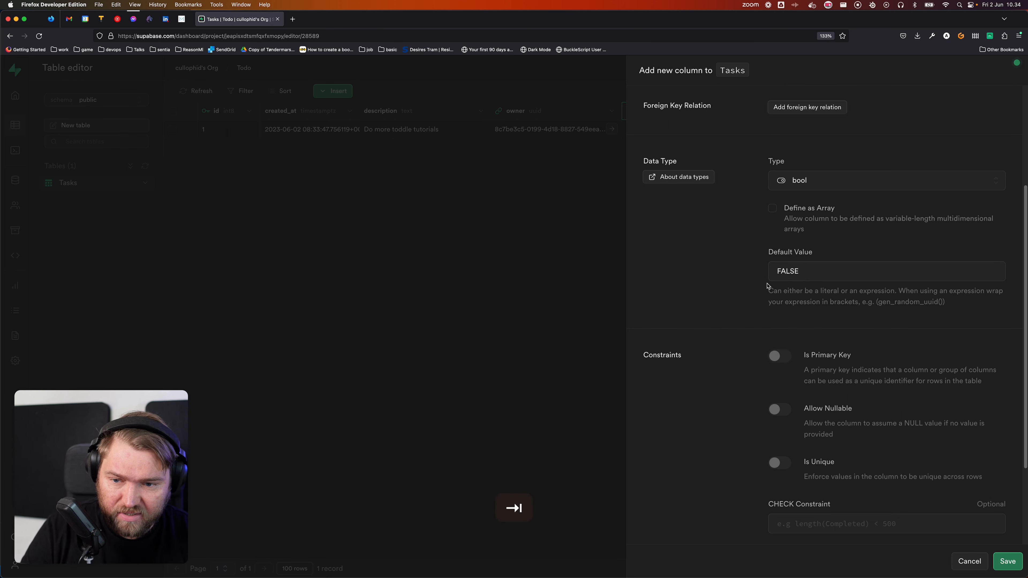
scroll(916, 548, down, 4)
click(1007, 560)
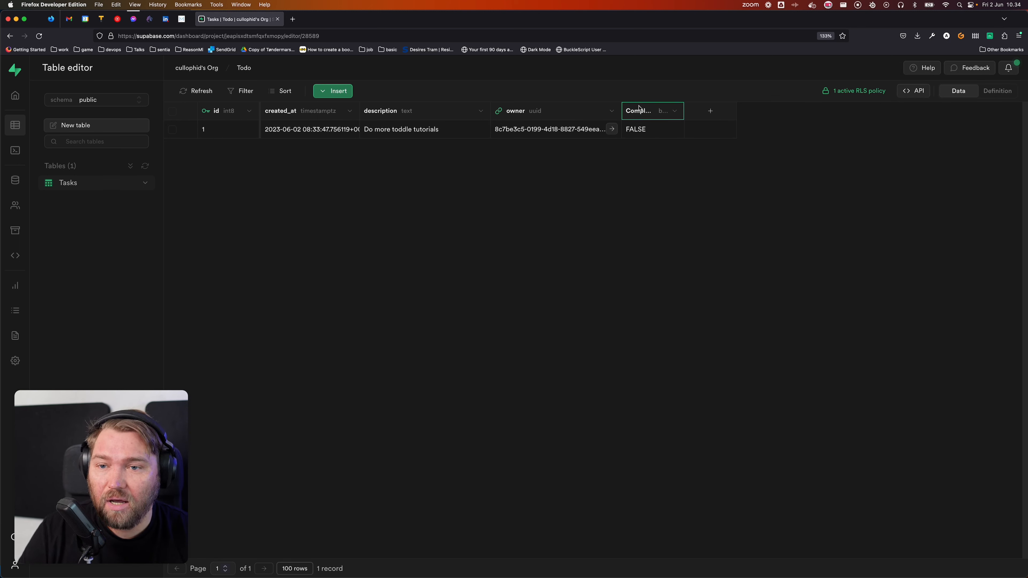
Step: Rename the Tasks table's Completed column to lowercase 'completed' and save it
click(675, 114)
click(624, 132)
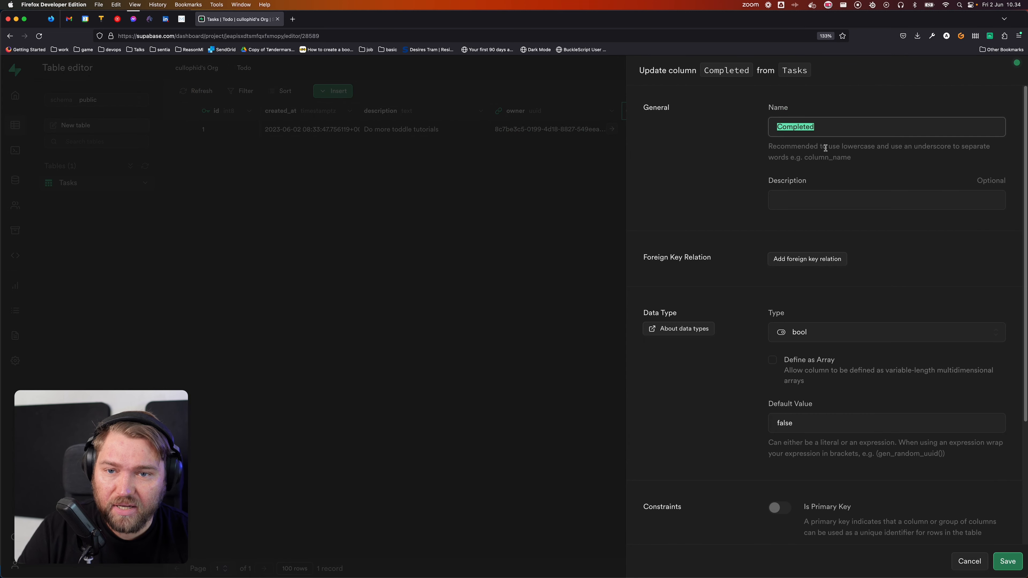
text(completed)
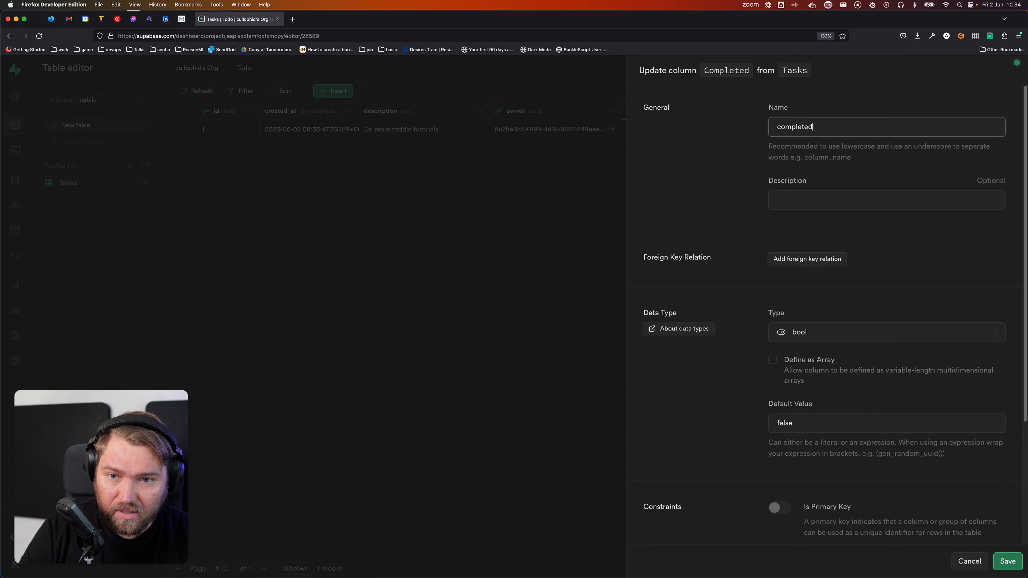
click(1007, 561)
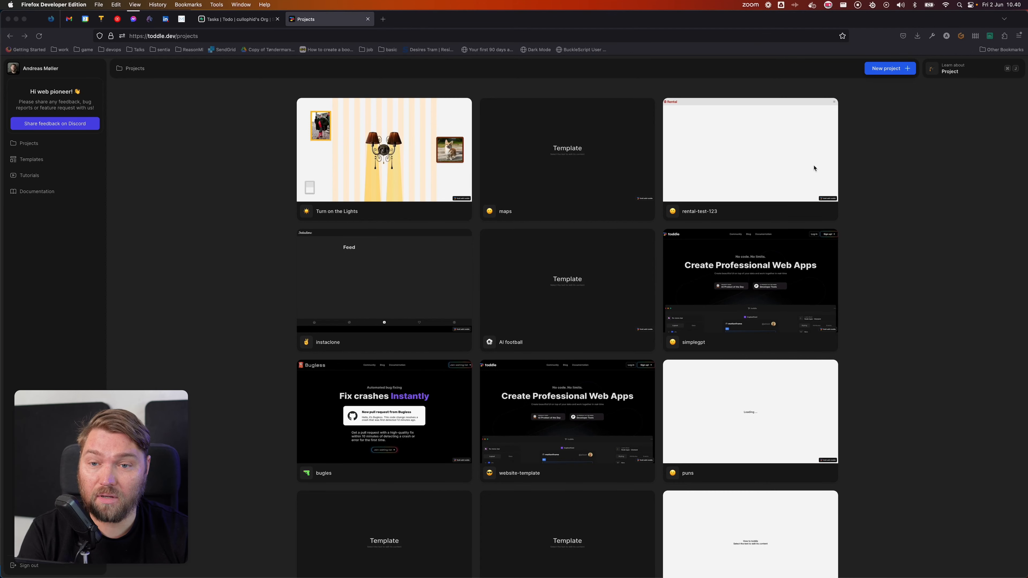
Step: Create a blank Toddle project named 'Todo tutorial' with the green ✅ icon
click(887, 70)
click(592, 310)
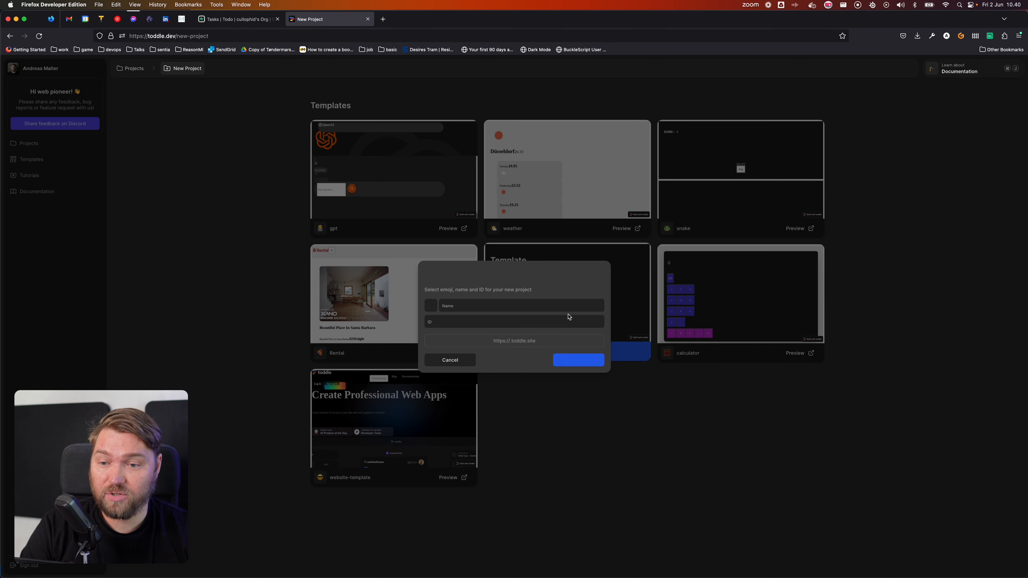
click(431, 305)
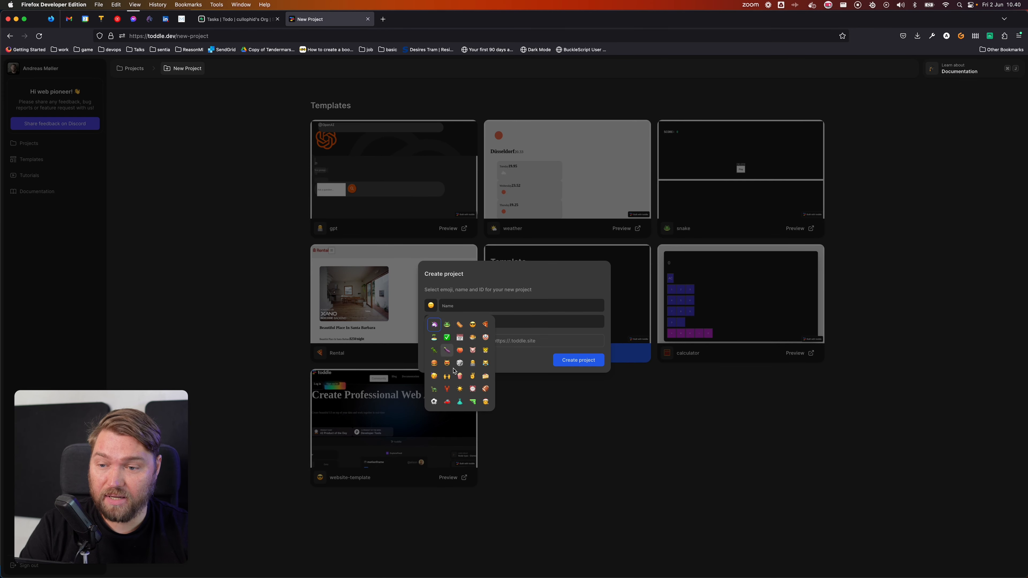
click(446, 338)
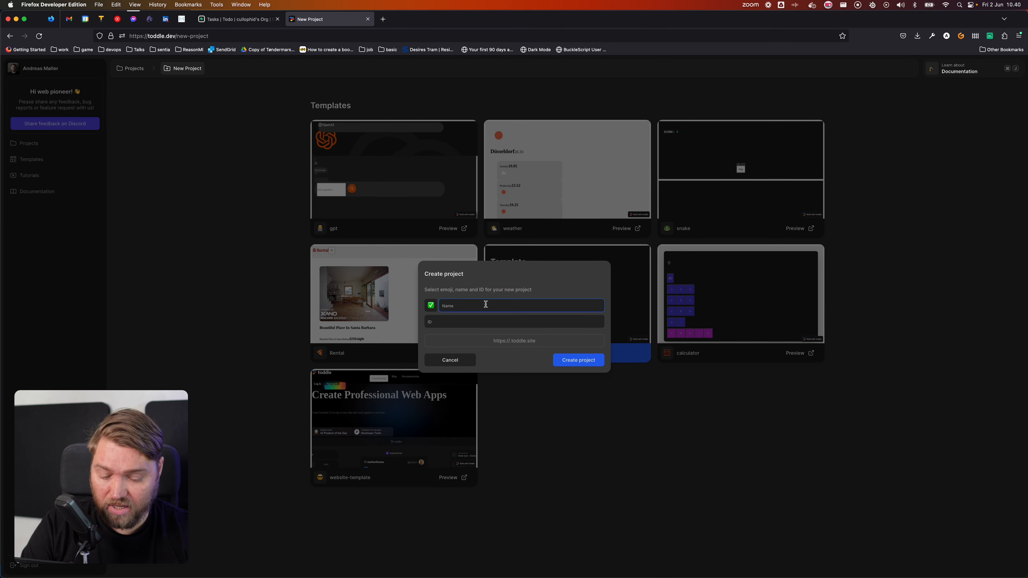
text(Todo tut)
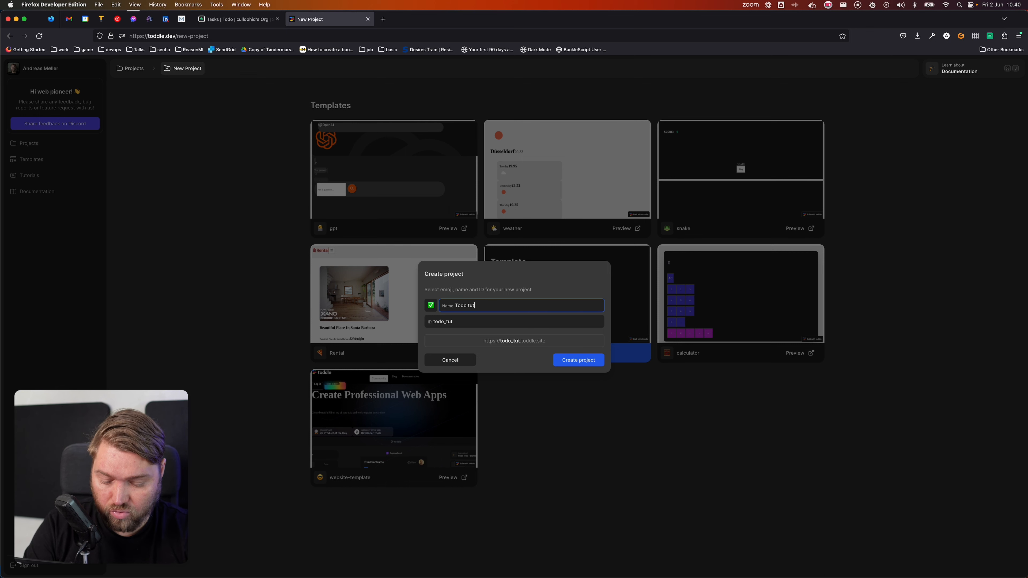
text(orial)
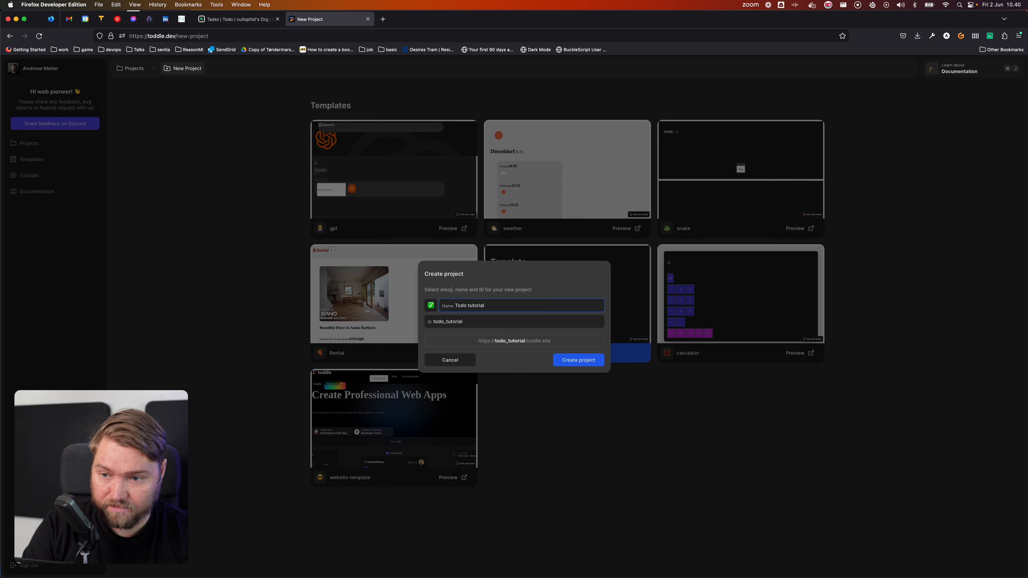
click(566, 360)
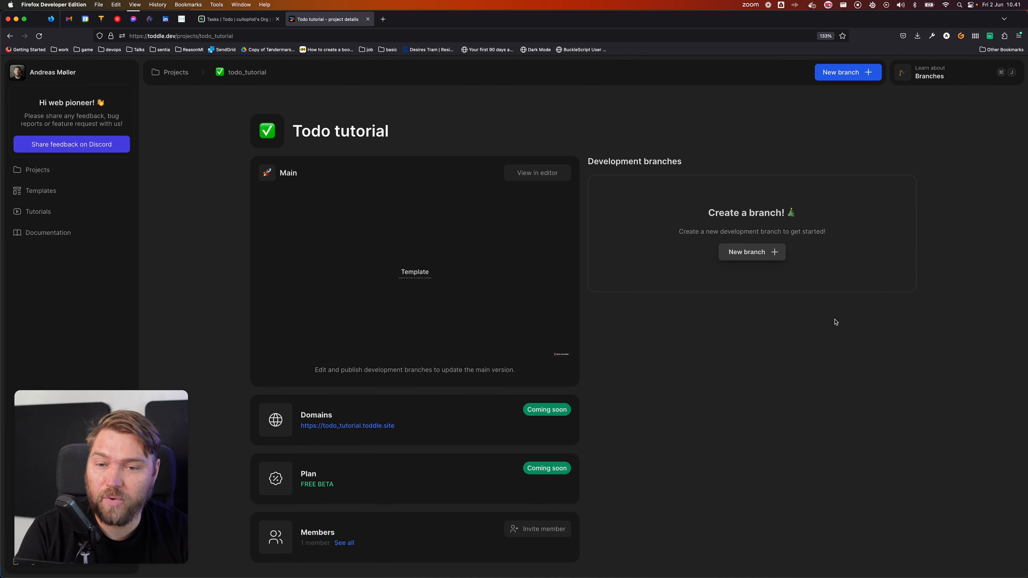
Step: Add a branch named 'dev' and open it in the editor
click(746, 255)
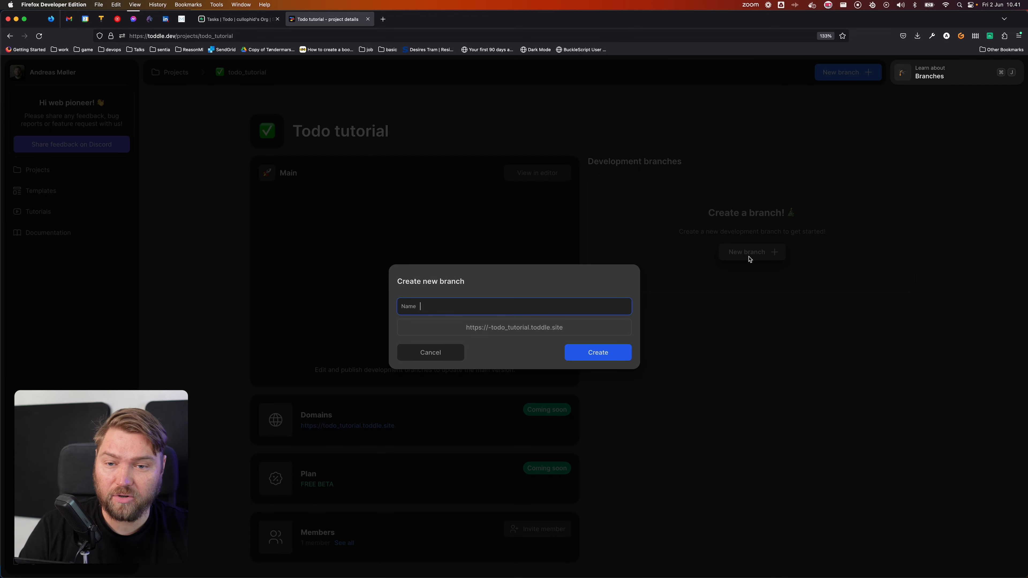
text(dev)
key(Return)
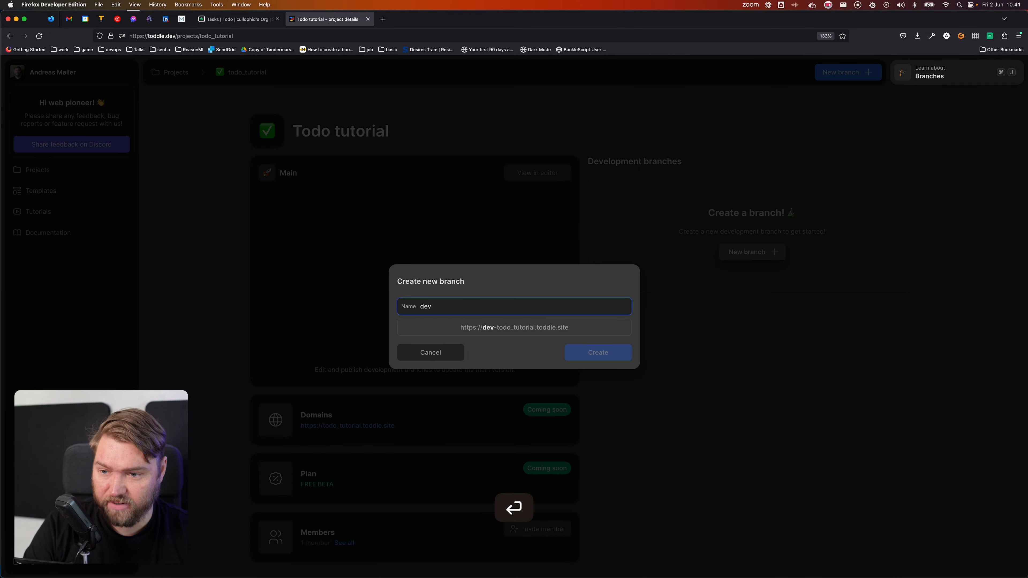
click(884, 193)
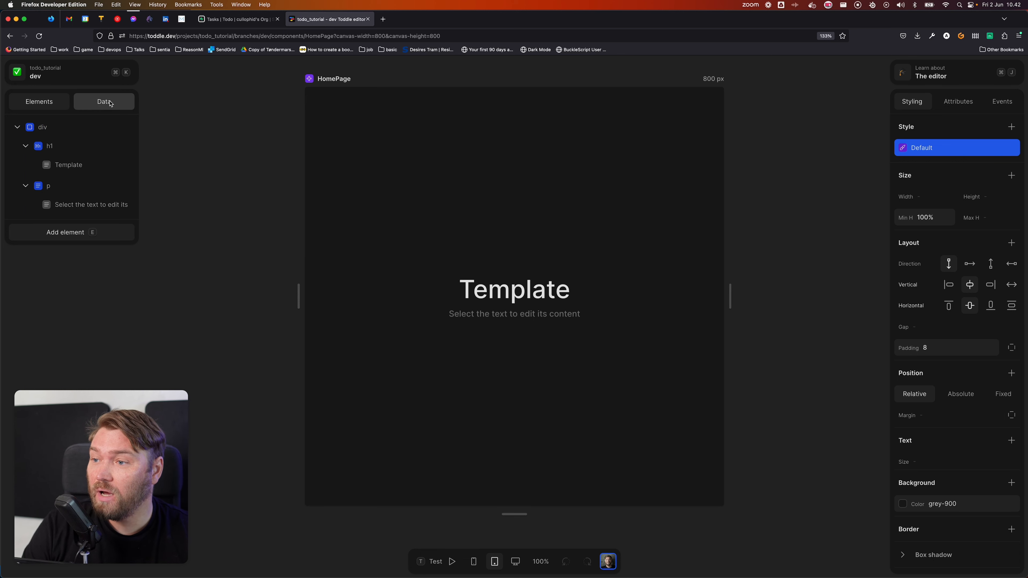
Step: Add a new page named 'Login' to the project
click(45, 71)
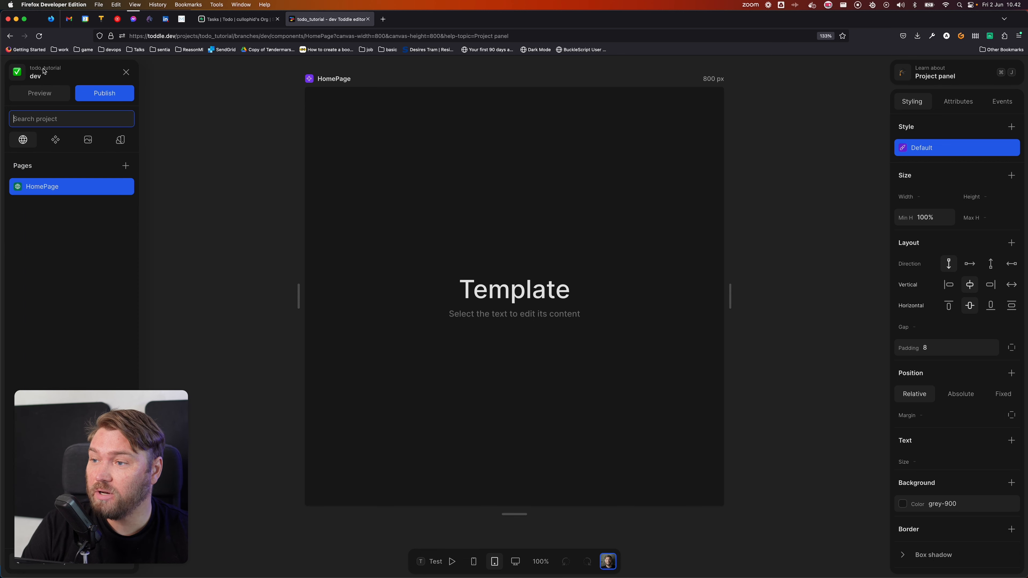
click(276, 130)
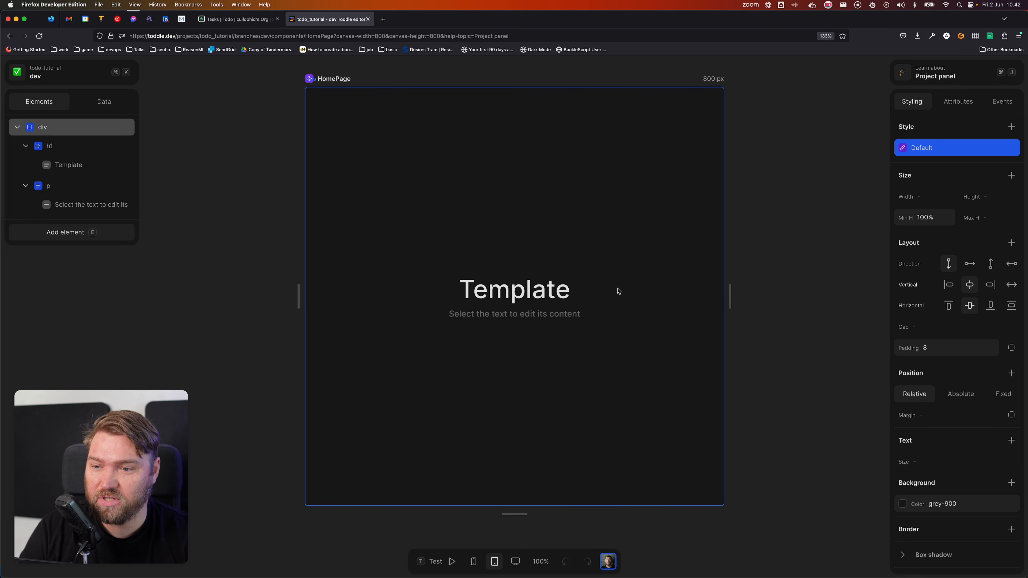
click(68, 76)
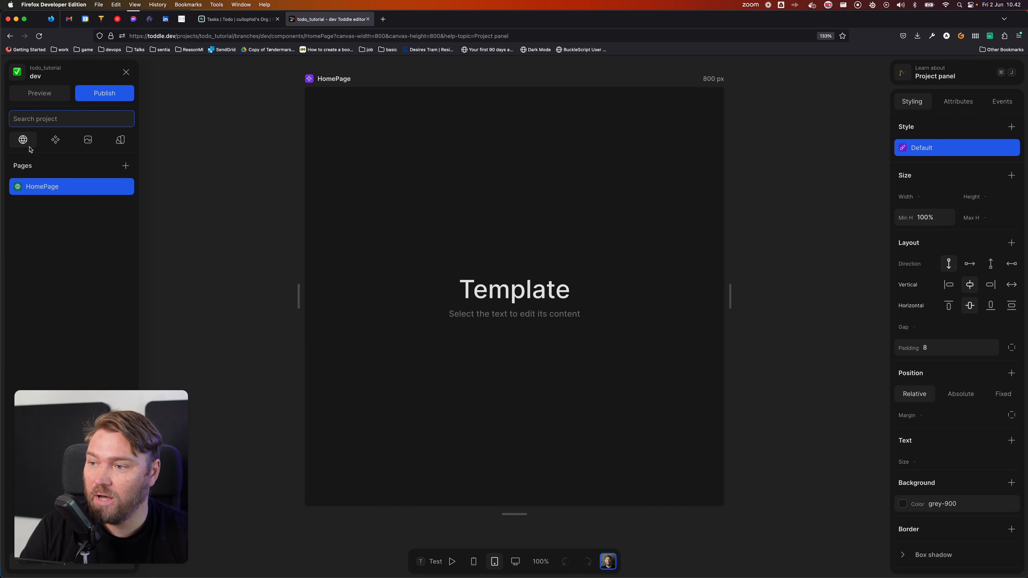
click(125, 166)
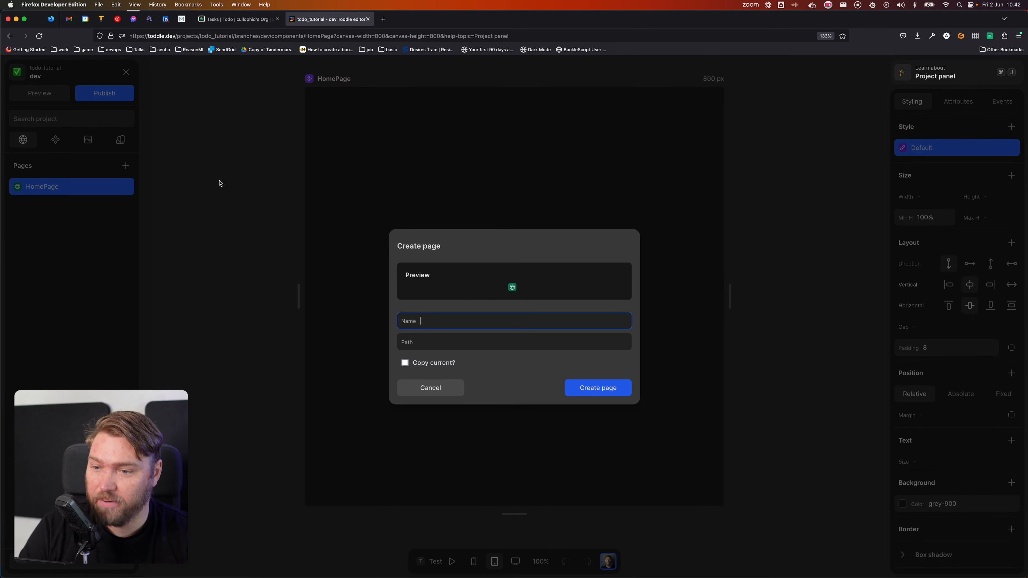
text(log)
key(BackSpace)
key(BackSpace)
key(BackSpace)
text(Login)
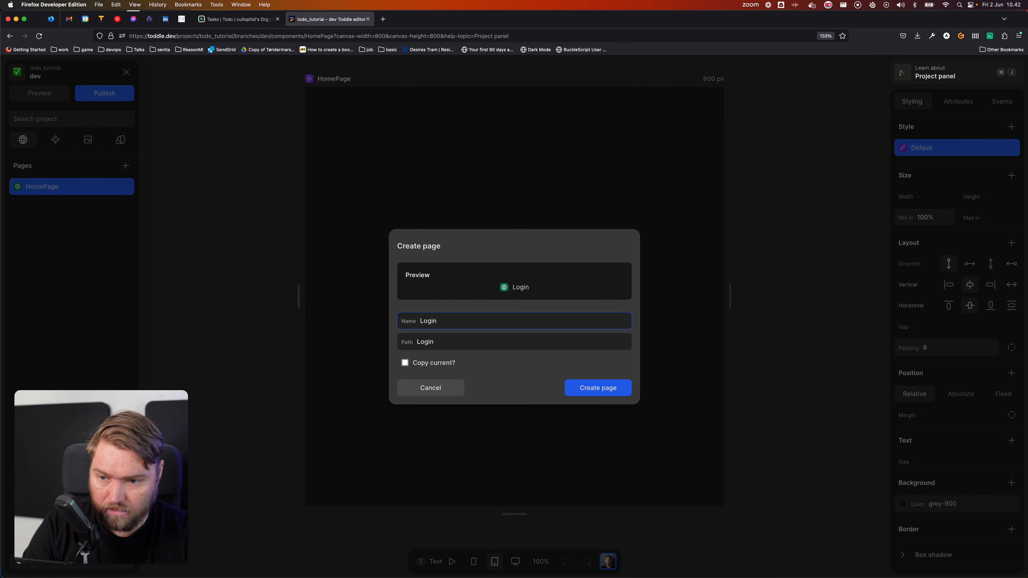
key(Return)
Step: Set the Login page path to /login, with title and description 'Login to todo tutorial'
click(104, 101)
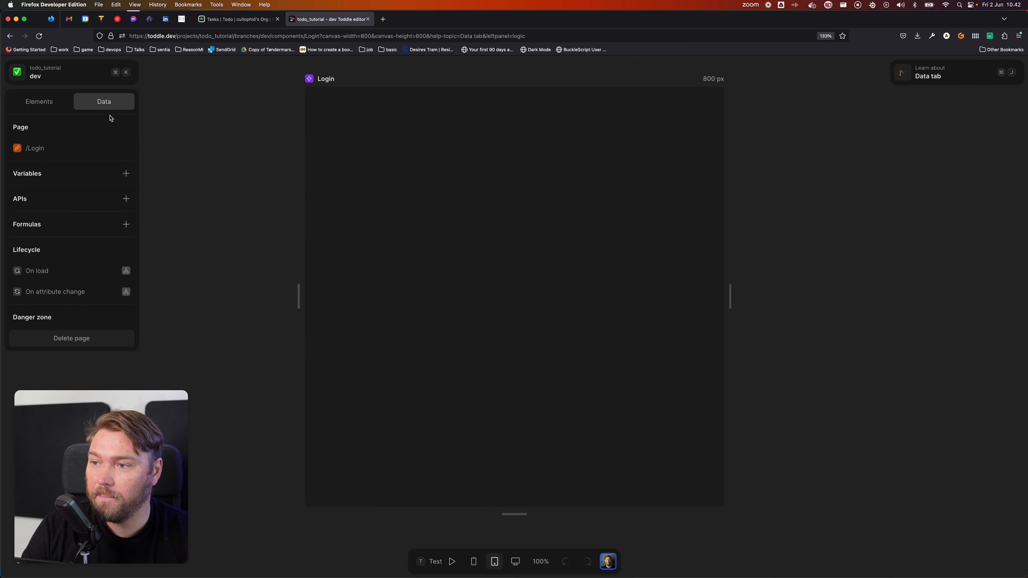
click(62, 150)
double_click(414, 324)
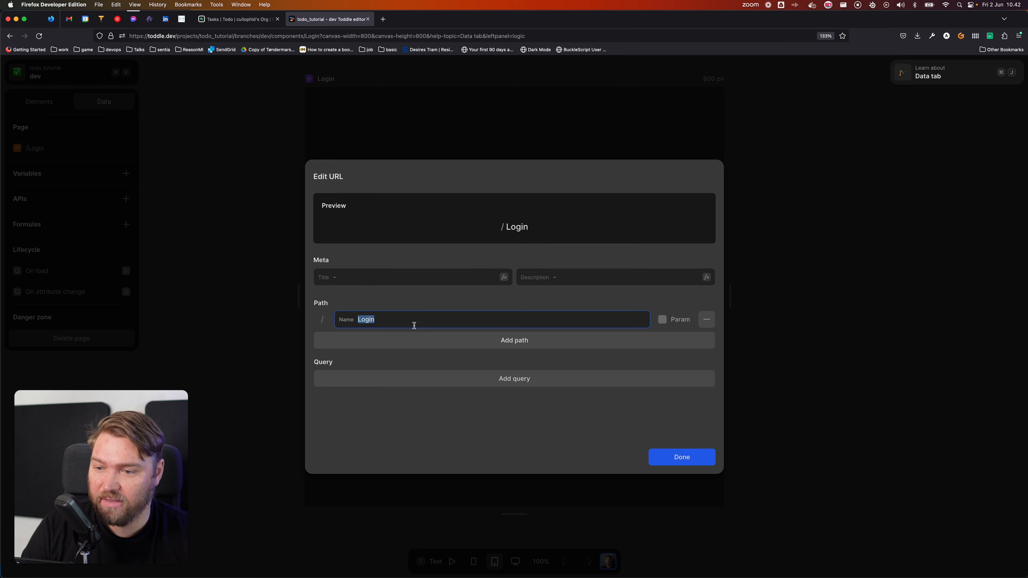
text(logi)
click(359, 274)
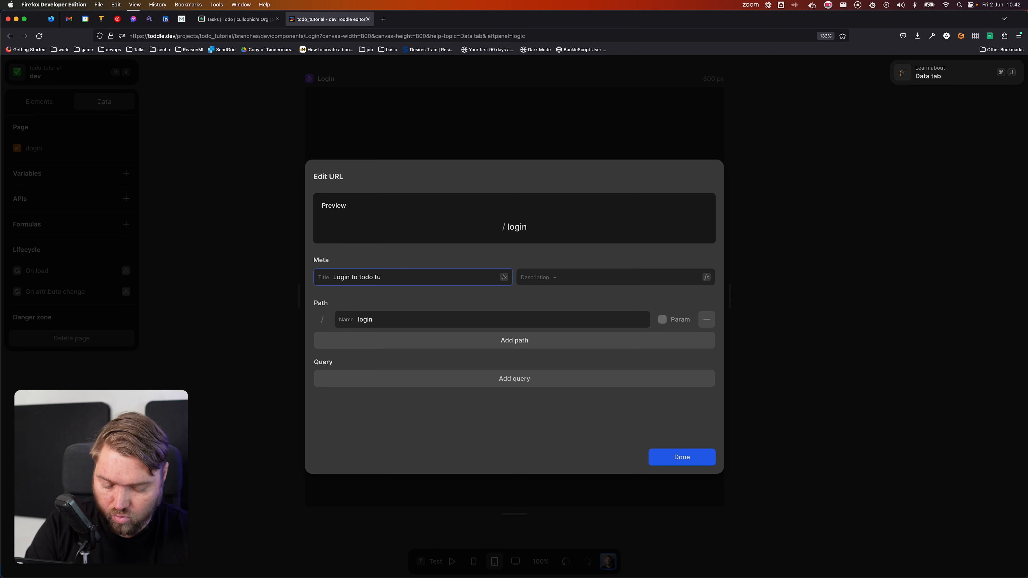
key(super+a)
key(super+c)
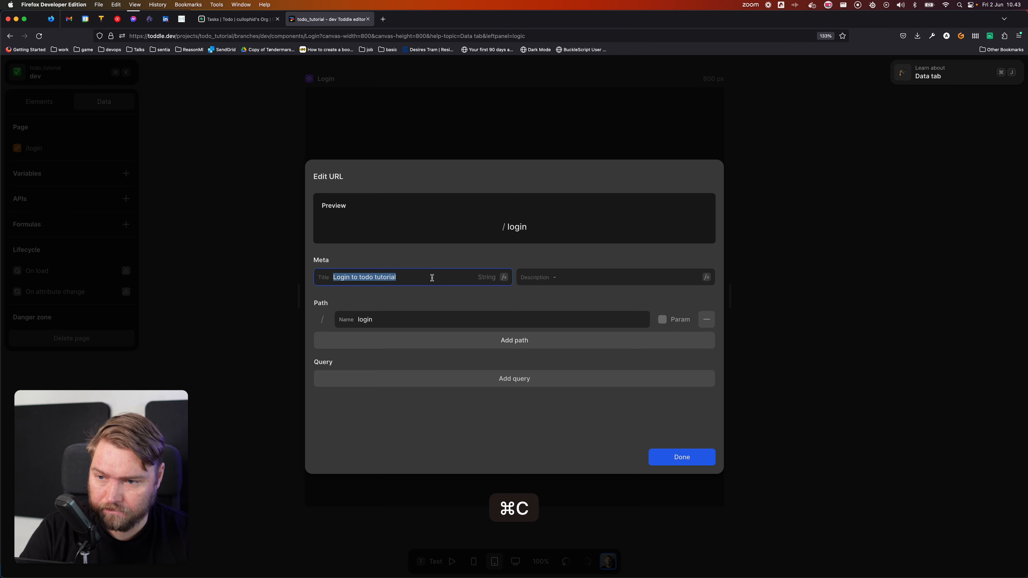
click(590, 280)
key(super+v)
click(560, 302)
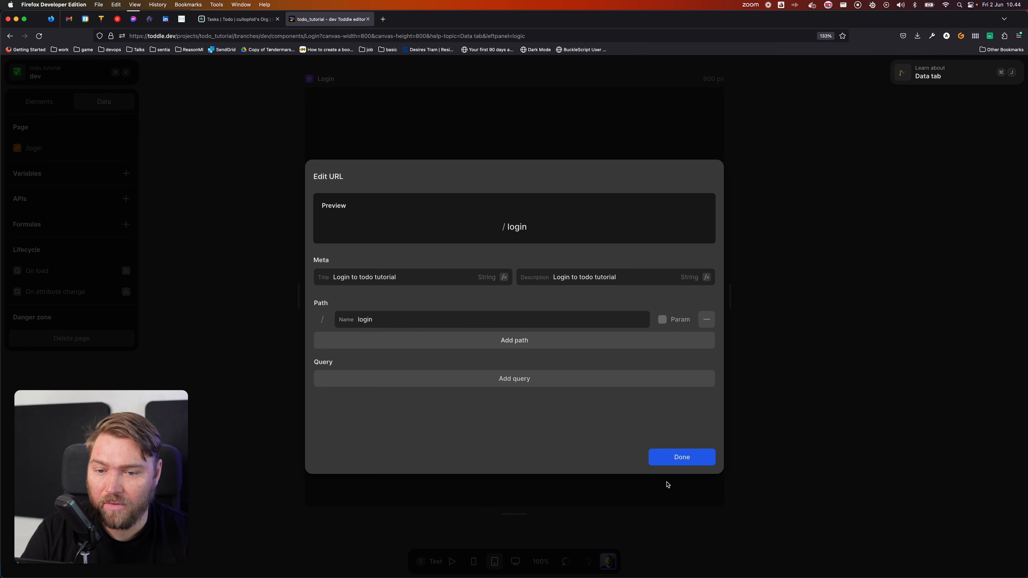
click(691, 462)
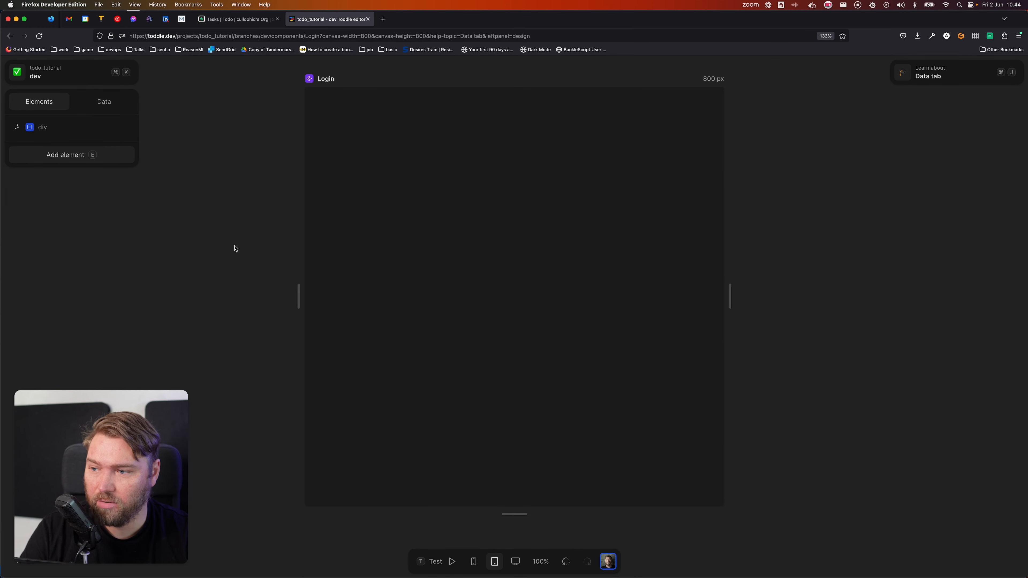
Step: Set the Login page's root div height to 100%
click(68, 125)
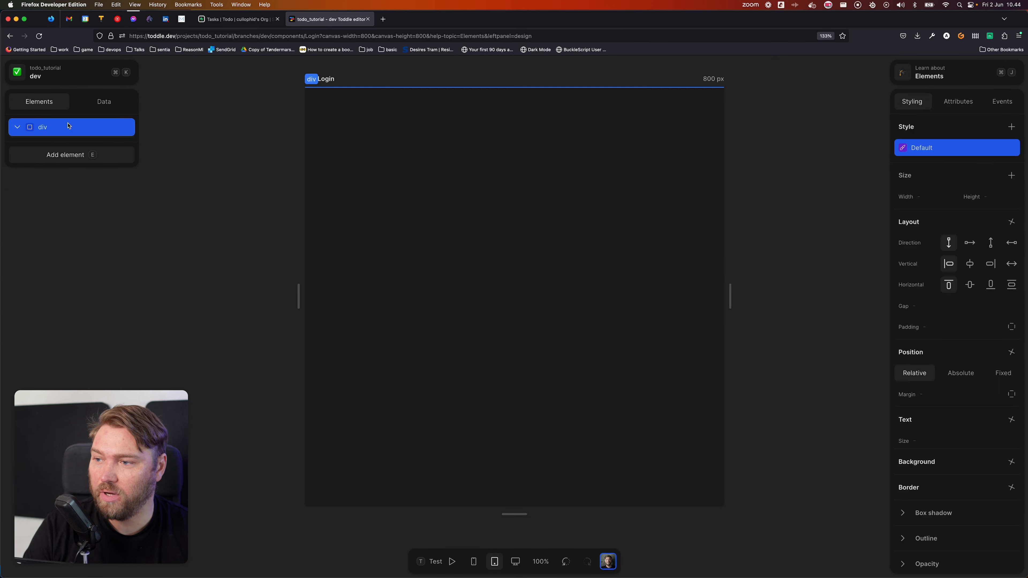
click(992, 197)
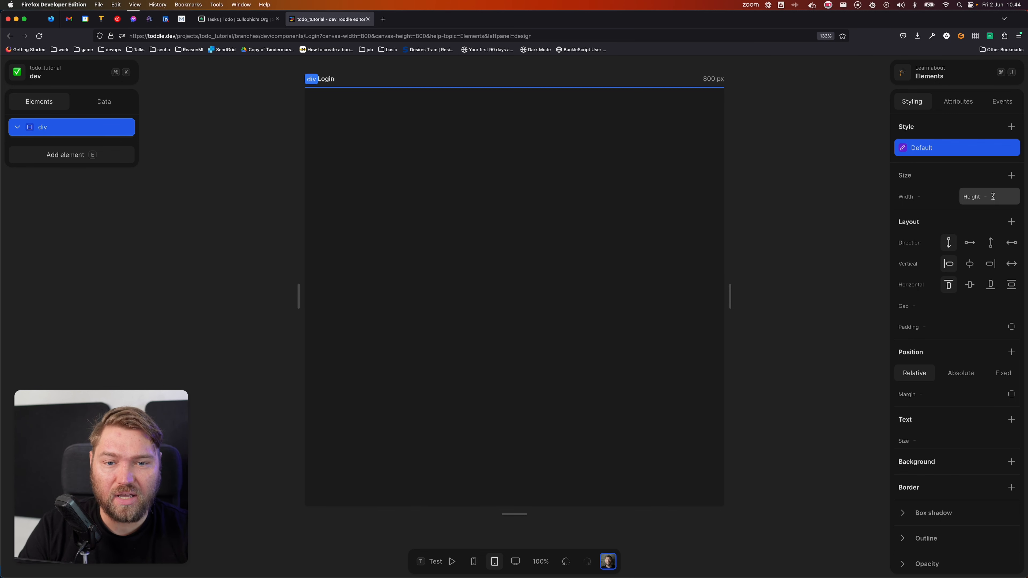
text(100%)
key(Tab)
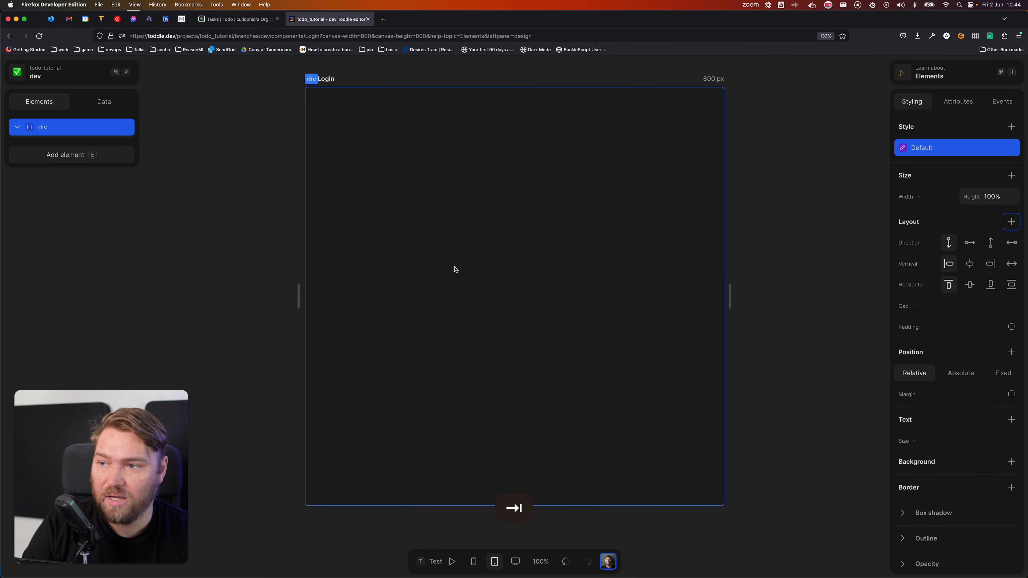
click(92, 130)
Step: Give the root div a solid grey-100 background colour
click(920, 464)
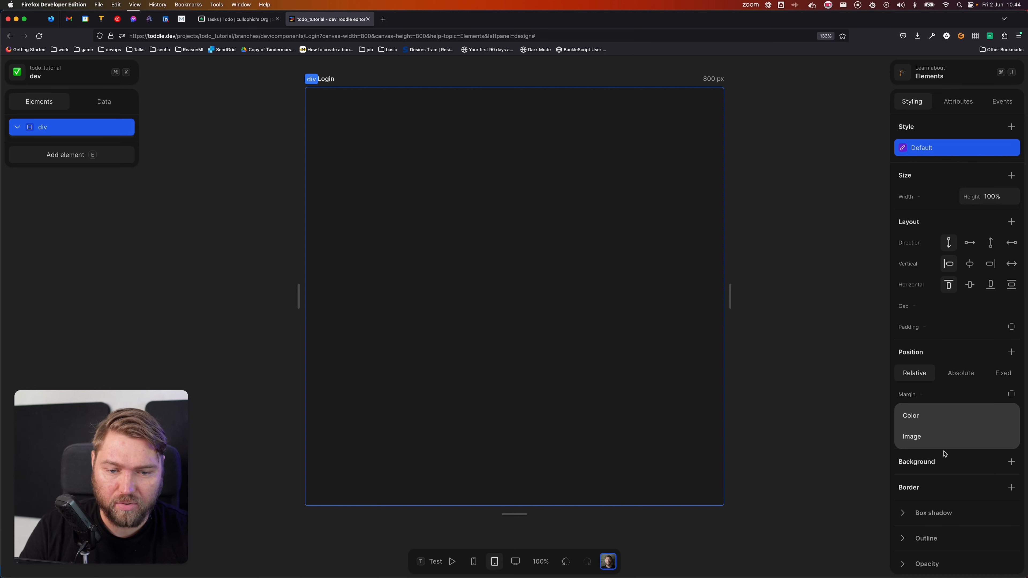
click(929, 416)
click(927, 481)
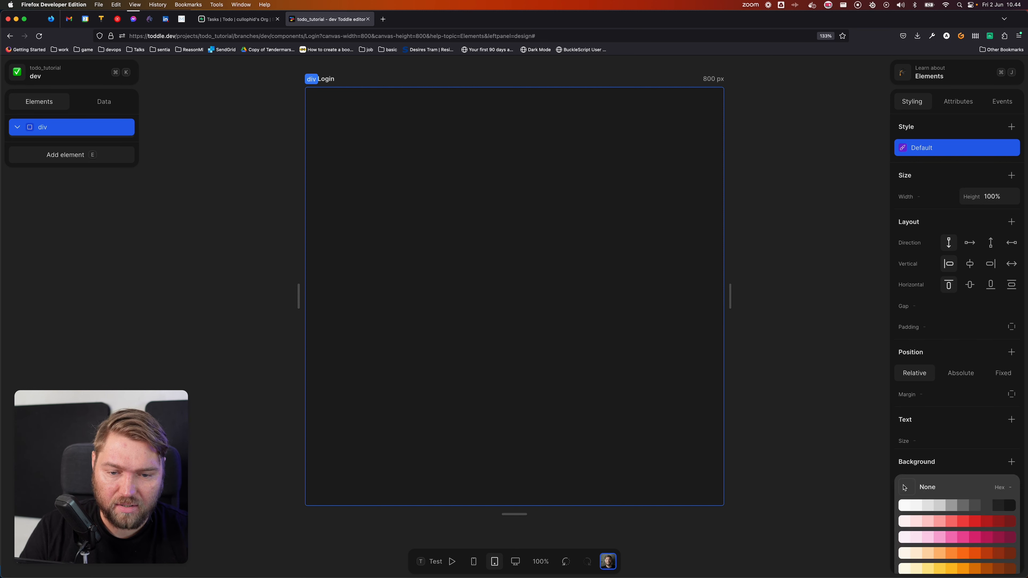
click(923, 507)
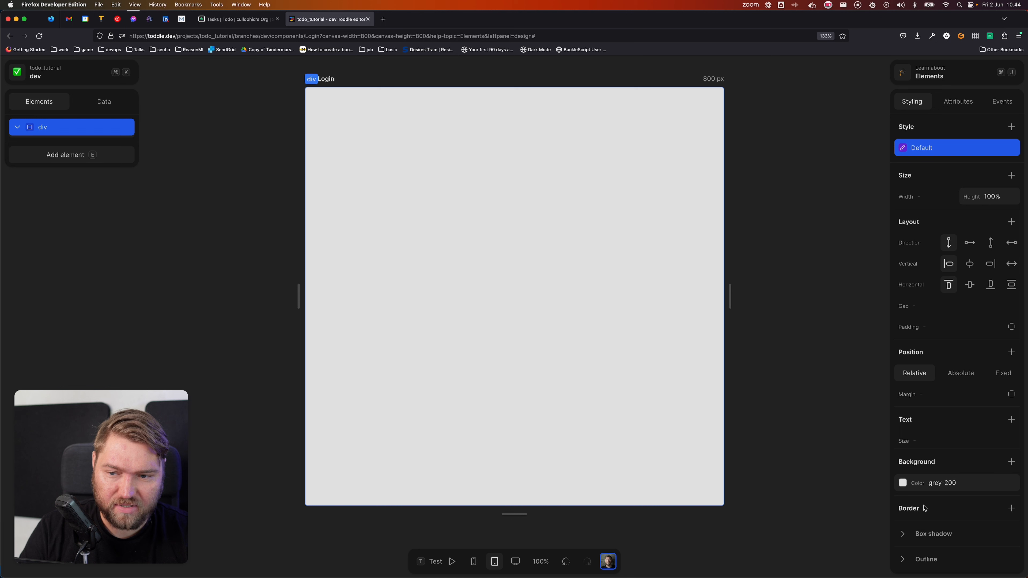
click(921, 486)
click(916, 506)
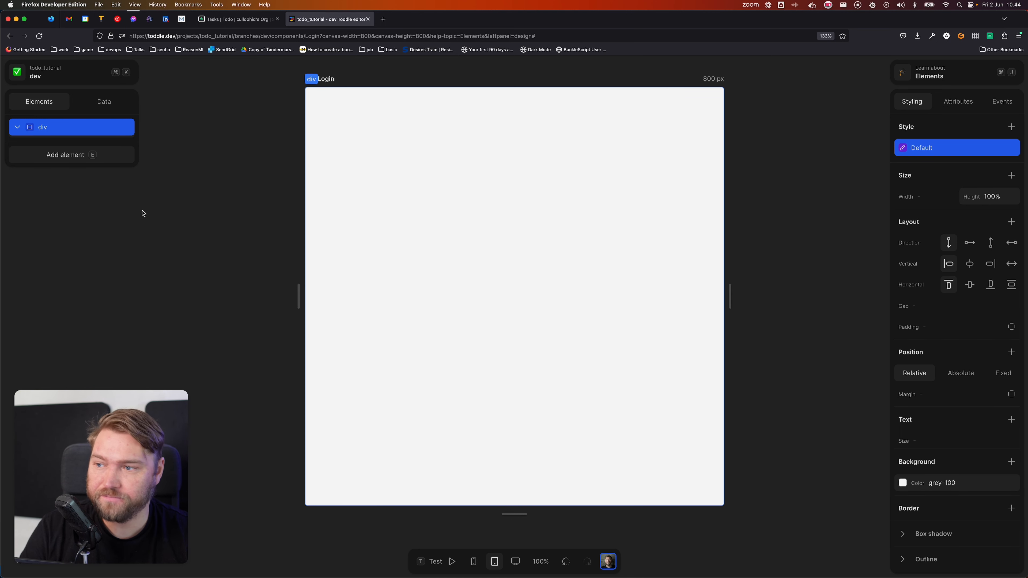
Step: Centre the root div's content vertically and horizontally
click(969, 264)
click(969, 284)
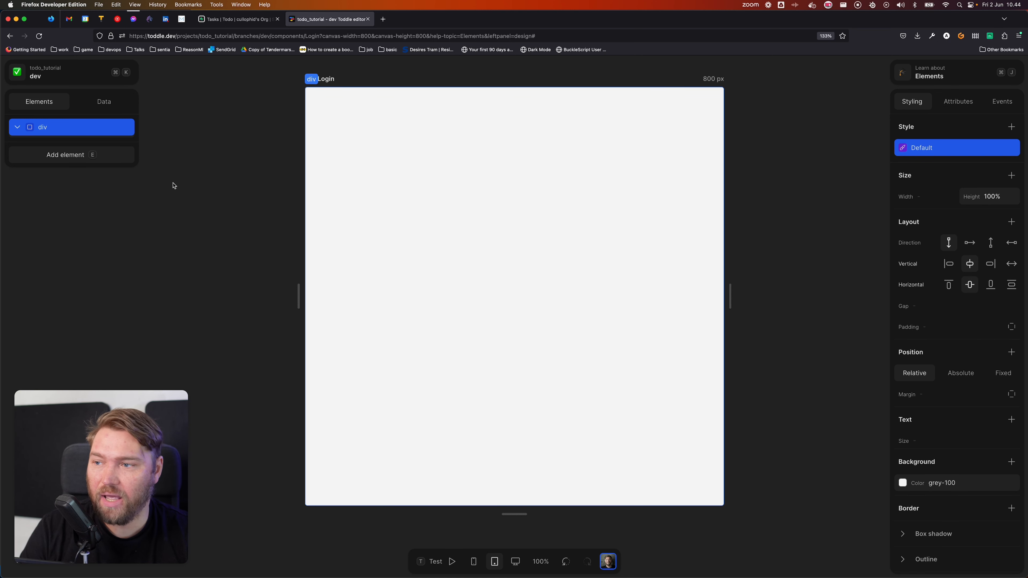
click(105, 102)
click(39, 102)
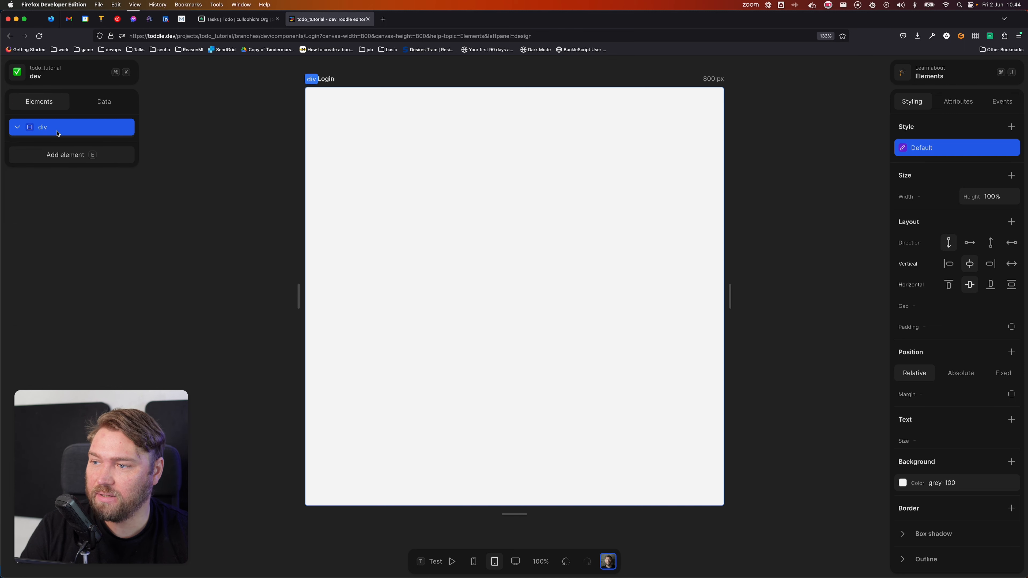
click(60, 128)
Step: Insert a Form element into the page and give it a grey-50 background
click(65, 155)
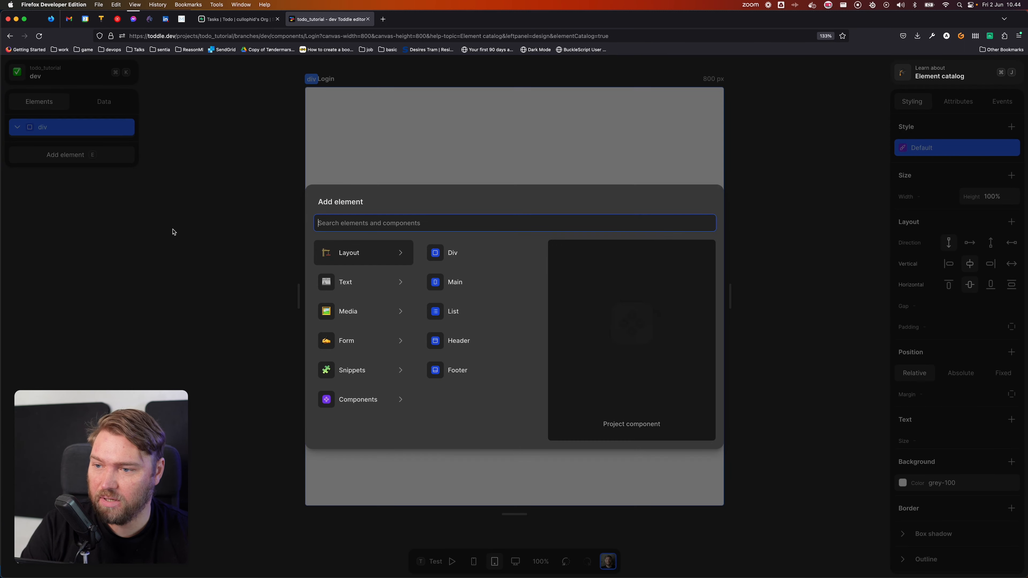
text(form)
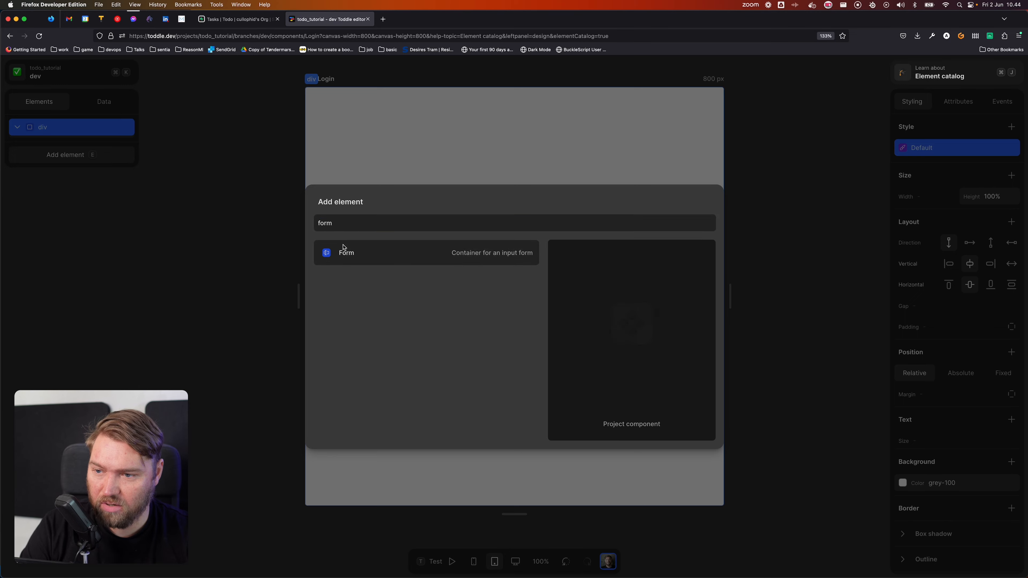
click(364, 254)
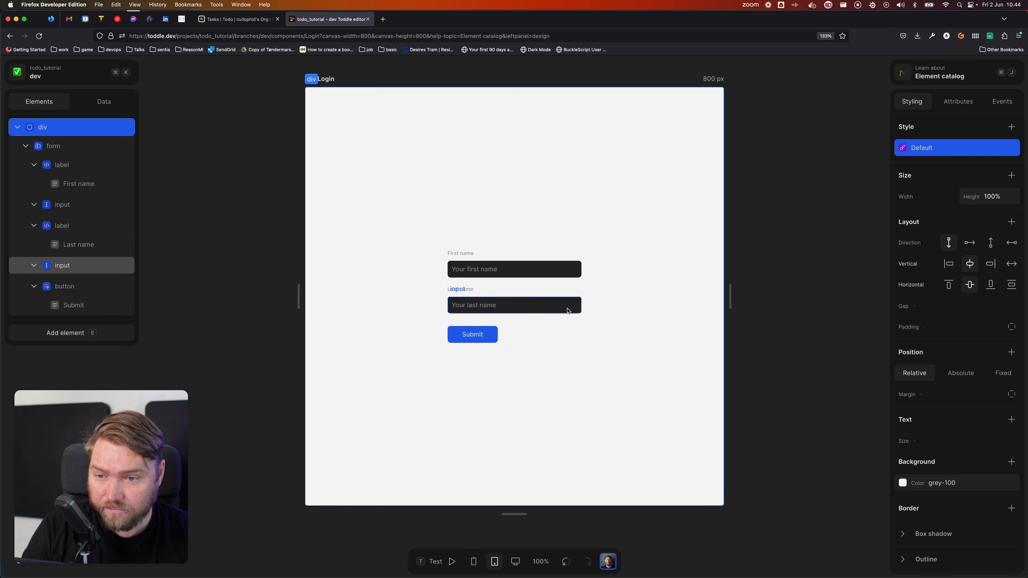
click(73, 146)
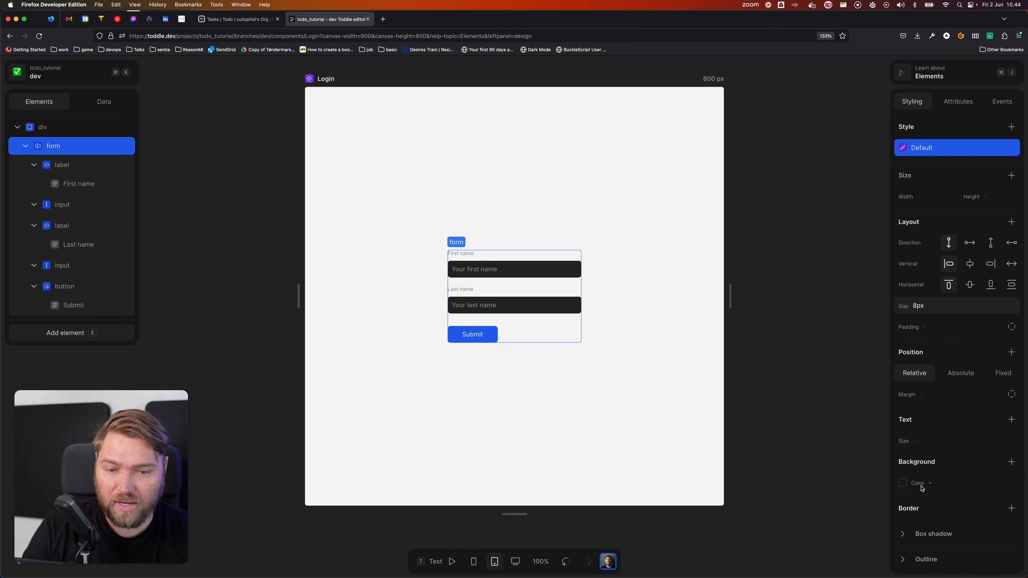
click(902, 482)
click(905, 505)
click(578, 439)
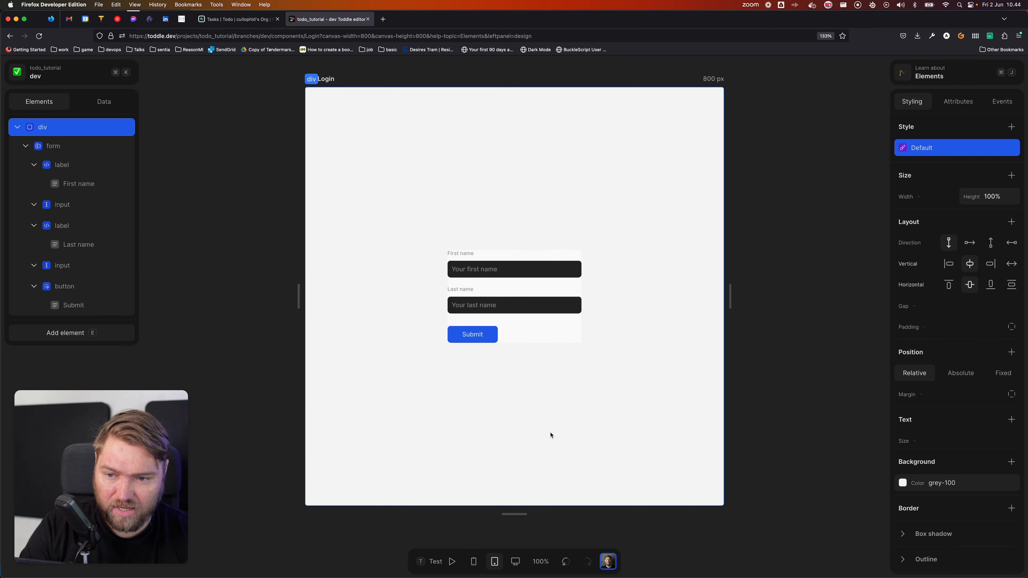
click(73, 146)
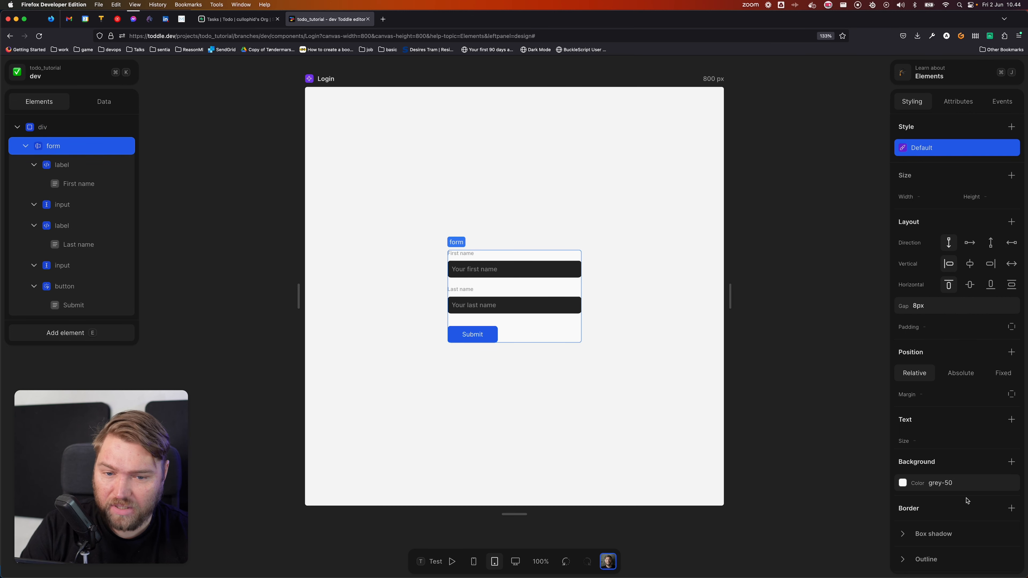
Step: Add a grey-500 box shadow to the form with 4px/8px offsets and 40px blur
click(941, 437)
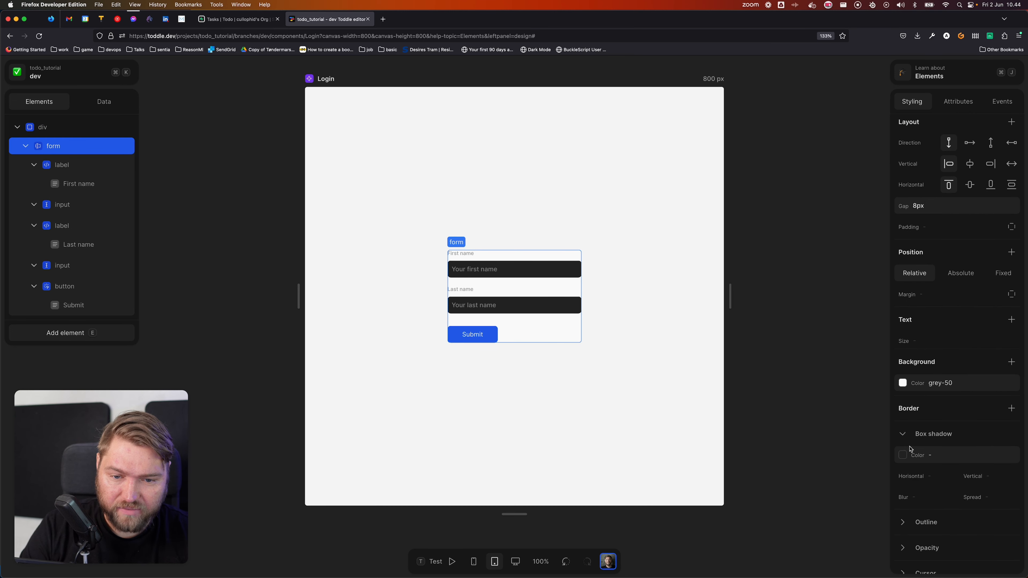
click(936, 455)
click(963, 478)
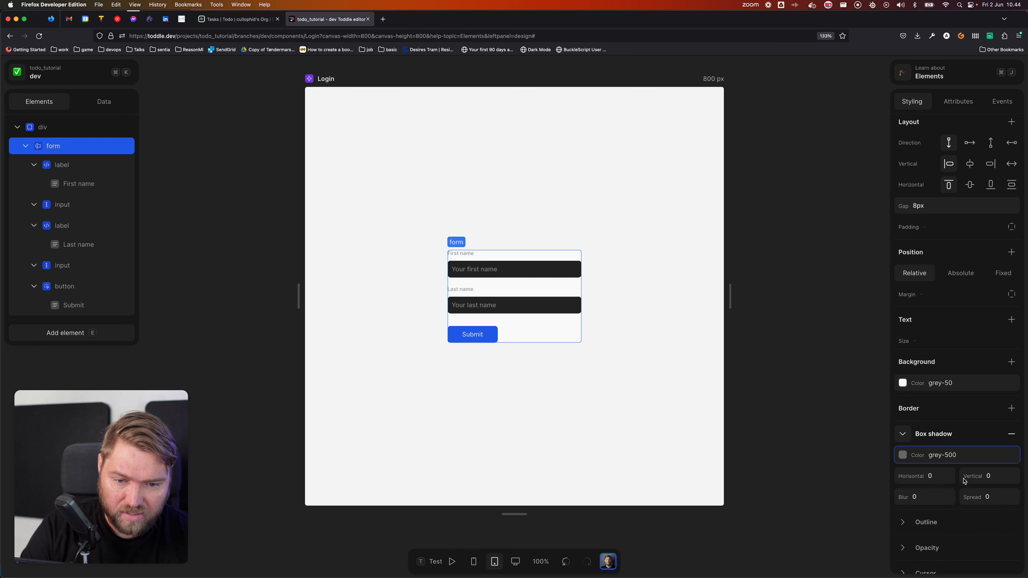
click(952, 480)
text(4)
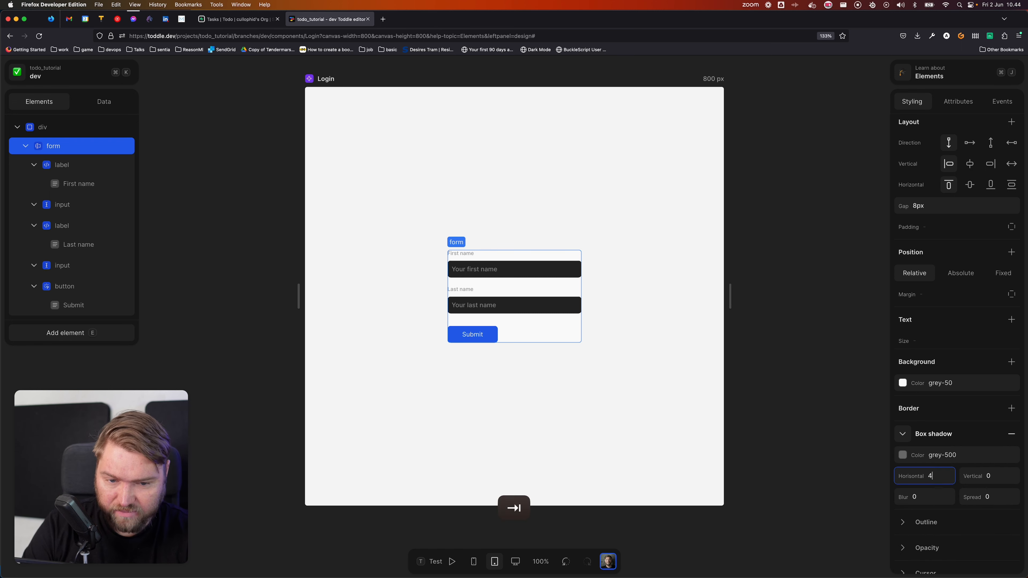
key(Tab)
text(8)
key(Tab)
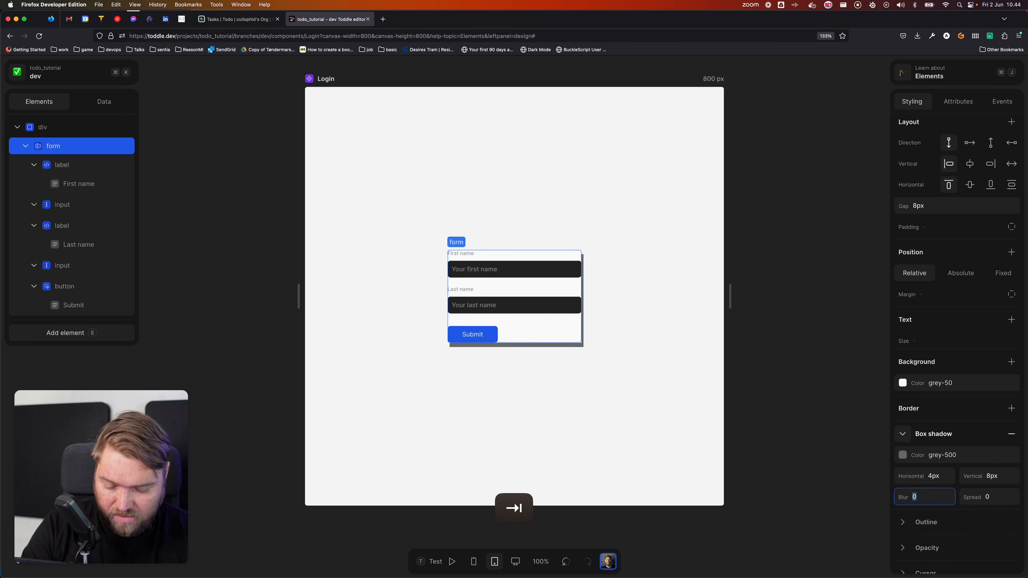
text(40)
key(Tab)
click(638, 453)
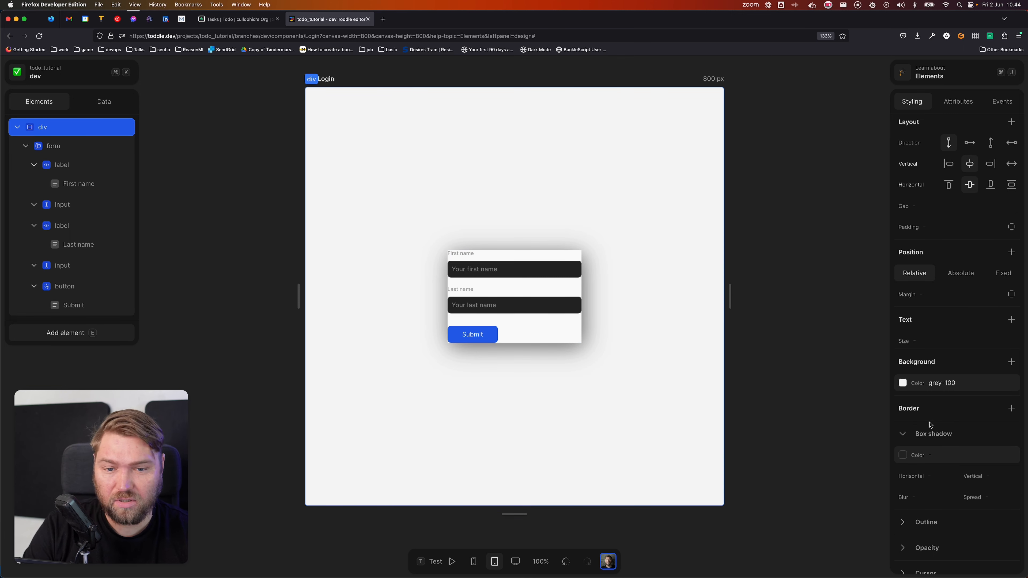
Step: Move the 16px padding from the outer div onto the form
click(952, 229)
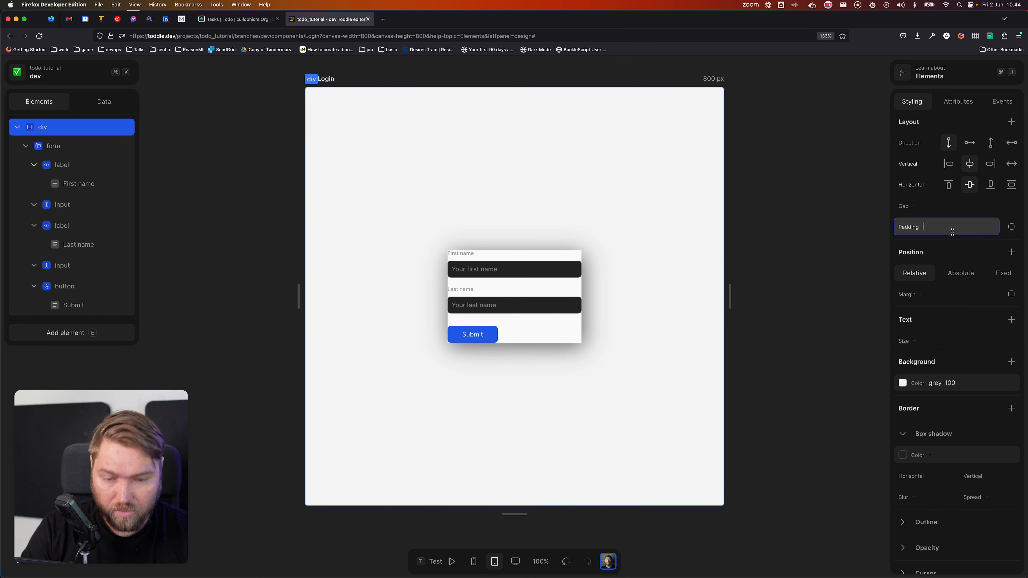
text(16)
key(Return)
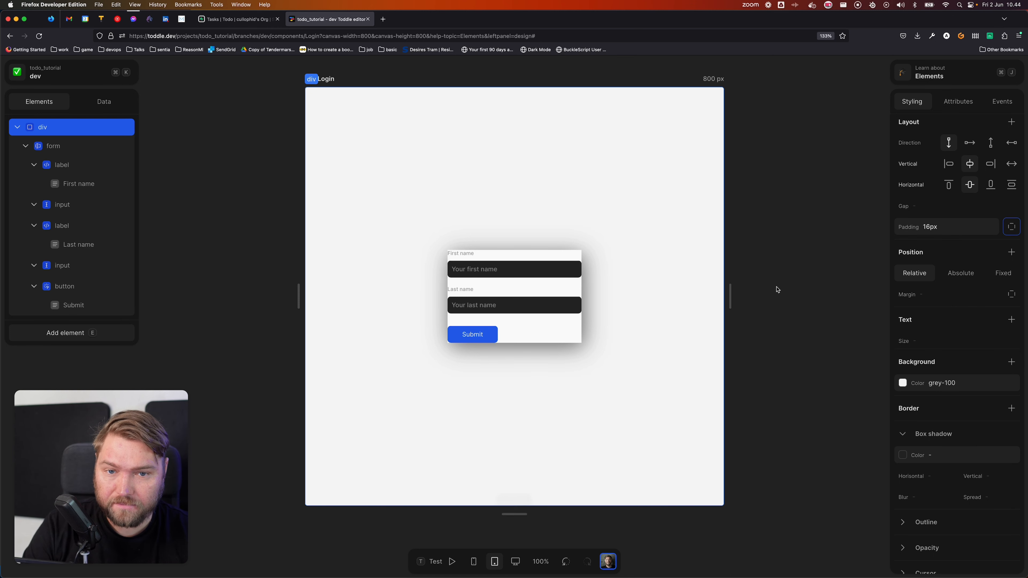
click(956, 233)
key(super+a)
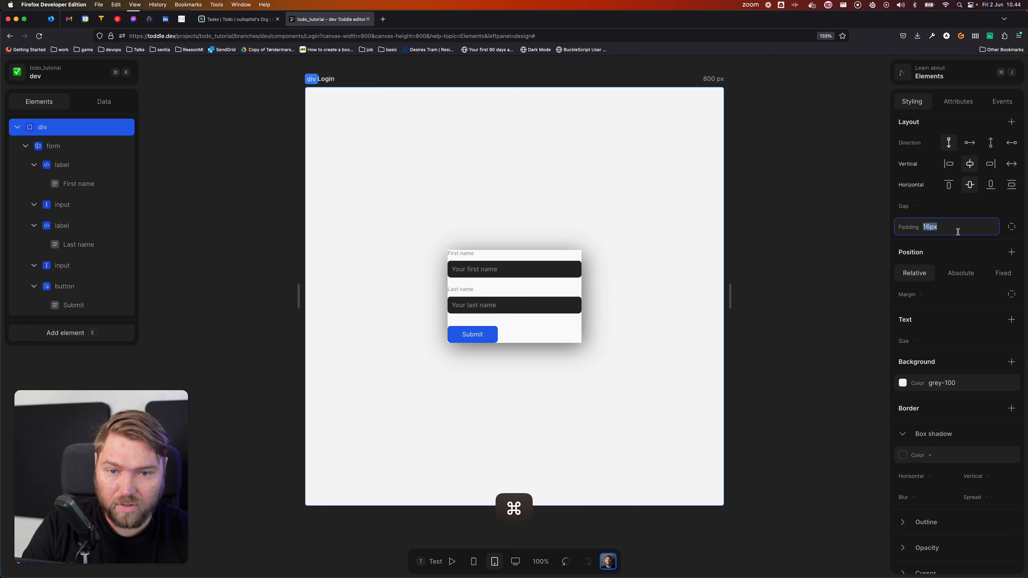
key(super+x)
key(Tab)
click(56, 144)
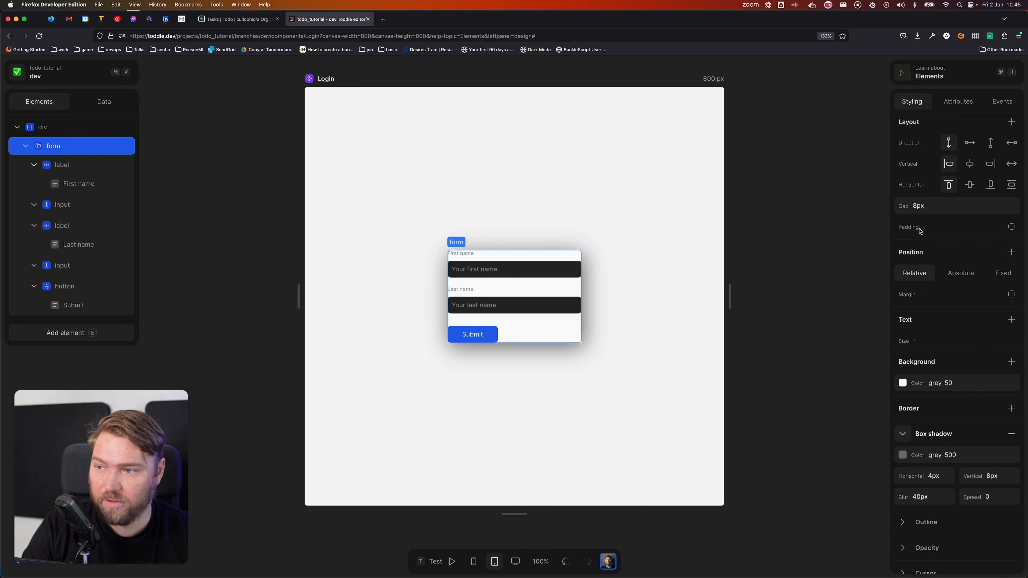
click(940, 228)
key(super+v)
key(Tab)
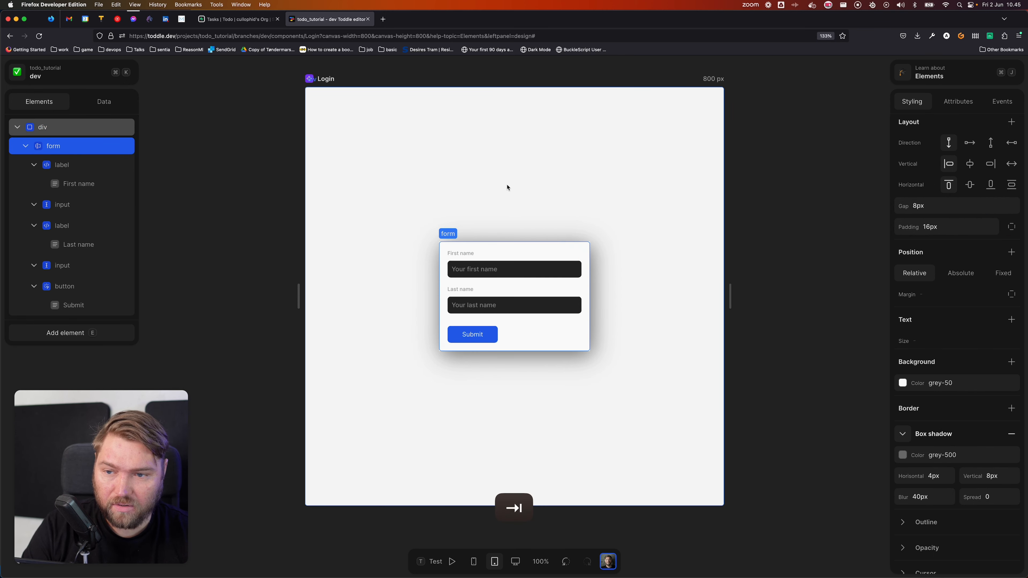
click(488, 243)
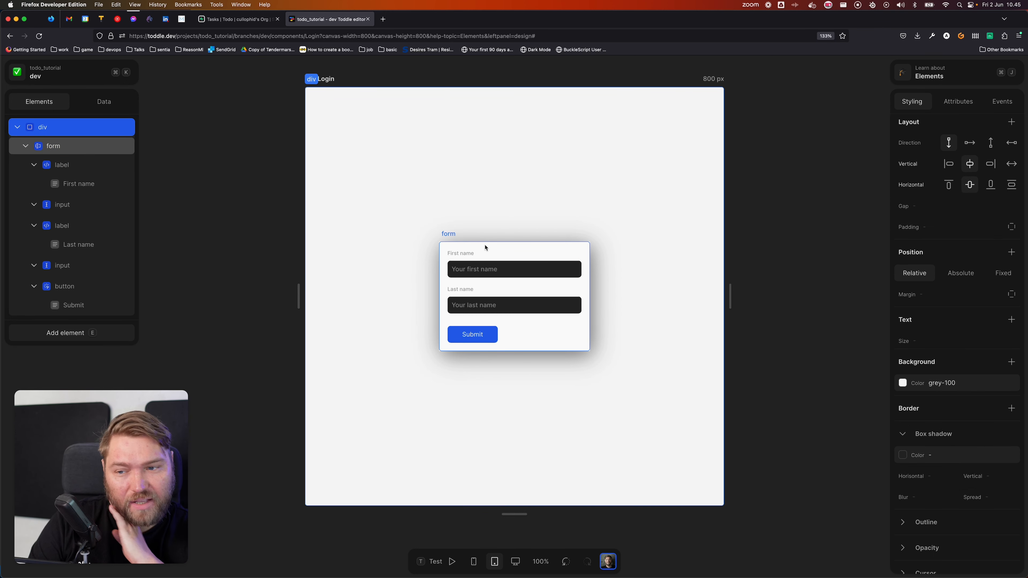
click(461, 254)
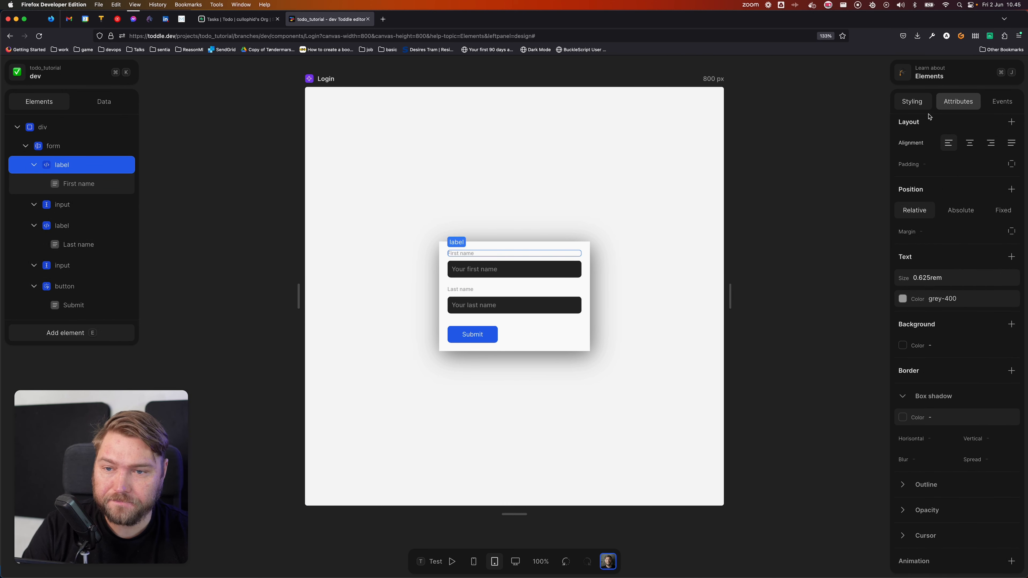
Step: Rename the first label to 'Email' and give it a for attribute of input.email
double_click(461, 253)
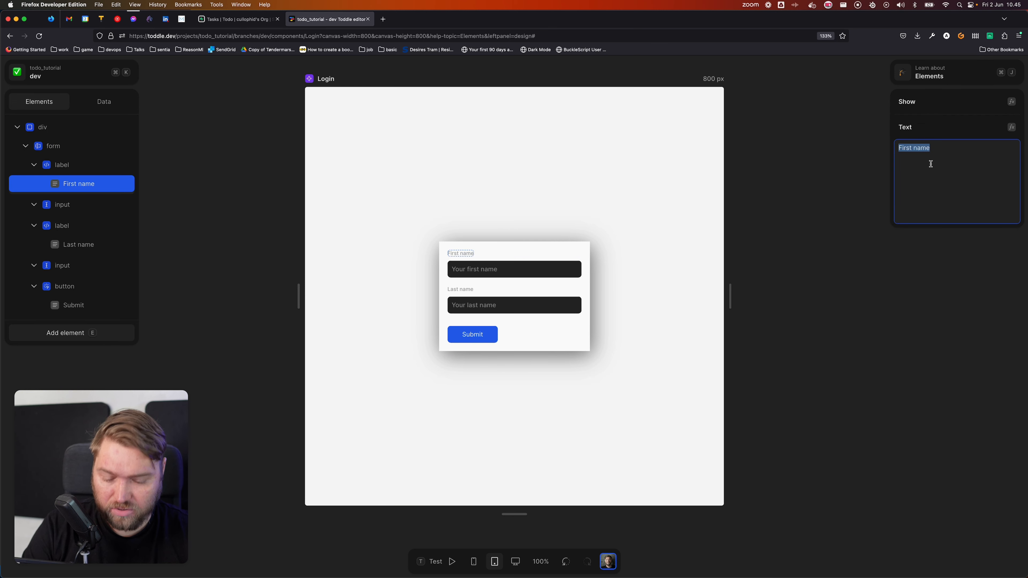
text(Email)
key(Tab)
key(Tab)
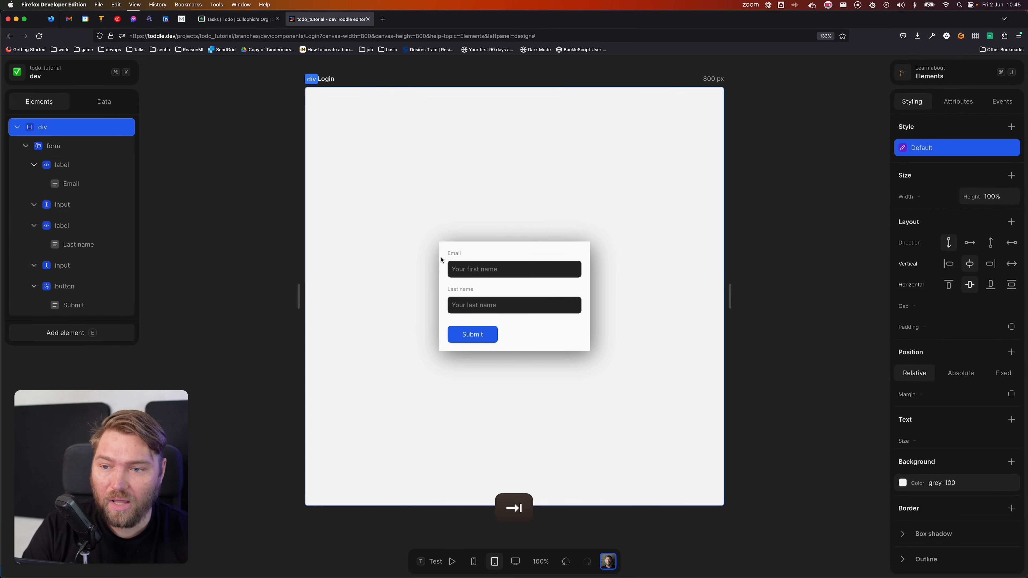
click(447, 253)
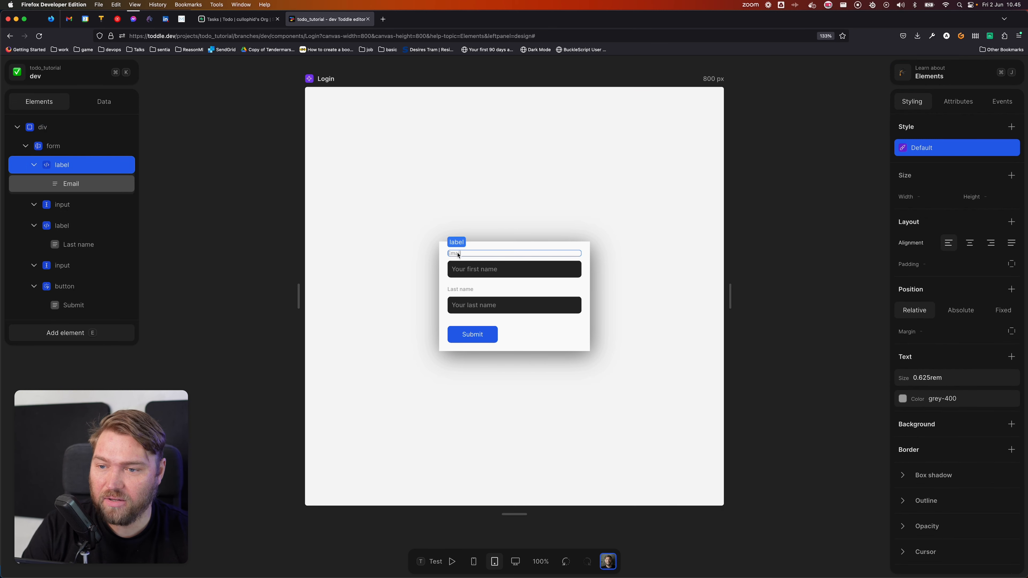
click(959, 101)
click(1011, 173)
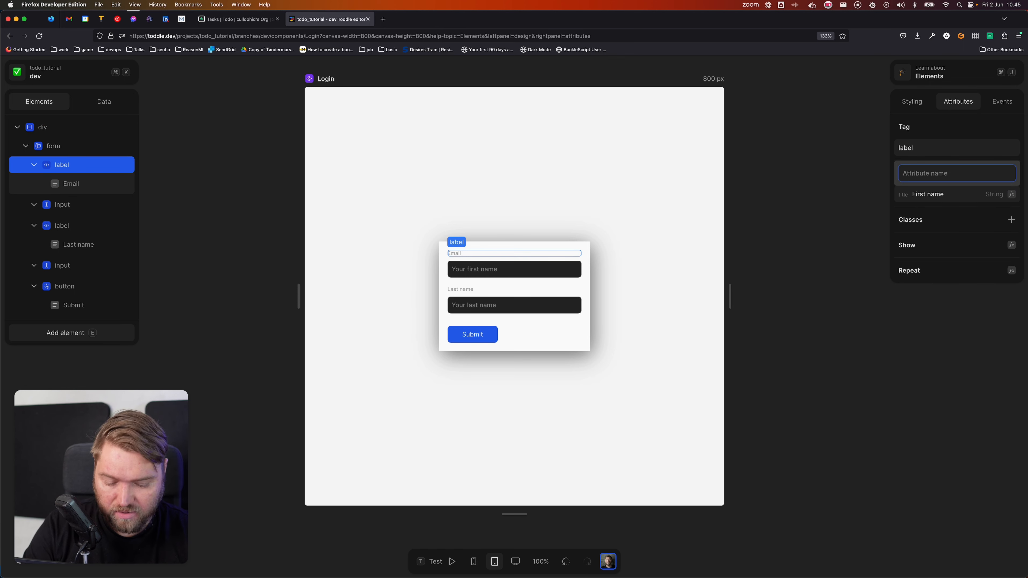
text(for)
key(Return)
text(inpu)
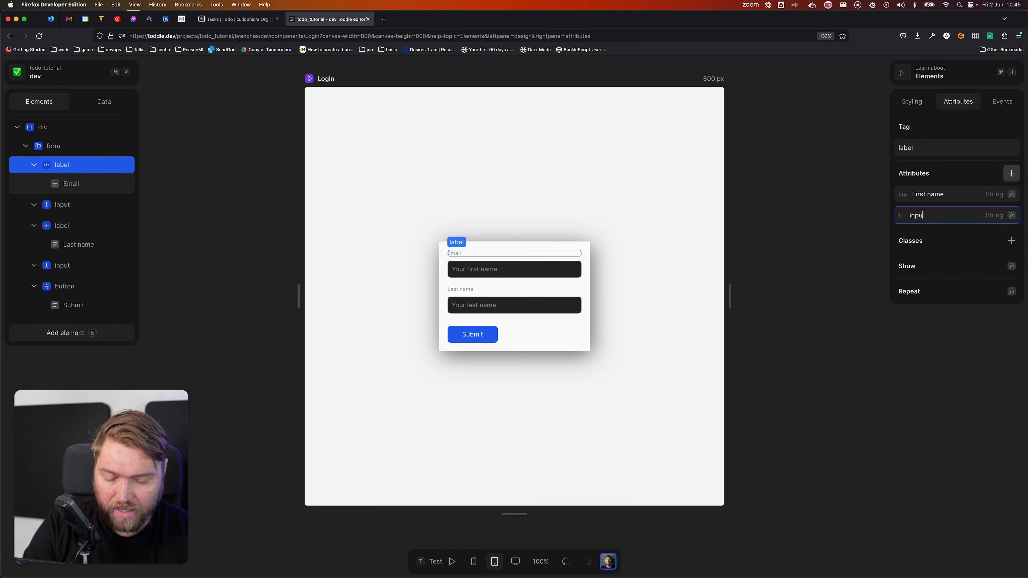
text(t-email)
key(alt+BackSpace)
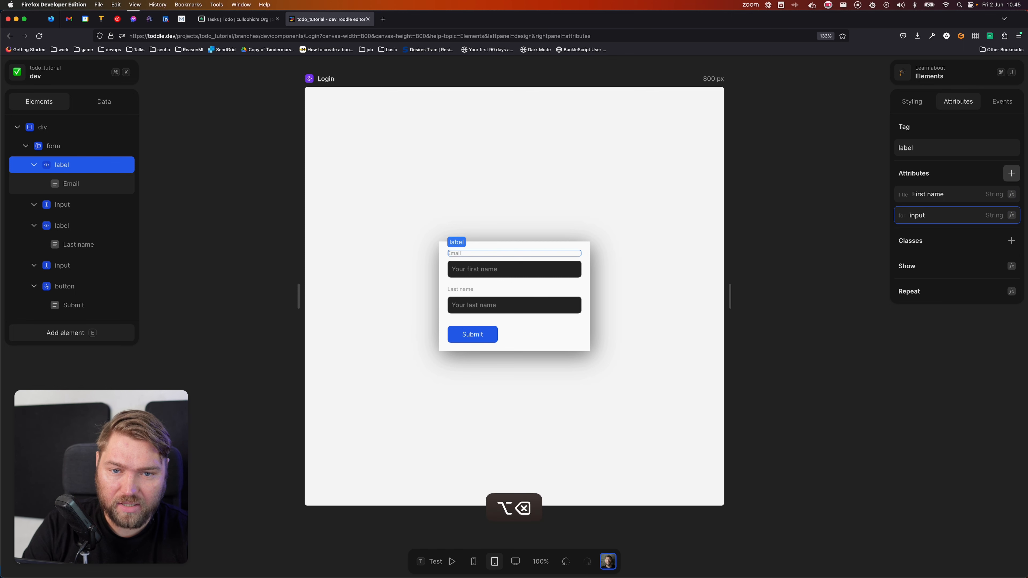
text(.email)
key(super+a)
key(super+c)
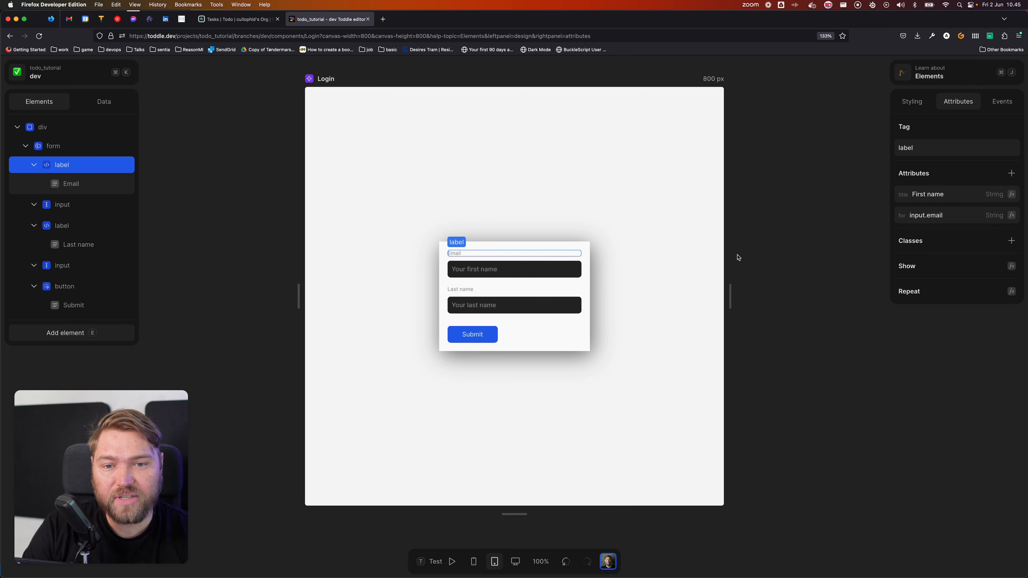
Step: Give the first input field the id input.email to link it to the label
click(533, 270)
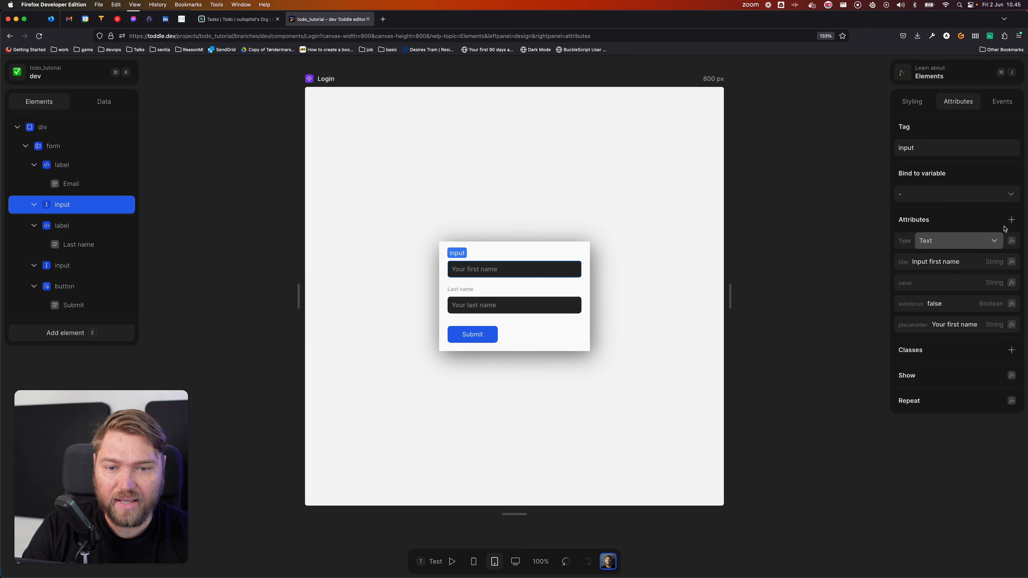
click(1011, 220)
text(id)
key(Return)
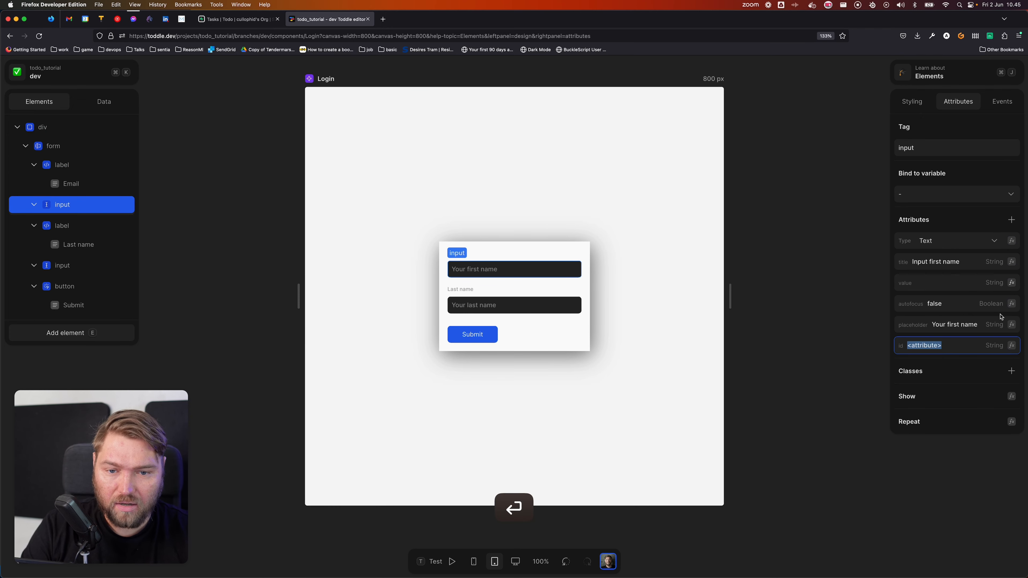
click(964, 350)
key(super+v)
key(Tab)
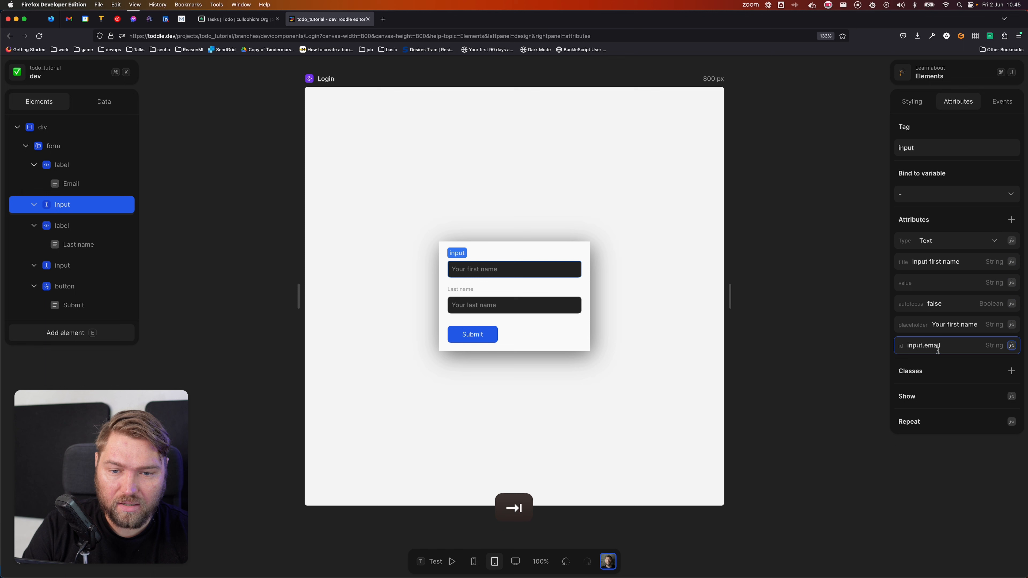
click(828, 354)
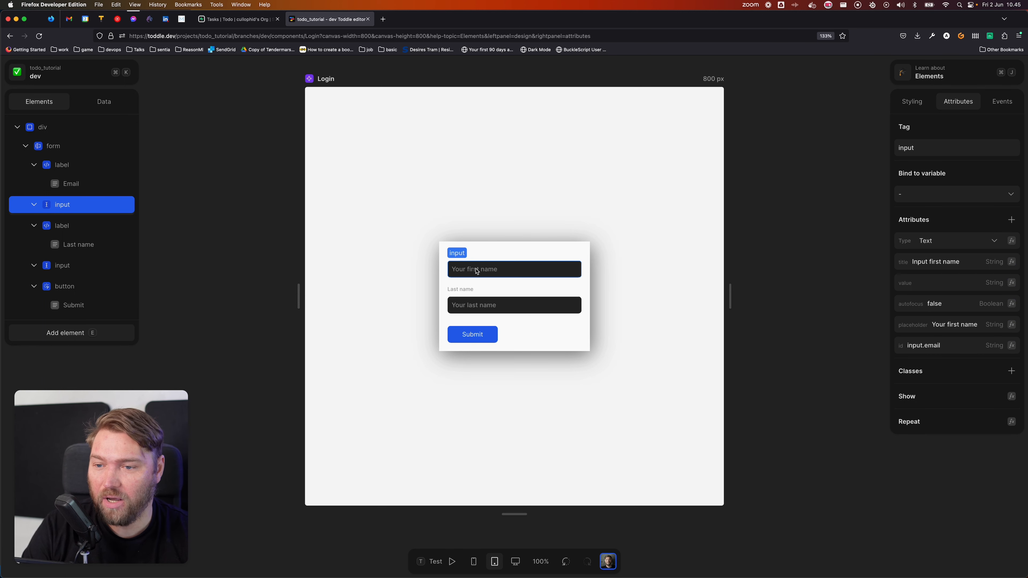
click(493, 259)
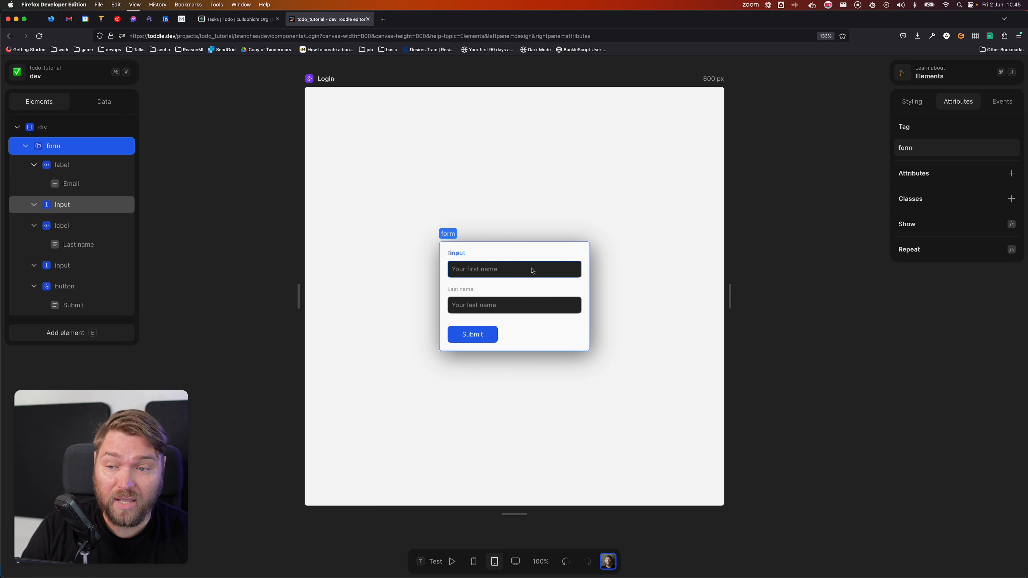
click(512, 267)
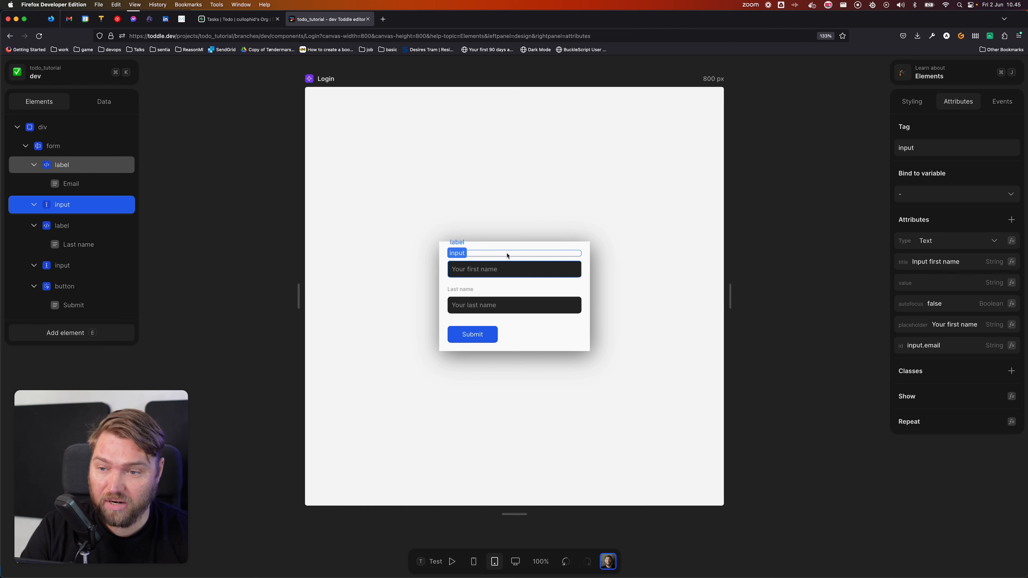
click(507, 254)
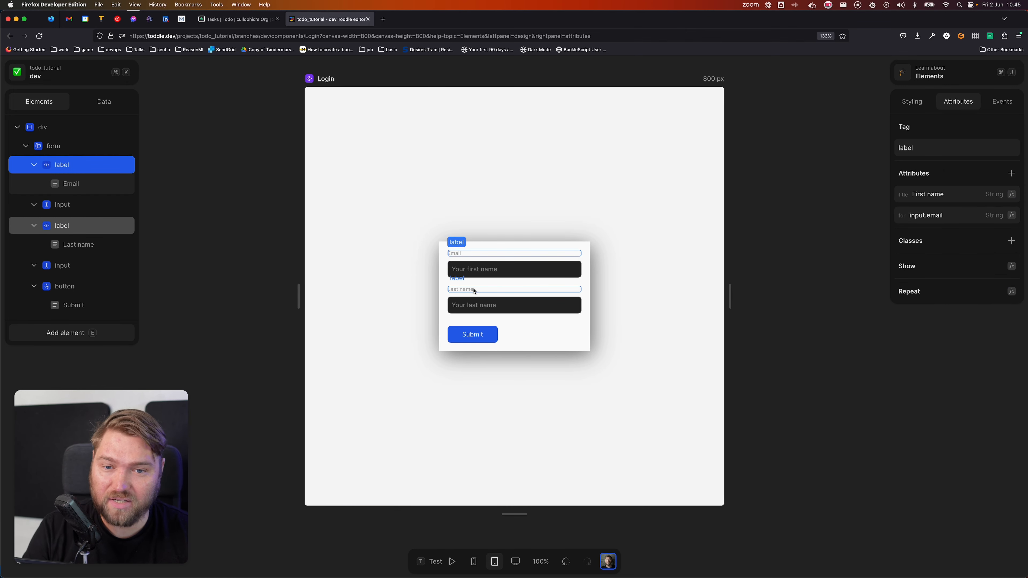
click(488, 269)
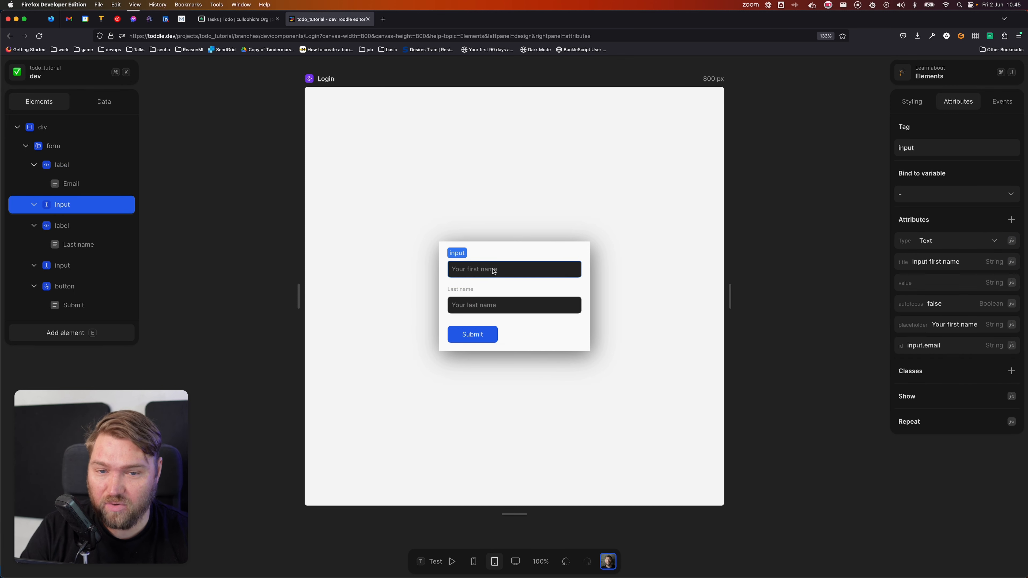
Step: Set the Email input's text colour to grey-800 and background to grey-200
click(917, 106)
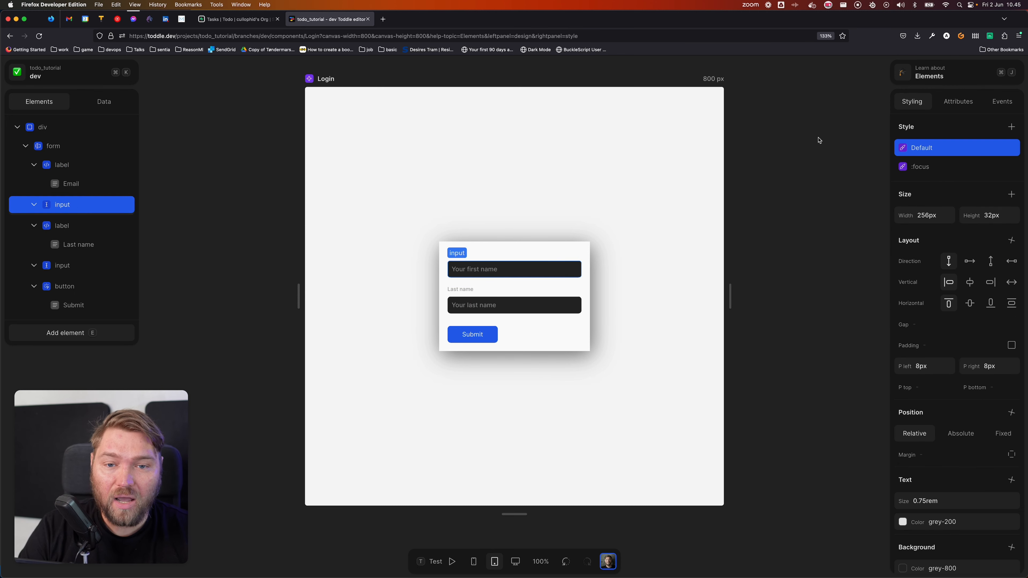
scroll(947, 439, down, 3)
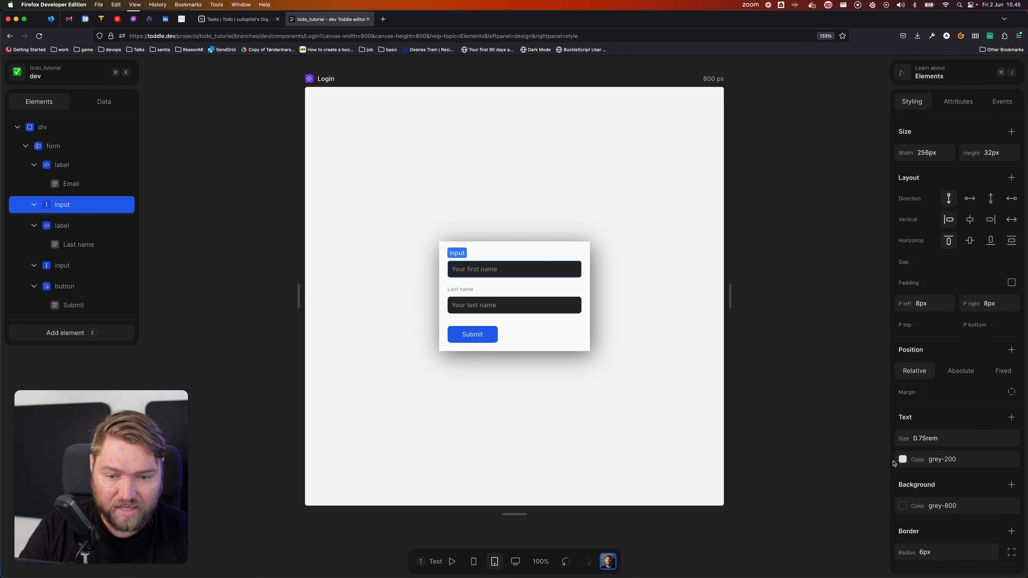
click(943, 459)
click(997, 485)
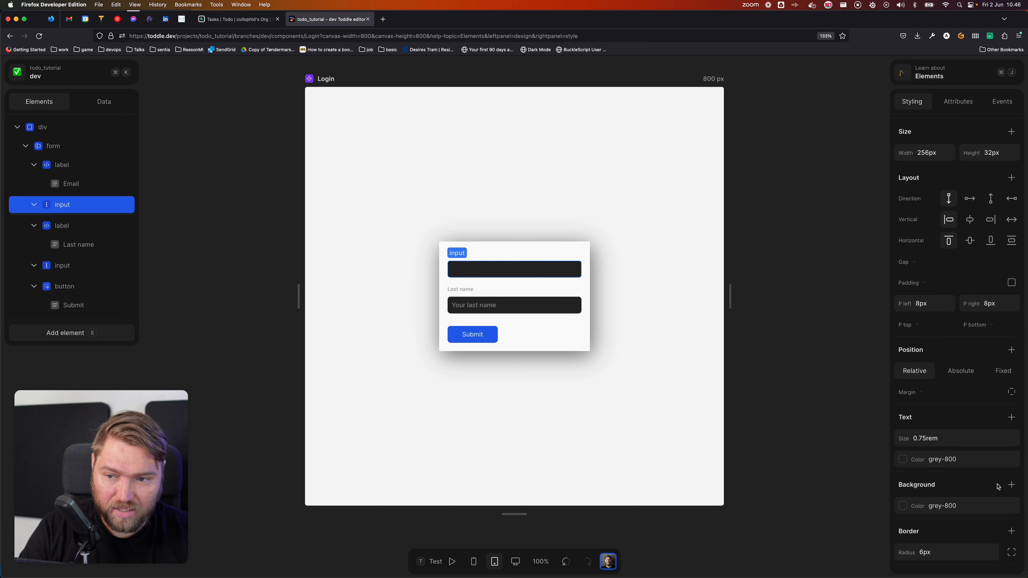
click(911, 506)
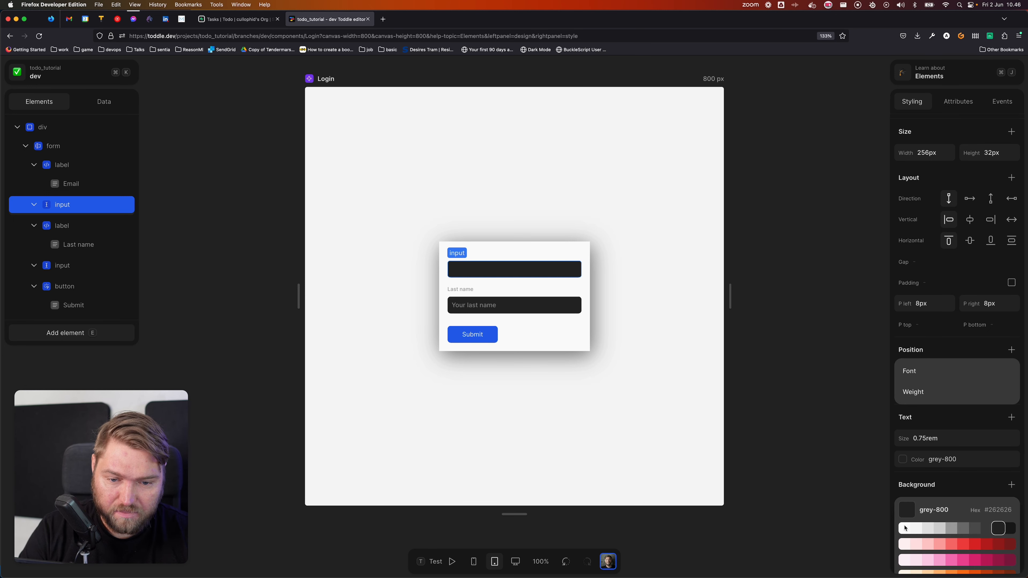
click(928, 528)
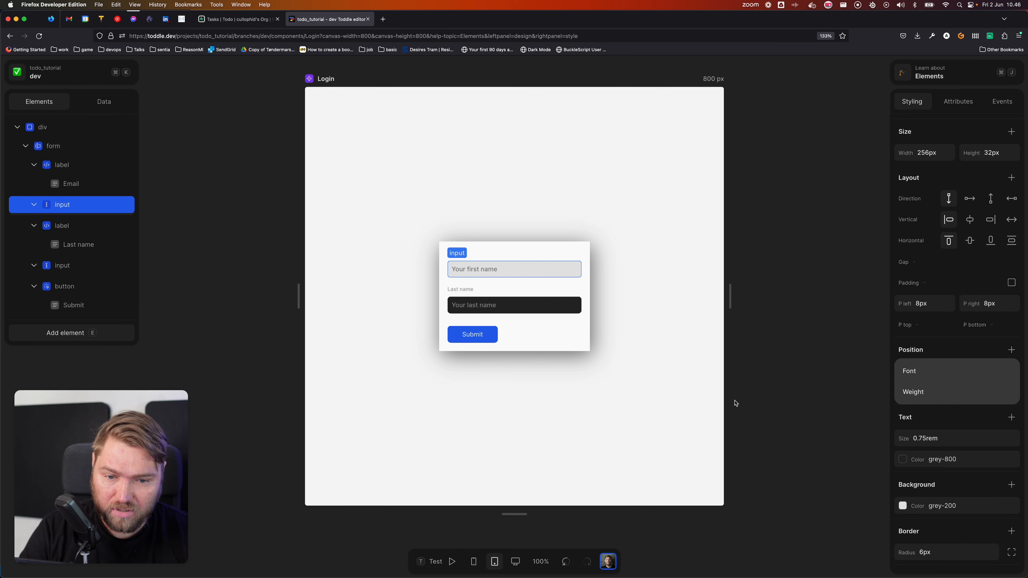
Step: Add a solid 1px grey border to the Email input
scroll(945, 481, down, 1)
scroll(946, 481, down, 3)
click(1011, 479)
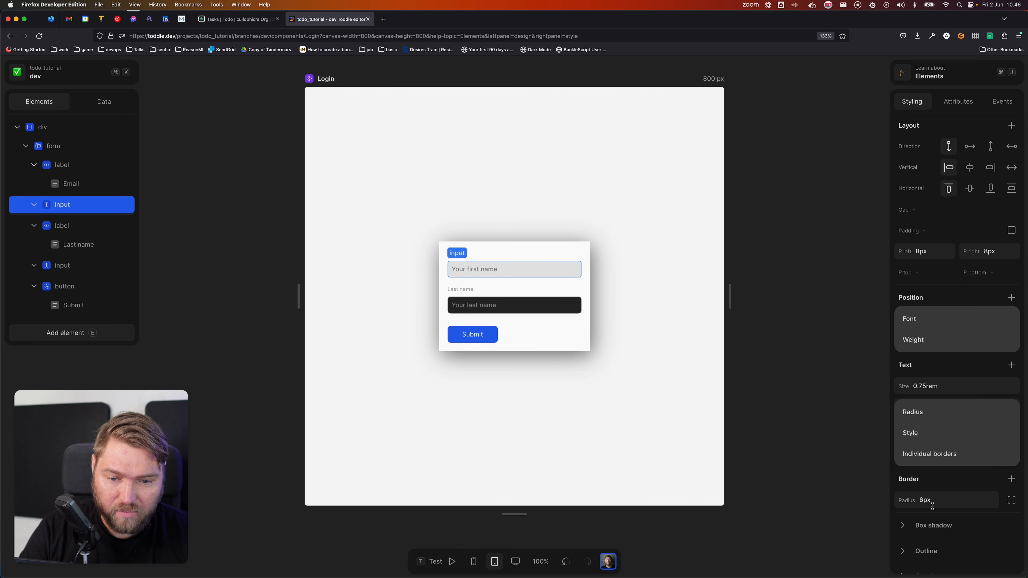
click(922, 432)
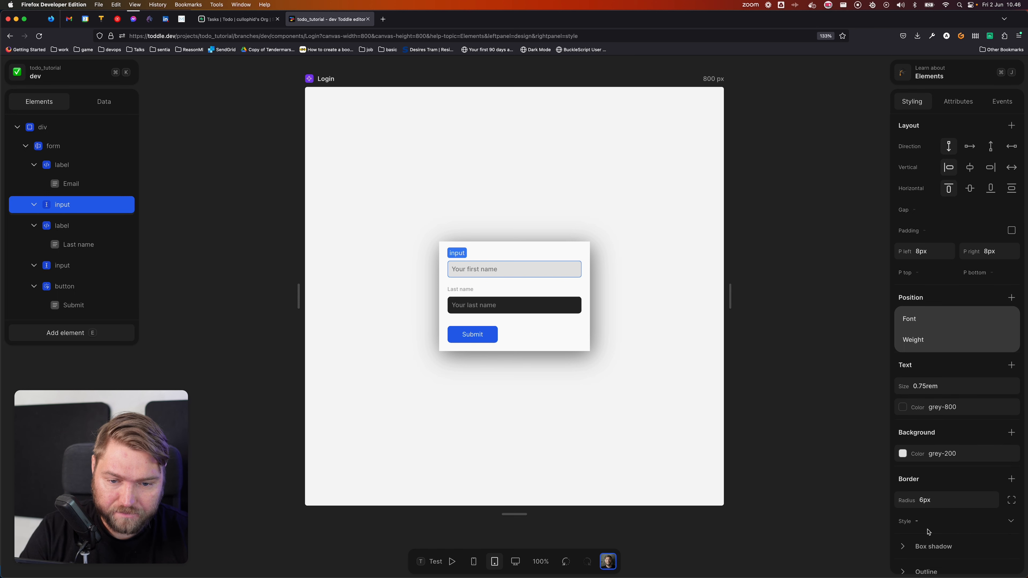
scroll(928, 532, down, 4)
click(929, 452)
click(922, 417)
click(918, 470)
text(1)
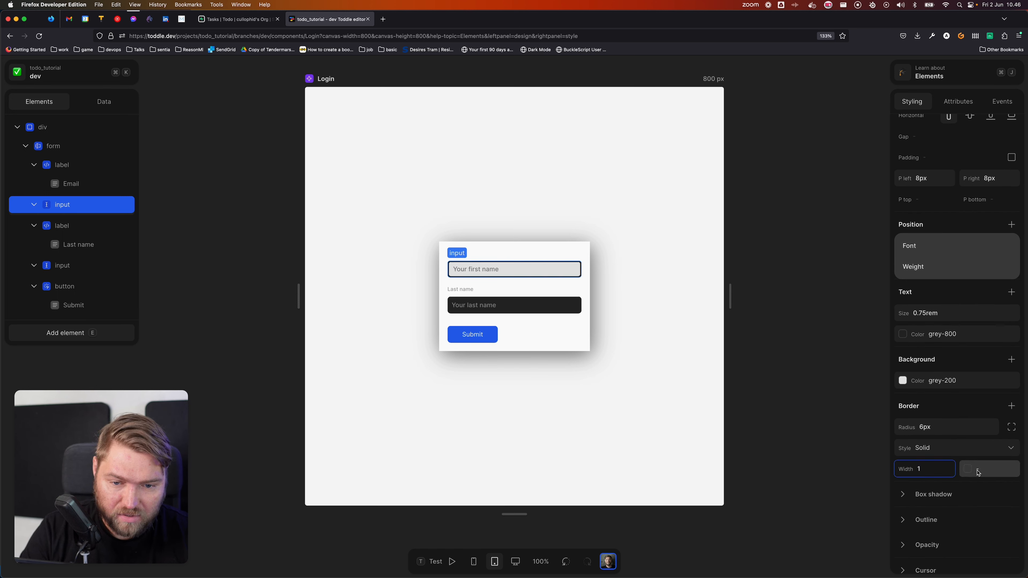
click(973, 474)
click(932, 495)
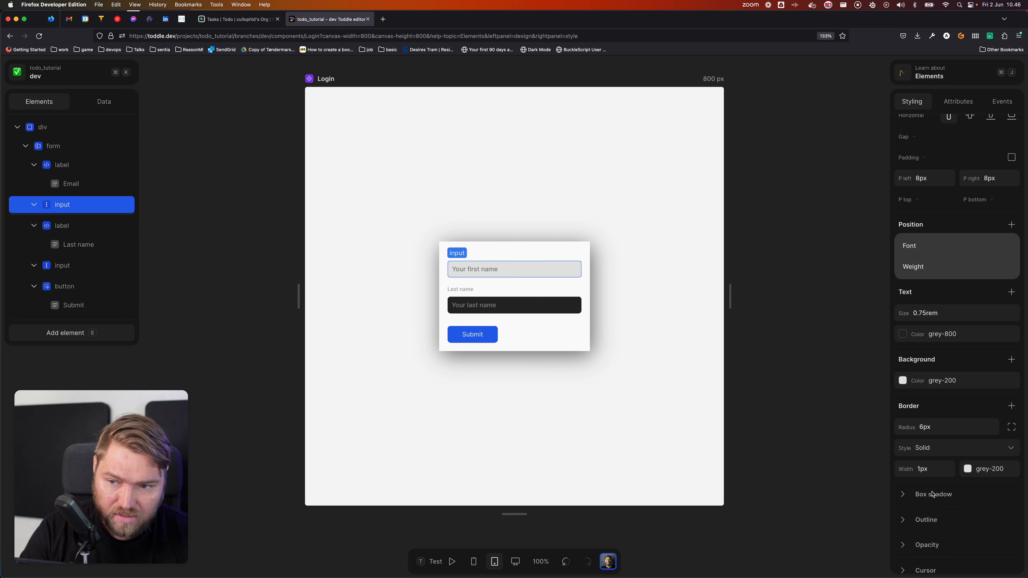
click(937, 494)
click(977, 471)
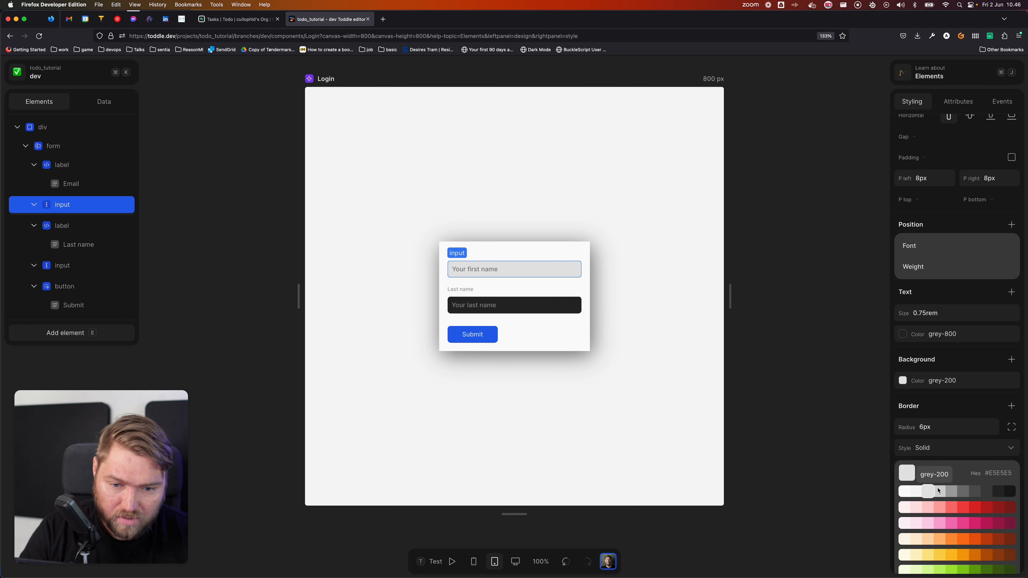
click(942, 492)
click(608, 338)
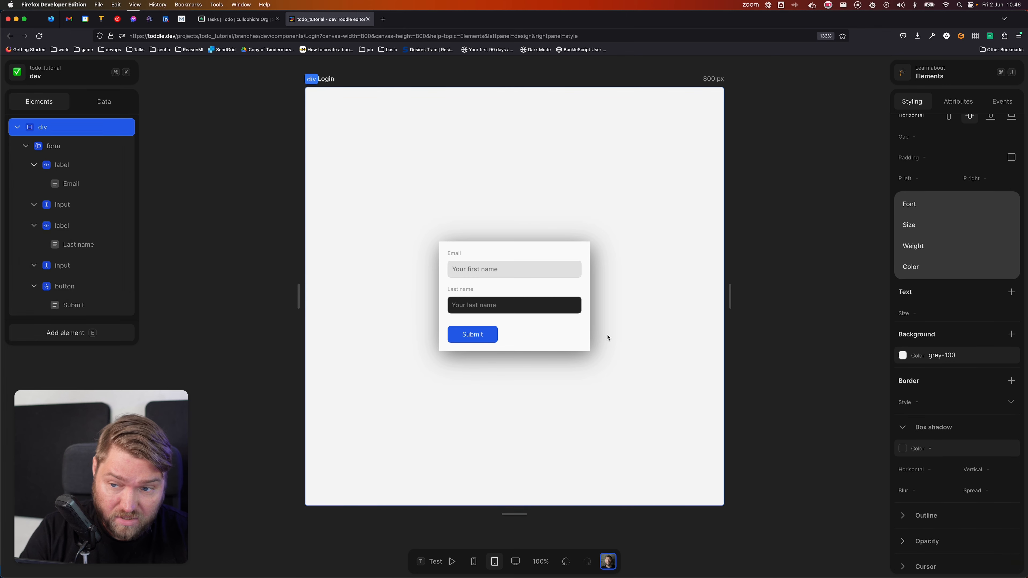
key(Escape)
Step: Set the Email input's title attribute to 'Your email' and its placeholder to 'Your Email'
click(517, 271)
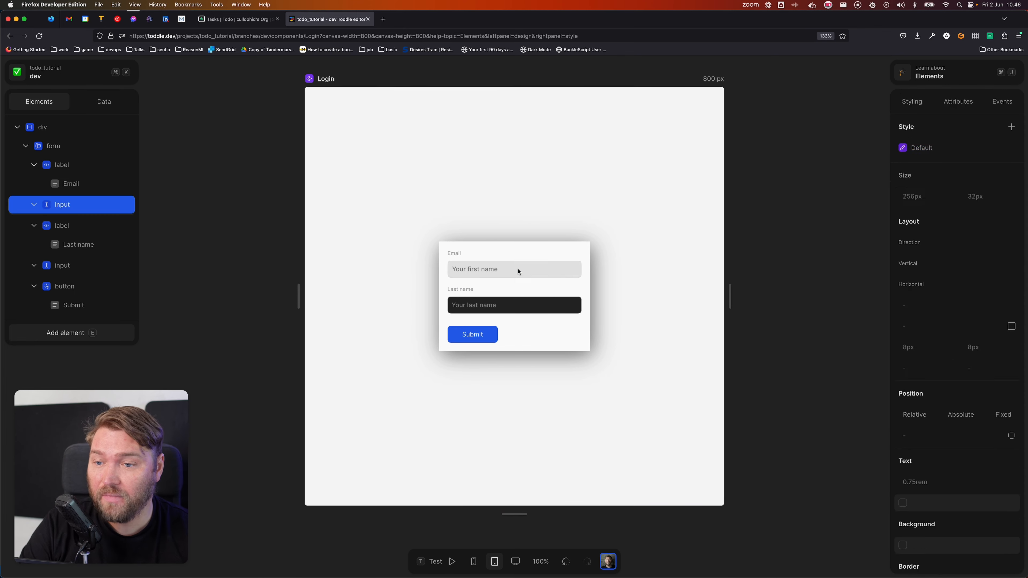
click(957, 101)
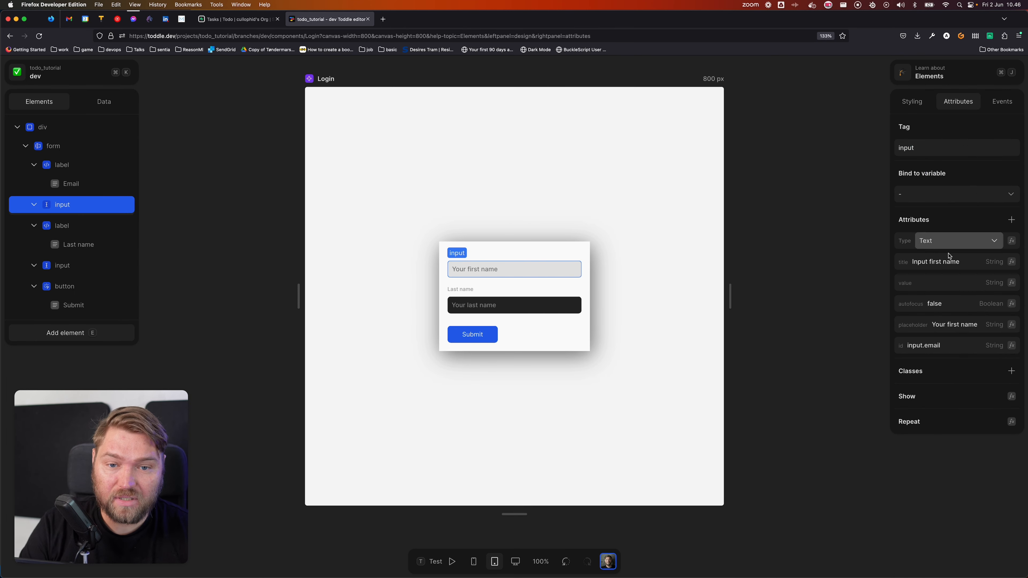
click(966, 267)
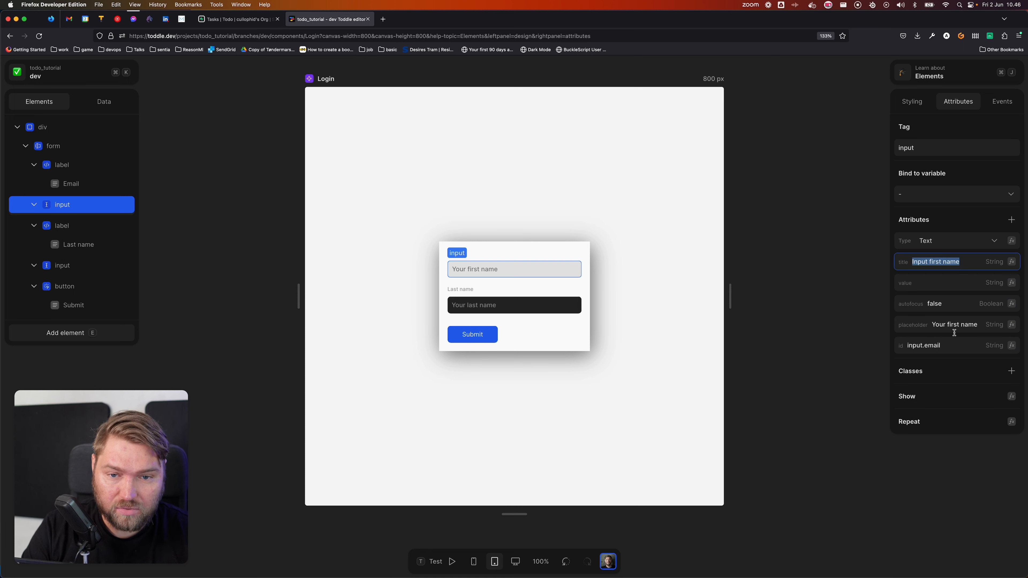
text(Your email)
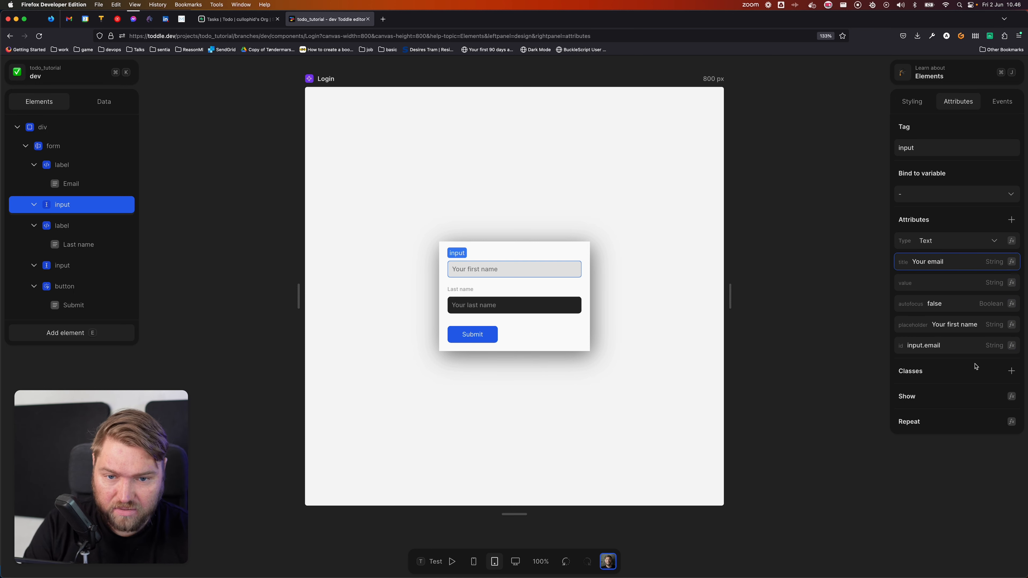
click(972, 331)
text(Your Email)
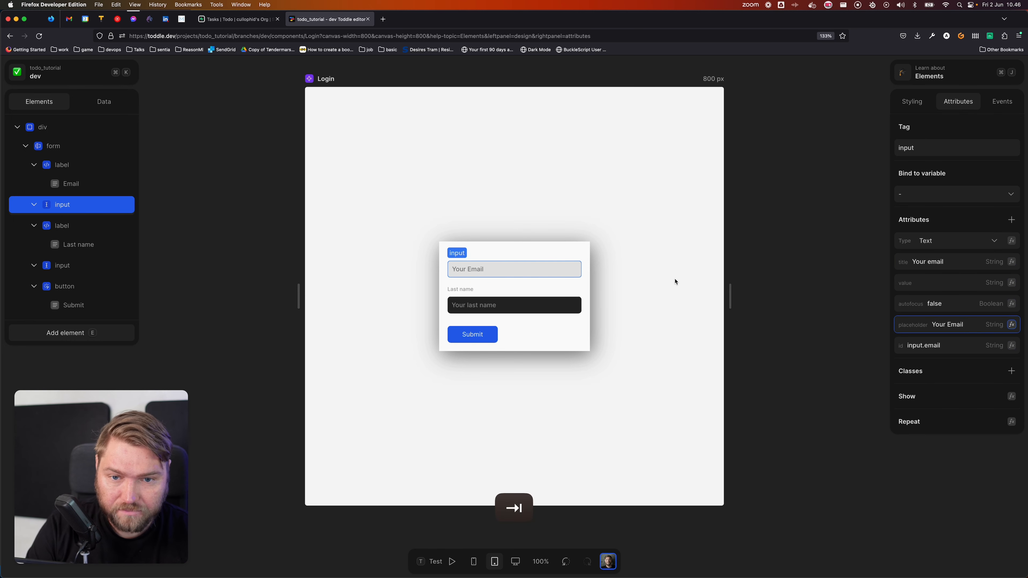
click(664, 276)
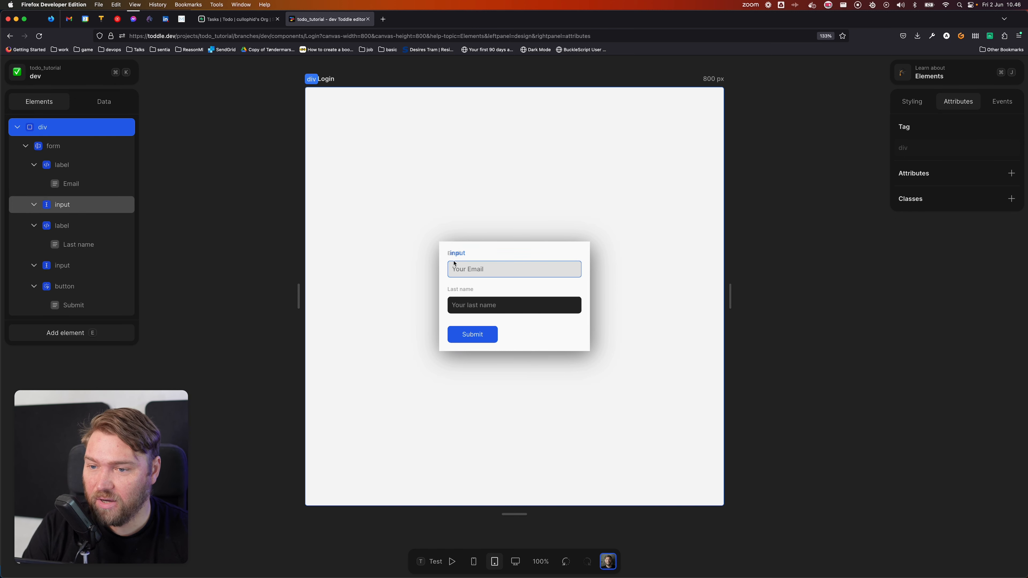
click(109, 154)
click(911, 101)
Step: Clear the form's Gap value so its fields sit with no spacing
click(957, 311)
key(BackSpace)
key(Tab)
click(494, 233)
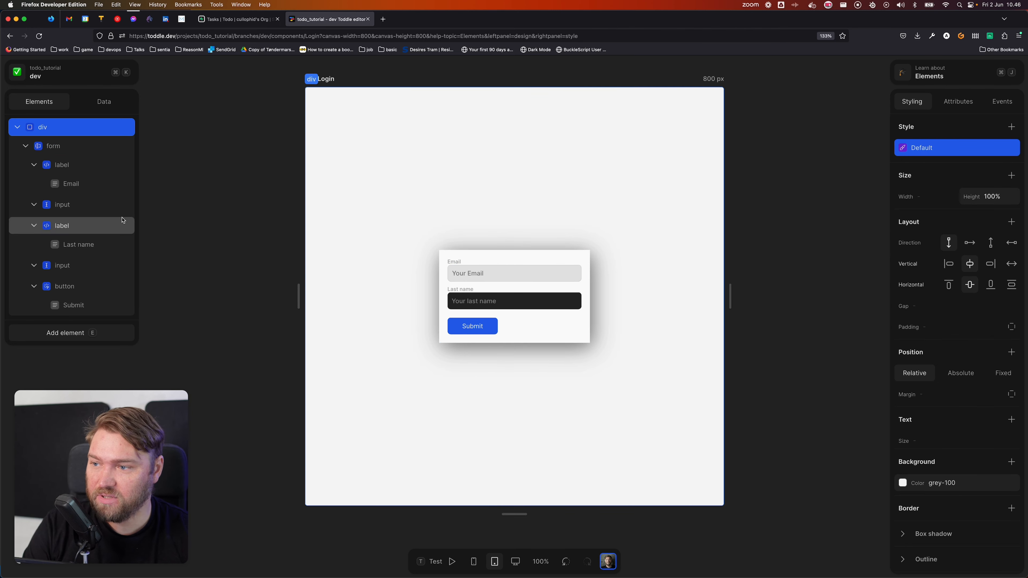
Step: Set the email input's top margin to 4px using separate side margins
click(109, 206)
scroll(928, 357, down, 3)
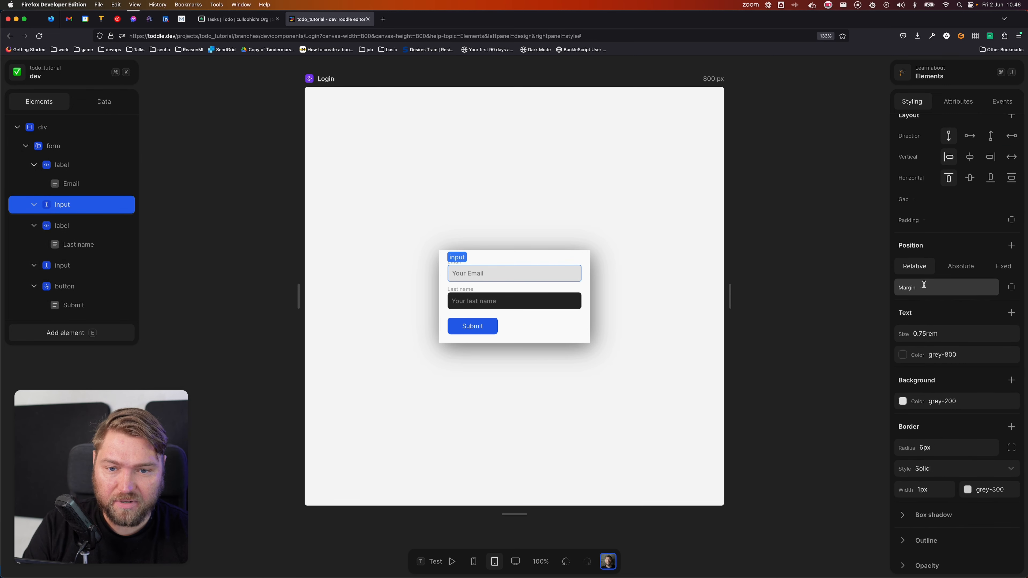
click(1011, 287)
click(932, 329)
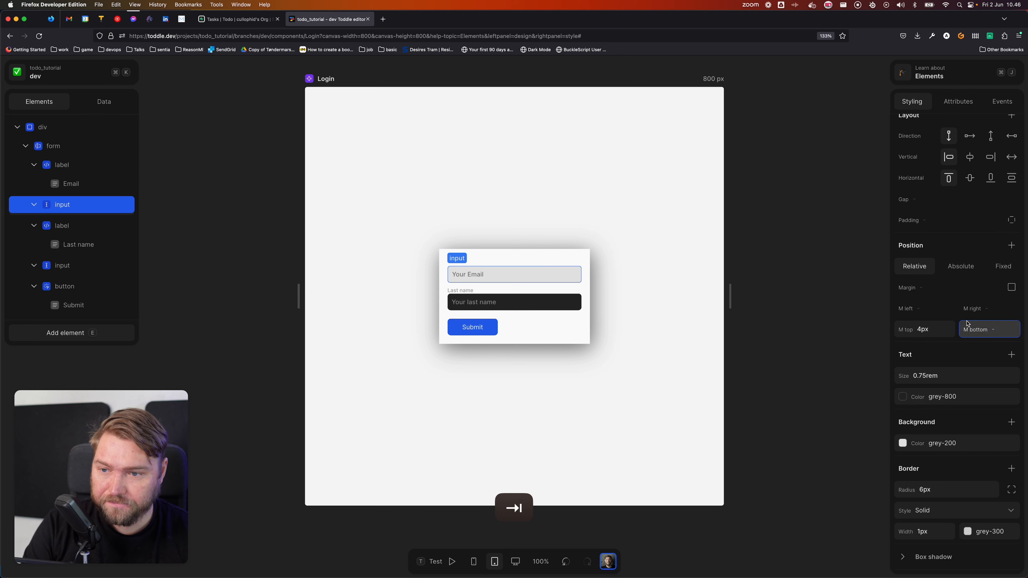
click(631, 284)
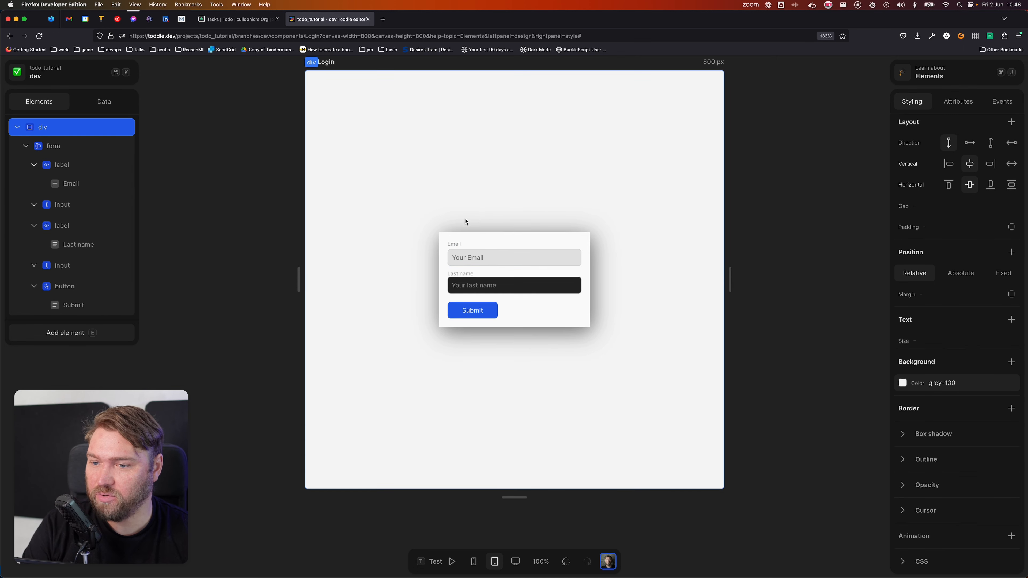
scroll(441, 222, down, 1)
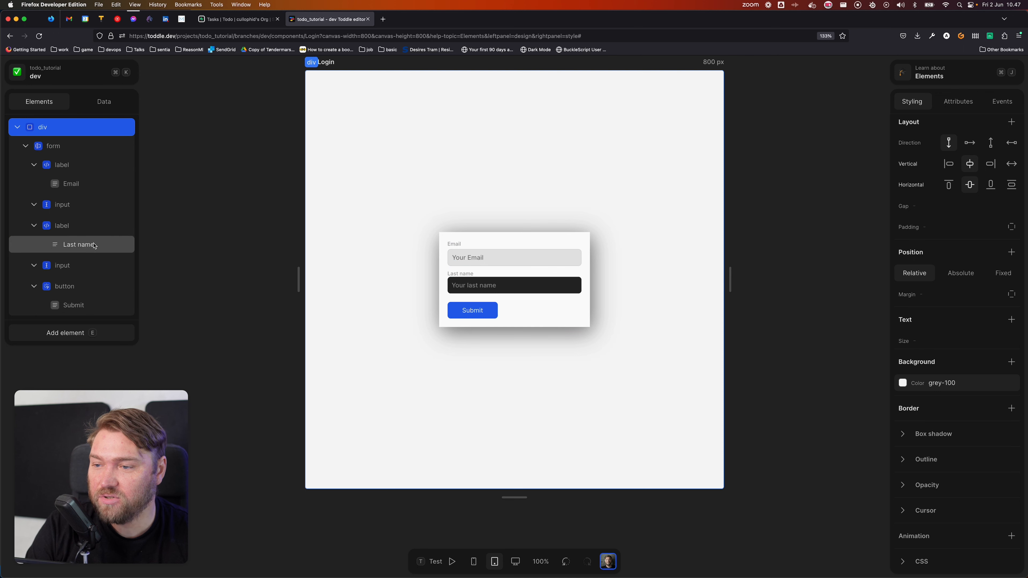
Step: Delete the Last name label and its input field from the form
click(88, 224)
key(BackSpace)
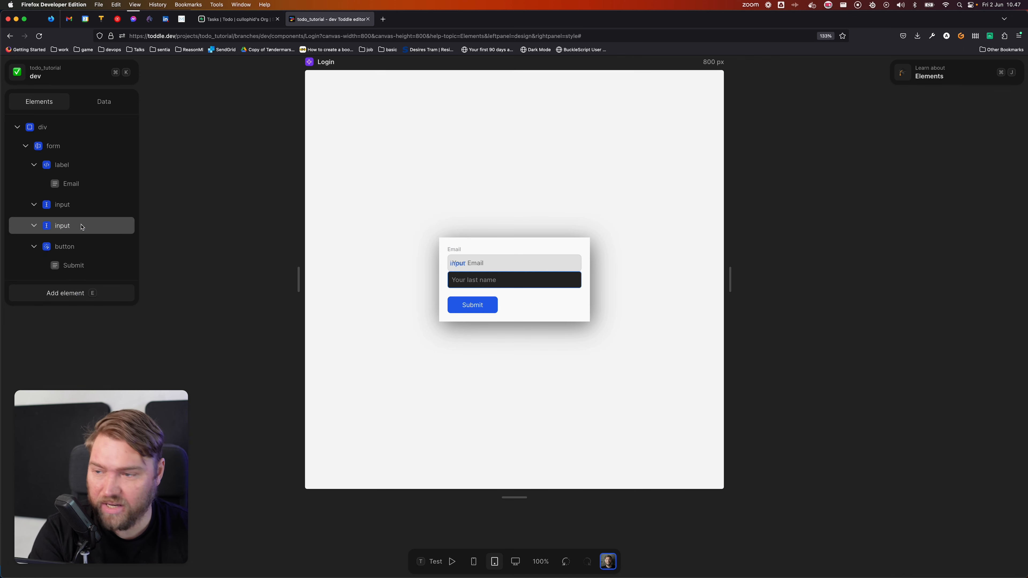
click(80, 227)
key(BackSpace)
Step: Duplicate the Email label and input below the first pair
click(86, 167)
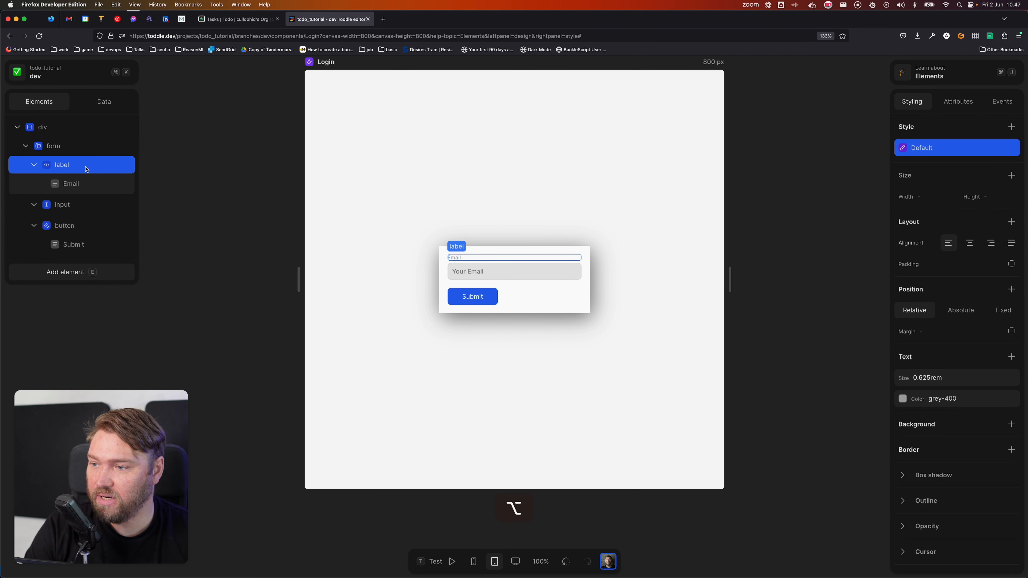
drag(87, 168, 107, 265)
click(84, 207)
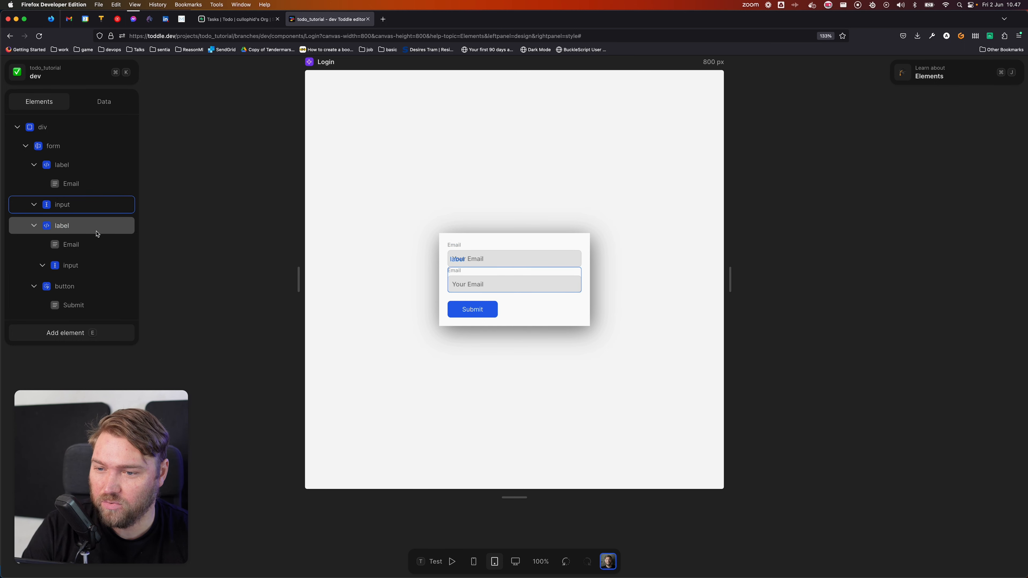
click(76, 229)
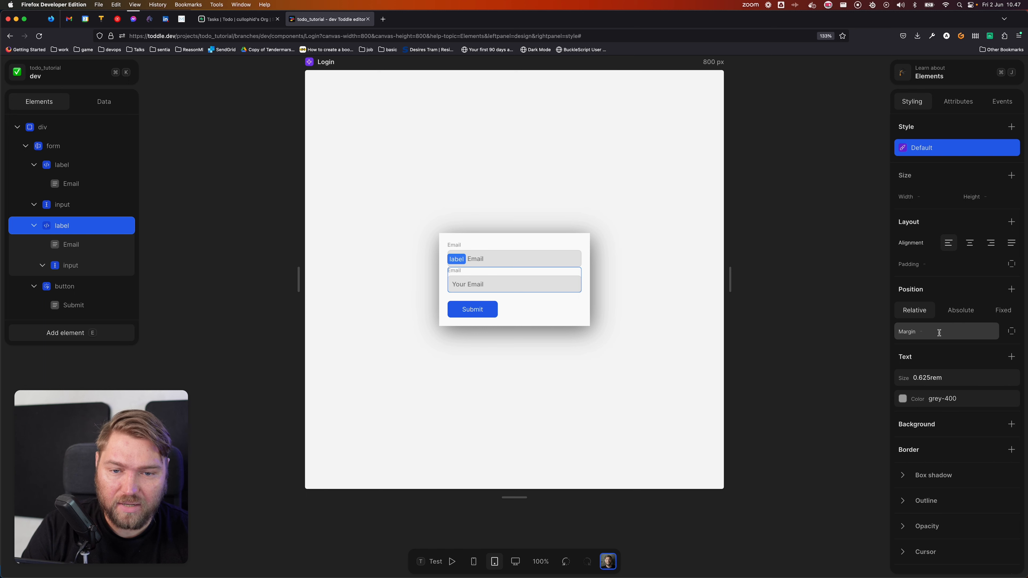
Step: Give the copied label a 16px top margin
click(1012, 332)
click(937, 375)
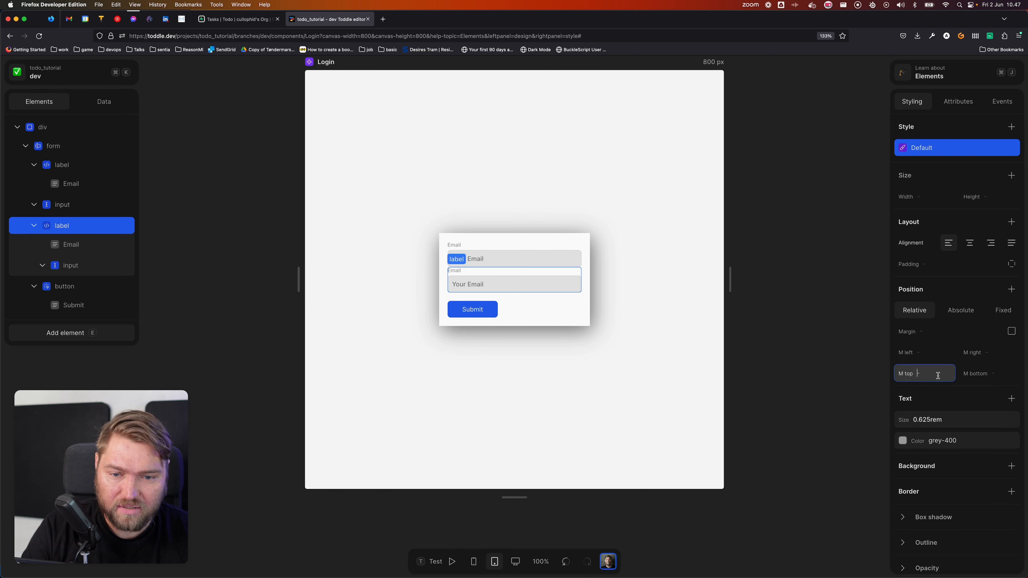
text(16px)
key(Tab)
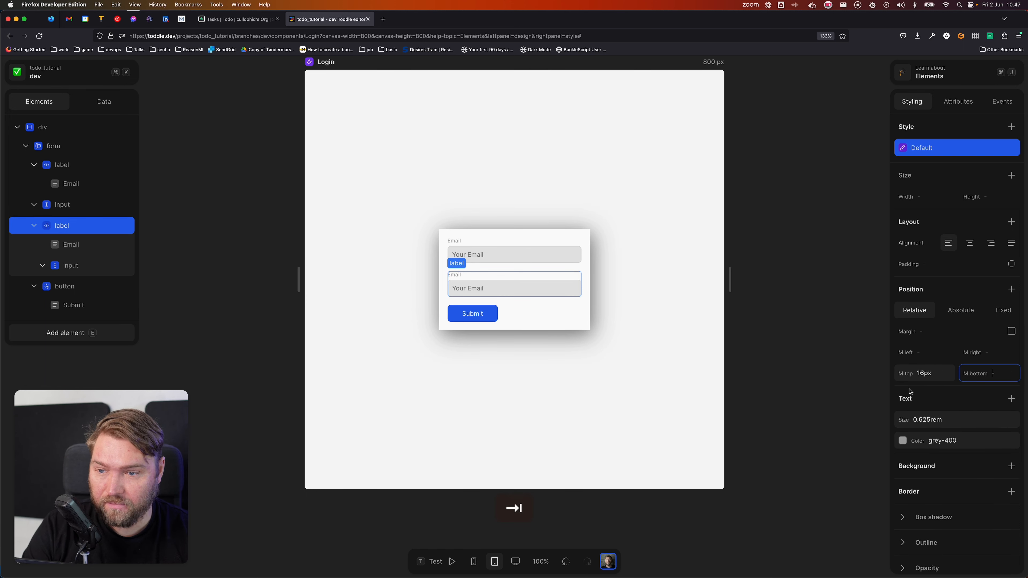
click(597, 395)
Step: Change the copied label's text from Email to Password
click(119, 244)
click(980, 198)
text(Password)
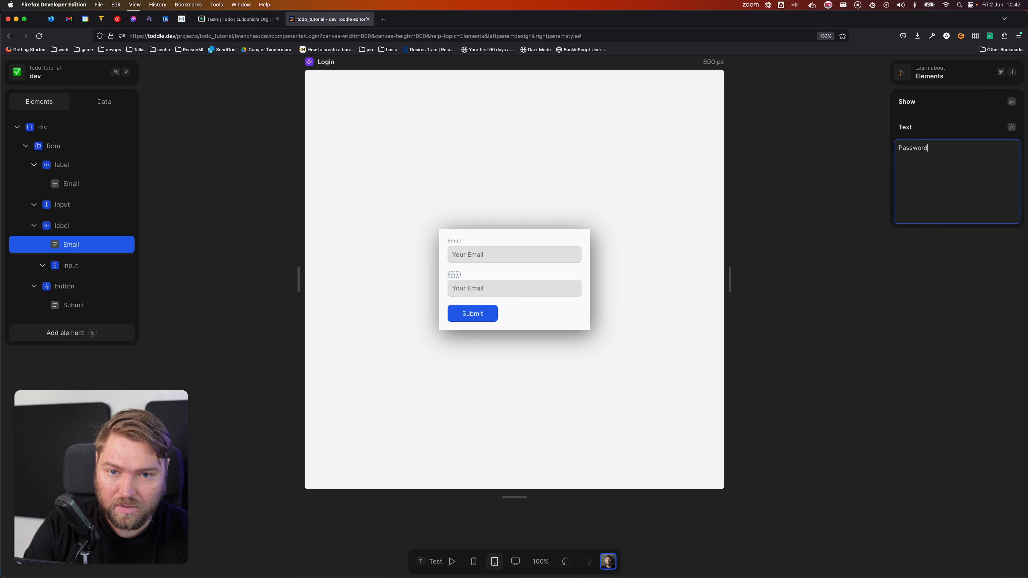
click(768, 195)
click(509, 288)
click(957, 101)
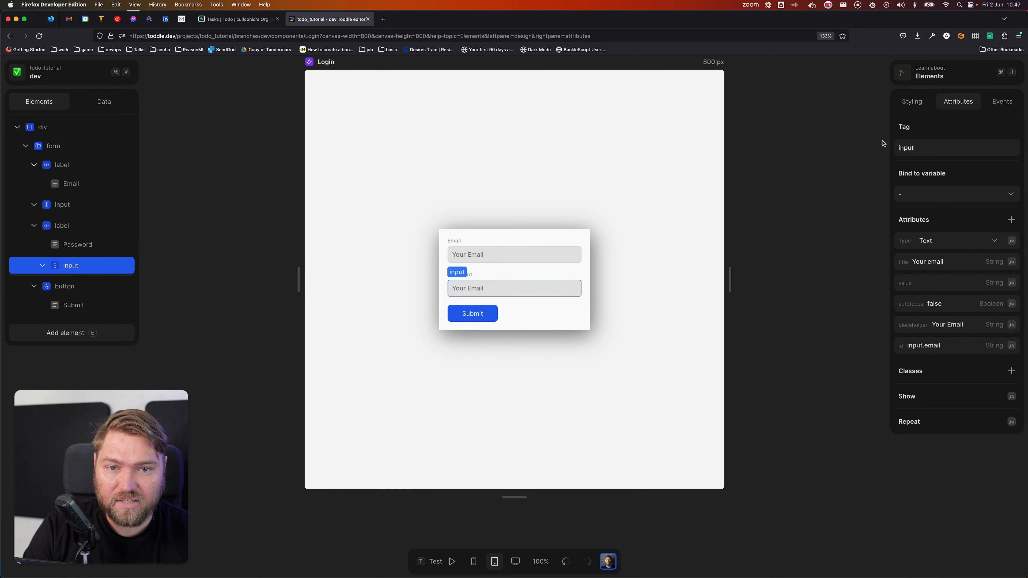
Step: Make the second input a Password type titled 'Your password'
click(971, 241)
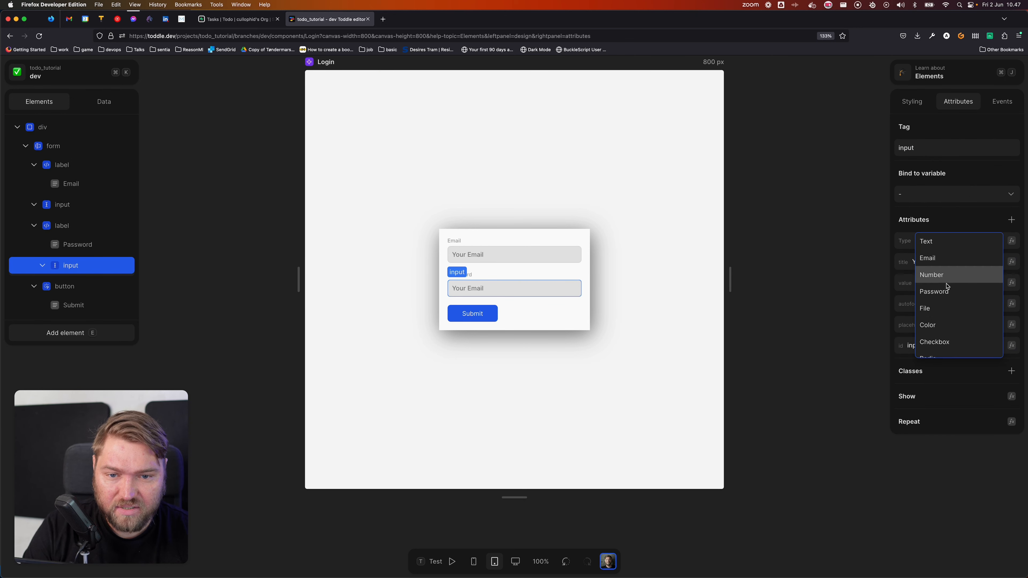
click(905, 290)
click(977, 263)
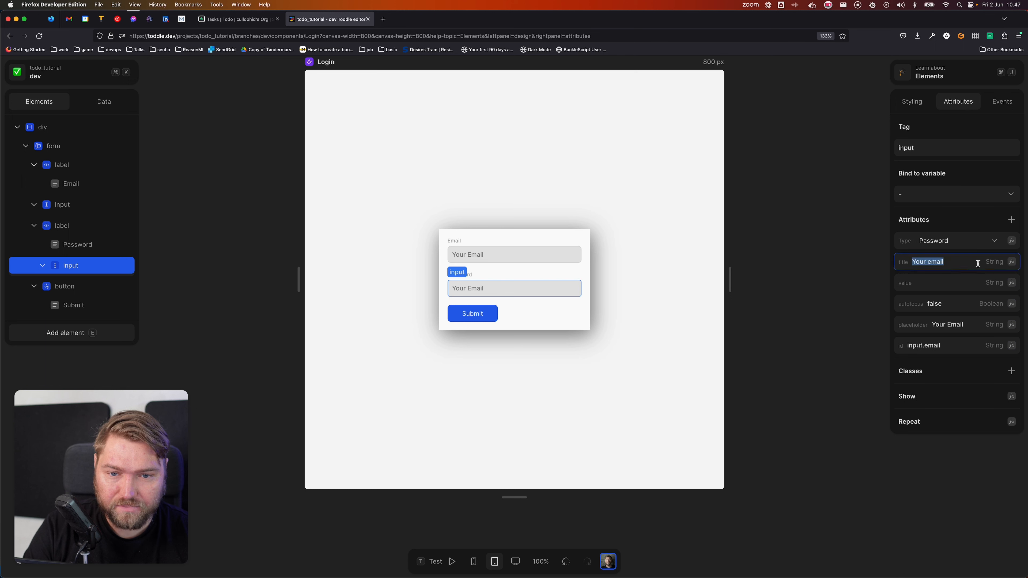
text(U)
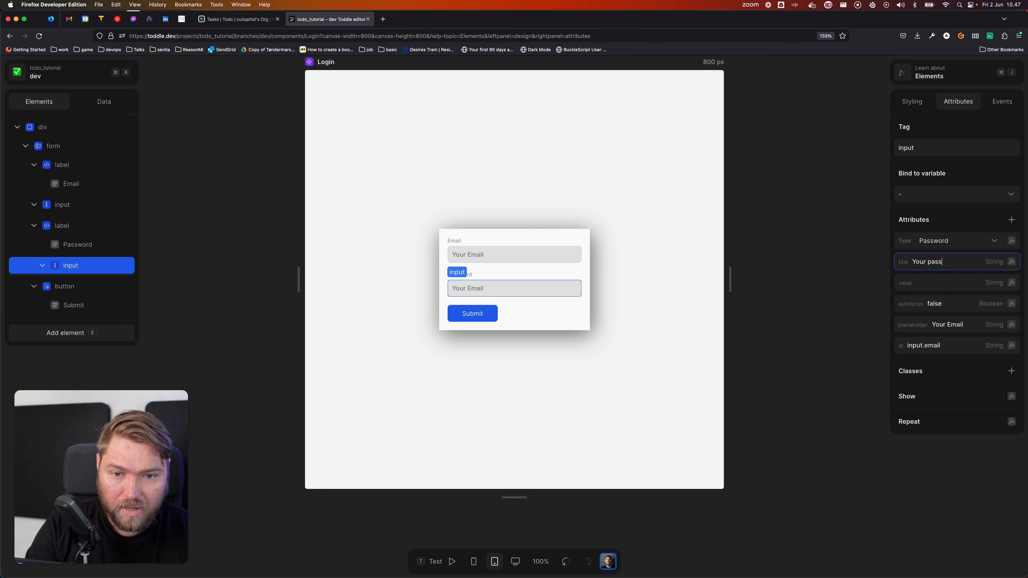
Step: Set the password input's placeholder to seven asterisks '*******'
click(971, 320)
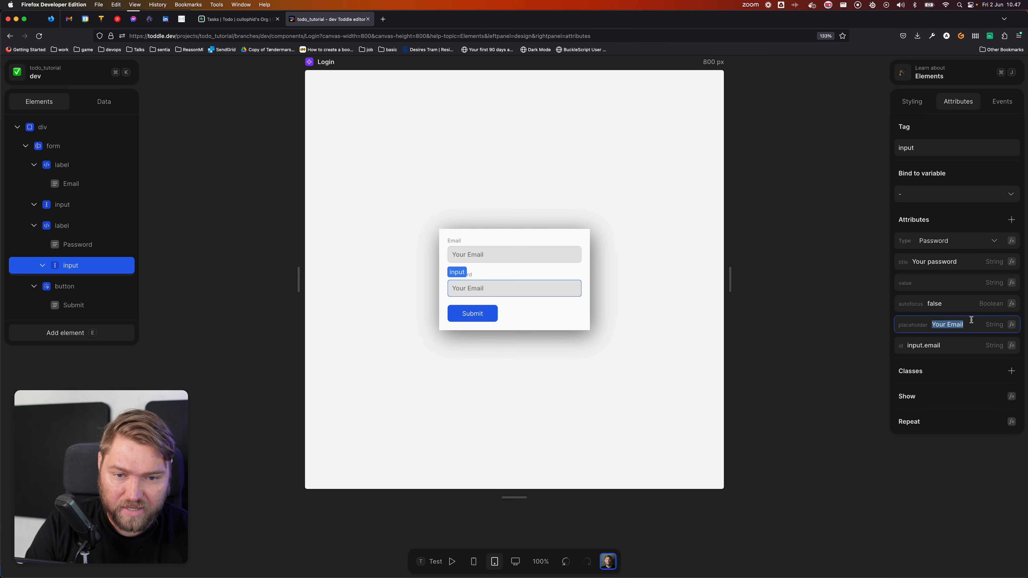
text(Yo)
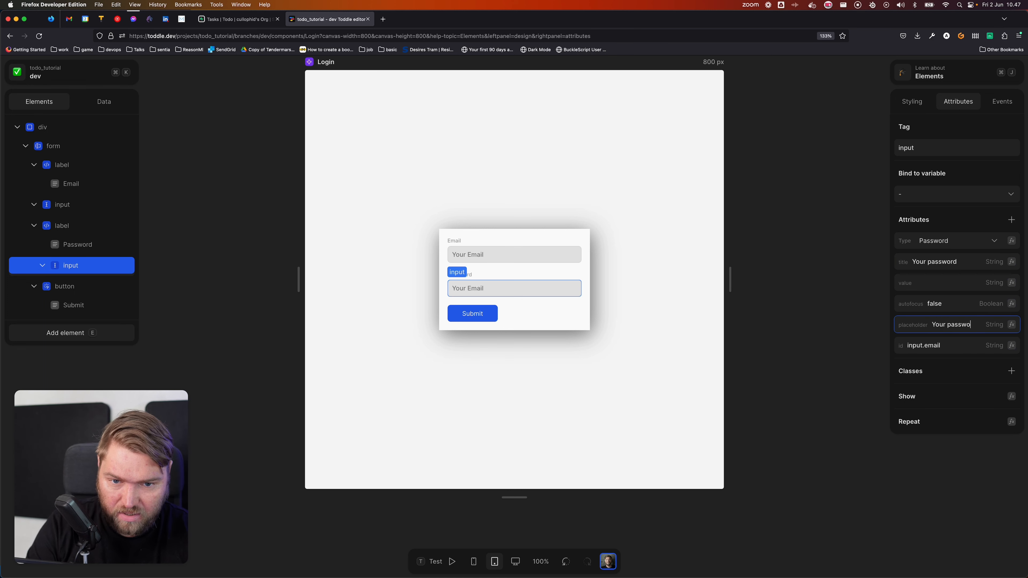
key(Tab)
click(965, 323)
key(super+a)
text(******)
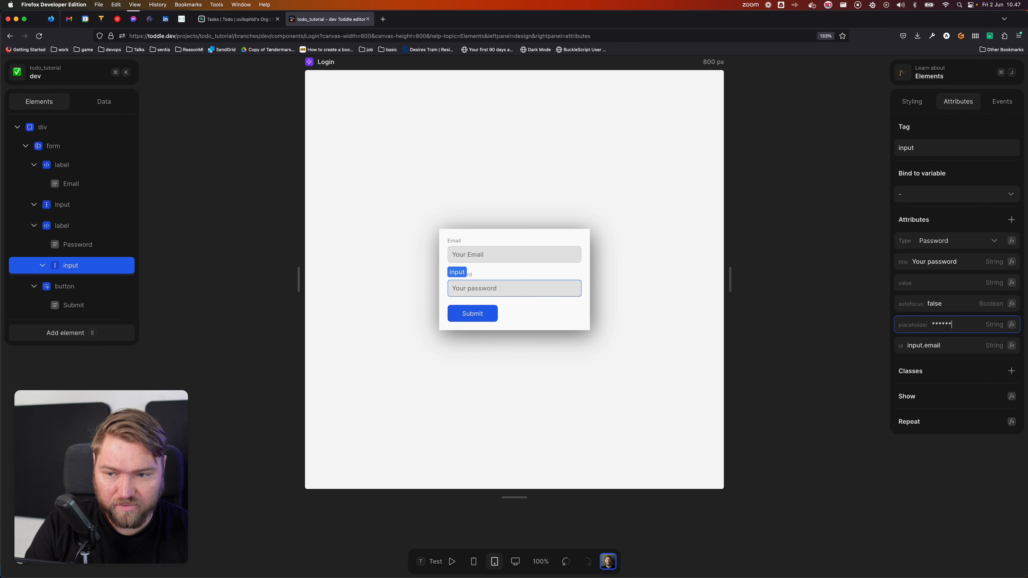
text(*)
key(Tab)
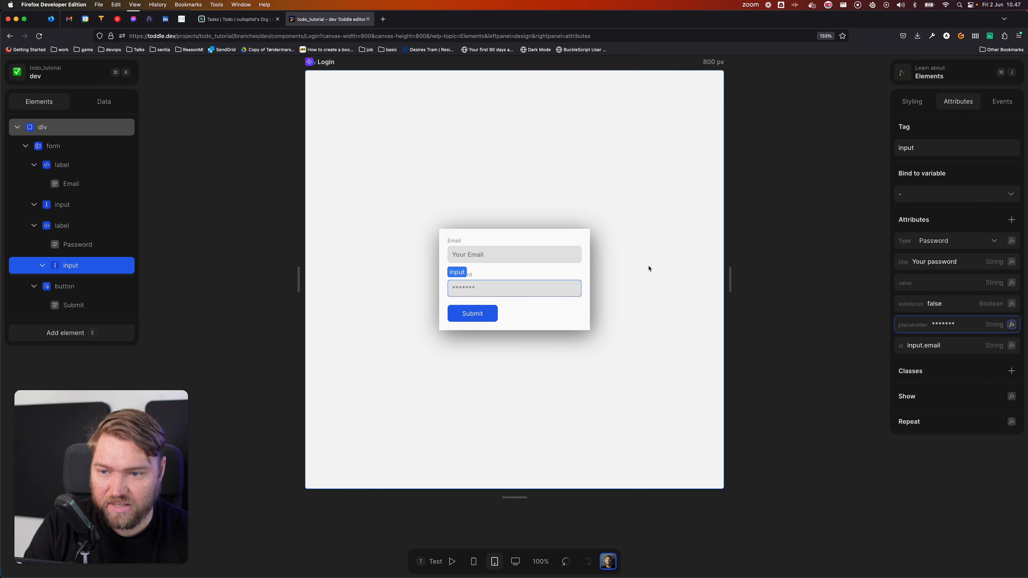
click(554, 262)
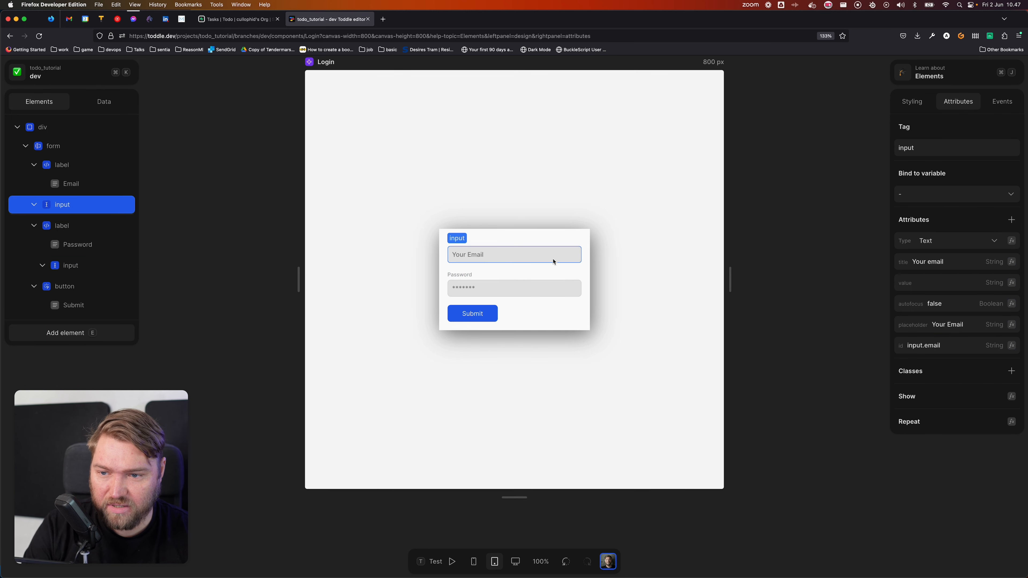
Step: Replace the email input's 'Your Email' placeholder with a sample e-mail address
click(959, 330)
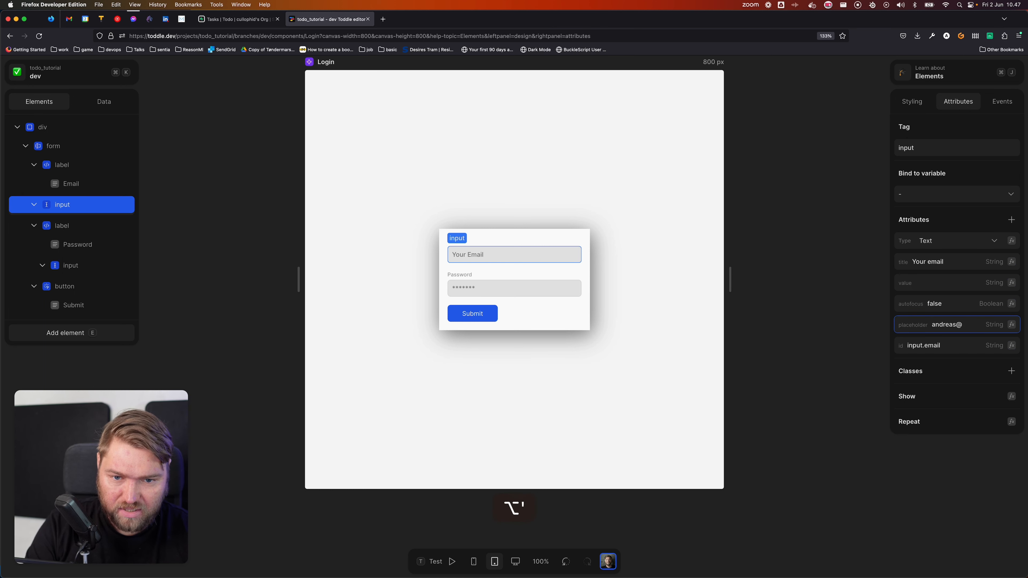
key(Tab)
click(651, 232)
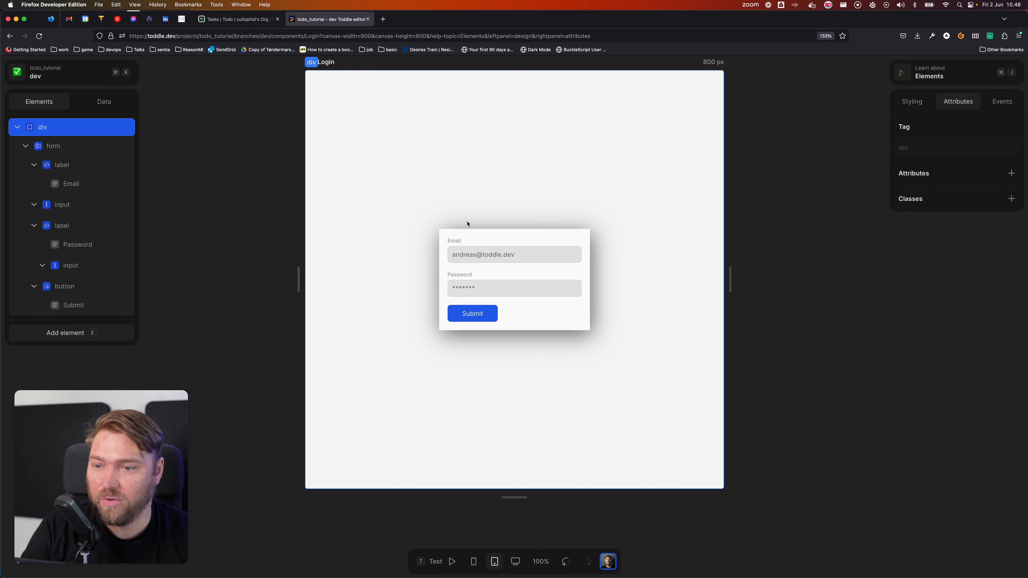
Step: Add an Email page variable with an empty-string initial value
click(104, 101)
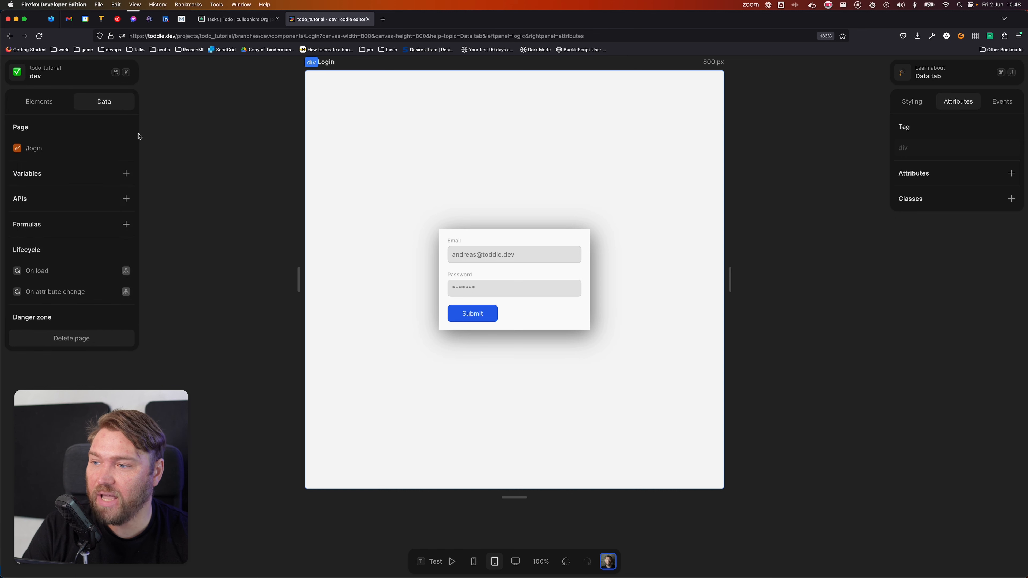
click(127, 174)
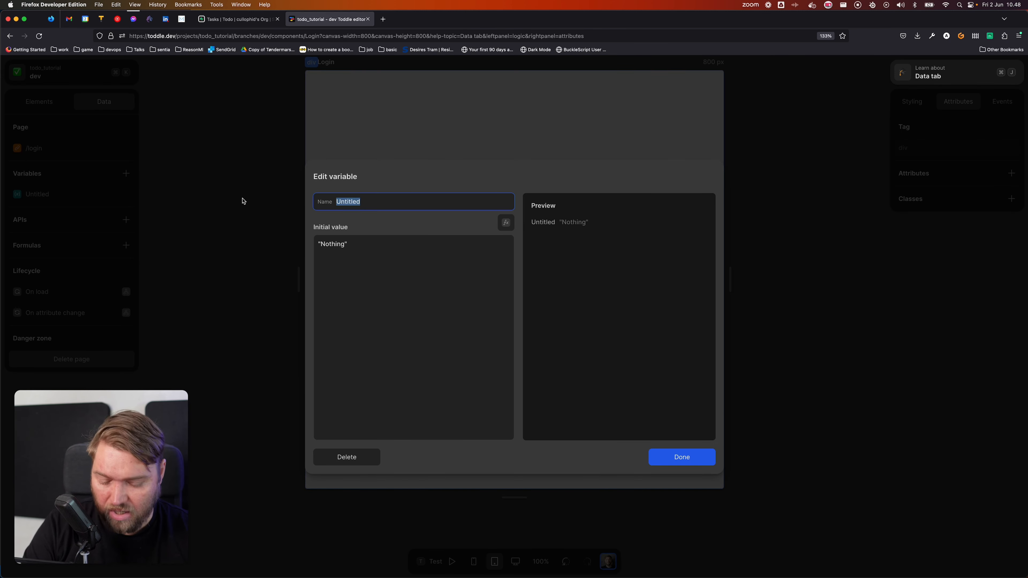
text(Email)
key(Tab)
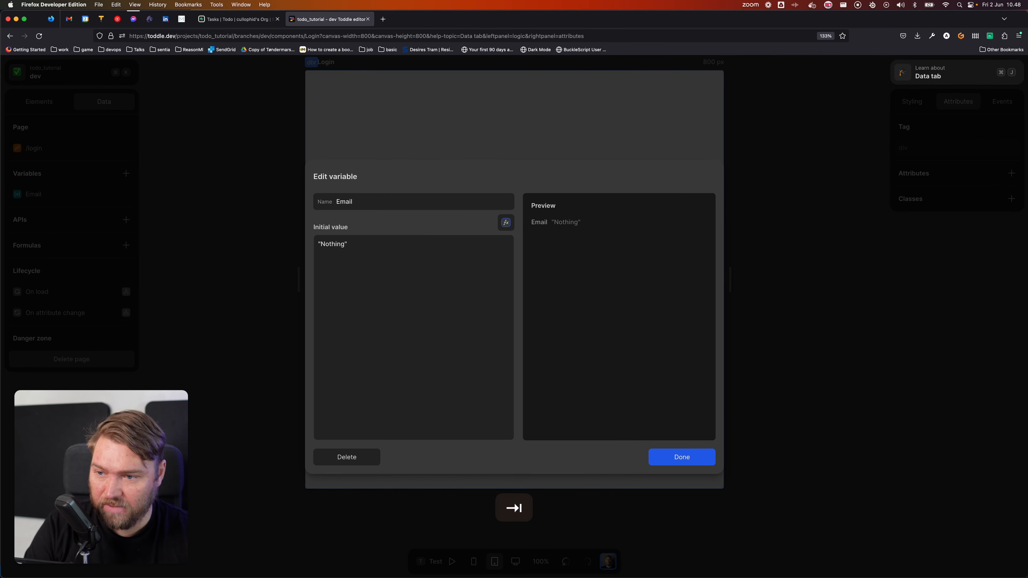
key(Tab)
key(BackSpace)
key(Tab)
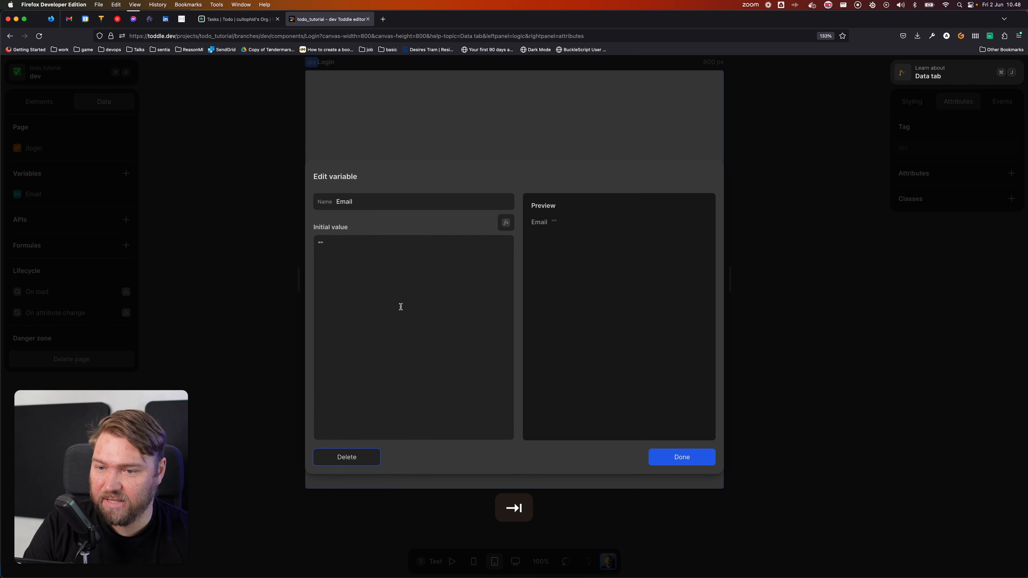
click(700, 463)
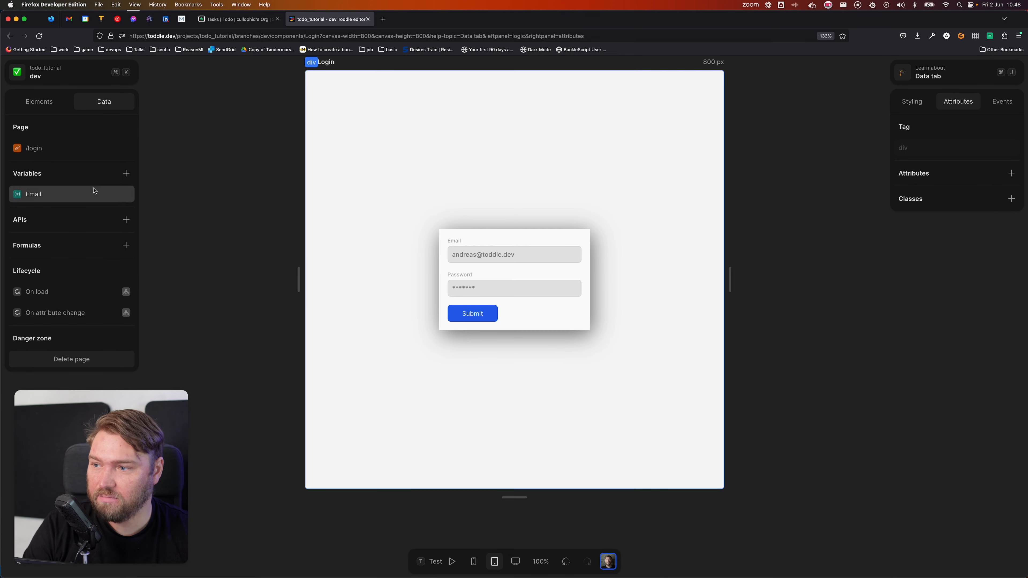
Step: Add a Password page variable with an empty-string initial value
click(126, 173)
text(Password)
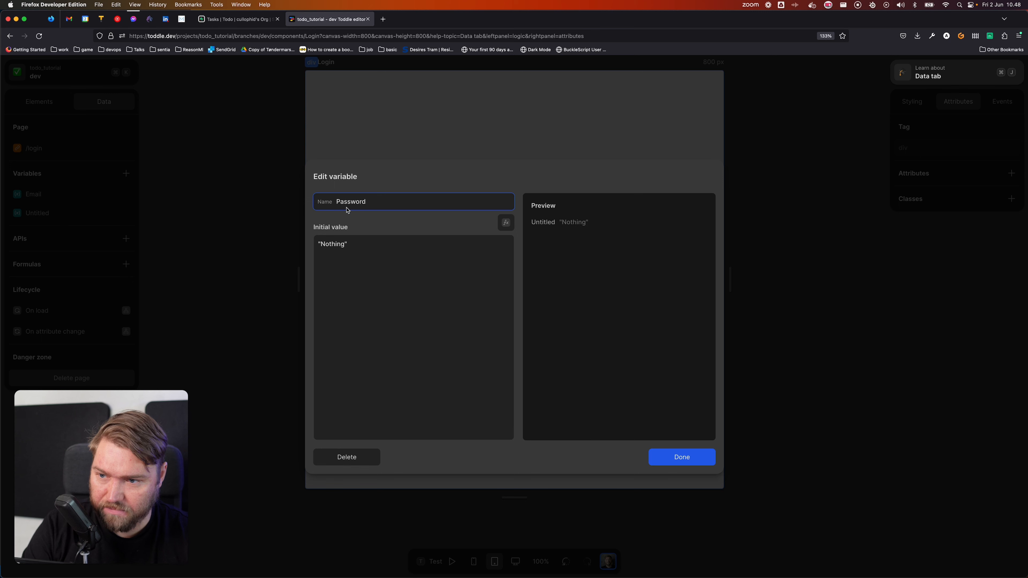
click(422, 276)
key(super+a)
key(BackSpace)
key(Tab)
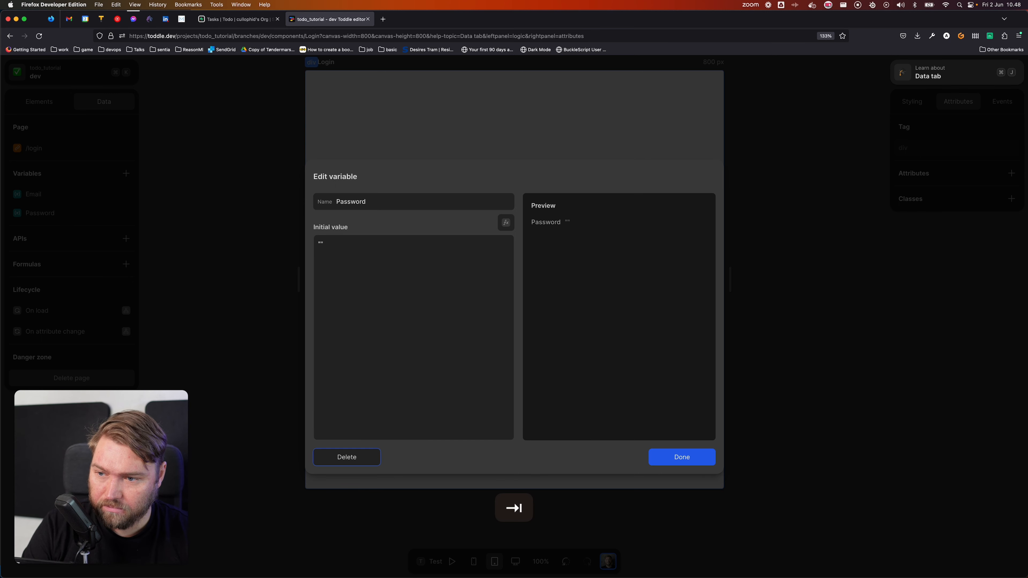
click(705, 452)
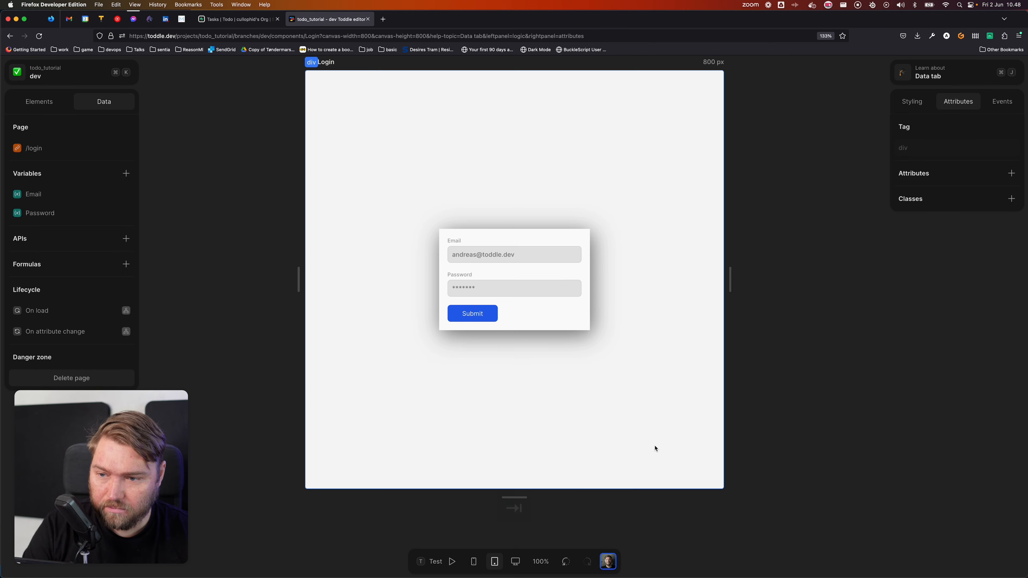
click(555, 265)
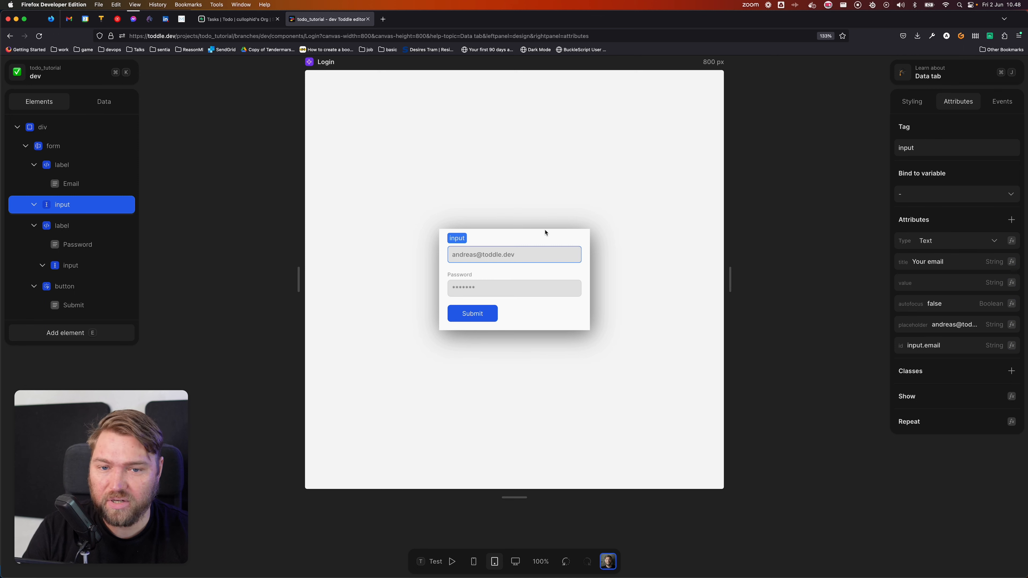
Step: Review the email input's value formula and events, then list its bindable variables
click(1011, 282)
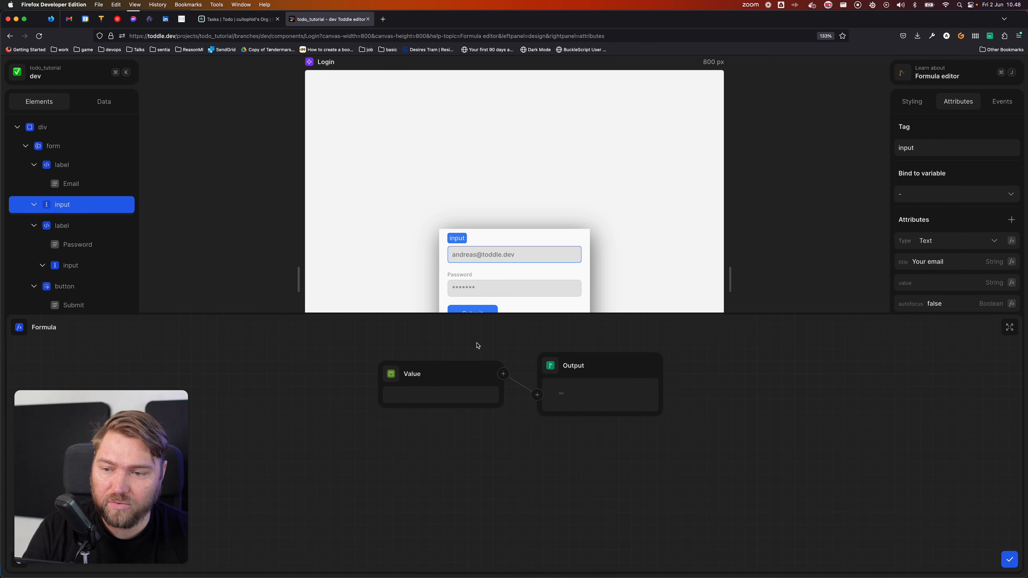
click(806, 231)
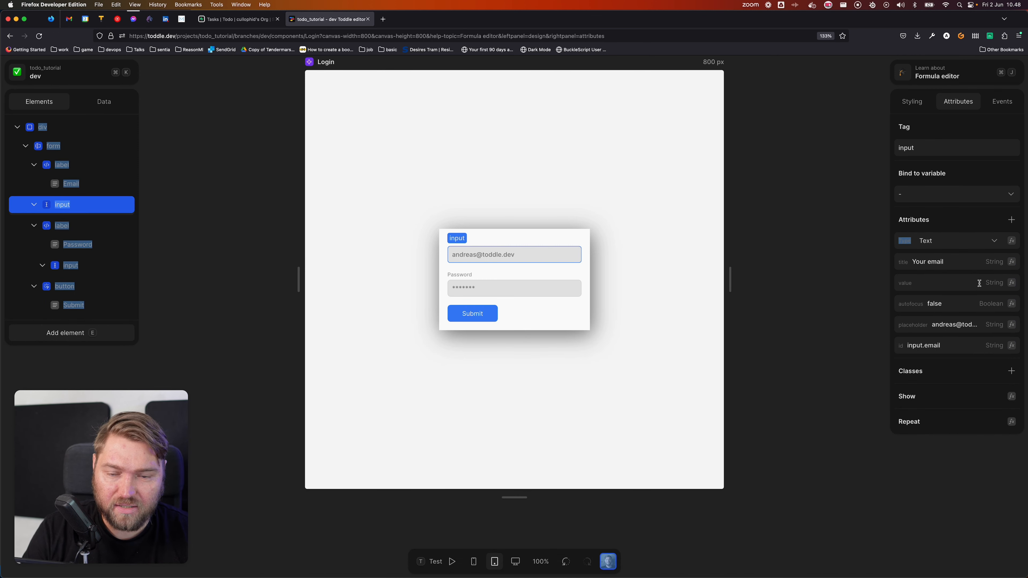
click(1002, 101)
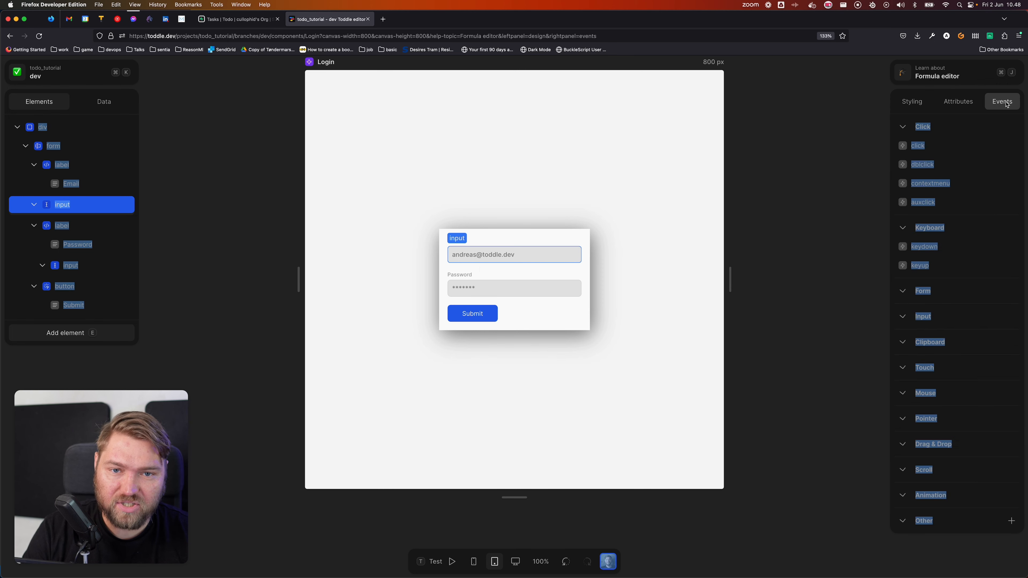
click(920, 265)
click(813, 284)
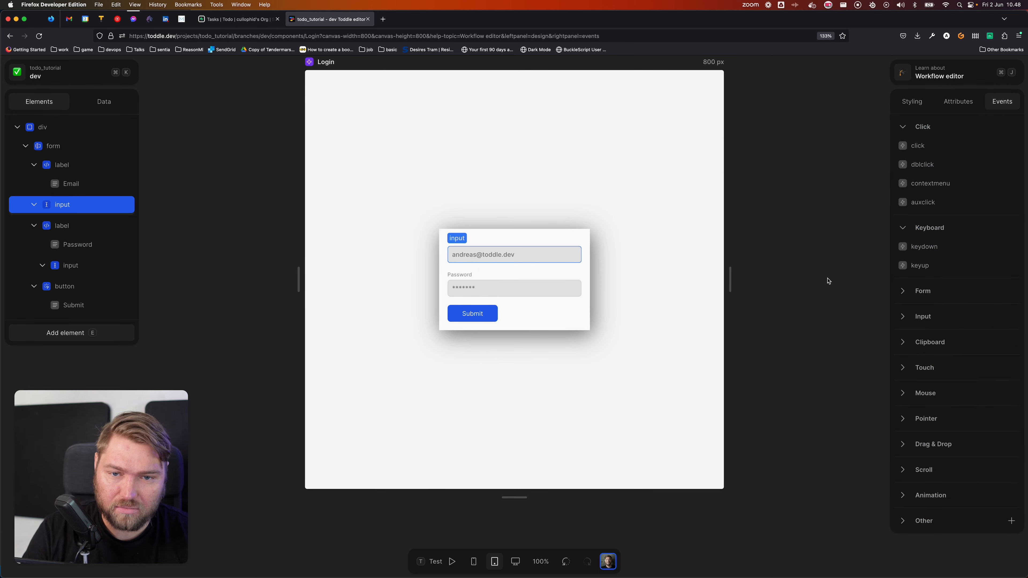
click(927, 316)
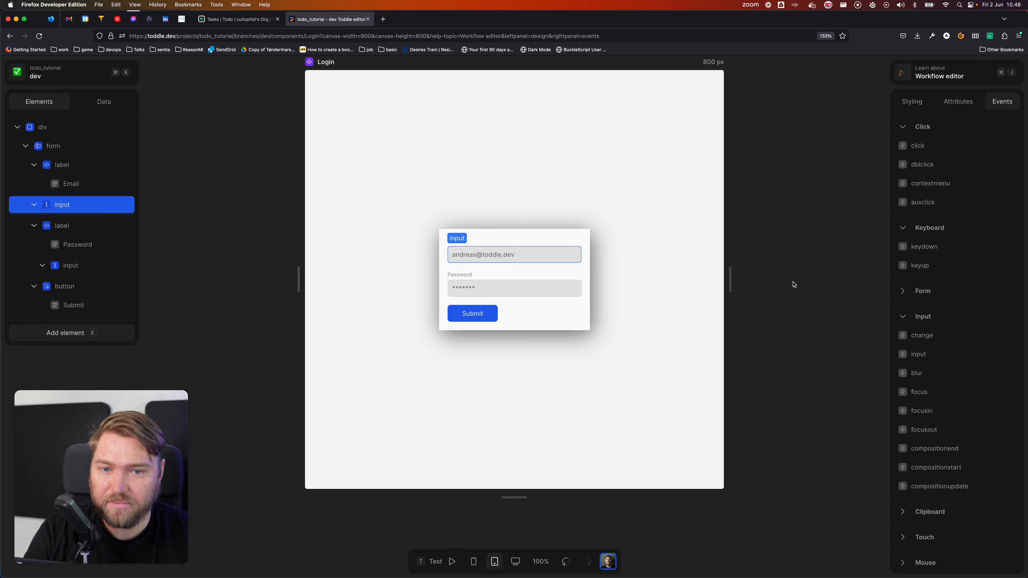
click(964, 106)
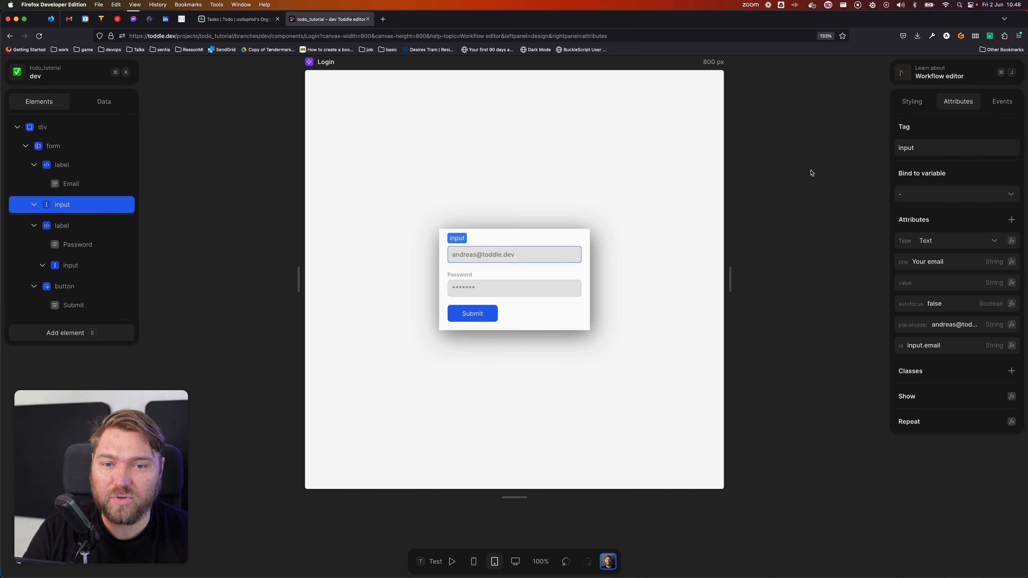
click(961, 198)
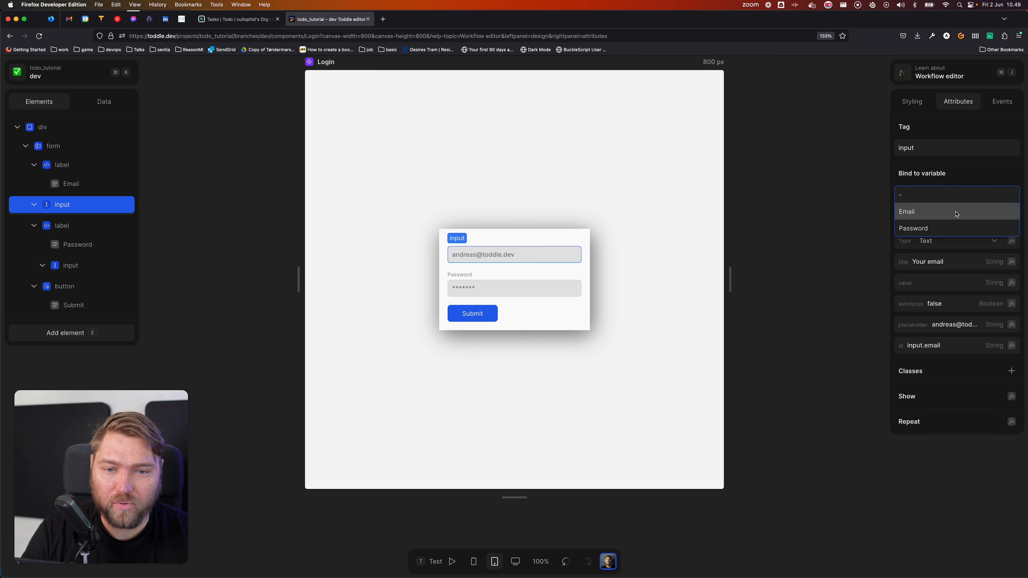
Step: Bind the email input to the Email variable and check its input event workflow
click(955, 212)
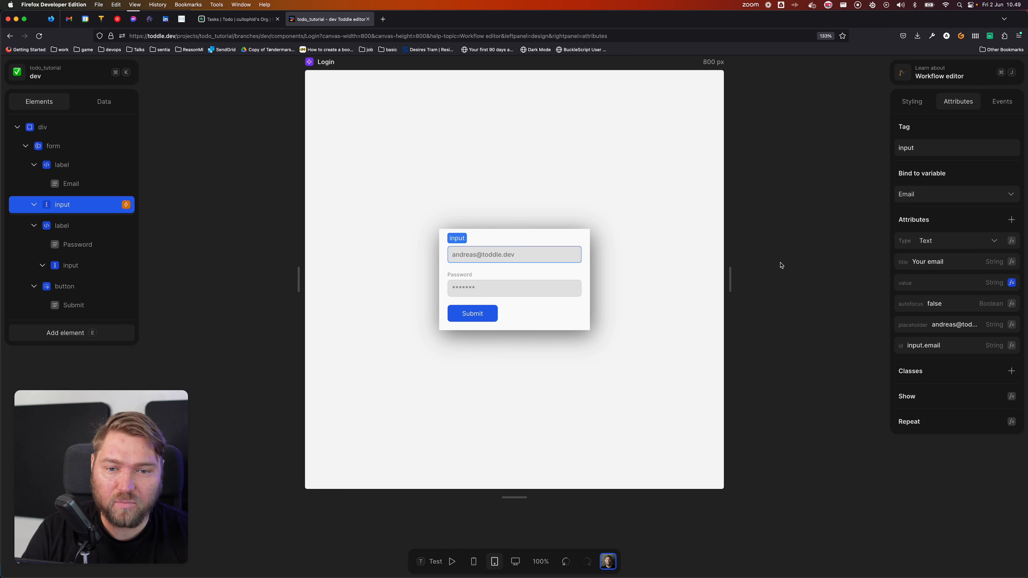
click(1012, 283)
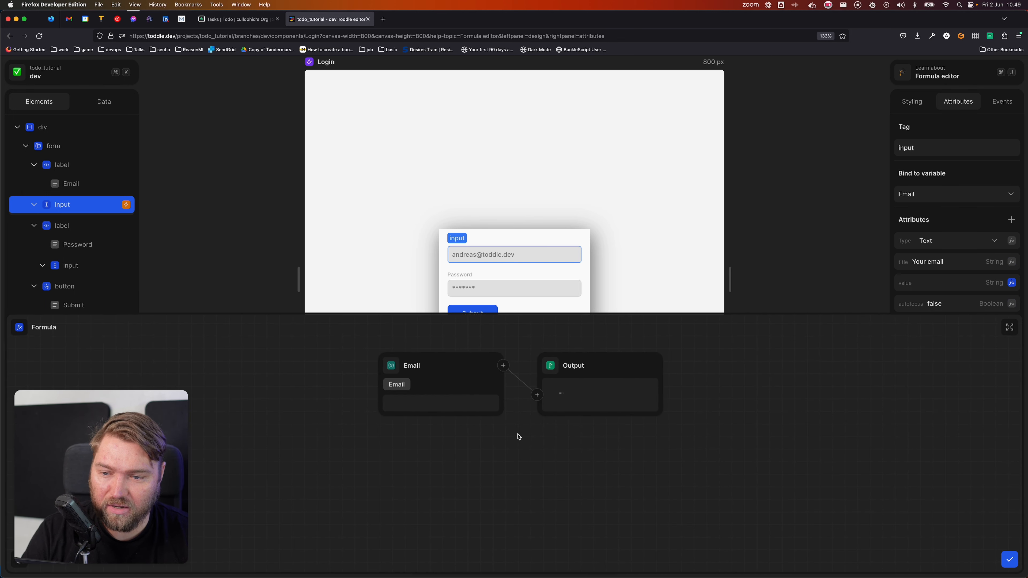
click(1009, 559)
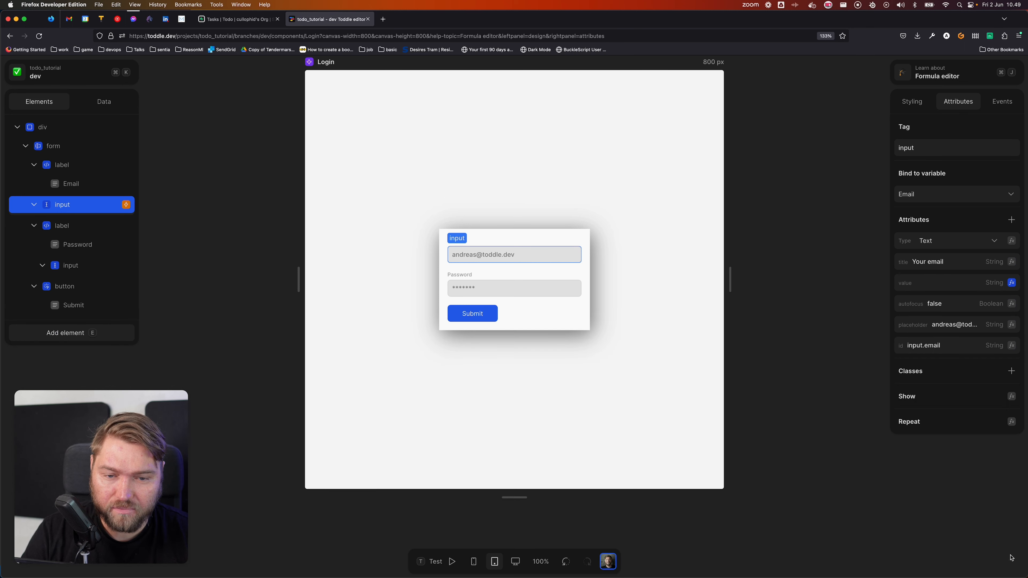
click(1002, 102)
click(926, 149)
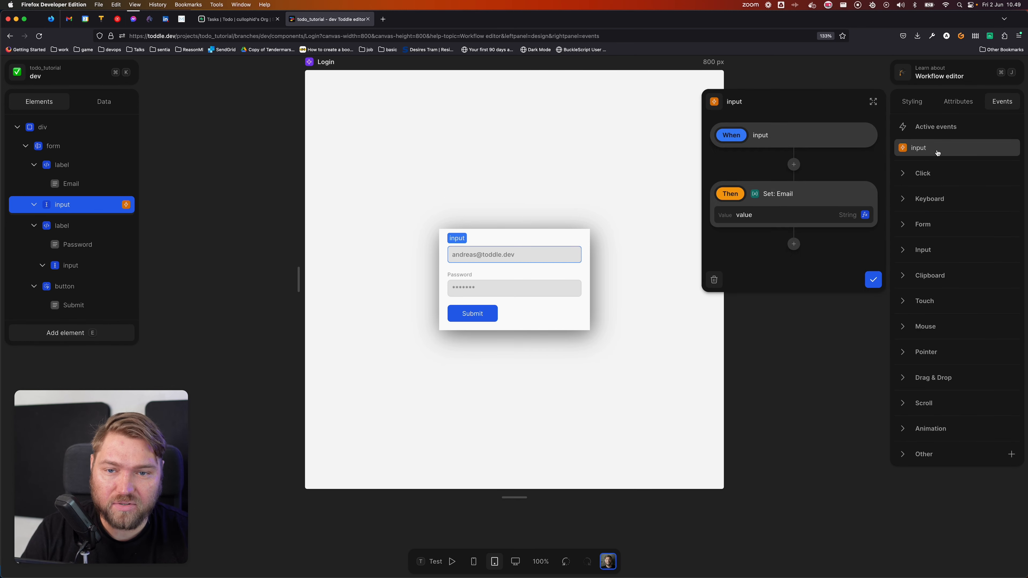
click(872, 279)
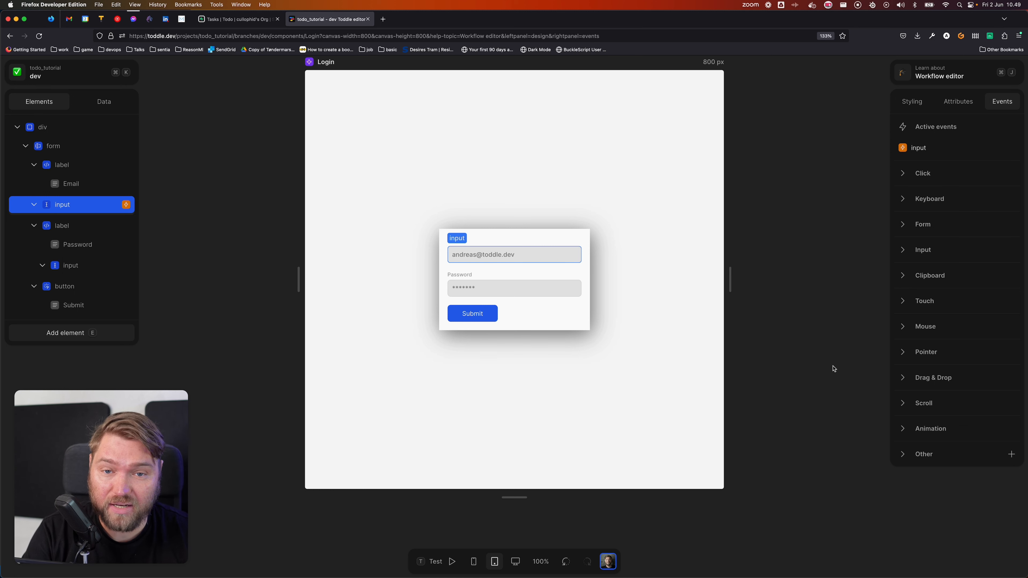
click(951, 102)
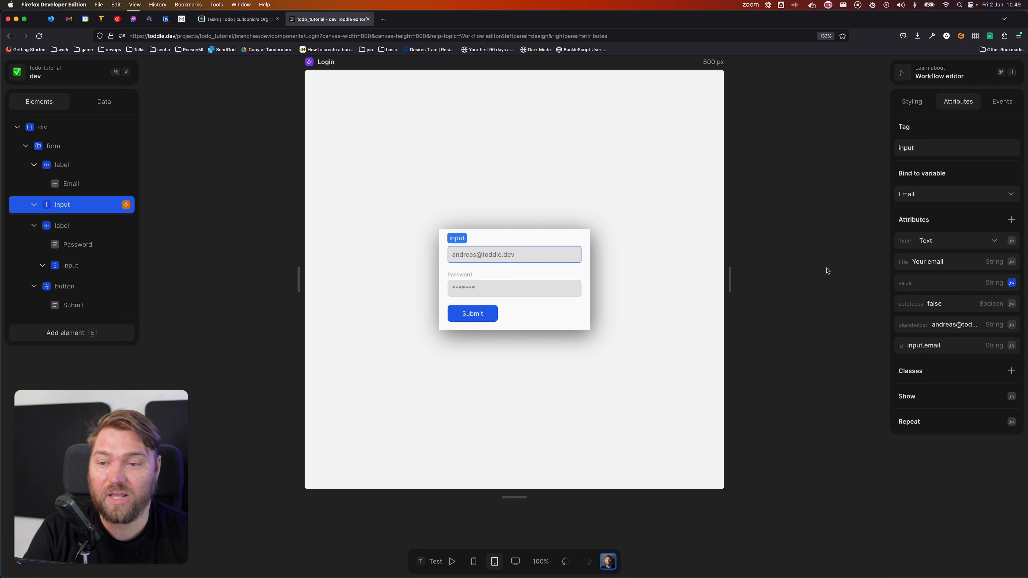
Step: Bind the password input to the Password variable
click(528, 290)
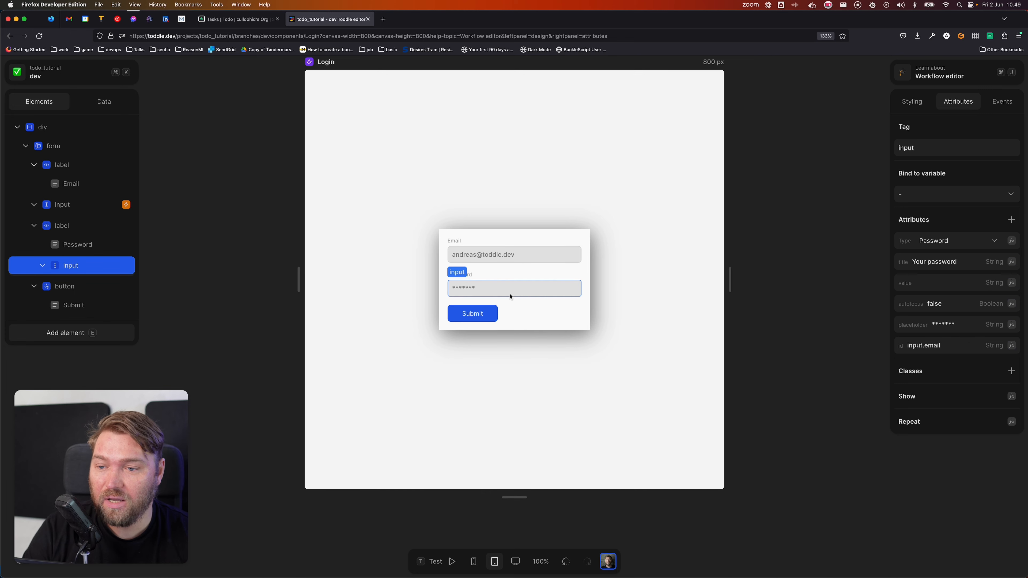
click(930, 194)
click(907, 239)
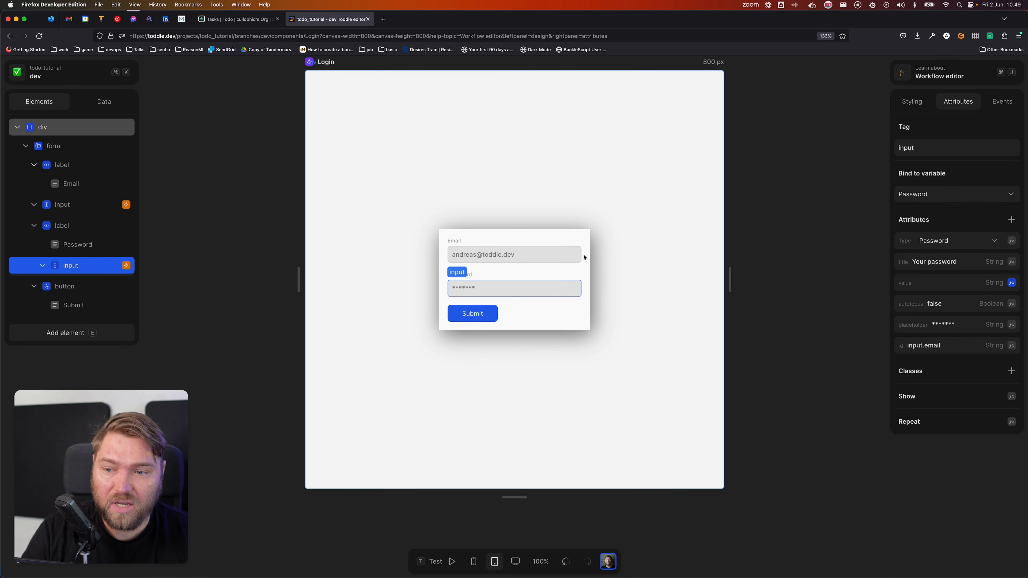
Step: Set the email input's Type to Email
click(569, 257)
click(960, 240)
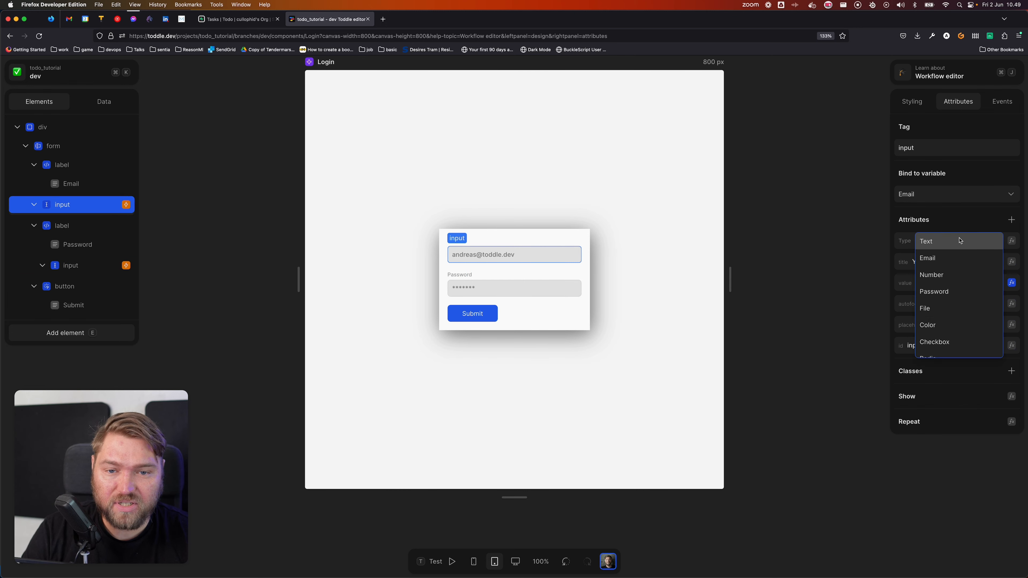
click(957, 257)
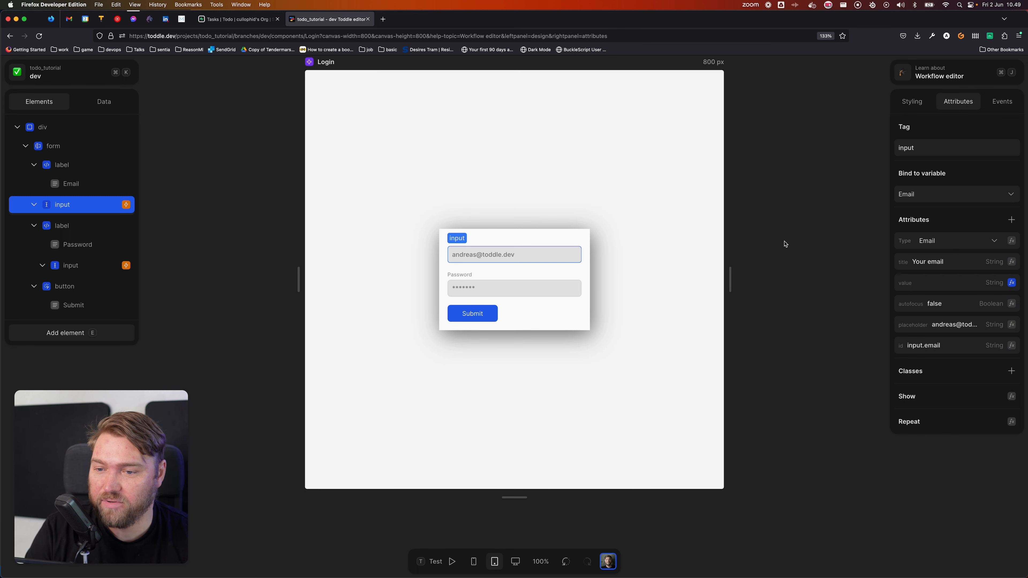
click(391, 162)
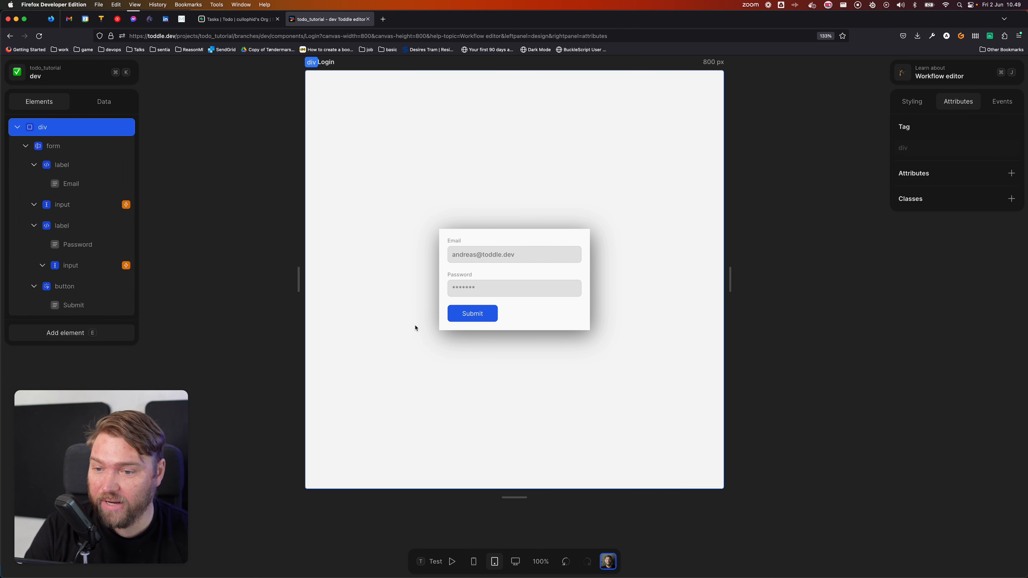
Step: Change the submit button's label text from Submit to 'Log in'
click(472, 313)
click(471, 314)
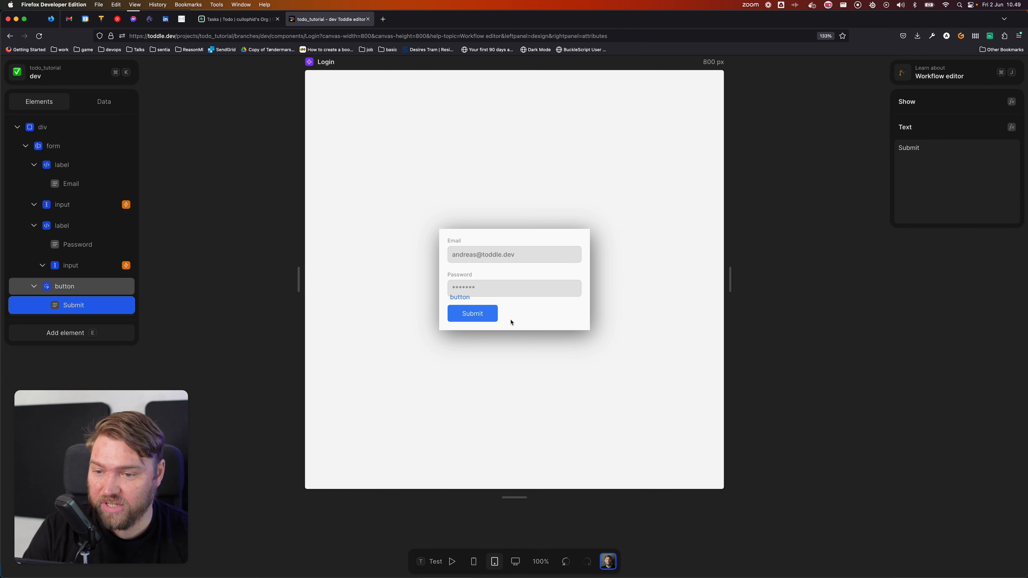
click(972, 190)
key(super+a)
text(Logi)
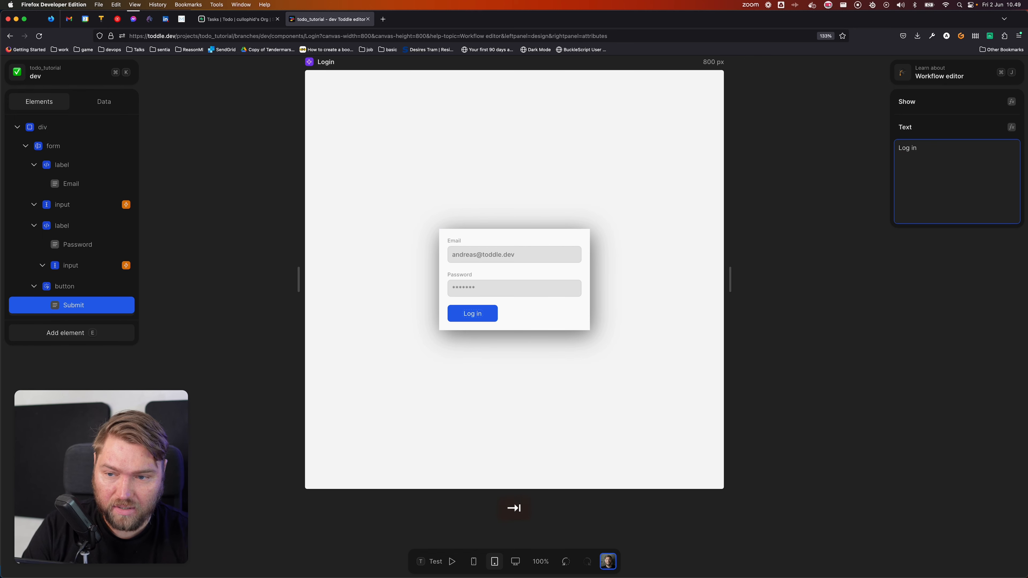
click(346, 206)
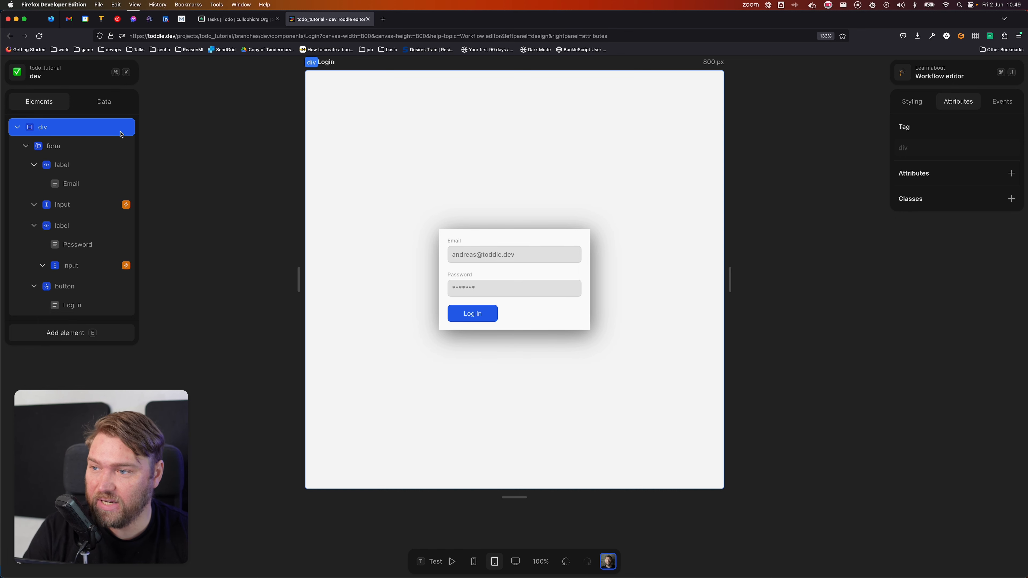
click(106, 102)
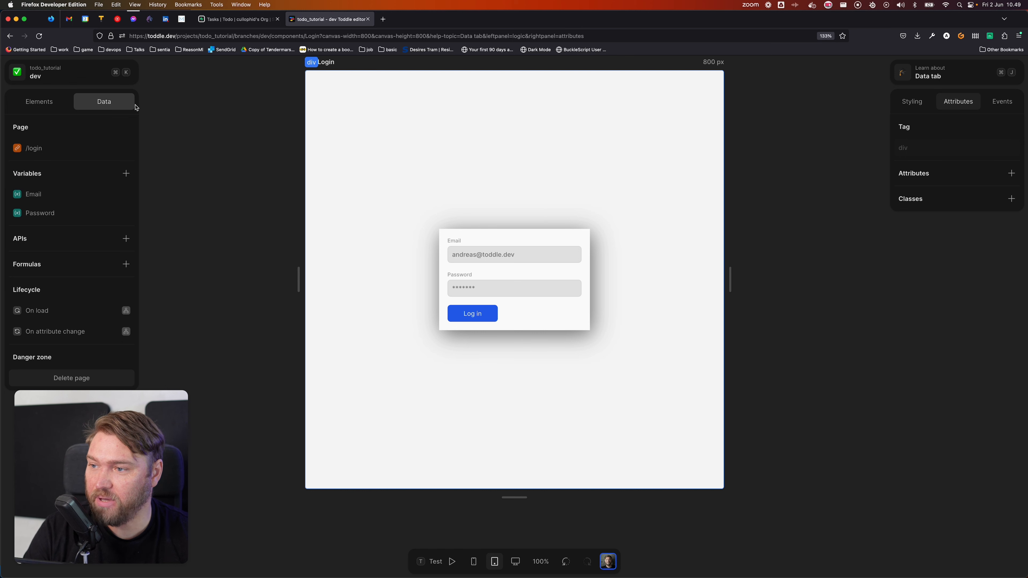
click(375, 145)
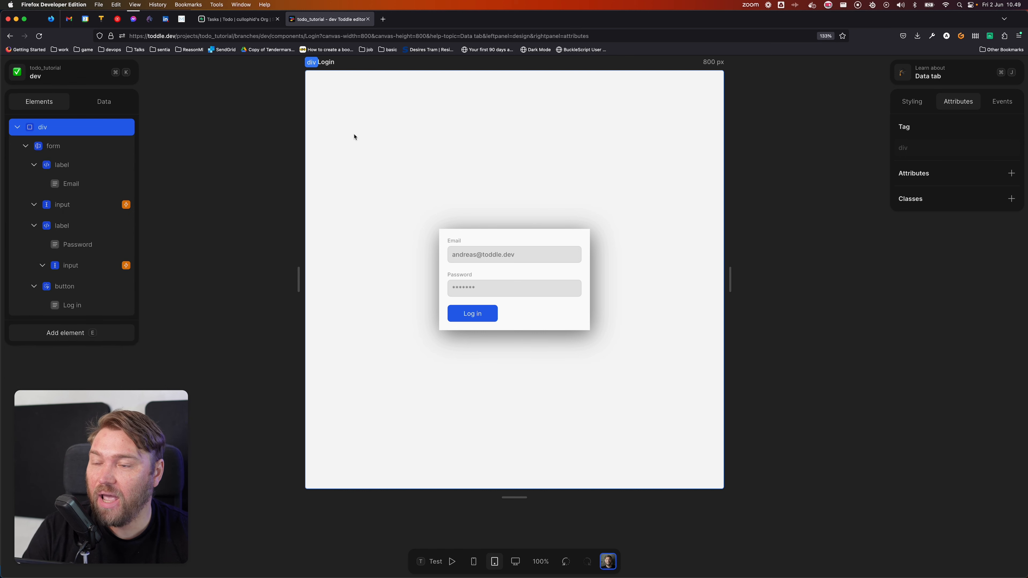
click(238, 20)
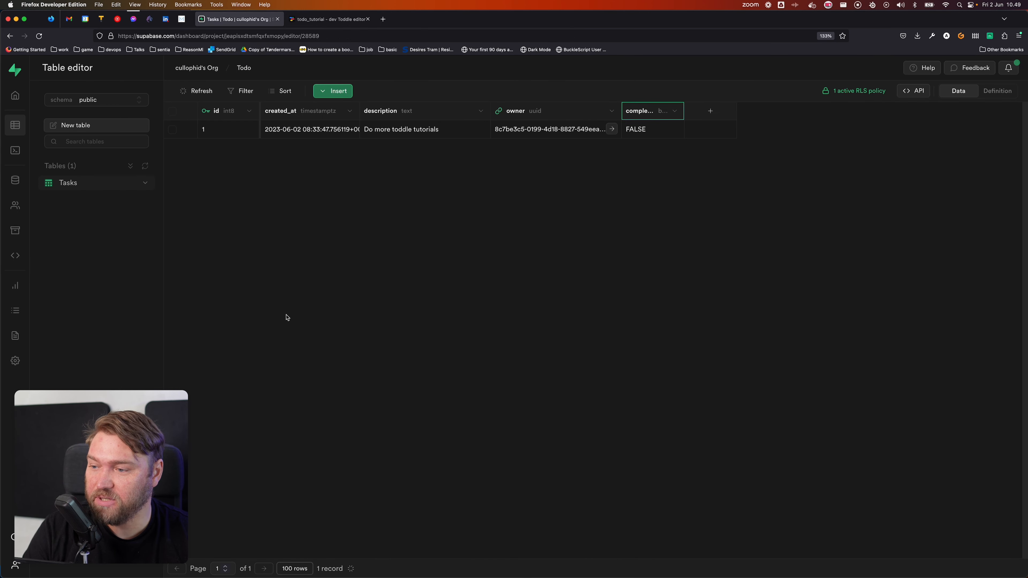
Step: Copy the Project URL from the Supabase project's Settings > API page
click(15, 360)
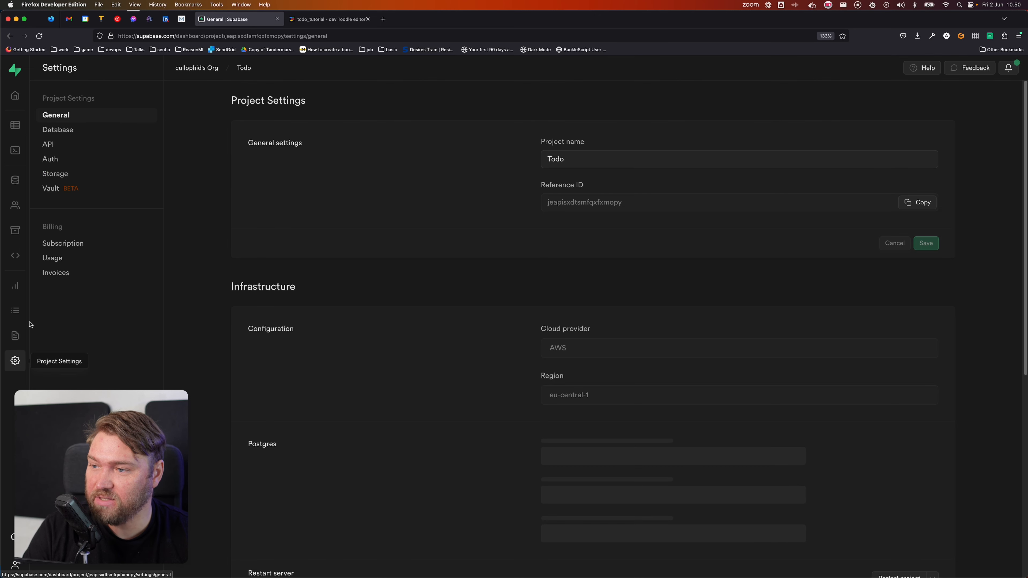
click(84, 147)
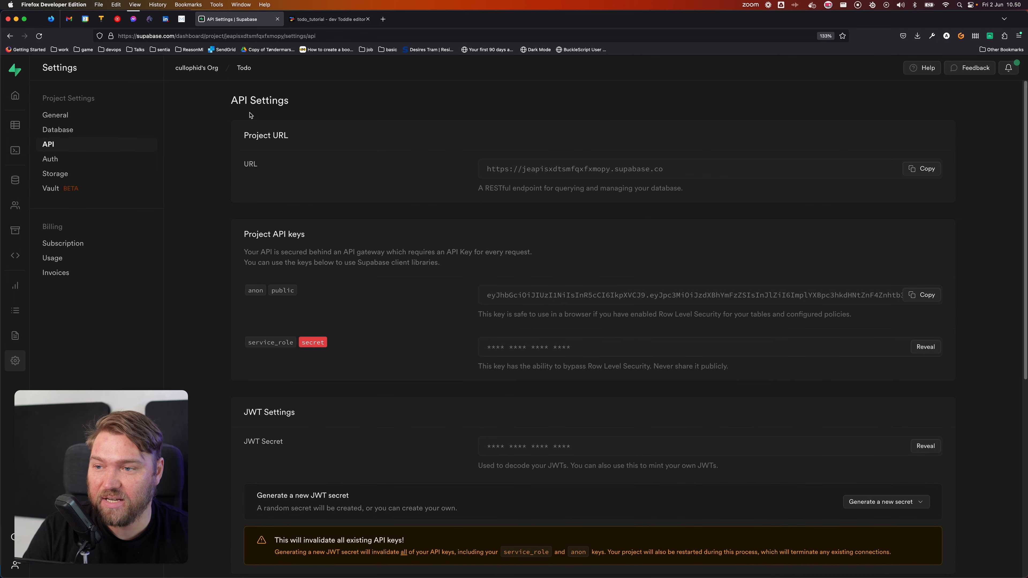
click(926, 169)
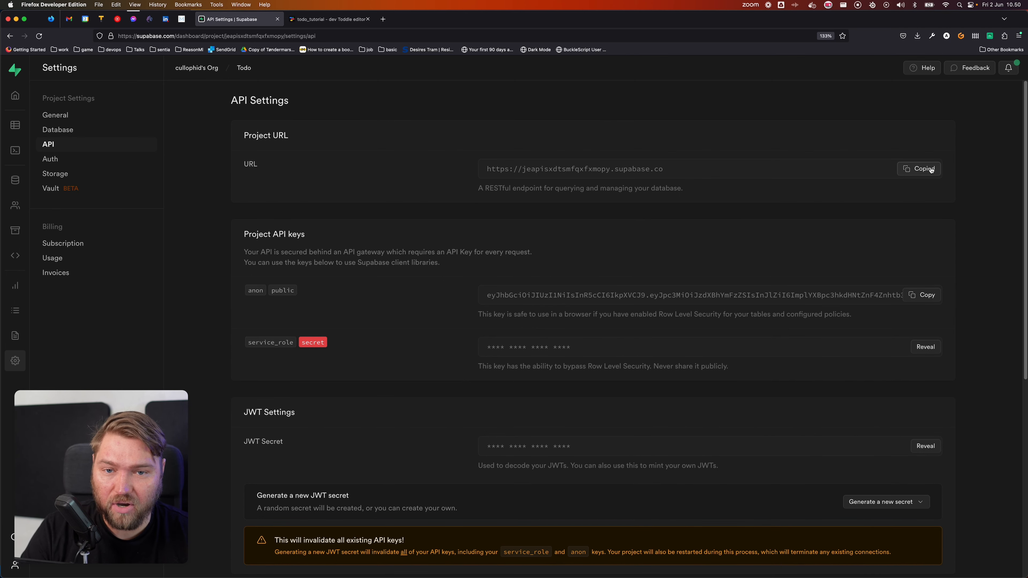
click(324, 18)
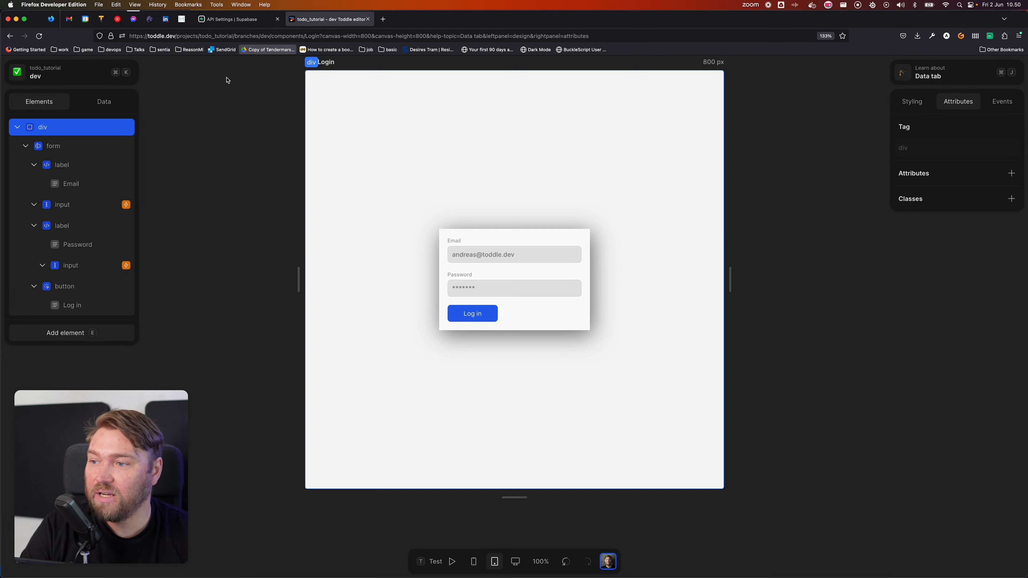
Step: Add a page variable 'API URL' whose initial value is the pasted Supabase project URL
click(108, 100)
click(133, 178)
text(P)
key(BackSpace)
text(API URL)
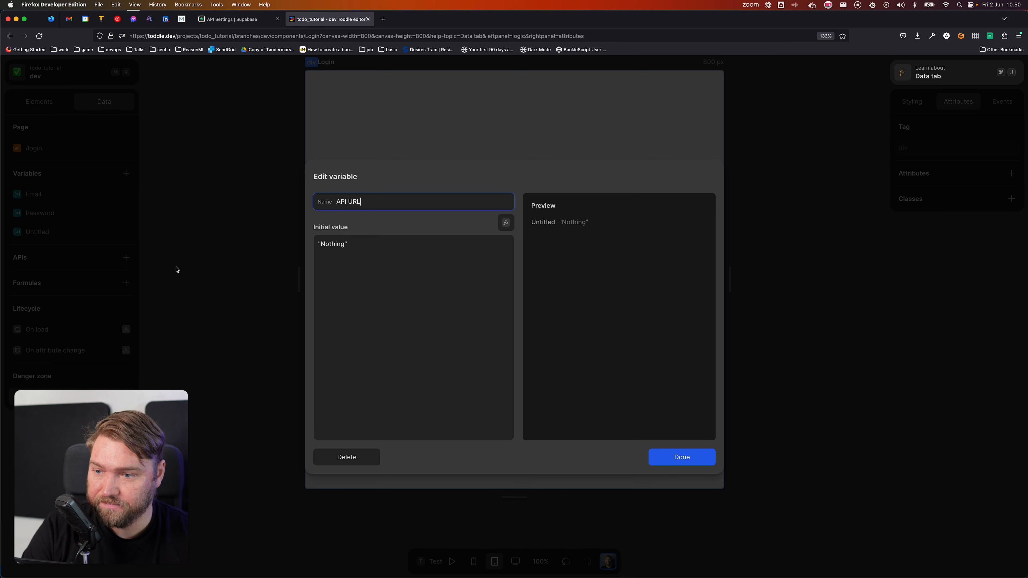
key(Tab)
key(super+v)
key(Tab)
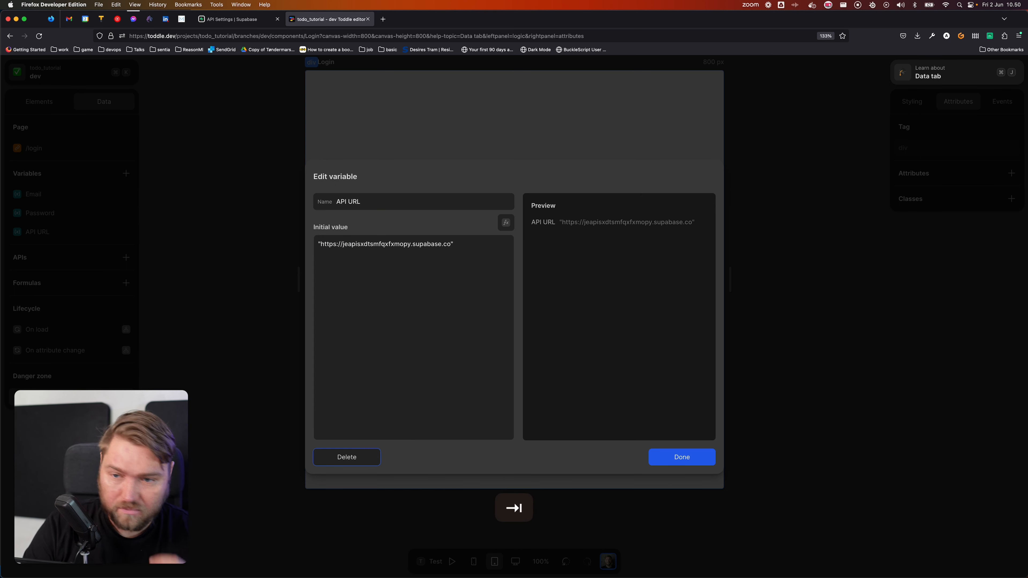
click(684, 456)
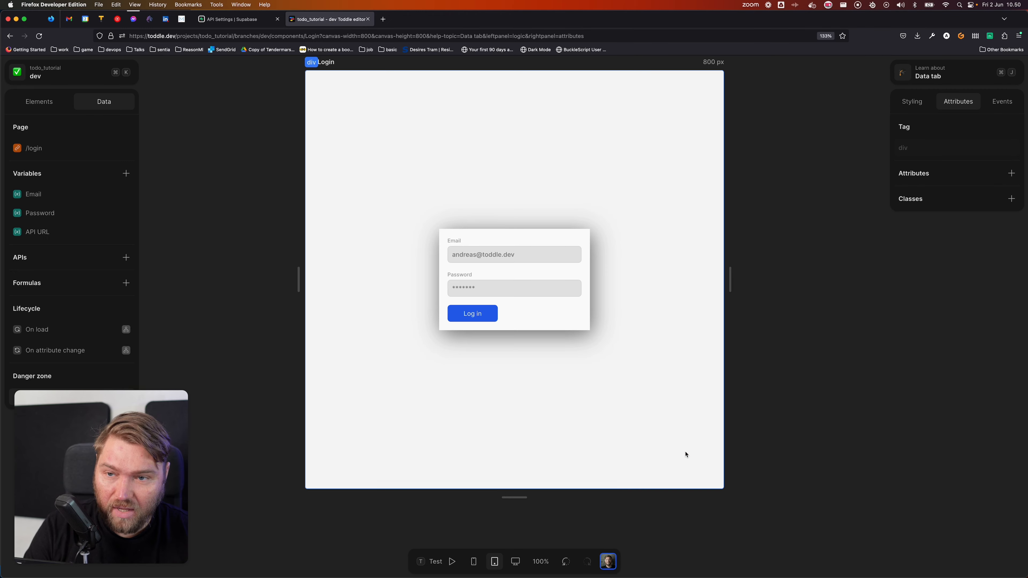
Step: Copy the anon public key from Supabase's API settings and go back to Toddle
click(244, 21)
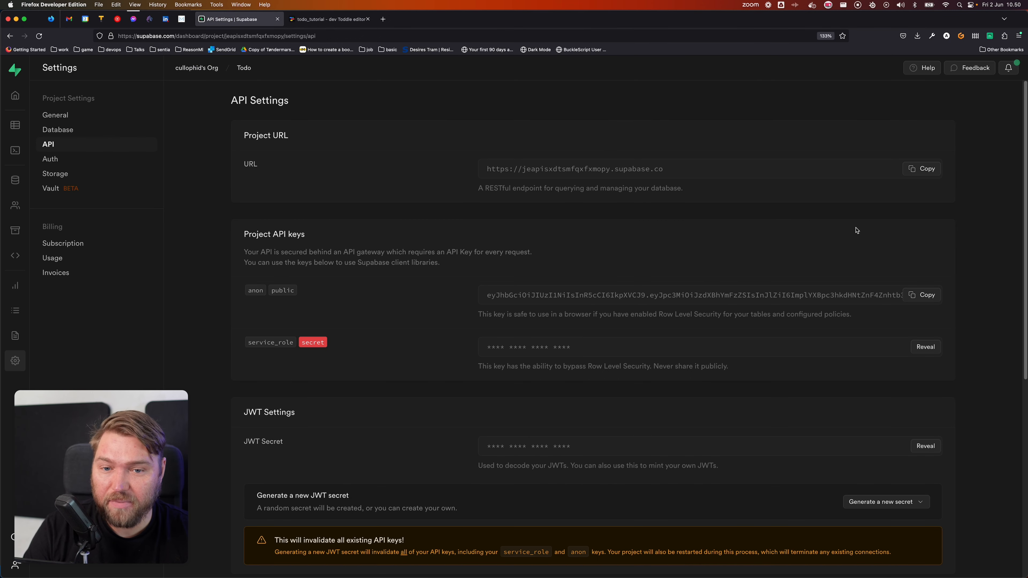
scroll(445, 340, down, 2)
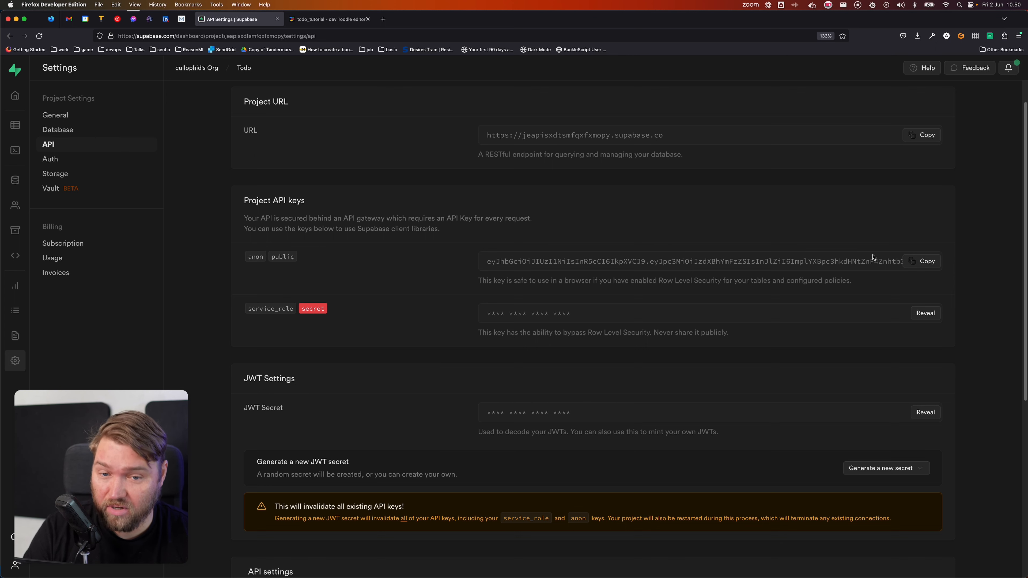
click(928, 261)
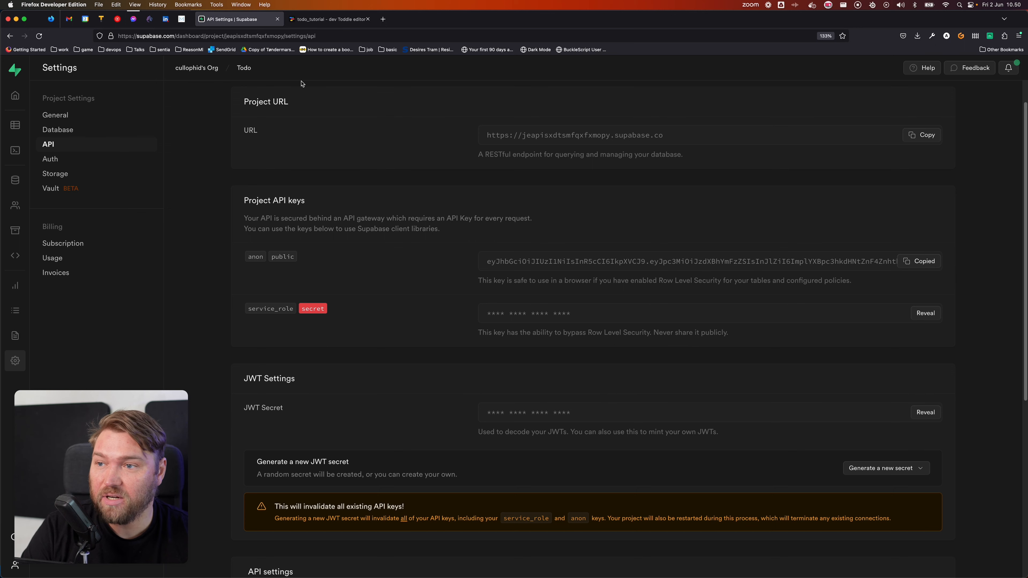
click(324, 21)
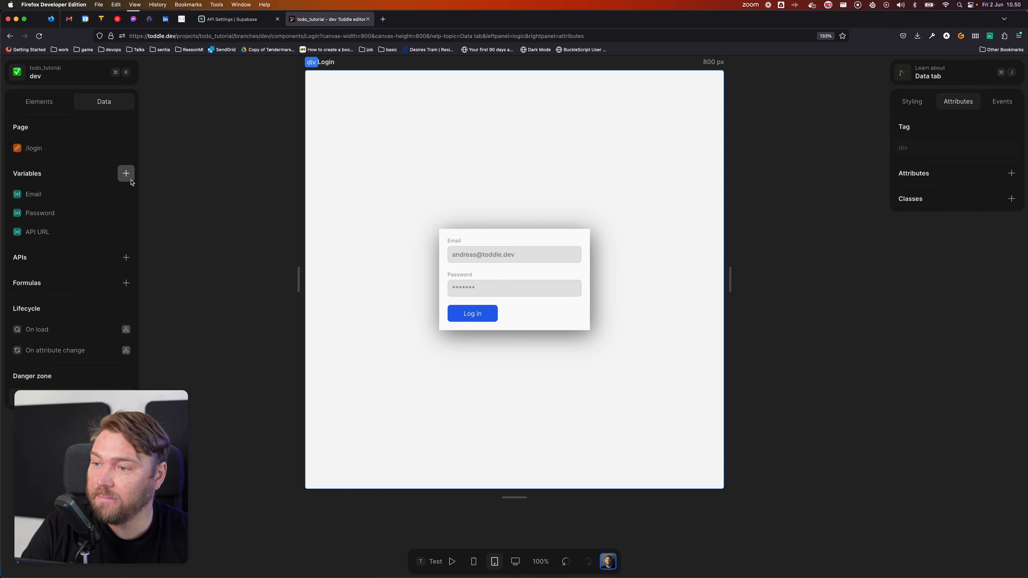
Step: Add a page variable 'API key' initialised with the pasted Supabase anon key
click(126, 174)
text(API key)
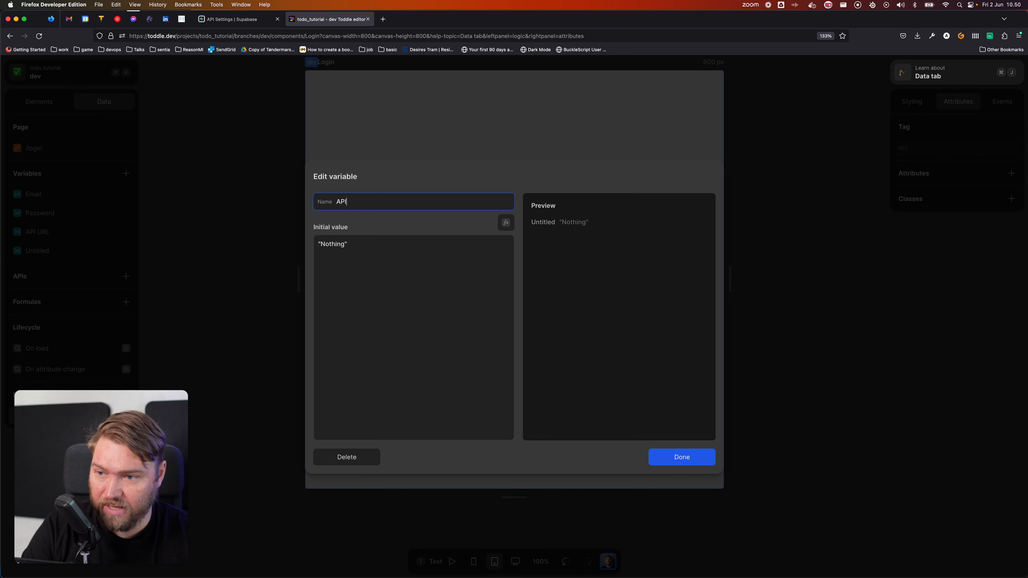
click(404, 268)
key(super+v)
key(Tab)
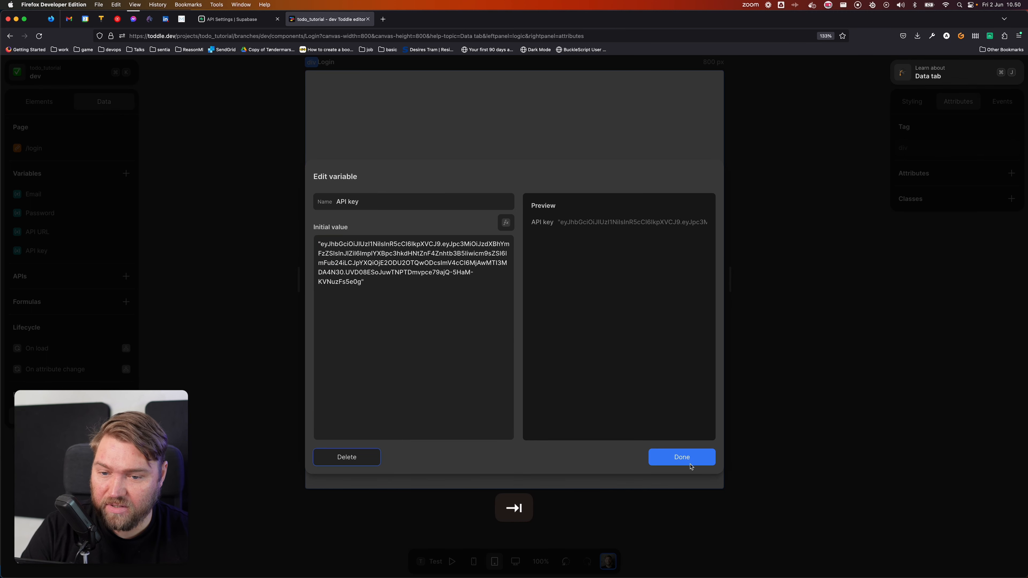
click(687, 459)
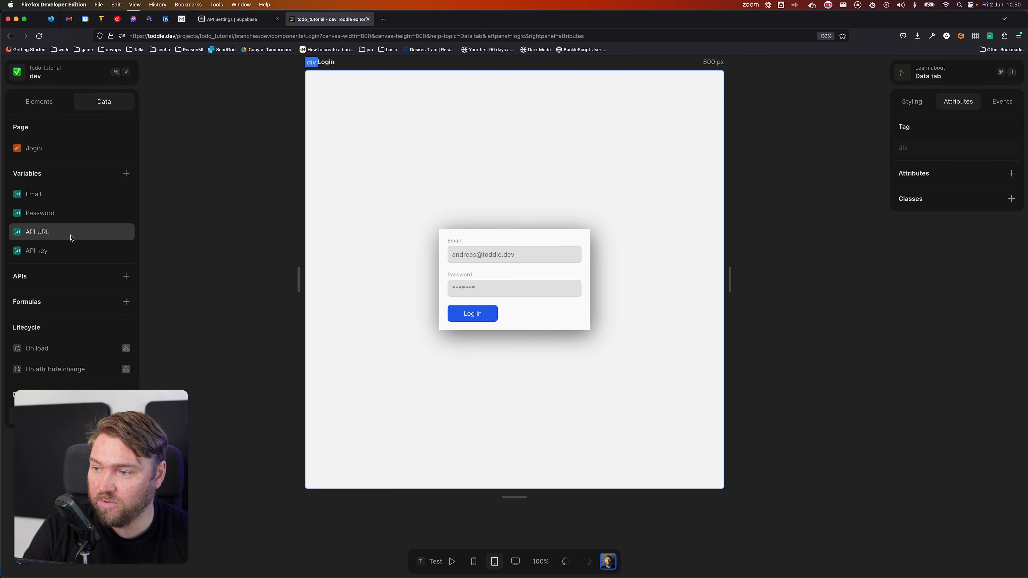
scroll(218, 271, down, 2)
Step: Add a new API request set to POST, then switch to Supabase's API settings
click(133, 279)
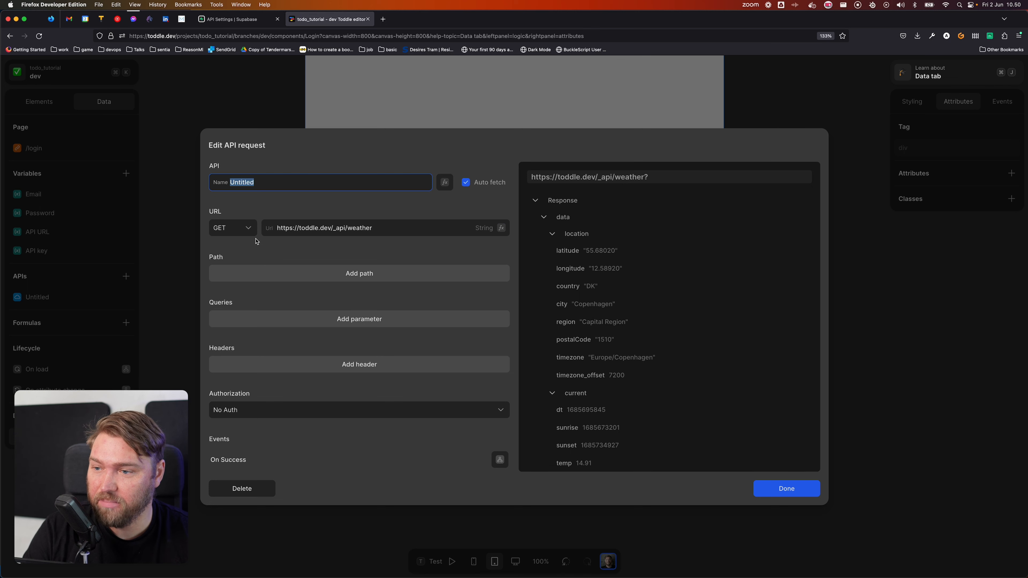
click(247, 229)
click(242, 247)
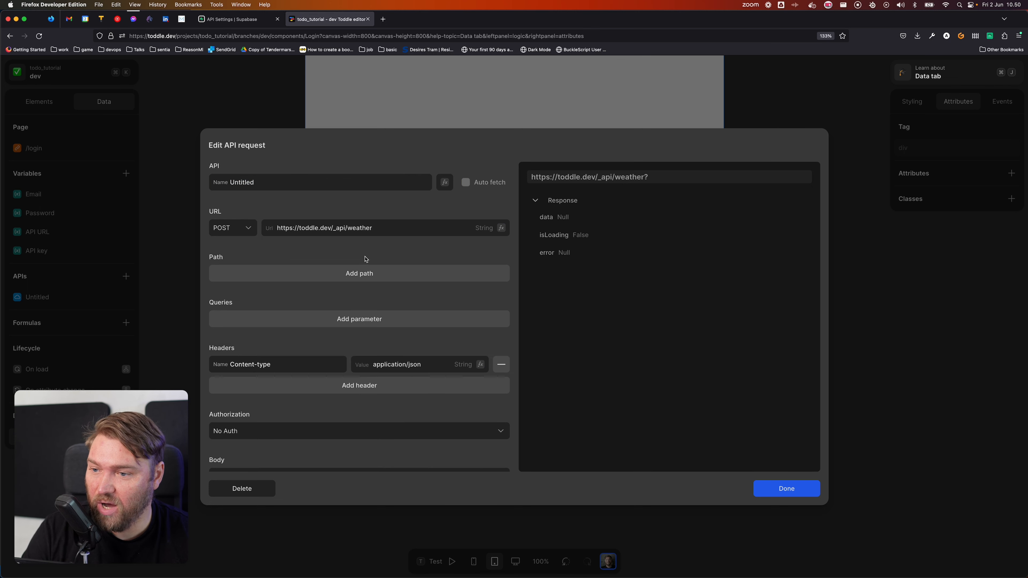
click(249, 18)
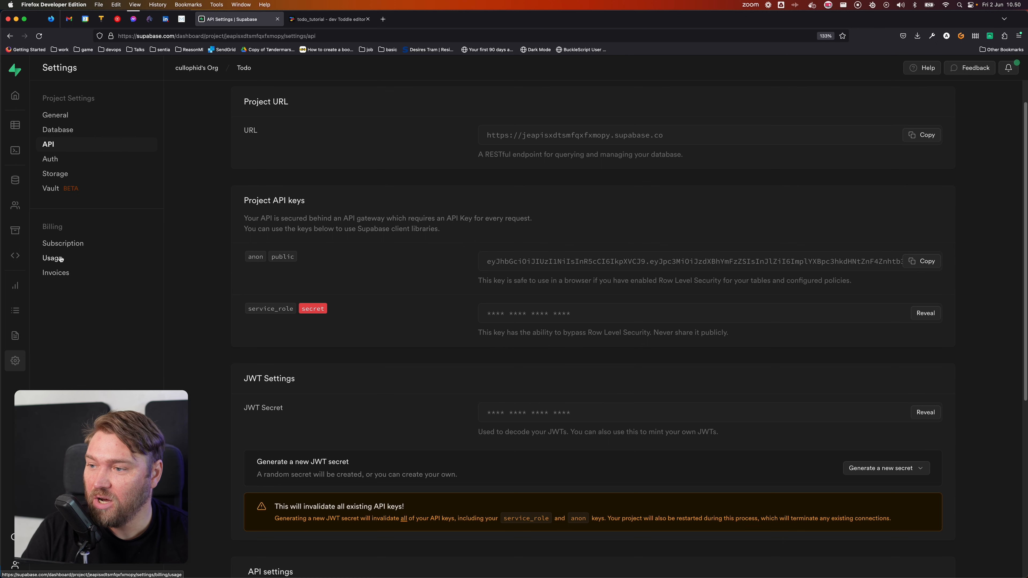
Step: Switch back to the todo_tutorial Toddle tab with the Edit API request dialog
click(323, 21)
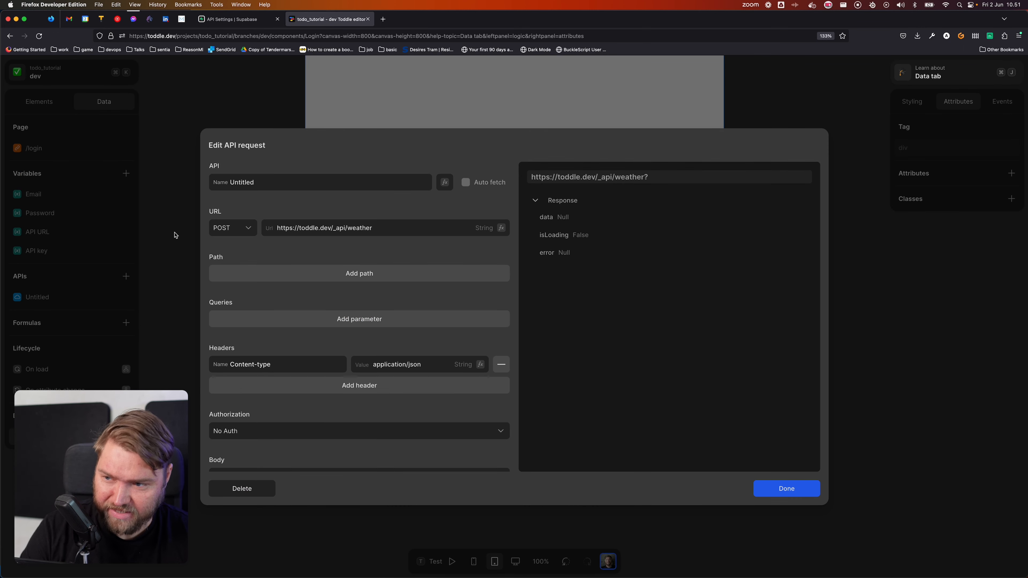
Step: Set the request's base URL to the API URL variable via a formula
click(502, 228)
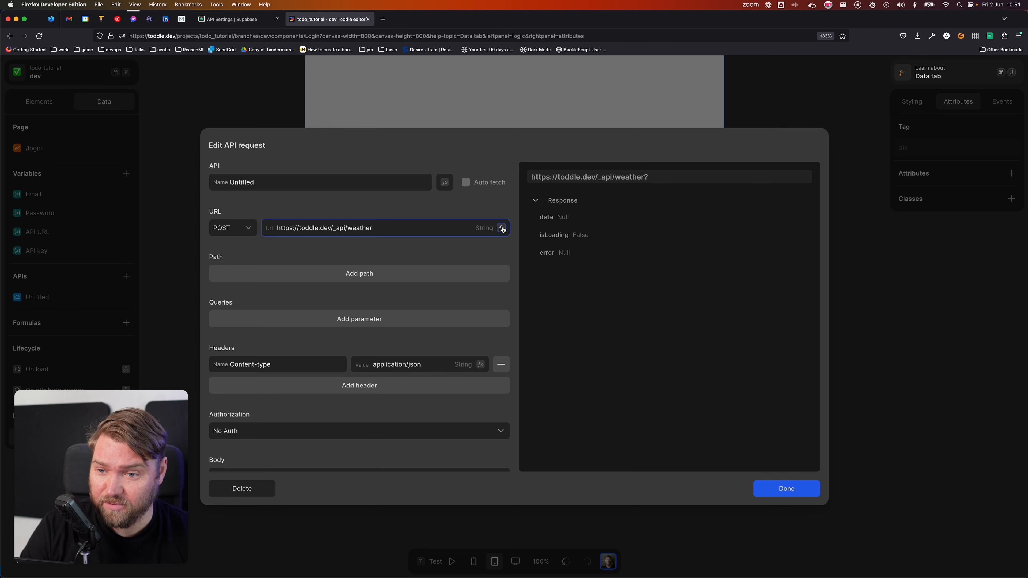
click(391, 373)
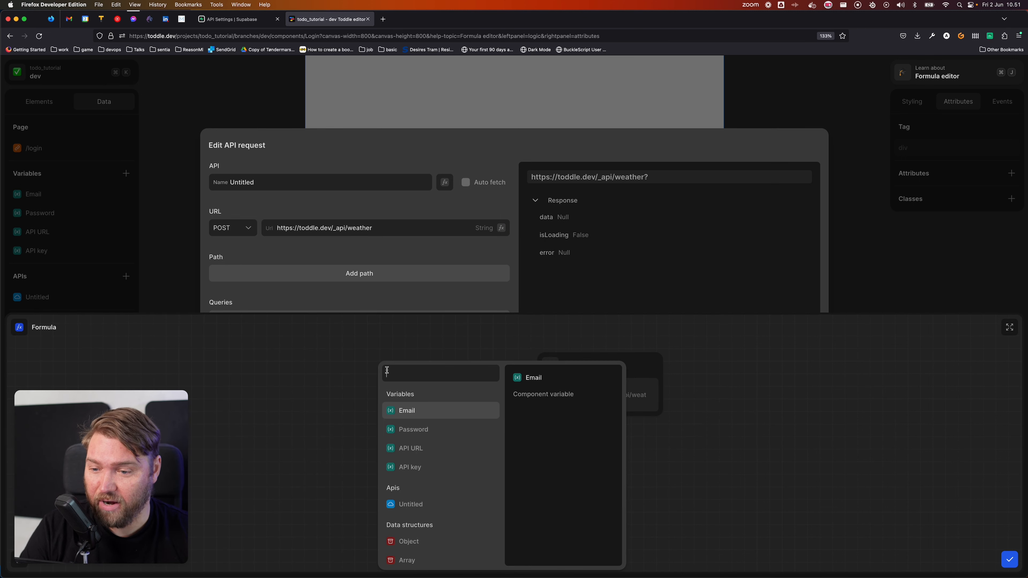
click(429, 453)
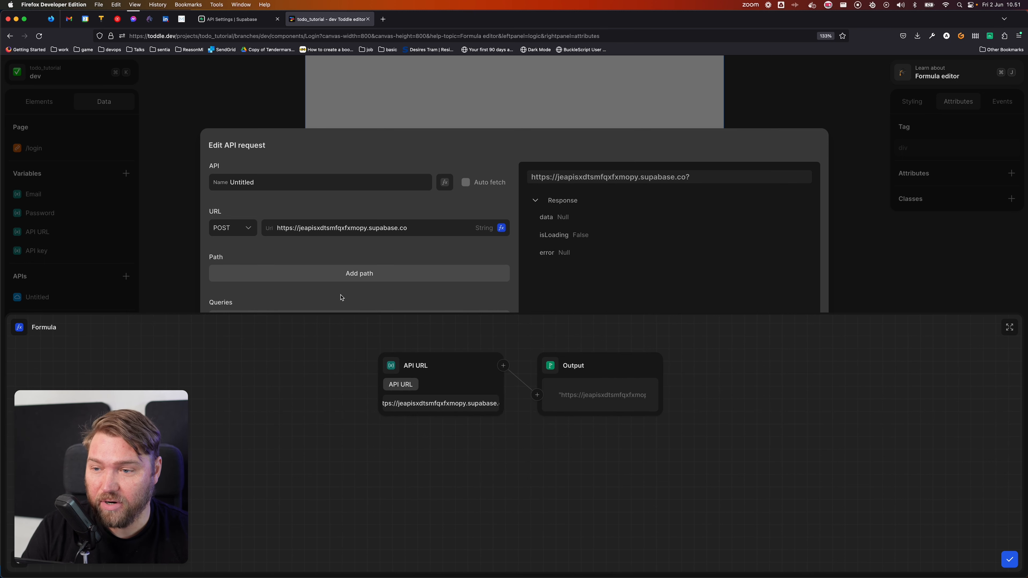
Step: Add the URL path auth/v1/token and rename the API to Login
click(356, 273)
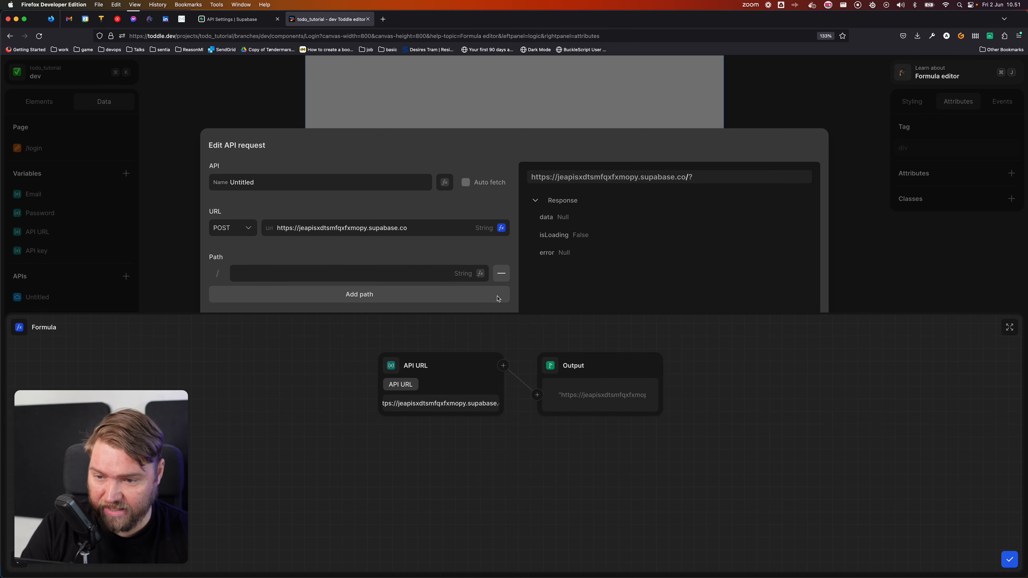
key(Escape)
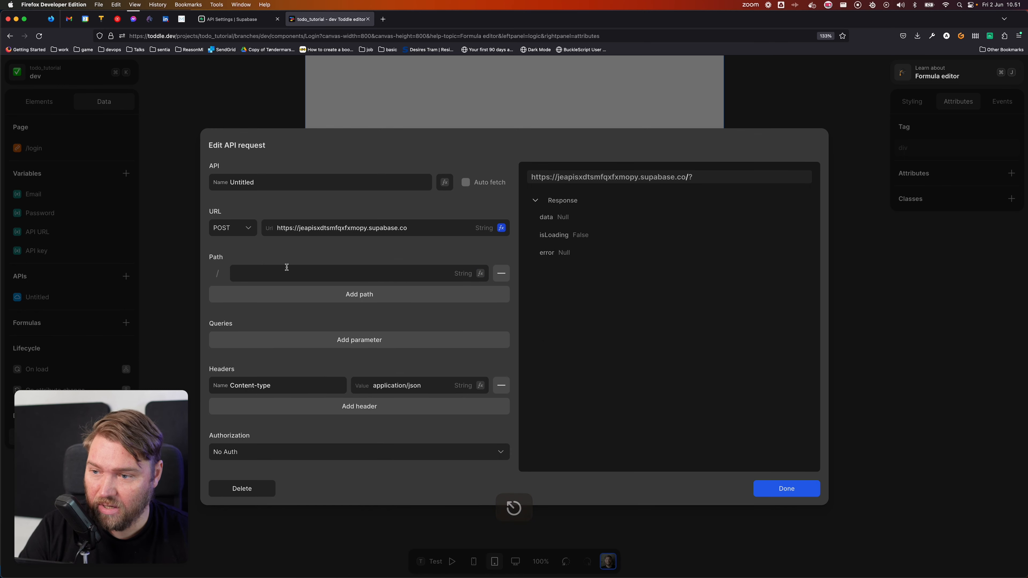
click(286, 267)
text(auth)
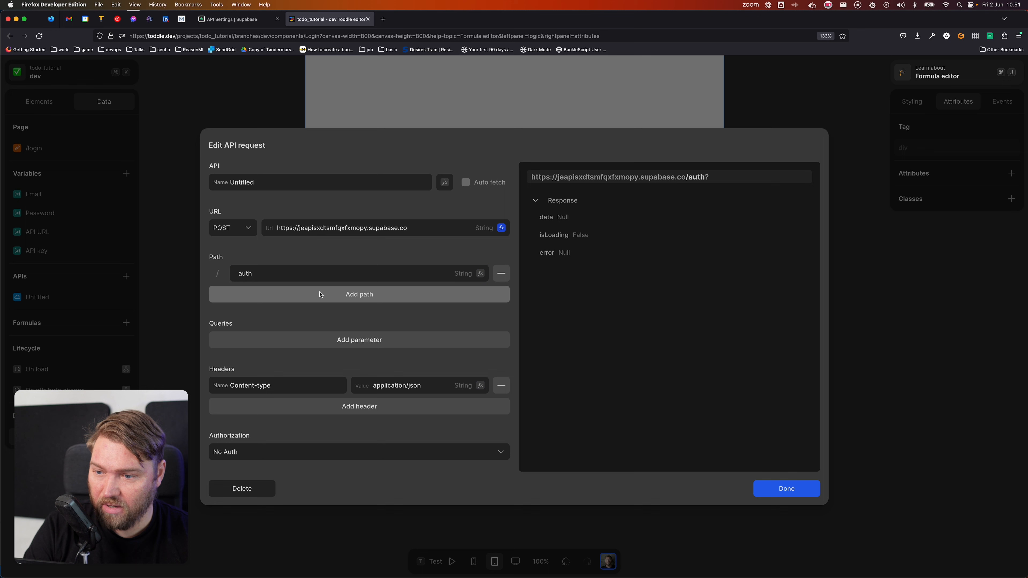
click(295, 297)
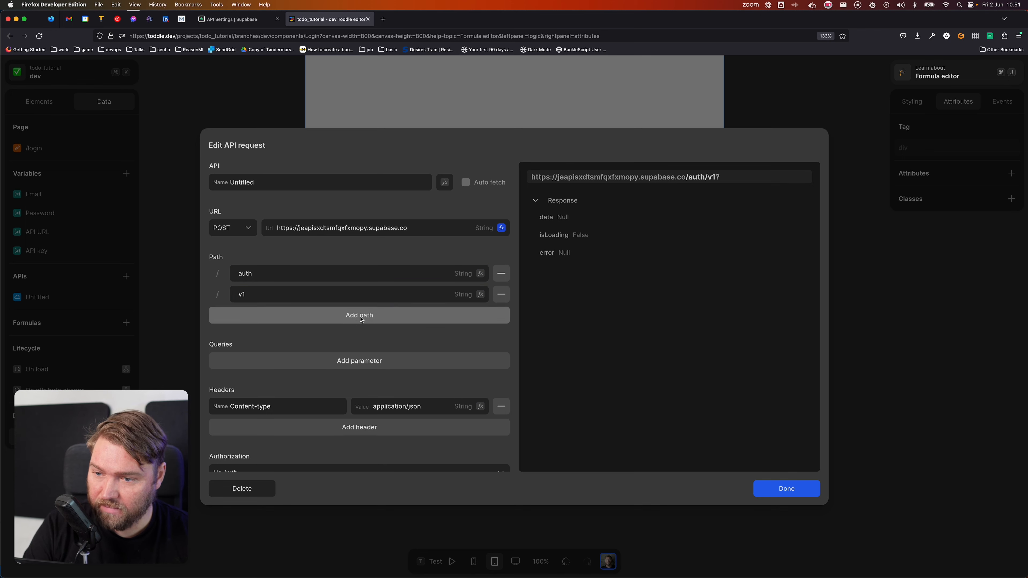
click(292, 316)
text(token)
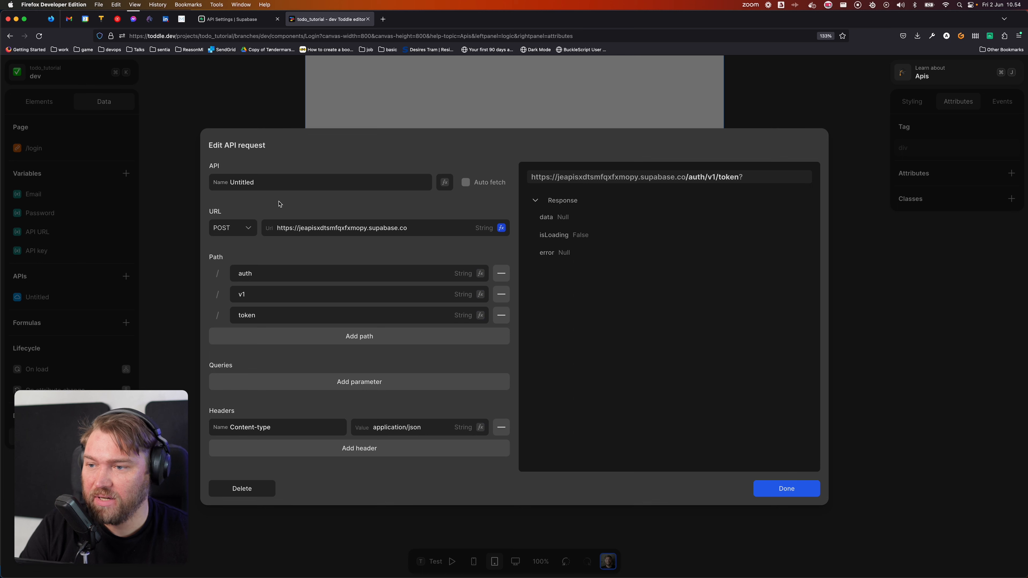
double_click(267, 182)
text(Login)
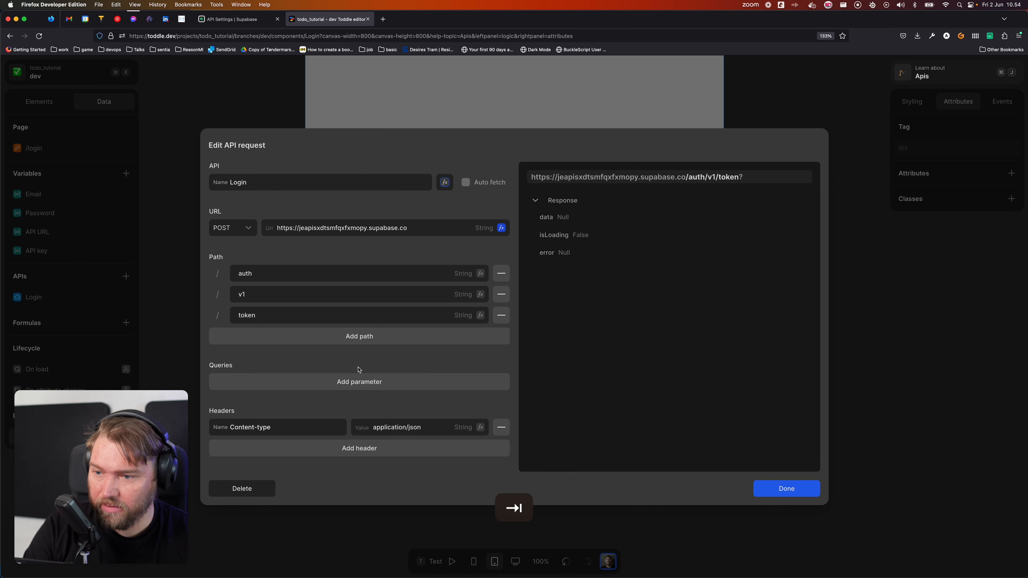
Step: Add query parameter grant_type with value password to the Login request
click(331, 381)
double_click(301, 380)
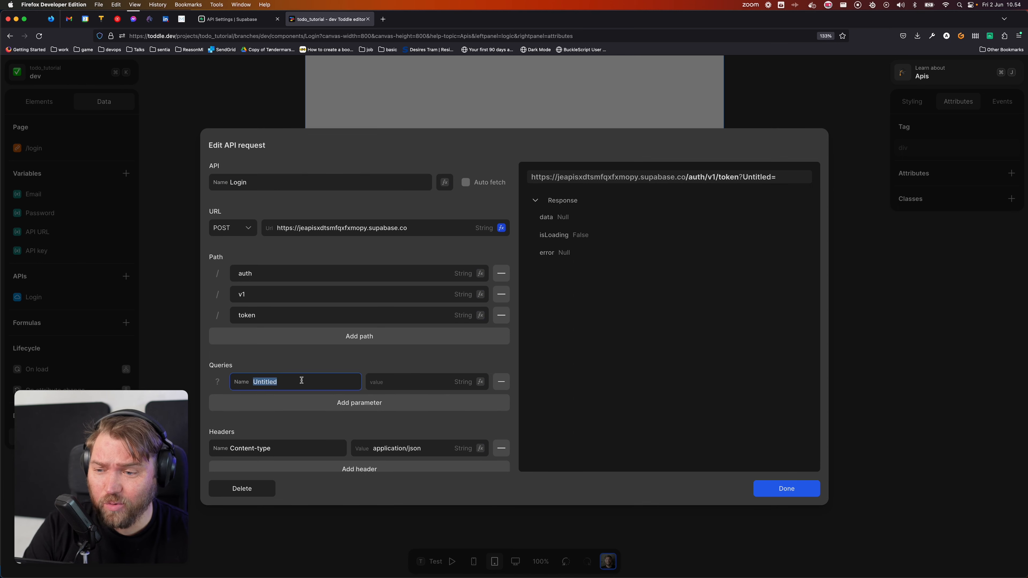
text(grant)
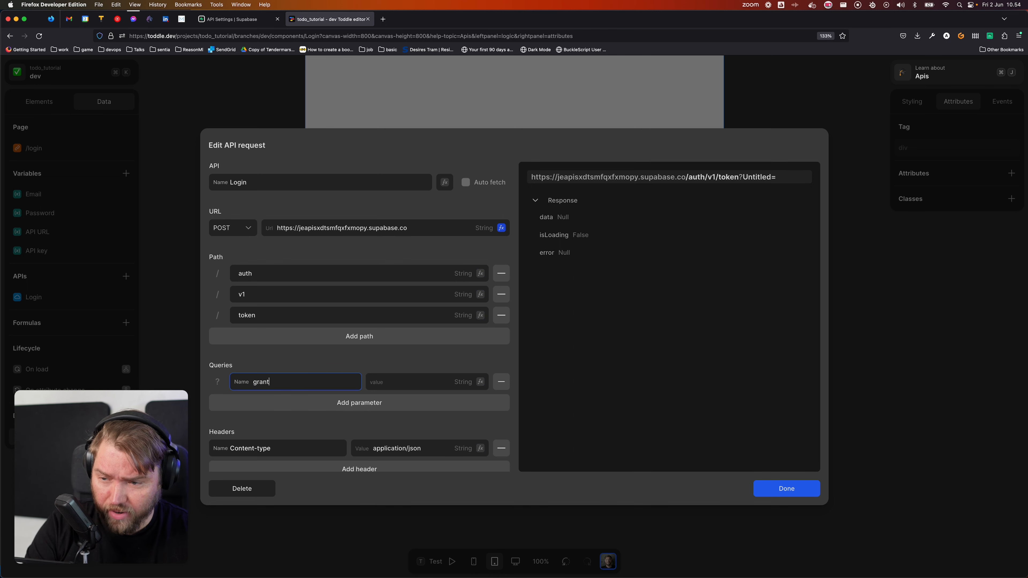
text(_type)
key(Tab)
text(passwro)
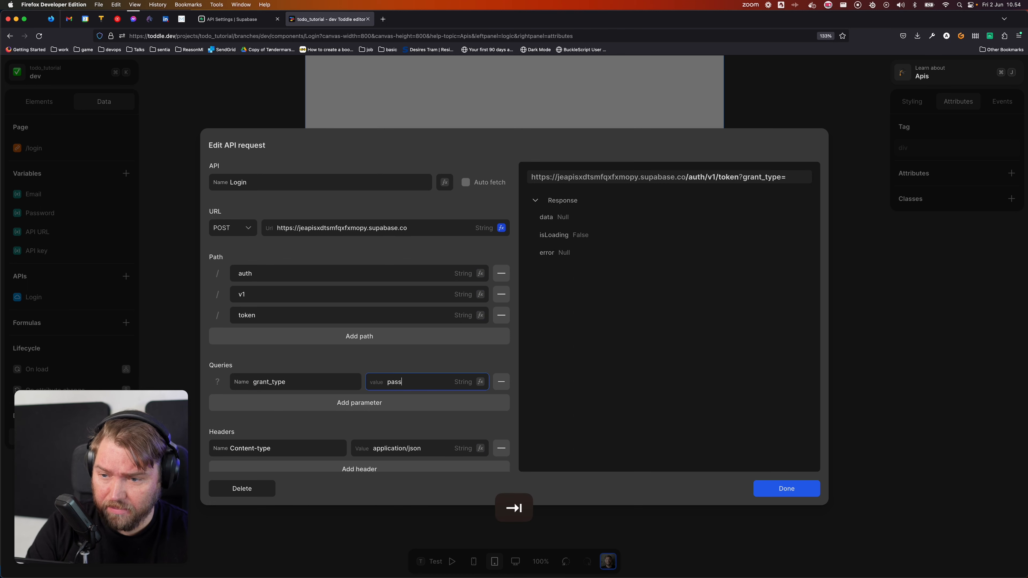
key(BackSpace)
key(BackSpace)
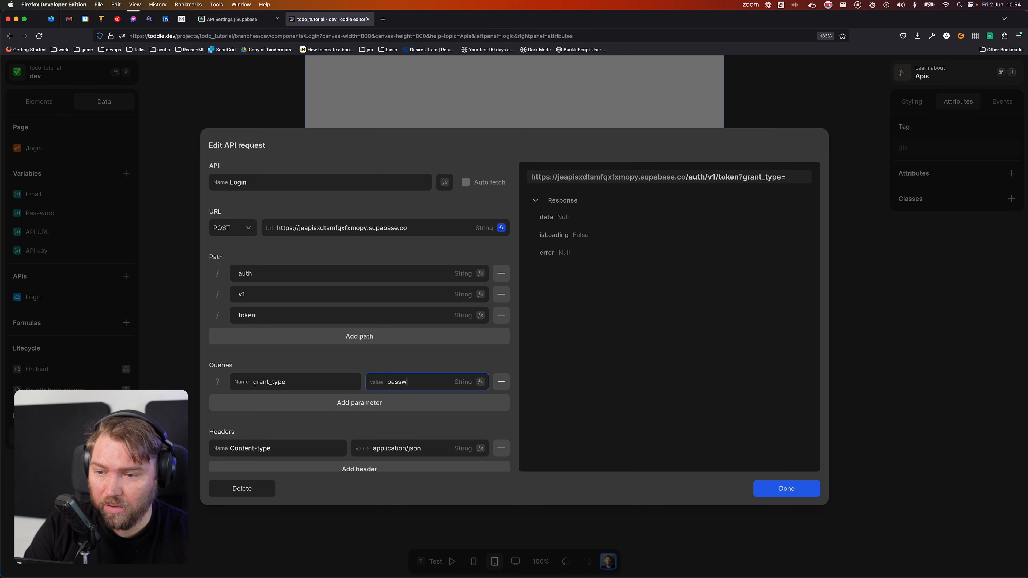
text(ord)
key(Tab)
click(349, 360)
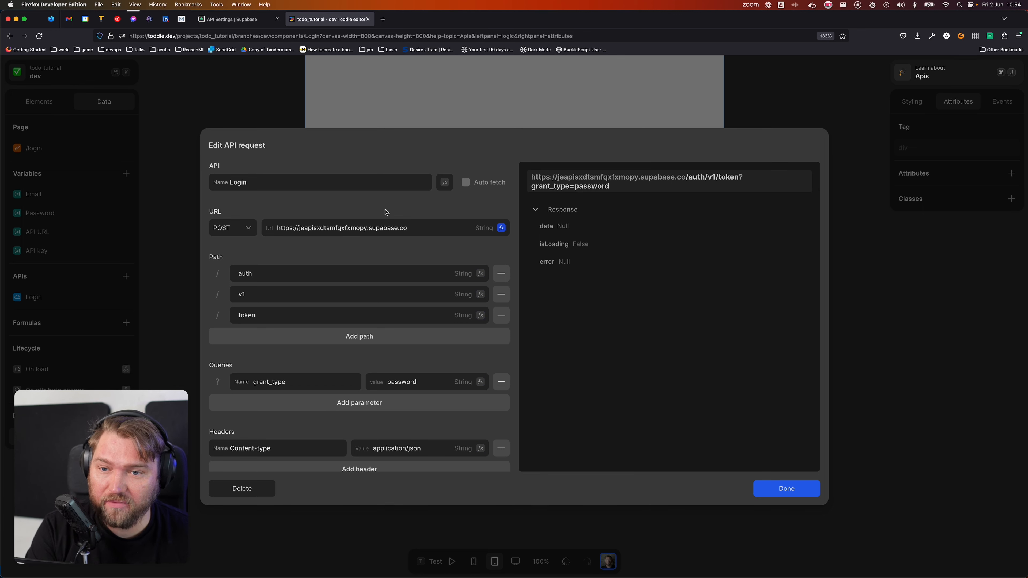
scroll(370, 286, down, 1)
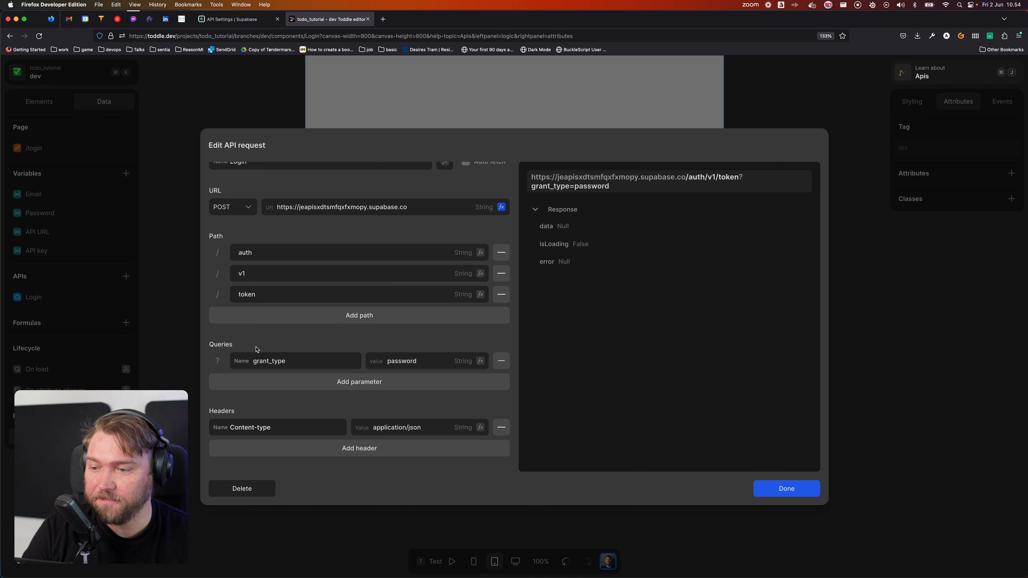
scroll(257, 344, down, 3)
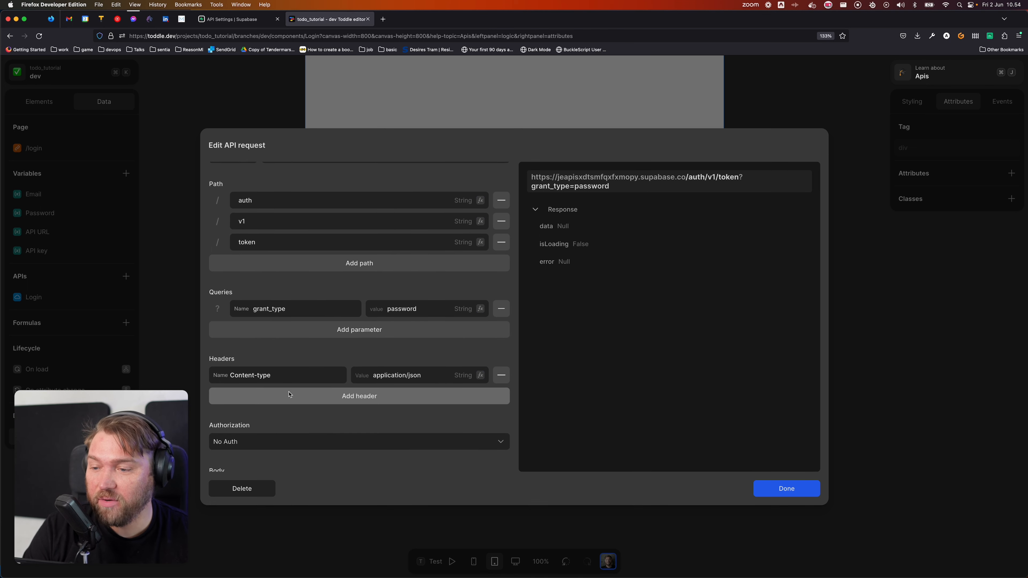
Step: Add an apiKey request header whose value comes from the API key variable
scroll(334, 354, down, 5)
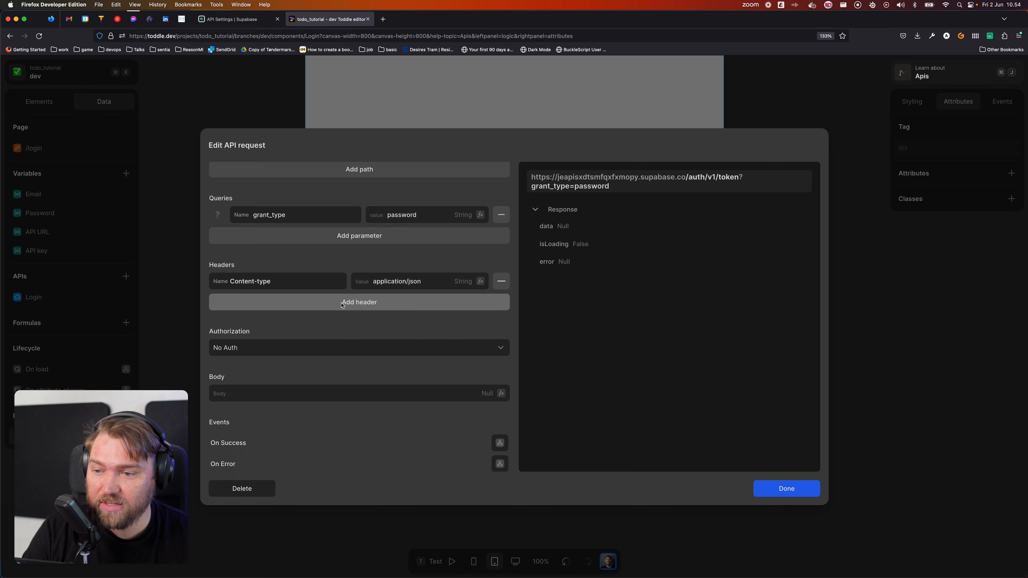
click(293, 304)
click(322, 304)
text(ap)
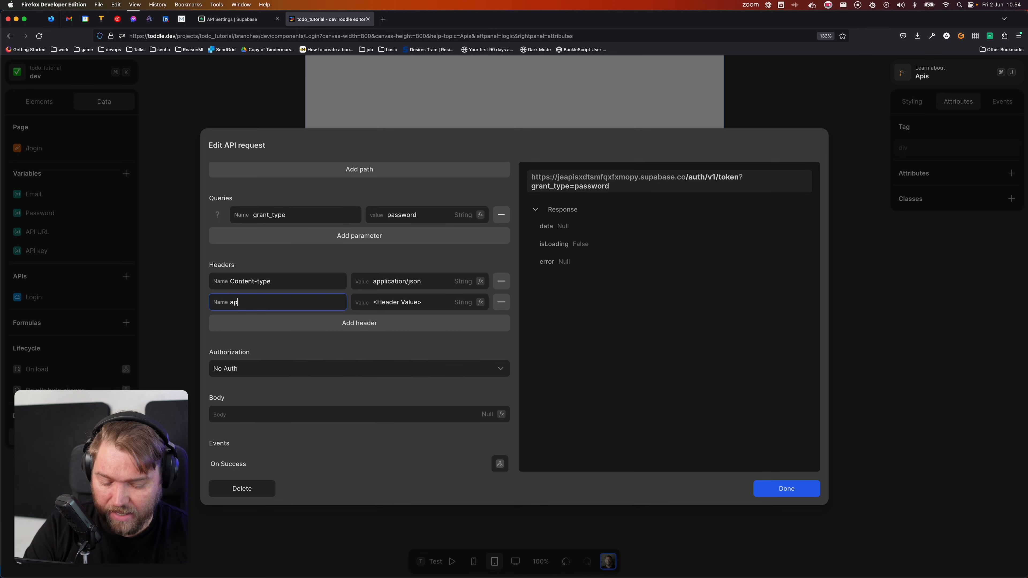
text(iKey)
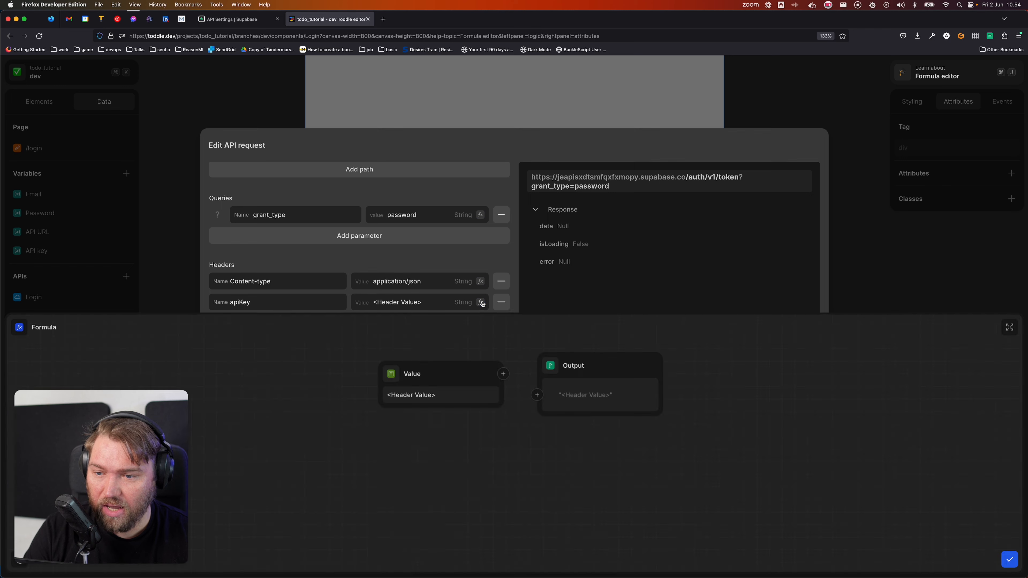
click(480, 302)
click(391, 373)
click(435, 467)
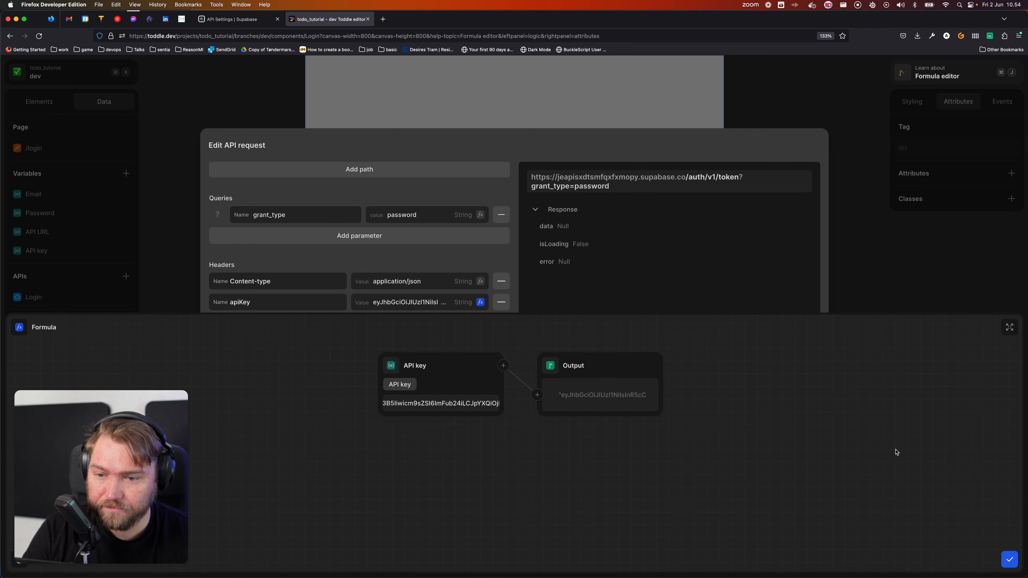
click(1009, 560)
scroll(371, 355, down, 1)
scroll(371, 355, up, 3)
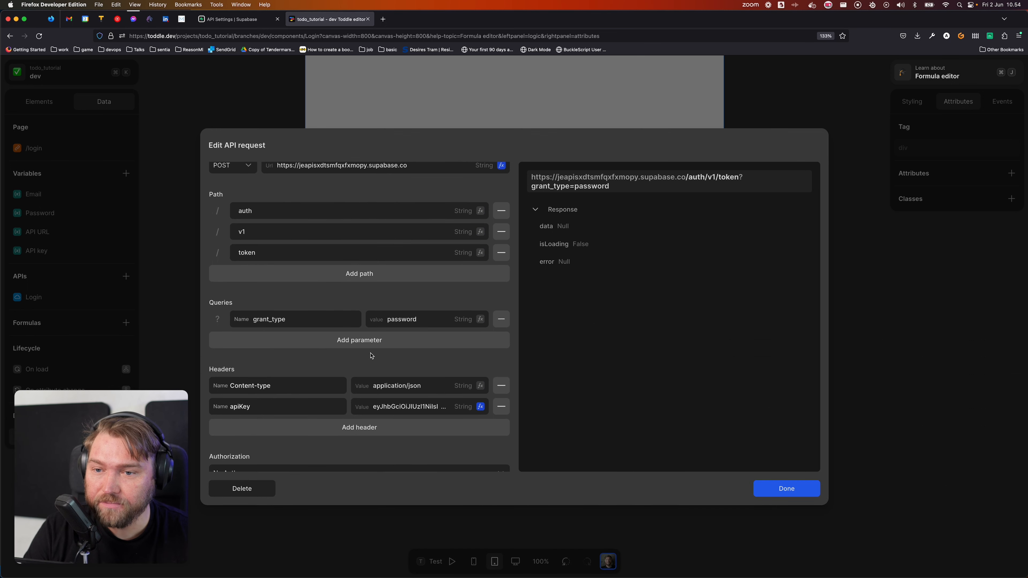
scroll(386, 342, up, 2)
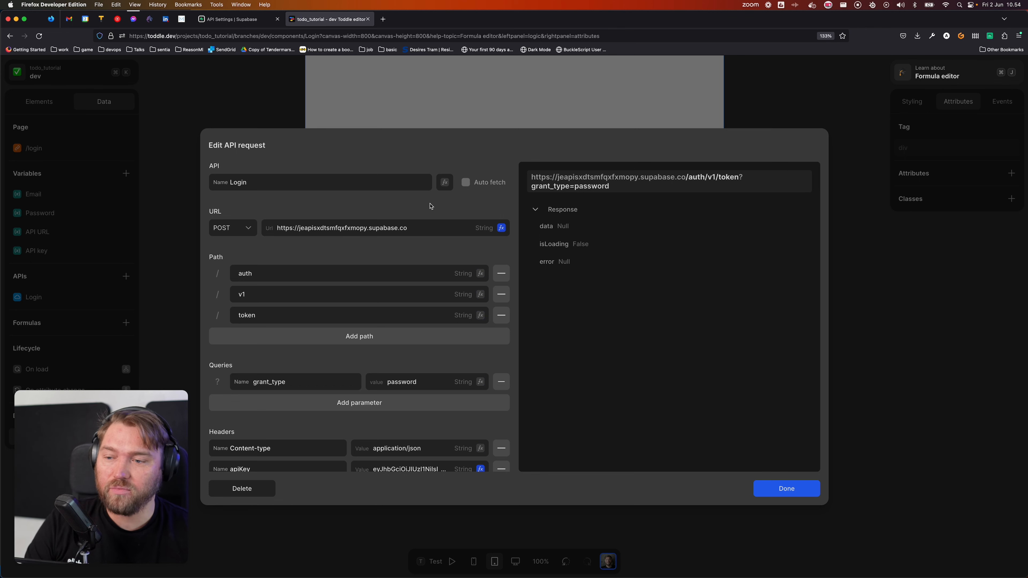
scroll(413, 353, down, 5)
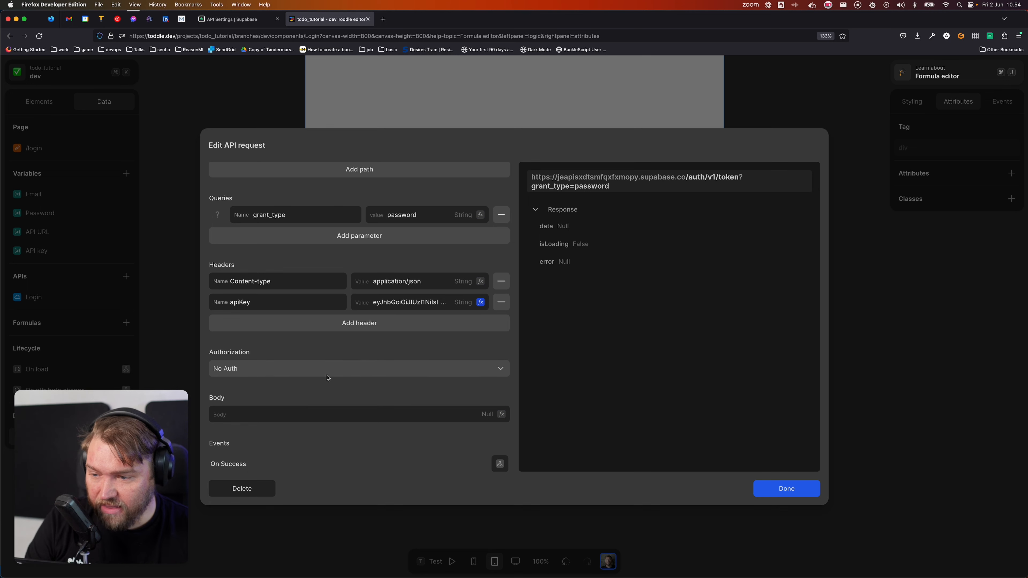
Step: Make the request body an Object with an email key fed by the Email variable
click(502, 415)
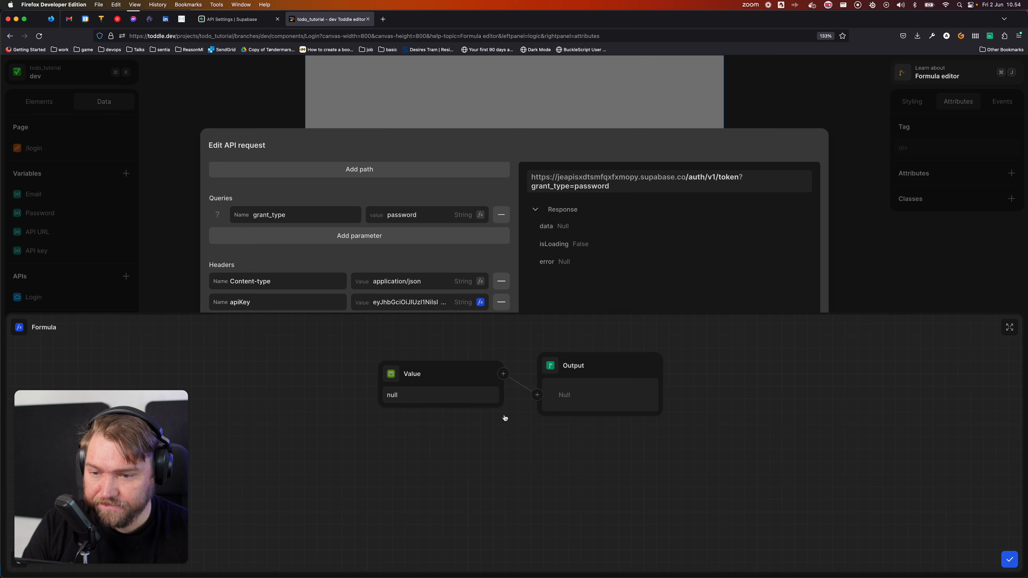
click(393, 378)
text(obj)
key(Return)
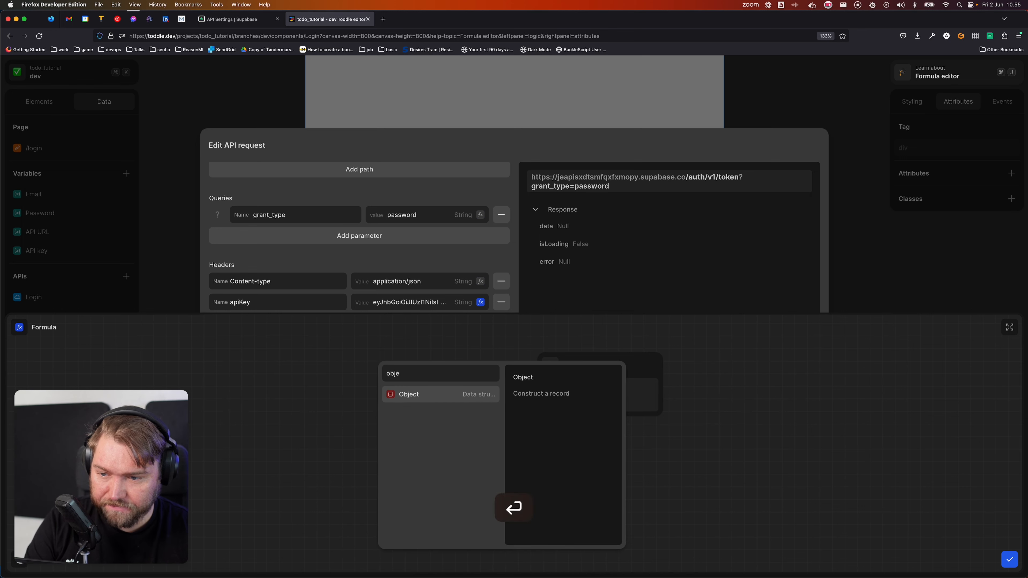
click(490, 394)
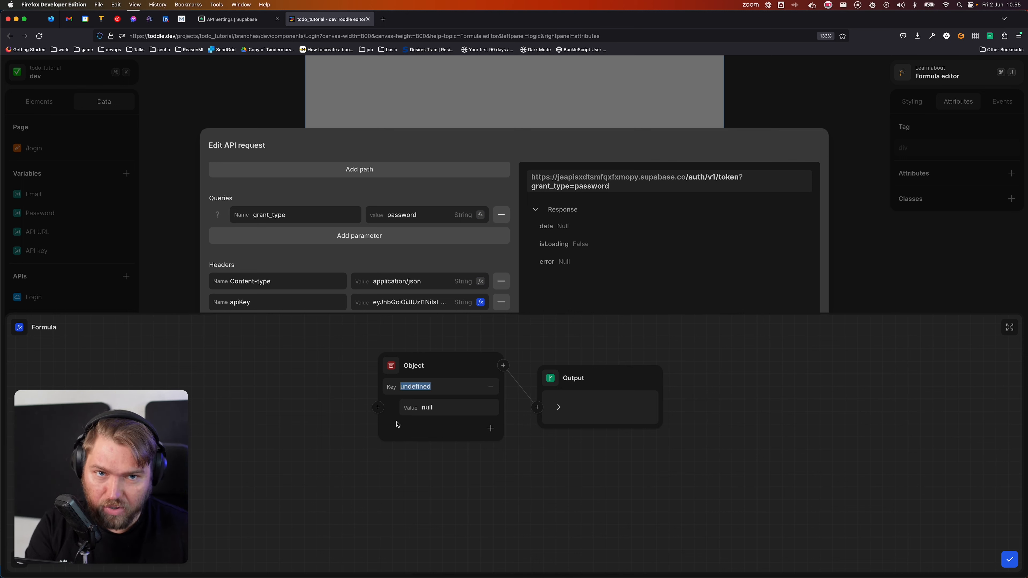
text(email)
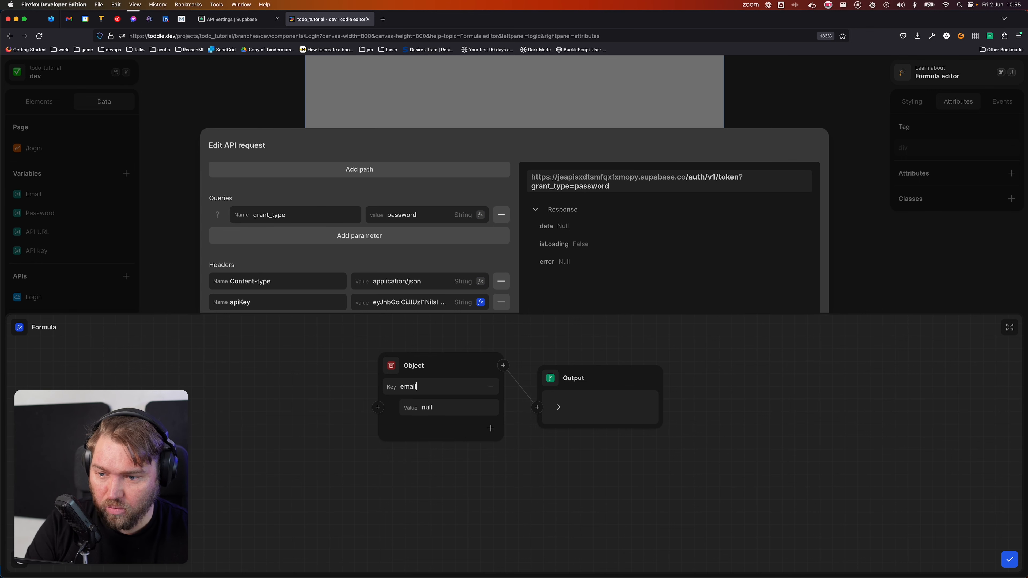
click(378, 408)
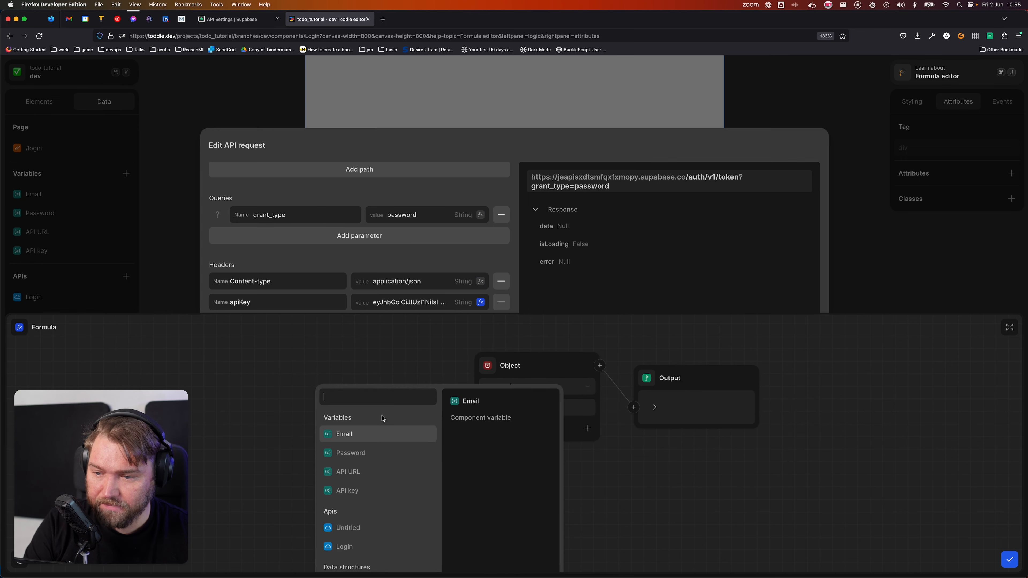
click(374, 434)
Step: Add a password key fed by the Password variable, then confirm the body and request
click(571, 431)
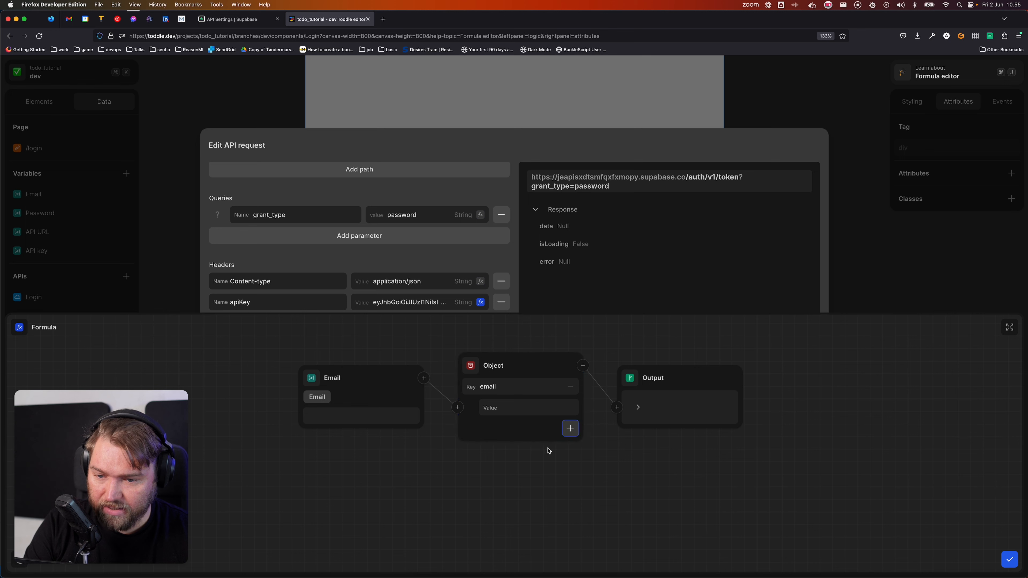
text(paswr)
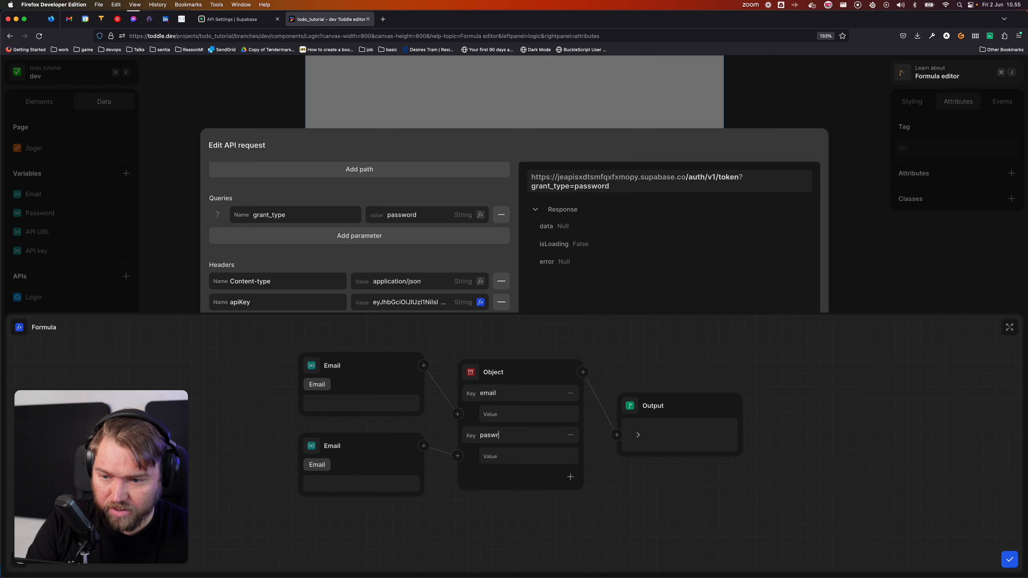
text(ord)
key(BackSpace)
key(BackSpace)
key(BackSpace)
key(BackSpace)
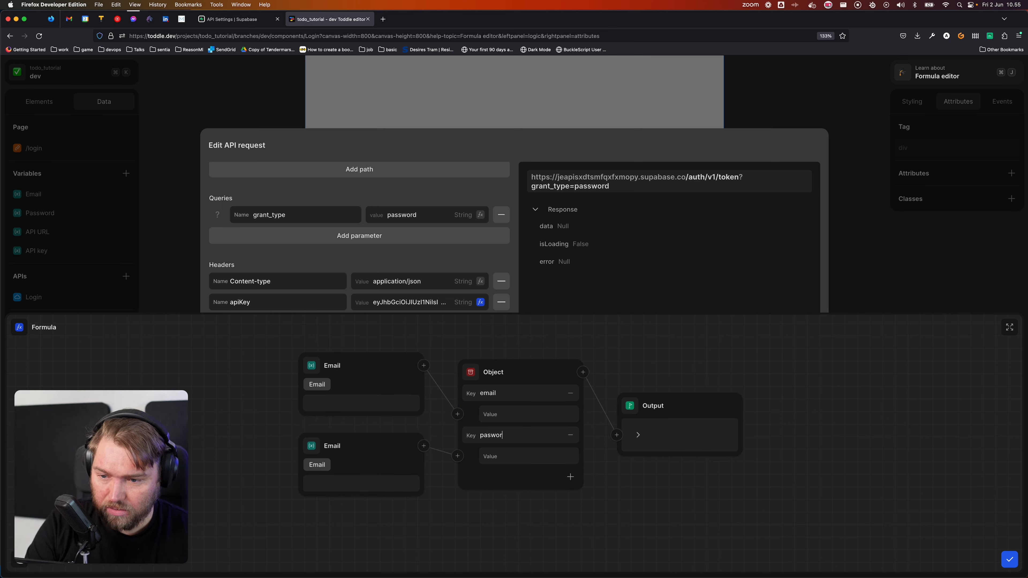
text(sword)
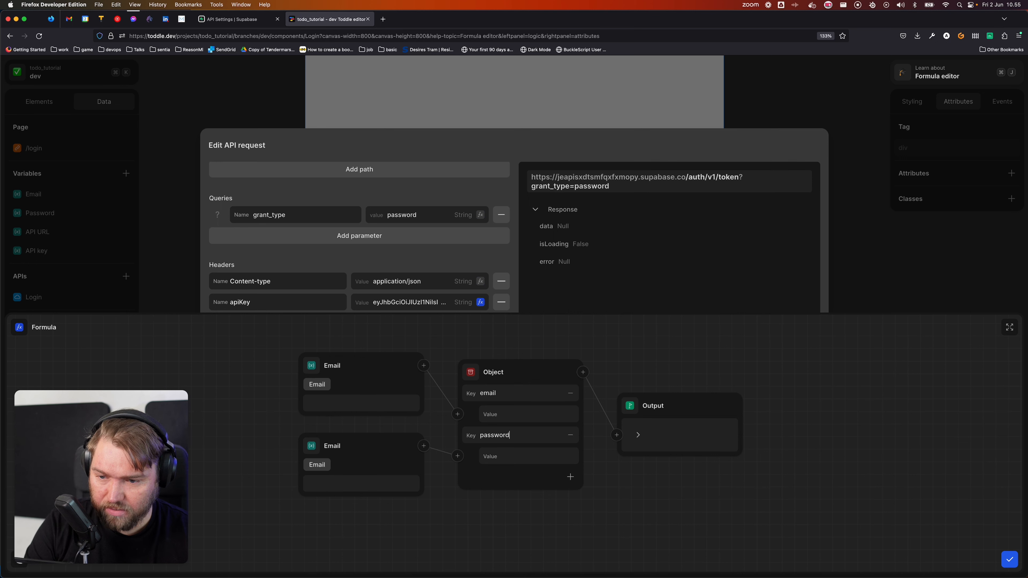
click(301, 445)
click(311, 445)
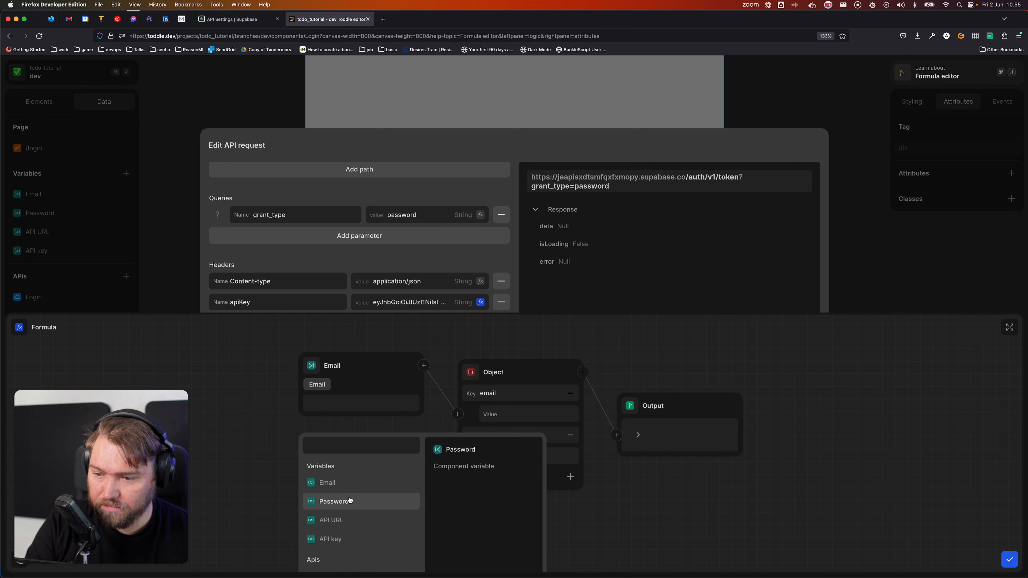
click(323, 501)
scroll(635, 509, down, 1)
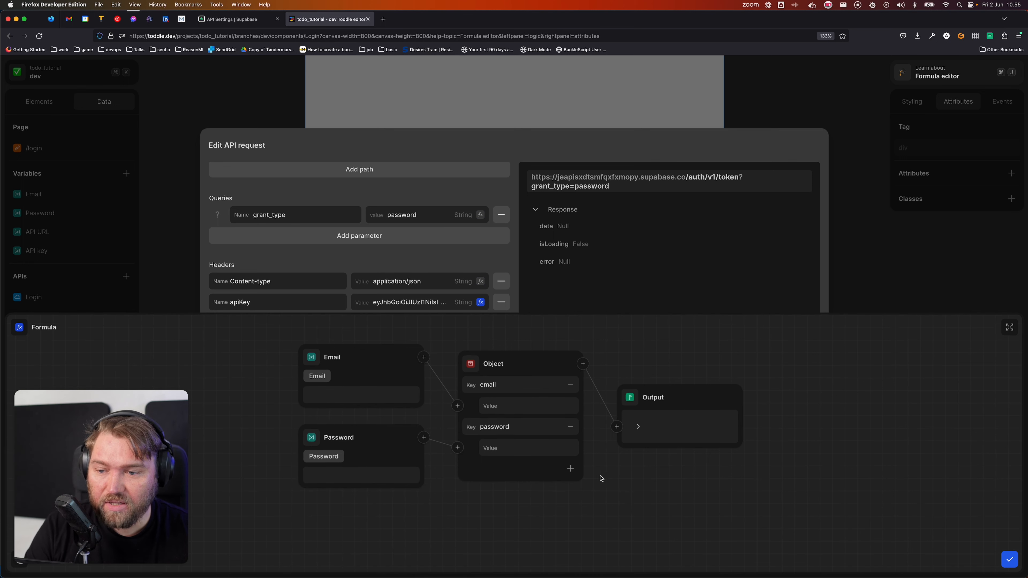
click(638, 426)
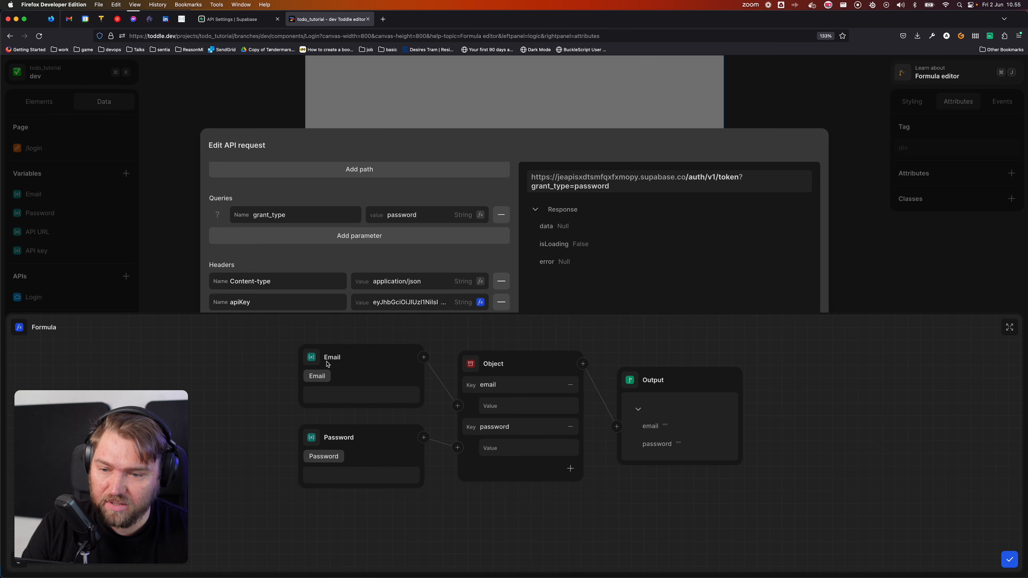
click(1009, 559)
click(854, 350)
click(454, 362)
Step: In test mode, fill the login form with a test email and password, then exit
key(t)
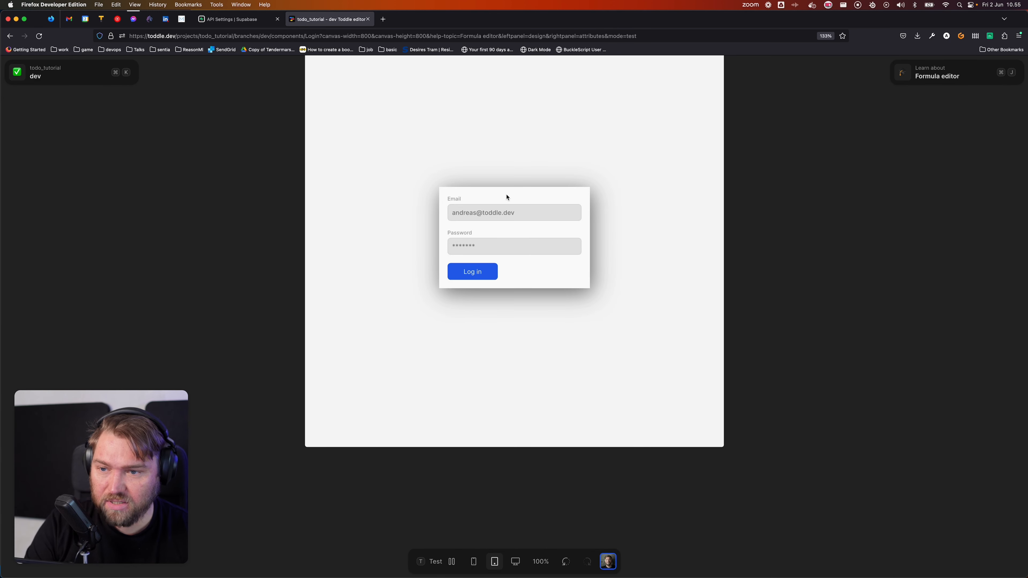
click(522, 212)
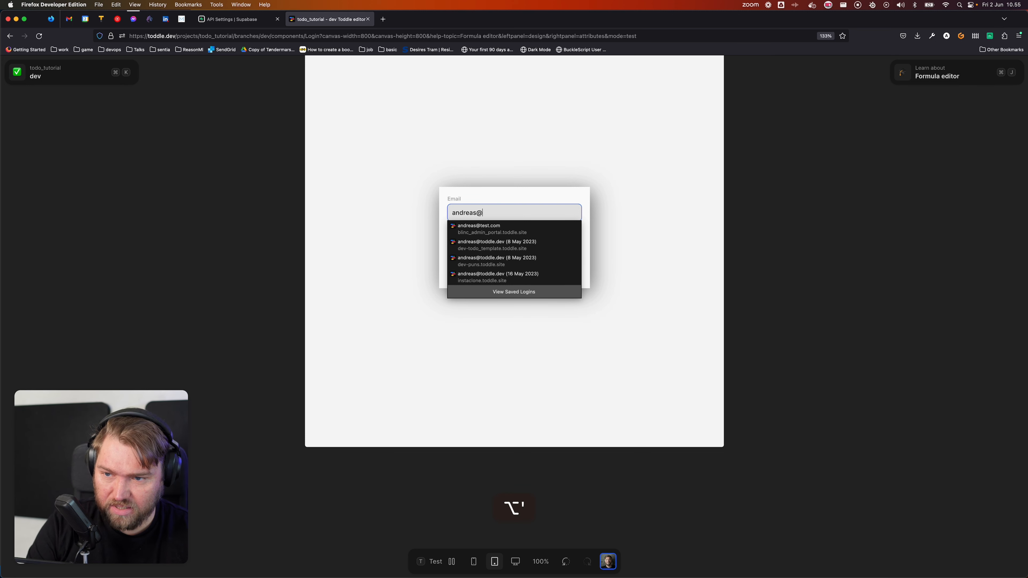
key(Tab)
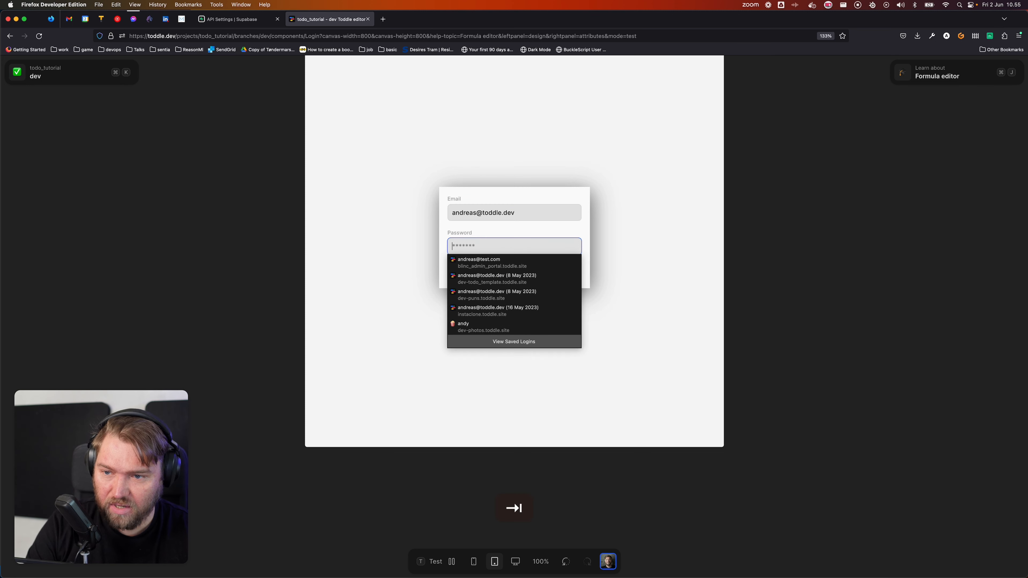
text(••••••••)
click(612, 374)
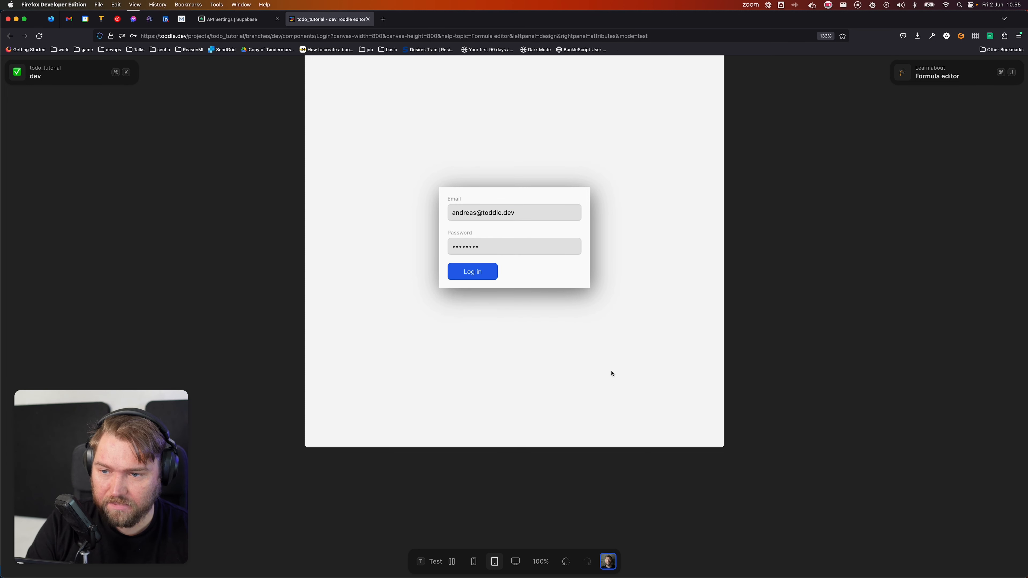
key(t)
Step: Reopen the Login API request and check its Body formula holds email and password
click(104, 101)
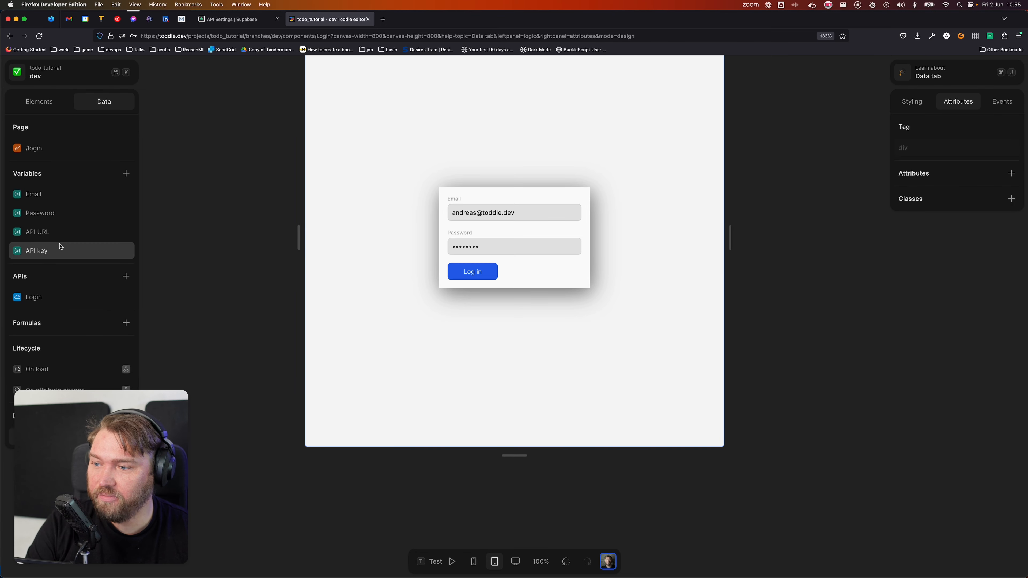
click(59, 296)
scroll(435, 388, down, 5)
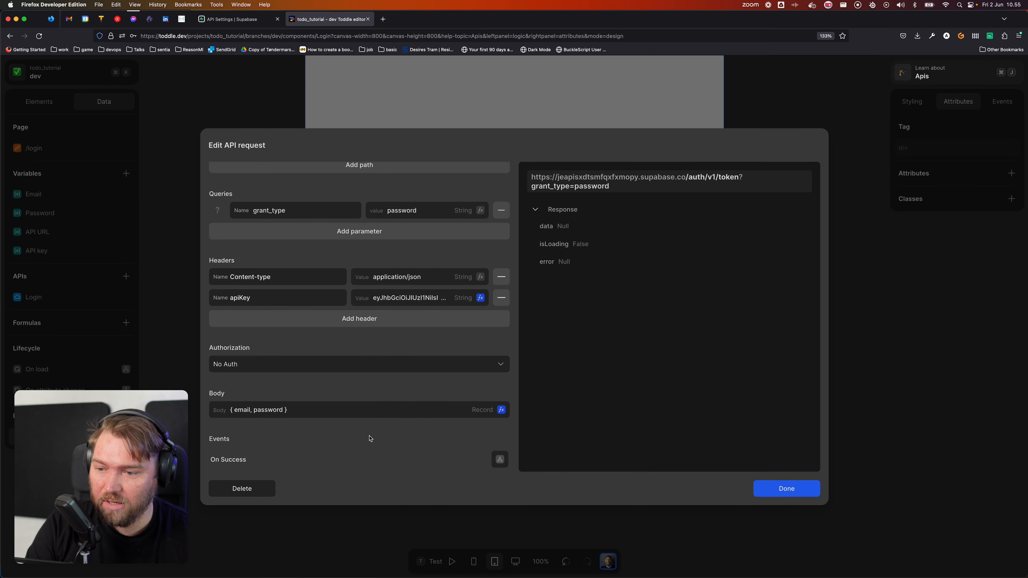
click(502, 347)
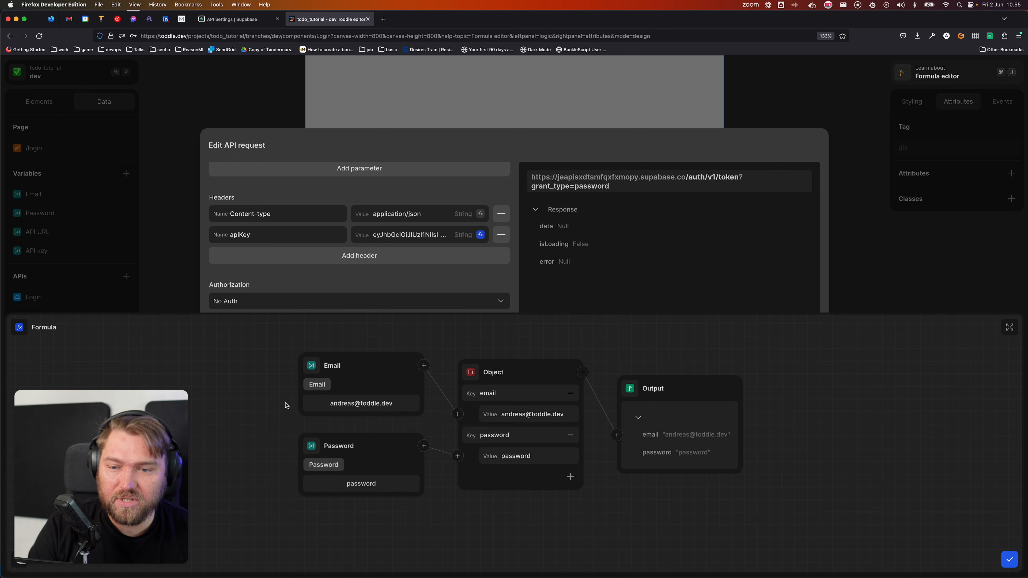
click(1009, 560)
scroll(432, 352, up, 3)
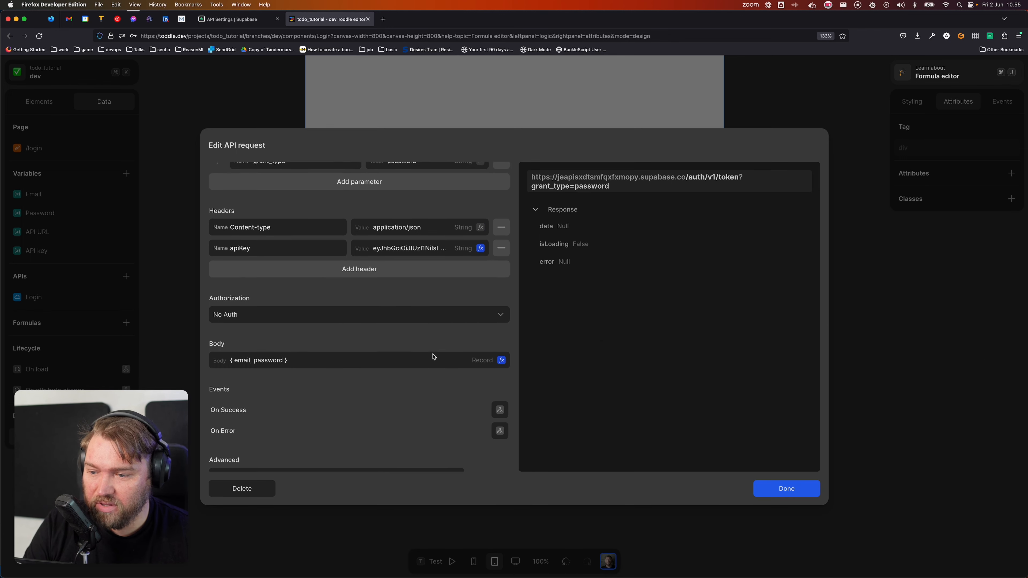
scroll(432, 354, down, 3)
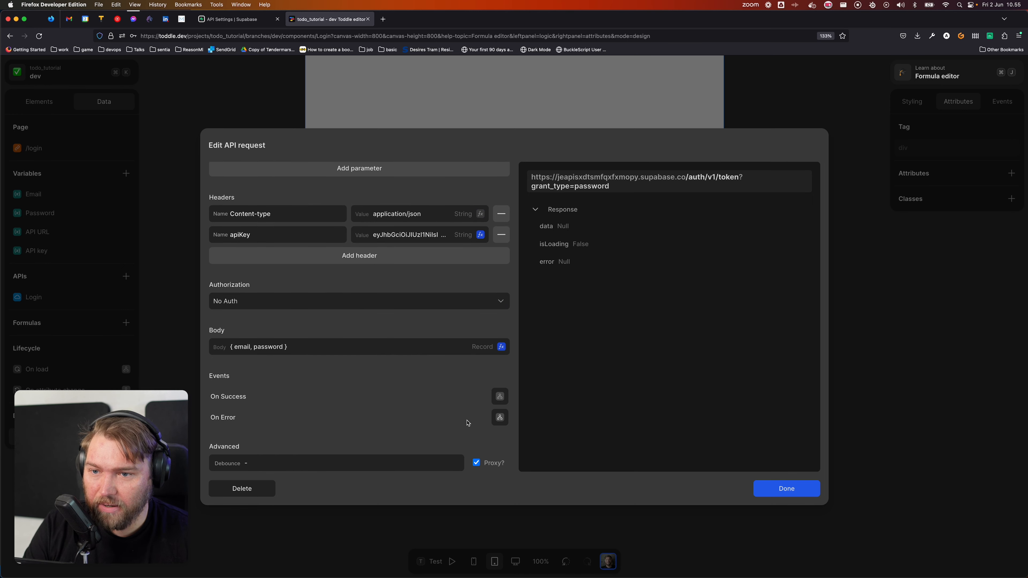
scroll(287, 425, up, 5)
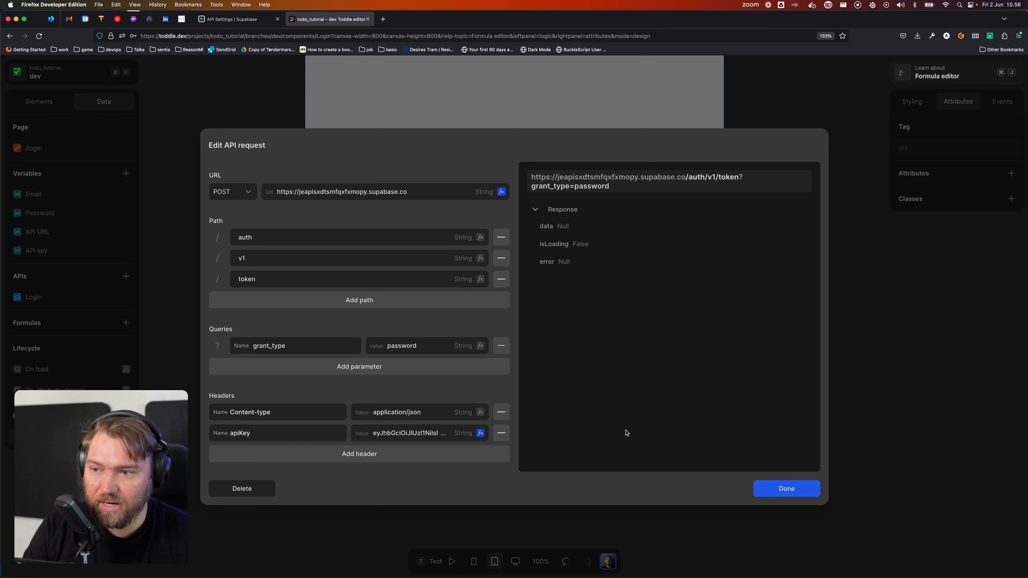
scroll(259, 299, up, 2)
scroll(323, 336, down, 5)
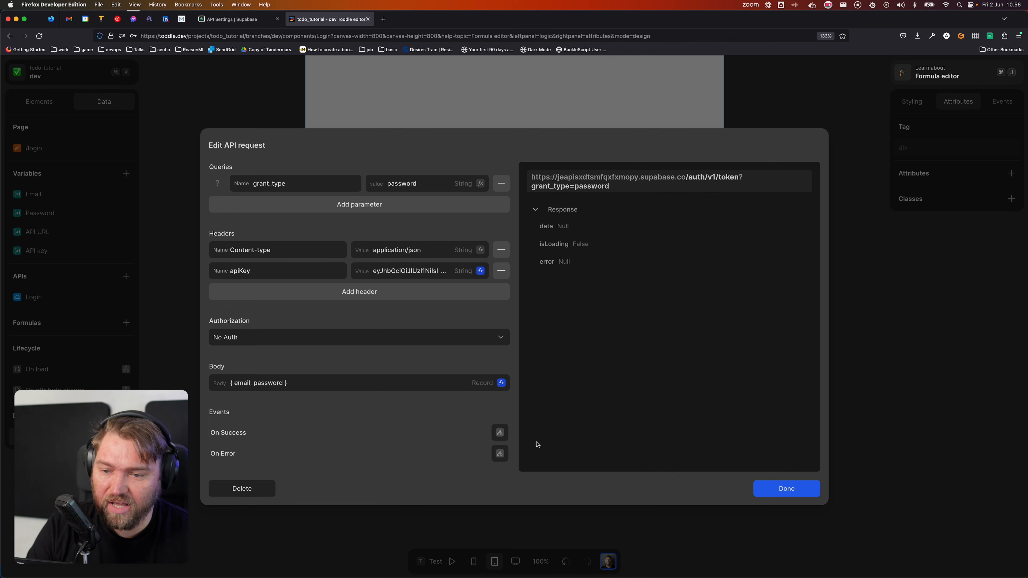
Step: Change the Log in button's type attribute from button to submit, then reselect the form
click(793, 489)
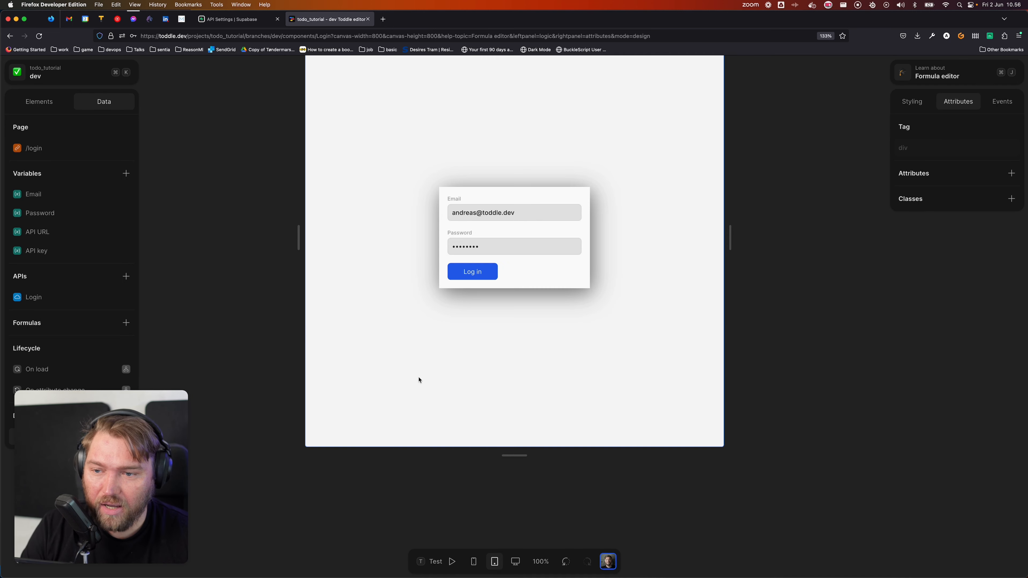
click(417, 377)
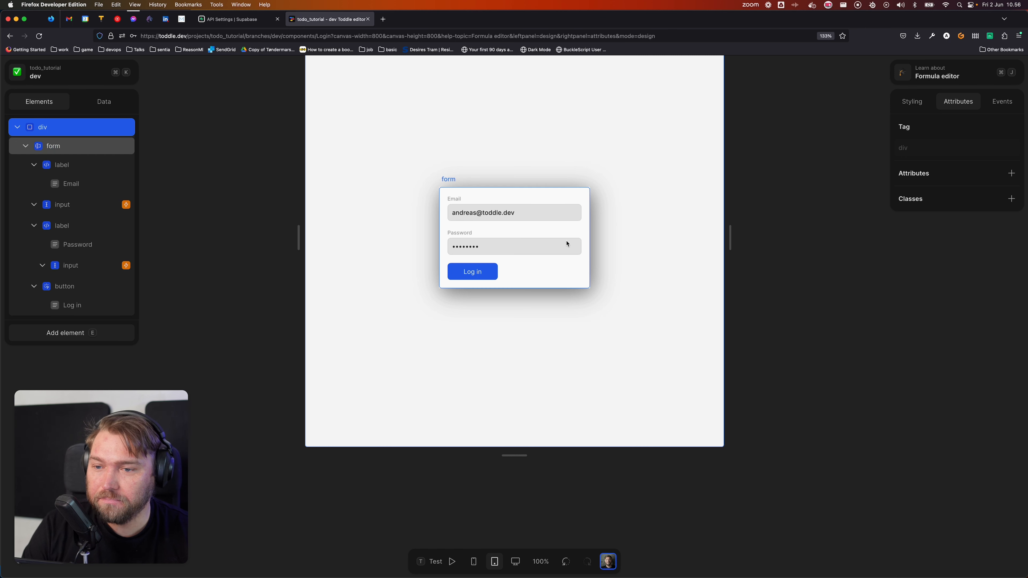
click(553, 279)
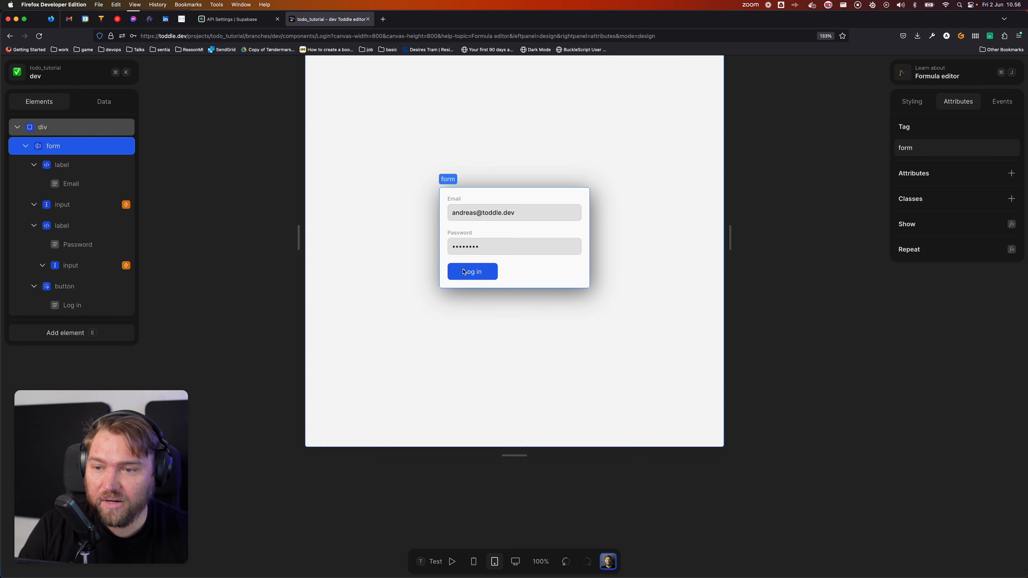
click(465, 277)
click(969, 219)
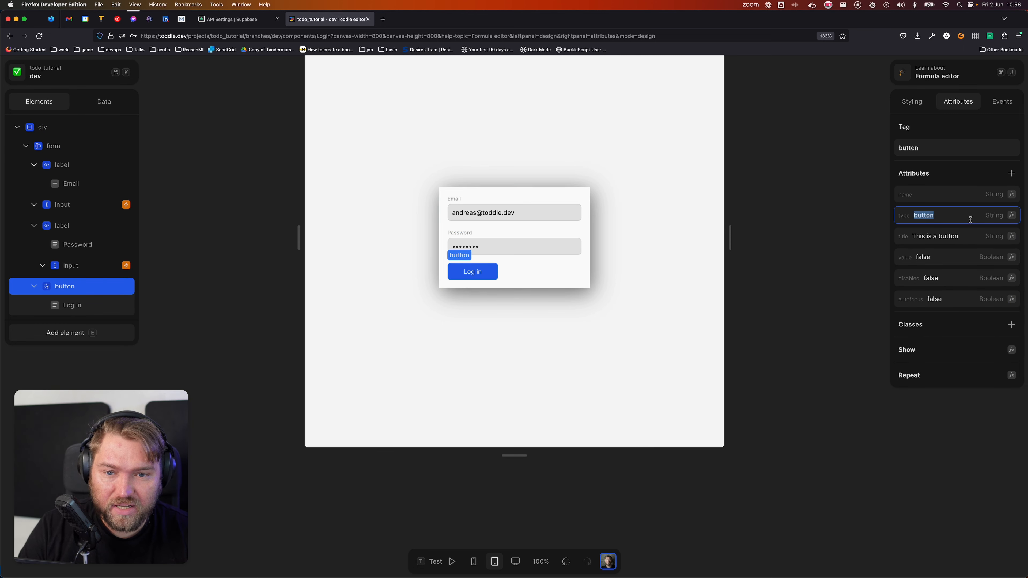
text(submit)
key(Tab)
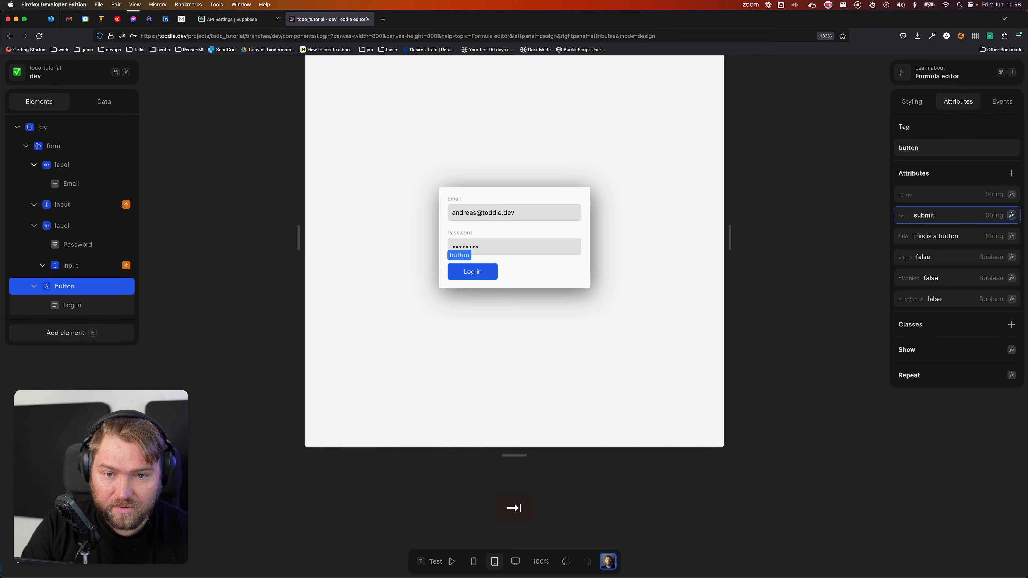
click(591, 134)
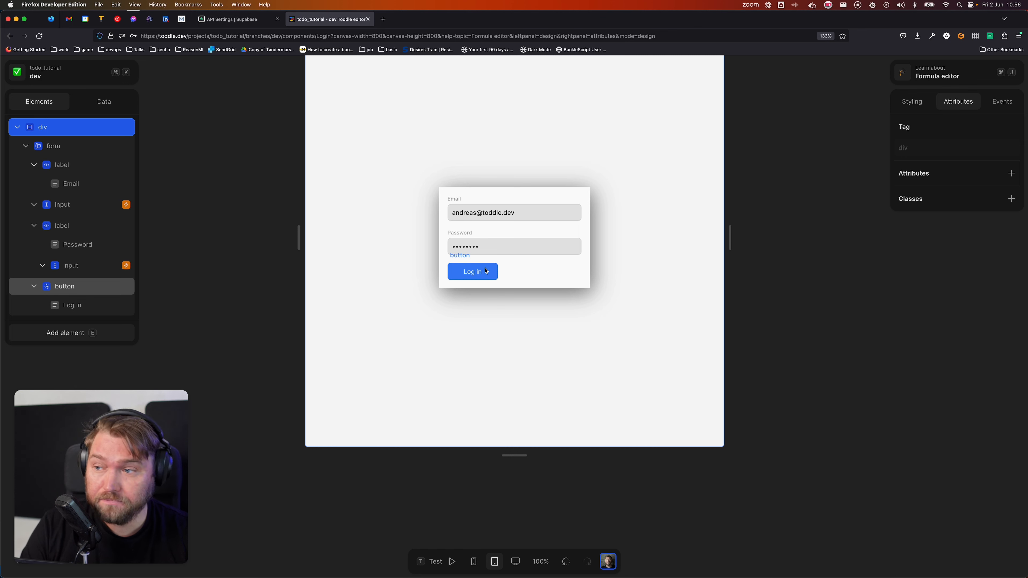
click(85, 146)
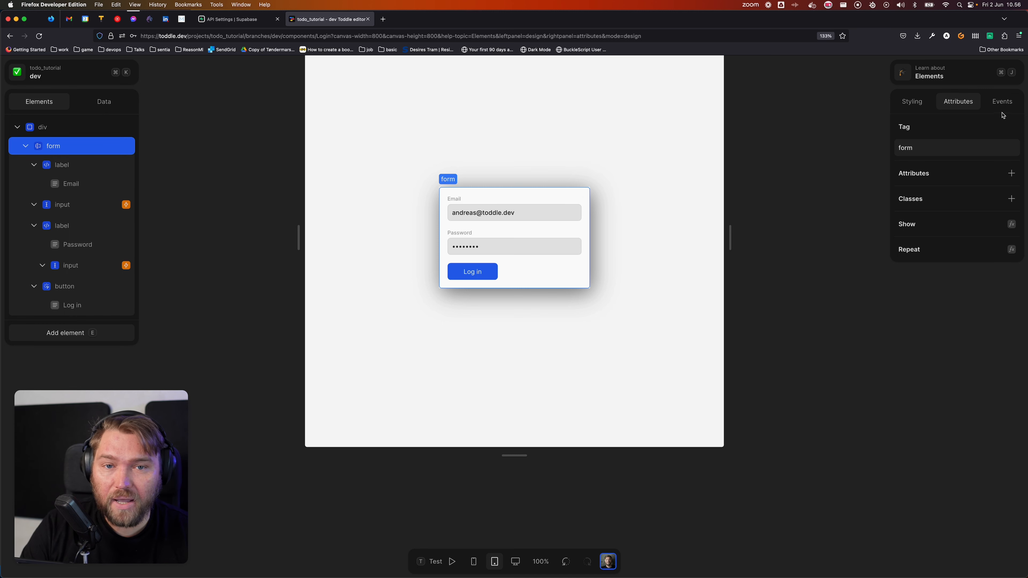
Step: Add a form submit event that runs Prevent Default, then Call: Login
click(1002, 101)
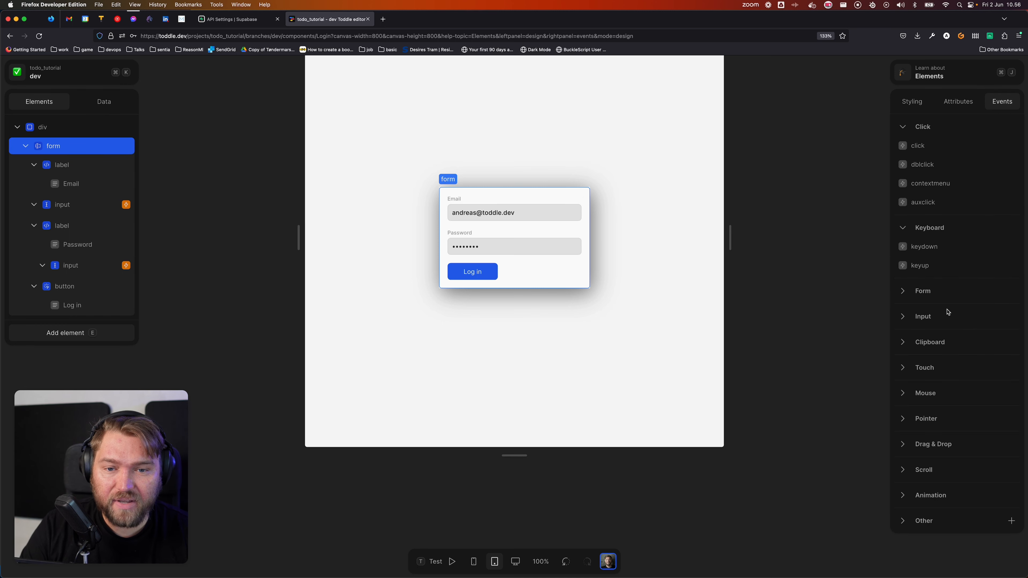
click(899, 291)
click(923, 315)
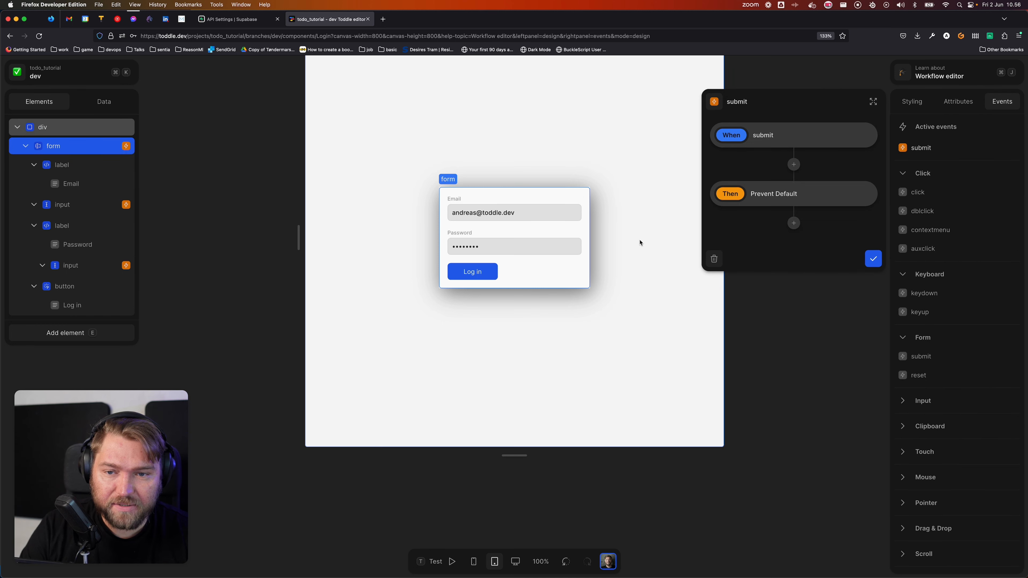
click(793, 224)
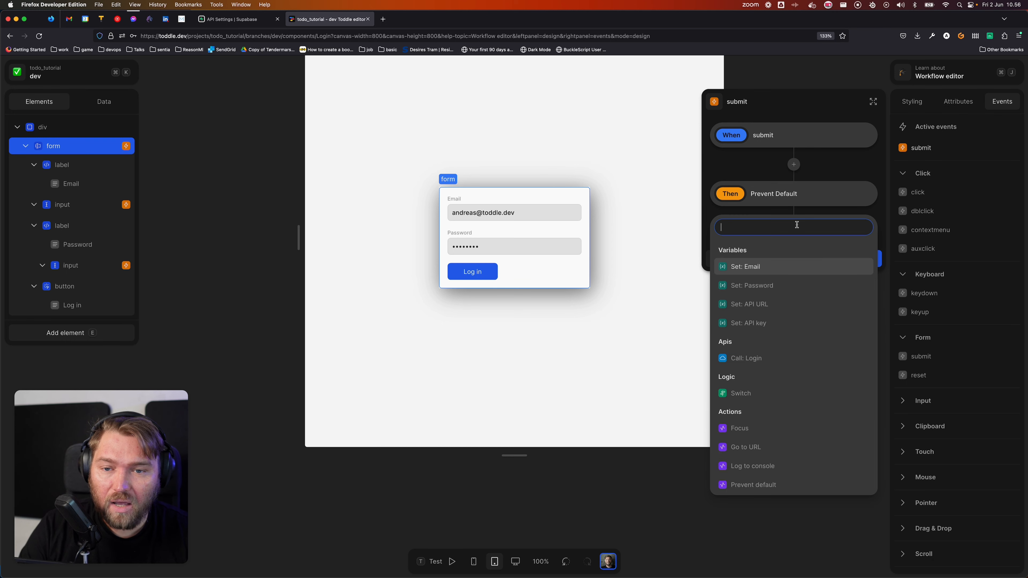
click(766, 362)
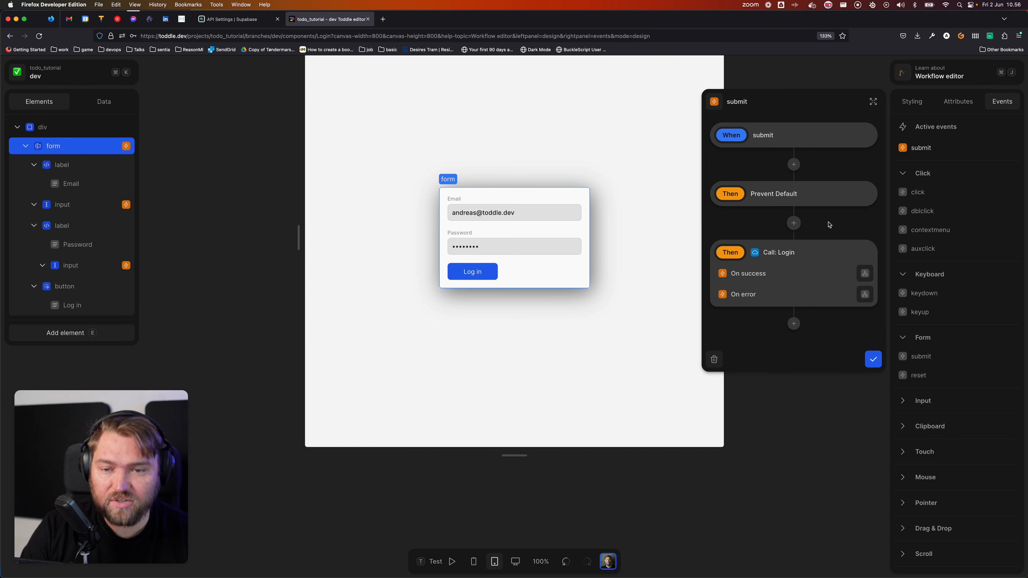
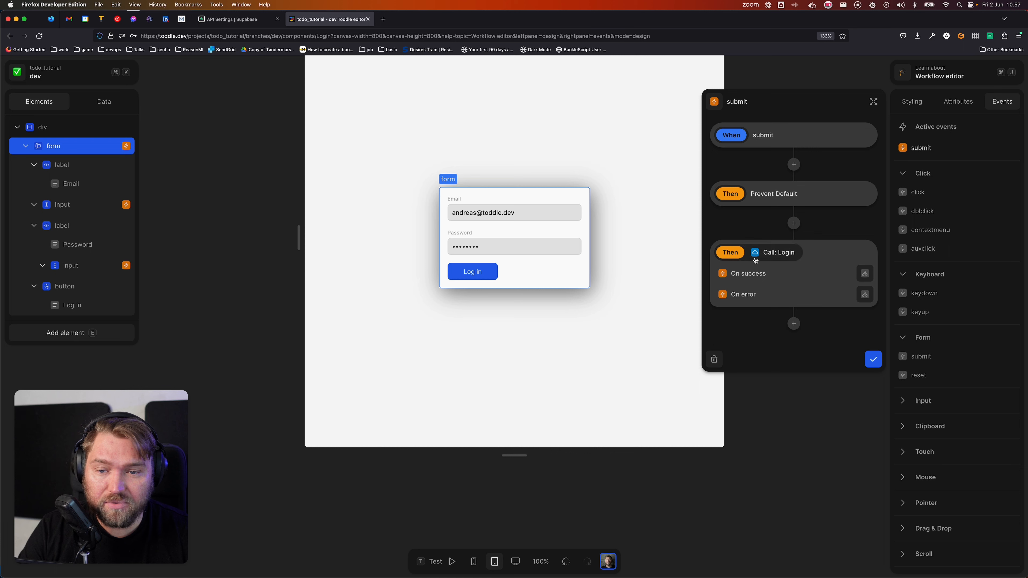
Step: Save the form's submit workflow (Prevent Default, then Call: Login) and deselect the form
click(872, 359)
click(607, 341)
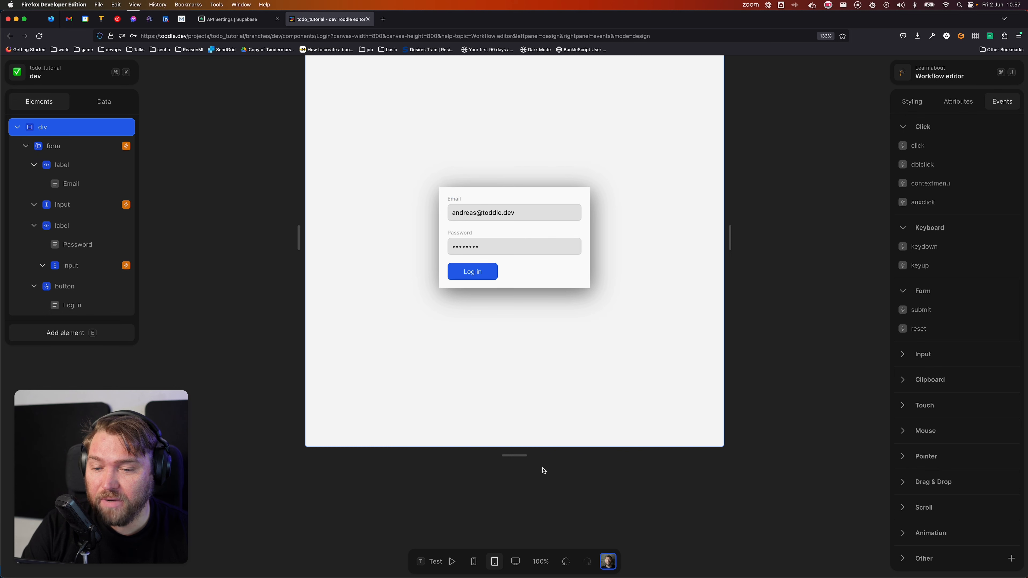
Step: Test-submit the login form in test mode, dismiss the save-login prompt, and return to design mode
click(434, 563)
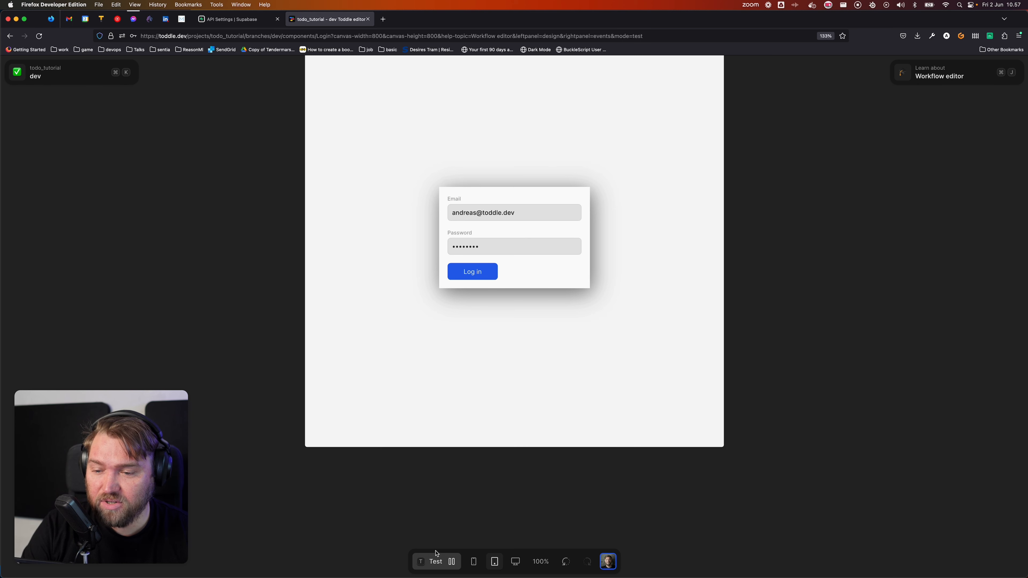
click(478, 272)
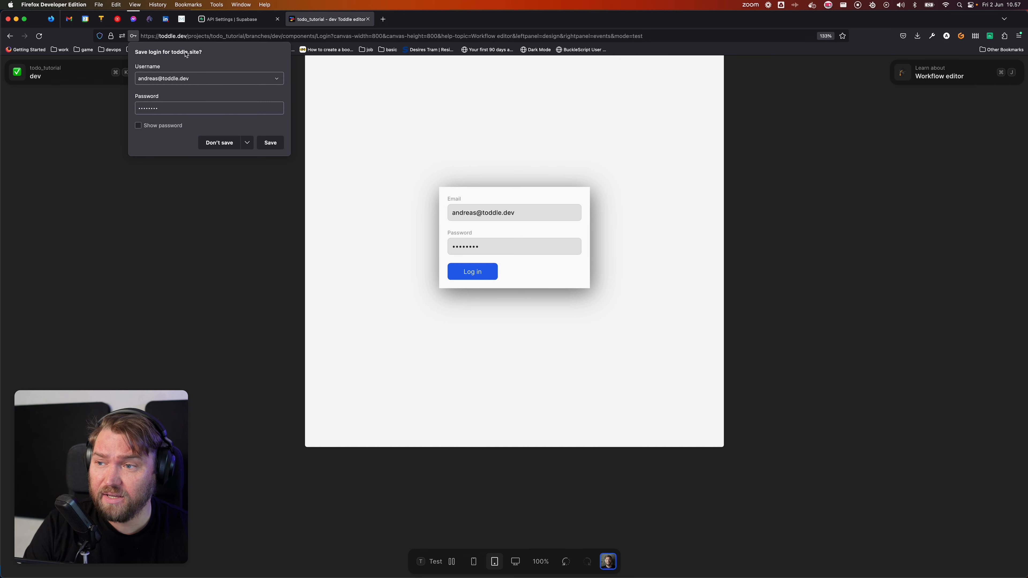
click(220, 143)
click(443, 561)
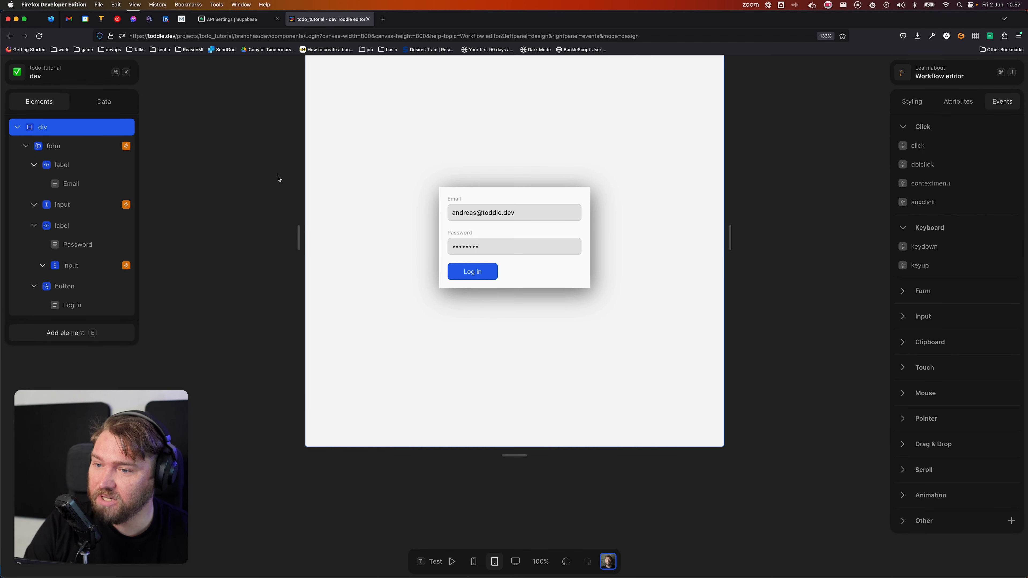
Step: Open the Login API request from the Data panel and browse its returned response
click(104, 101)
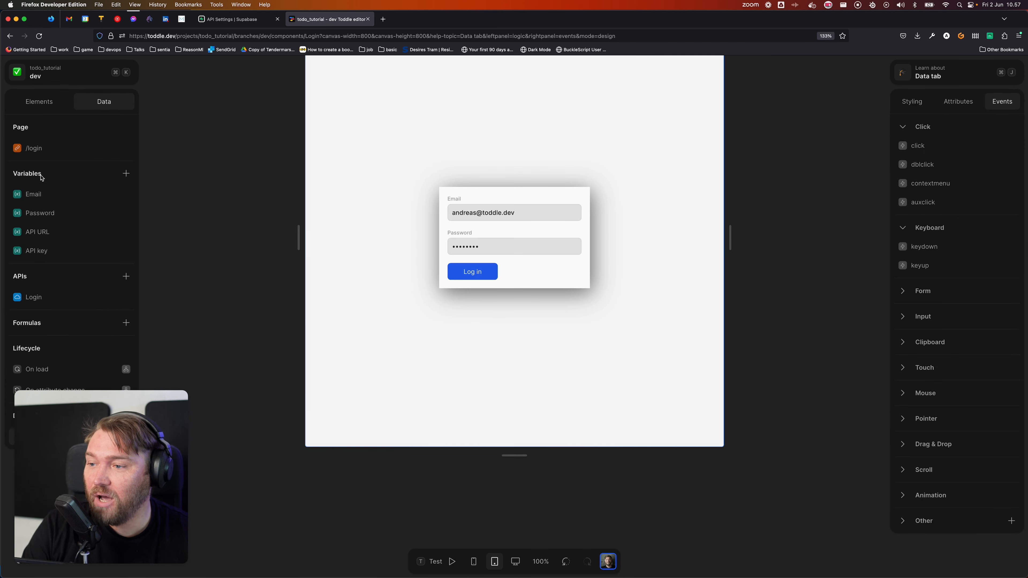
click(56, 301)
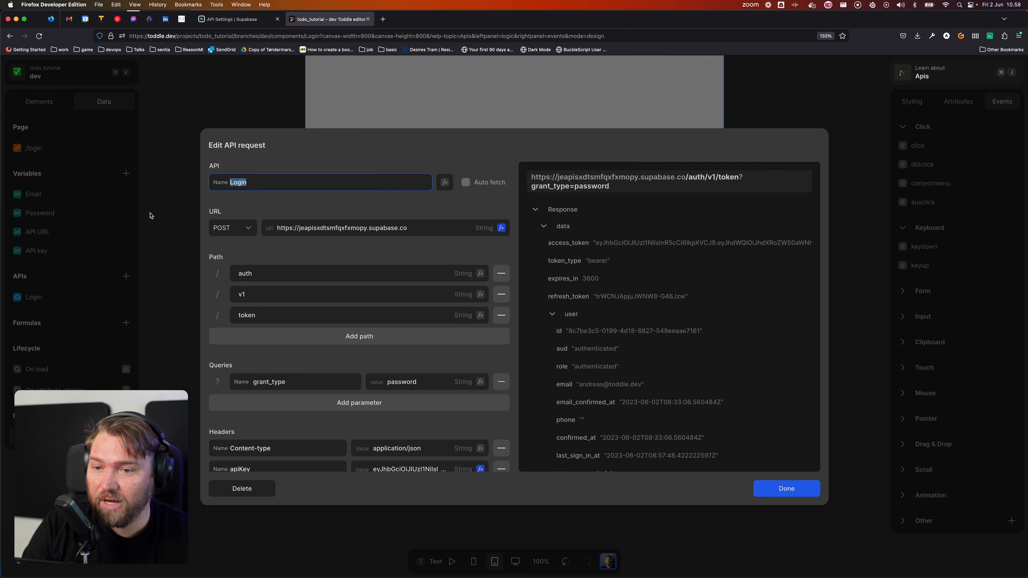
scroll(712, 388, down, 5)
scroll(713, 388, down, 2)
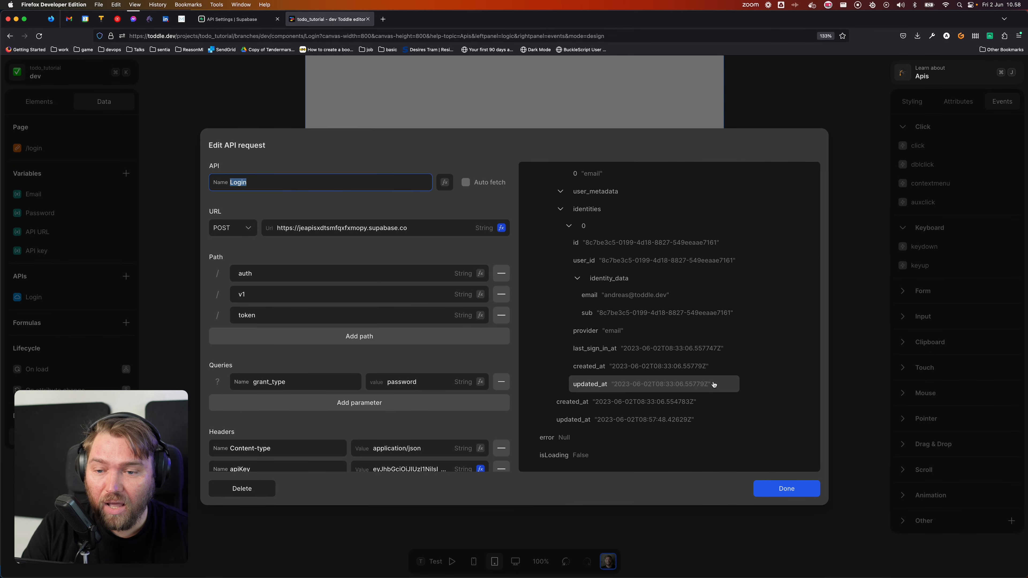
scroll(714, 382, up, 3)
scroll(713, 382, up, 3)
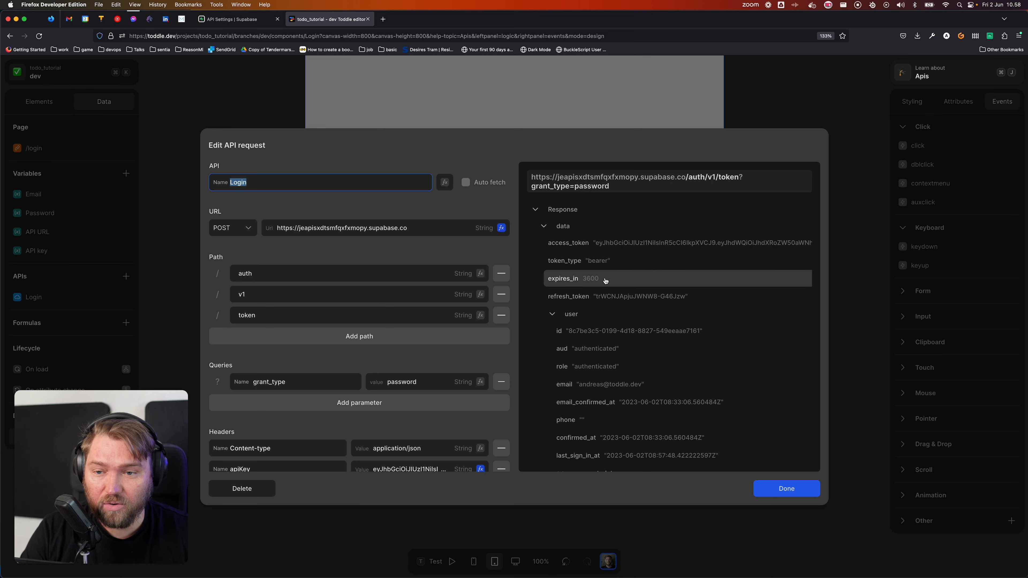
scroll(597, 282, down, 5)
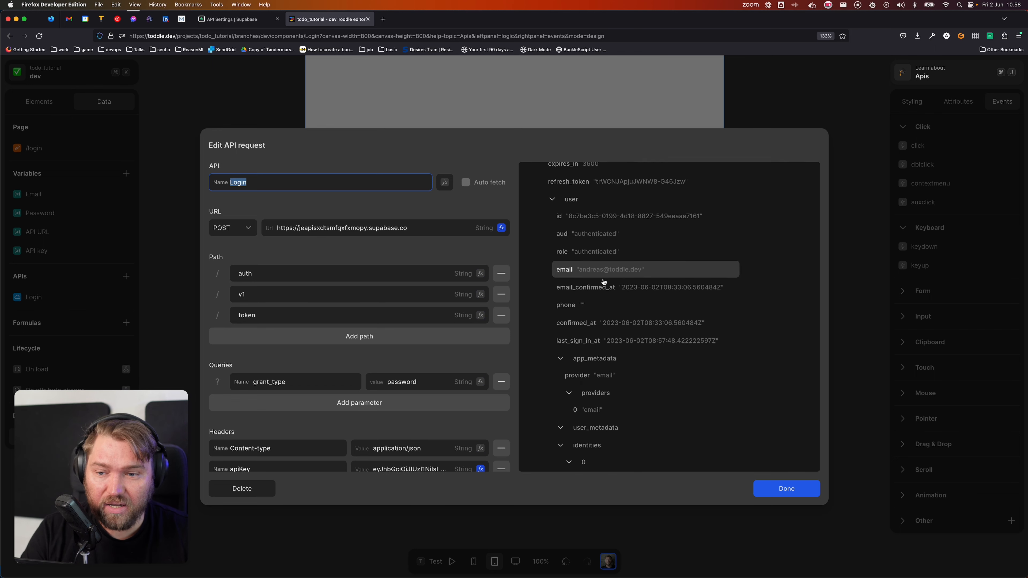
scroll(646, 330, down, 5)
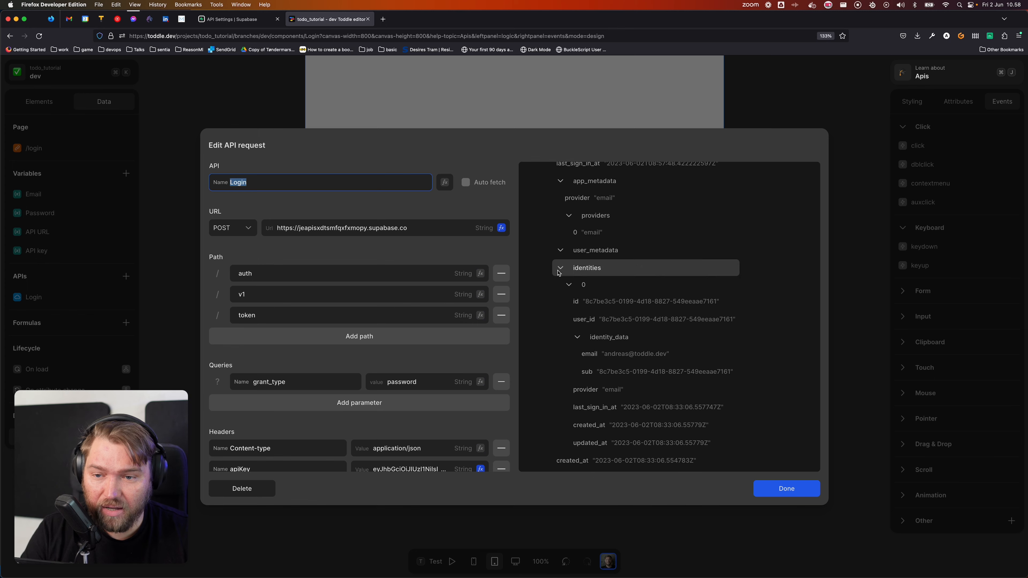
Step: Collapse the response's identities and open the Login request's On Success workflow
click(560, 268)
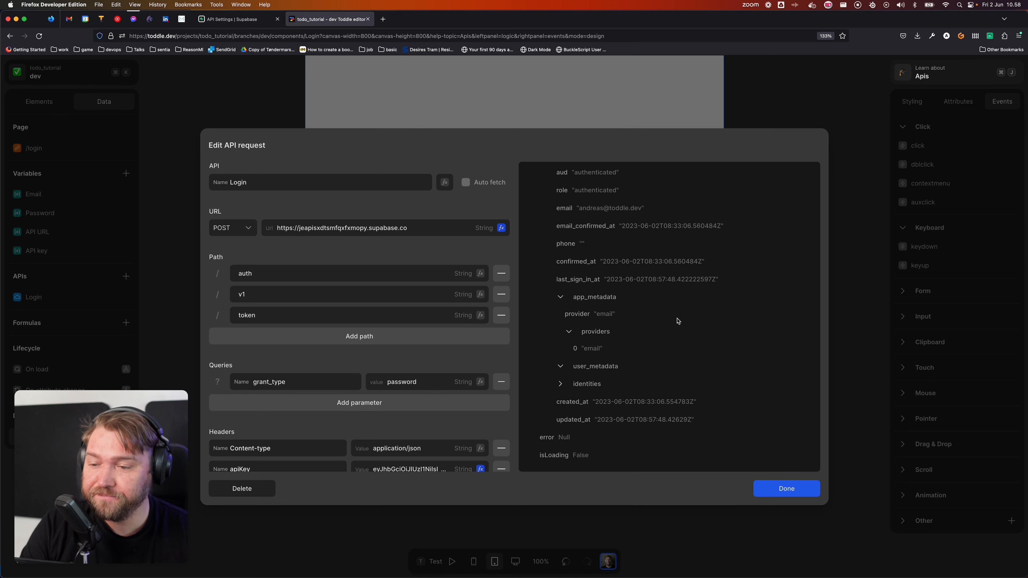
scroll(623, 332, up, 5)
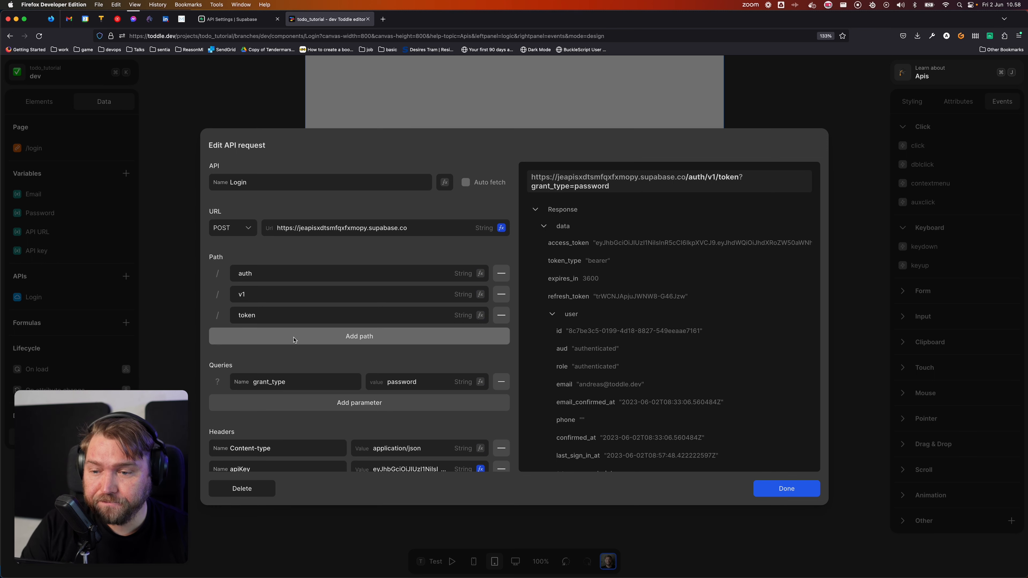
scroll(434, 375, down, 5)
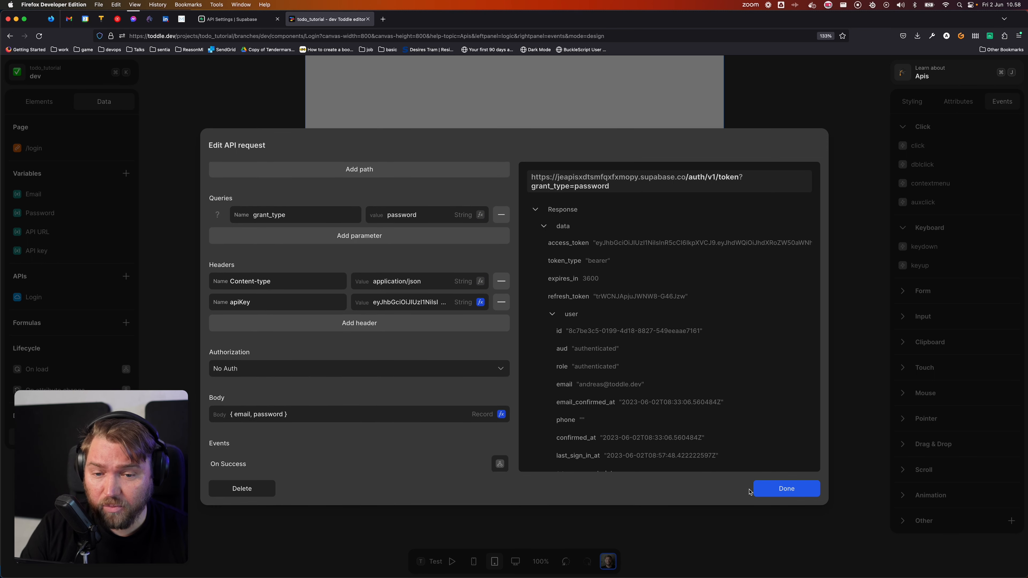
scroll(417, 412, down, 3)
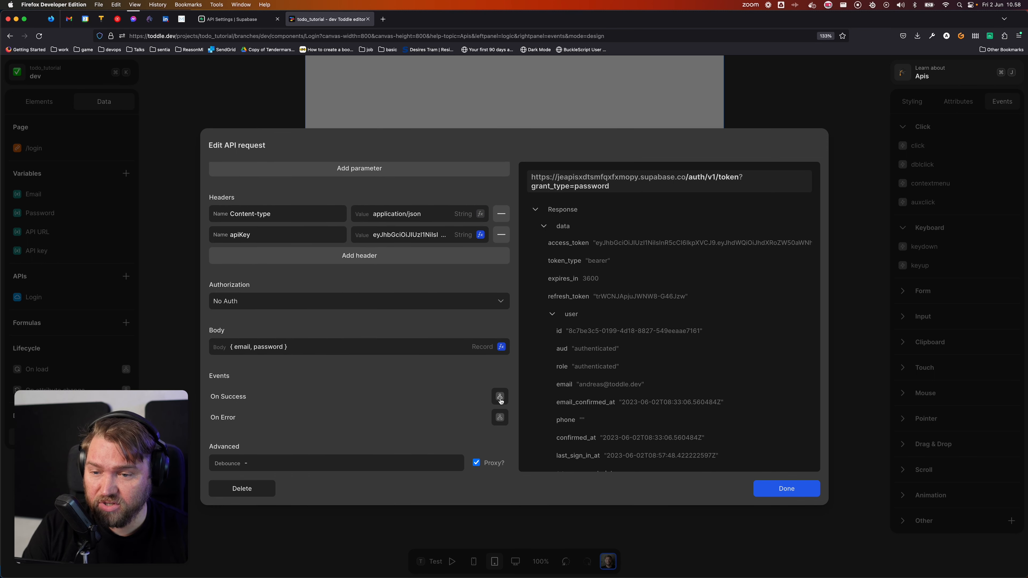
click(500, 397)
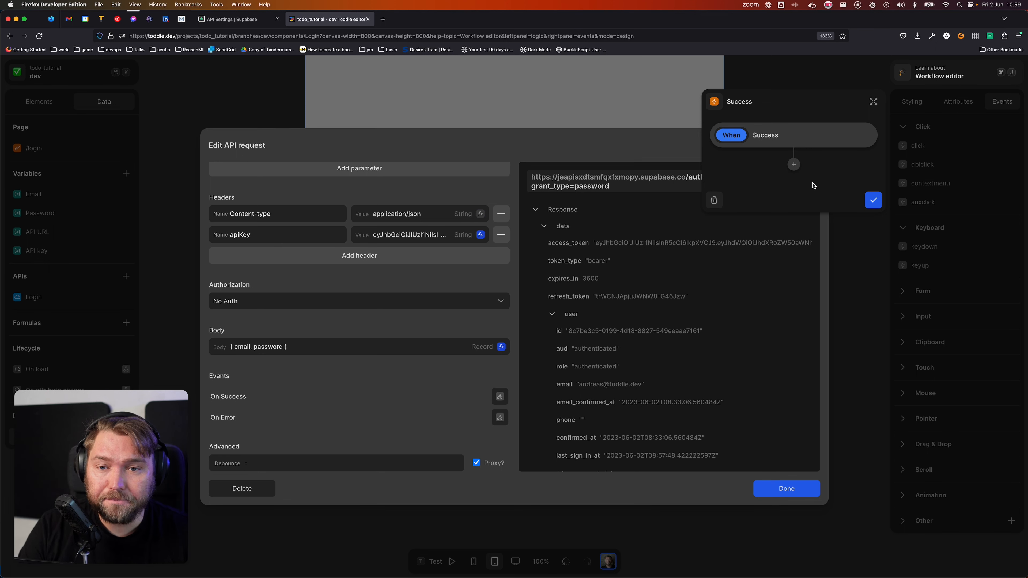
Step: Add a Set Session Cookies action whose access token is Login › data › access_token
click(793, 165)
text(set)
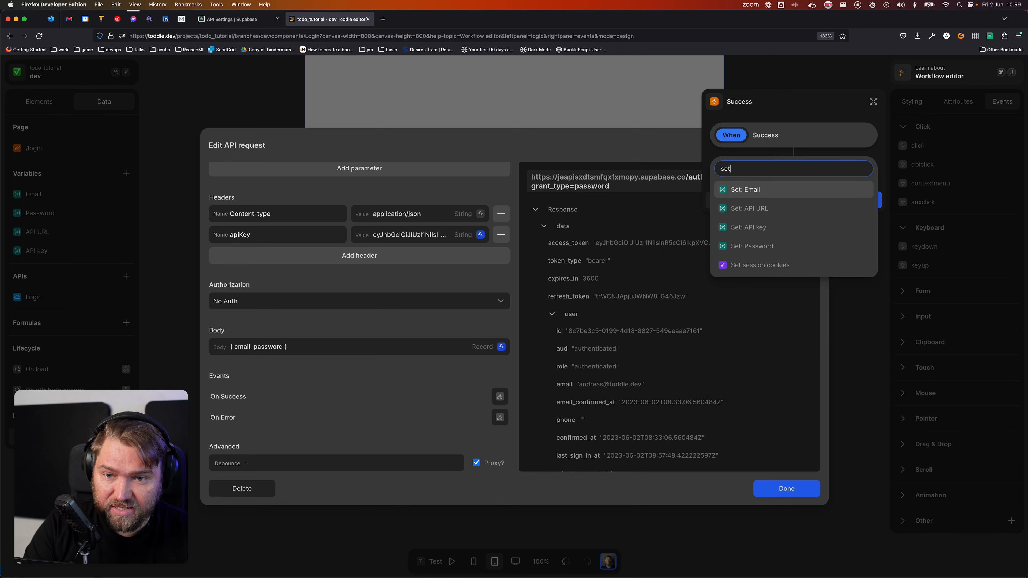
click(794, 265)
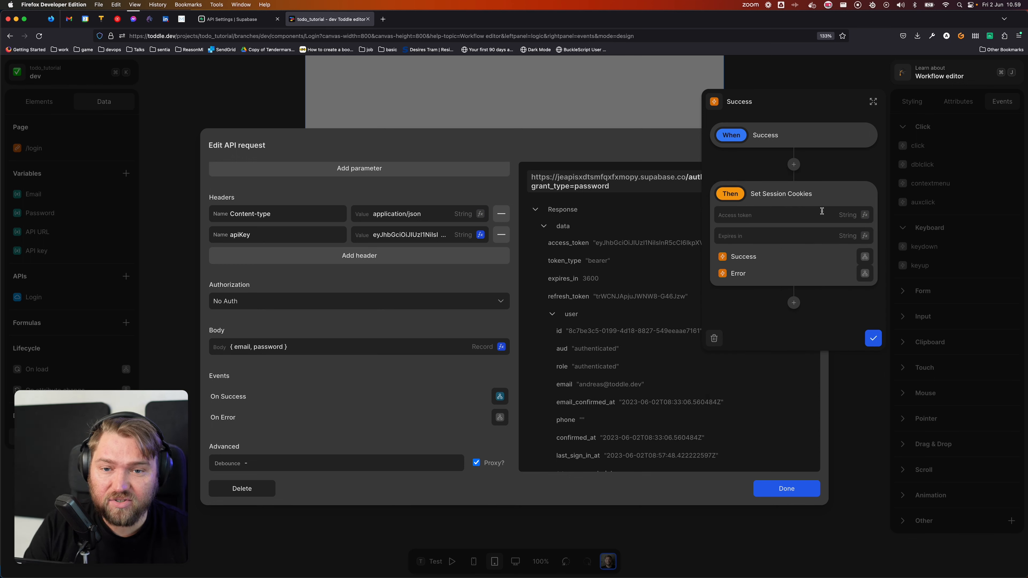
click(864, 215)
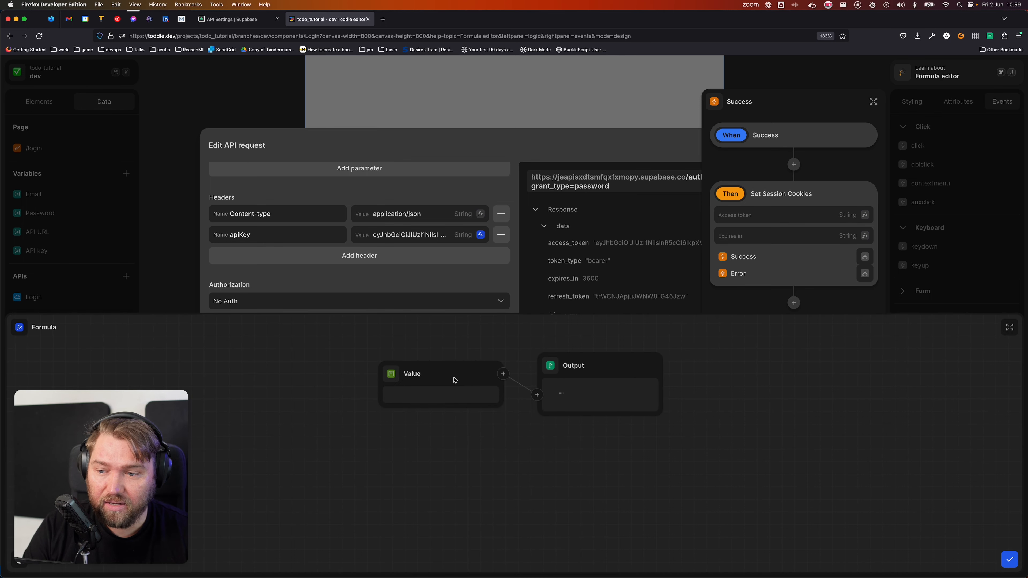
click(396, 377)
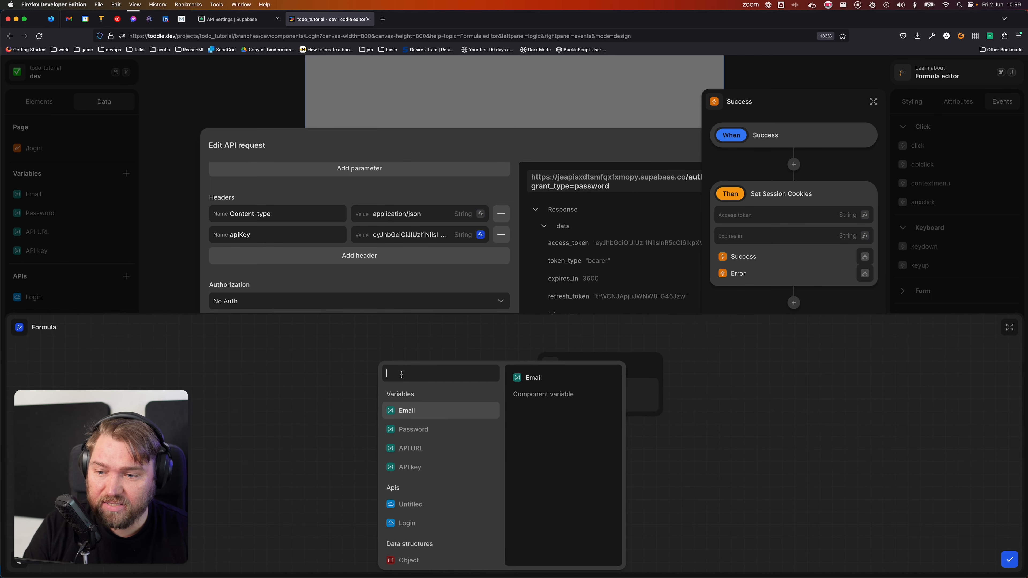
click(421, 524)
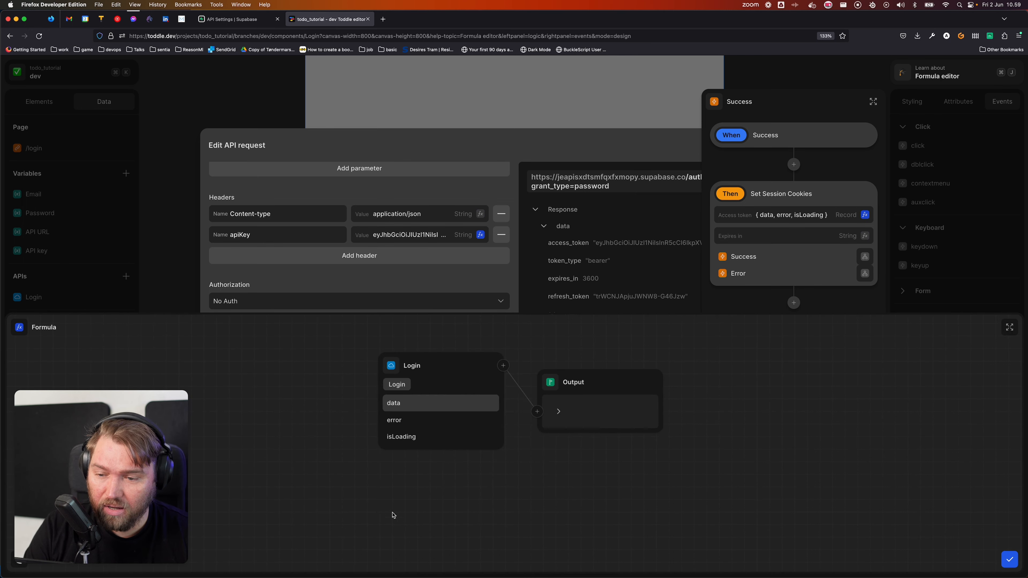
click(420, 405)
click(434, 404)
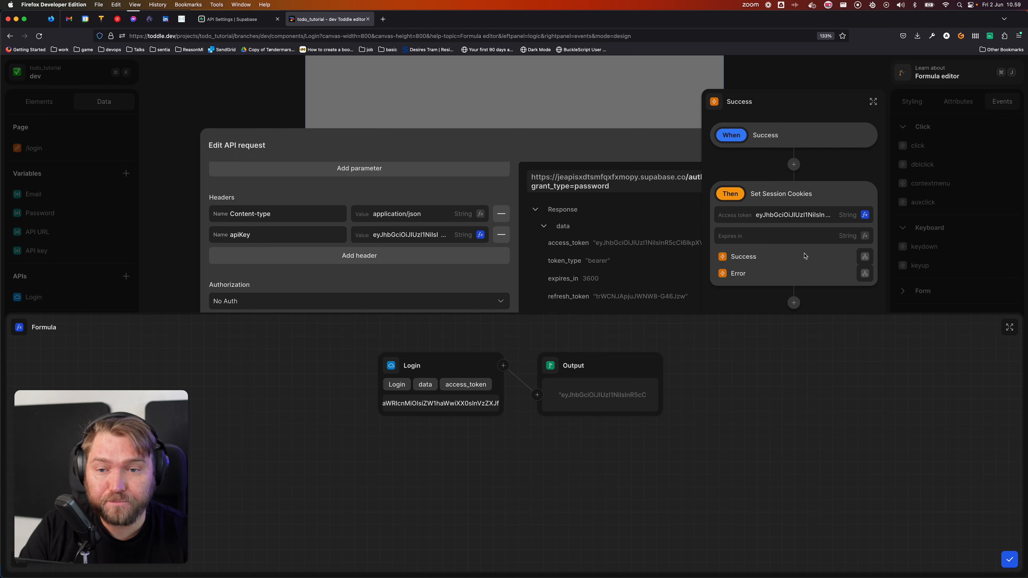
key(Escape)
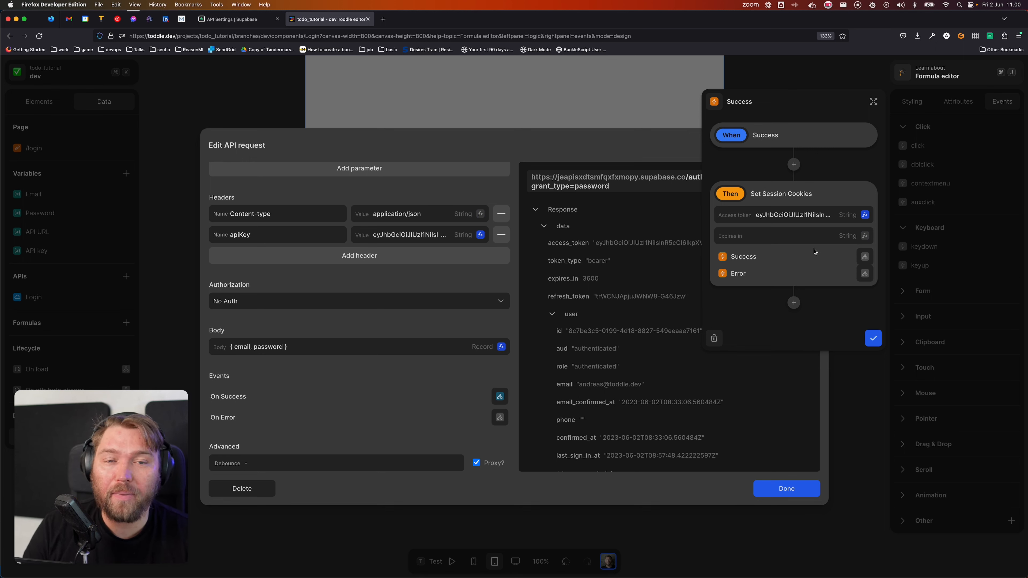
click(866, 257)
Step: Add a Go To URL action to "/" on the session cookies' success branch
click(783, 174)
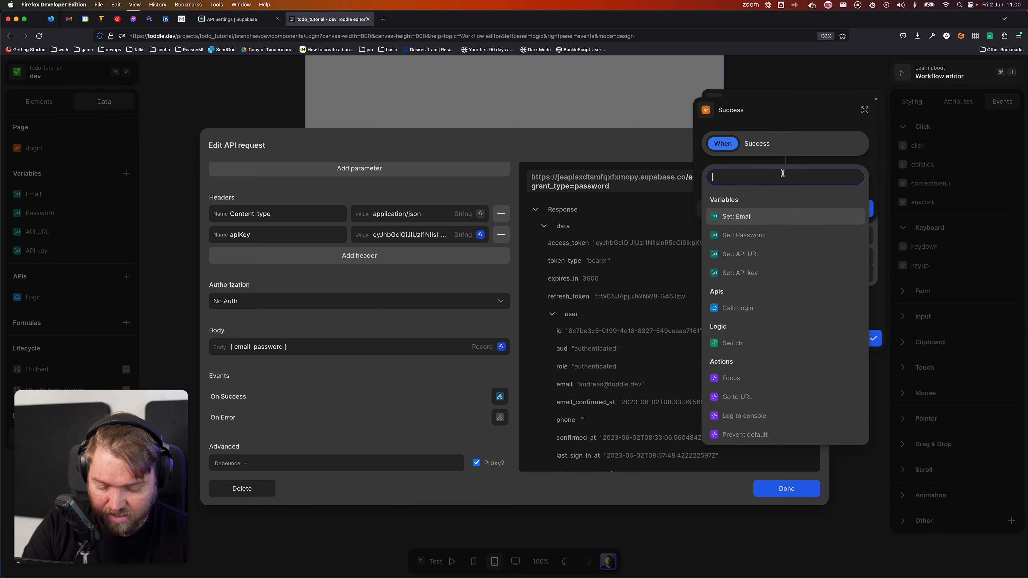
text(go)
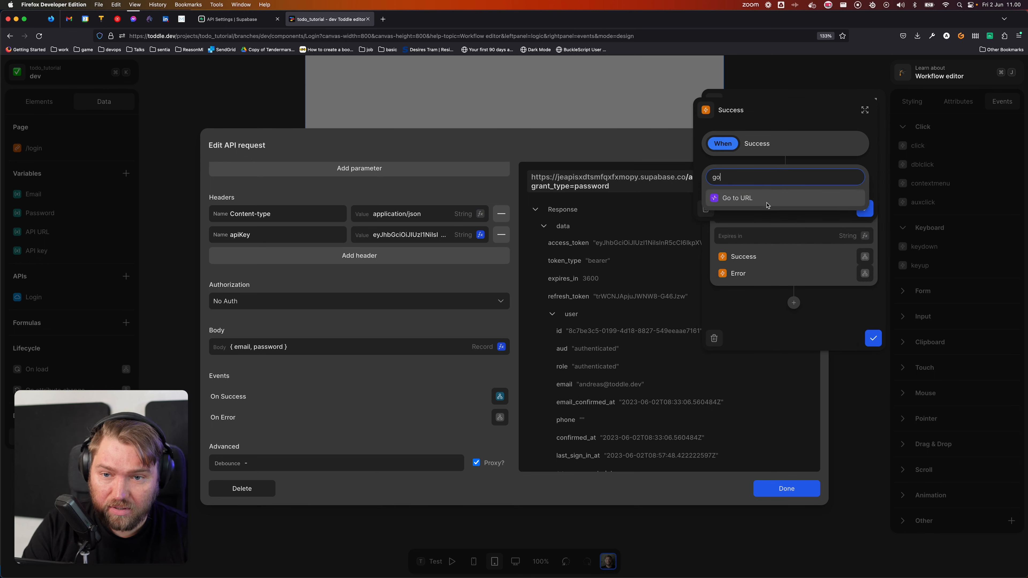
click(767, 206)
click(815, 229)
key(super+BackSpace)
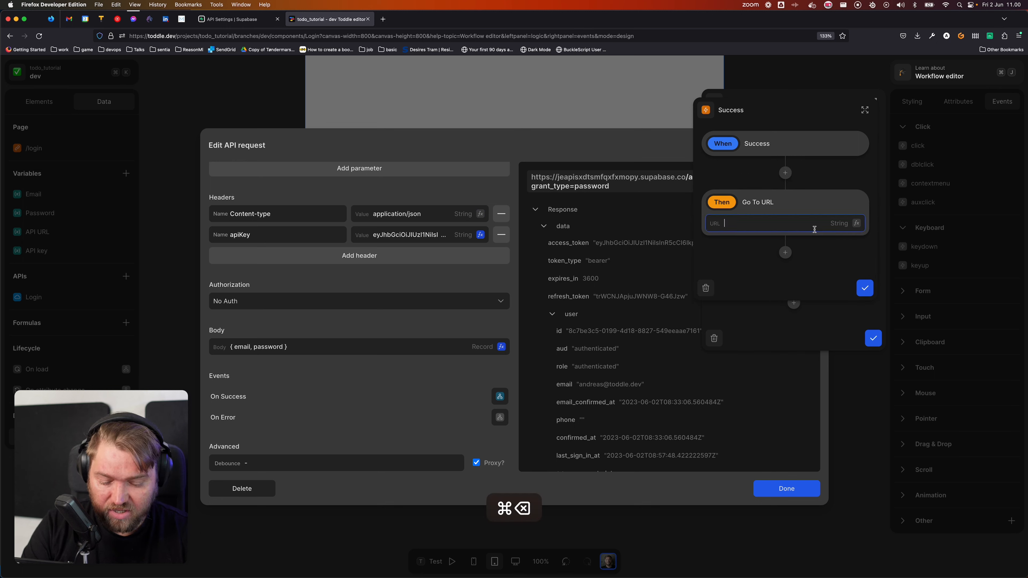
text(/)
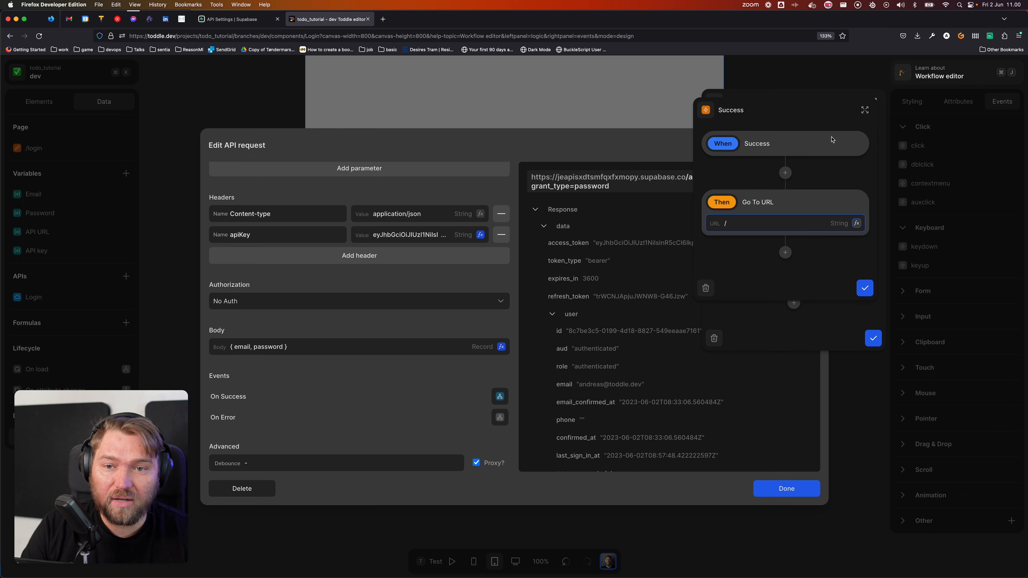
click(864, 288)
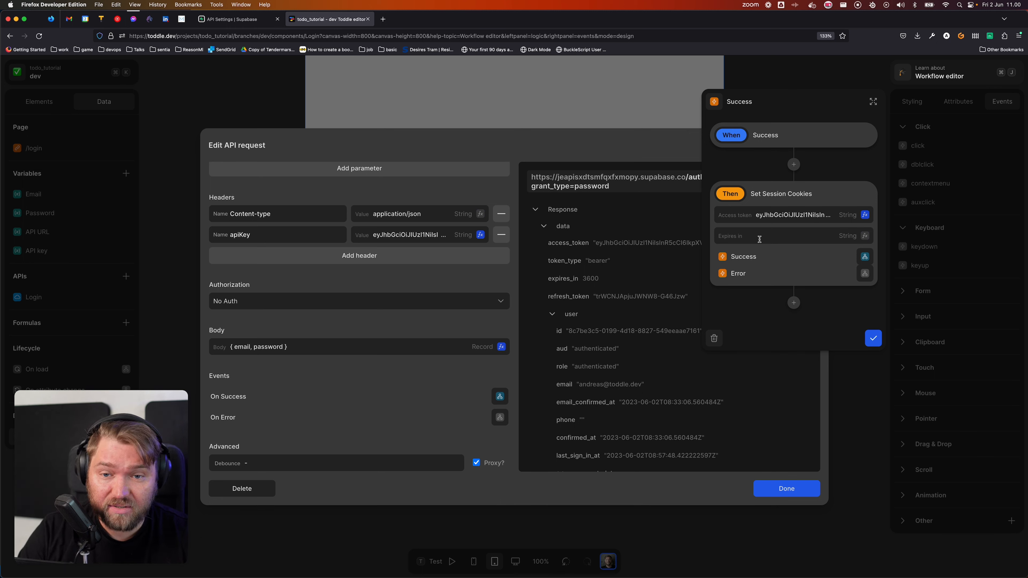
Step: Confirm the Go To URL and Set Session Cookies actions and close the Login API request
click(864, 257)
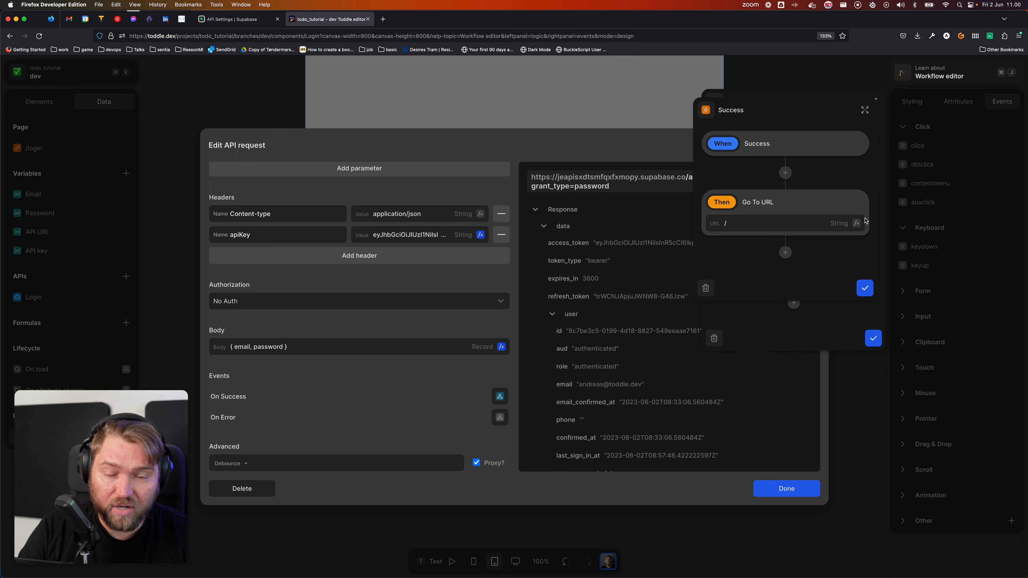
click(865, 289)
click(872, 339)
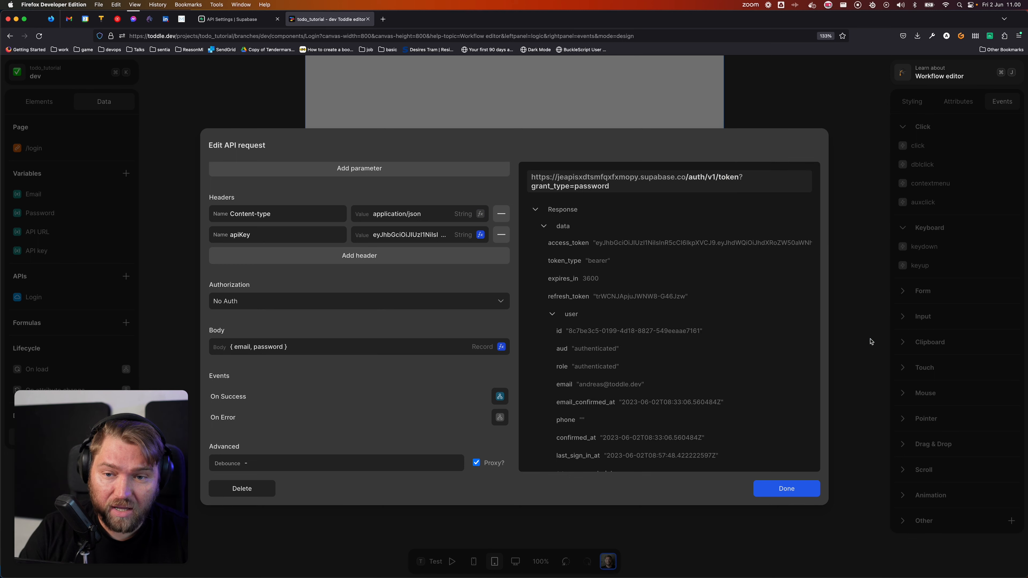
click(786, 489)
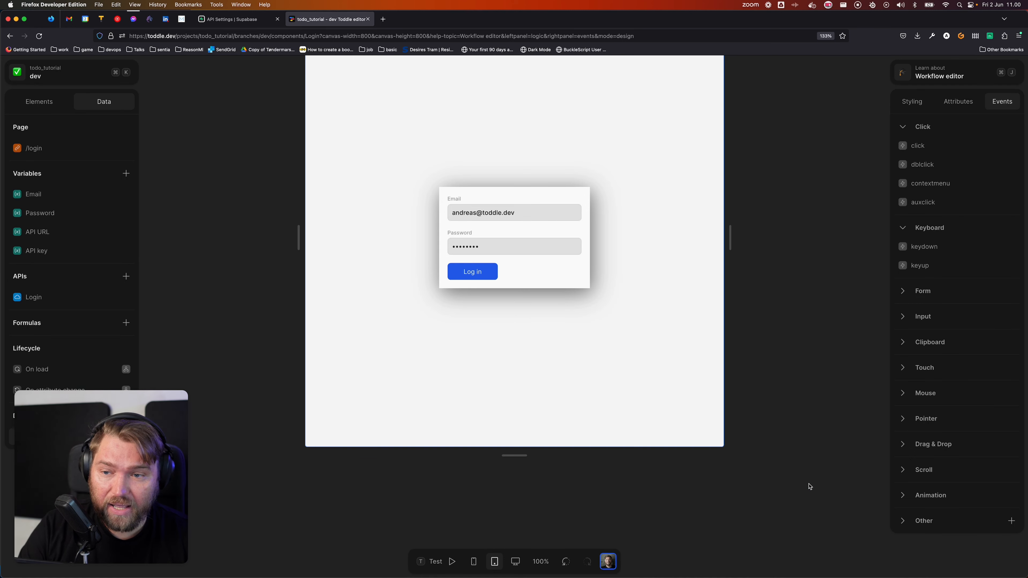
Step: Show the Login component's element tree with the form, email and password inputs, and Log in button
click(477, 387)
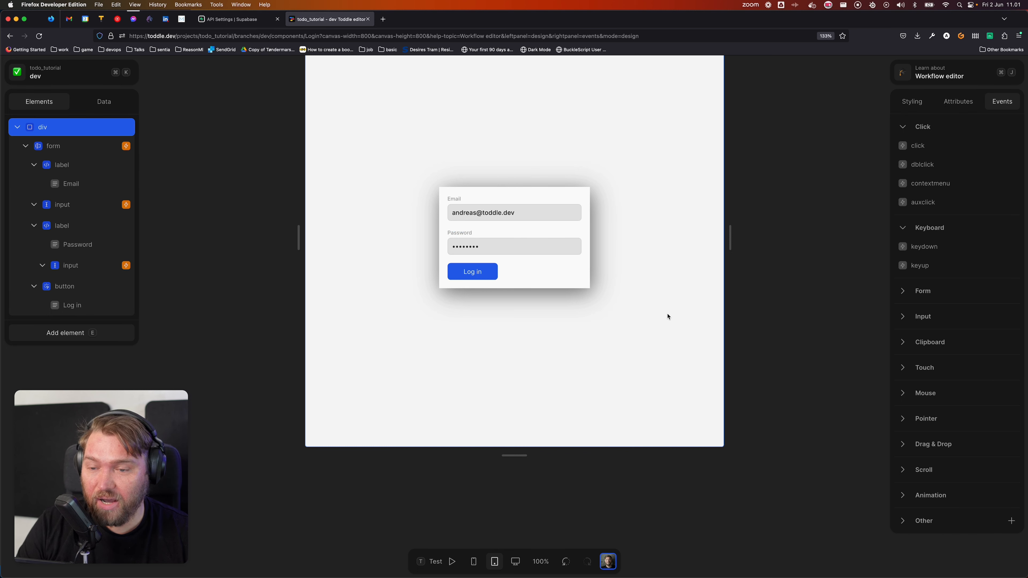
Step: Preview the app, log in with a test email and password without saving it, then return to the editor
click(73, 71)
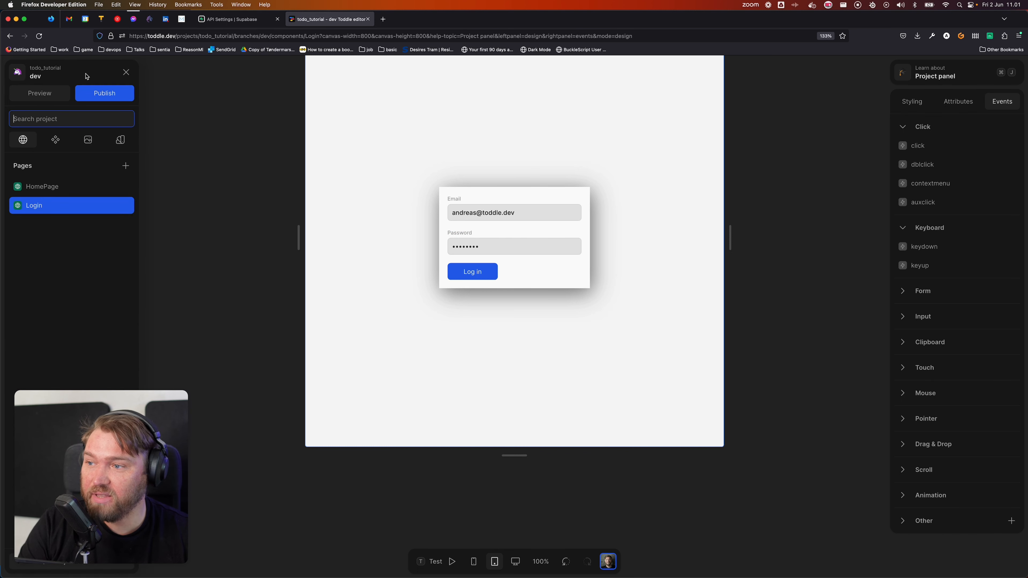
click(42, 94)
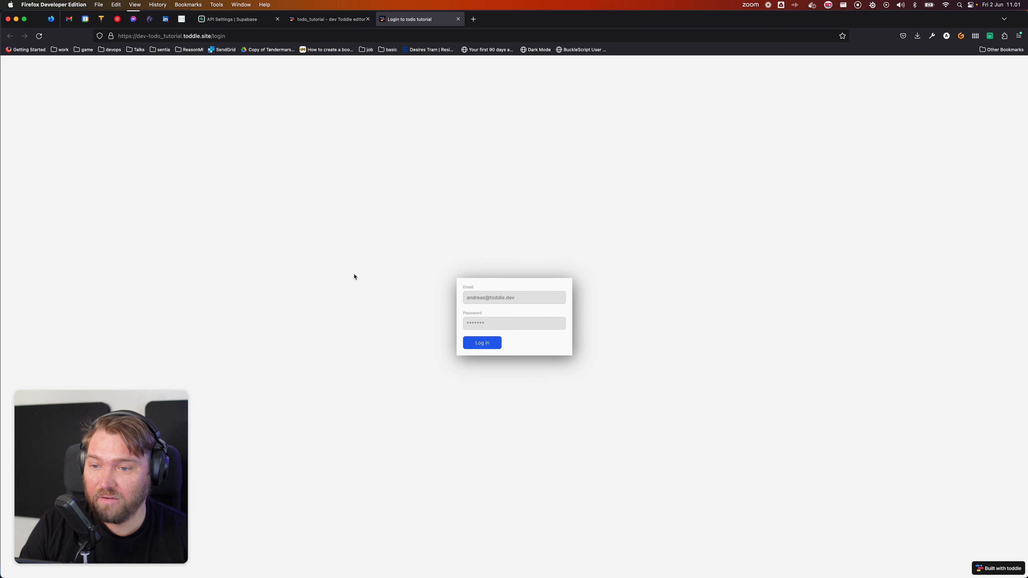
click(485, 299)
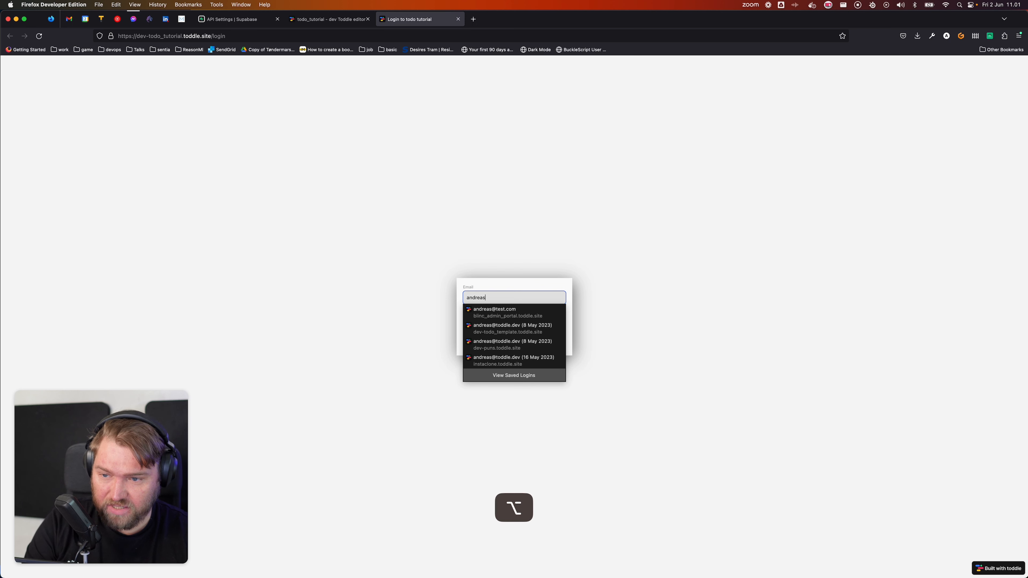
key(Tab)
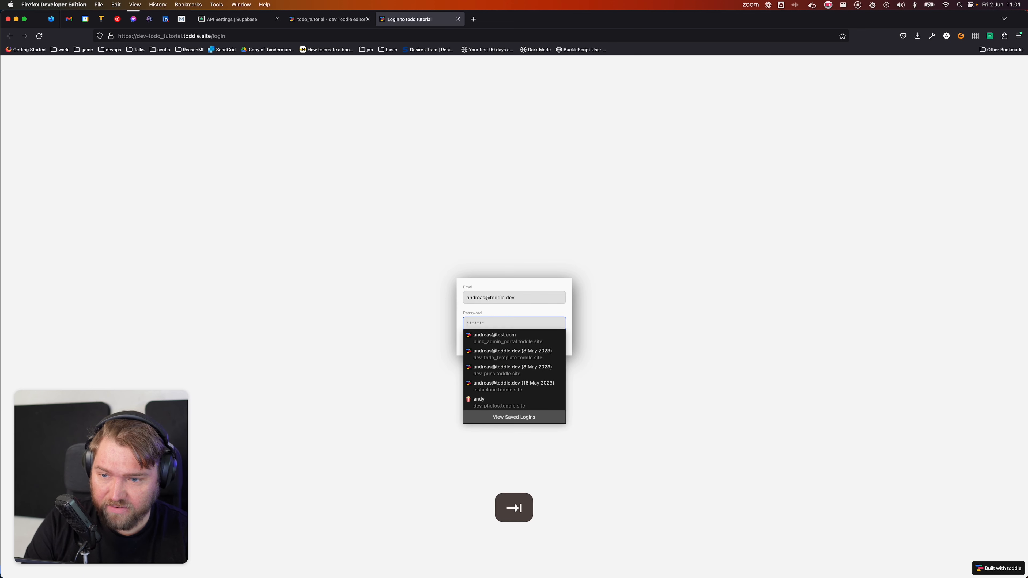
text(•••••••)
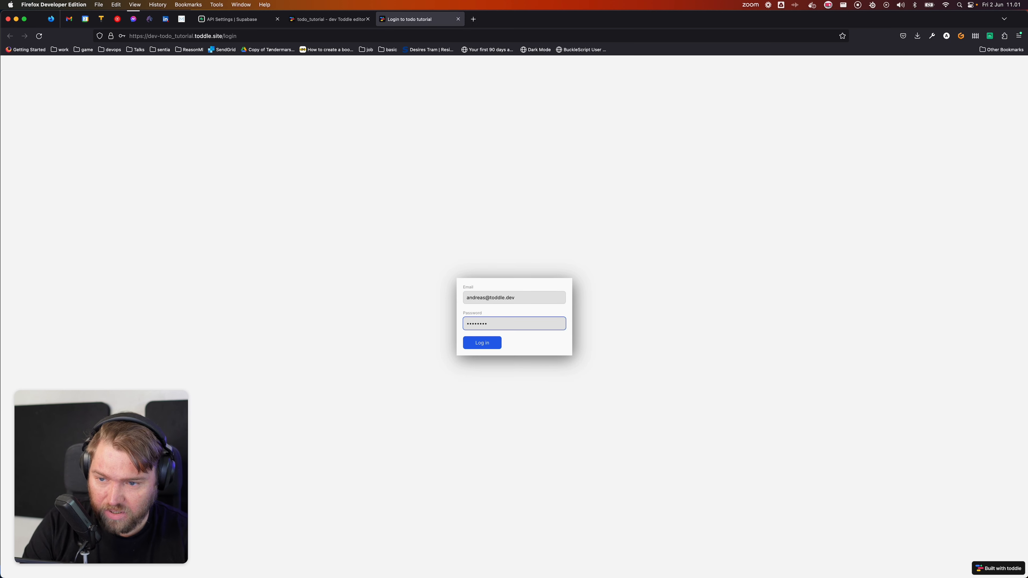
key(Return)
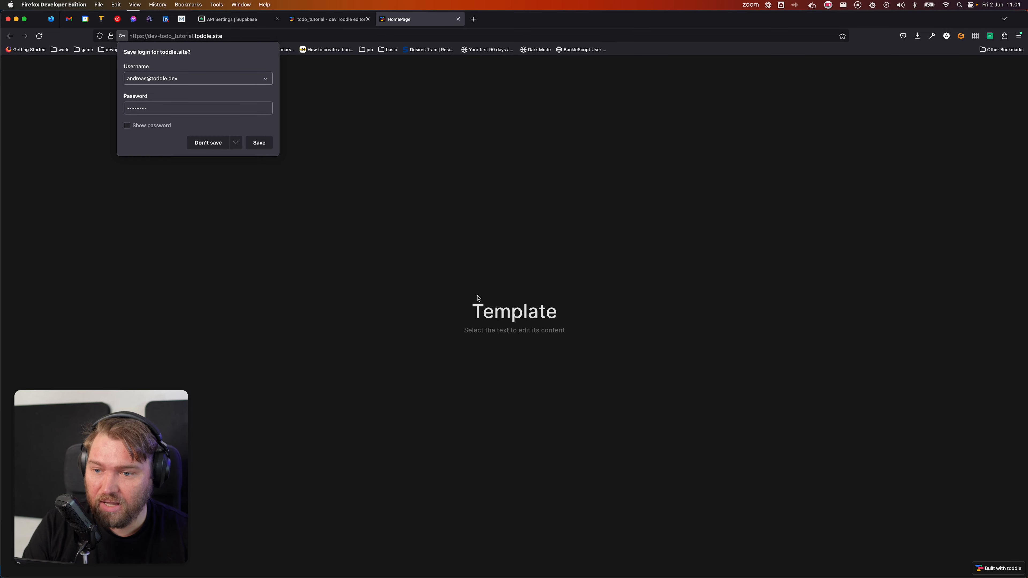
click(215, 144)
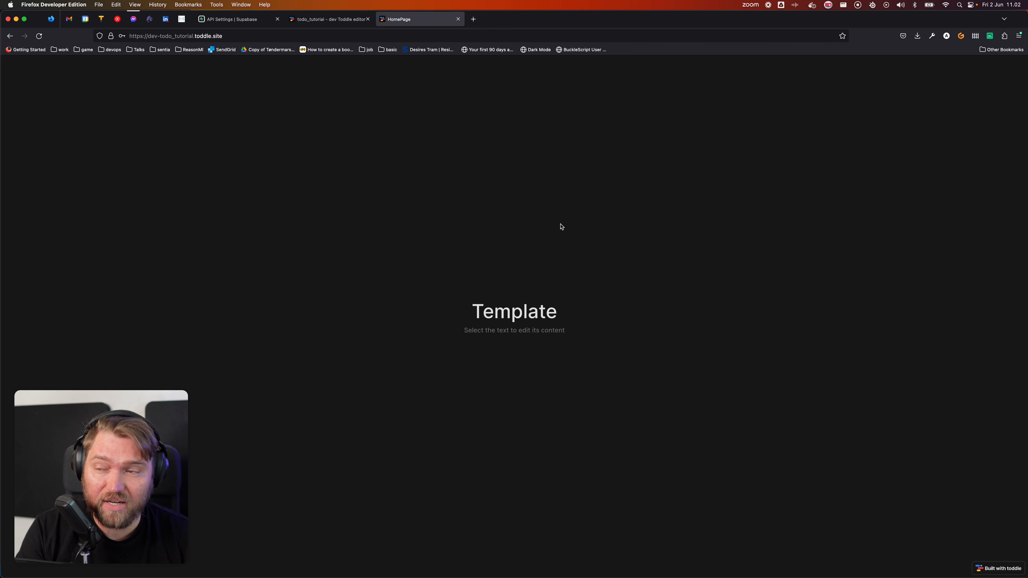
click(326, 19)
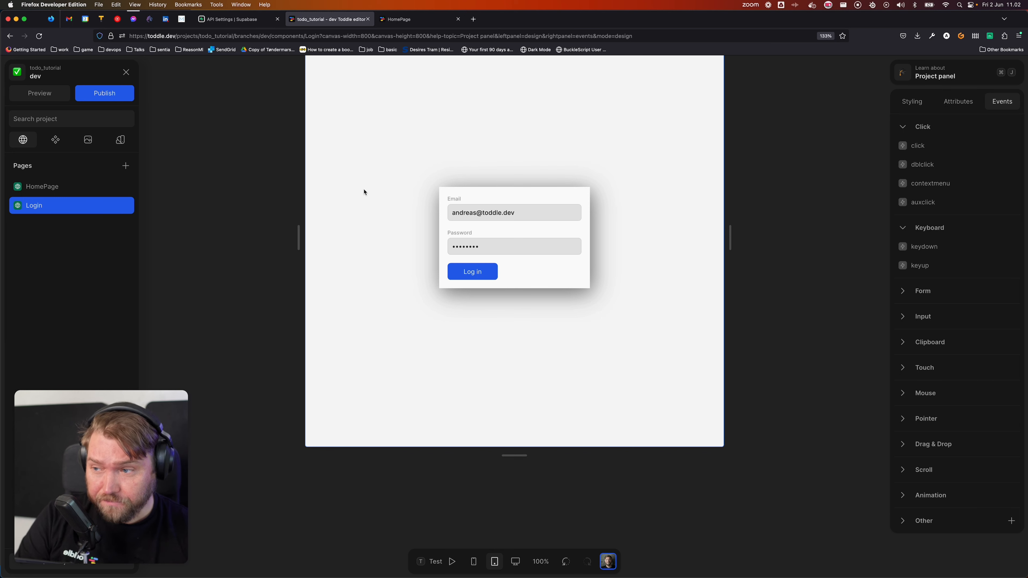
Step: Open the HomePage page in the editor and show its Data panel
click(274, 229)
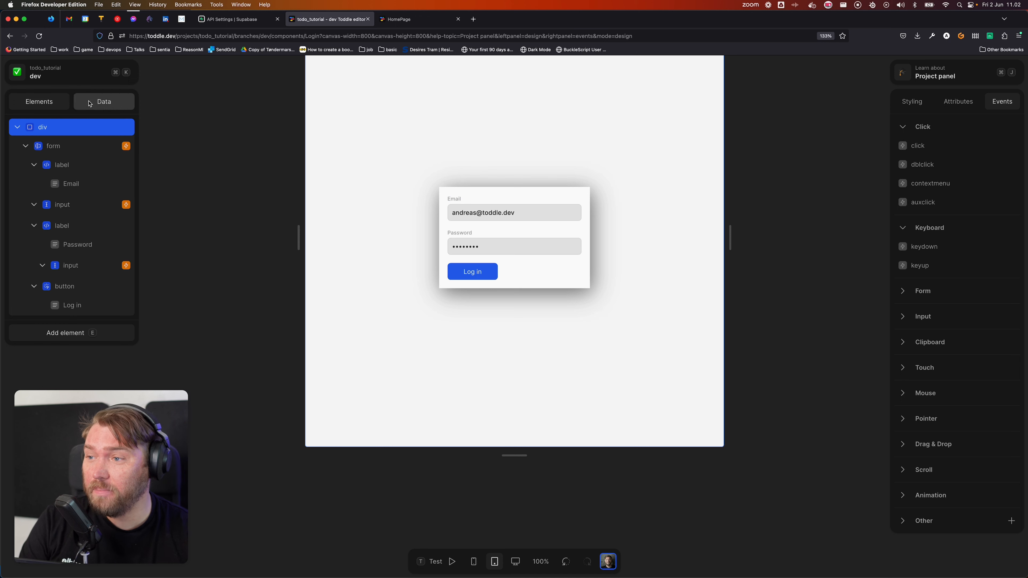
click(64, 74)
click(59, 187)
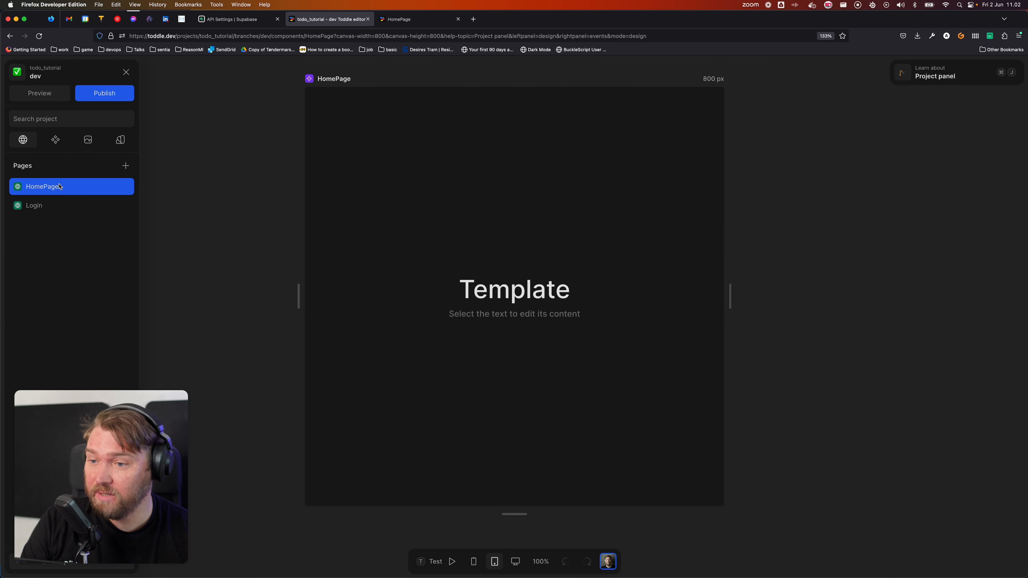
click(267, 234)
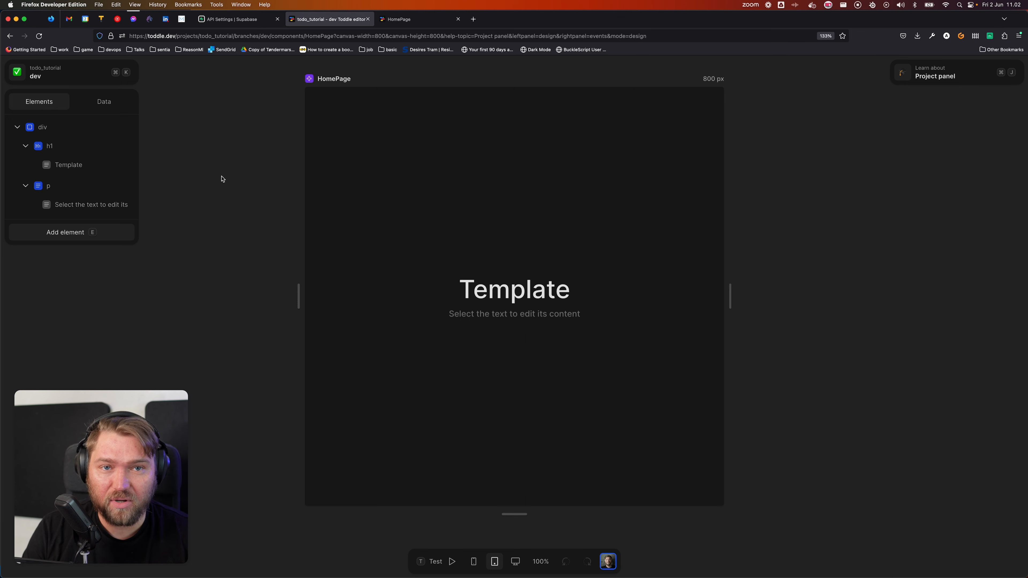
click(111, 106)
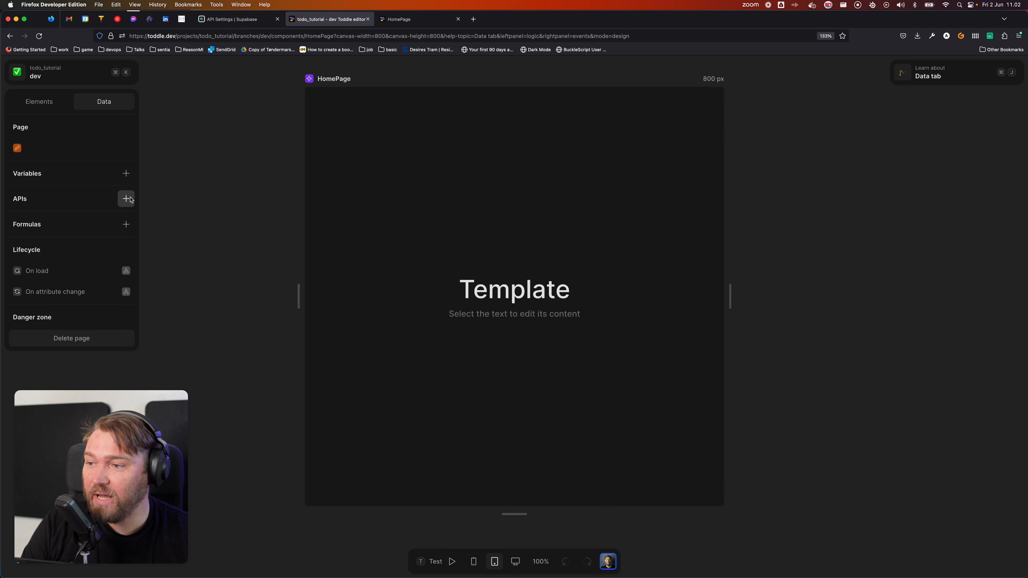
Step: Create an API URL variable with the Supabase project URL as its initial value
click(126, 173)
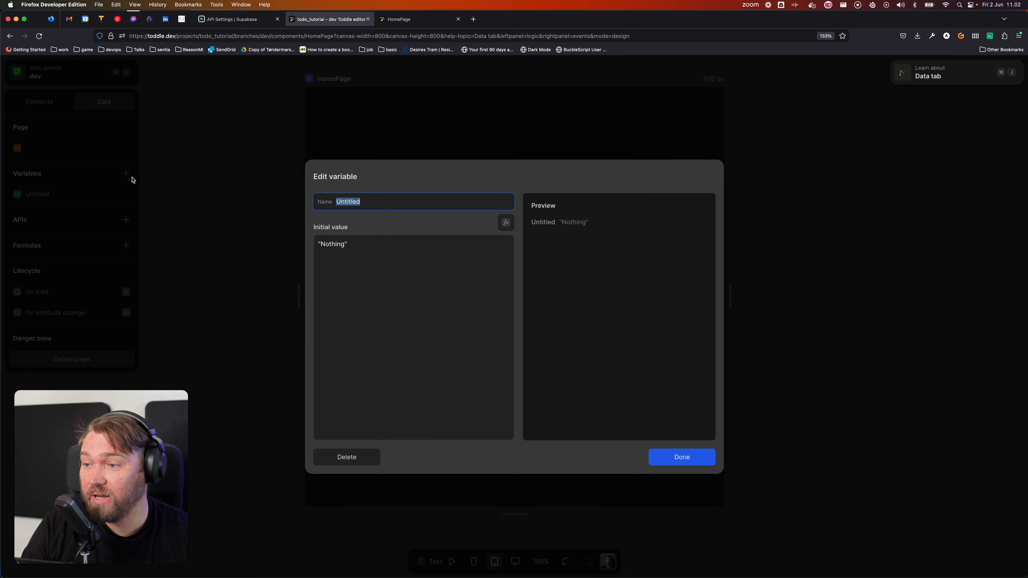
text(API)
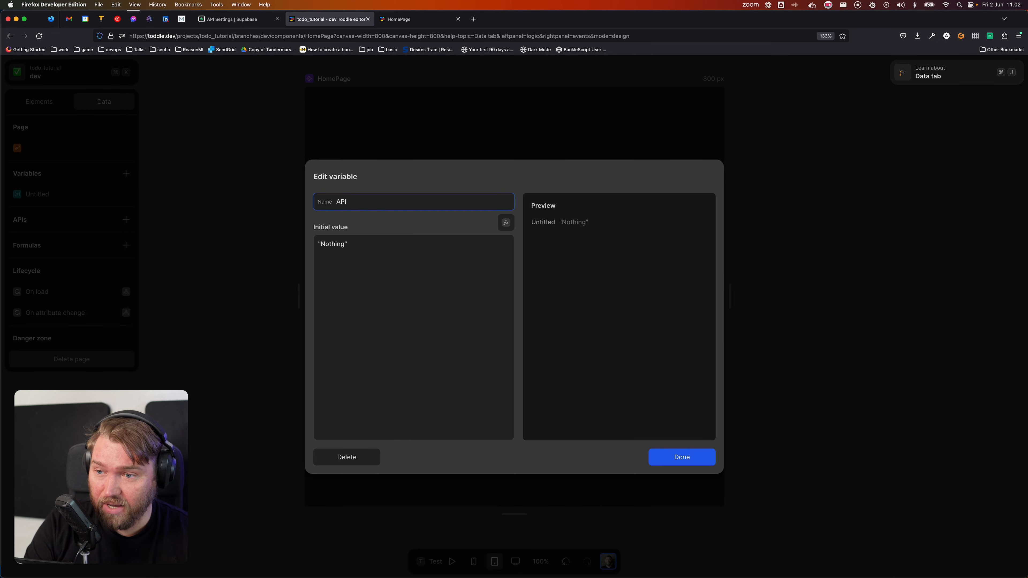
text( URL)
key(Tab)
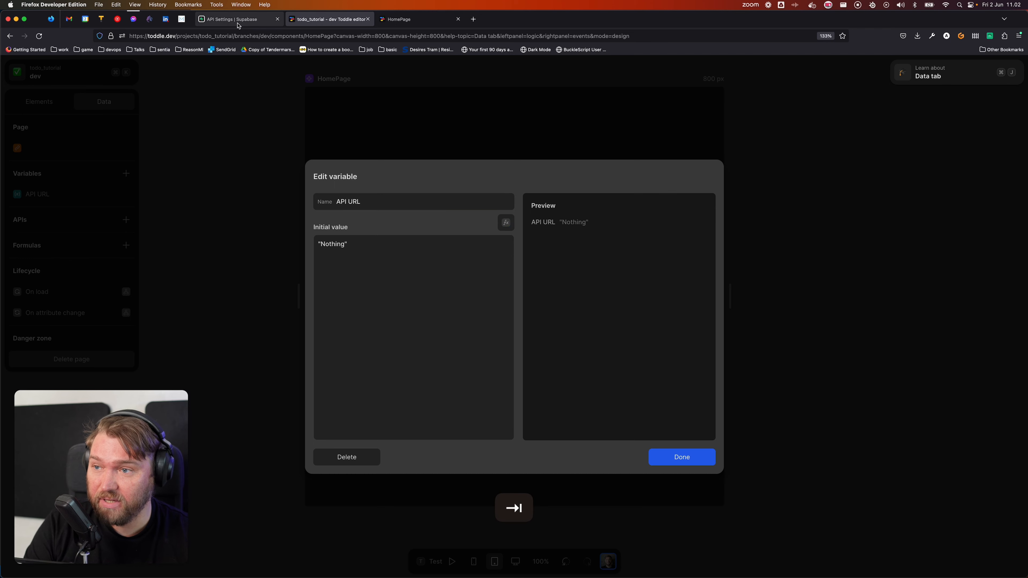
click(235, 19)
click(922, 135)
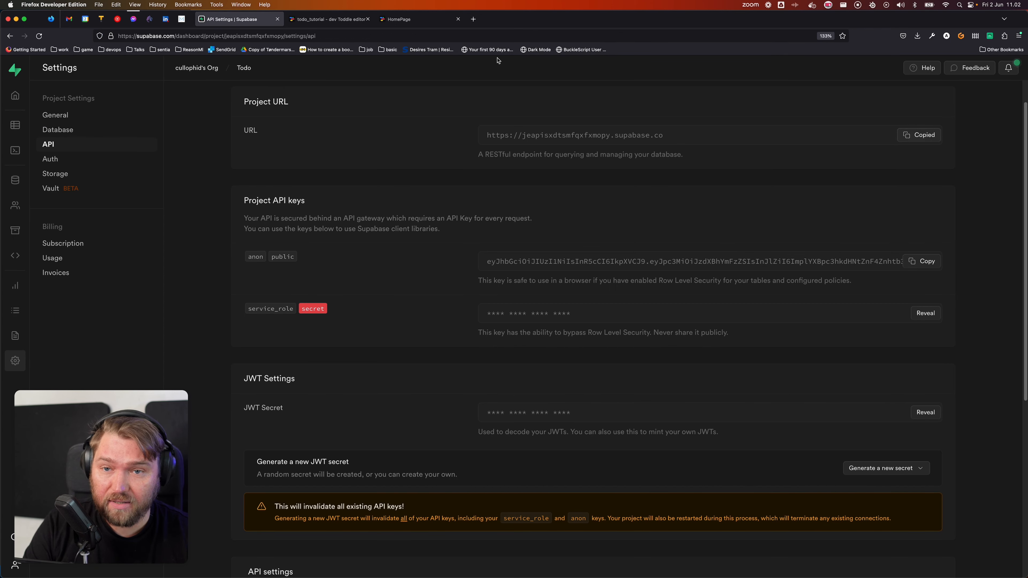
click(327, 19)
click(413, 272)
key(super+v)
key(Tab)
click(285, 260)
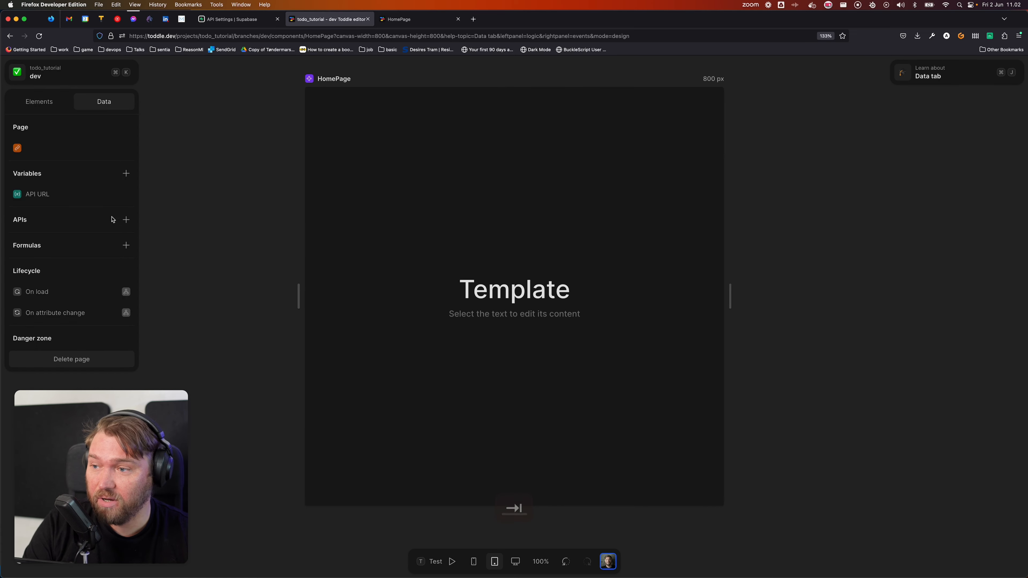
Step: Add an API key variable holding the Supabase anon public key
click(126, 173)
text(API)
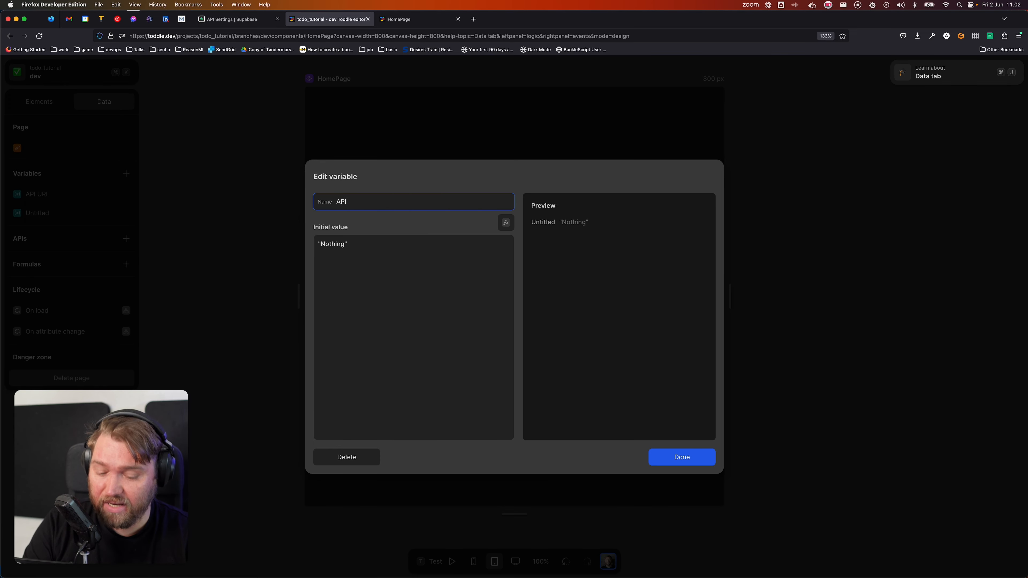
key(Tab)
key(Escape)
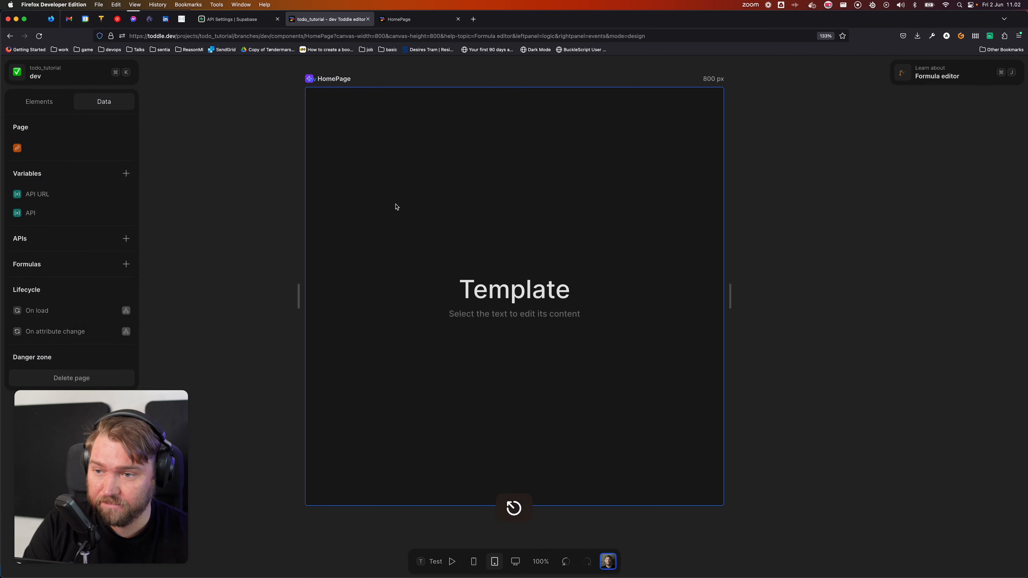
click(60, 215)
click(399, 205)
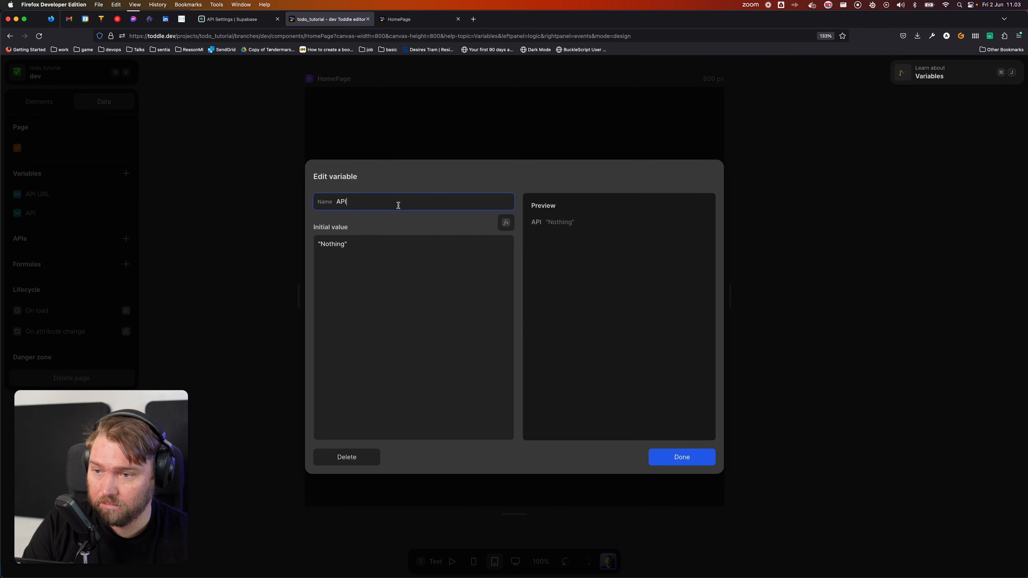
text(K)
key(BackSpace)
text(key)
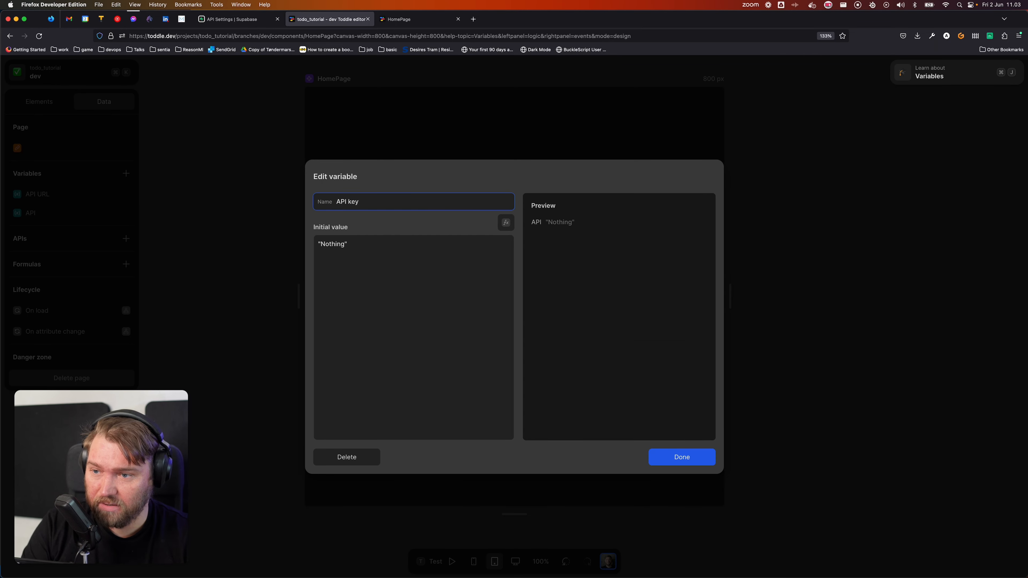
click(228, 19)
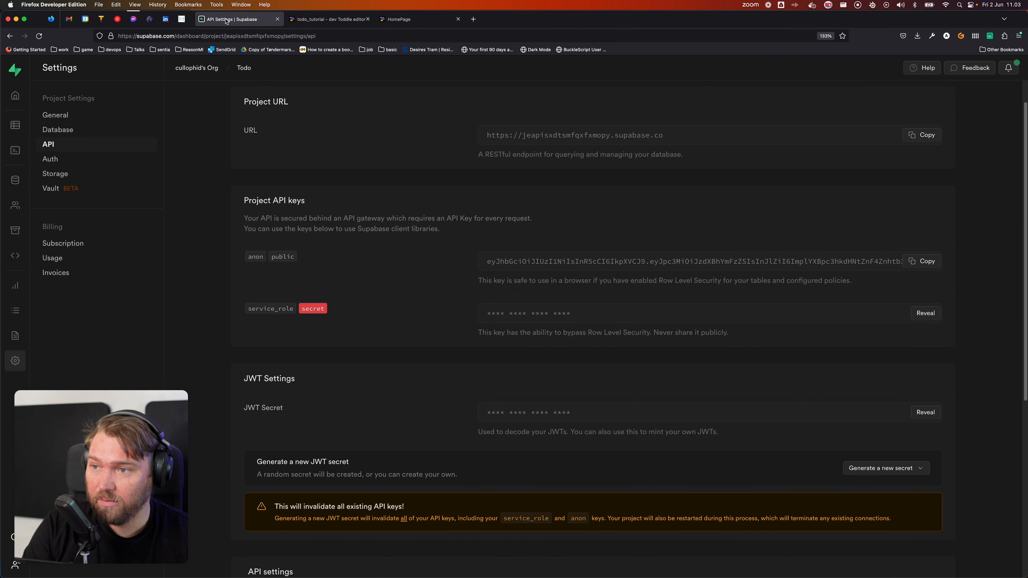
click(918, 263)
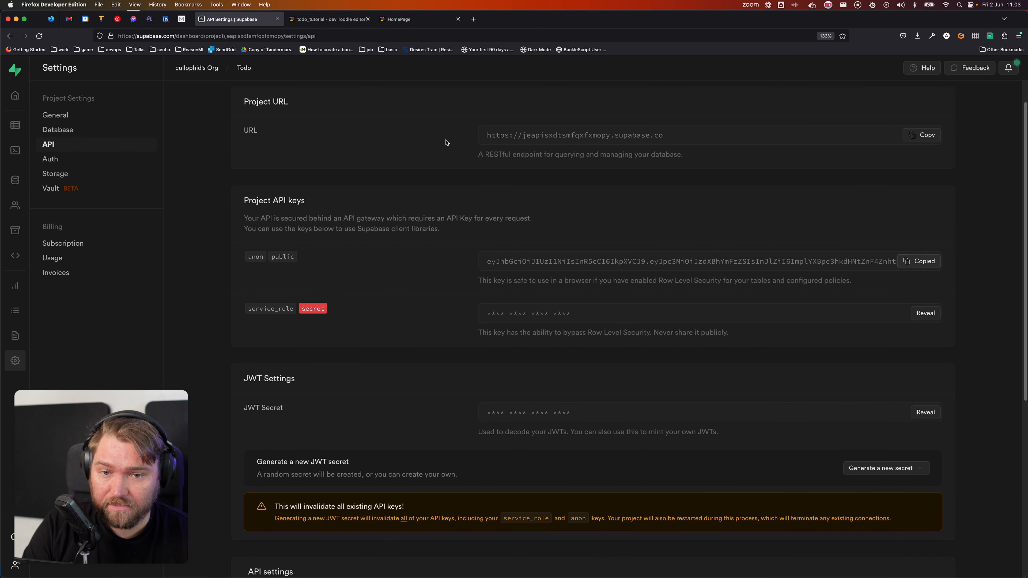
click(311, 19)
click(370, 295)
key(super+a)
key(super+v)
key(Tab)
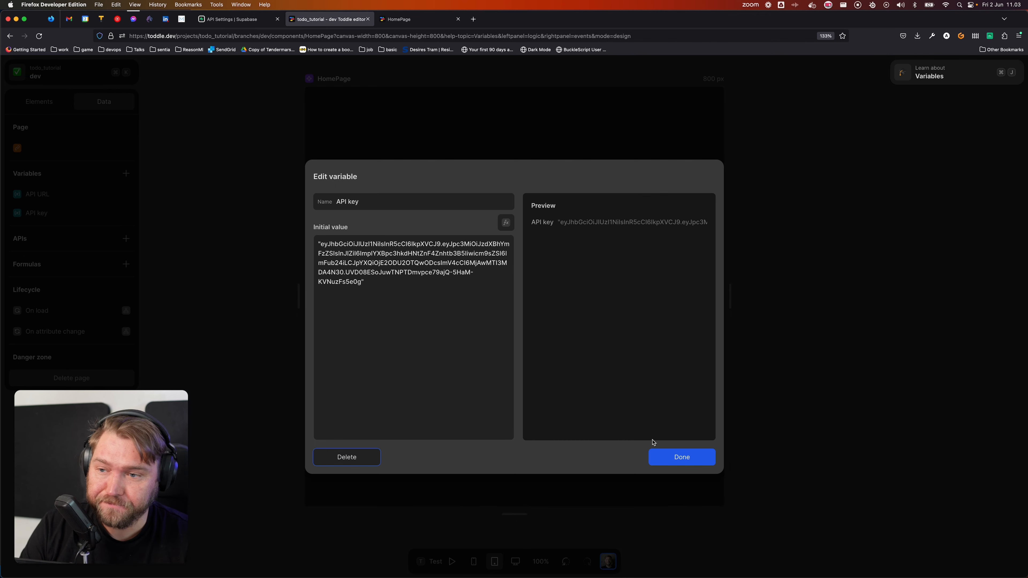
click(658, 453)
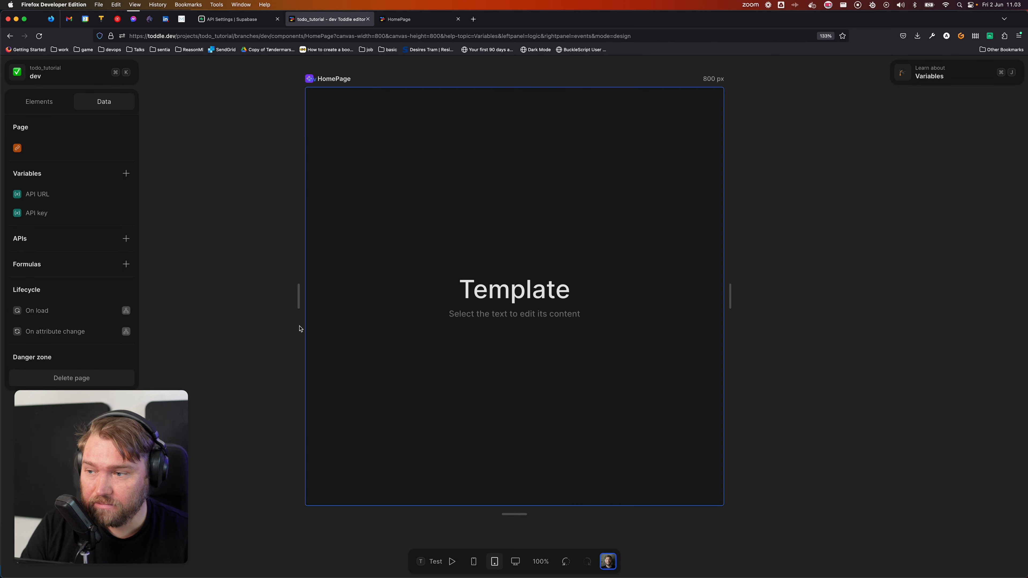
Step: Add a Tasks API request whose URL comes from the API URL variable
click(125, 239)
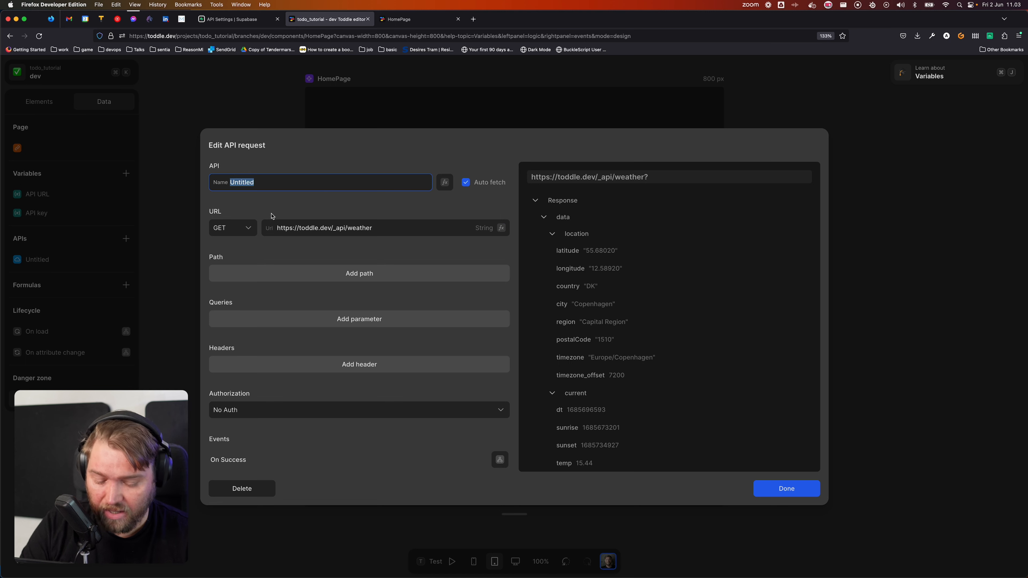
text(Tasks)
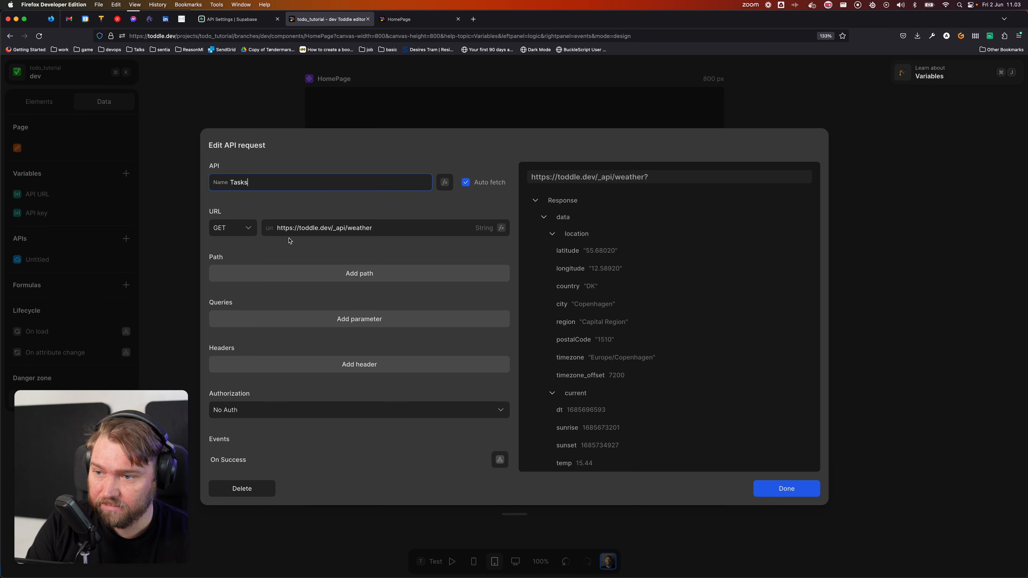
click(193, 186)
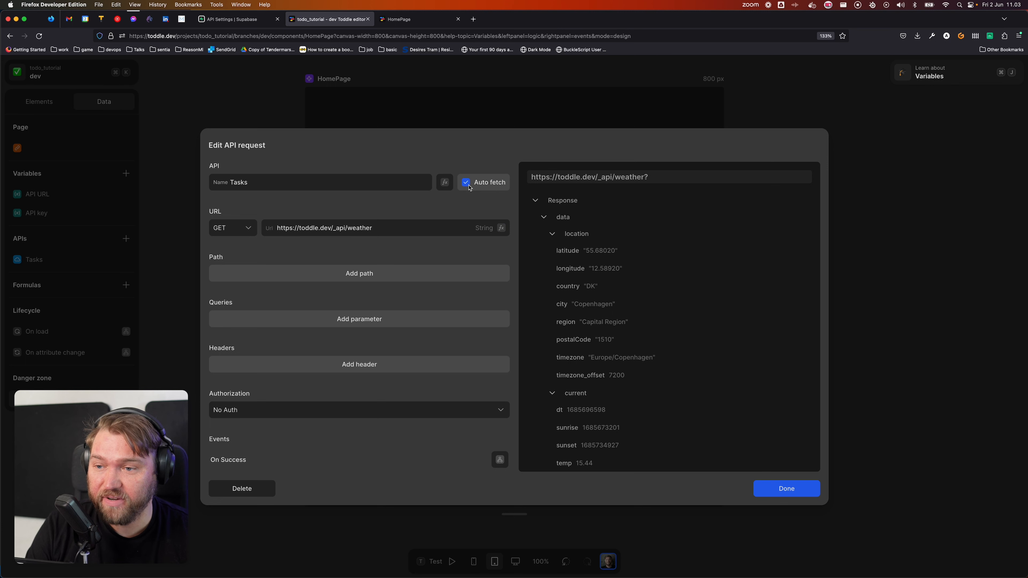
click(502, 229)
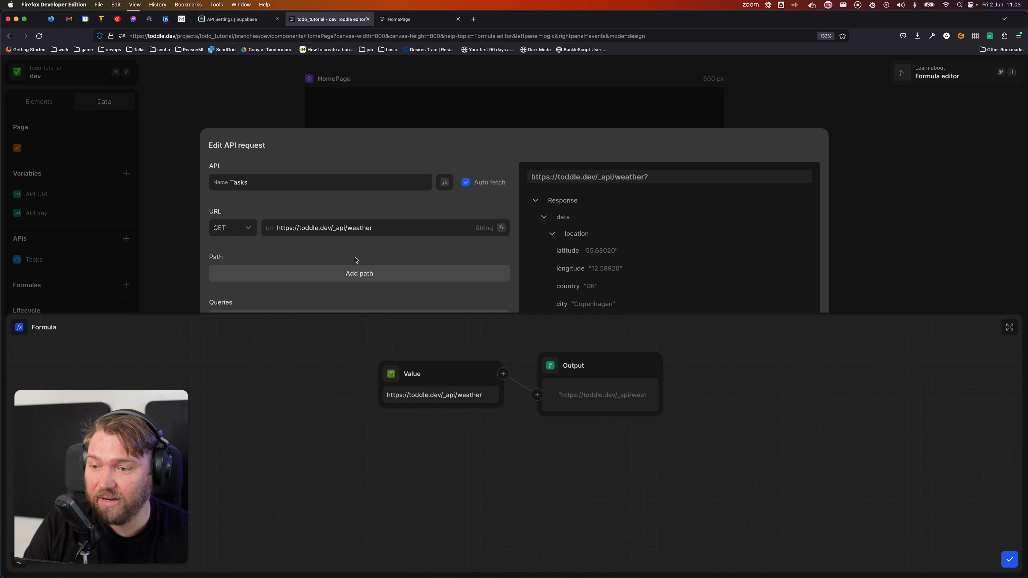
click(385, 372)
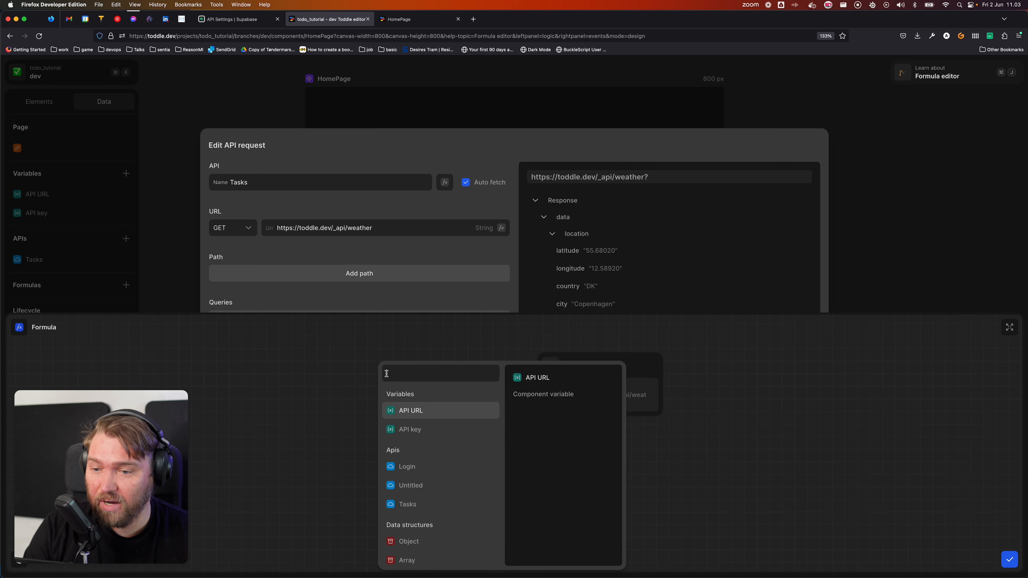
click(417, 410)
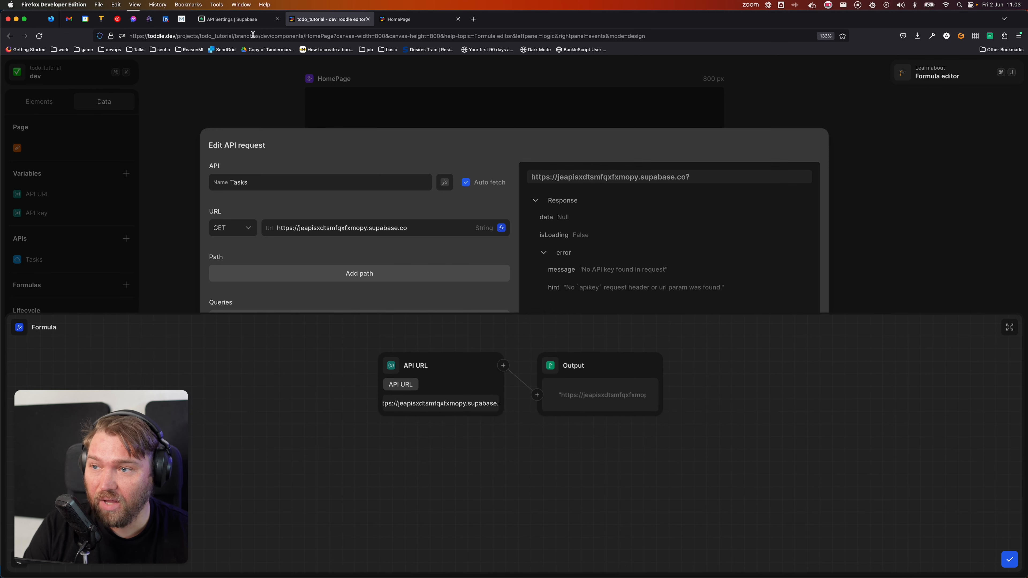
click(249, 20)
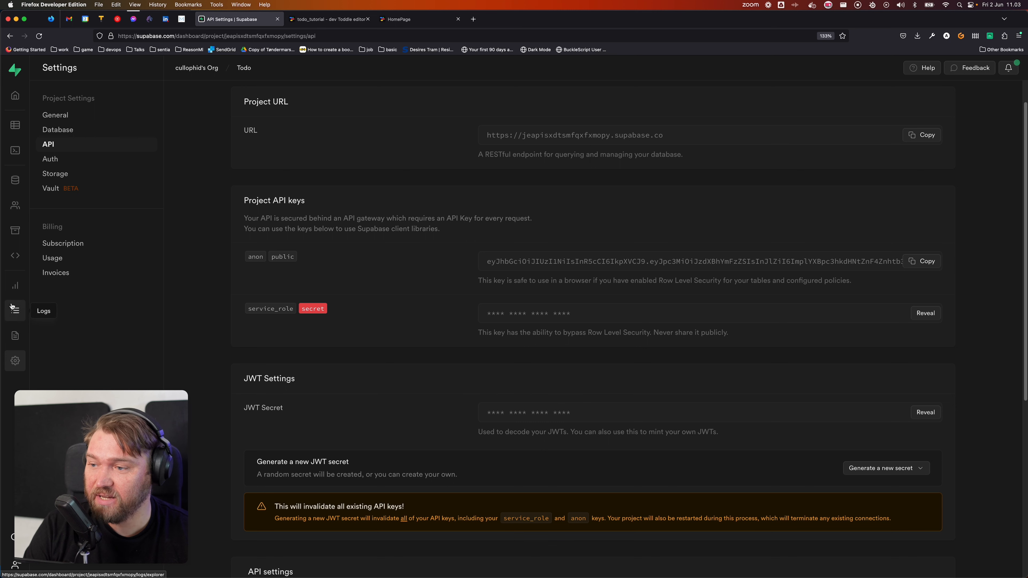
Step: Open Supabase's API Docs for the Tasks table and switch its examples to Bash curl
click(15, 335)
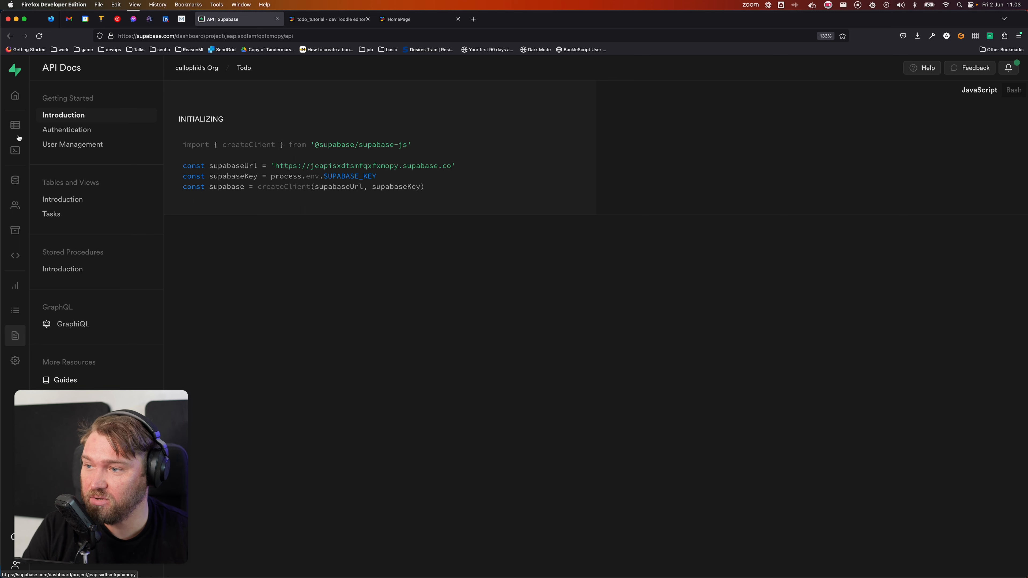
click(53, 217)
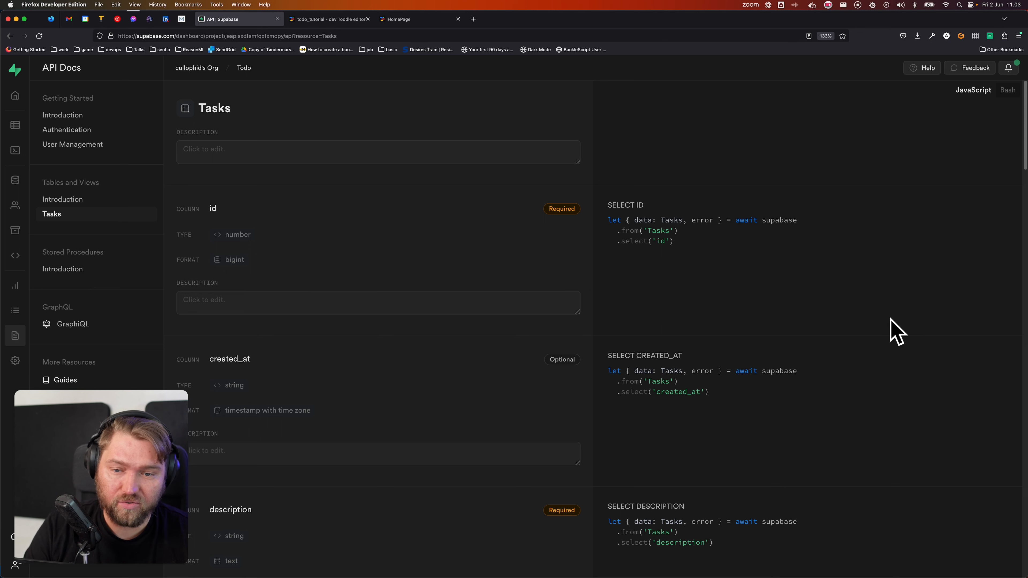
click(1012, 95)
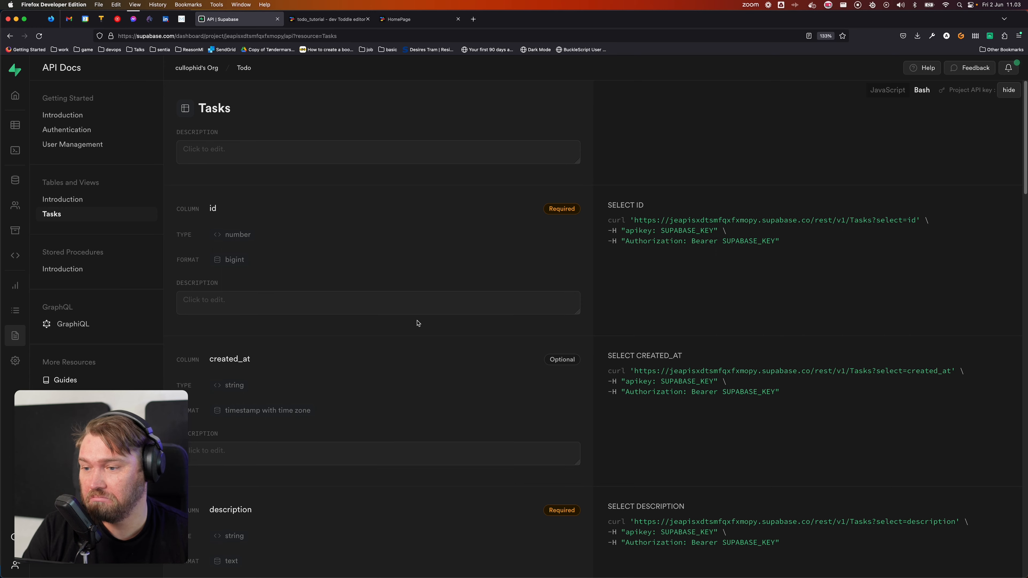
Step: Examine the curl example's project URL and its apikey and Authorization Bearer SUPABASE_KEY headers
scroll(417, 321, down, 5)
scroll(637, 313, up, 5)
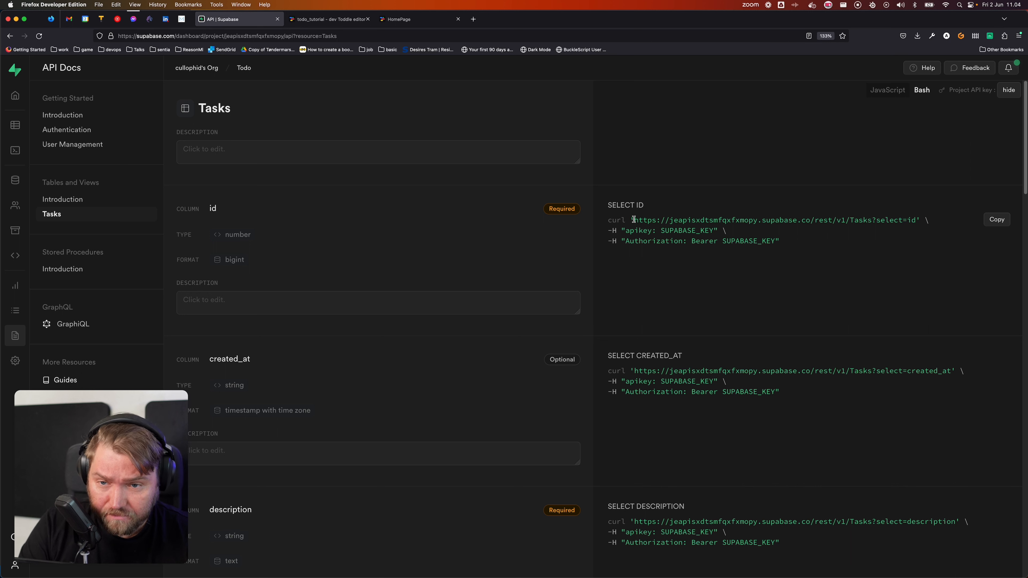
drag(633, 219, 871, 218)
click(816, 229)
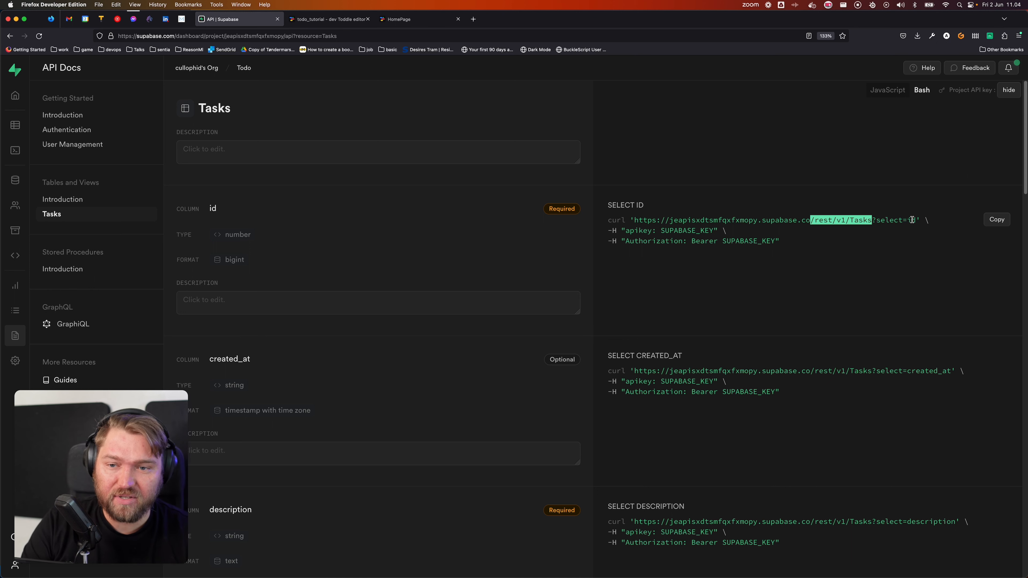
double_click(634, 232)
double_click(677, 231)
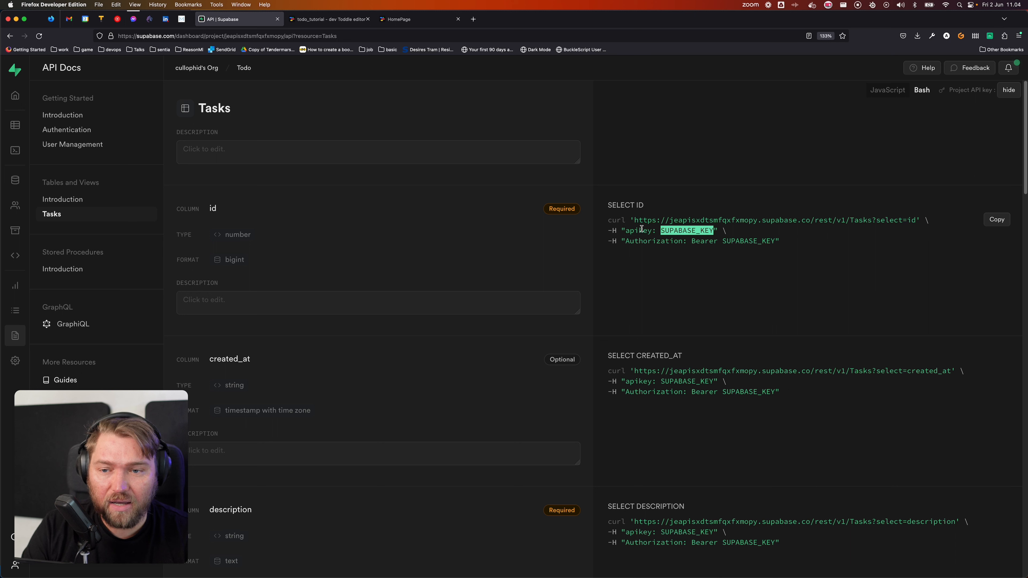
double_click(660, 240)
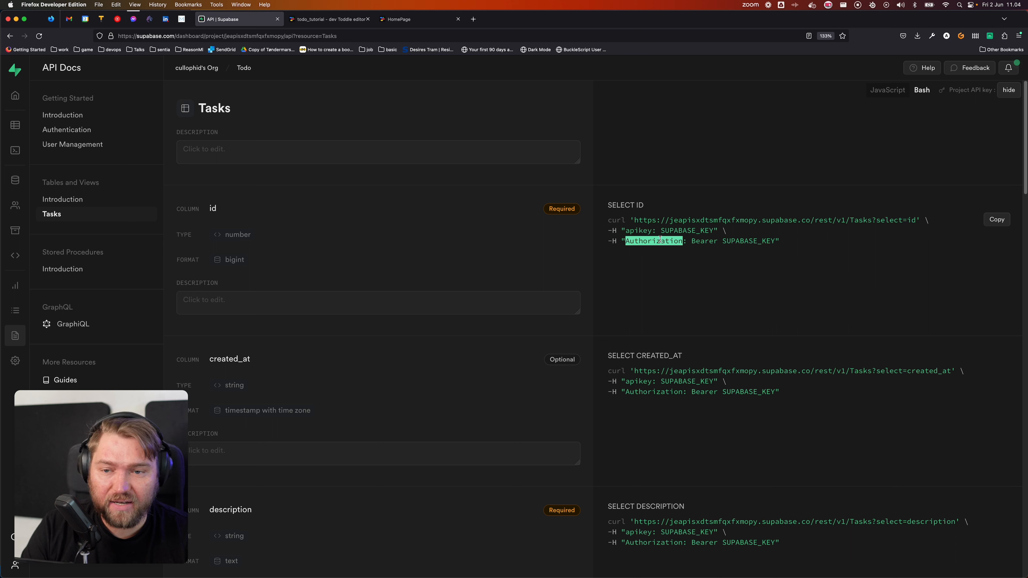
double_click(702, 240)
click(722, 242)
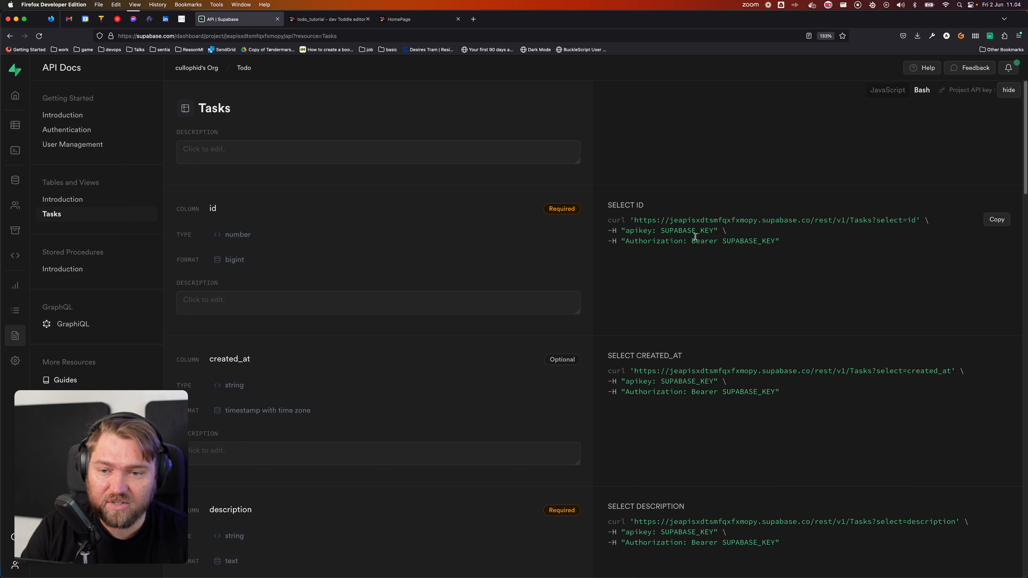
drag(691, 241, 774, 240)
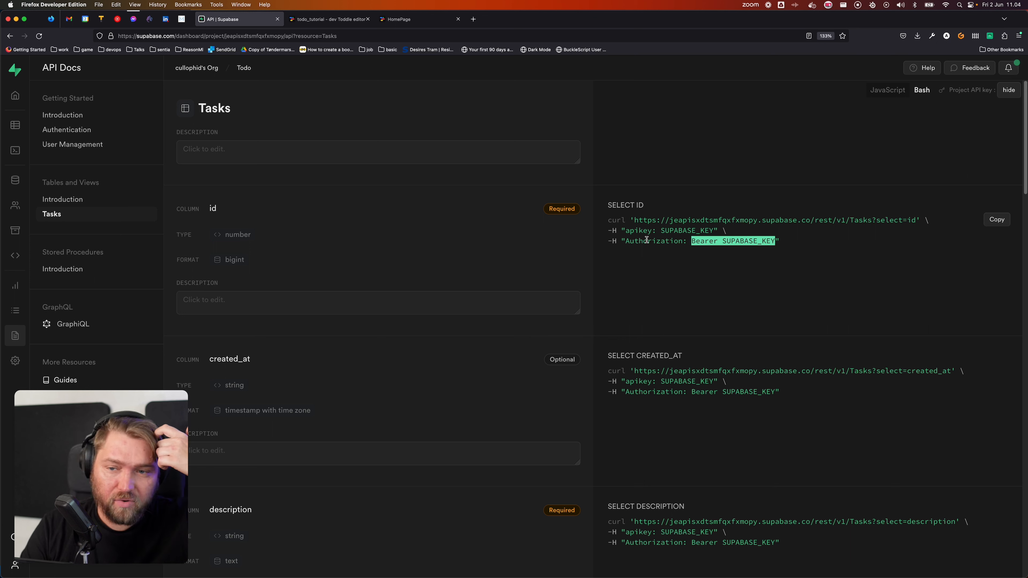
click(752, 240)
Step: Compare SUPABASE_KEY in both headers, note the /rest/v1/Tasks path, and return to Toddle
double_click(687, 231)
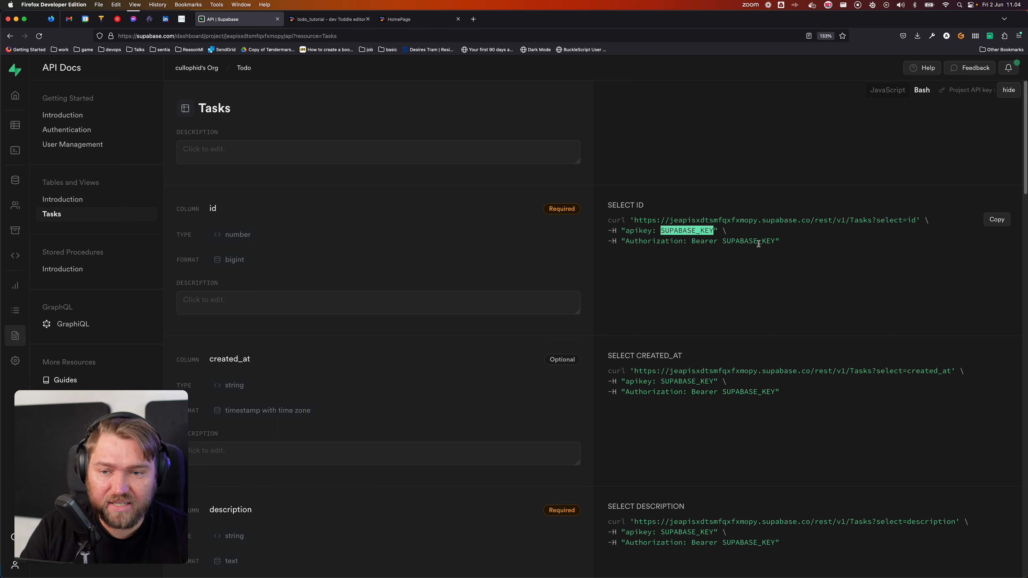
double_click(758, 242)
double_click(691, 229)
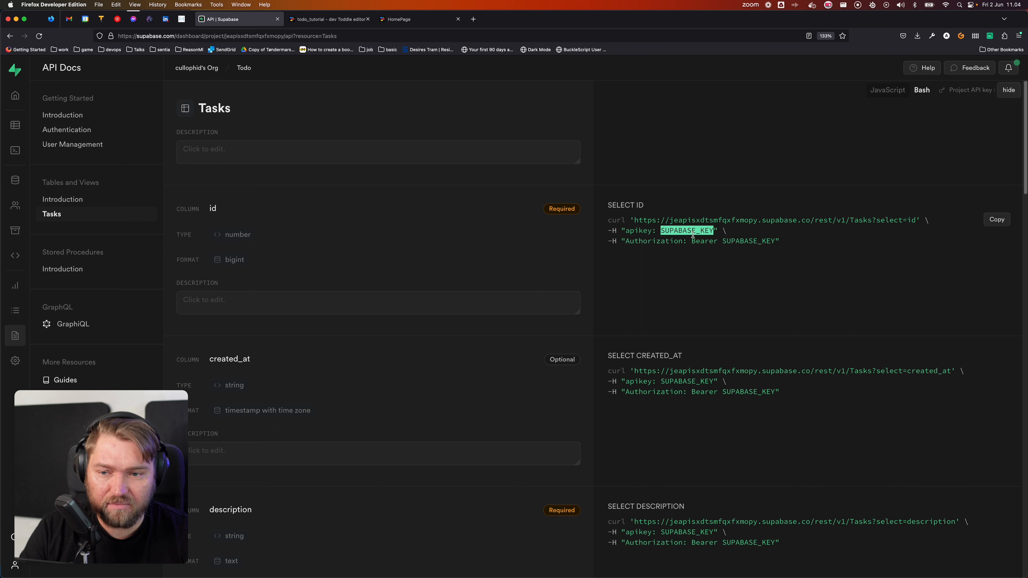
double_click(747, 242)
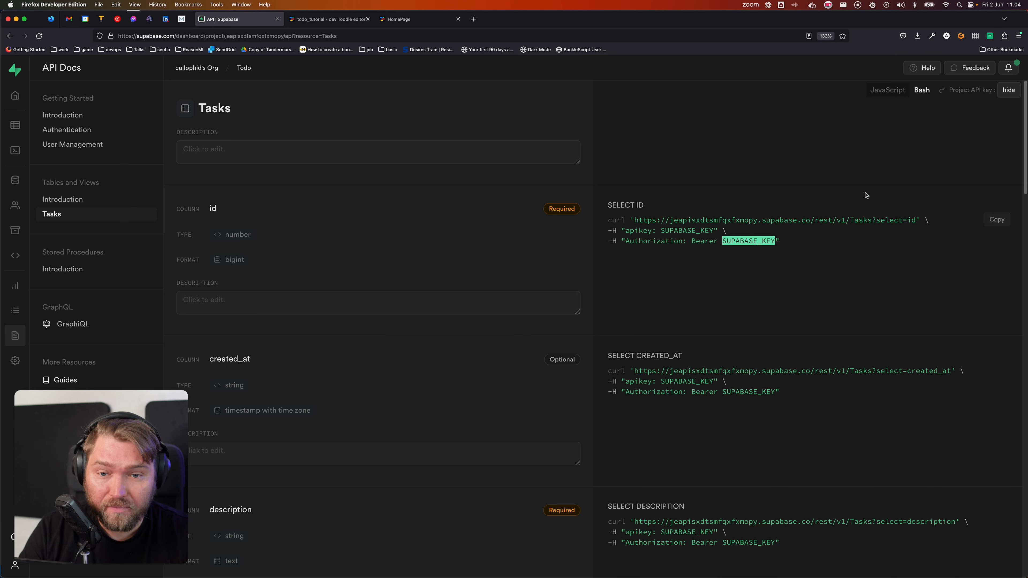
click(828, 219)
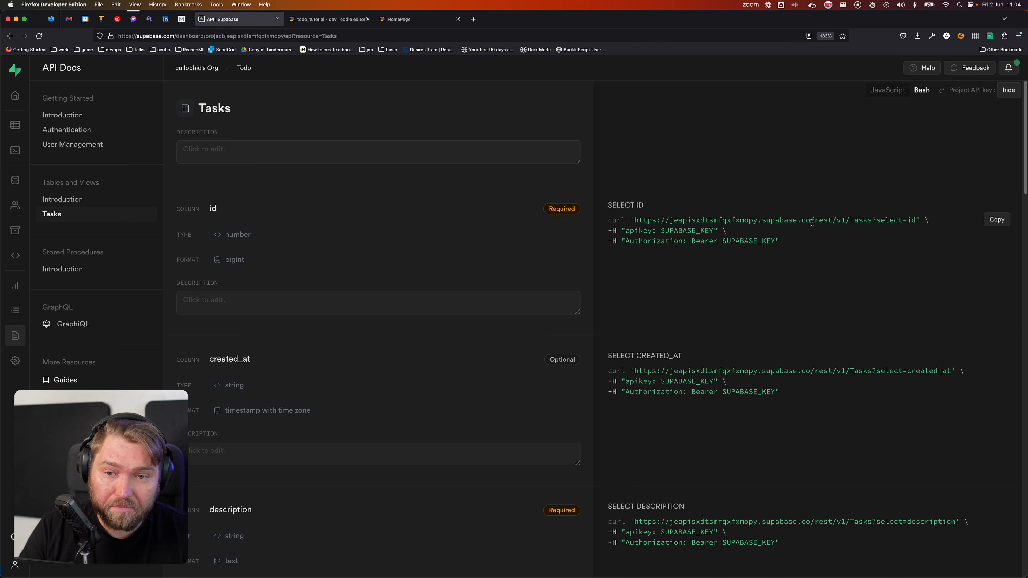
drag(811, 223, 868, 219)
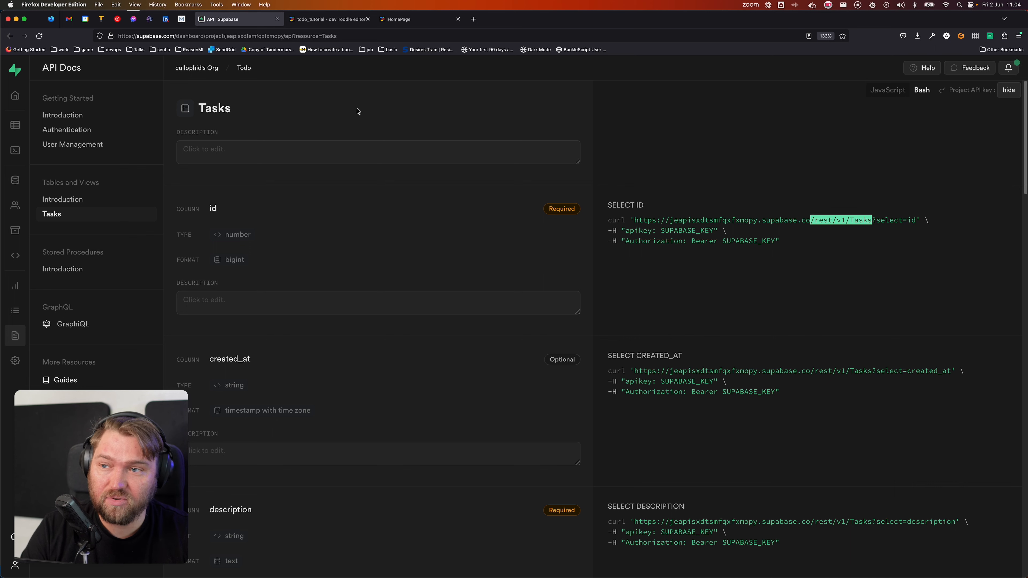
click(333, 20)
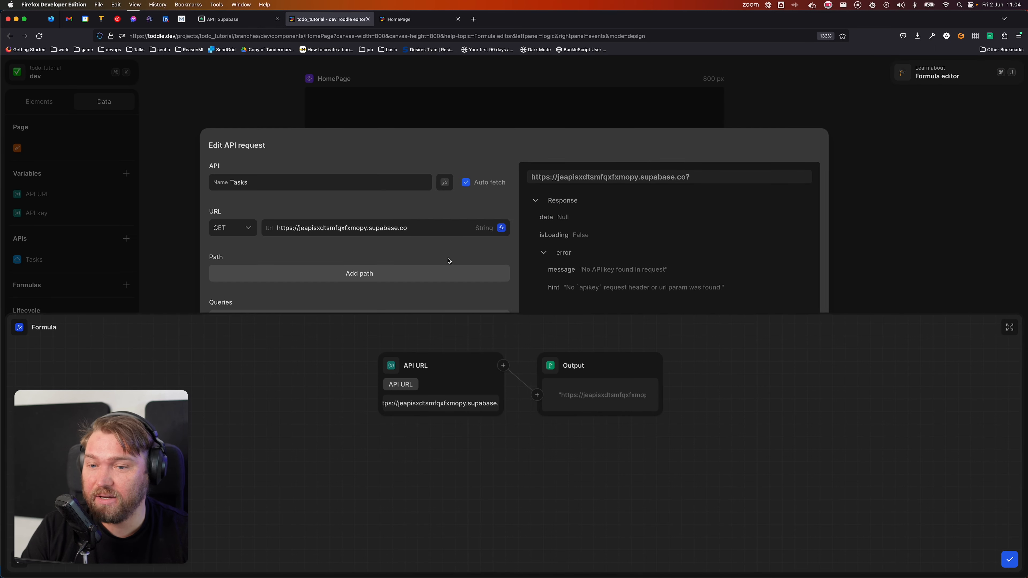
Step: Build the Tasks request path from the segments rest, v1 and Task
scroll(440, 256, down, 3)
key(Escape)
scroll(373, 281, up, 1)
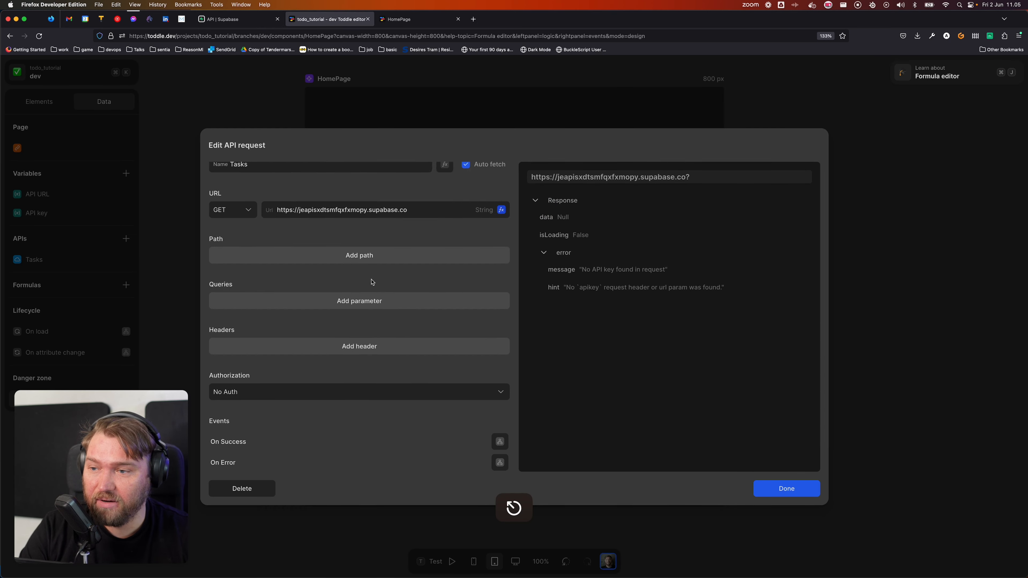
scroll(372, 281, up, 2)
click(319, 275)
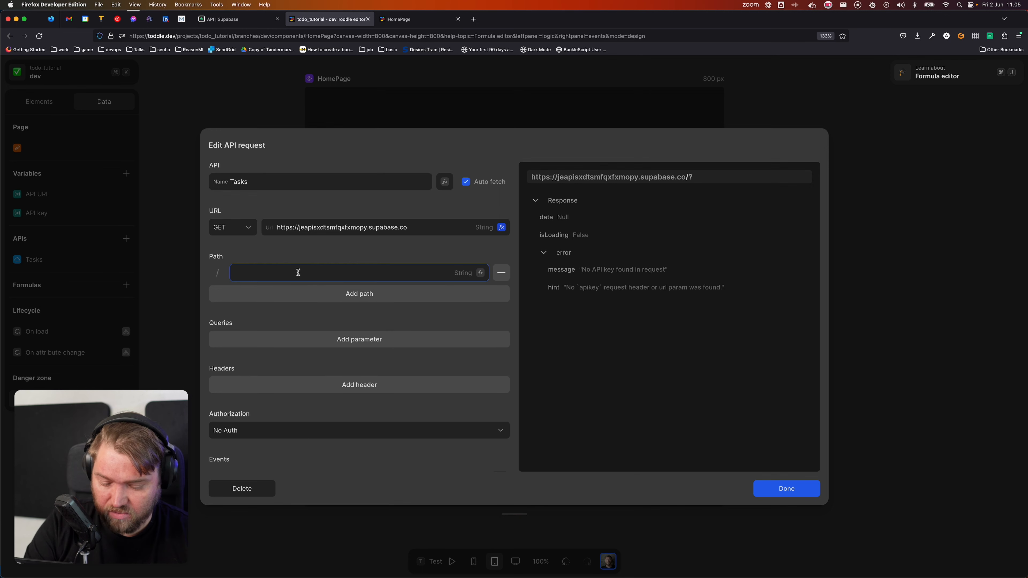
click(352, 295)
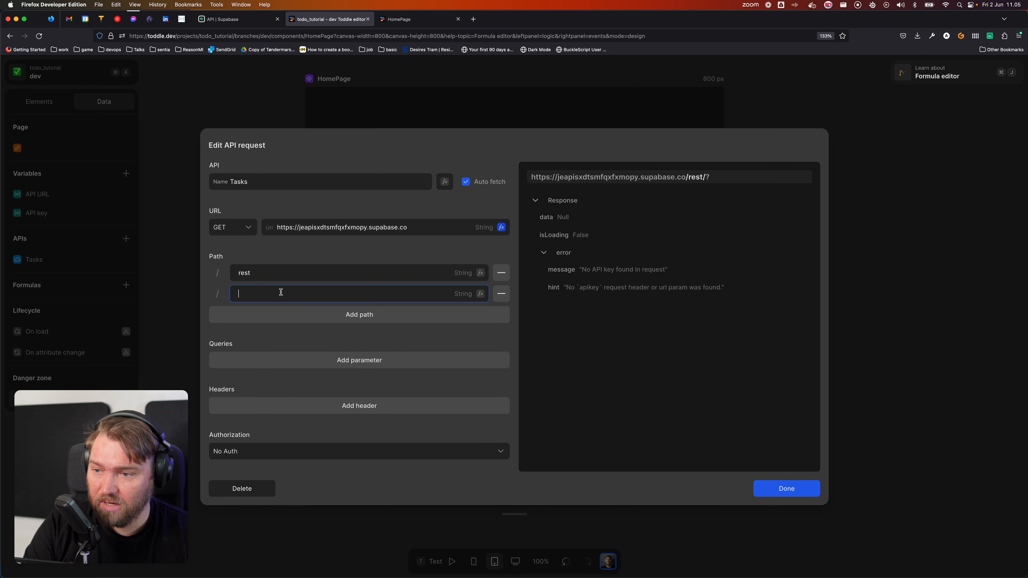
text(v1)
click(288, 315)
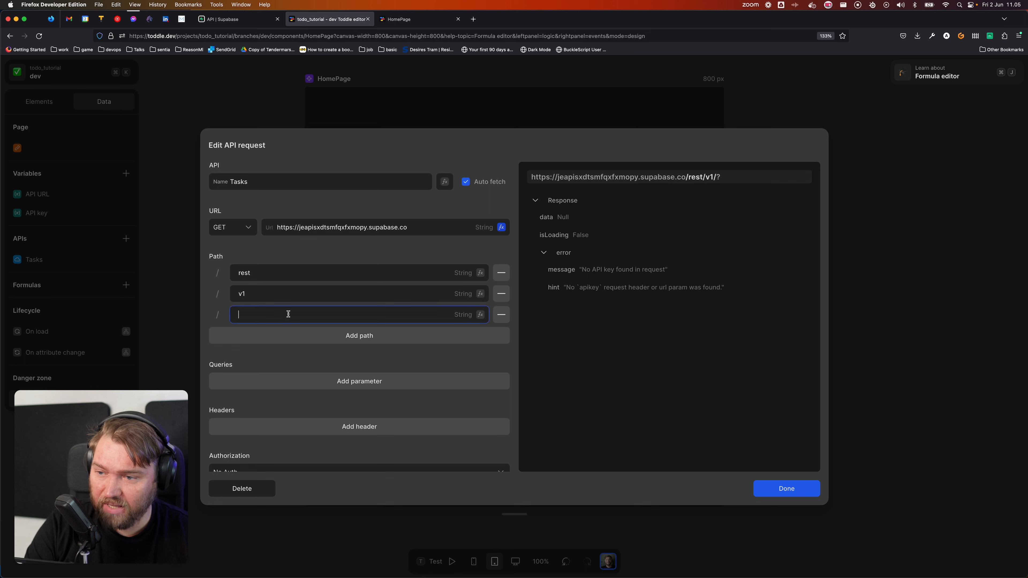
text(Tasks)
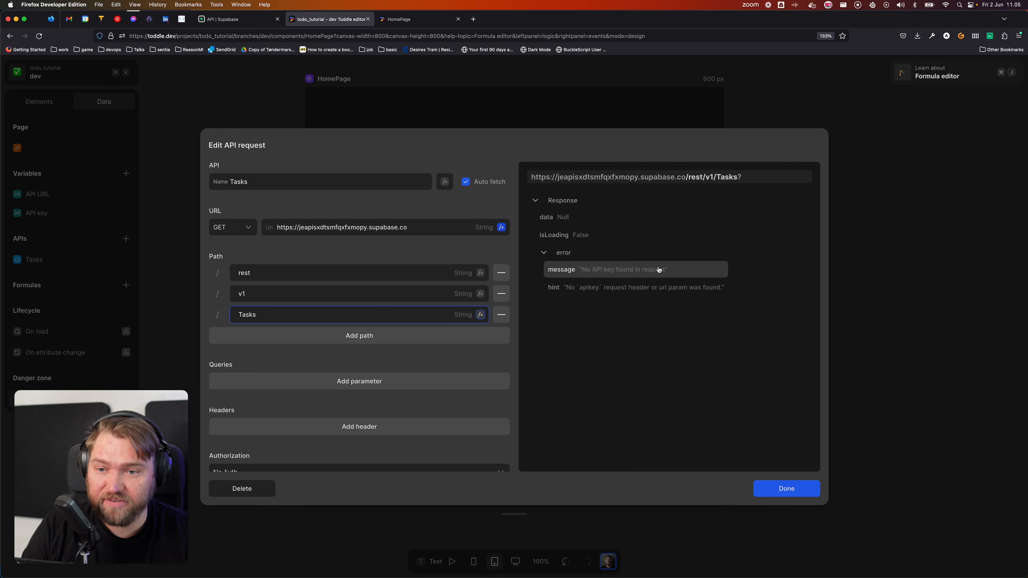
Step: Add an apiKey header whose value comes from the API key variable
scroll(317, 266, down, 2)
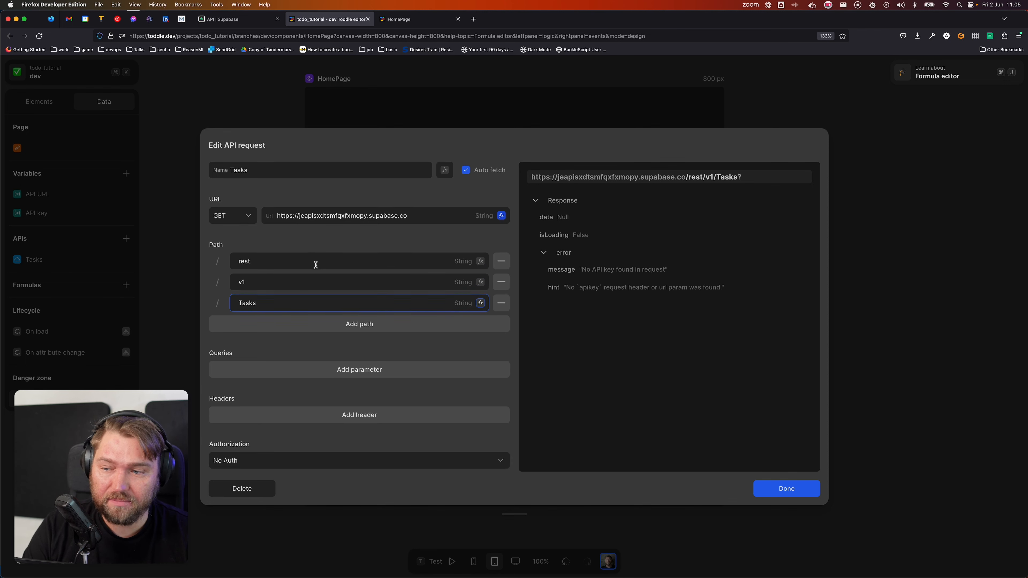
click(329, 386)
click(306, 390)
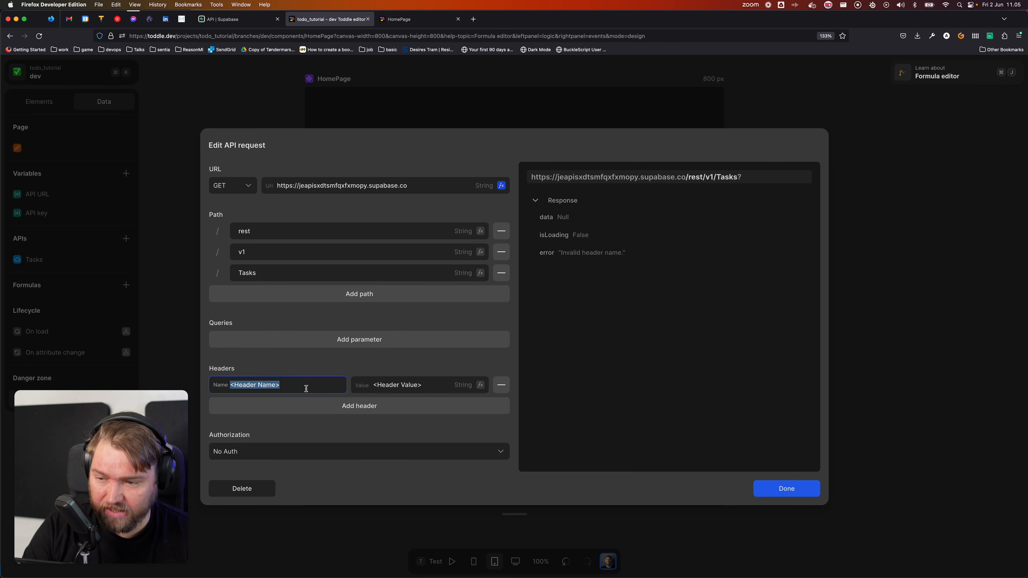
text(apiKey)
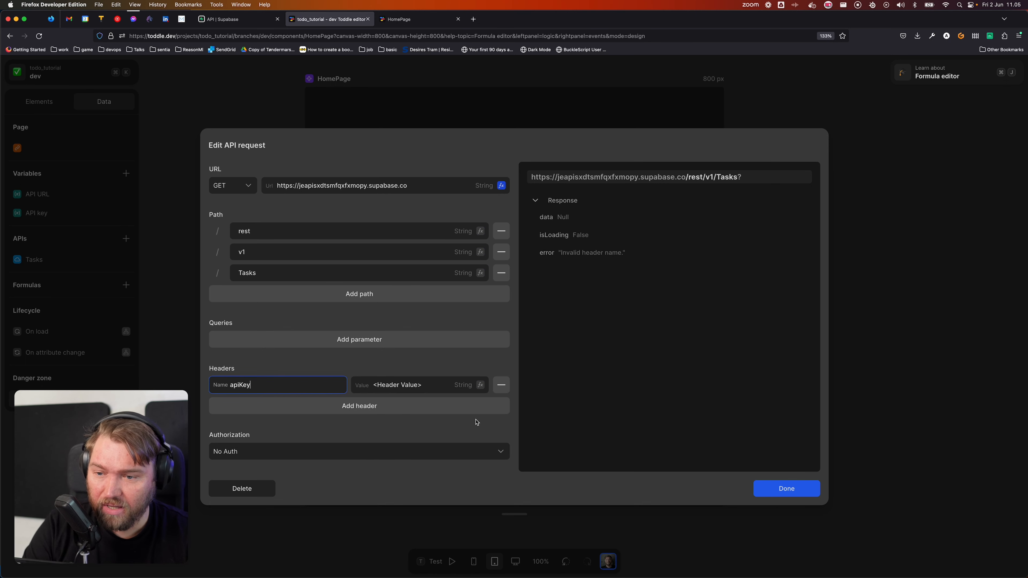
click(480, 384)
click(399, 379)
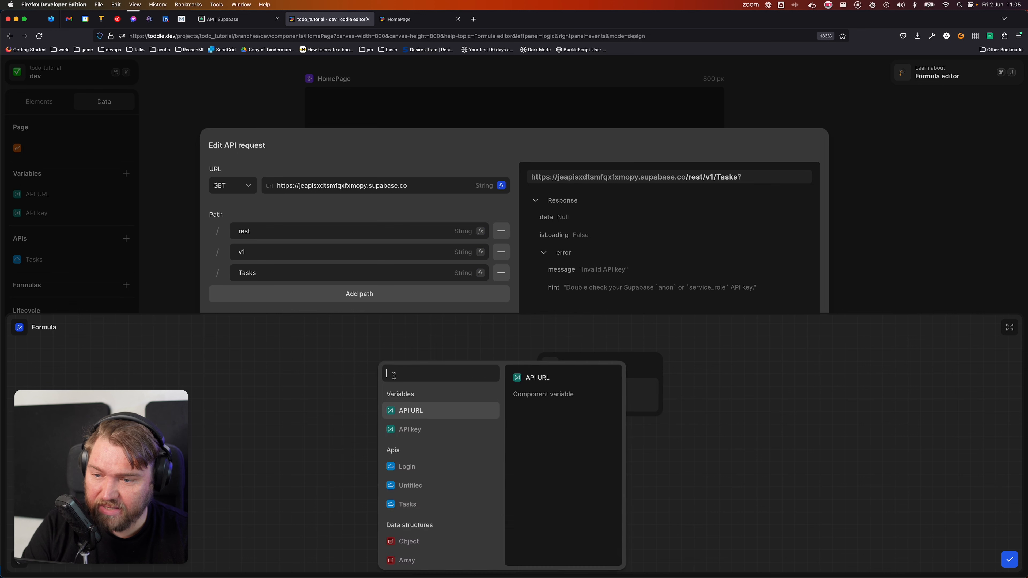
click(441, 433)
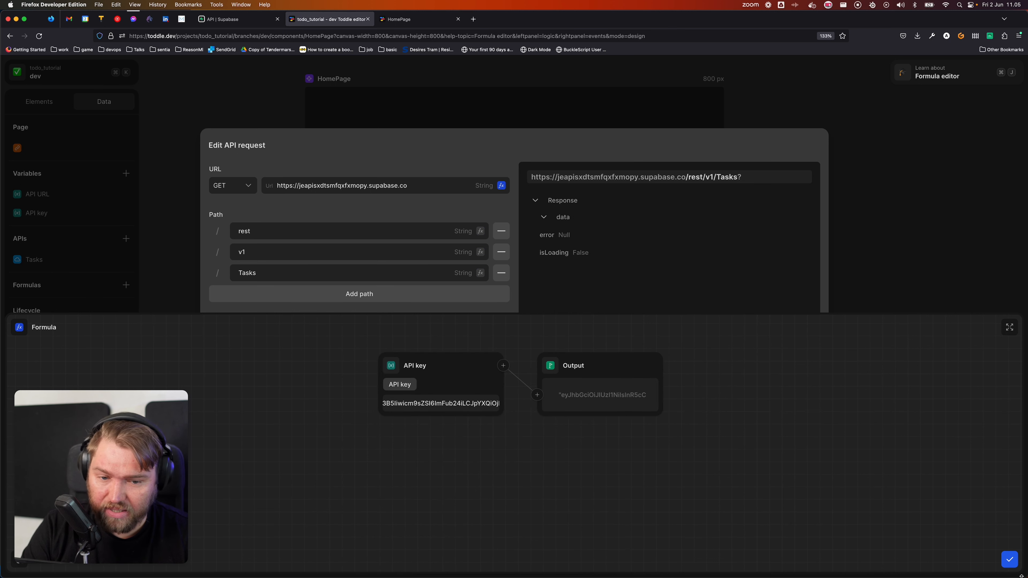
click(1009, 559)
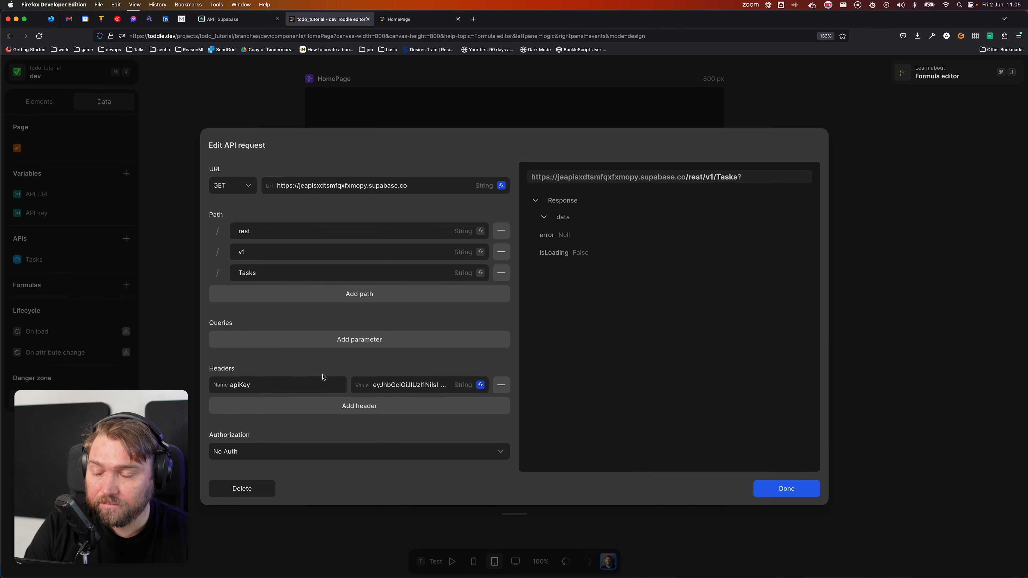
Step: Add an extra request header, then remove it again
scroll(324, 379, down, 1)
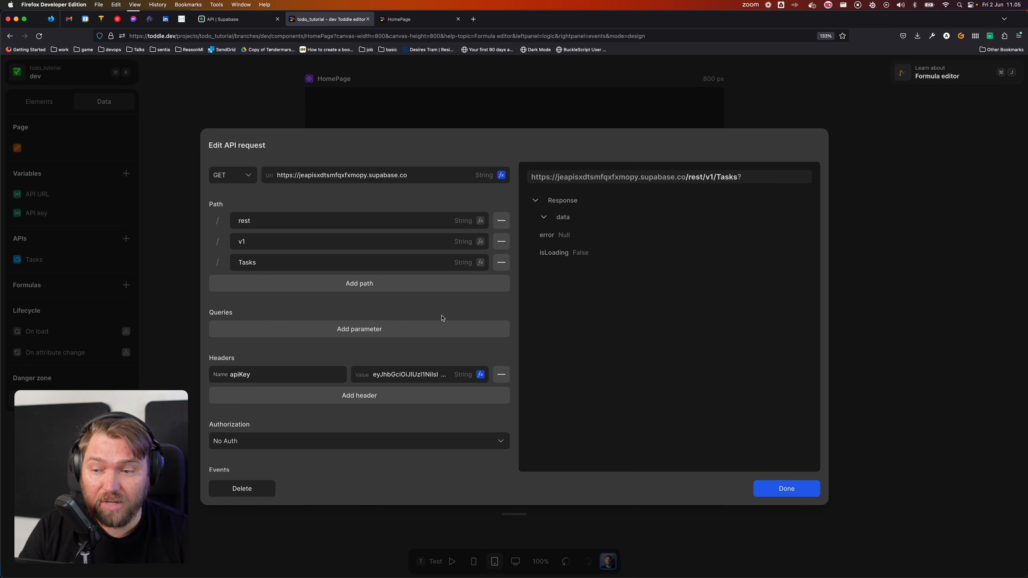
scroll(442, 318, down, 3)
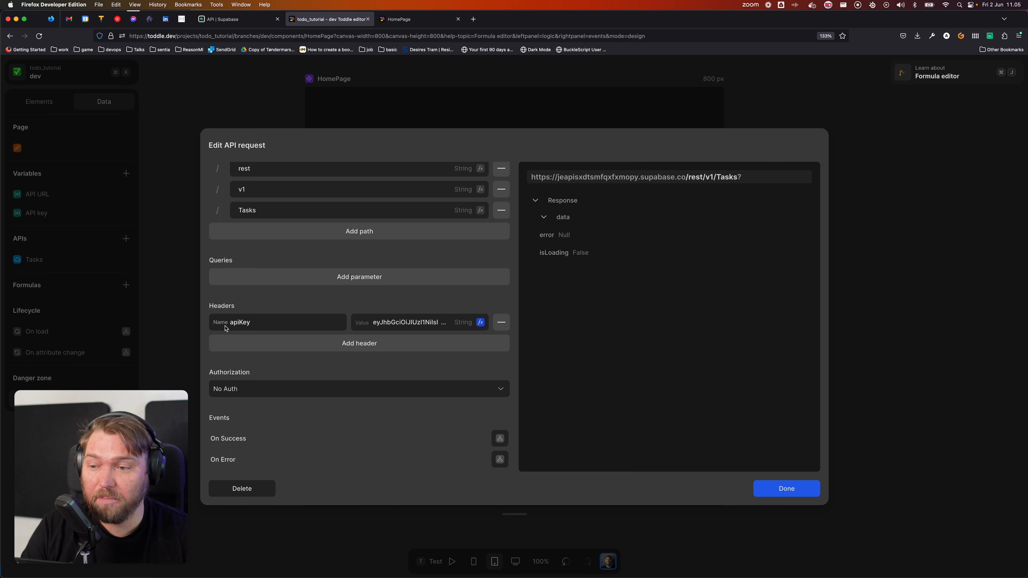
click(336, 344)
click(291, 344)
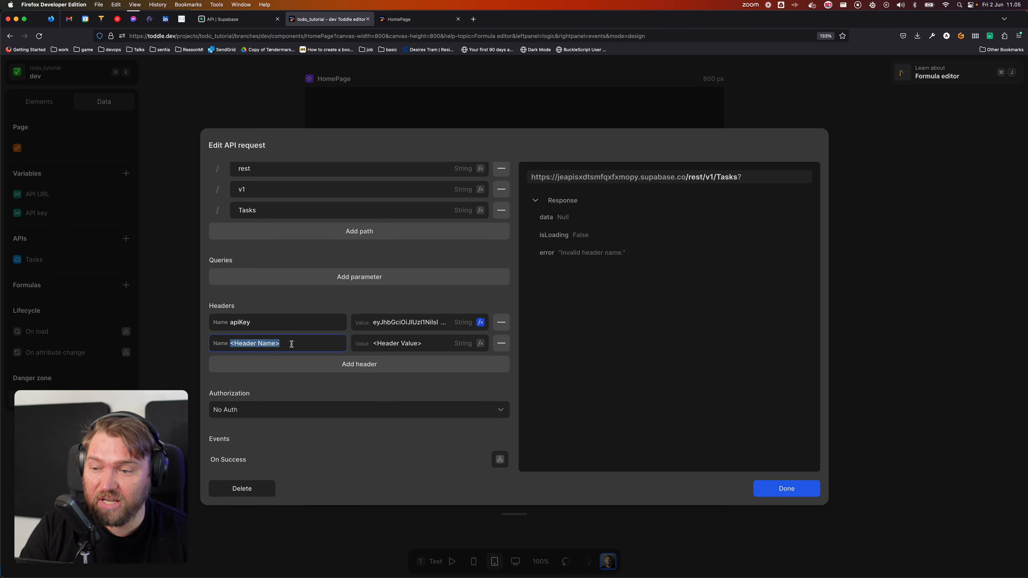
click(501, 344)
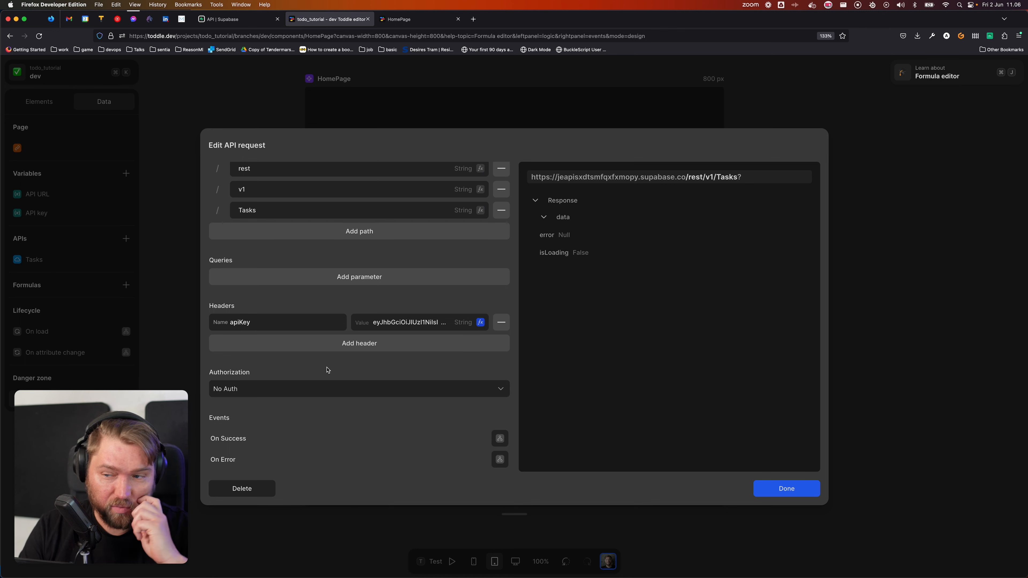
Step: Try Bearer <access_token> authorization on the Tasks request, then revert to No Auth
click(290, 393)
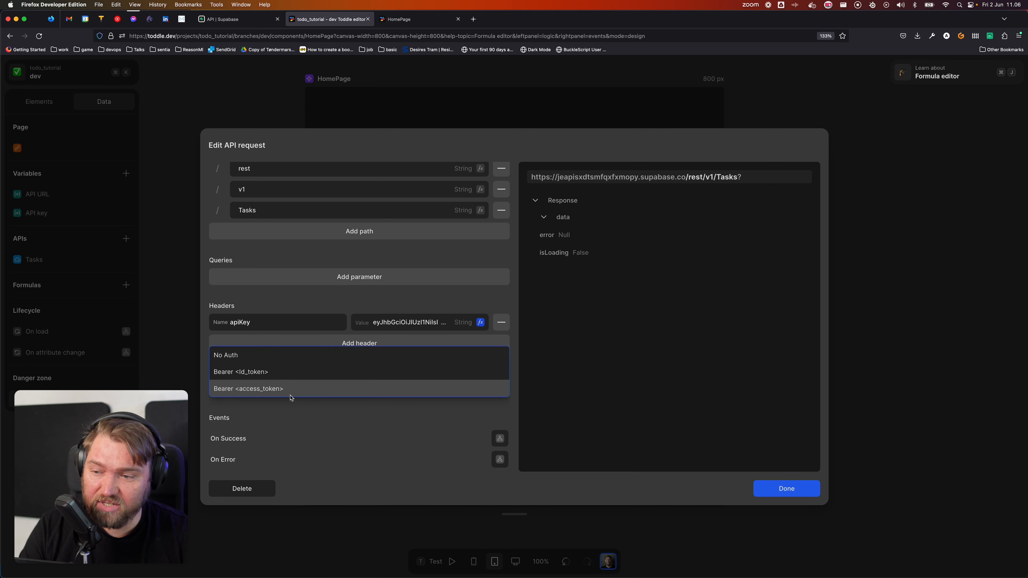
click(307, 391)
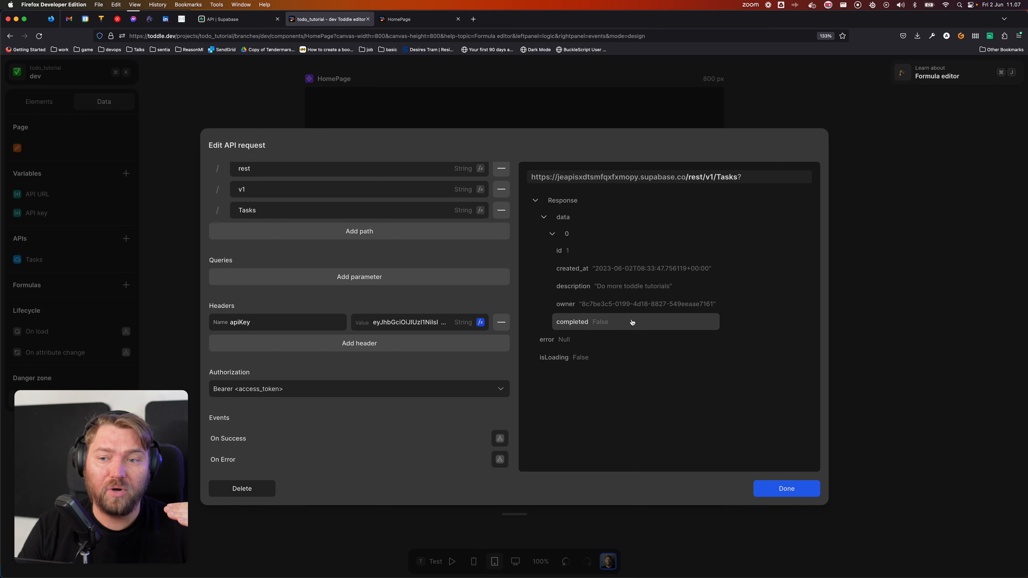
click(291, 395)
click(291, 355)
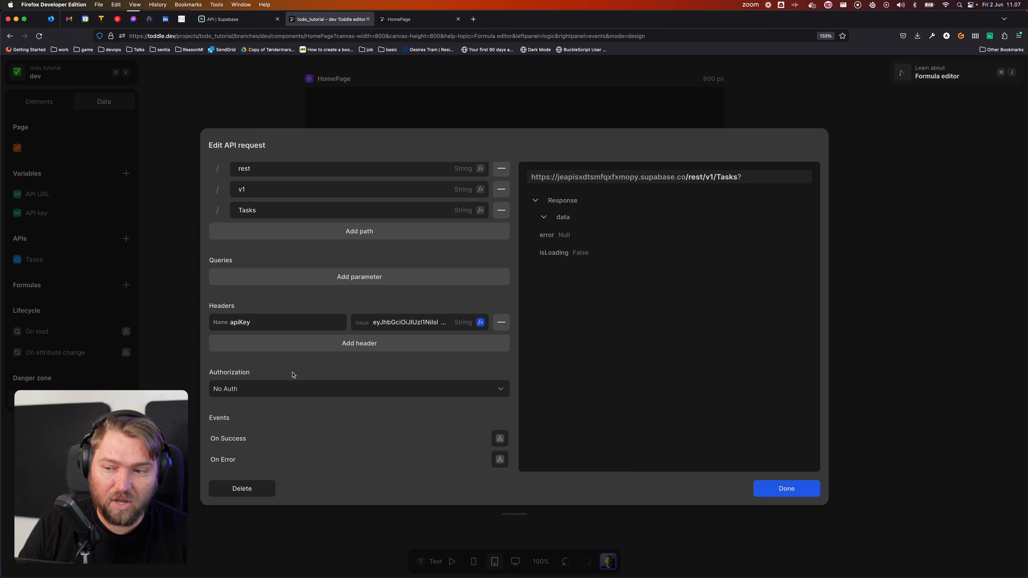
Step: Set the authorization back to Bearer <access_token> and save the Tasks request
click(282, 392)
click(248, 389)
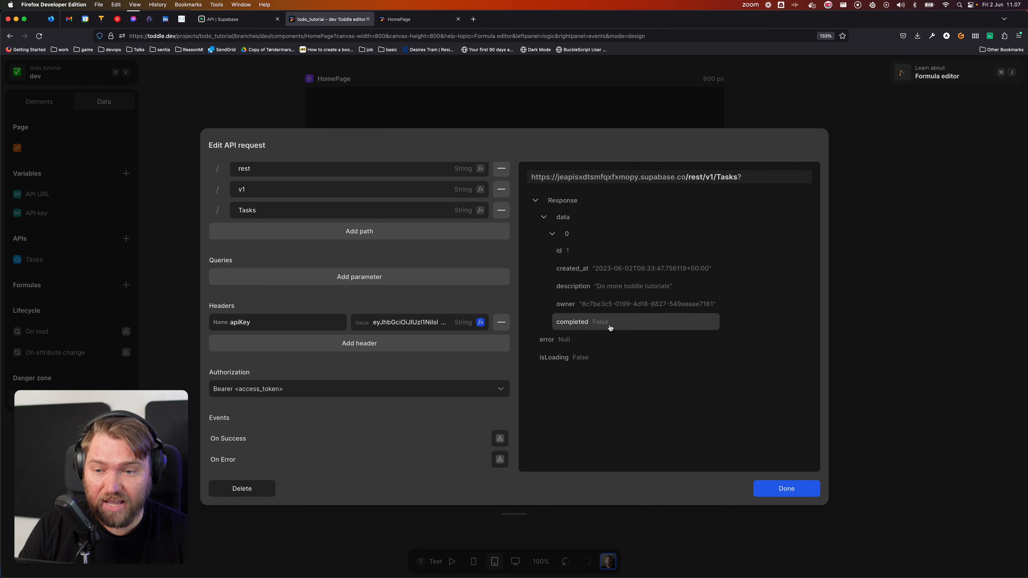
click(793, 493)
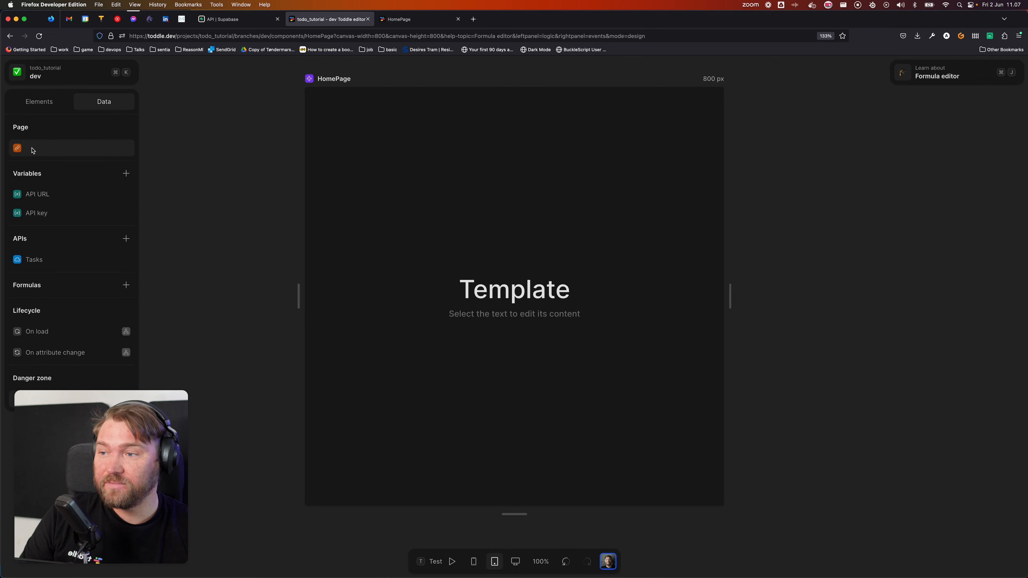
Step: Delete the HomePage's paragraph and h1 heading elements
click(38, 102)
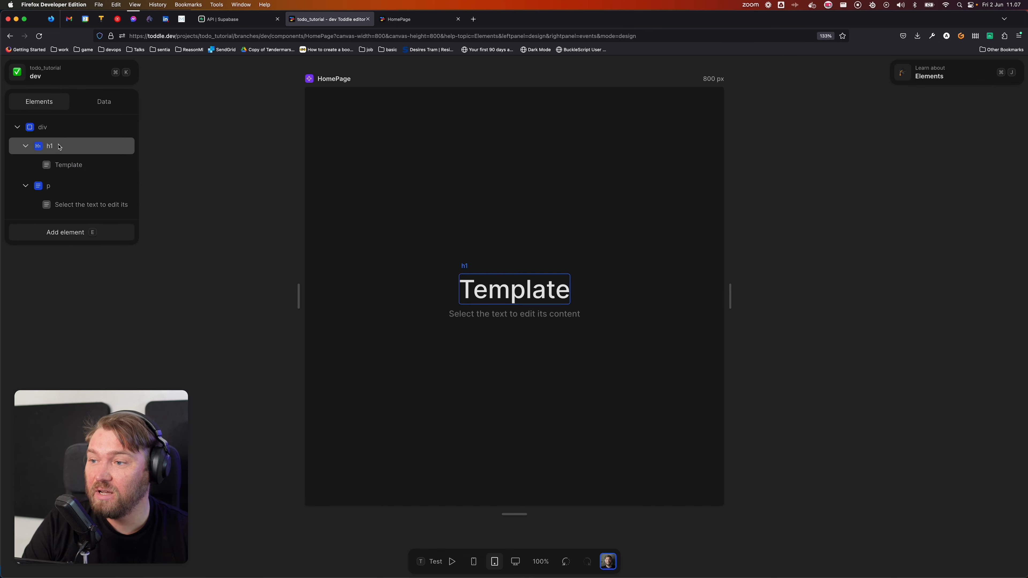
click(57, 186)
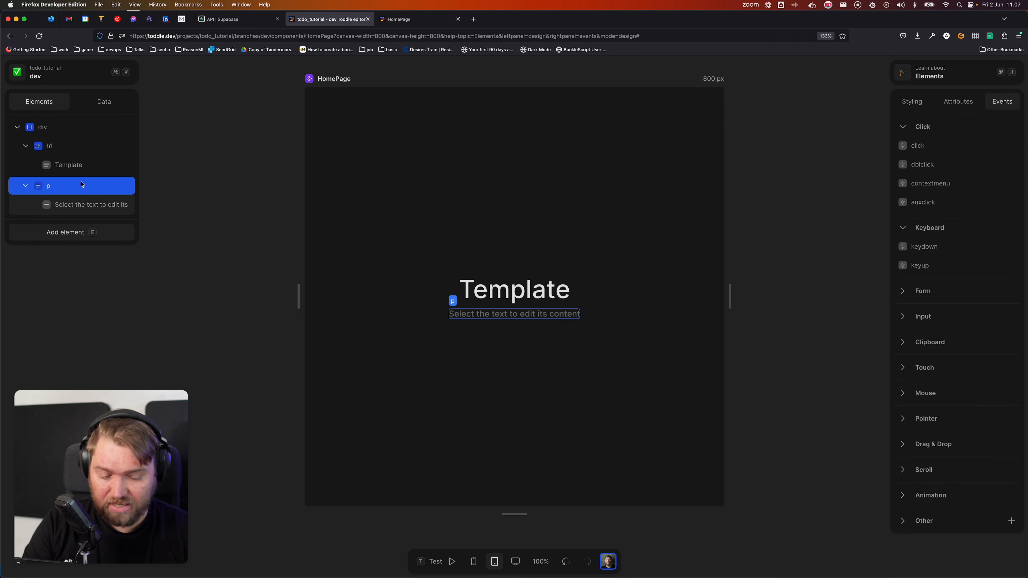
key(BackSpace)
click(65, 146)
key(BackSpace)
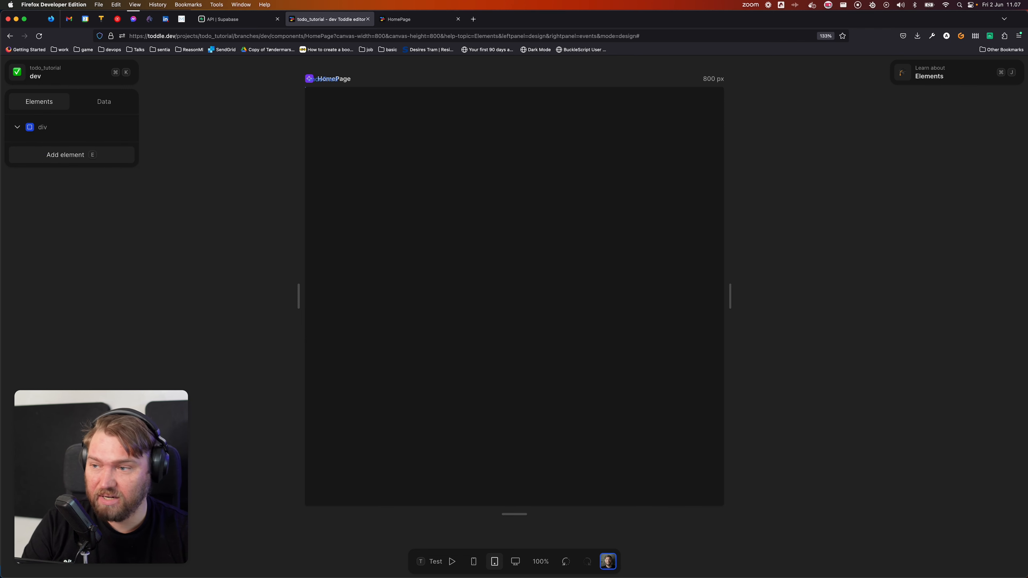
Step: Add a List element to the page's root div
click(66, 128)
click(75, 149)
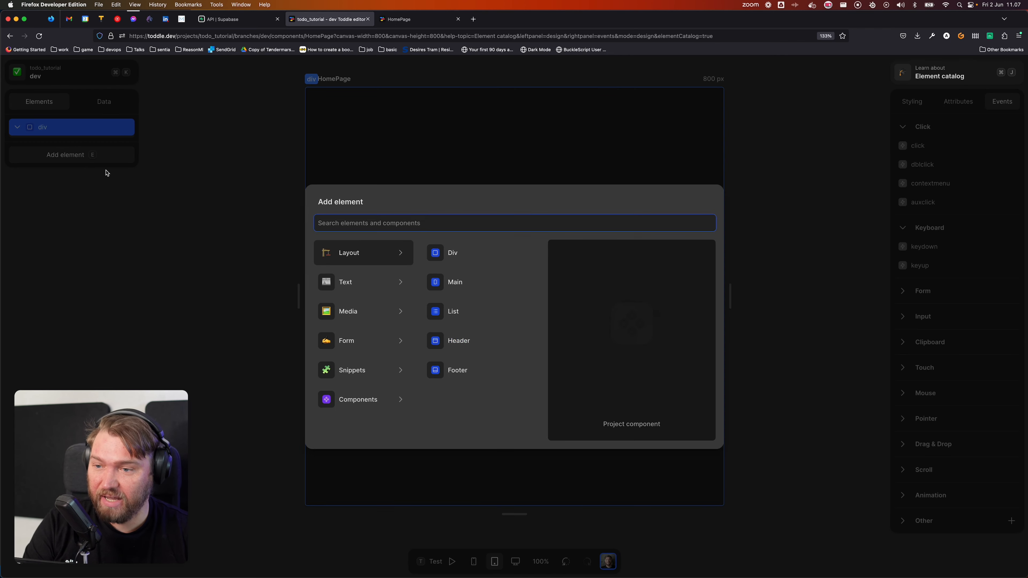
text(list)
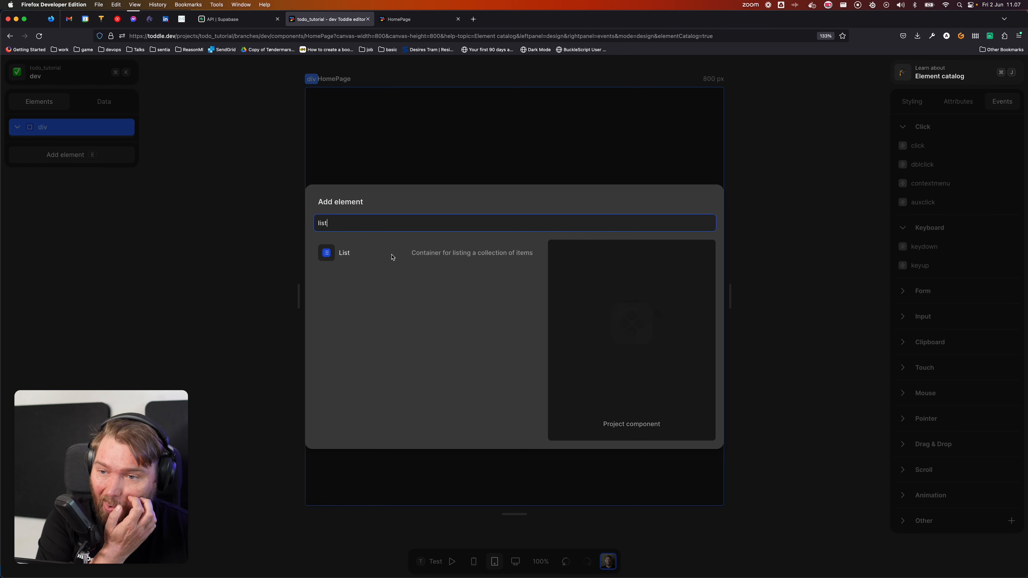
click(387, 254)
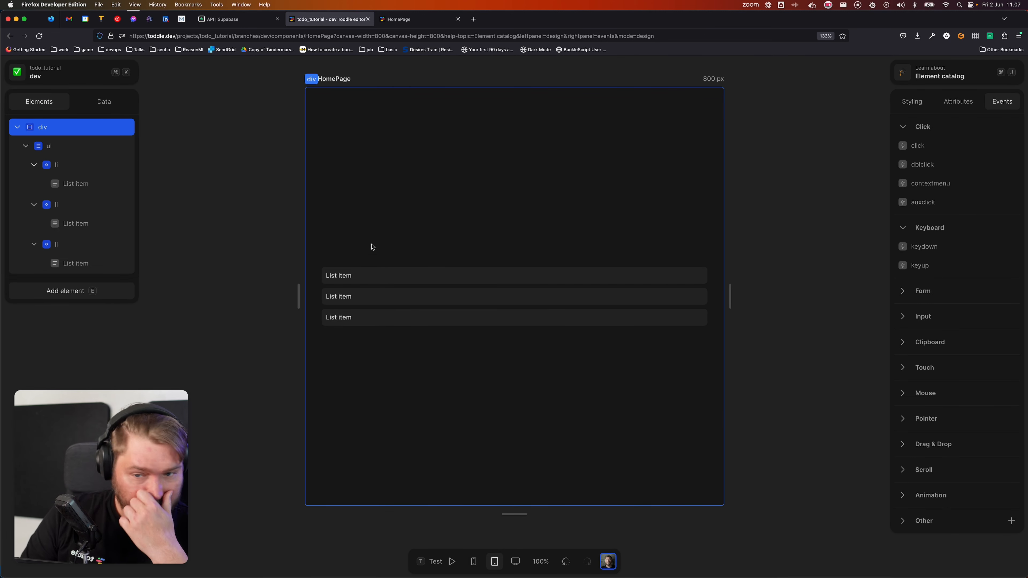
click(114, 133)
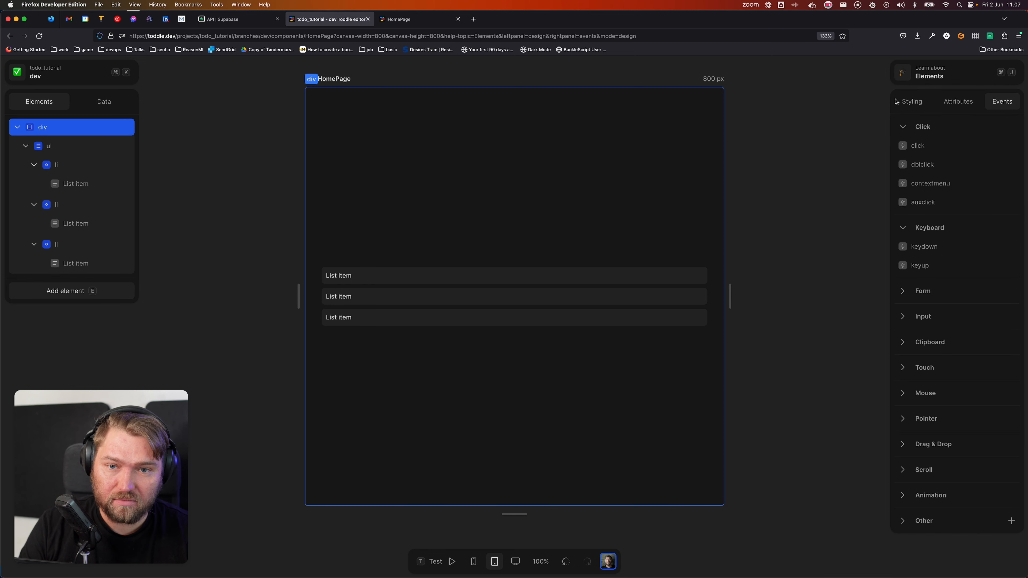
Step: Set the root div's background colour to grey-100
click(904, 99)
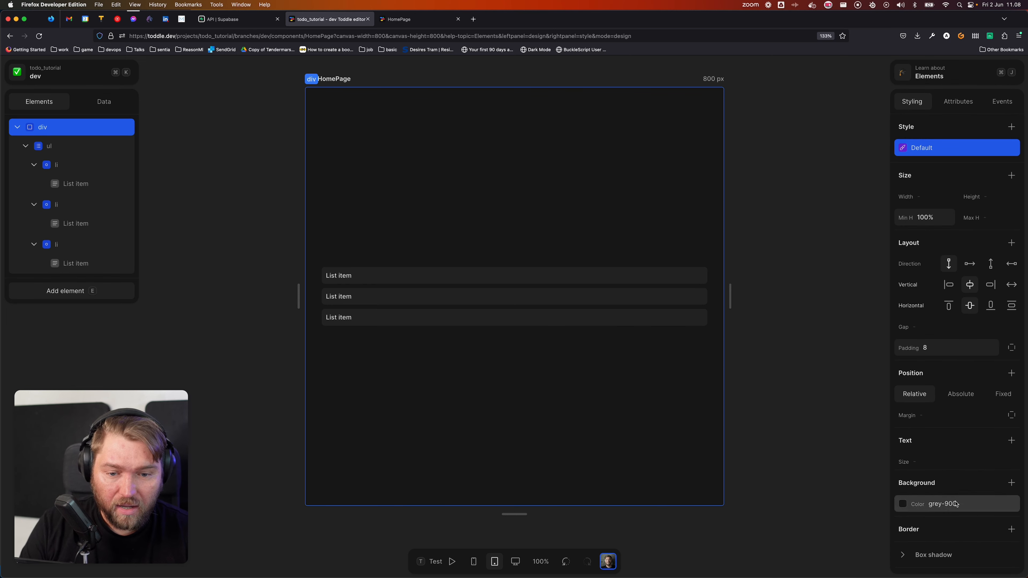
click(957, 505)
click(916, 527)
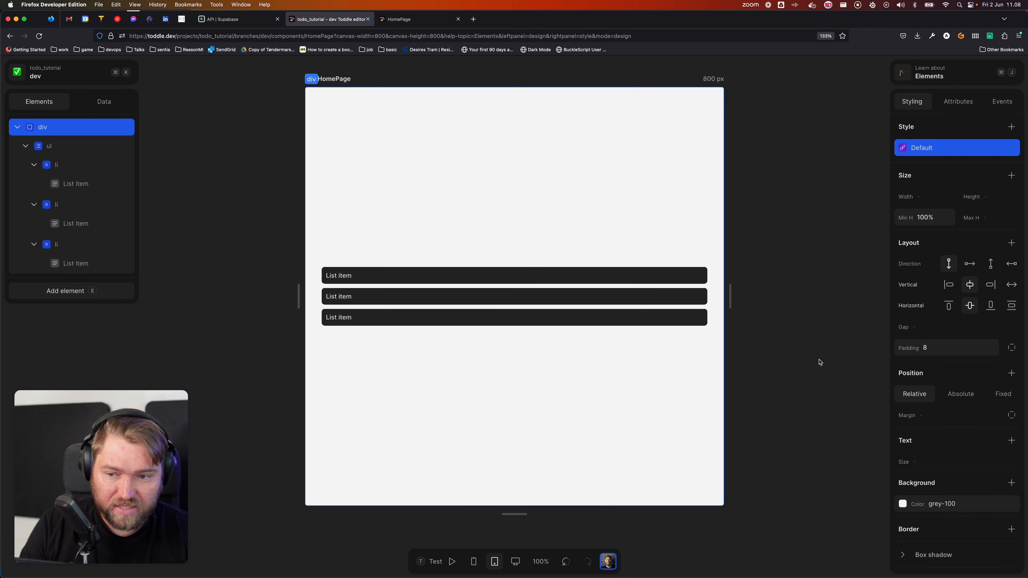
click(60, 134)
Step: Add a new div inside the root div and move the list into it
text(e)
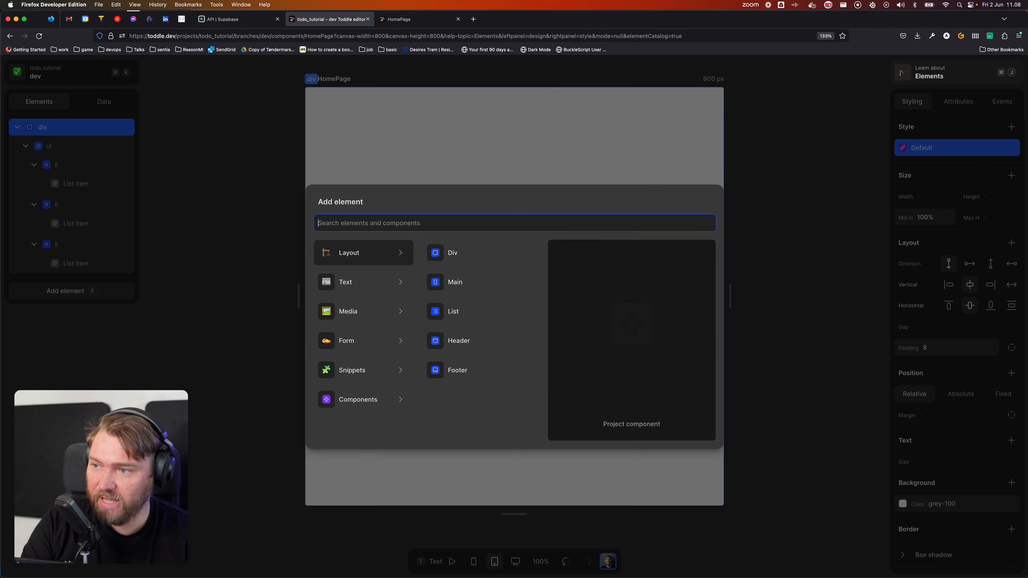
text(div)
key(Return)
drag(61, 146, 67, 292)
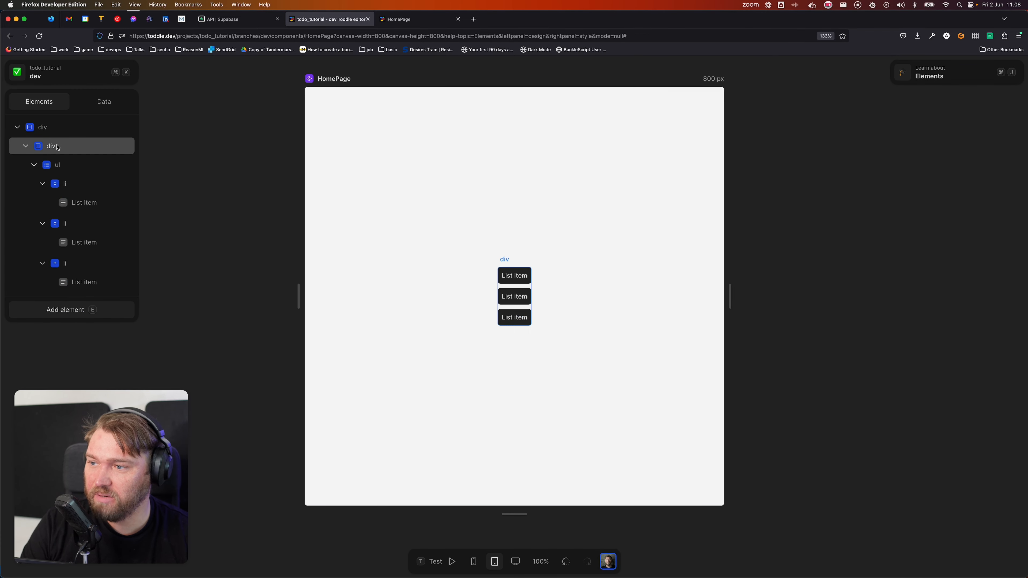
click(61, 146)
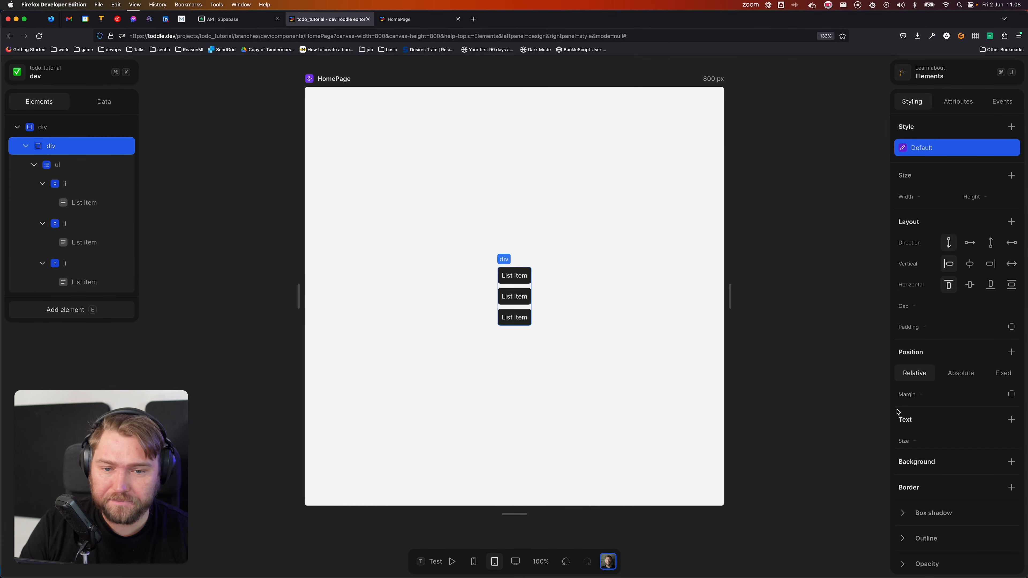
Step: Give the inner div a light grey-50 background colour
click(1011, 461)
click(910, 432)
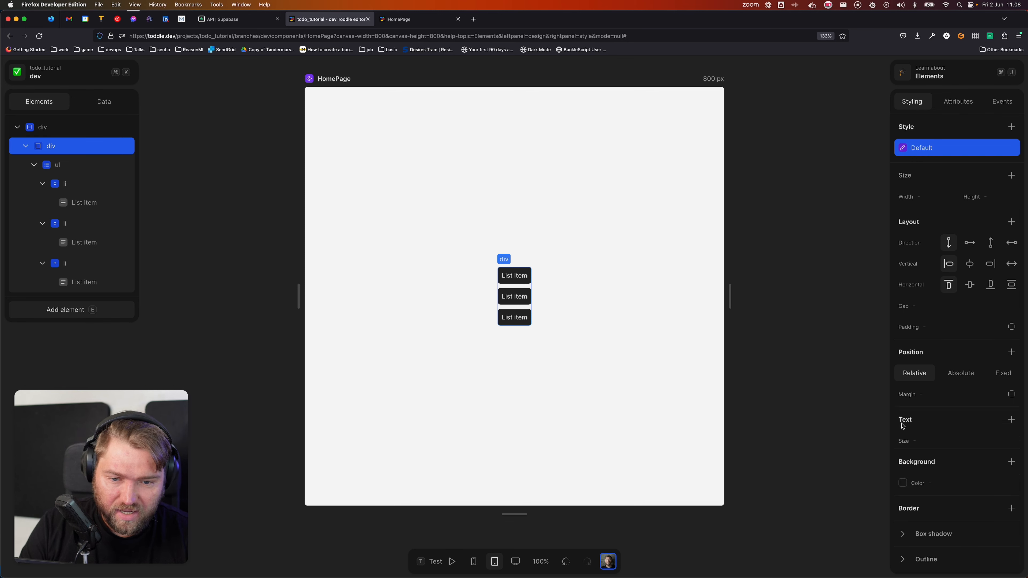
click(900, 483)
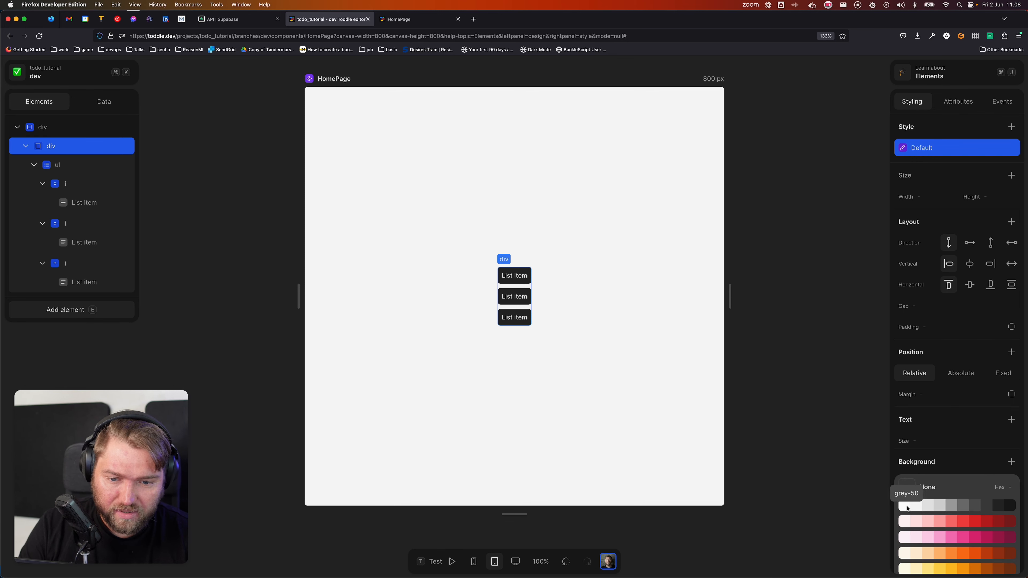
click(902, 502)
click(656, 351)
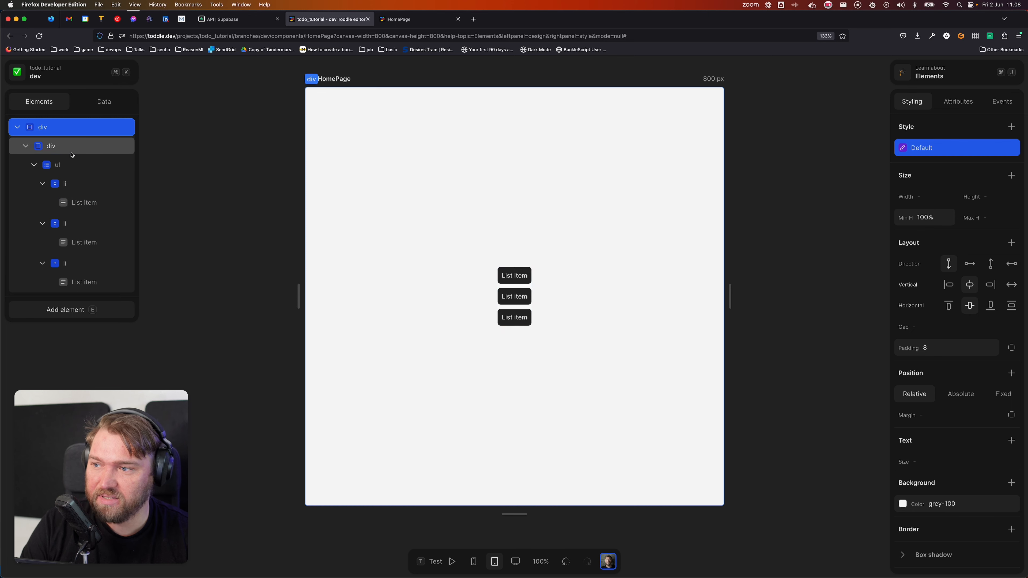
click(50, 146)
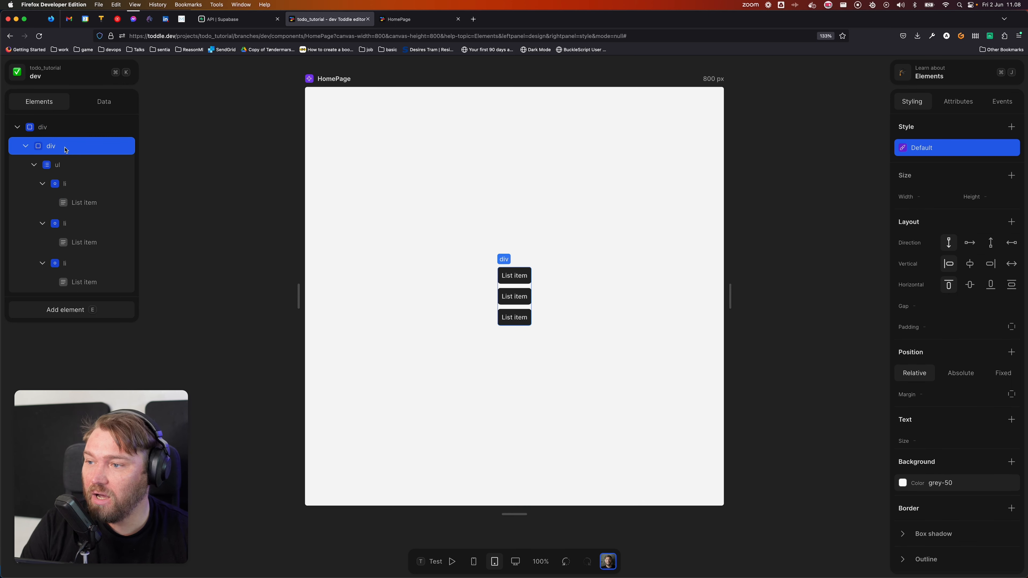
Step: Add a grey-500 box shadow to the inner div: 4px horizontal, 8px vertical, 40px blur
click(902, 533)
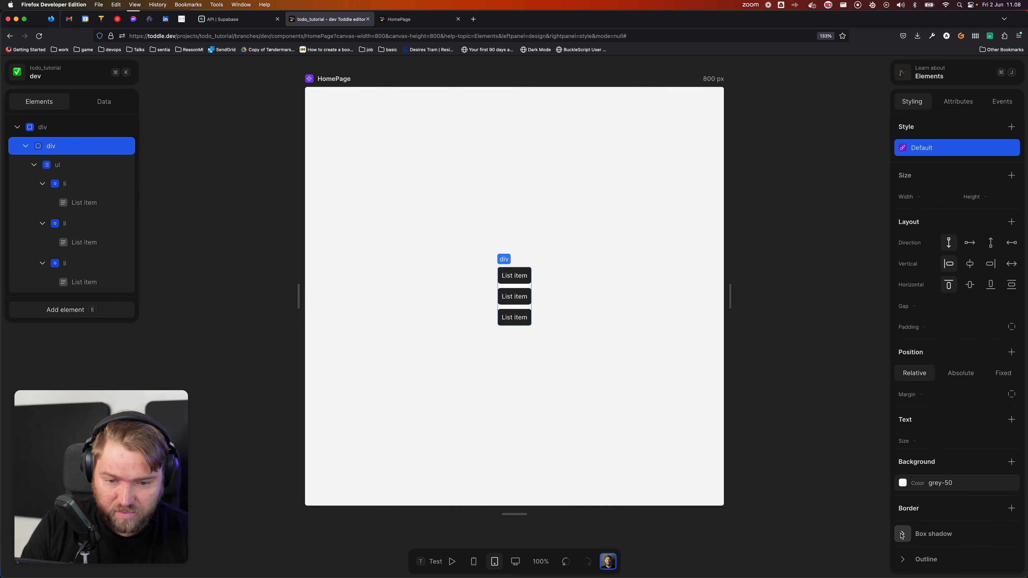
scroll(995, 550, down, 1)
scroll(949, 525, down, 2)
click(945, 474)
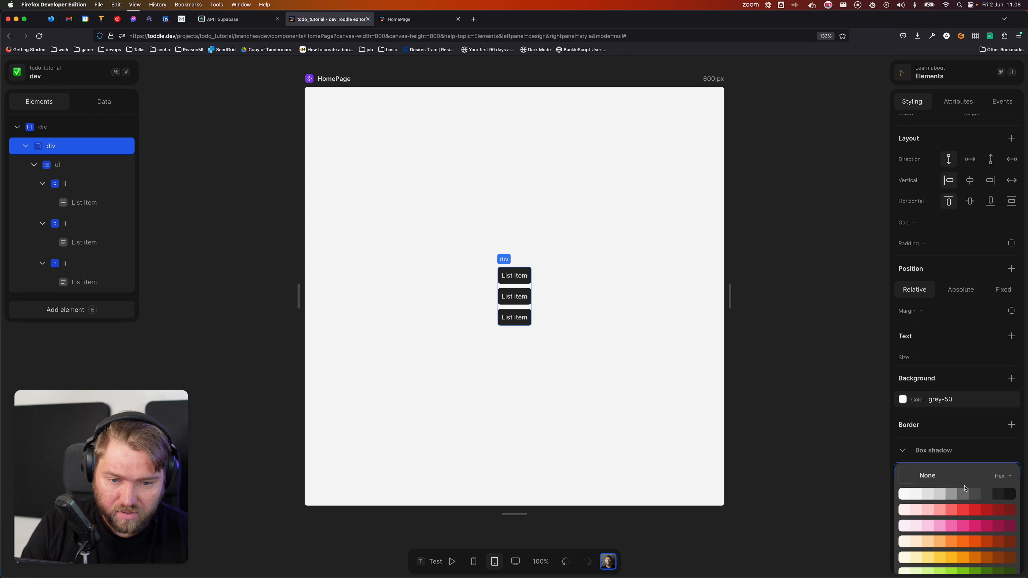
click(965, 495)
click(952, 496)
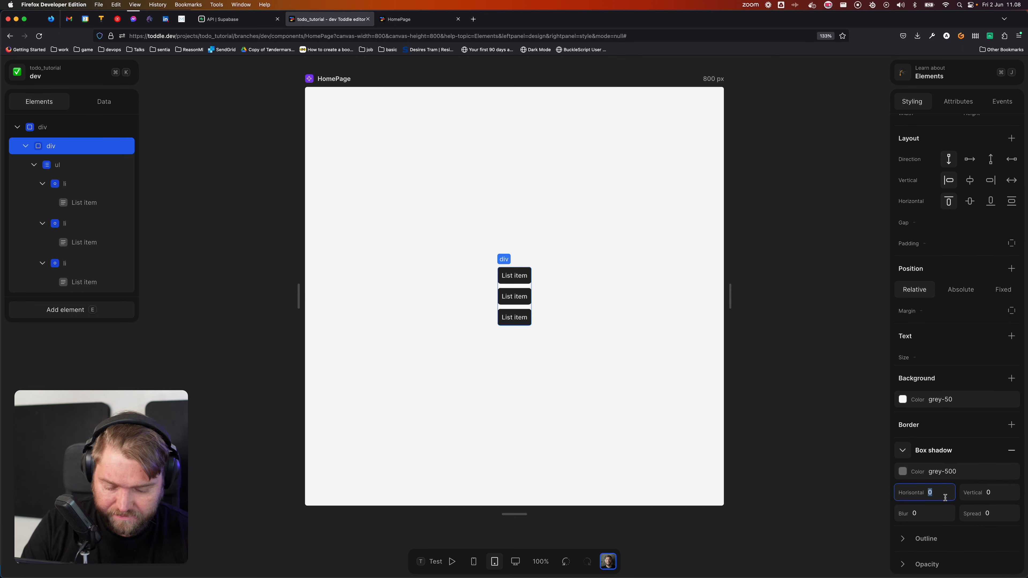
text(4)
key(Tab)
text(8)
key(Tab)
text(40)
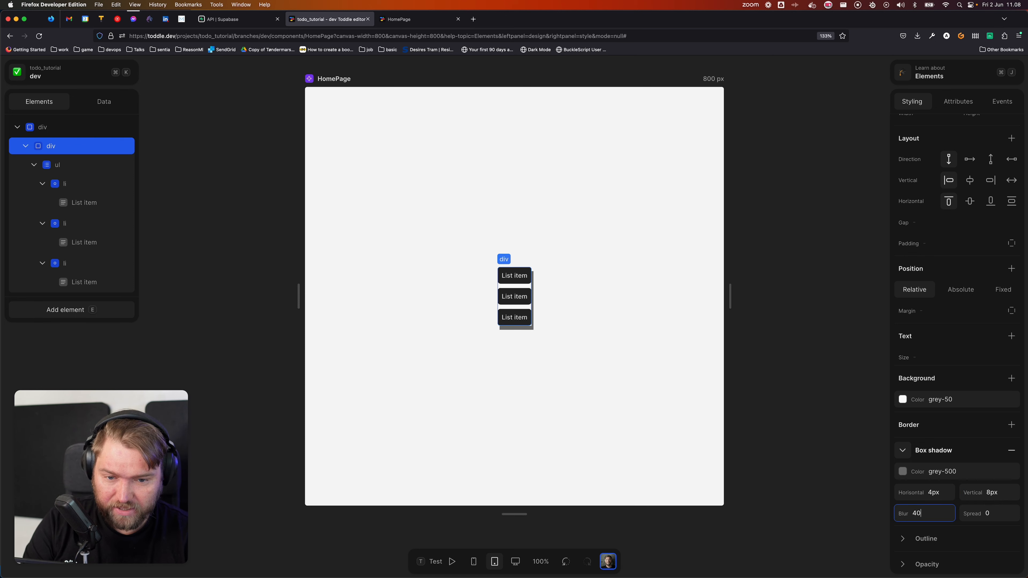
key(Tab)
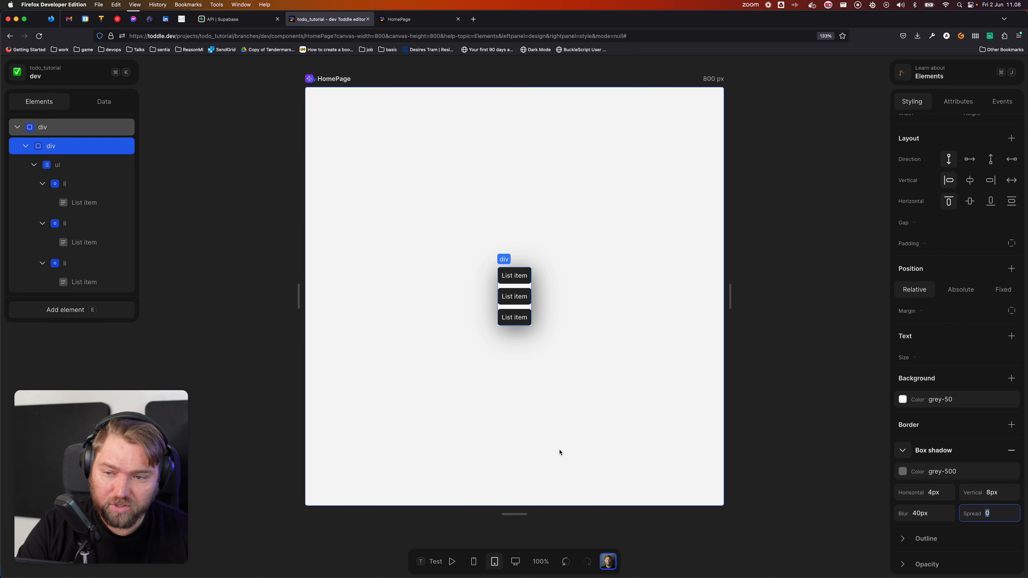
click(583, 431)
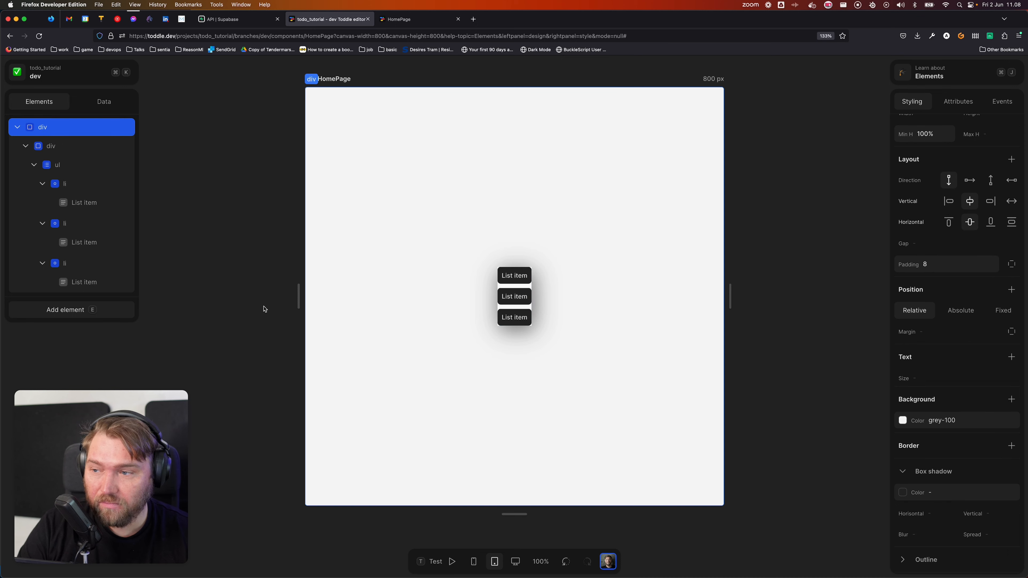
click(69, 147)
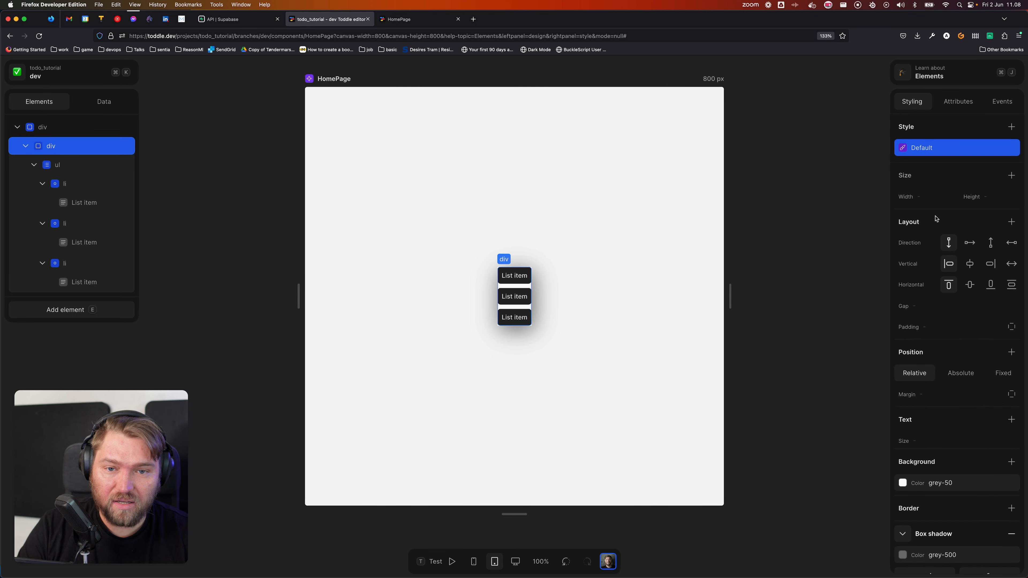
Step: Set the list box width to 400px with a 90% maximum width
click(931, 197)
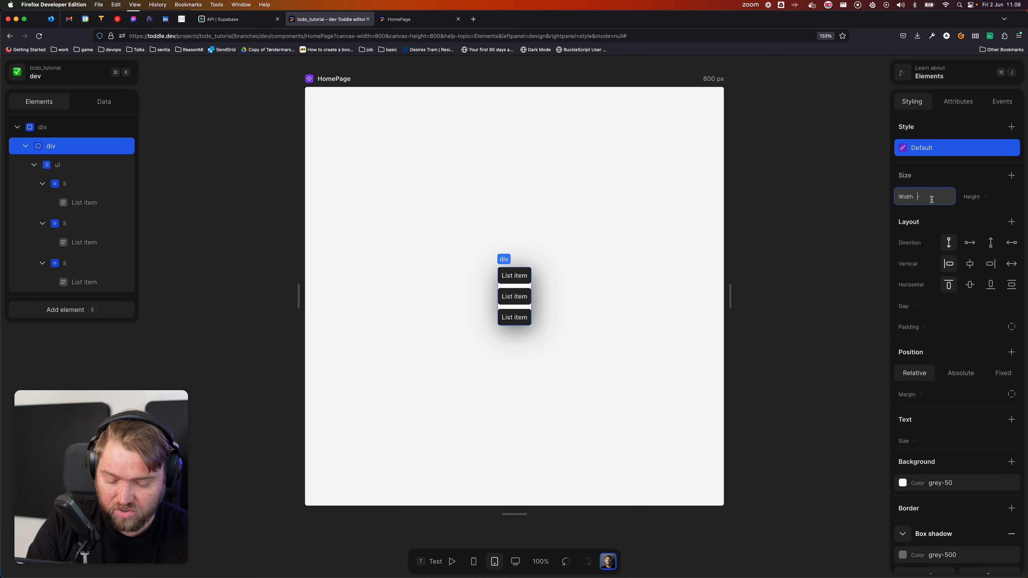
key(Tab)
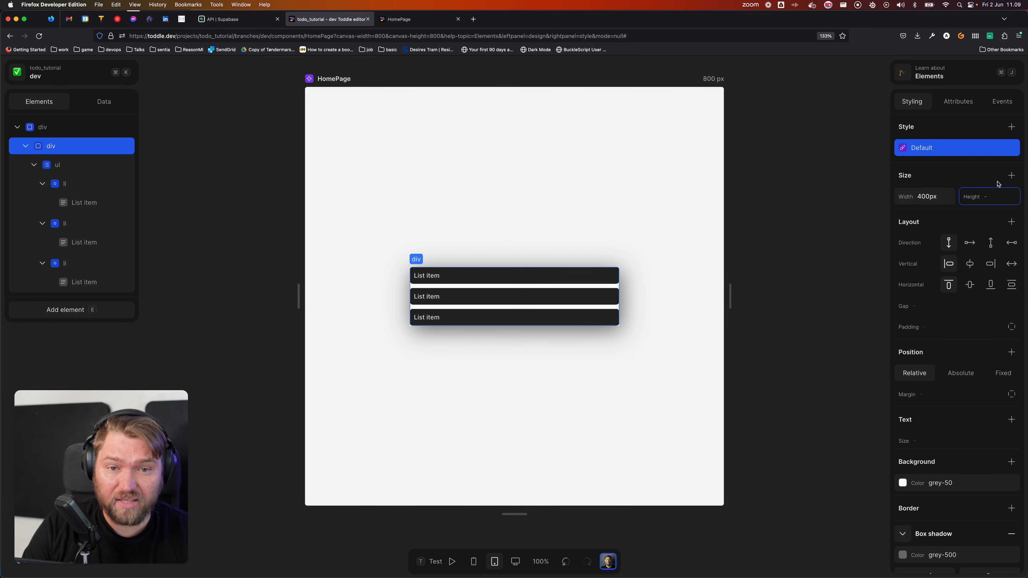
click(1011, 175)
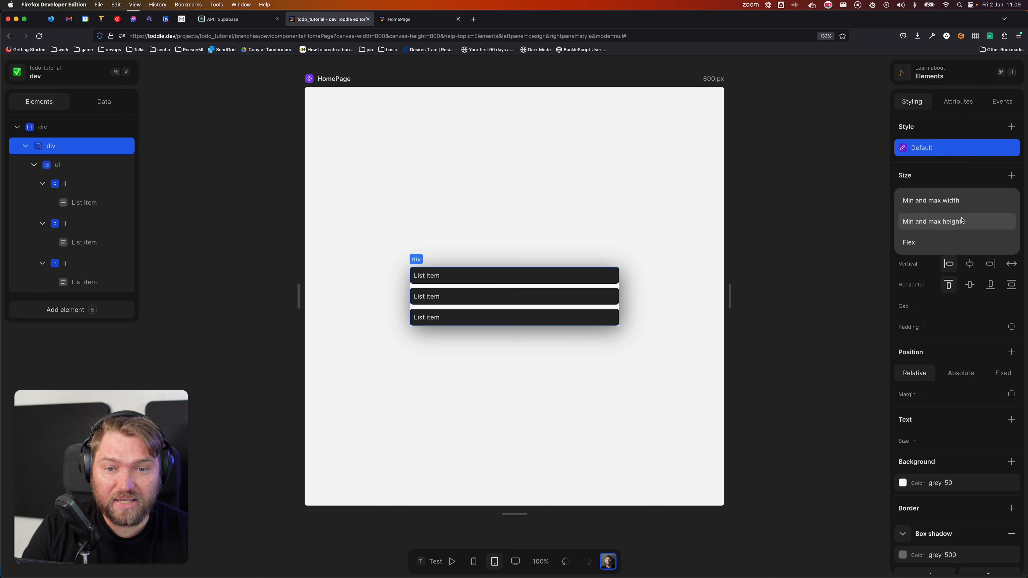
click(953, 199)
click(990, 221)
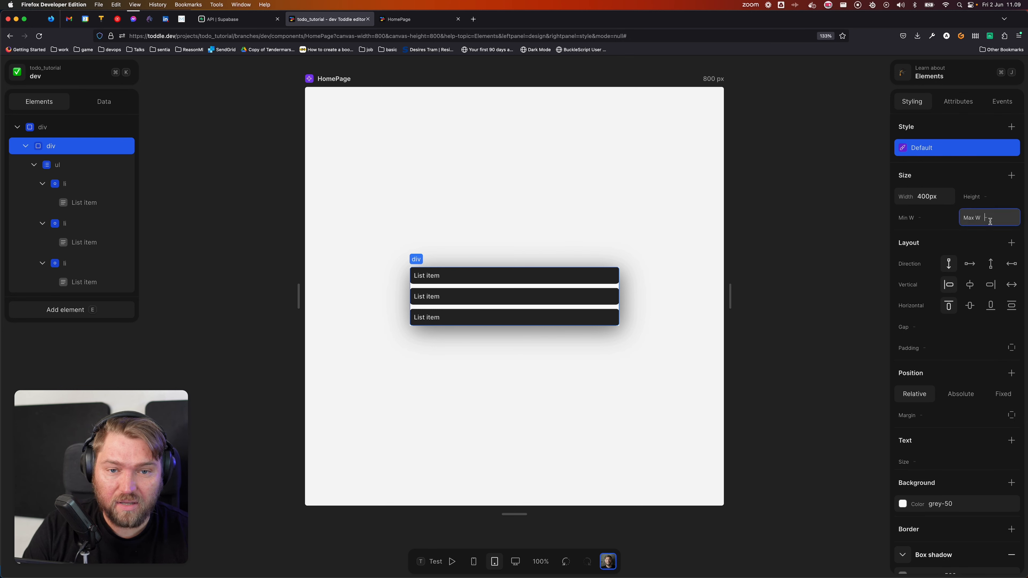
text(90%)
key(Return)
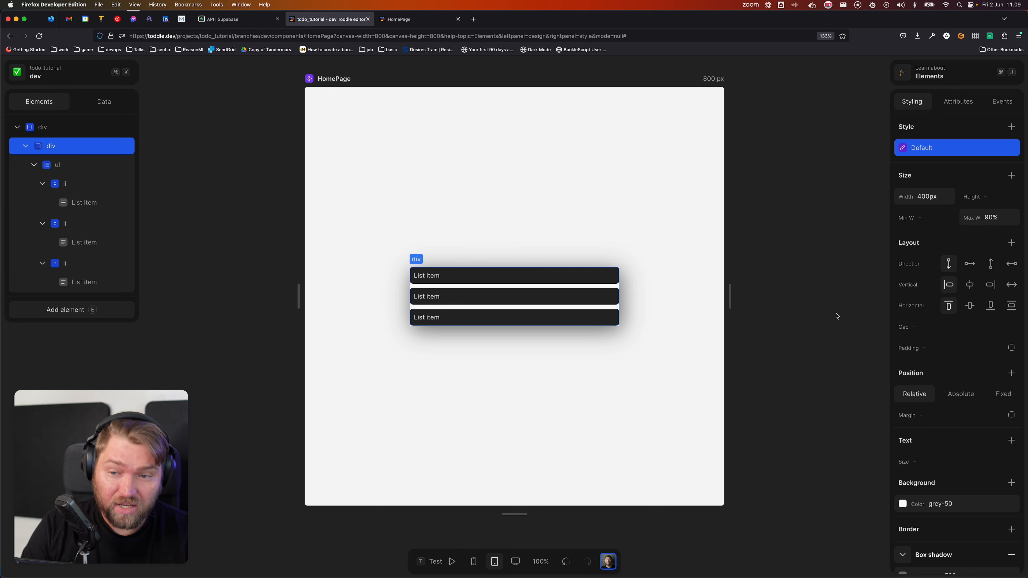
drag(730, 292, 773, 285)
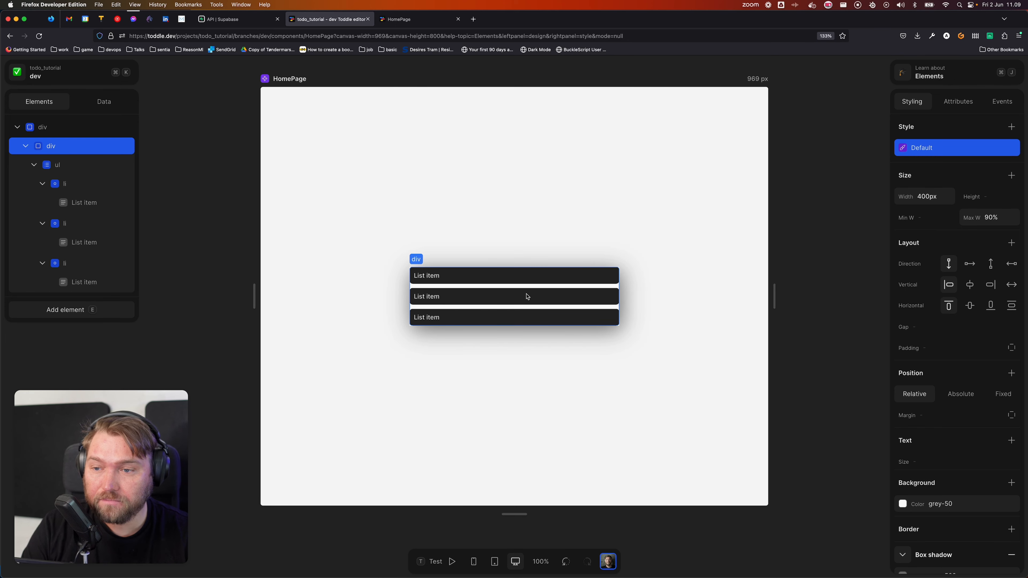
Step: Delete the second and third list items and make the remaining one repeat
click(81, 223)
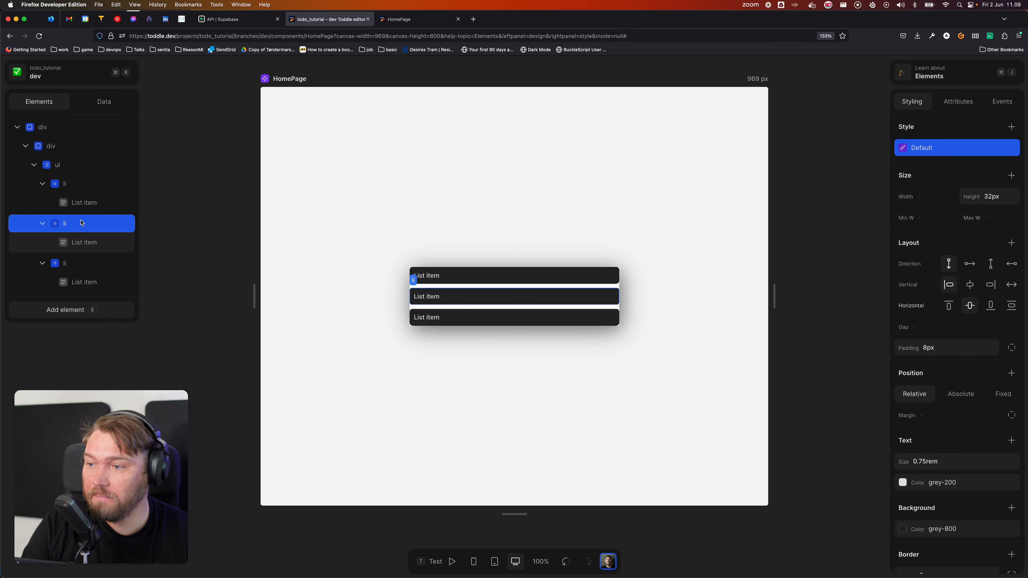
key(Delete)
click(81, 223)
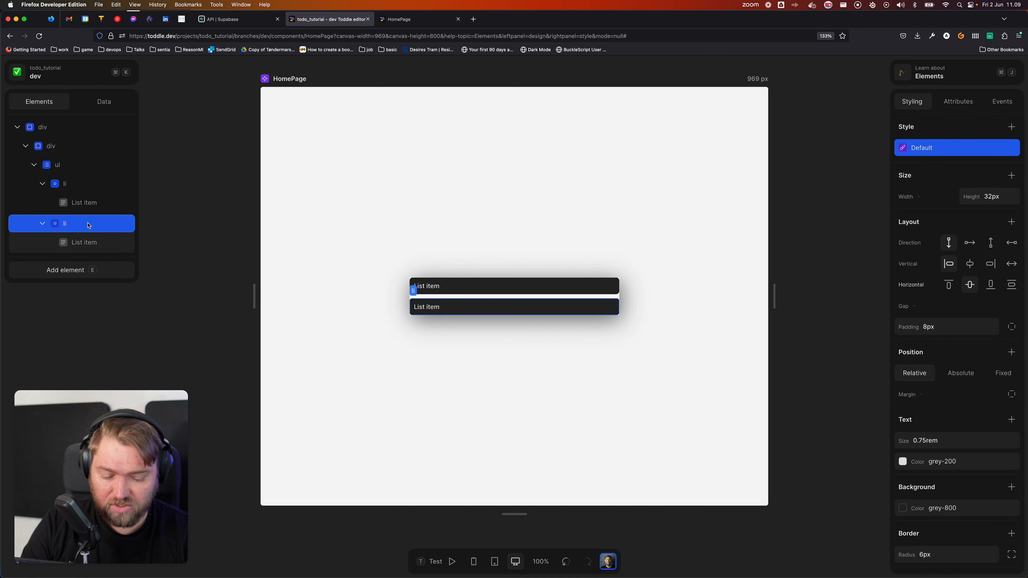
key(Delete)
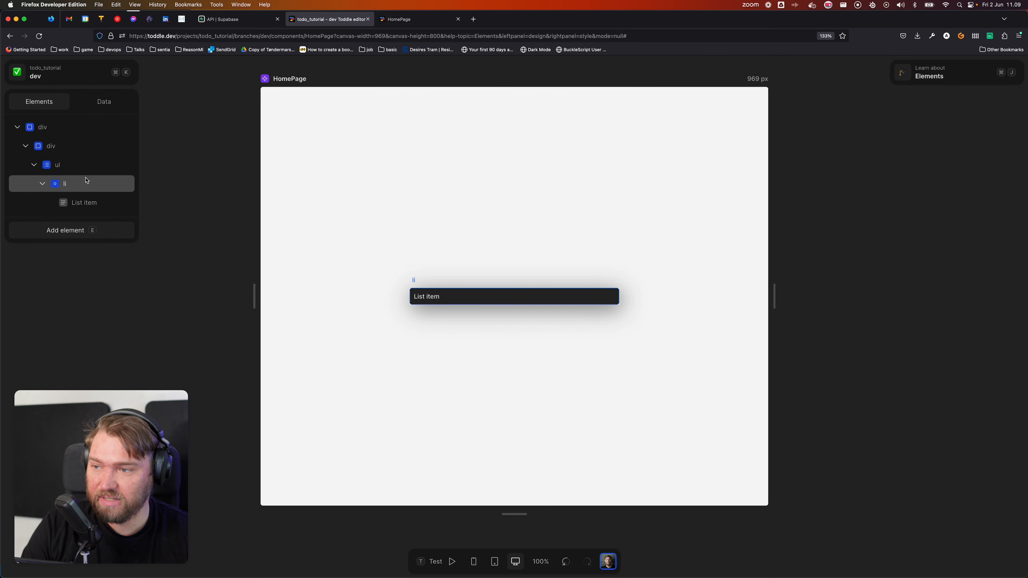
click(102, 186)
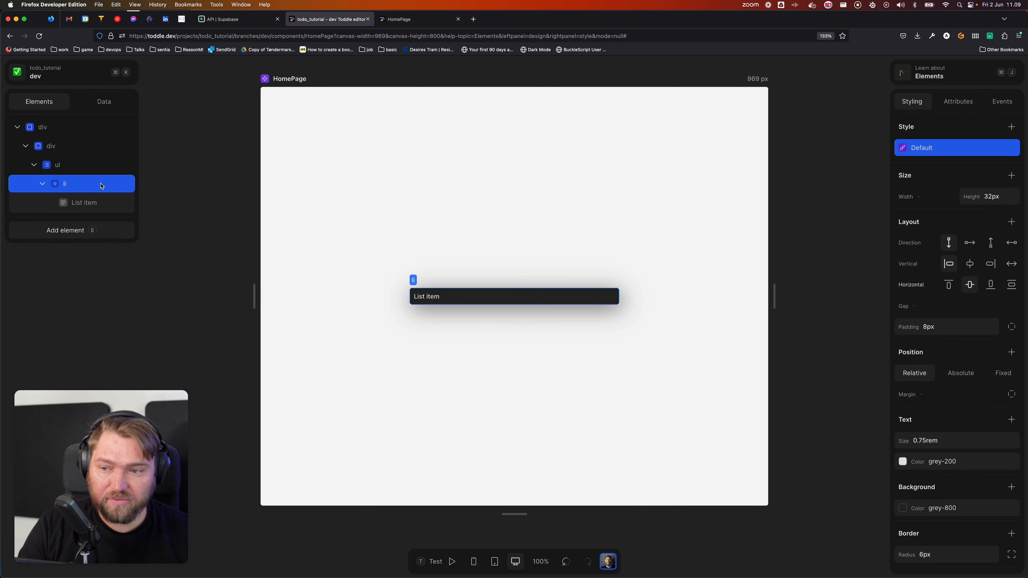
right_click(86, 189)
click(131, 233)
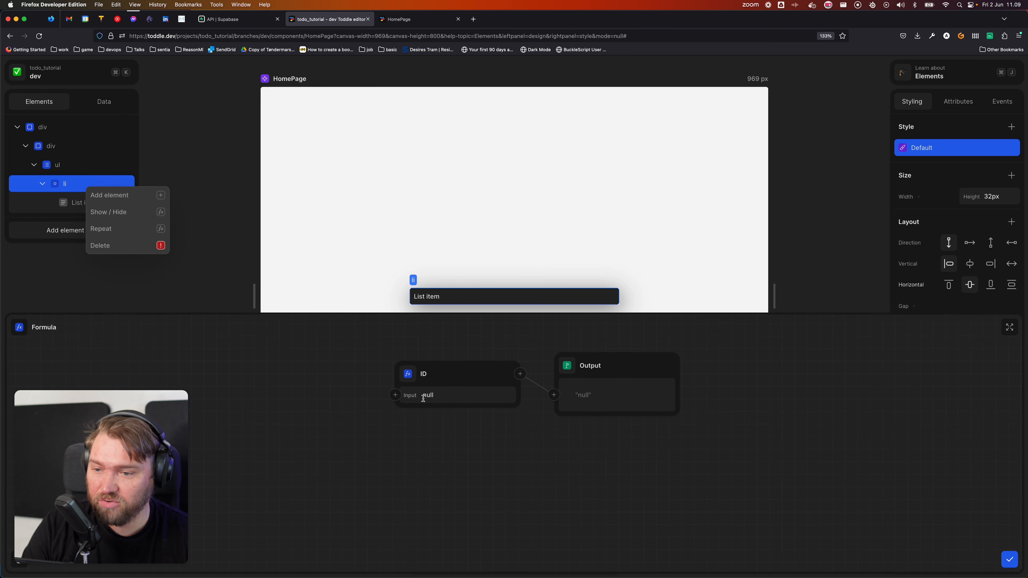
Step: Repeat the list item over the Tasks API's data
click(405, 396)
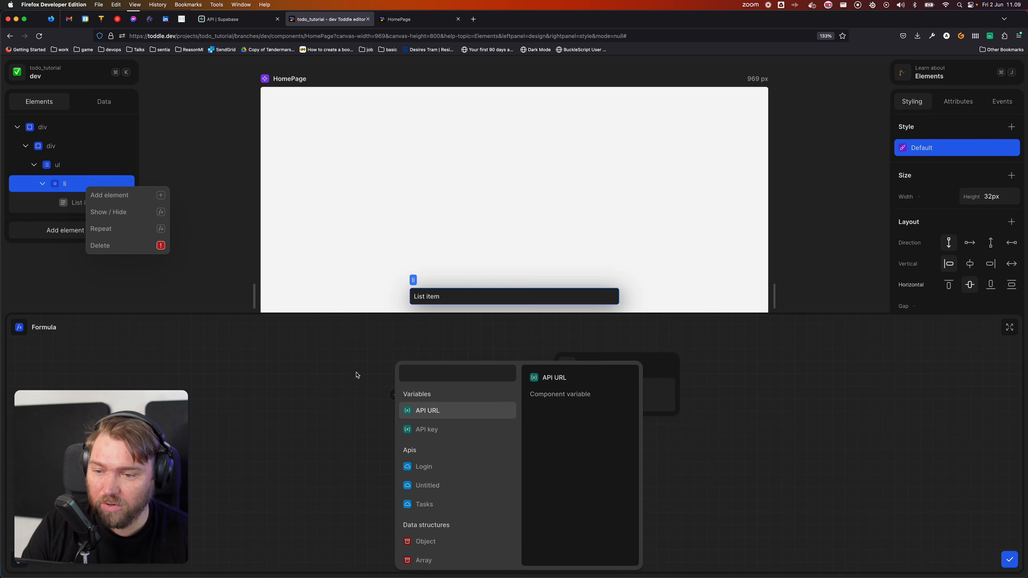
click(454, 504)
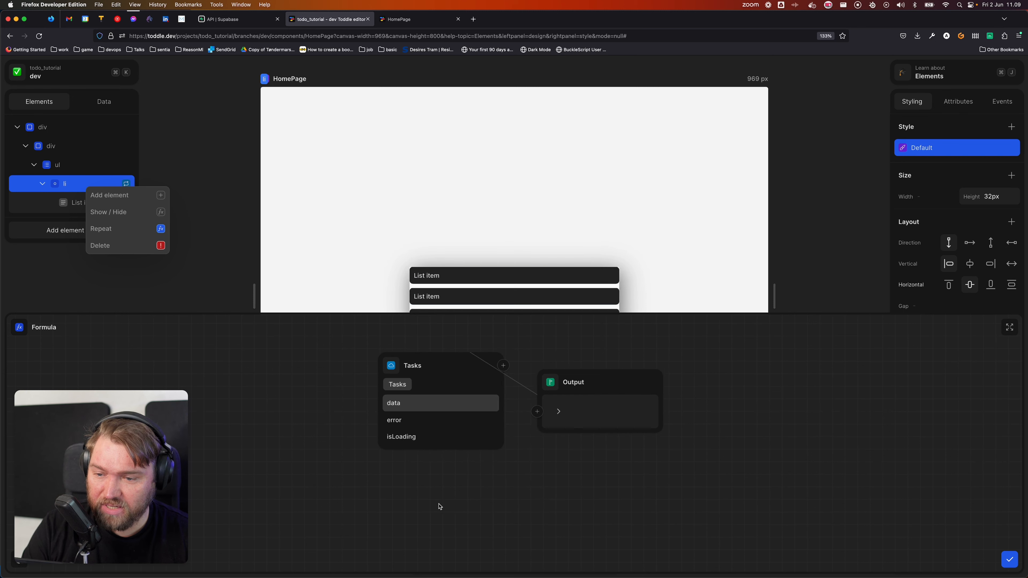
click(409, 404)
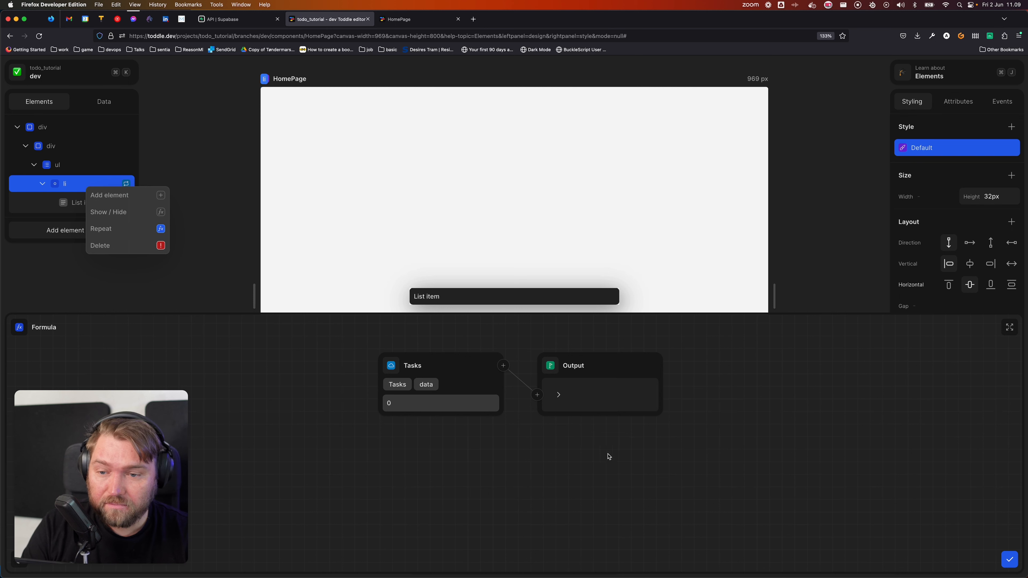
click(558, 395)
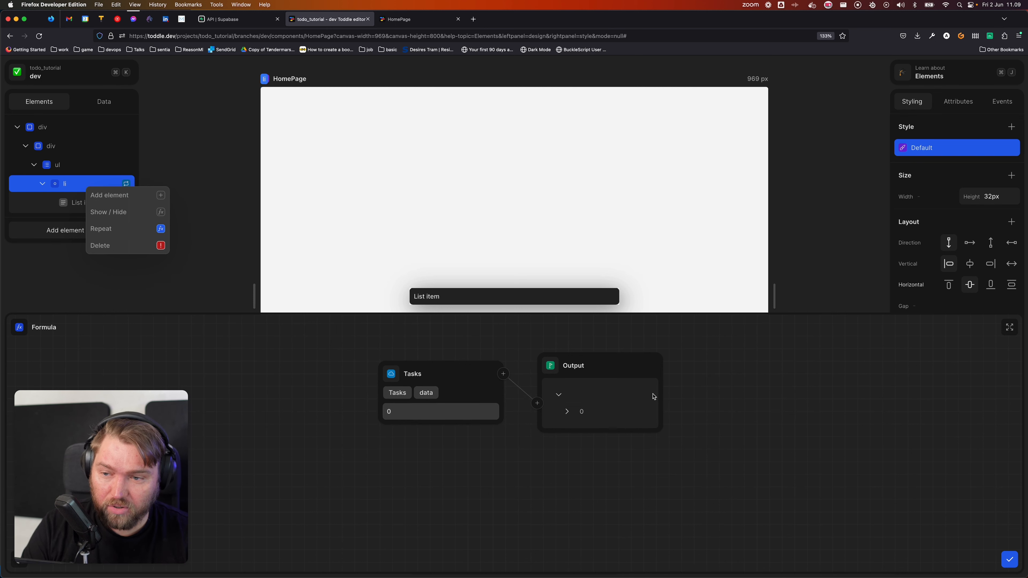
key(Escape)
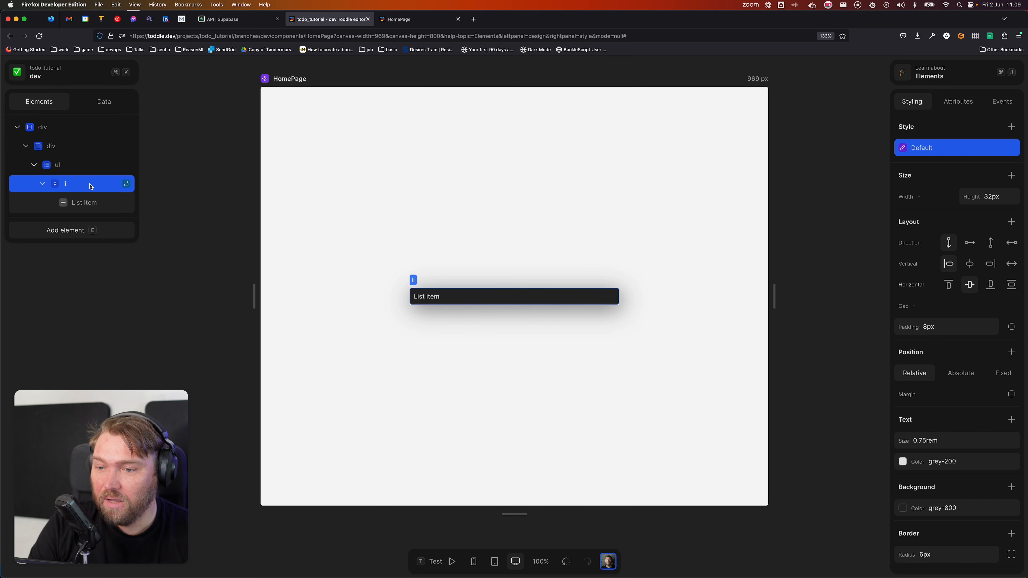
Step: Bind the list item's text to the repeated Item's description
click(92, 200)
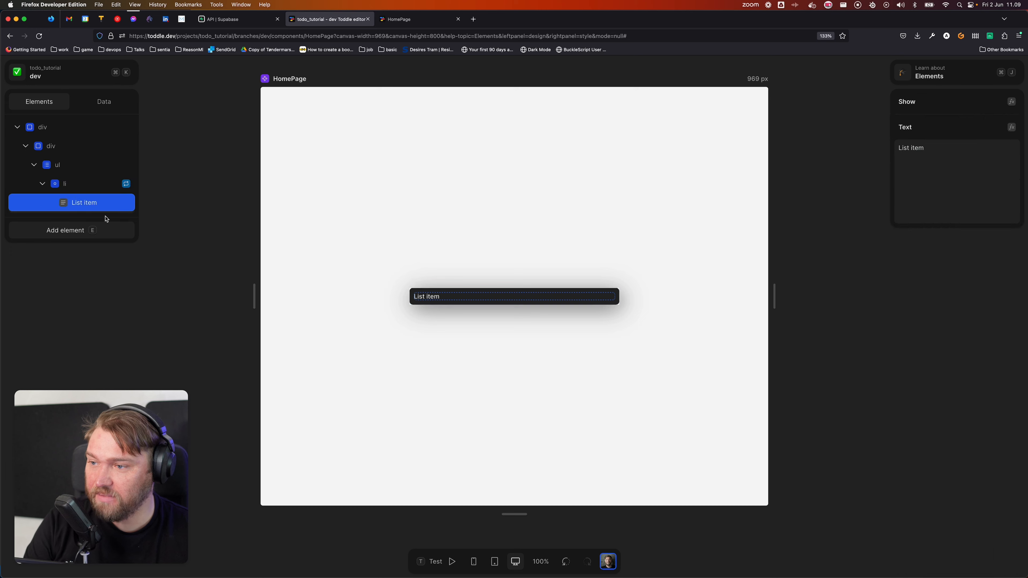
click(1011, 128)
click(390, 373)
click(419, 410)
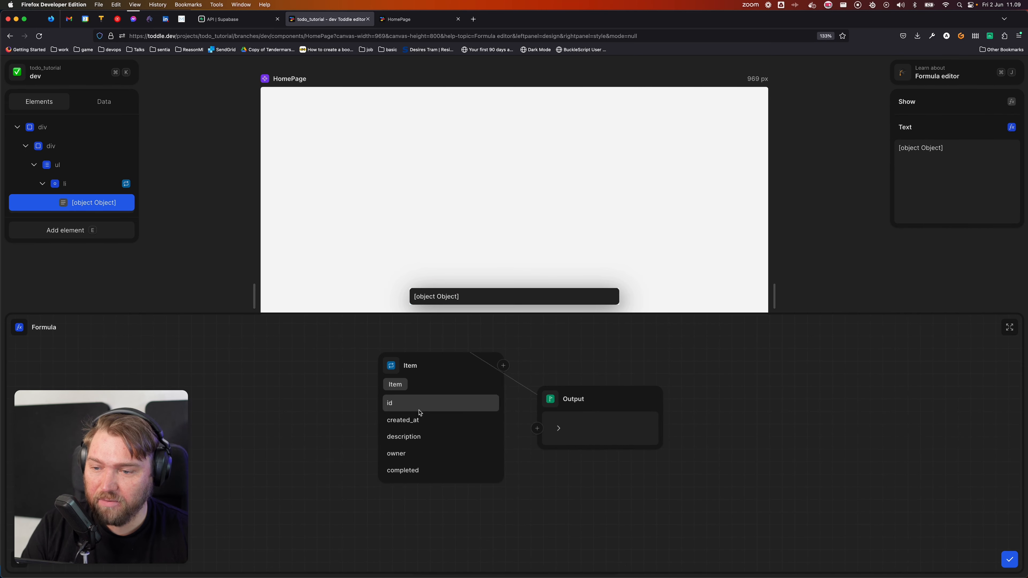
click(419, 436)
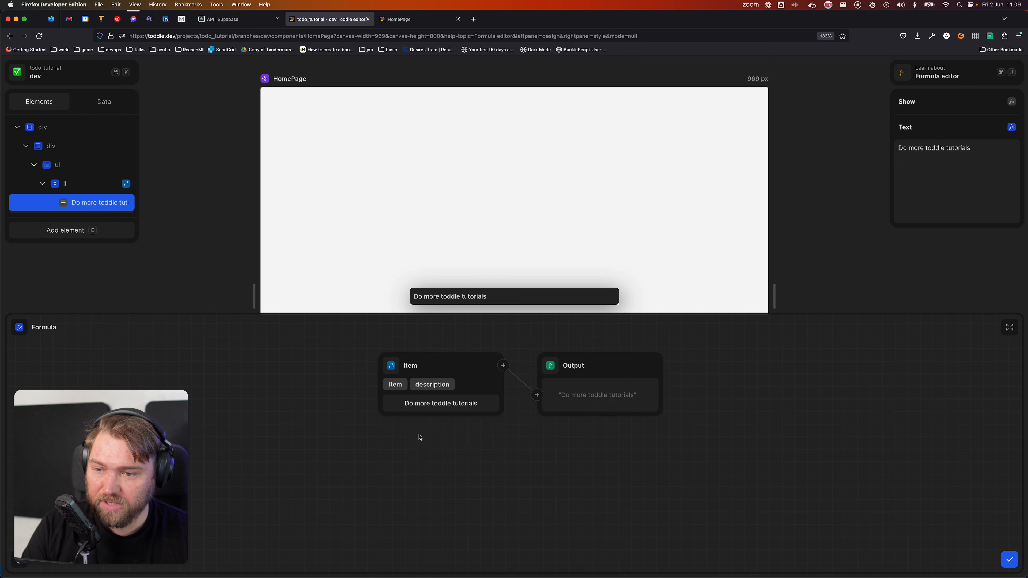
click(1009, 560)
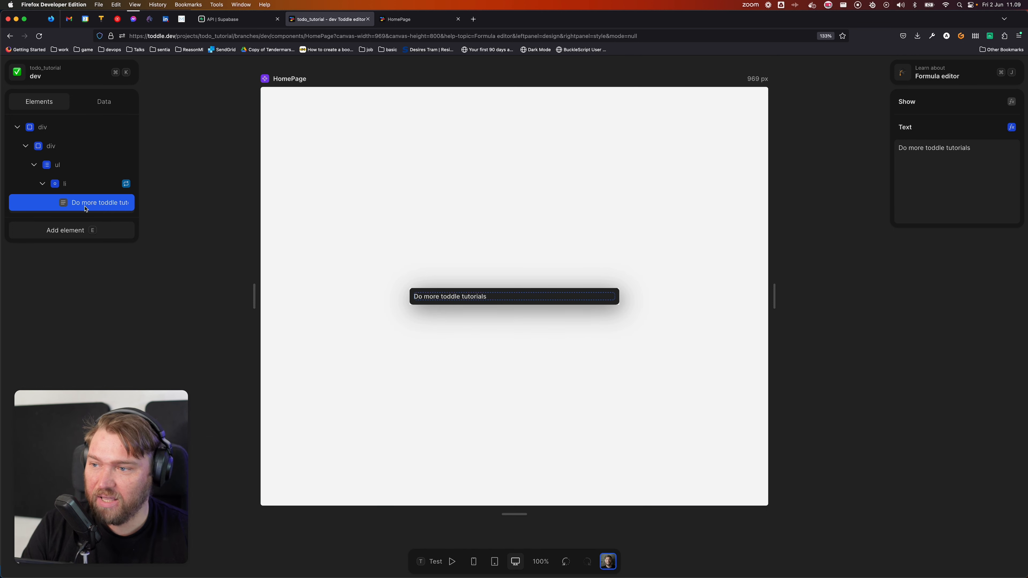
click(83, 184)
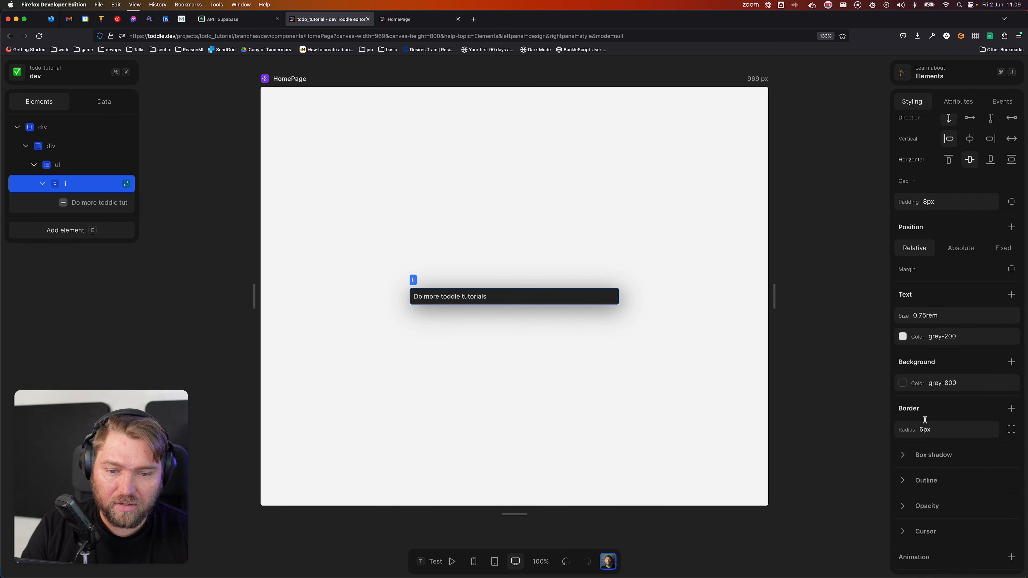
Step: Remove the li's dark grey-800 background colour
scroll(924, 420, down, 1)
click(916, 362)
scroll(930, 465, down, 3)
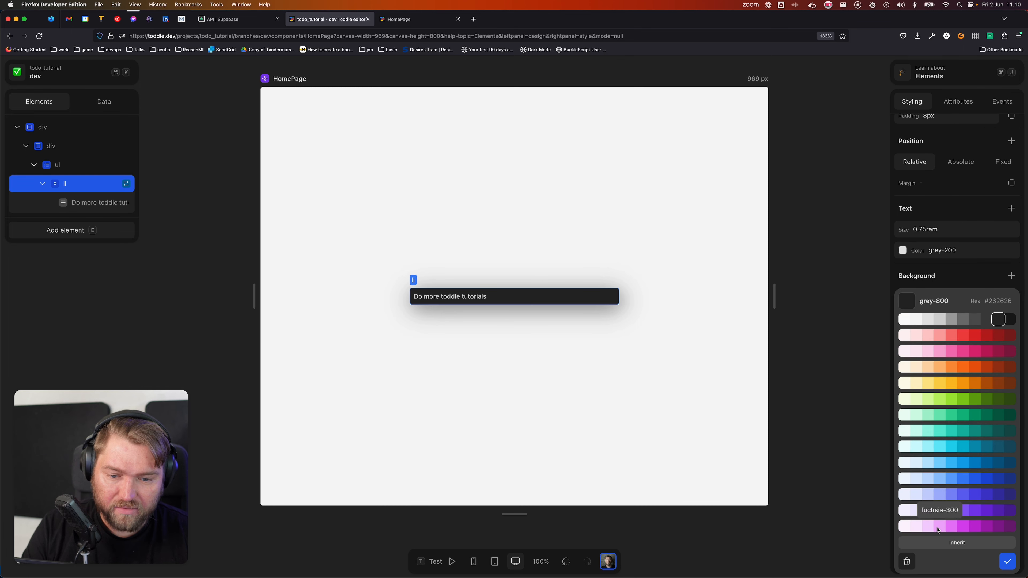
click(906, 561)
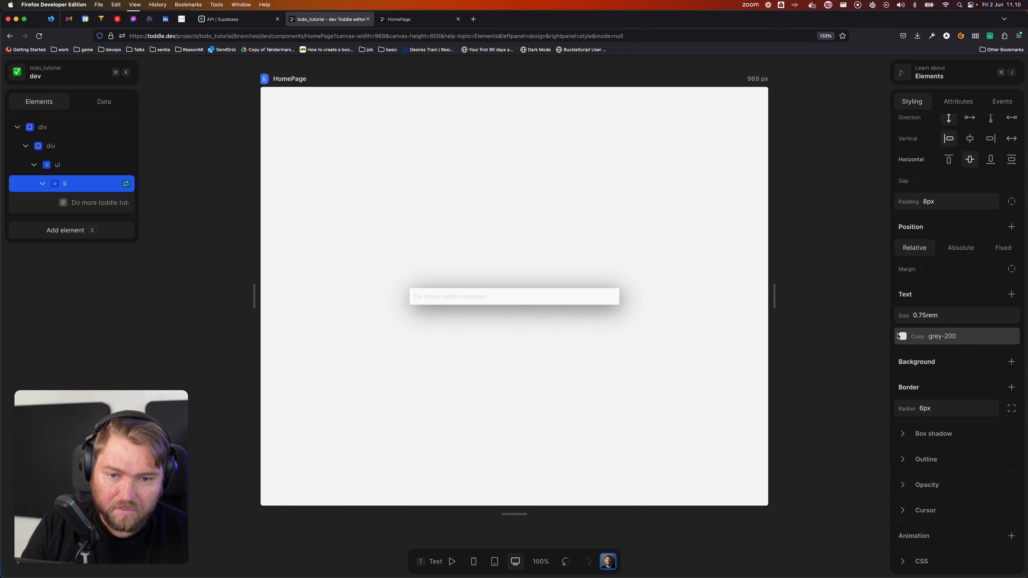
Step: Set the todo item's text colour to grey-600
click(903, 336)
click(990, 362)
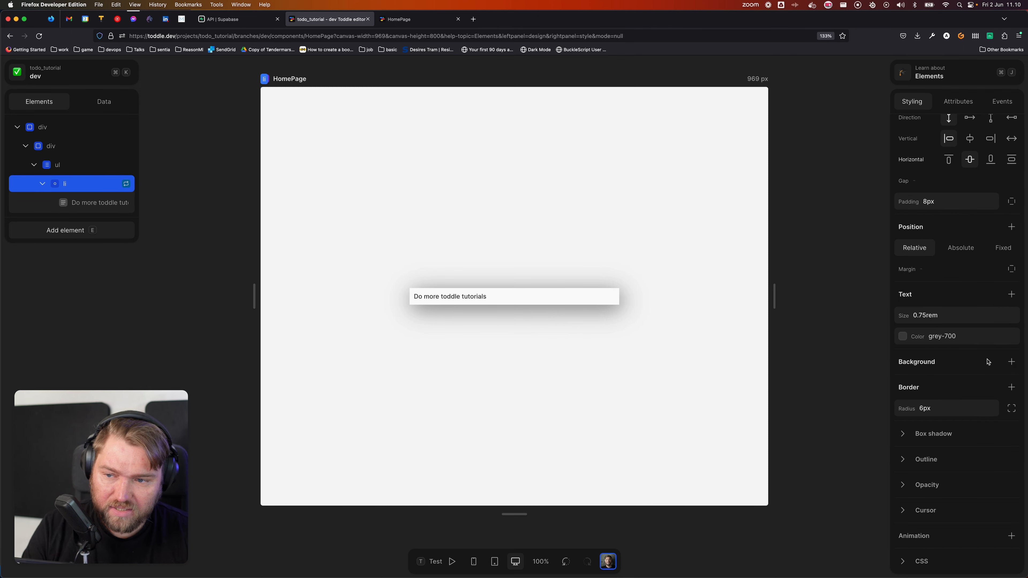
click(980, 340)
click(977, 363)
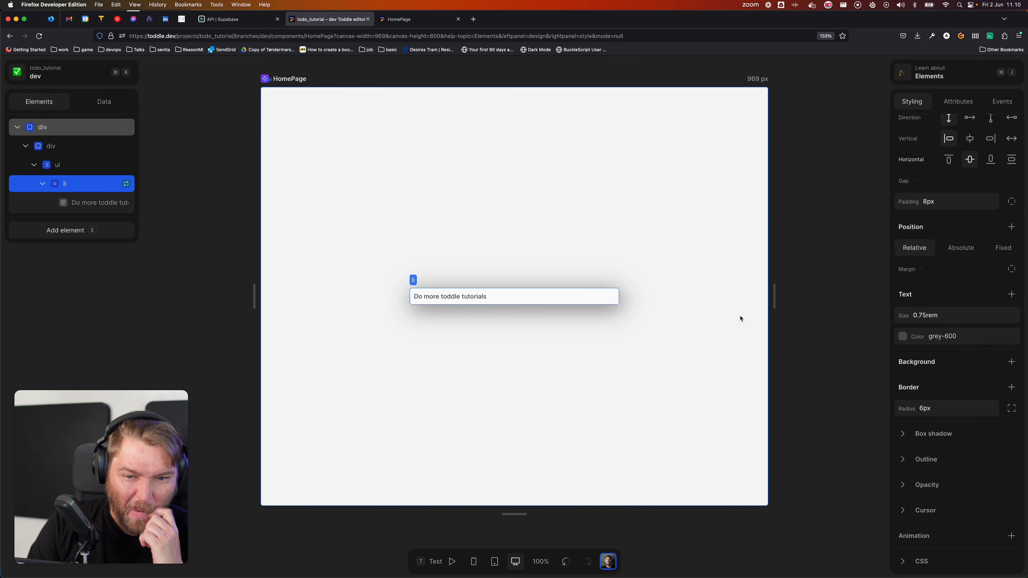
click(614, 260)
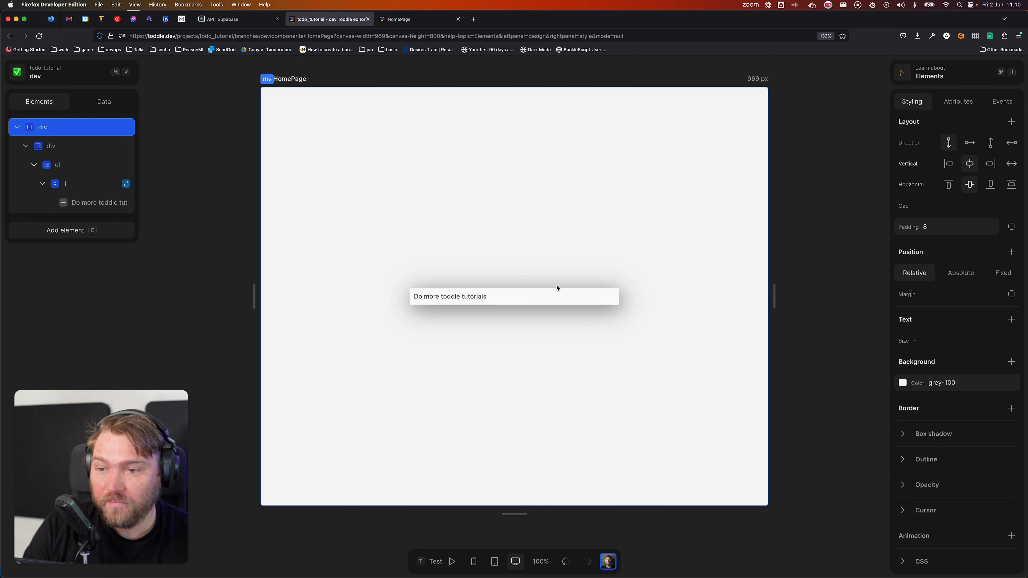
click(587, 302)
Step: Clear the li's 6px corner radius
scroll(929, 465, down, 1)
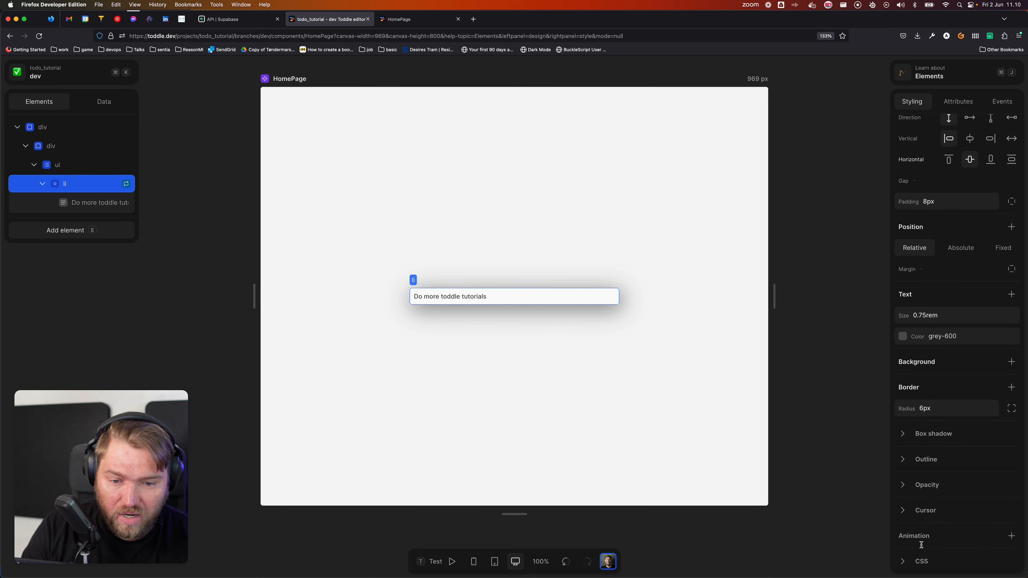
click(953, 408)
key(BackSpace)
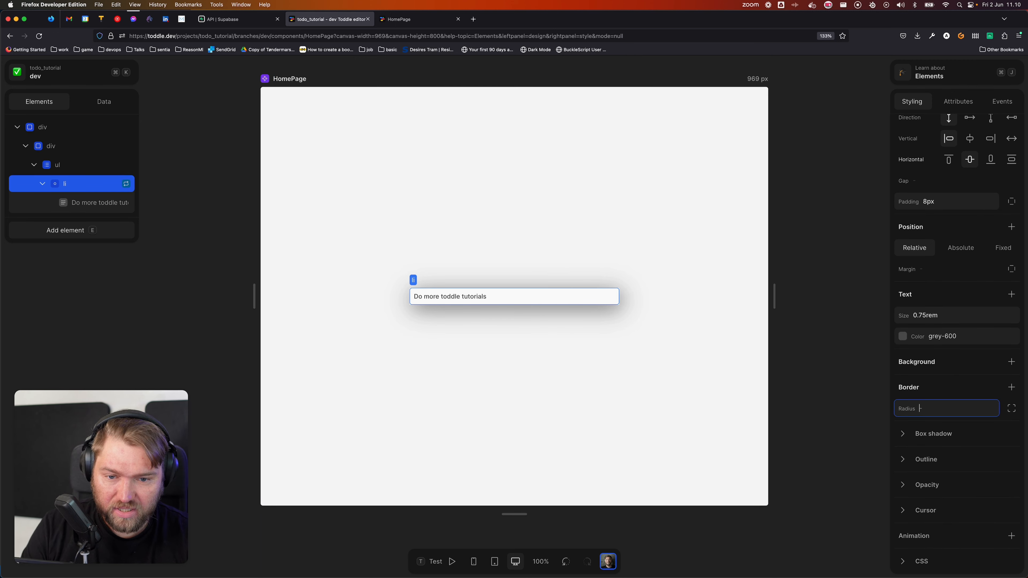
key(Tab)
scroll(897, 194, up, 4)
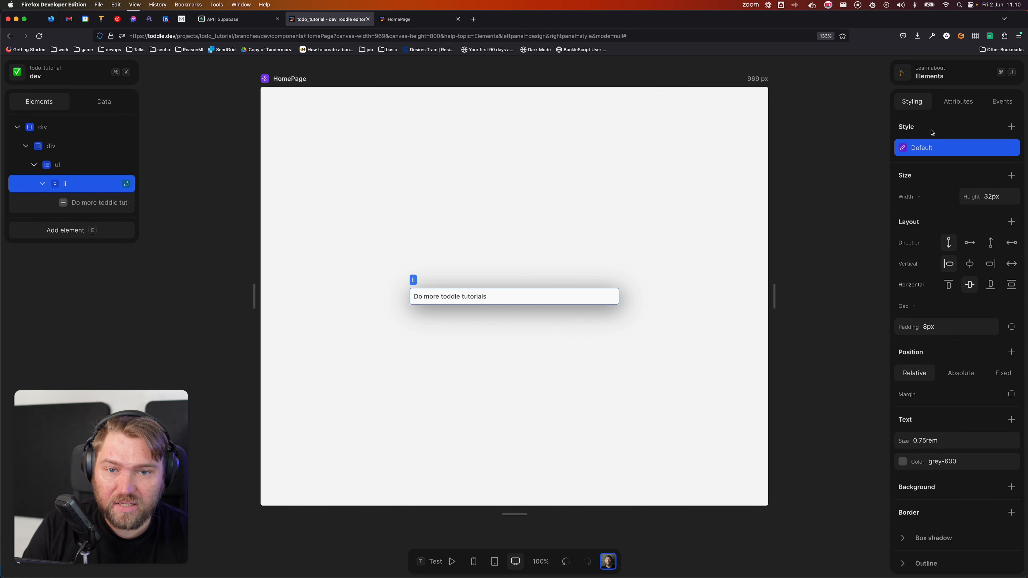
click(471, 248)
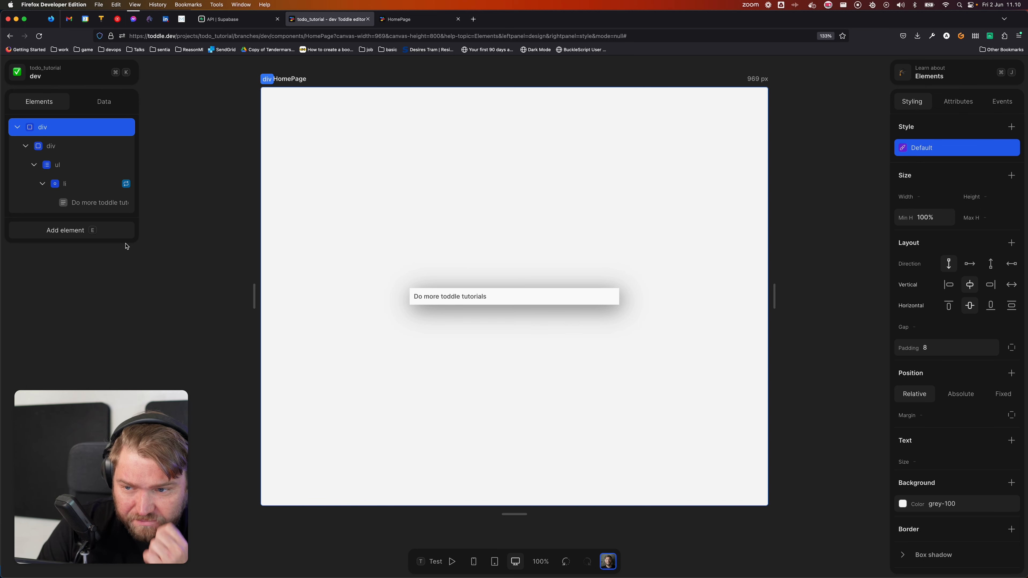
click(494, 301)
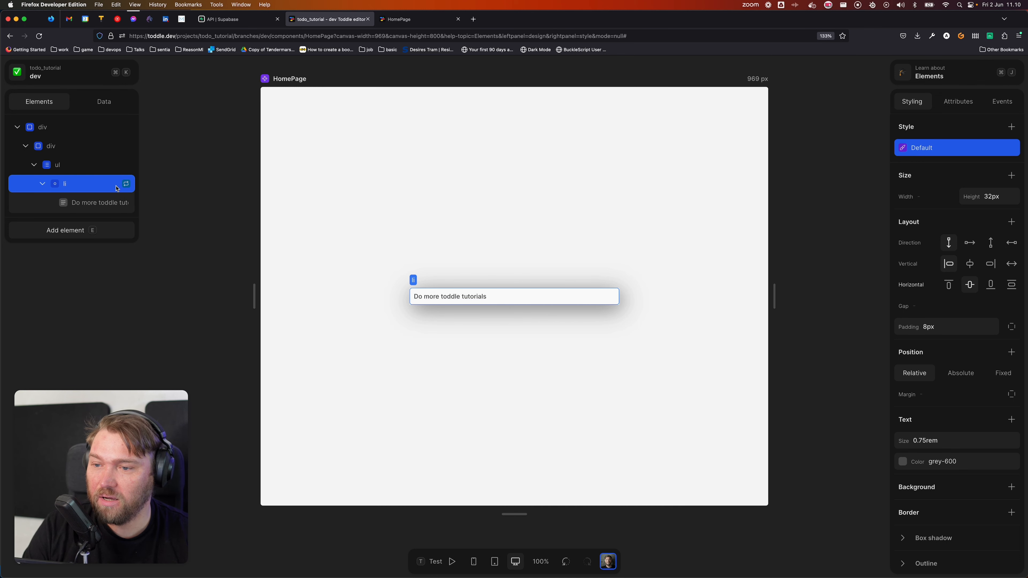
Step: Insert a Button element above the todo text and clear its fixed 128×32 size
click(101, 231)
text(button)
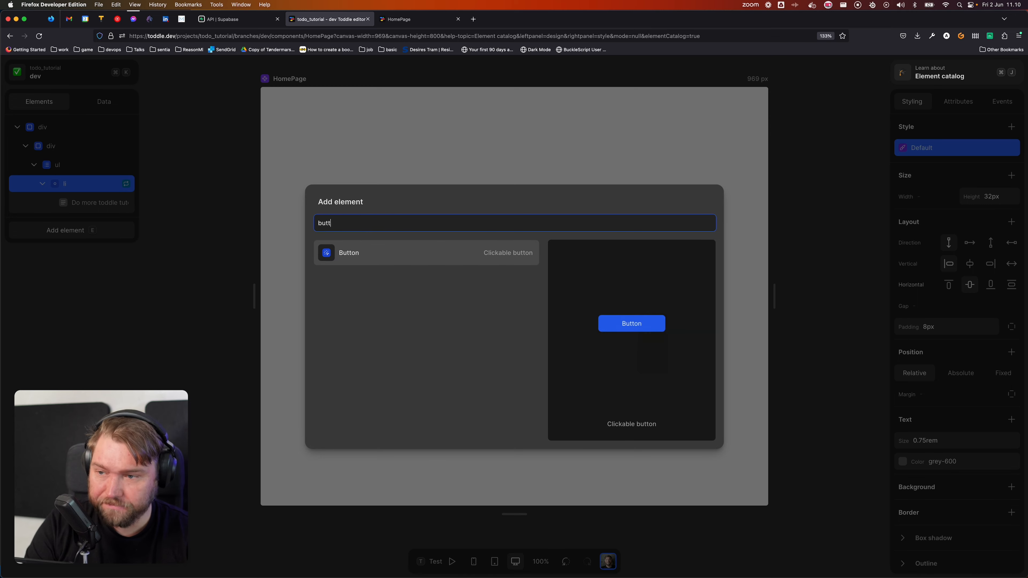
key(Return)
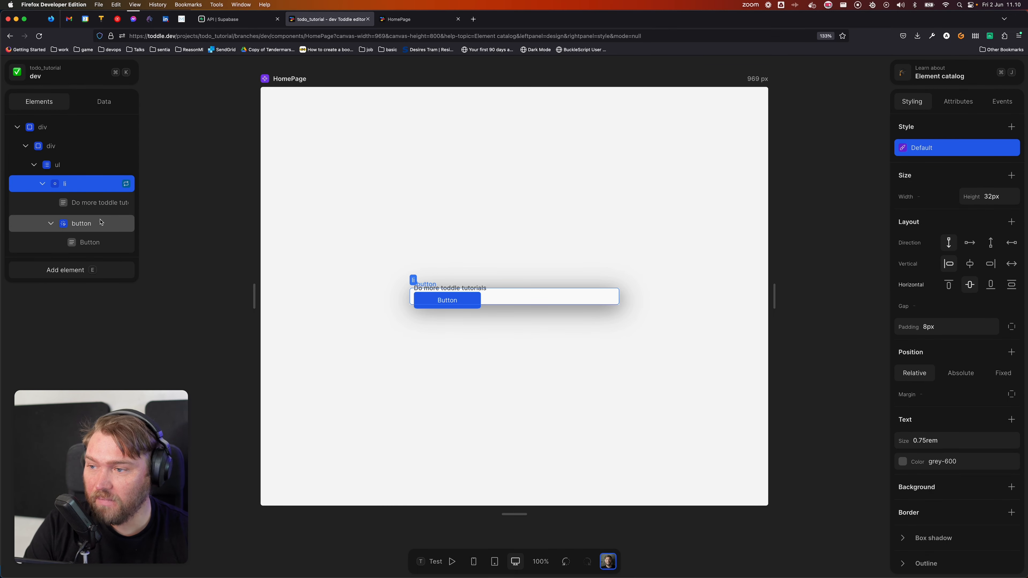
drag(102, 223, 83, 194)
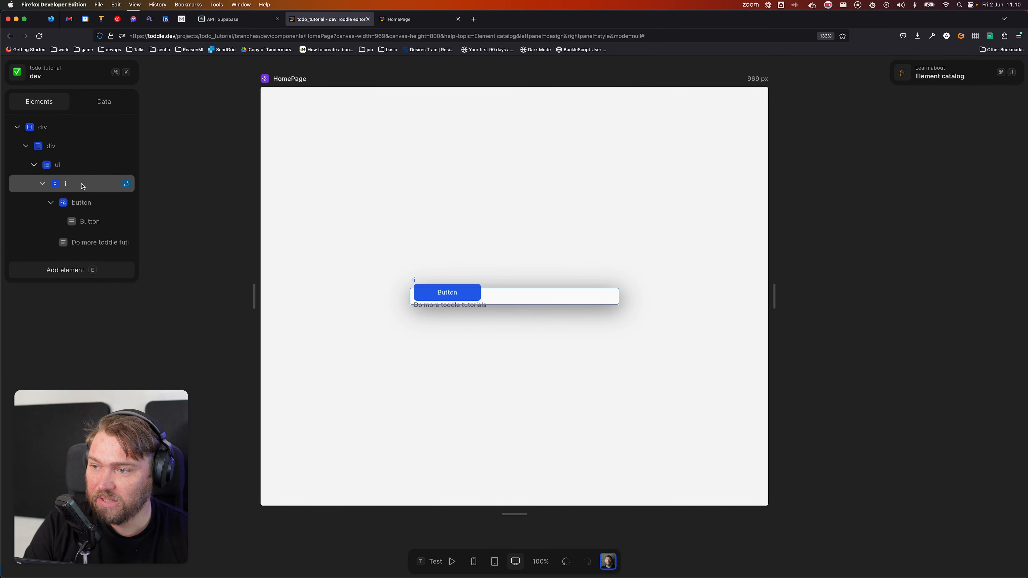
click(84, 202)
click(945, 236)
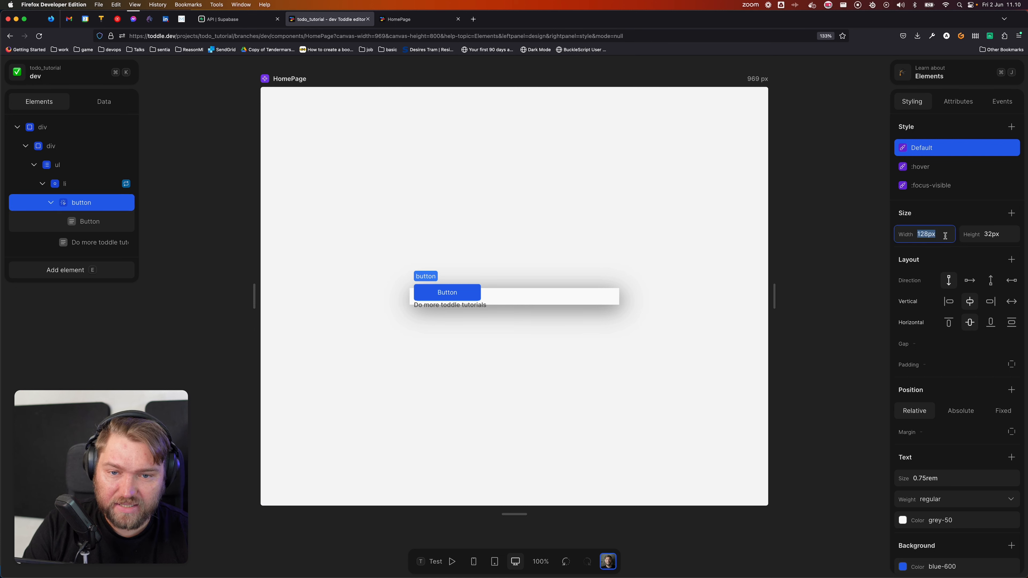
key(BackSpace)
key(Tab)
key(BackSpace)
key(Tab)
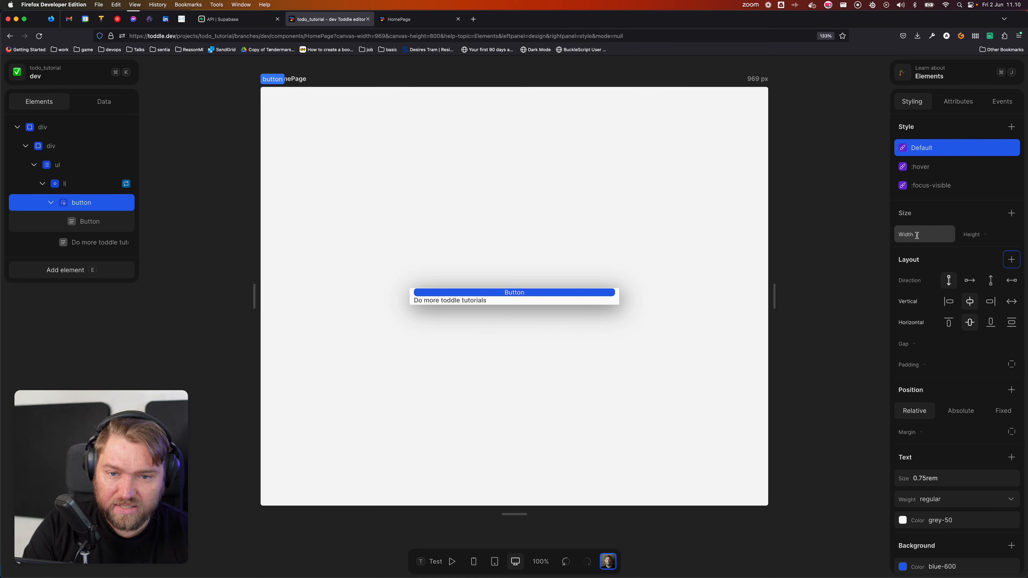
Step: Lay out the li's contents in a row with an 8px gap
click(93, 187)
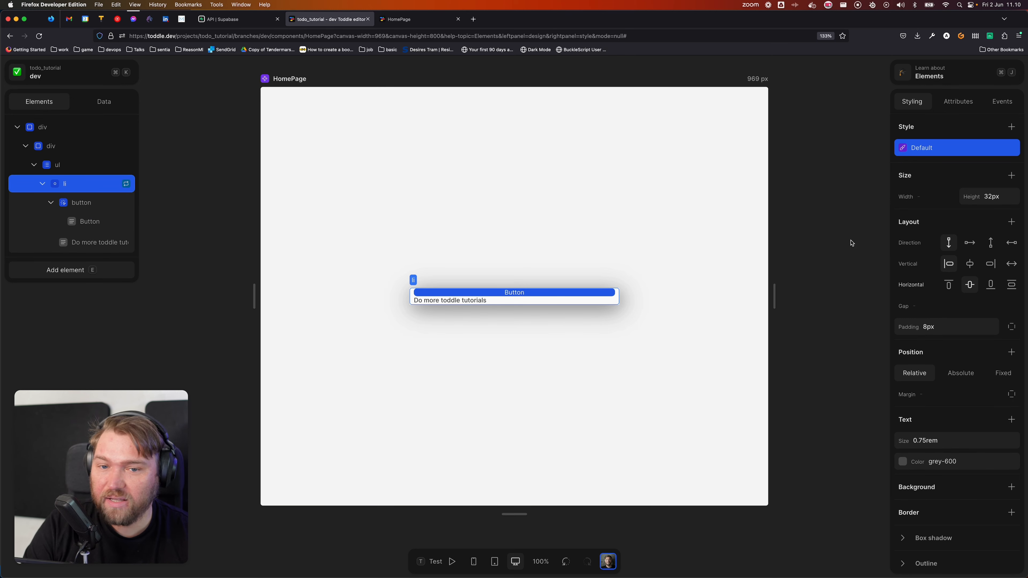
click(970, 243)
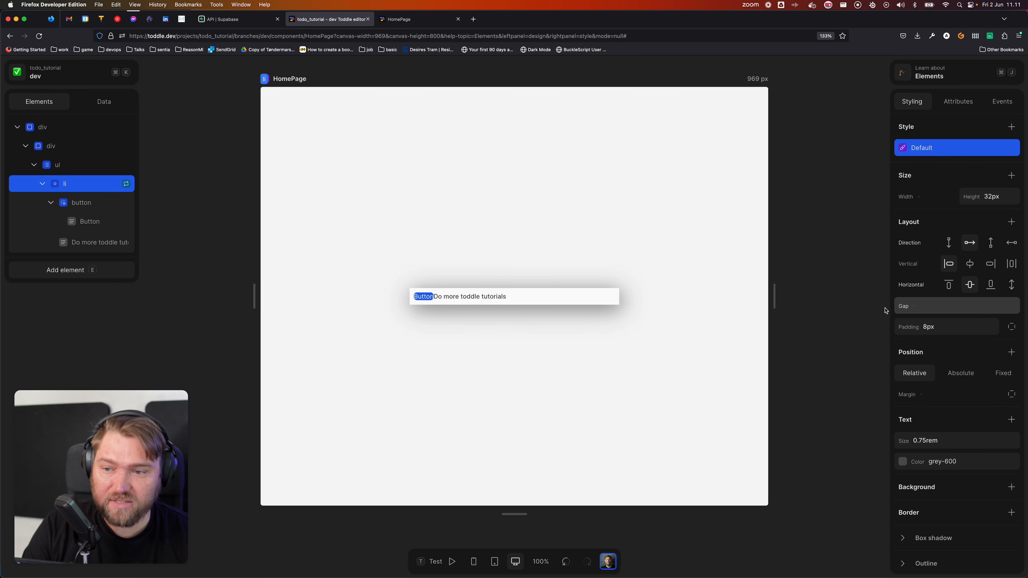
click(932, 308)
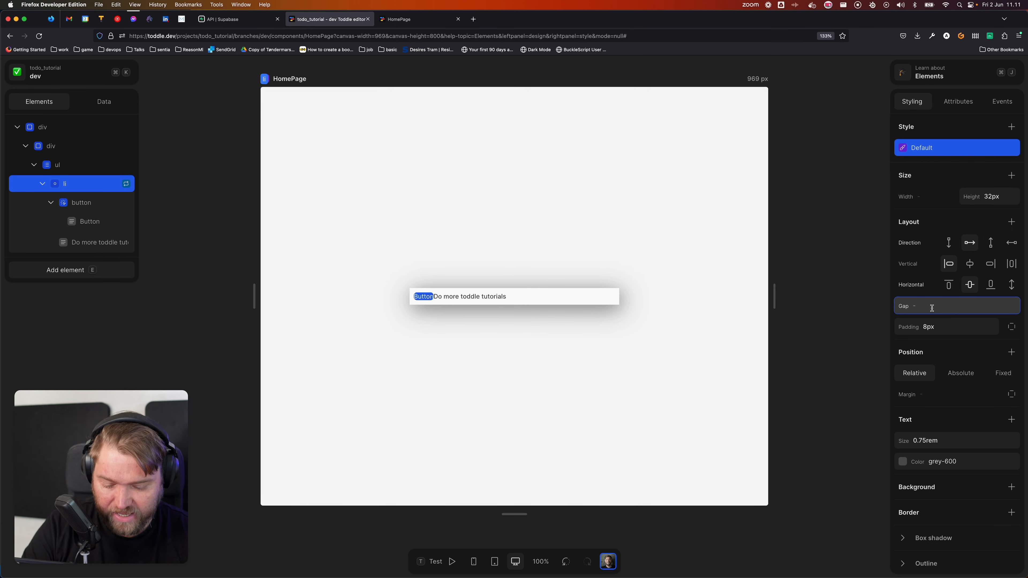
key(Return)
click(442, 325)
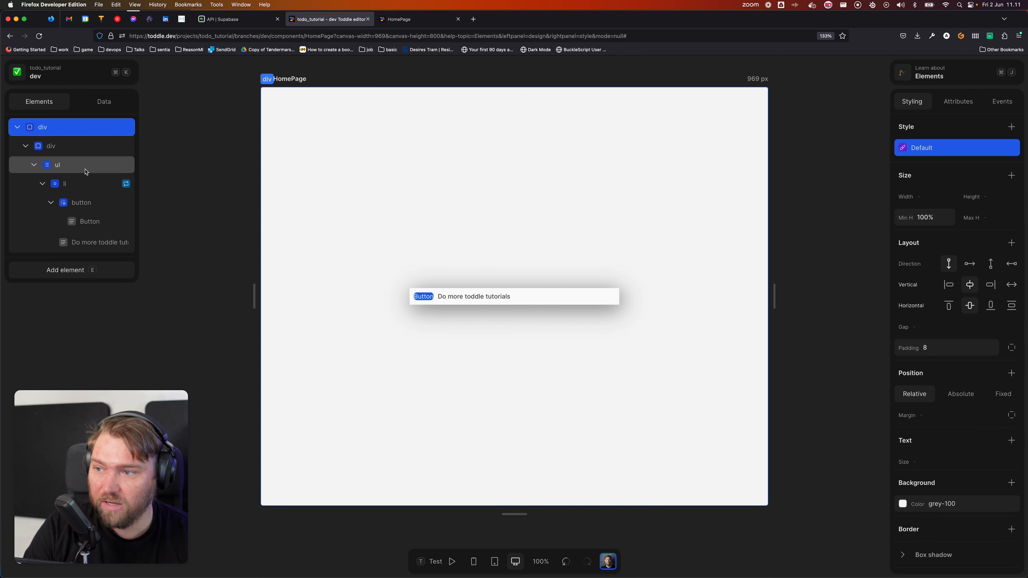
click(80, 184)
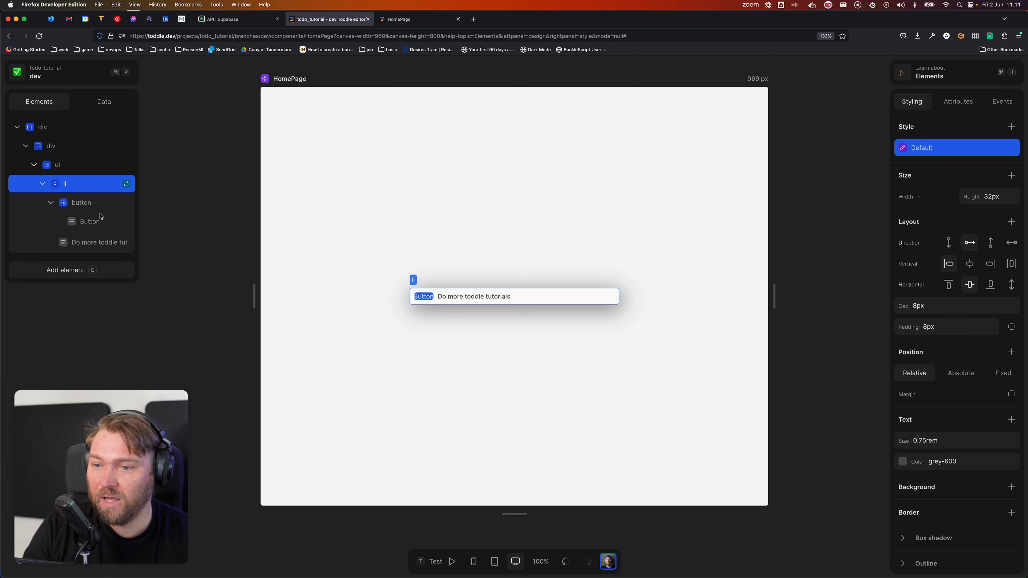
Step: Open tablericons.com in a new tab and search the icons for 'check'
key(super+t)
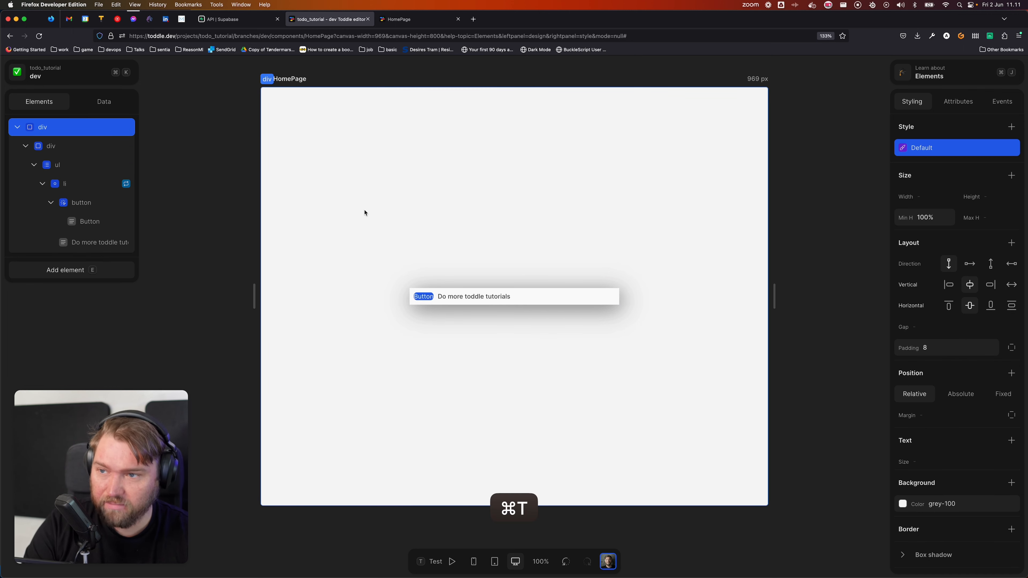
text(tablericons.com/)
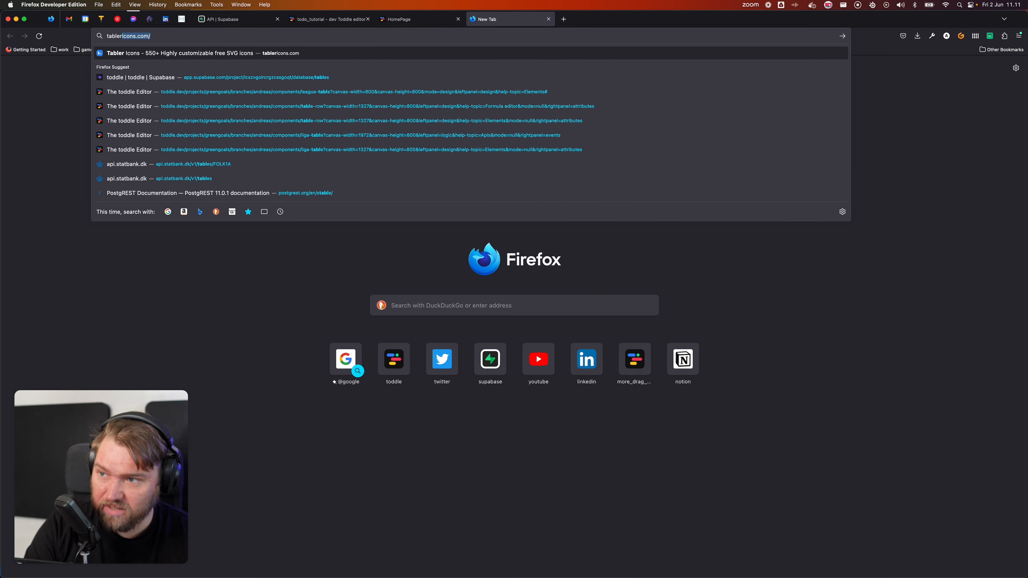
key(Return)
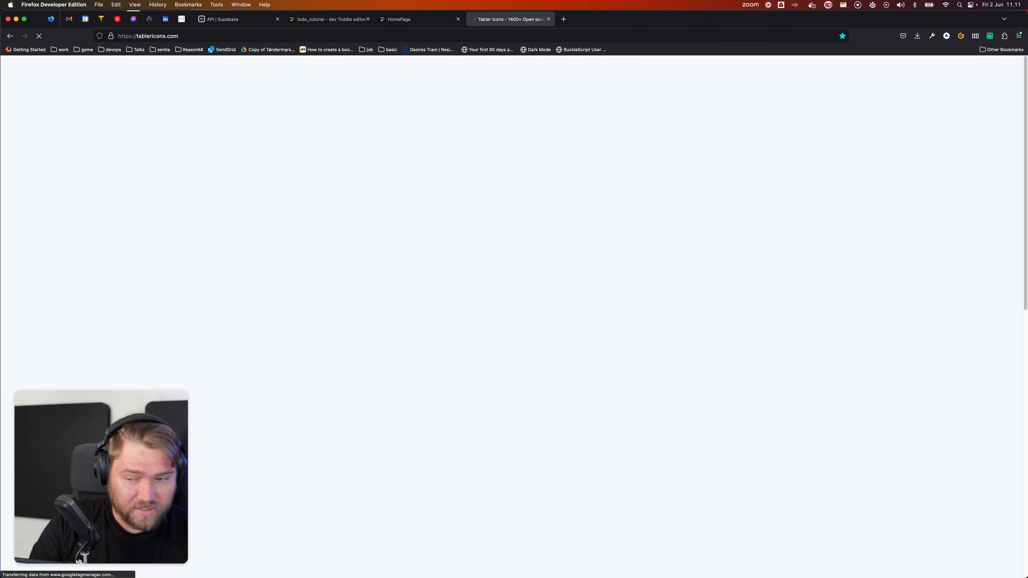
click(226, 327)
text(check)
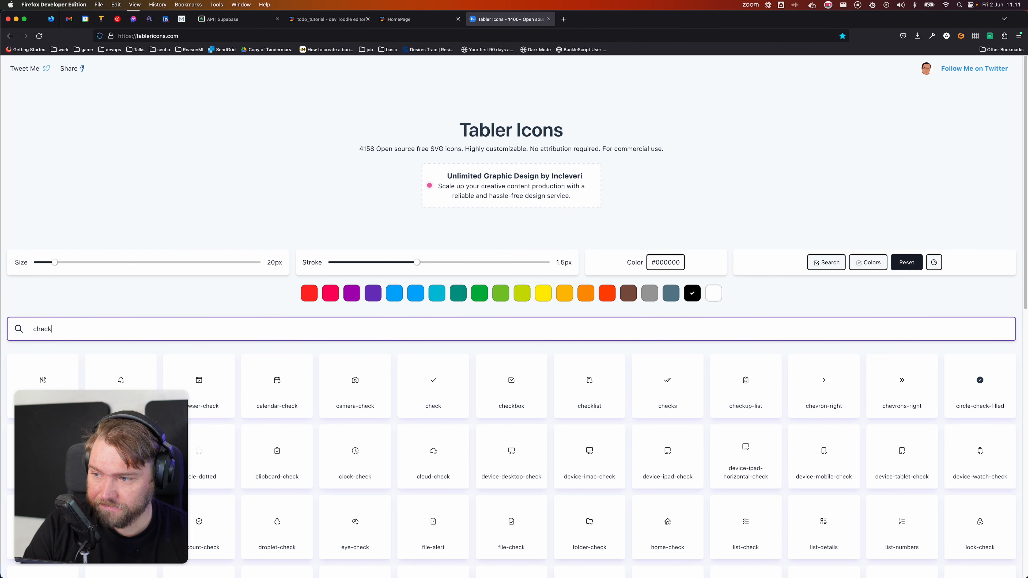
scroll(492, 401, down, 3)
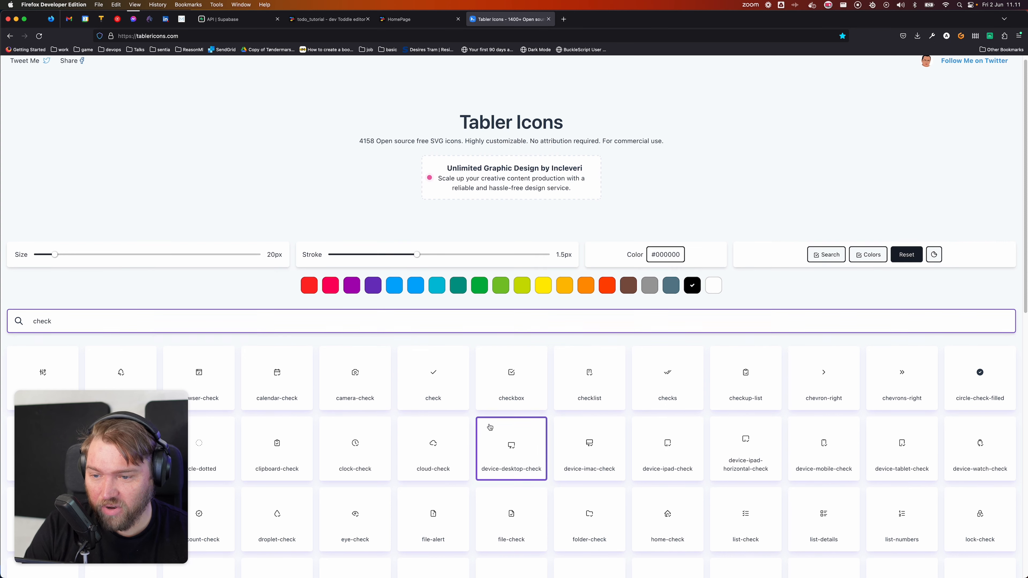
scroll(491, 400, down, 3)
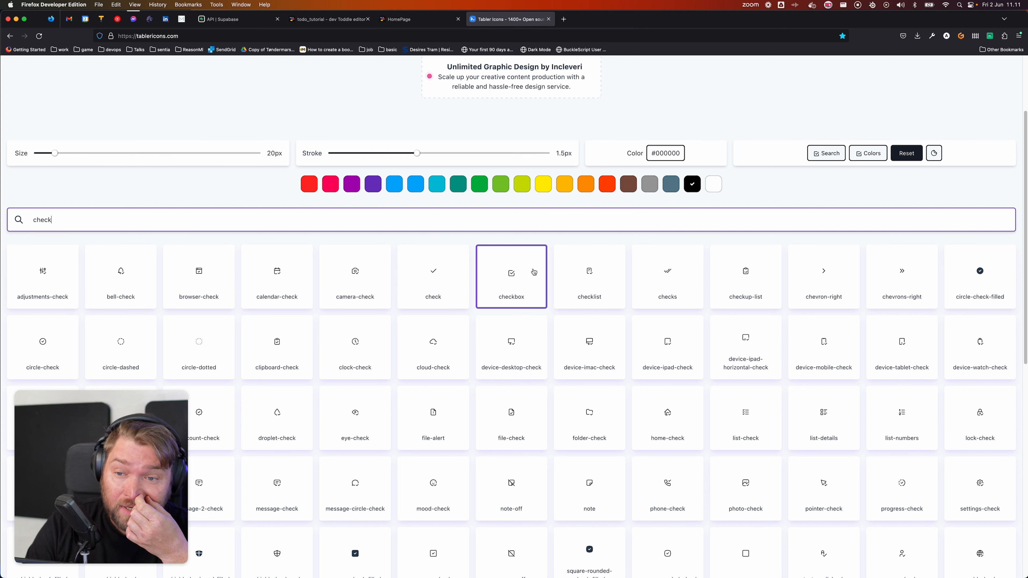
Step: Copy the circle-check icon and reselect the button back in Toddle
click(46, 339)
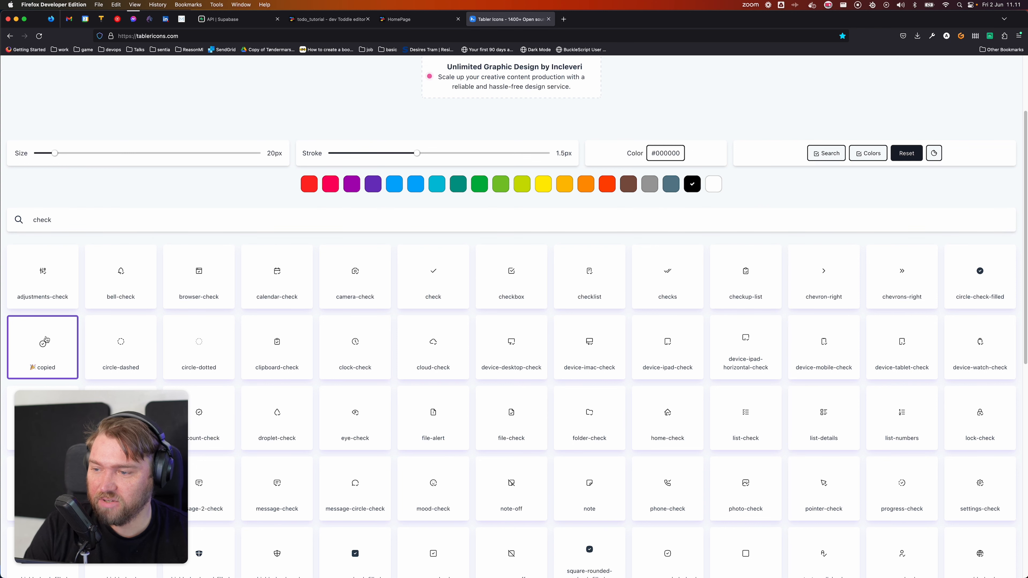
click(334, 24)
click(99, 202)
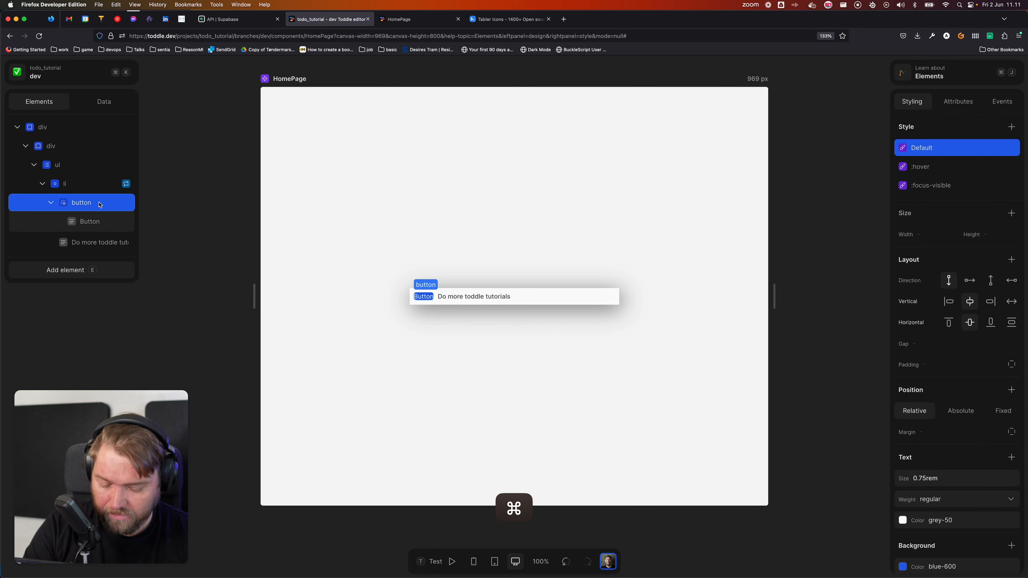
Step: Paste the circle-check SVG into the button and delete its 'Button' text label
key(super+v)
click(98, 222)
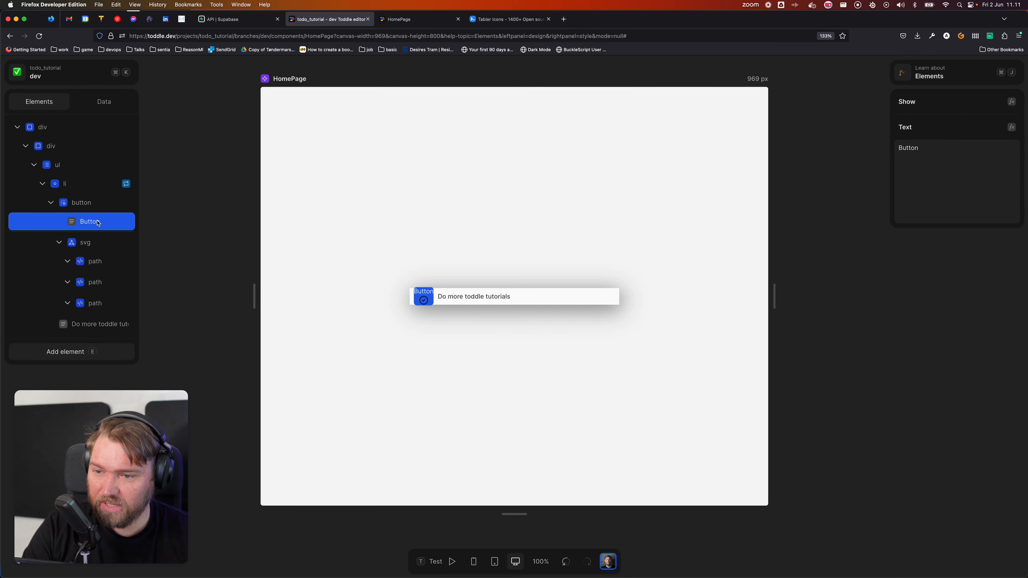
key(BackSpace)
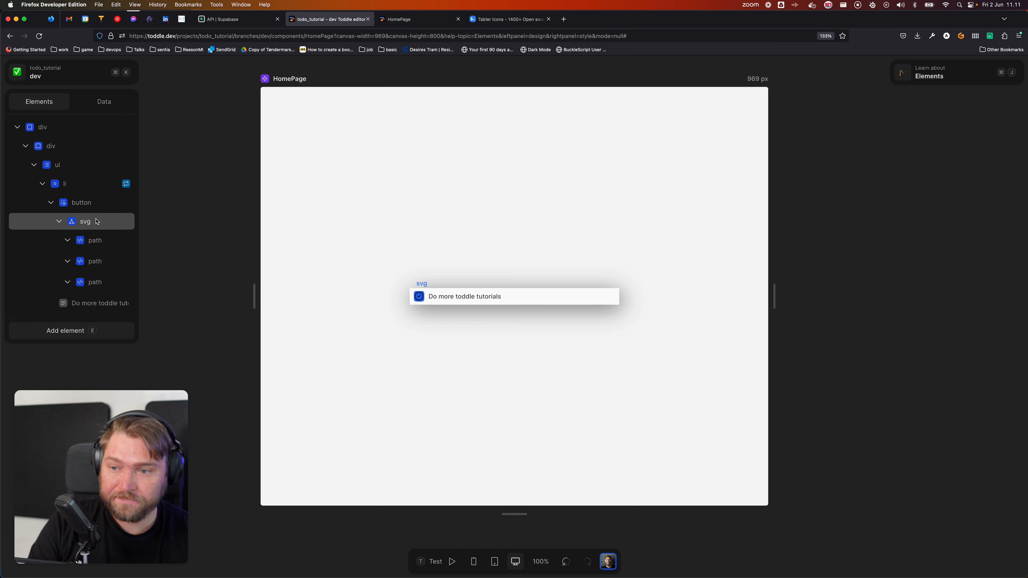
Step: Select the svg icon and open its Attributes to edit the #000000 stroke
click(125, 240)
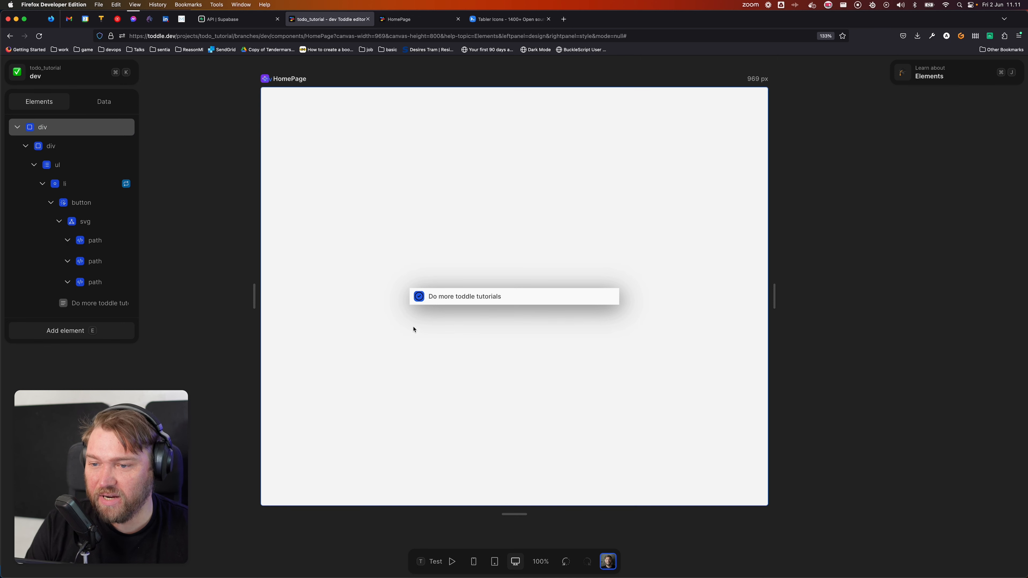
click(96, 225)
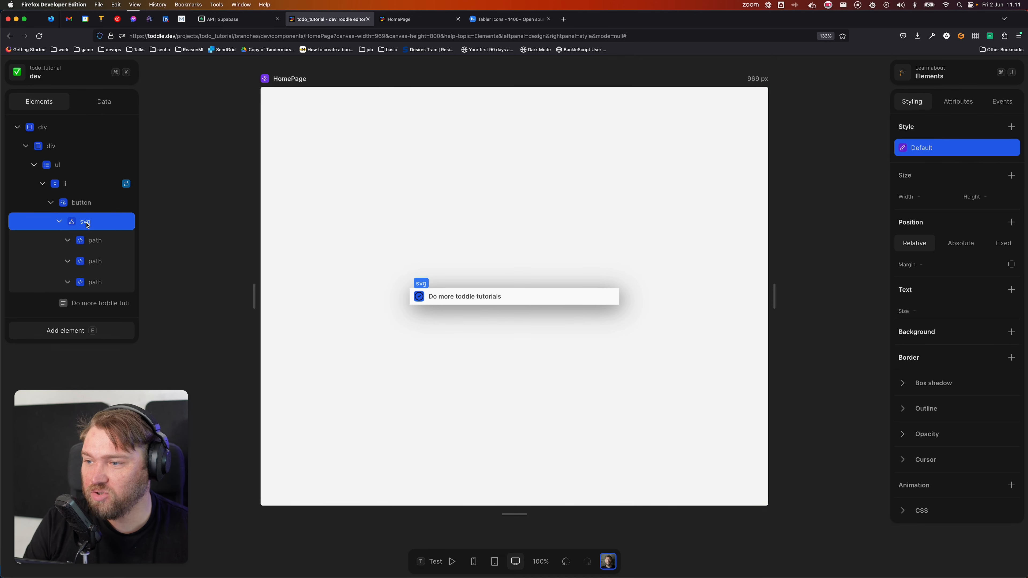
click(958, 101)
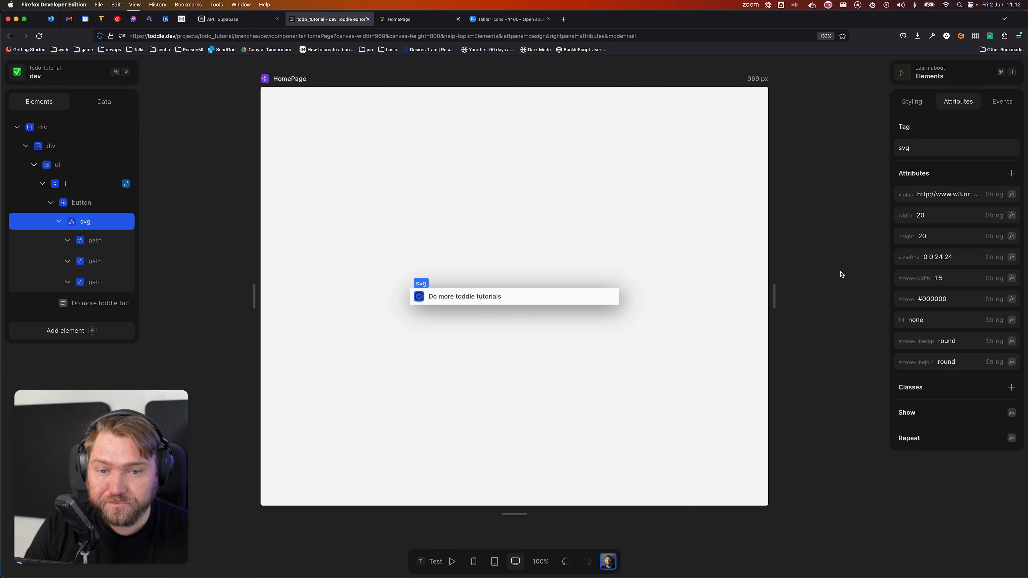
click(951, 304)
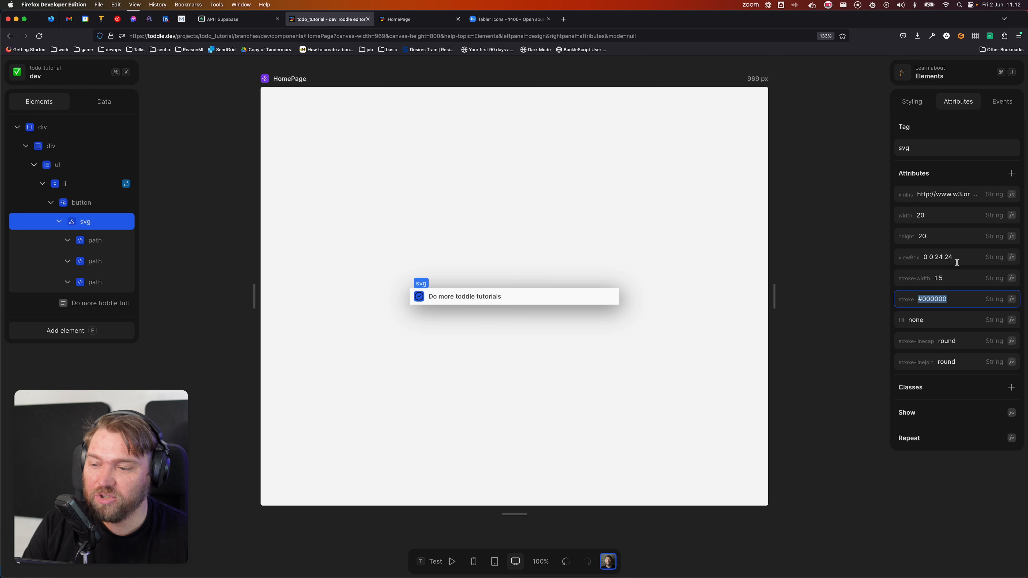
Step: Replace the svg stroke value #000000 with currentcolor
click(967, 297)
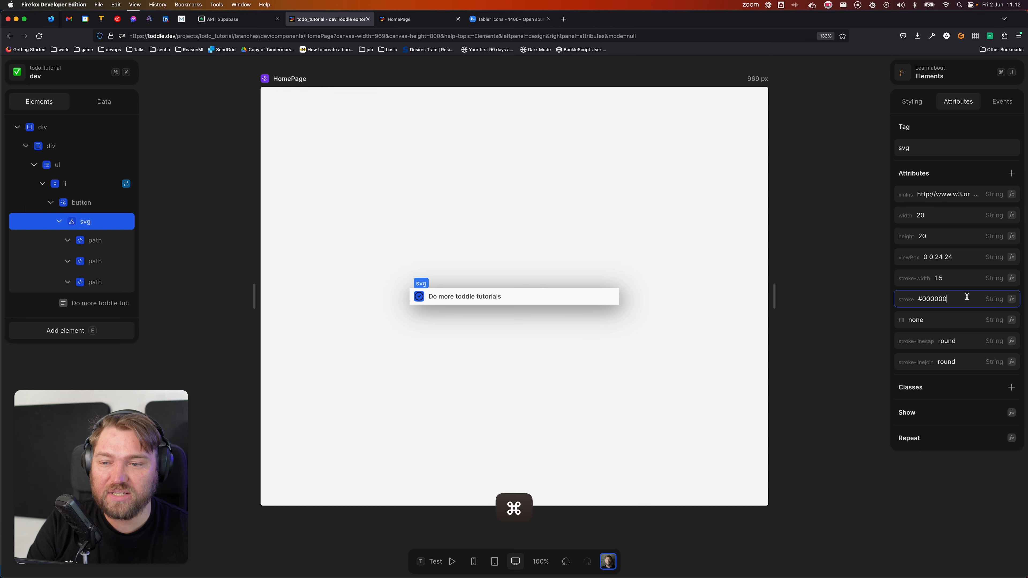
key(super+BackSpace)
text(currentcolor)
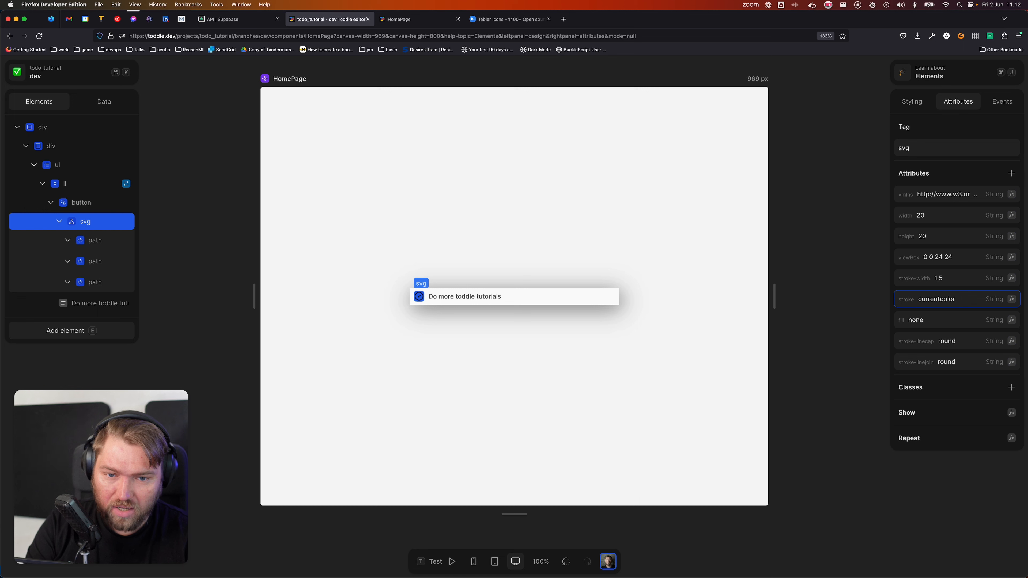
key(Tab)
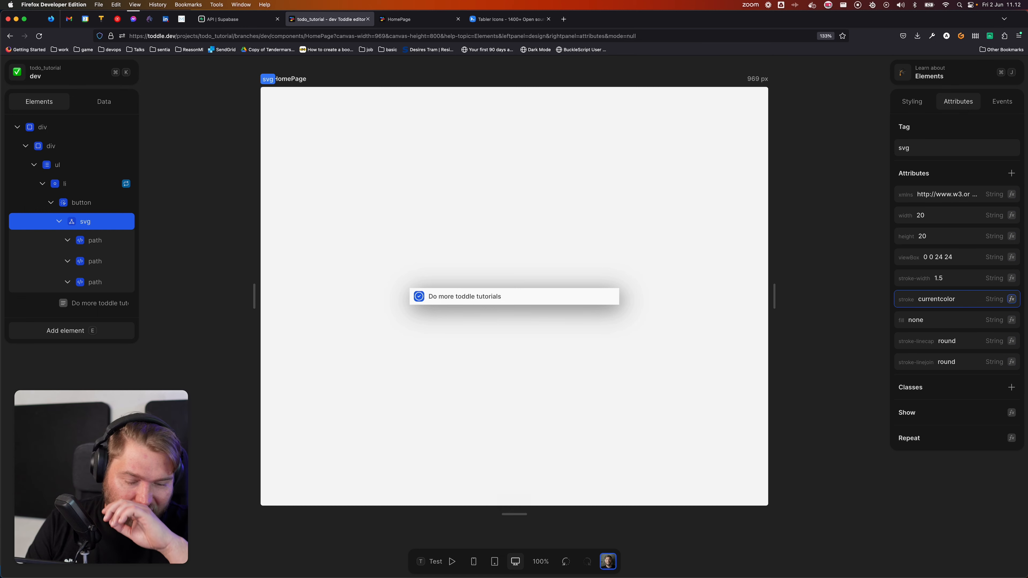
double_click(926, 302)
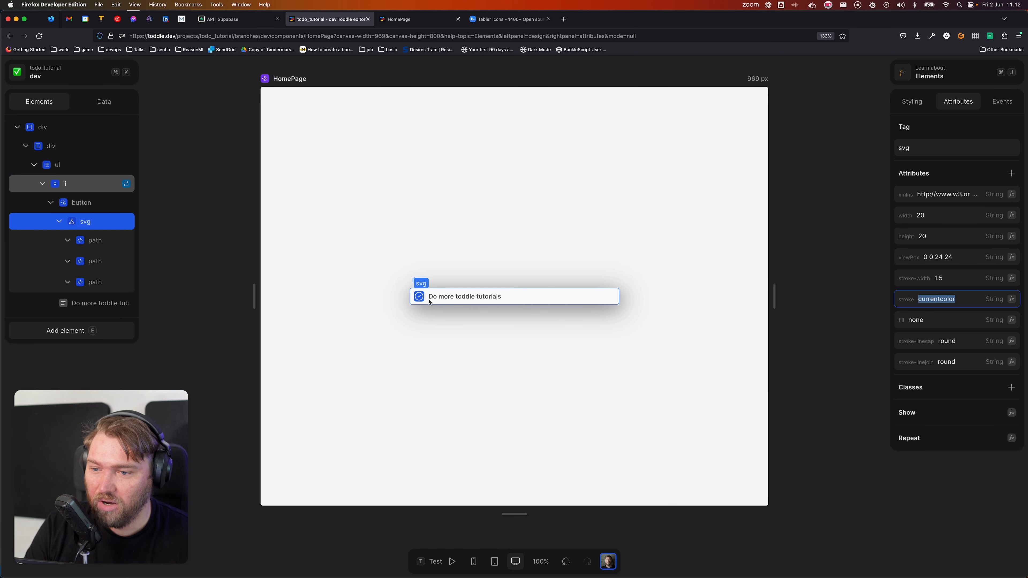
Step: Try red-400 and then grey-100 as the button's text colour
click(100, 207)
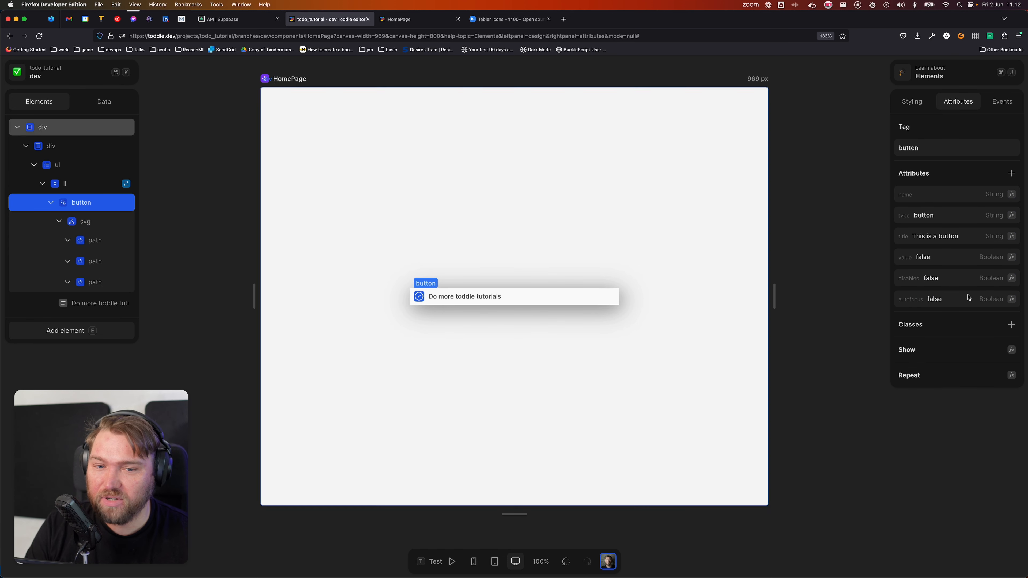
click(912, 101)
scroll(926, 401, down, 5)
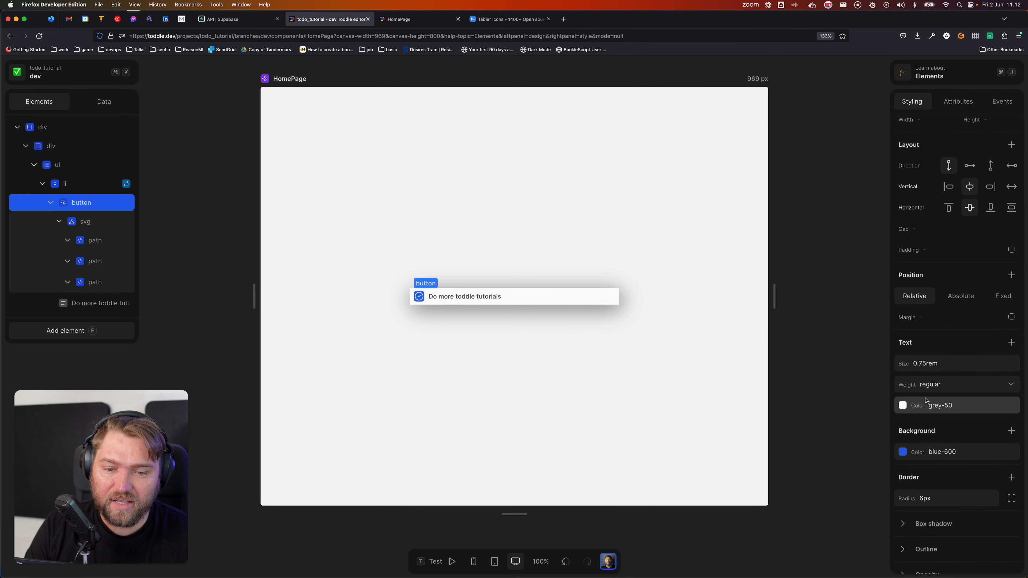
click(902, 315)
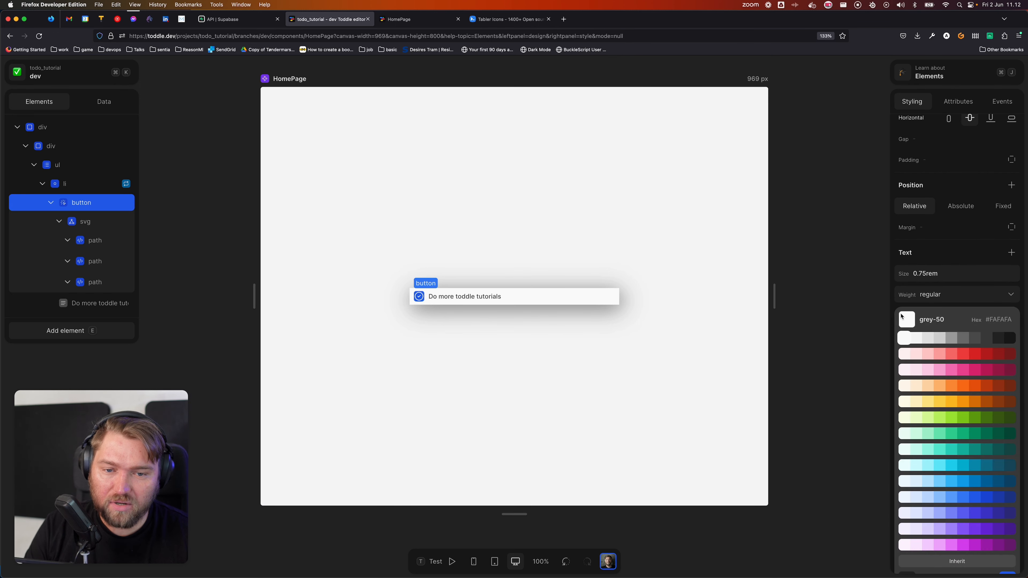
click(950, 355)
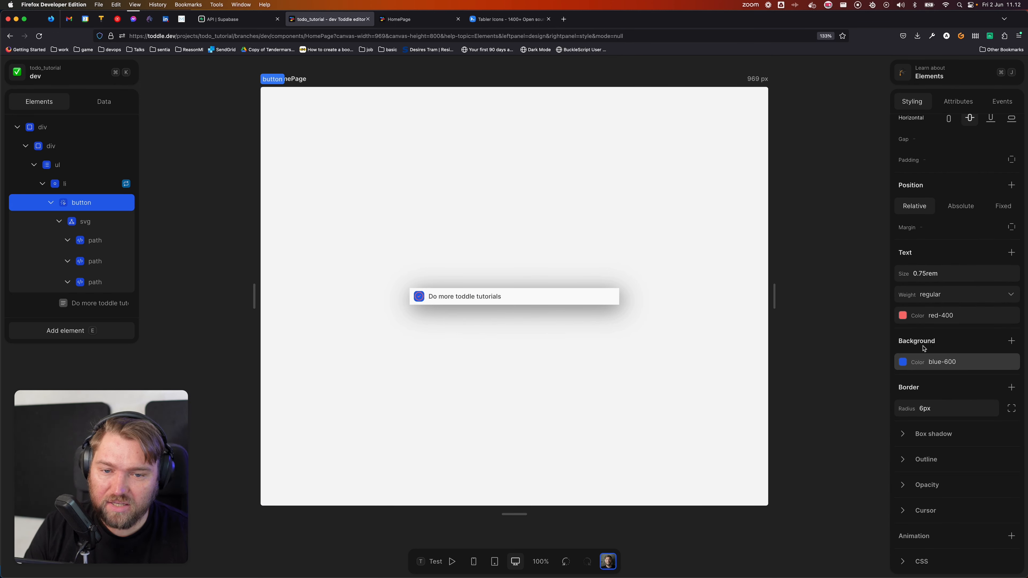
click(911, 319)
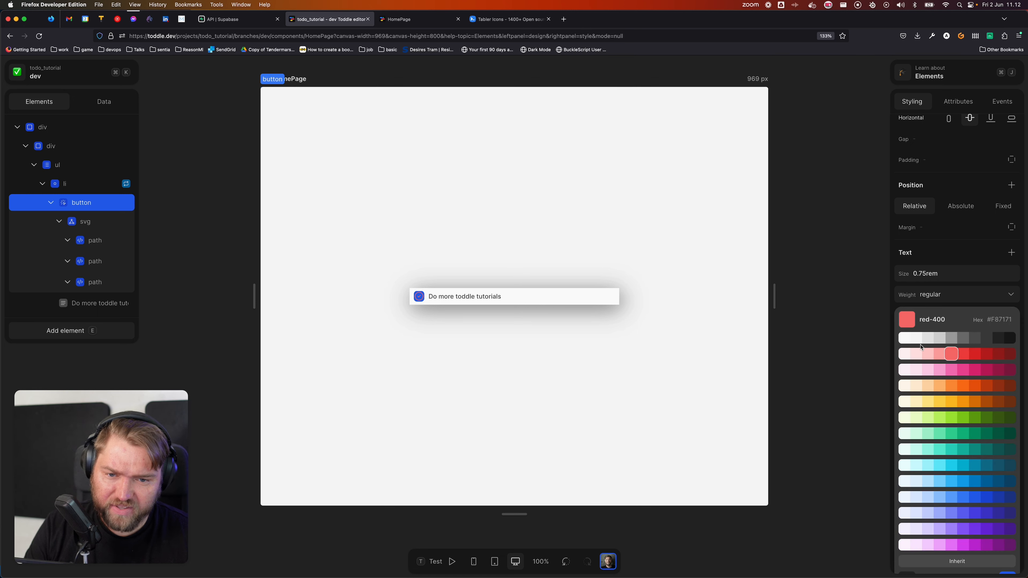
click(919, 339)
click(412, 213)
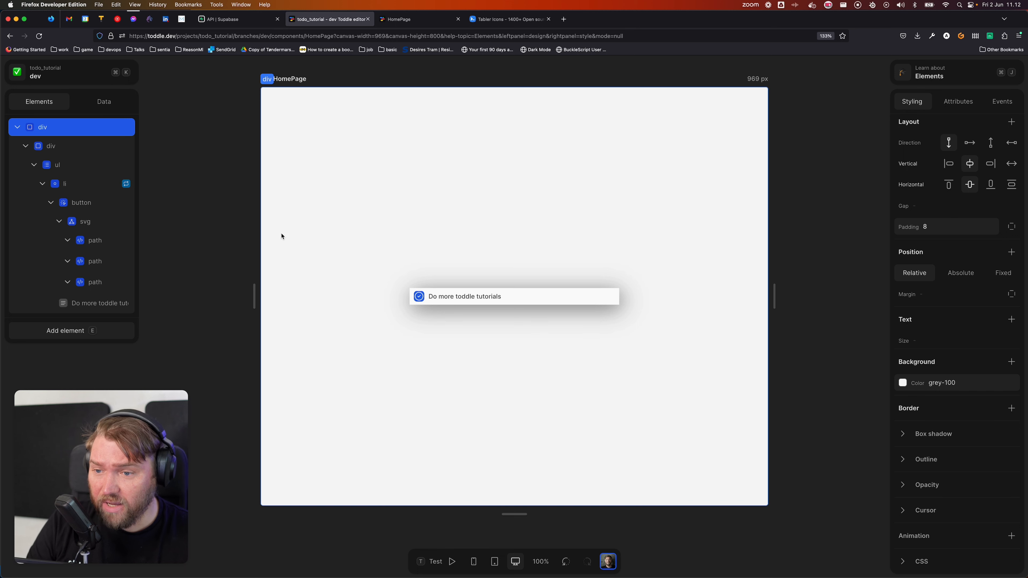
Step: Remove the button's blue background colour
click(108, 203)
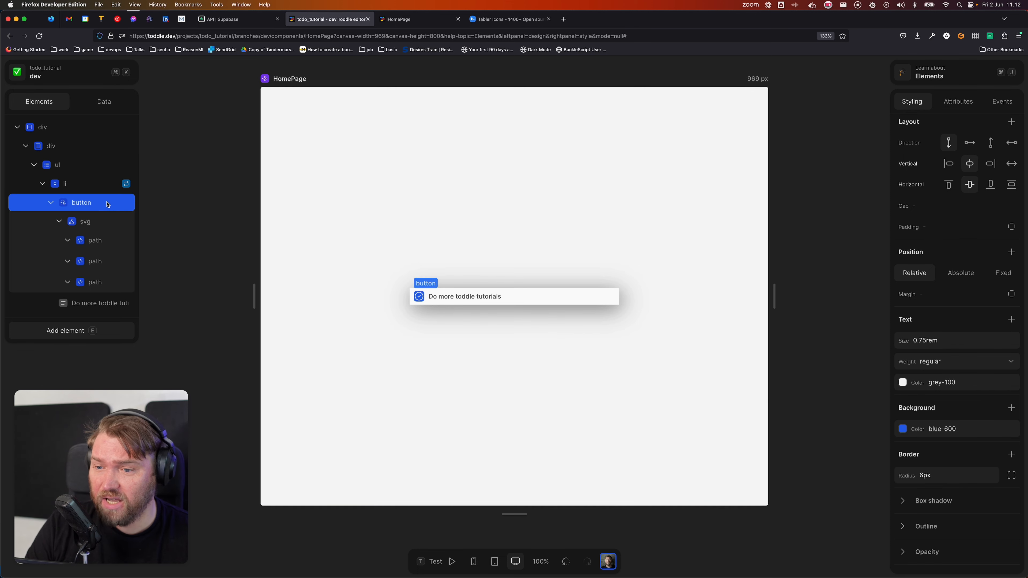
click(910, 431)
scroll(911, 434, down, 3)
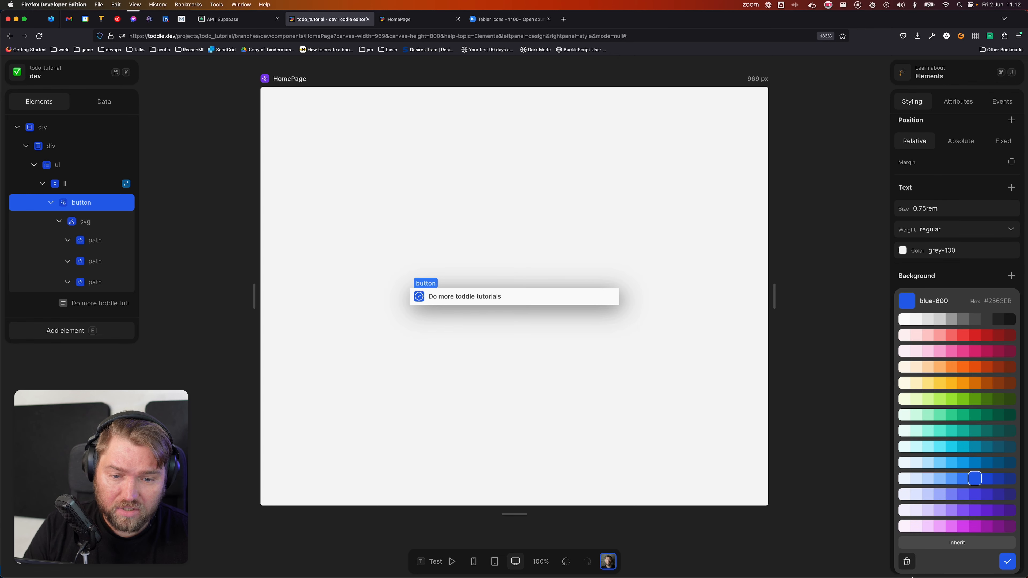
click(908, 562)
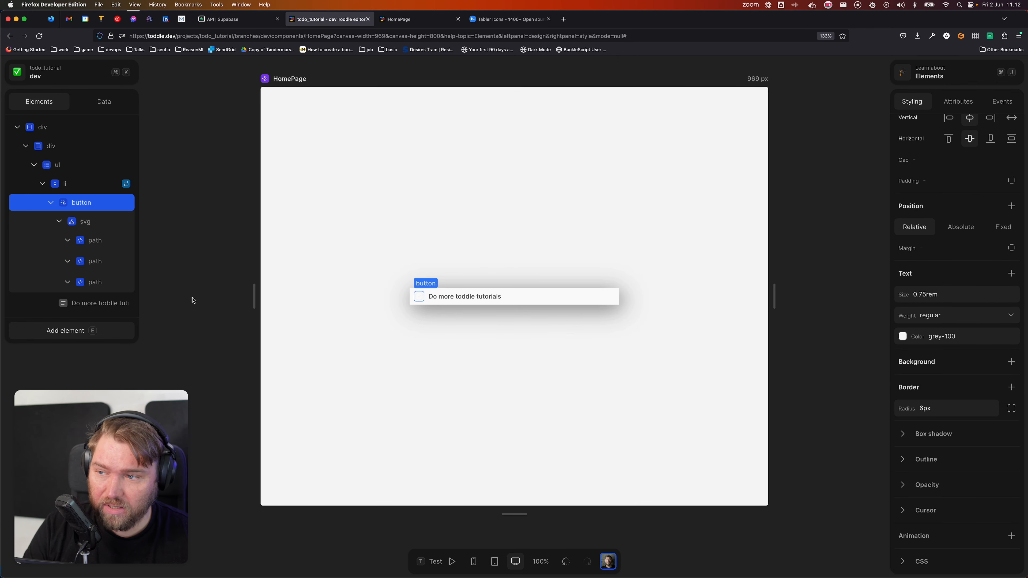
Step: Set the button's text colour to grey-600 after trying grey-700 and grey-500
click(936, 336)
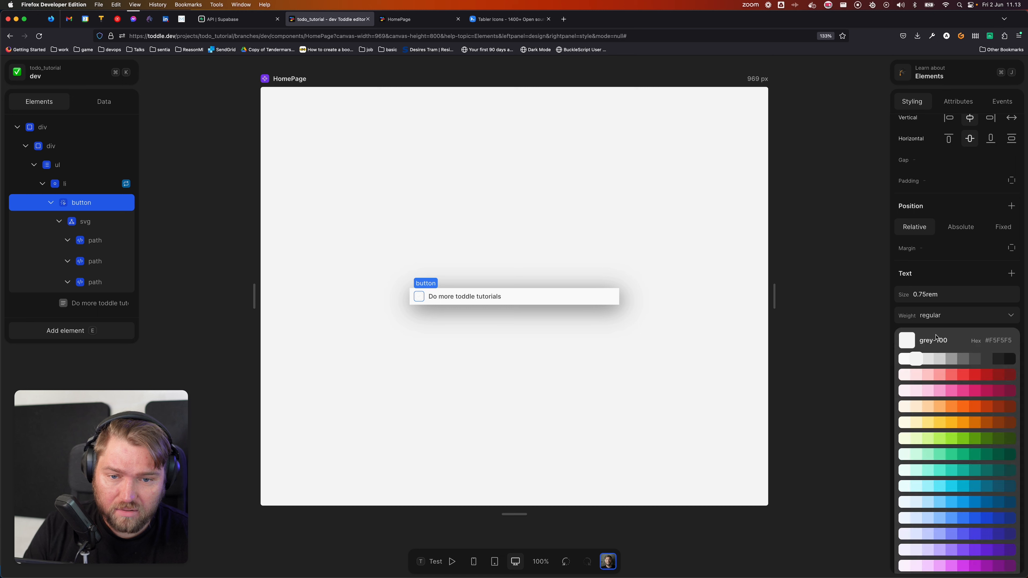
click(985, 359)
click(975, 338)
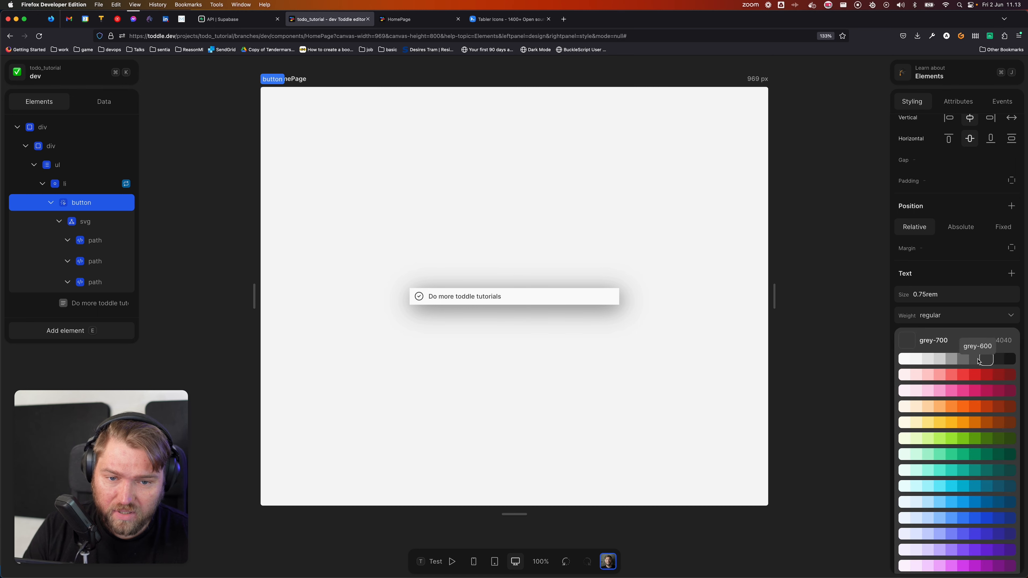
click(967, 360)
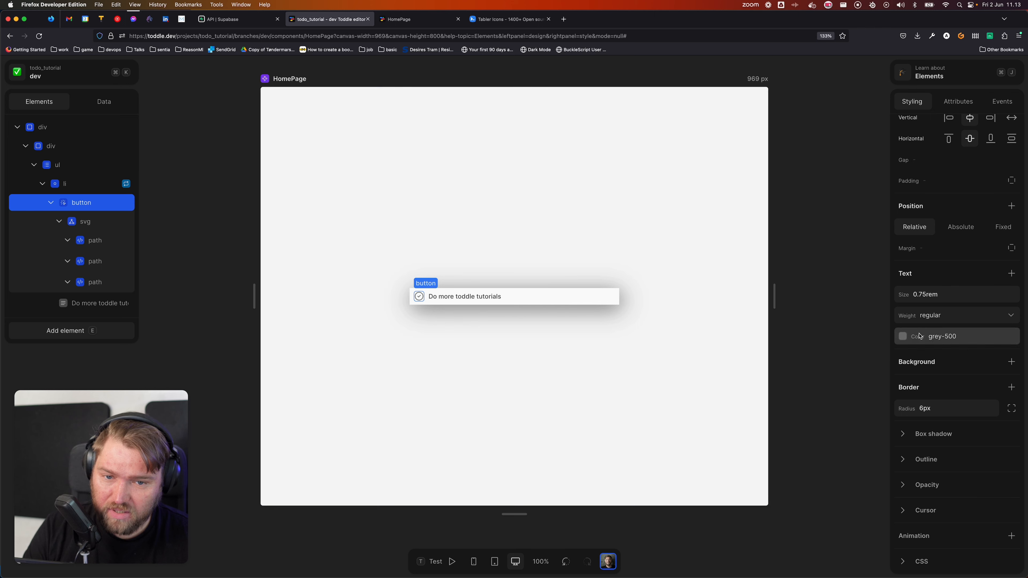
click(959, 337)
click(976, 360)
click(633, 376)
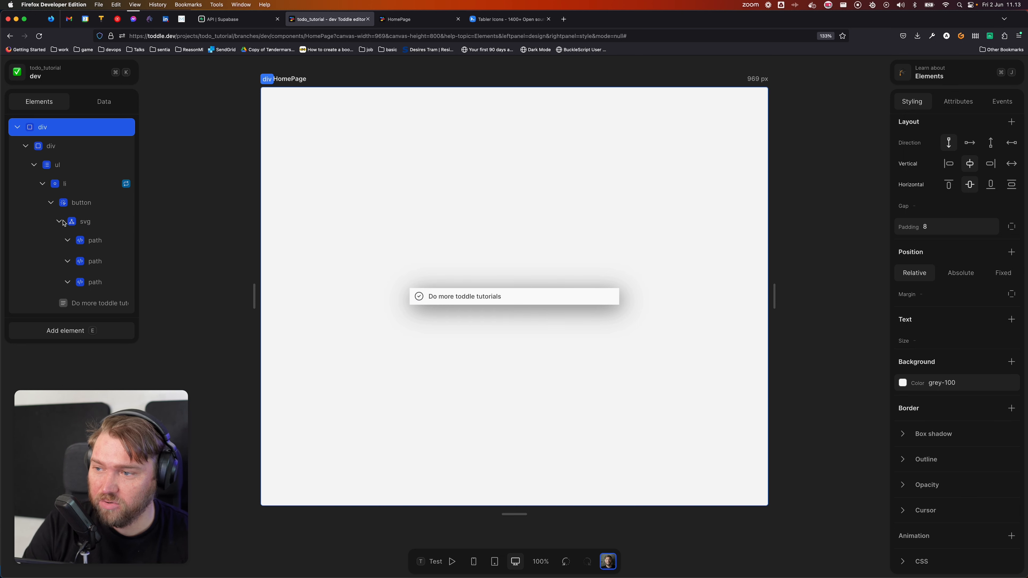
Step: Give the button a grey hover background and preview it in test mode
click(77, 202)
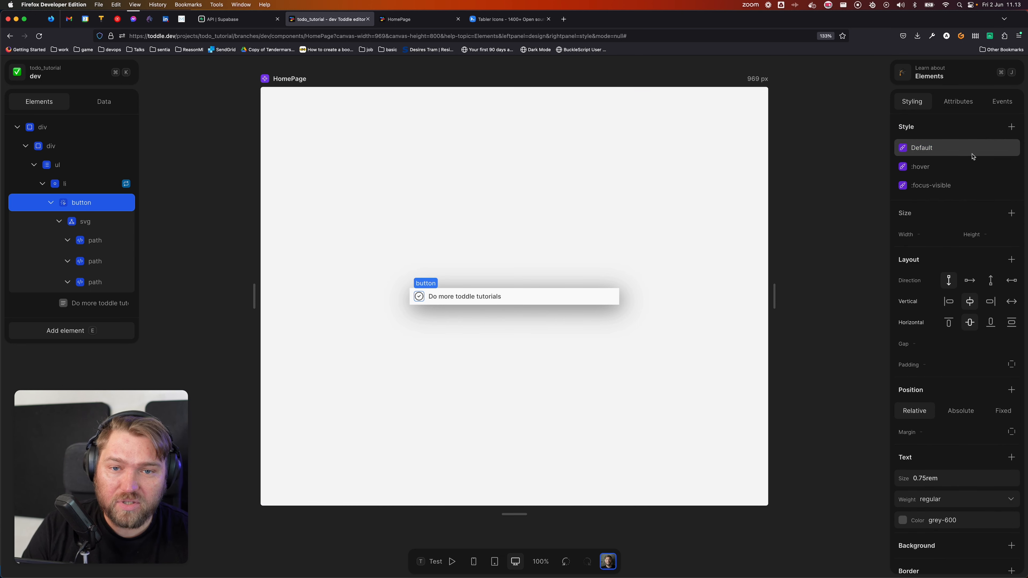
click(940, 167)
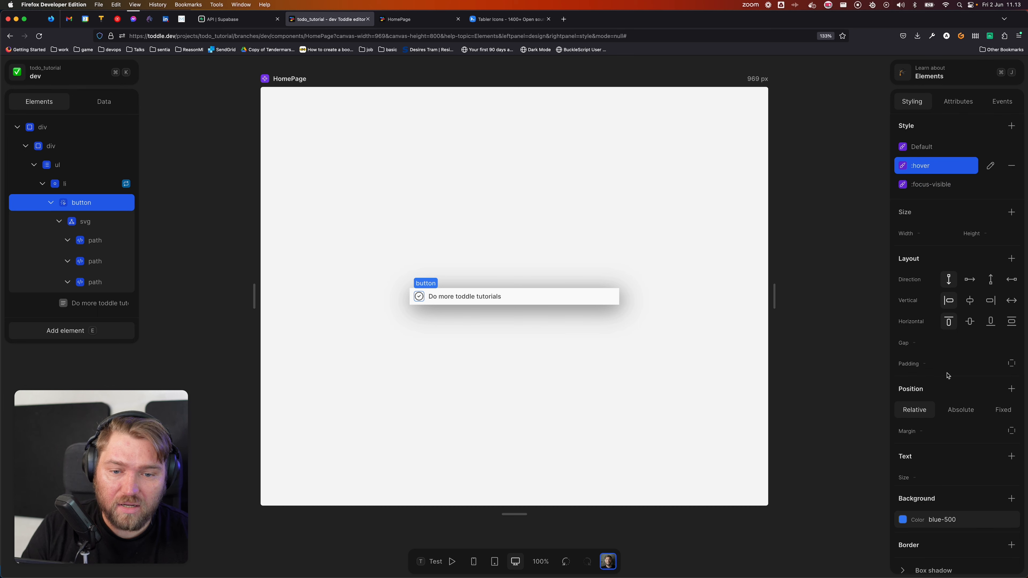
scroll(948, 376, down, 3)
click(938, 385)
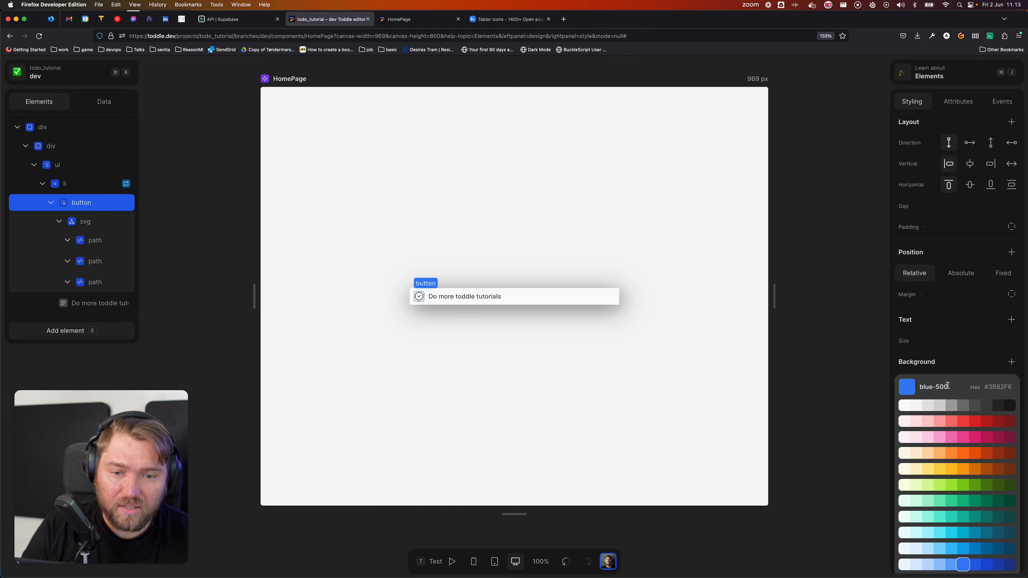
click(929, 406)
click(572, 406)
key(t)
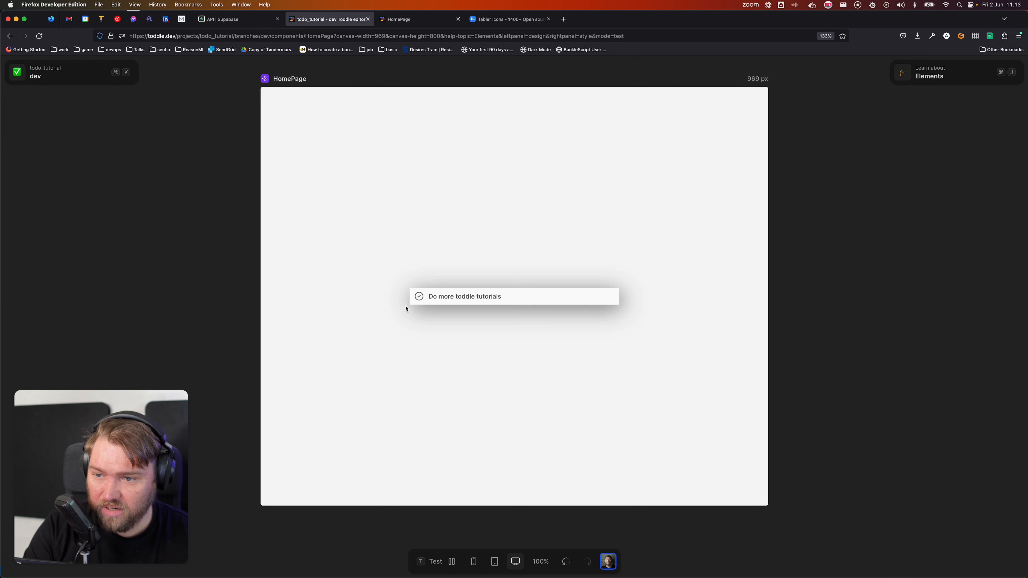
key(t)
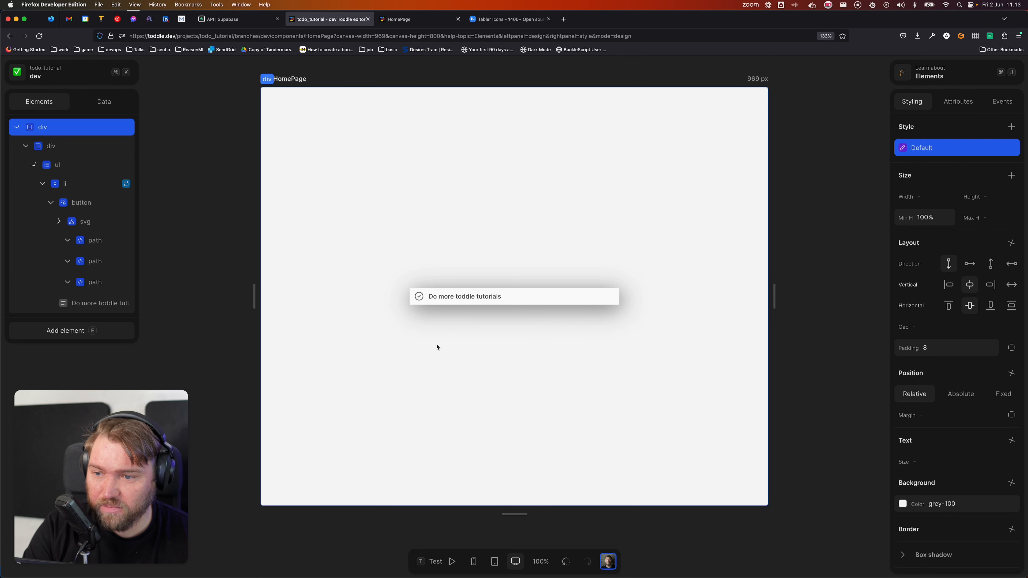
Step: Set the button's padding to 4 and preview the result
click(81, 202)
click(952, 364)
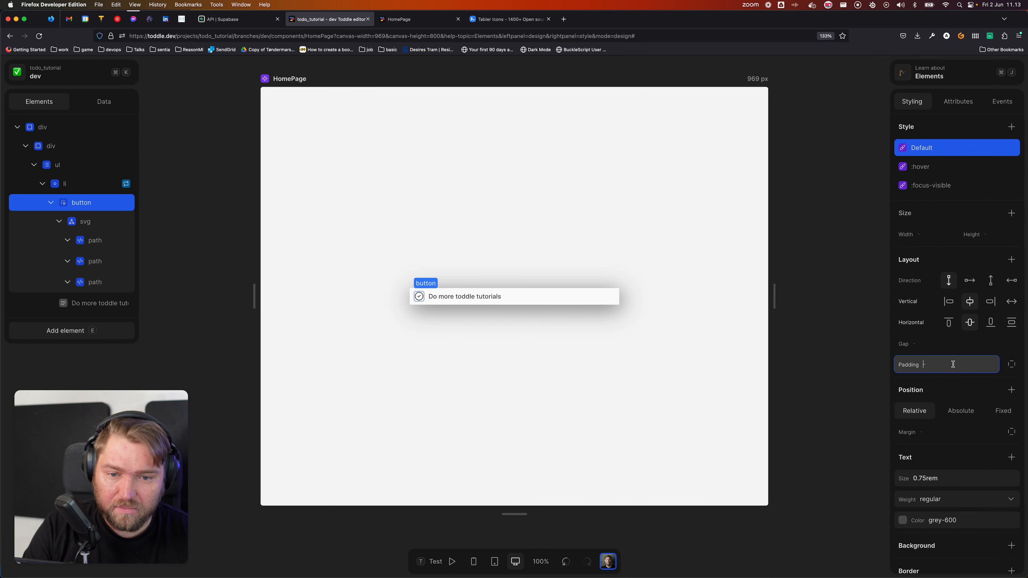
text(4)
key(Return)
click(535, 359)
key(t)
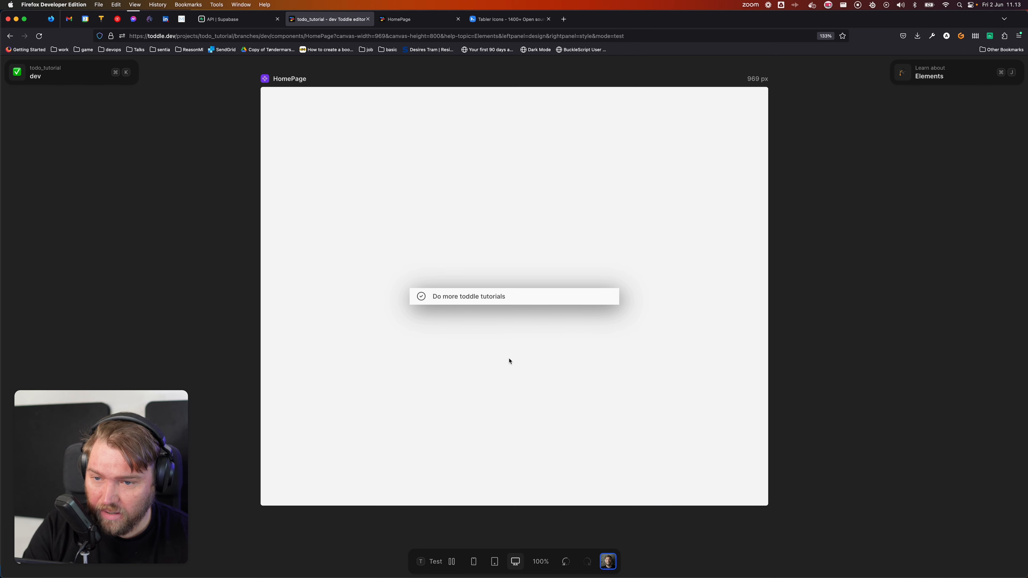
key(t)
Step: Reduce the button's padding to 2px and preview the task row
click(533, 301)
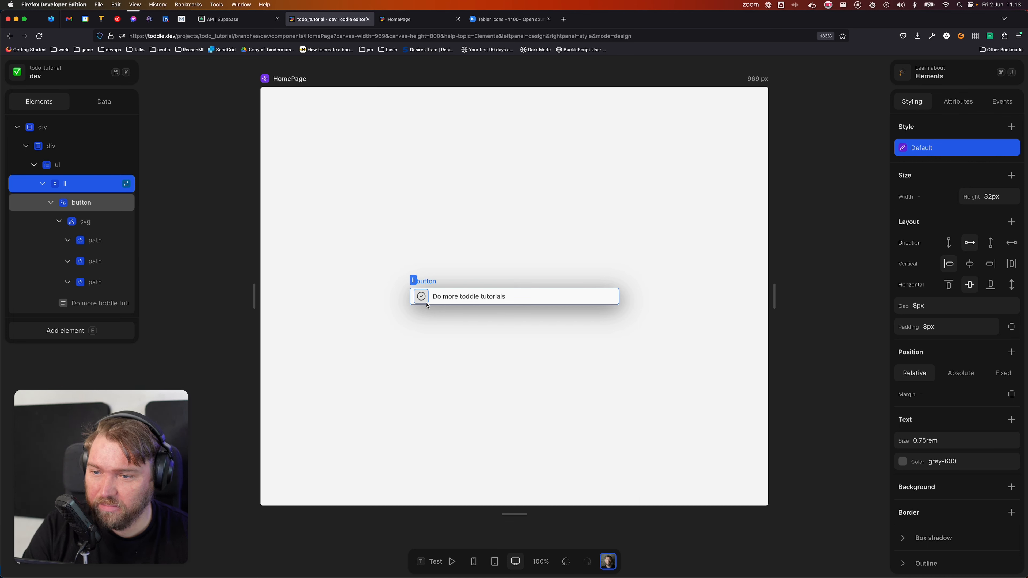
click(163, 244)
click(86, 206)
click(944, 364)
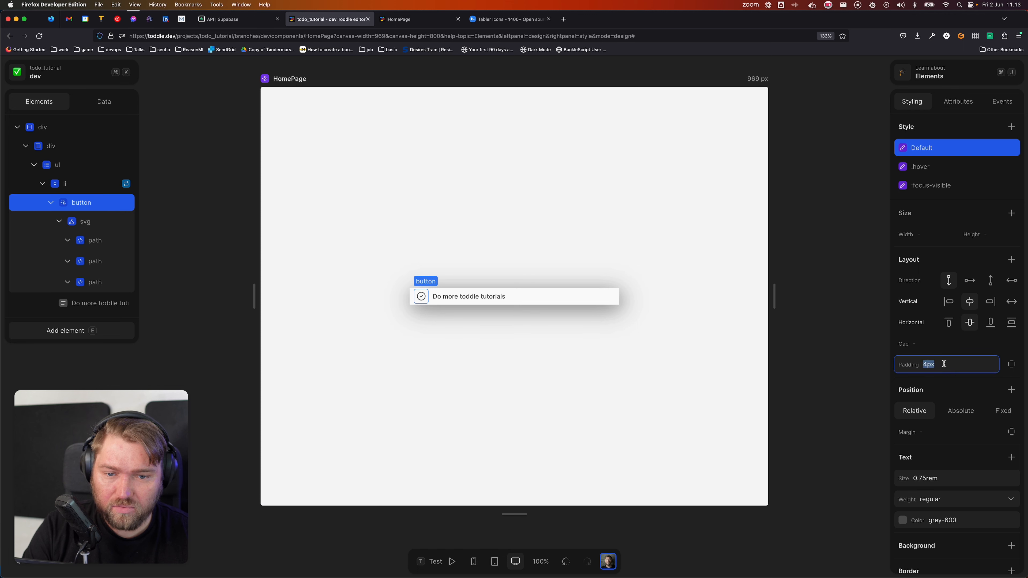
text(2px)
key(Tab)
click(479, 323)
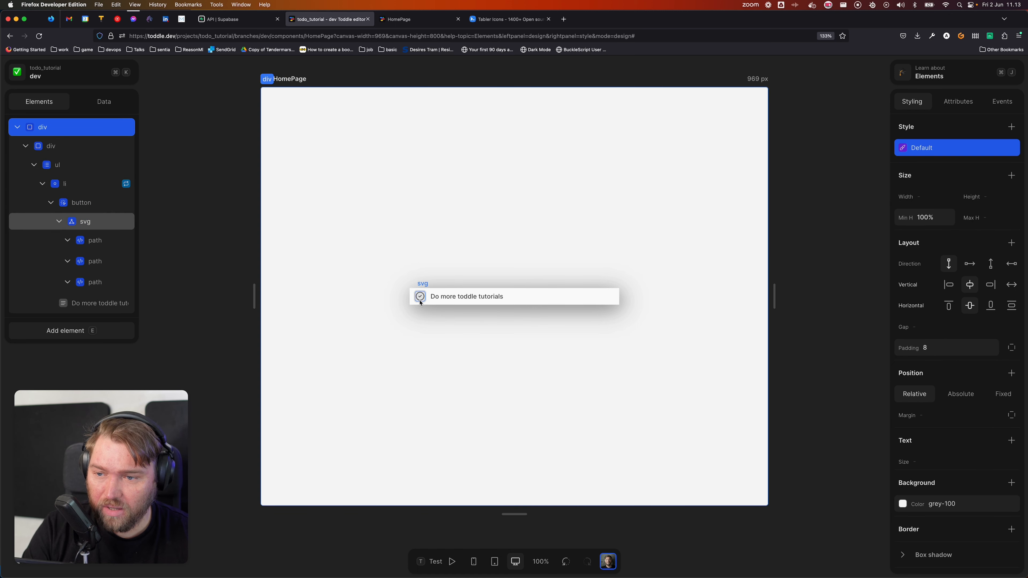
click(85, 203)
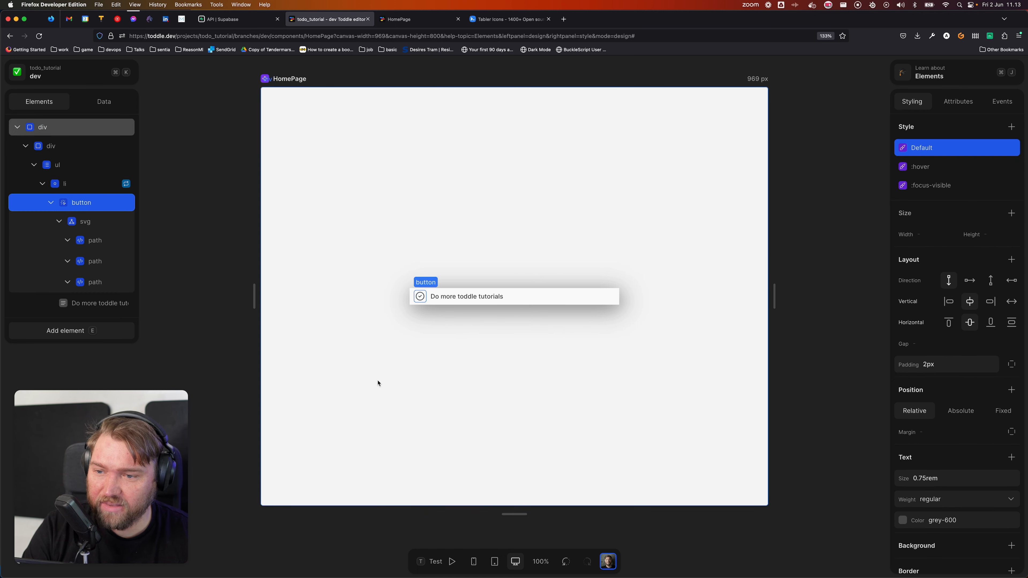
click(424, 370)
key(t)
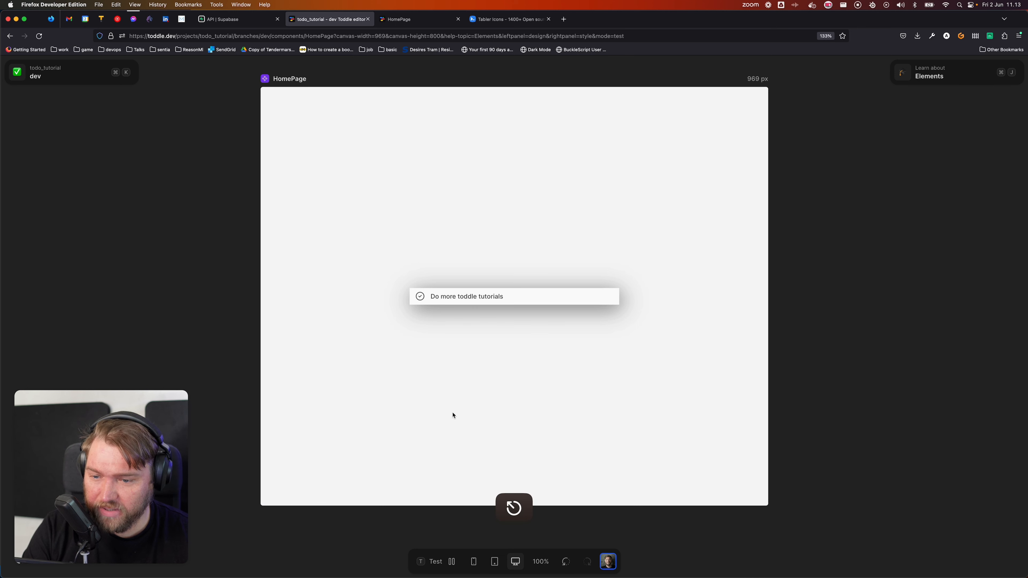
Step: Preview the current task row in test mode, then return to design mode
key(t)
scroll(418, 306, up, 10)
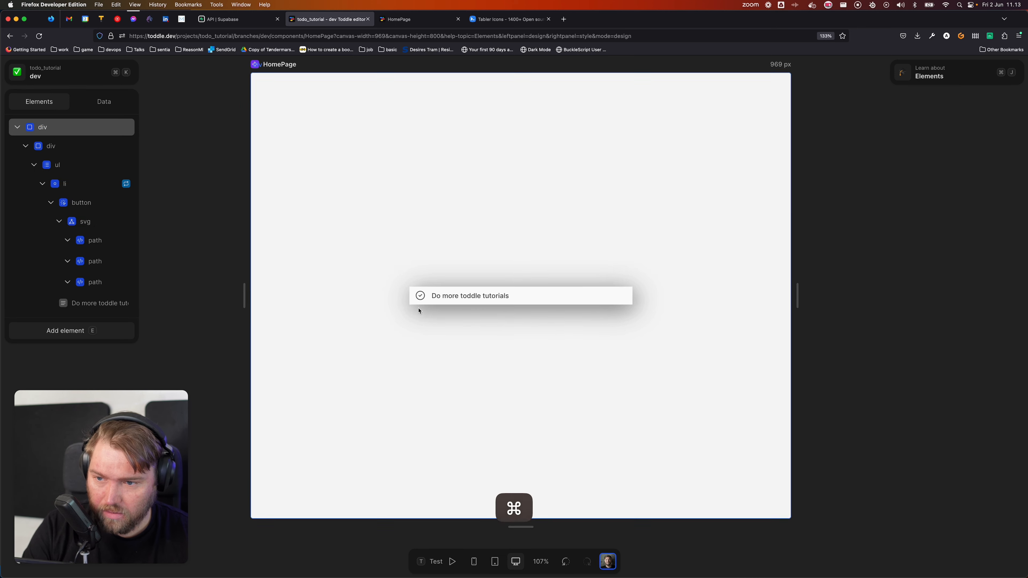
key(t)
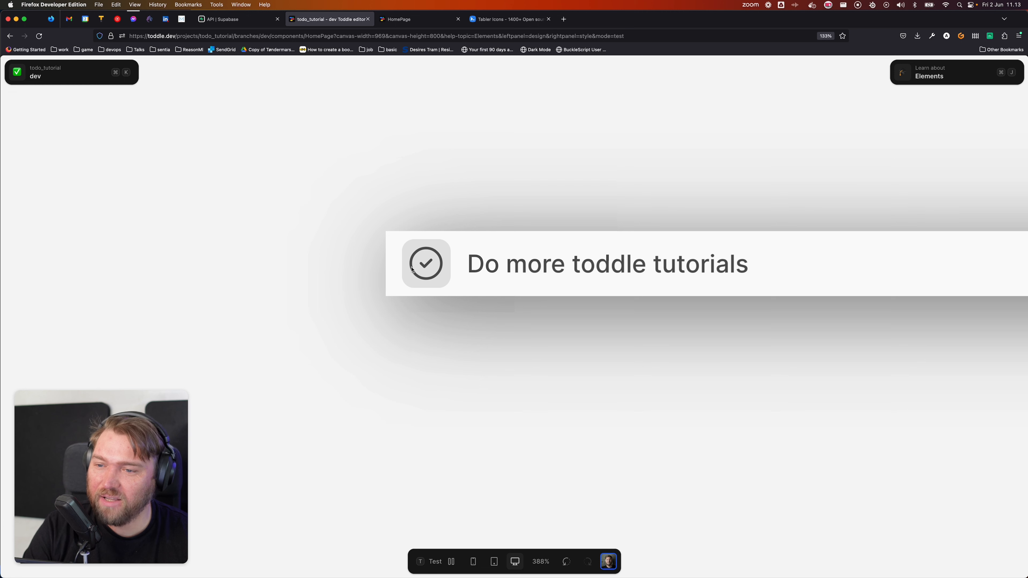
key(t)
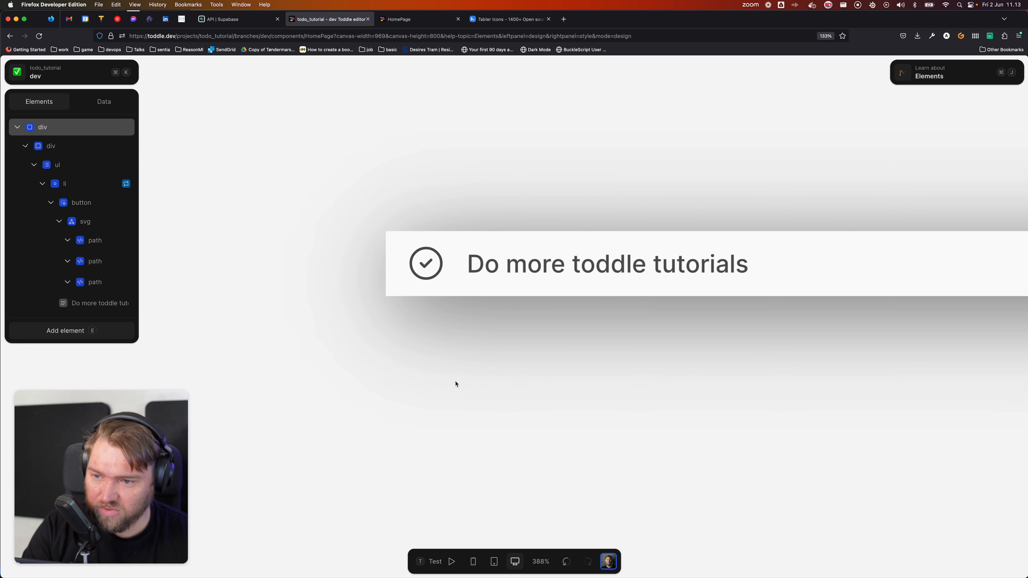
Step: Set the button's border radius to 999px and check the round button in test mode
scroll(463, 385, down, 3)
click(125, 203)
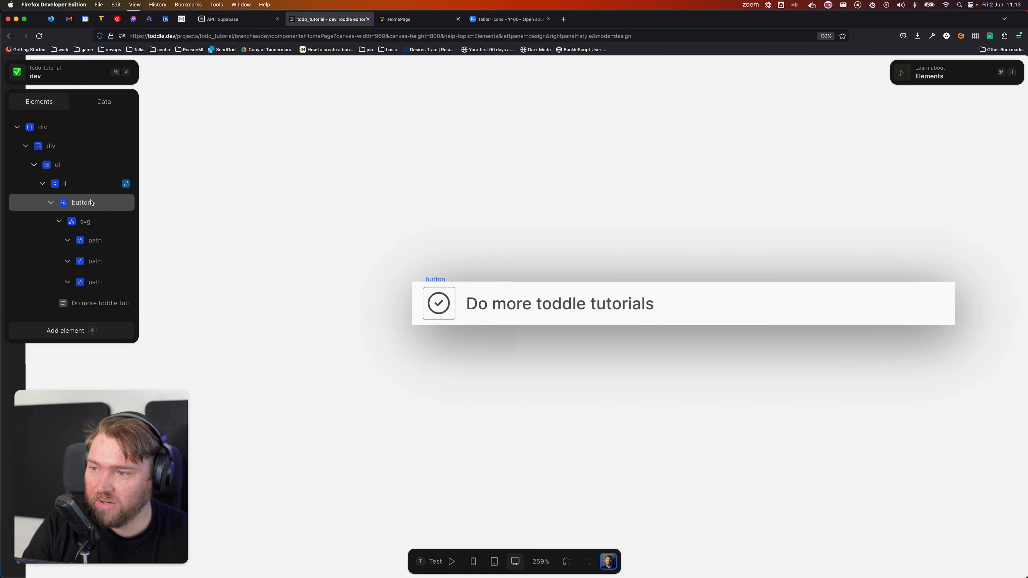
scroll(945, 421, down, 5)
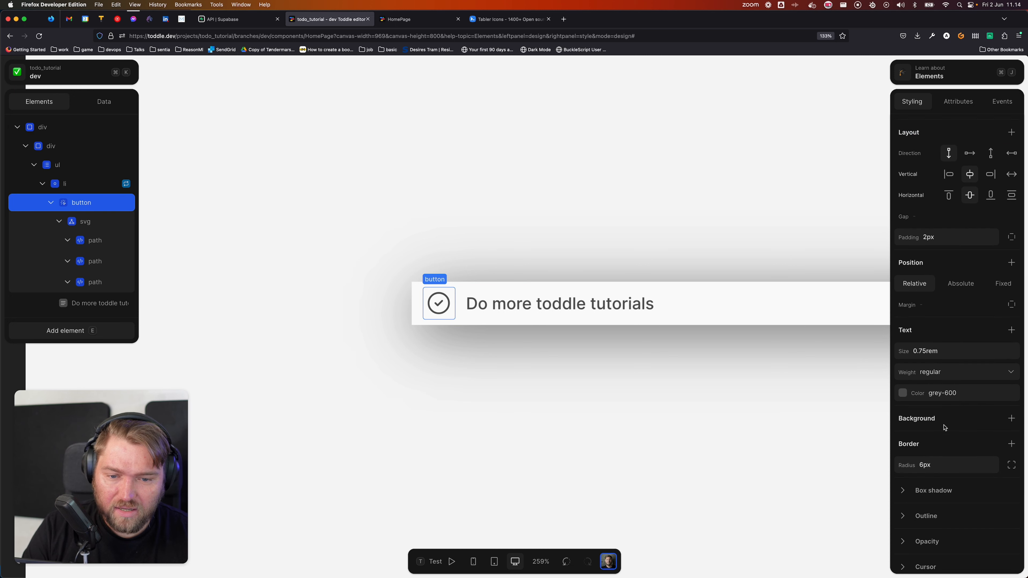
click(953, 408)
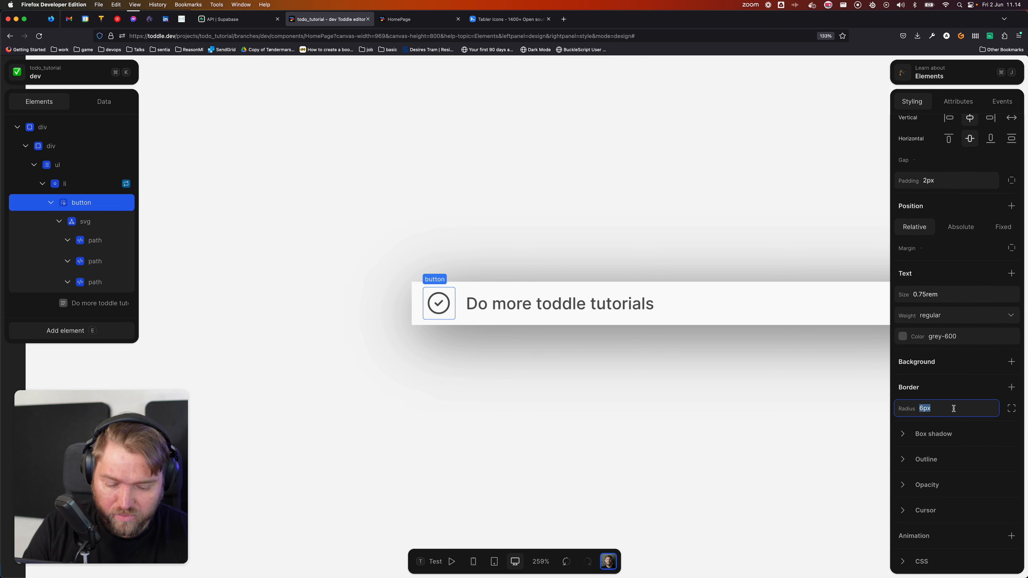
text(999px)
key(Tab)
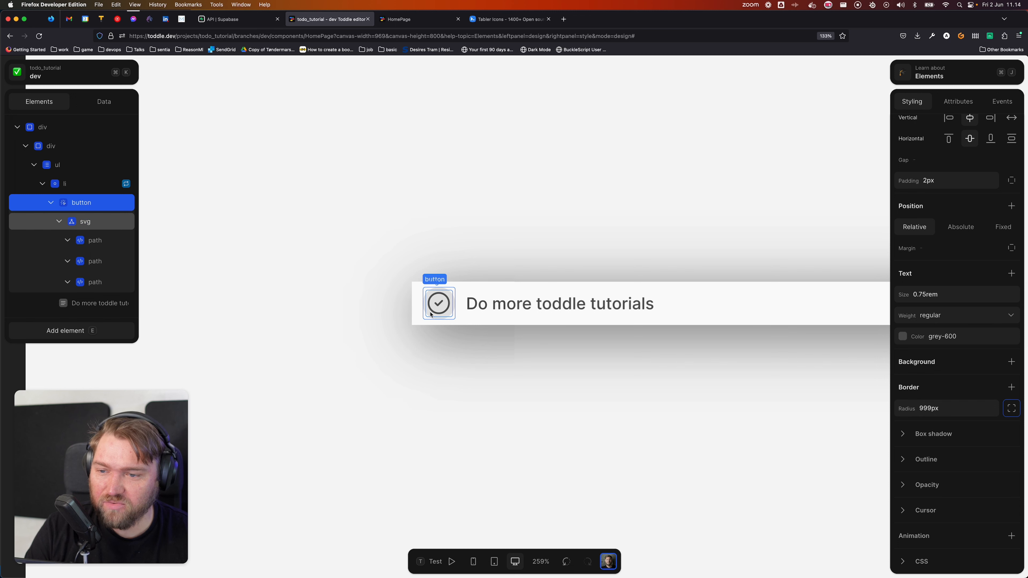
click(513, 371)
key(t)
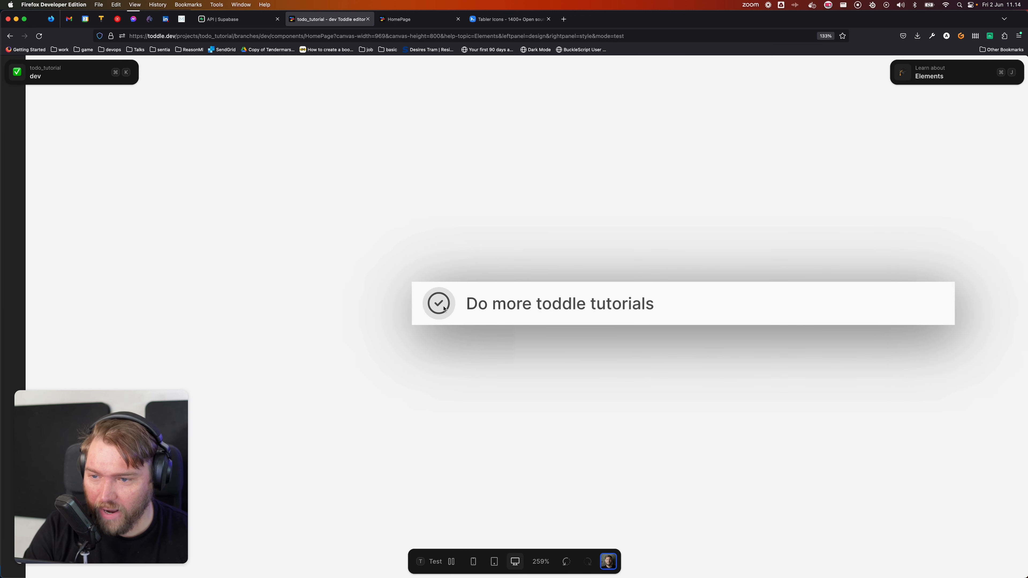
key(t)
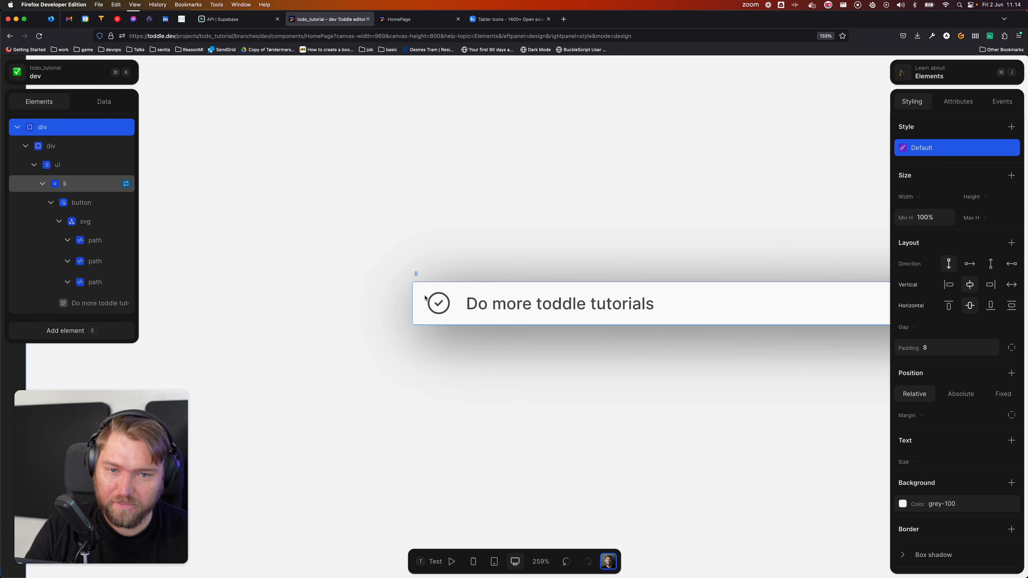
key(t)
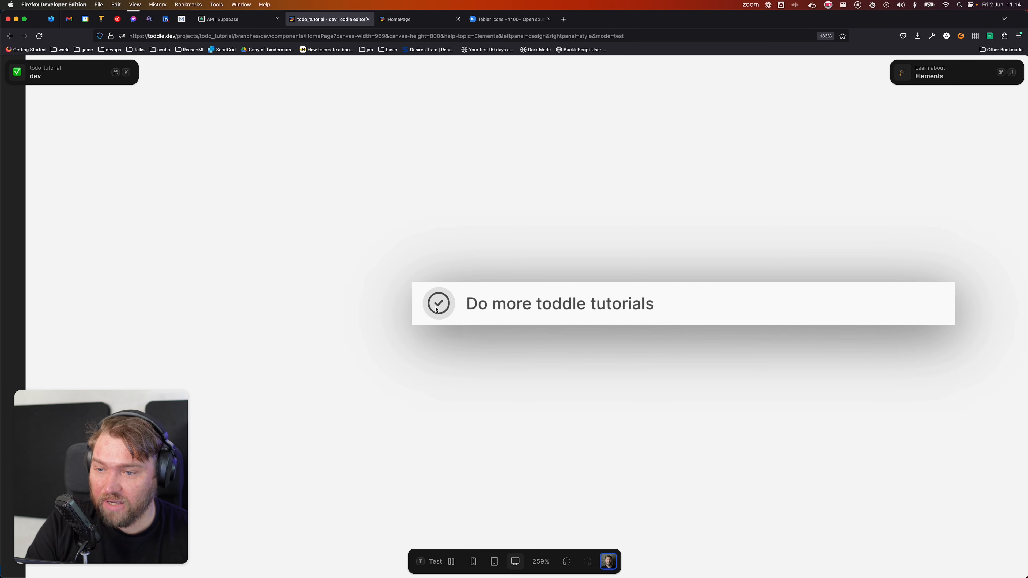
key(t)
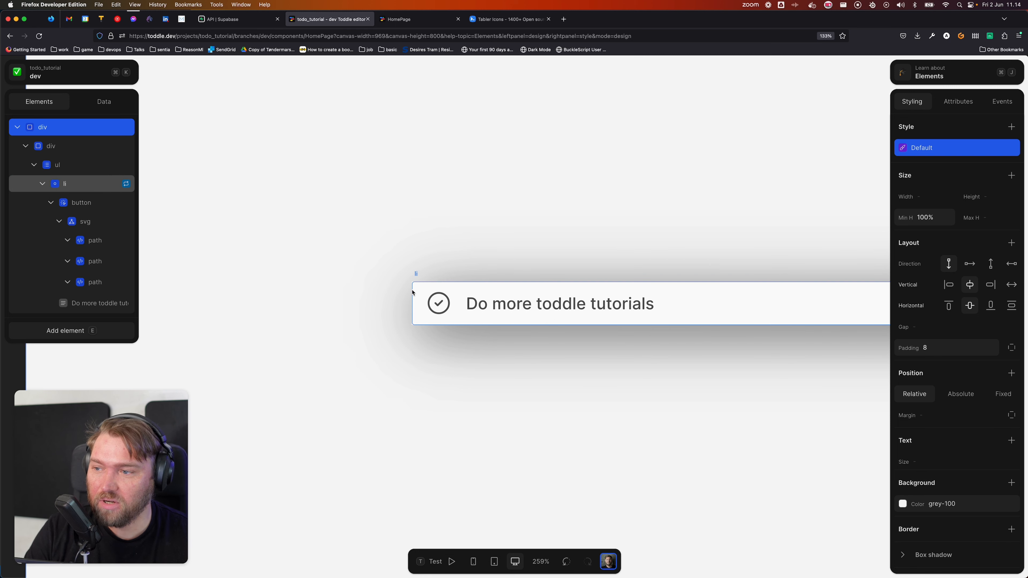
Step: Tie the circle-check svg's Show / Hide to the task Item's completed field
click(93, 225)
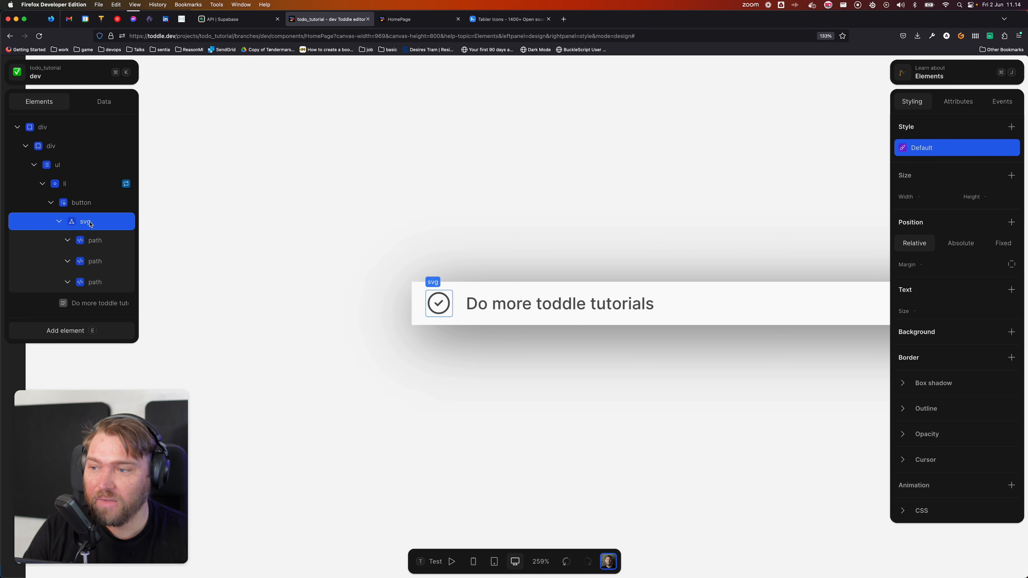
right_click(91, 221)
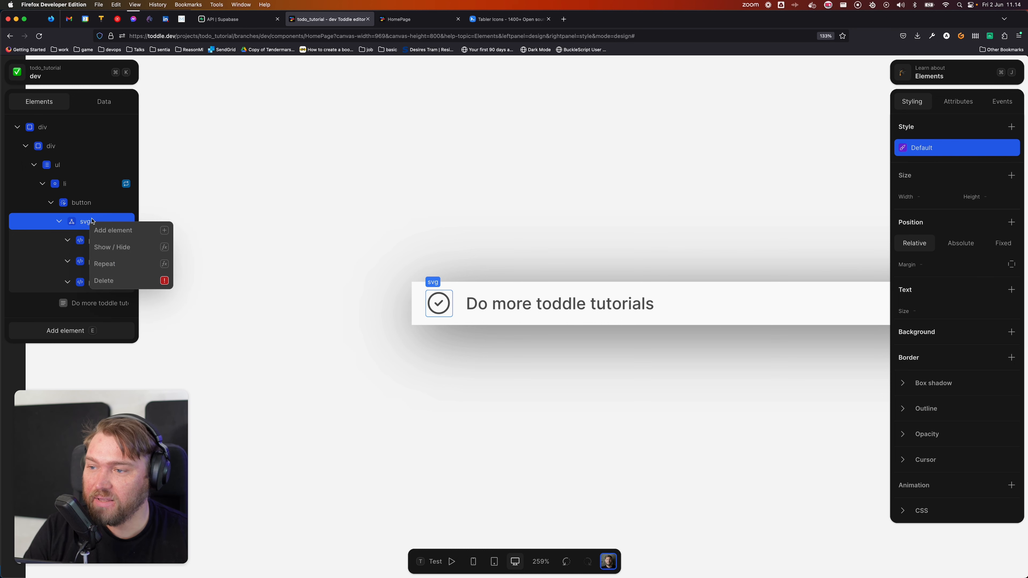
click(129, 251)
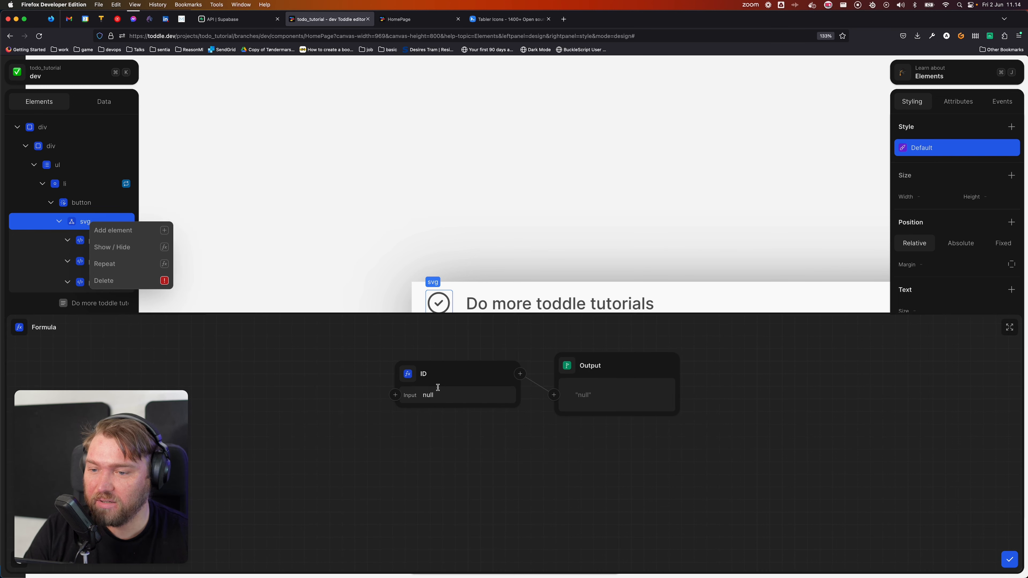
click(405, 378)
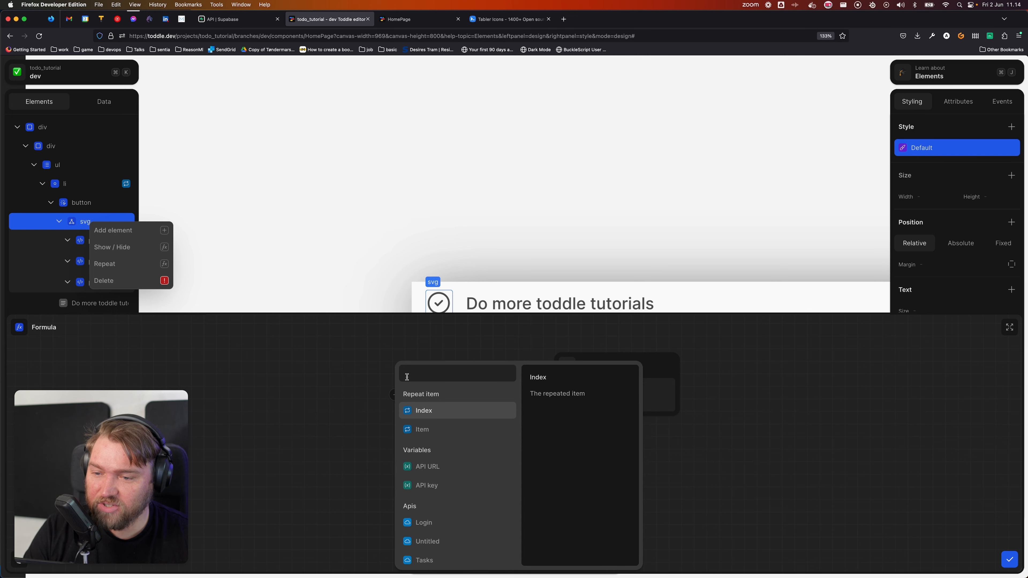
click(438, 433)
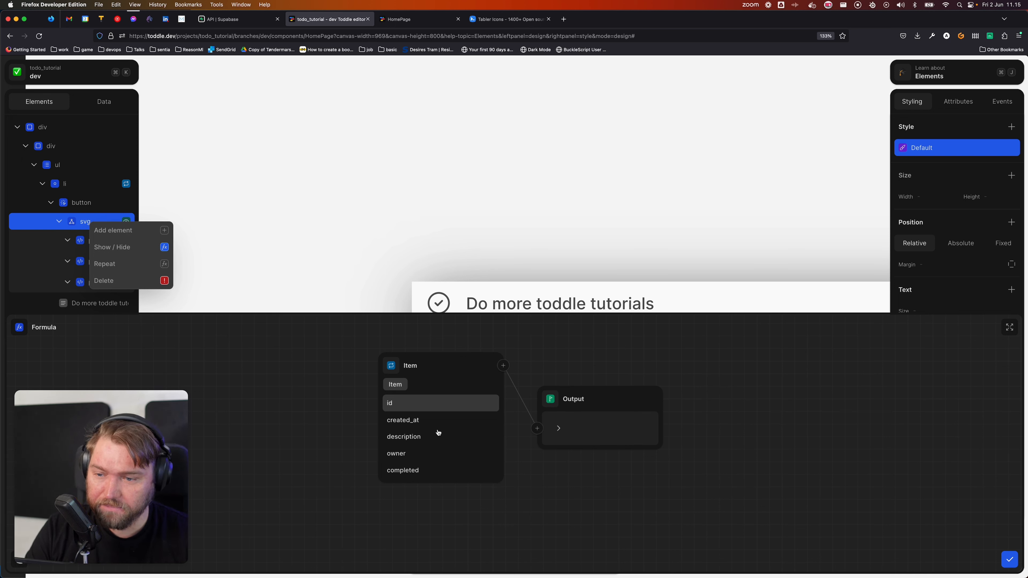
click(424, 469)
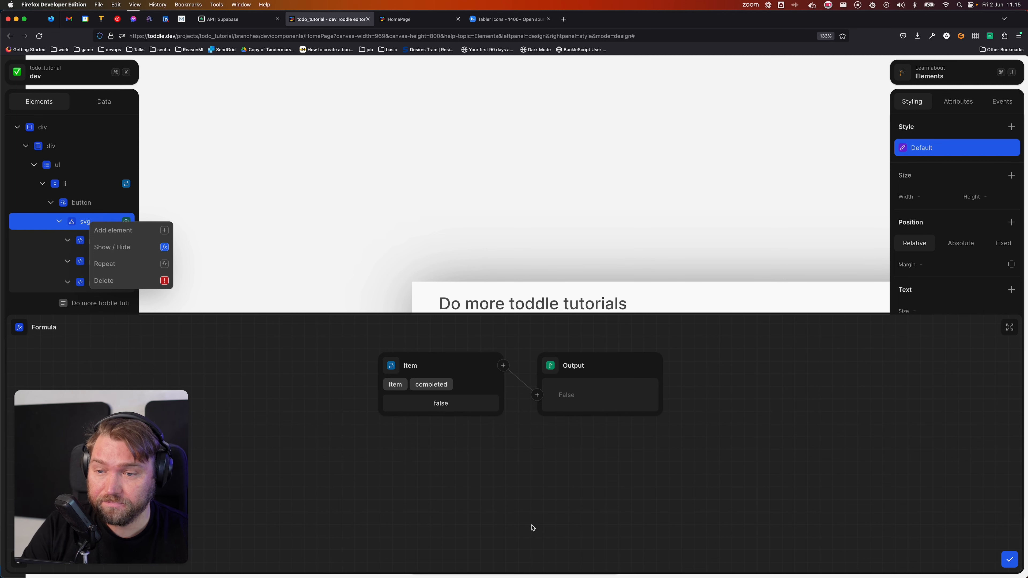
key(Escape)
click(478, 475)
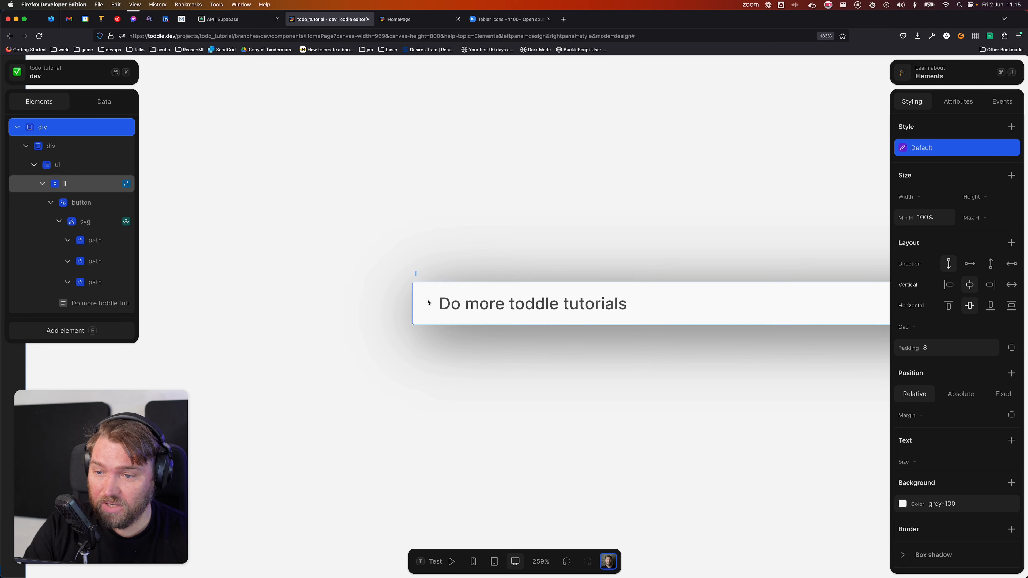
click(85, 202)
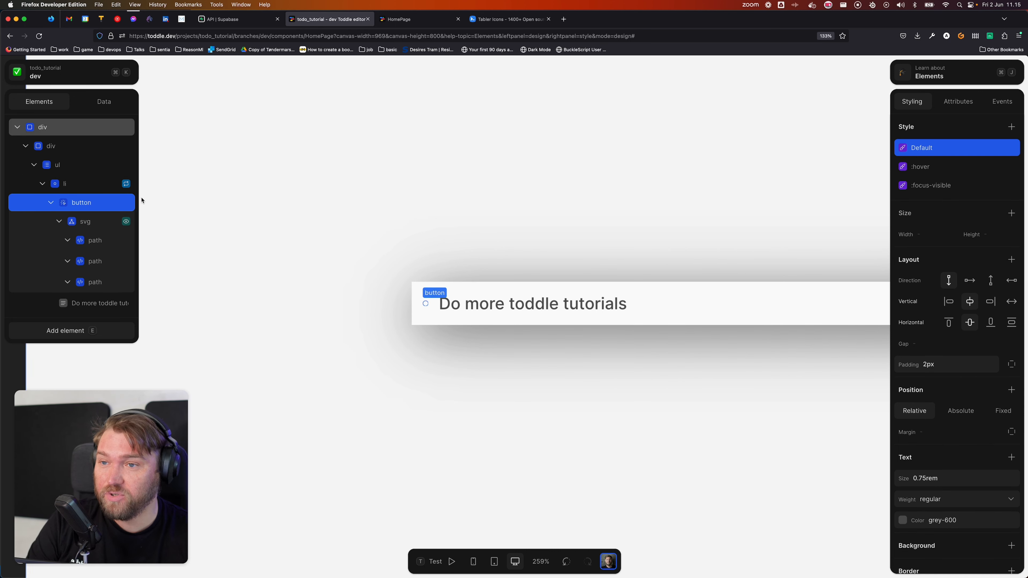
click(510, 24)
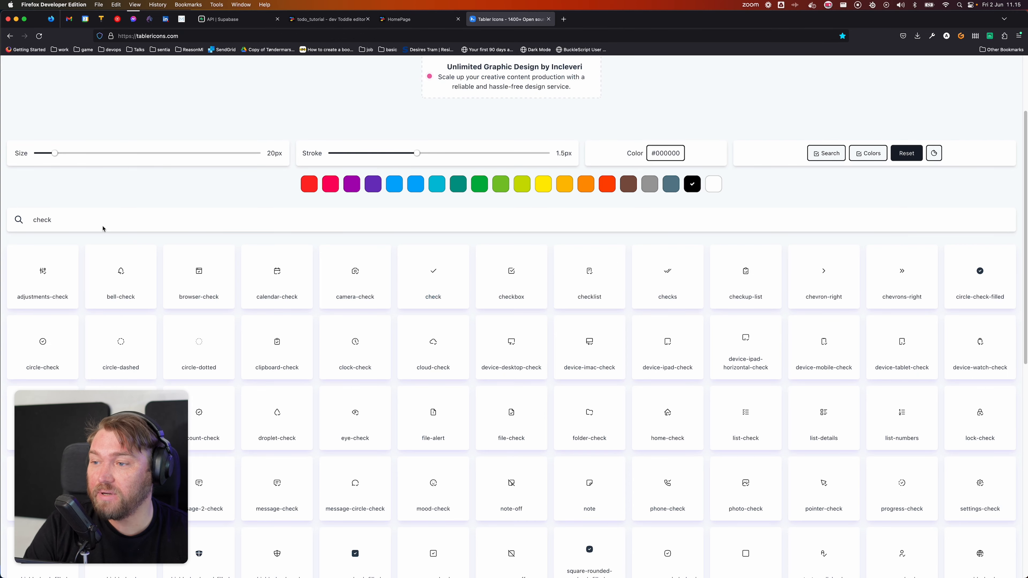
Step: Search Tabler Icons for 'circle' and copy the plain circle icon
click(81, 219)
key(super+a)
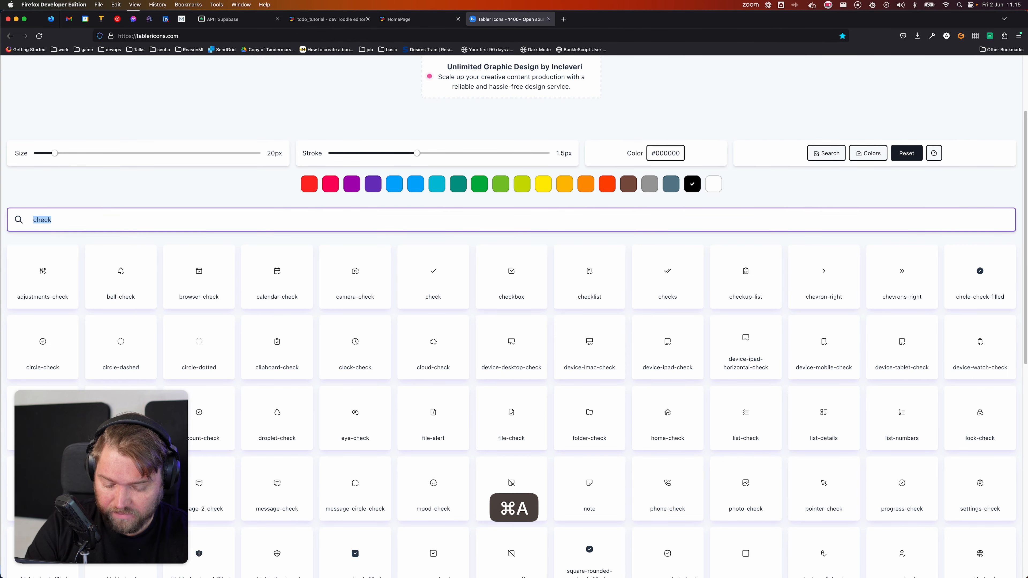
text(circle)
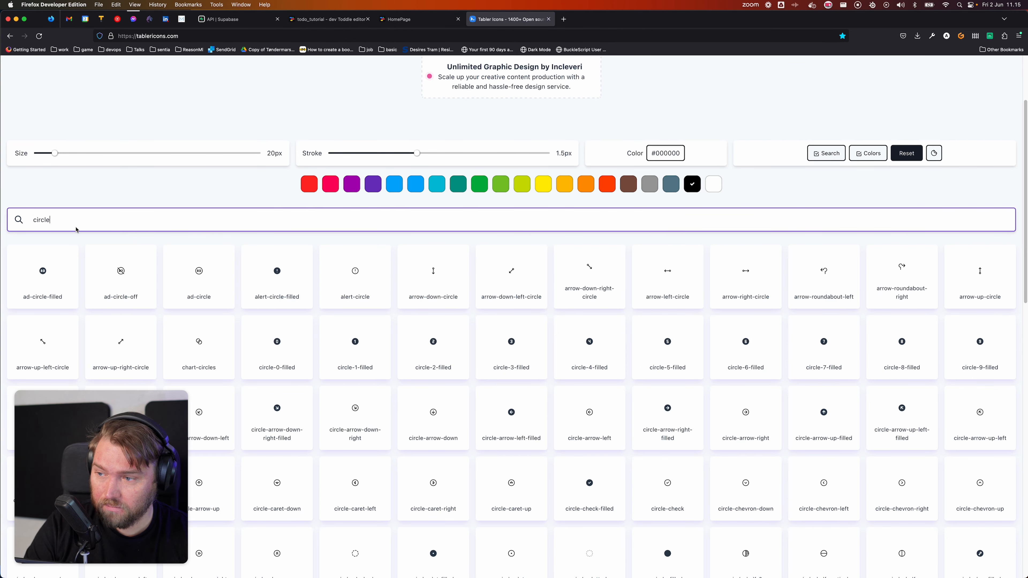
scroll(277, 275, down, 3)
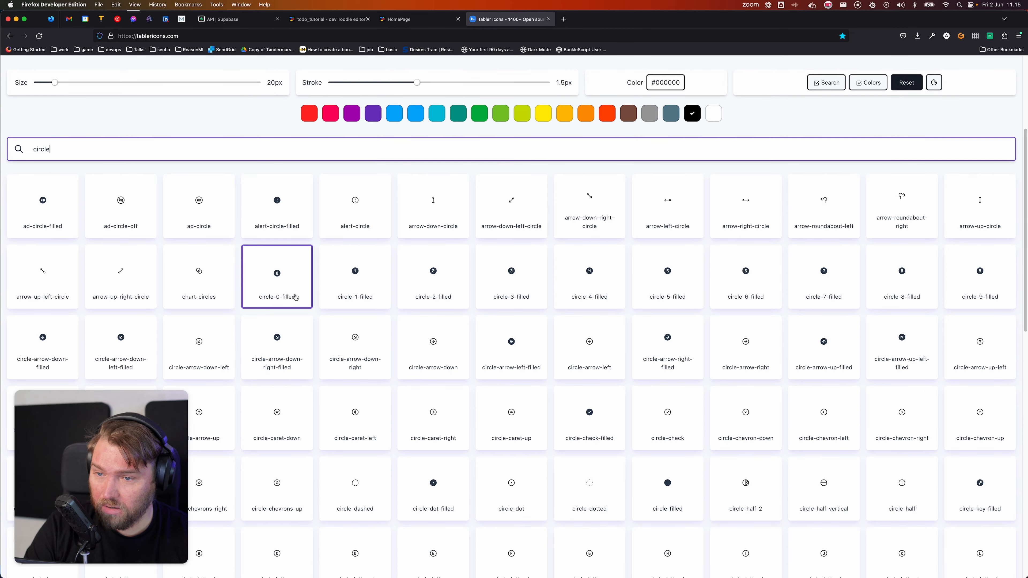
scroll(375, 303, down, 3)
scroll(375, 305, up, 4)
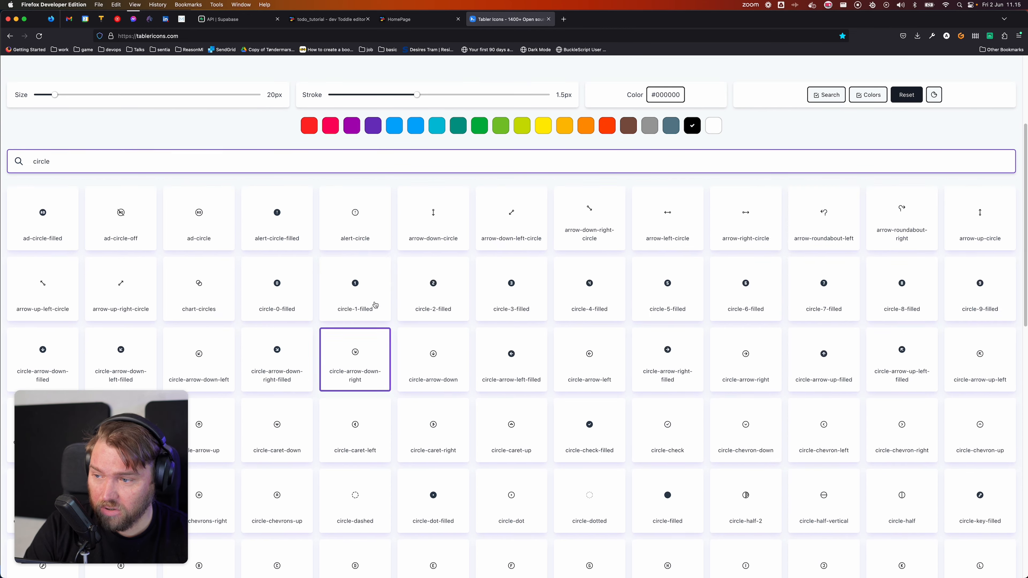
scroll(376, 304, up, 5)
scroll(349, 321, down, 3)
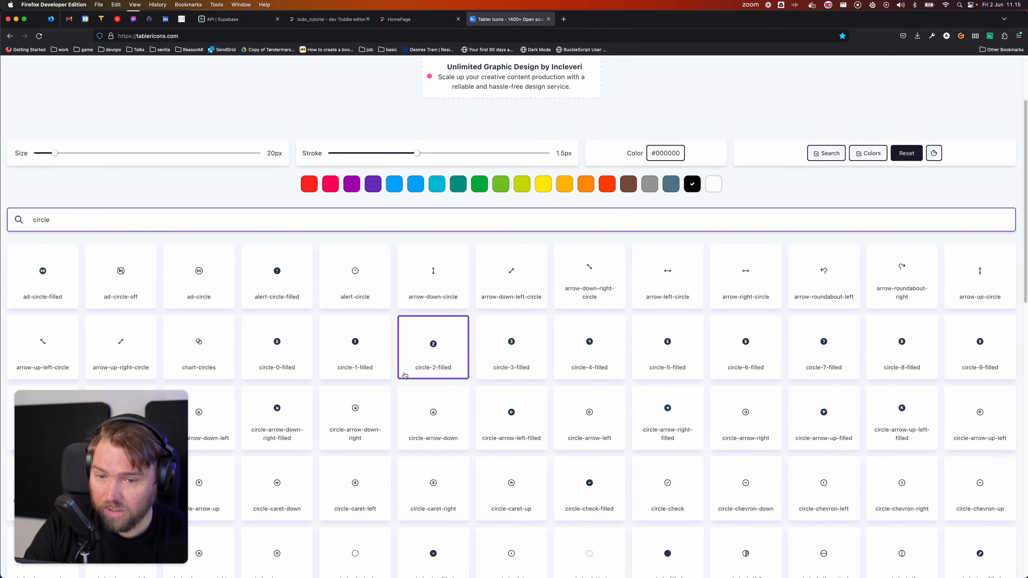
scroll(405, 375, down, 3)
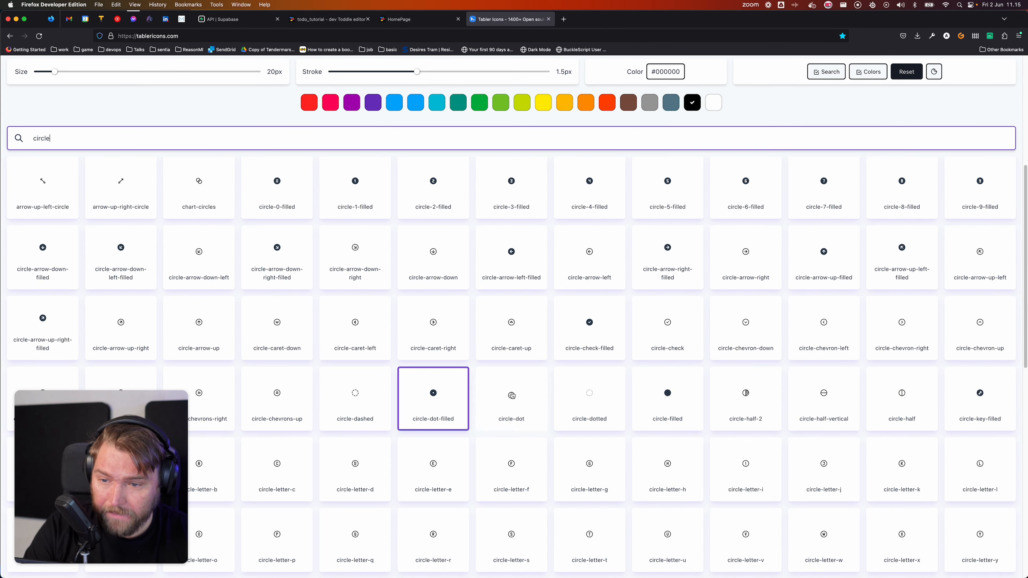
scroll(581, 403, down, 3)
scroll(580, 403, down, 2)
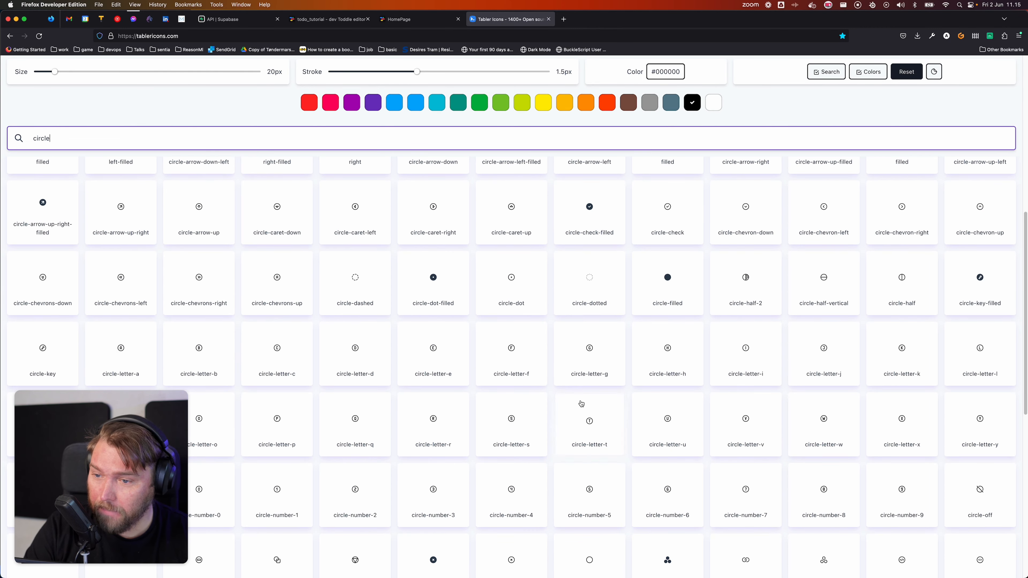
scroll(560, 399, down, 1)
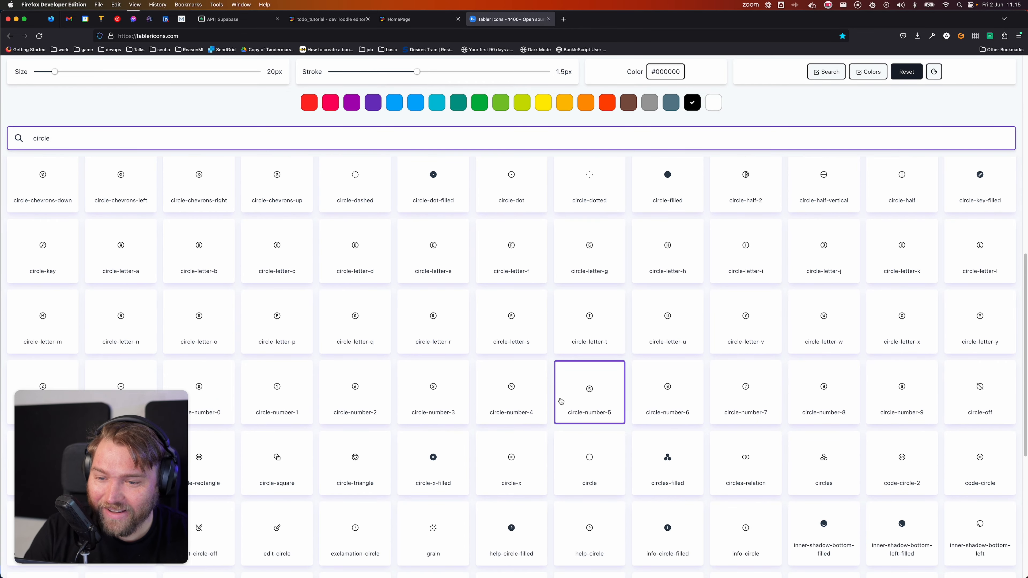
click(604, 469)
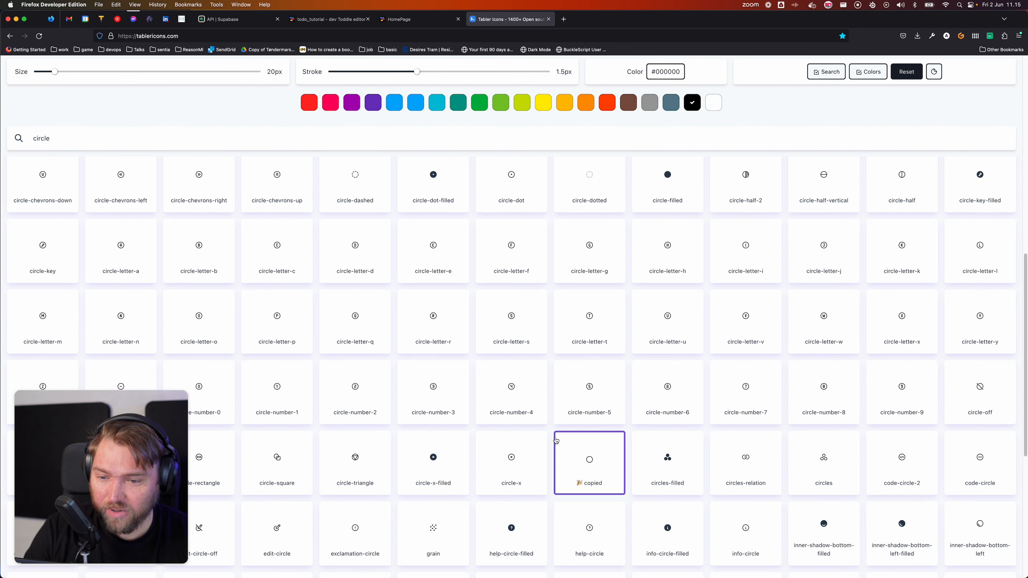
Step: Paste the plain circle svg into the task button and set its stroke to currentcolor
click(340, 20)
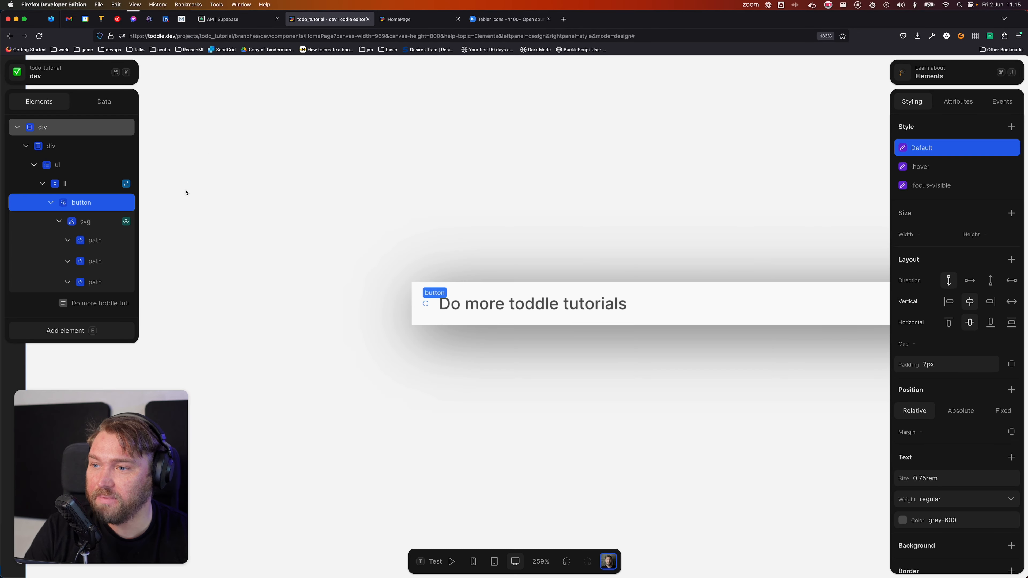
key(super+v)
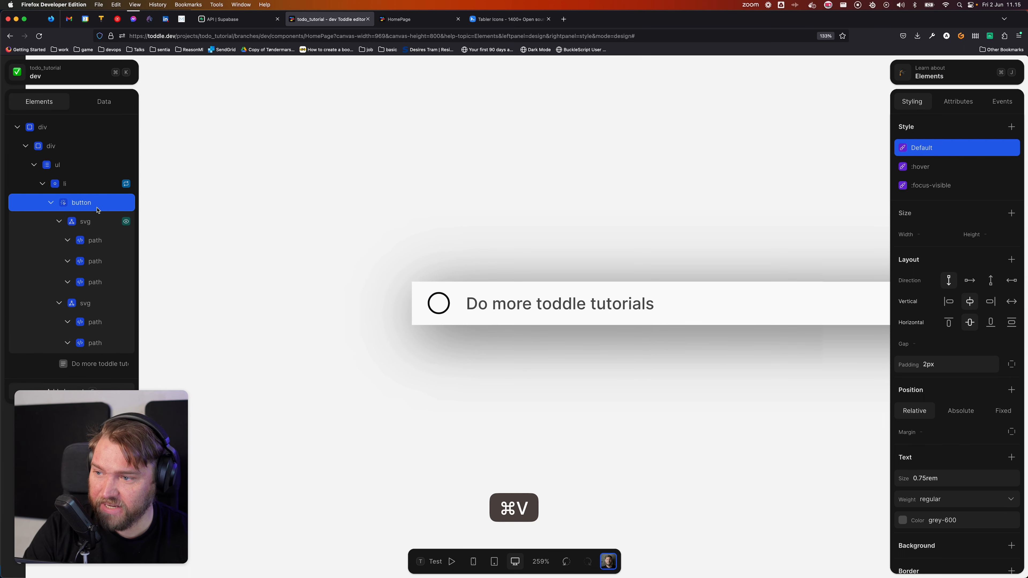
click(102, 304)
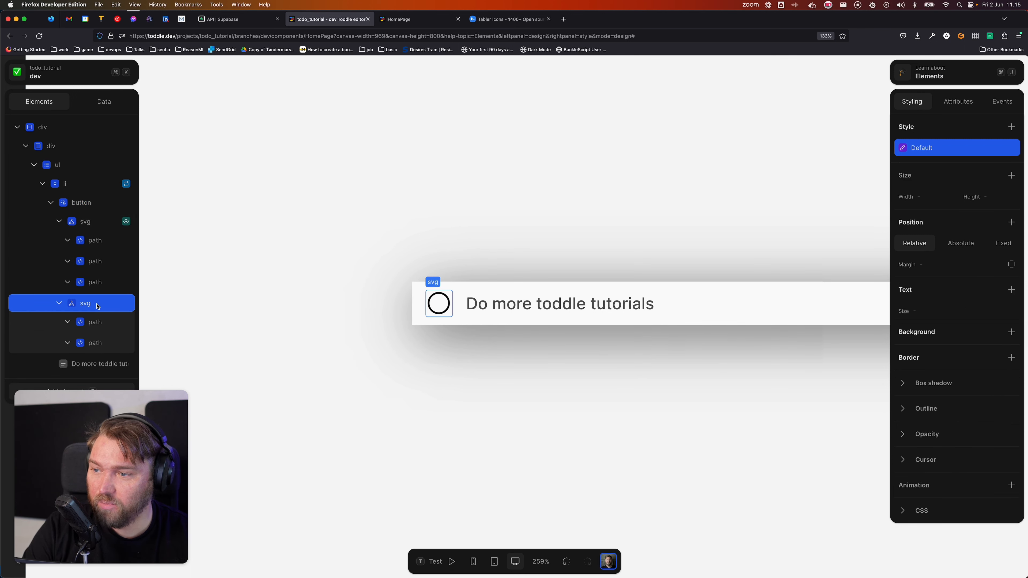
click(957, 102)
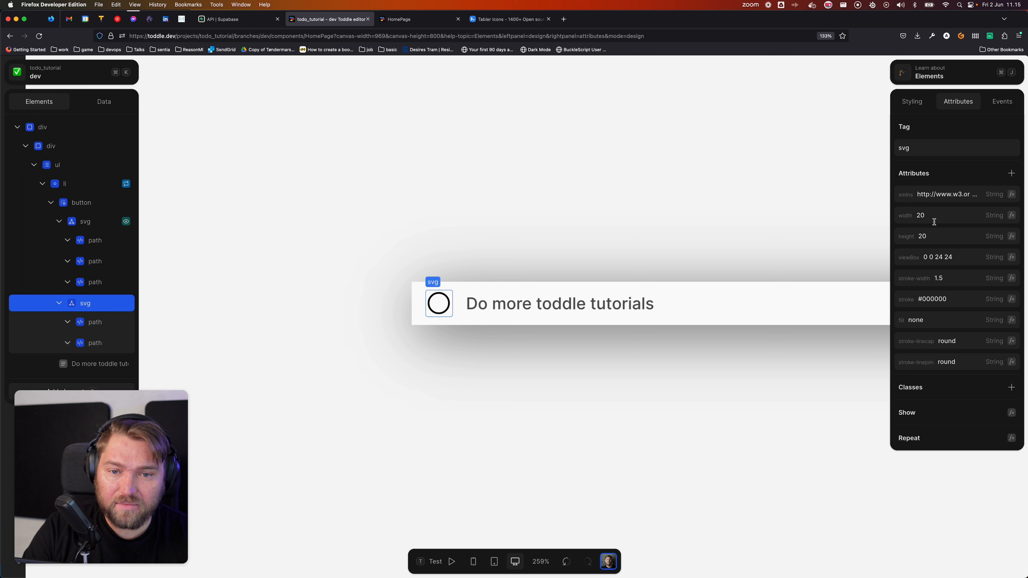
click(947, 304)
text(currentcolor)
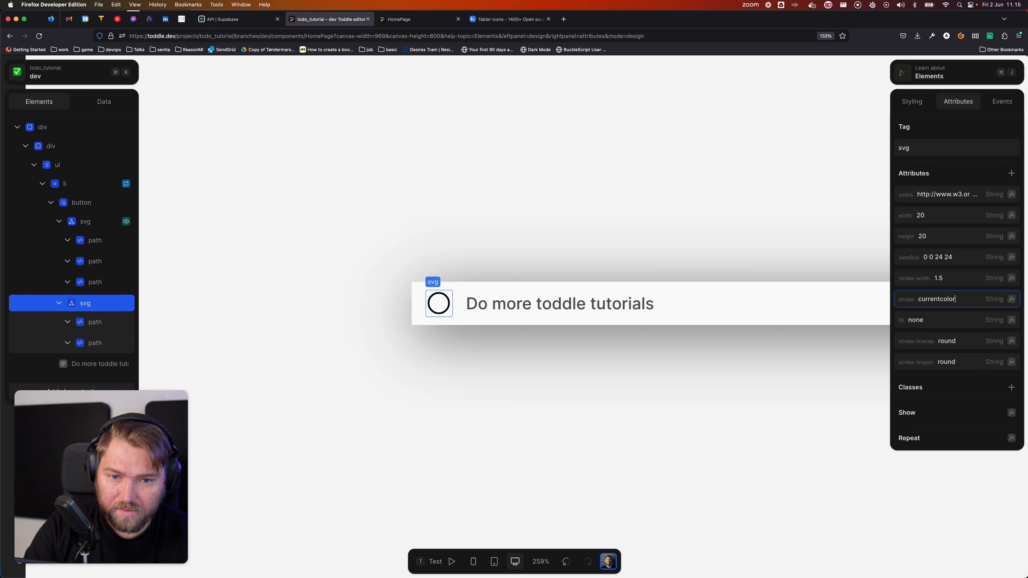
key(Tab)
click(303, 245)
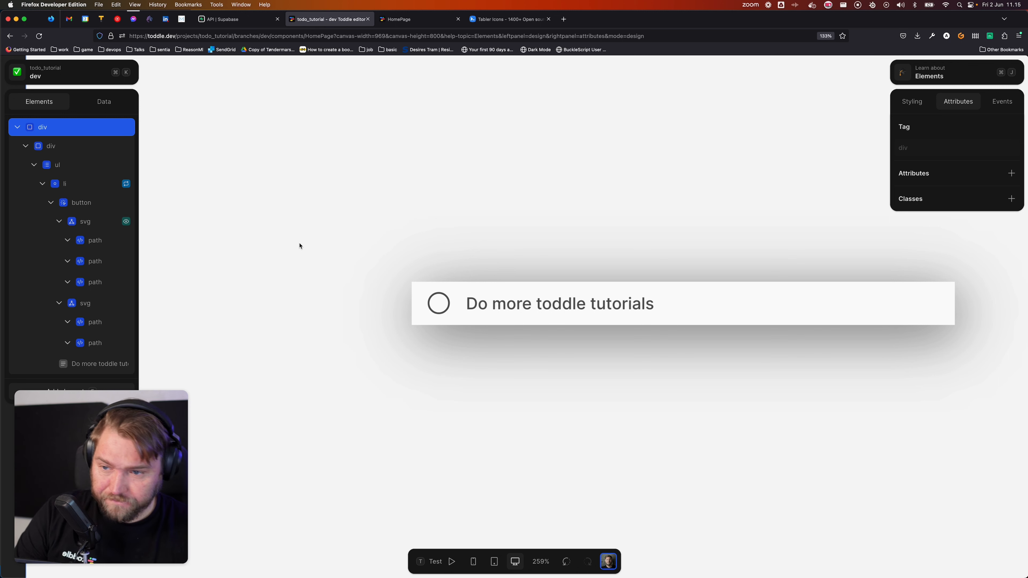
click(88, 306)
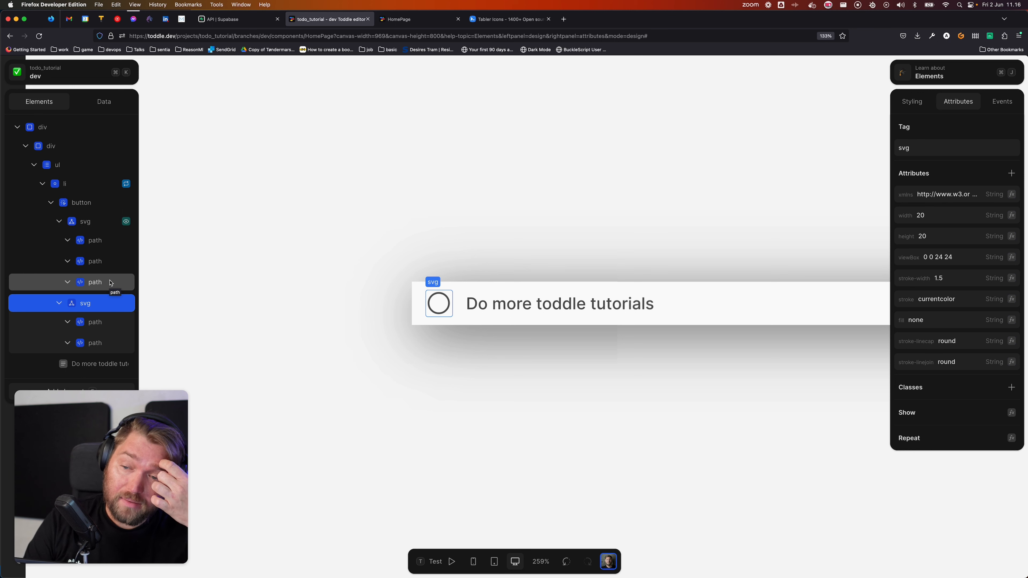
Step: Build an Item.completed → Not formula on the circle svg, mistakenly as its Repeat formula
right_click(104, 299)
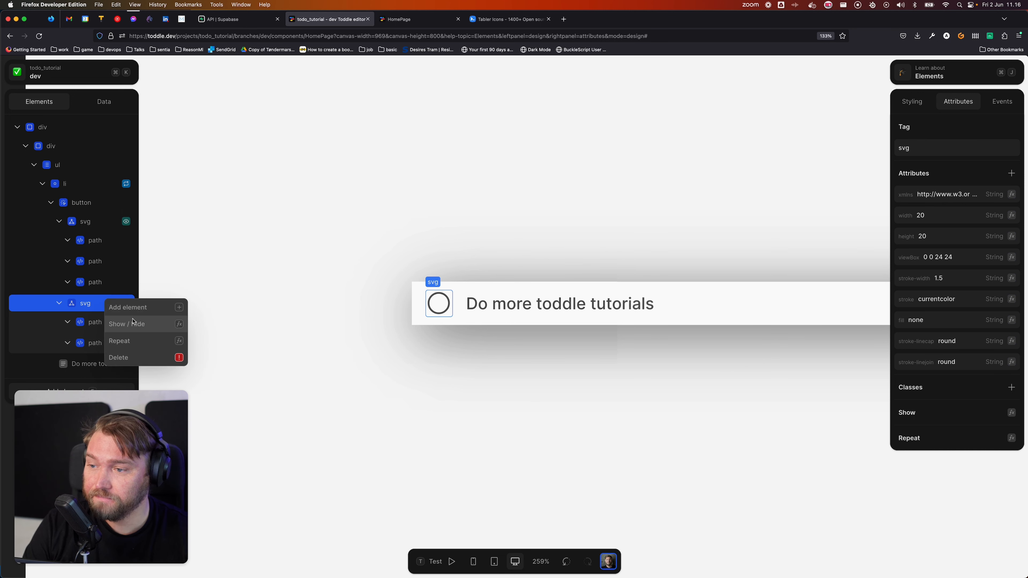
click(140, 343)
click(408, 374)
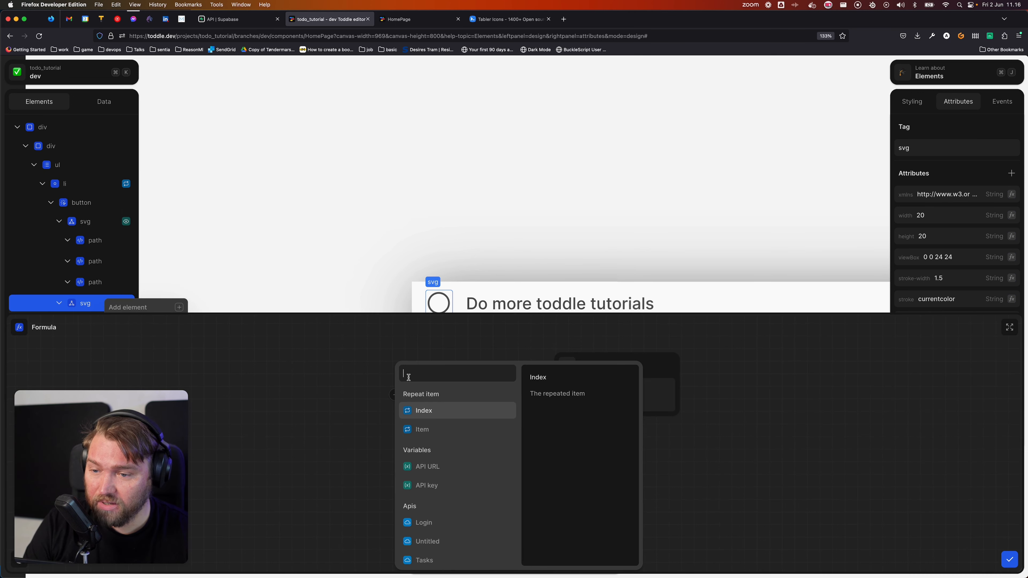
click(448, 429)
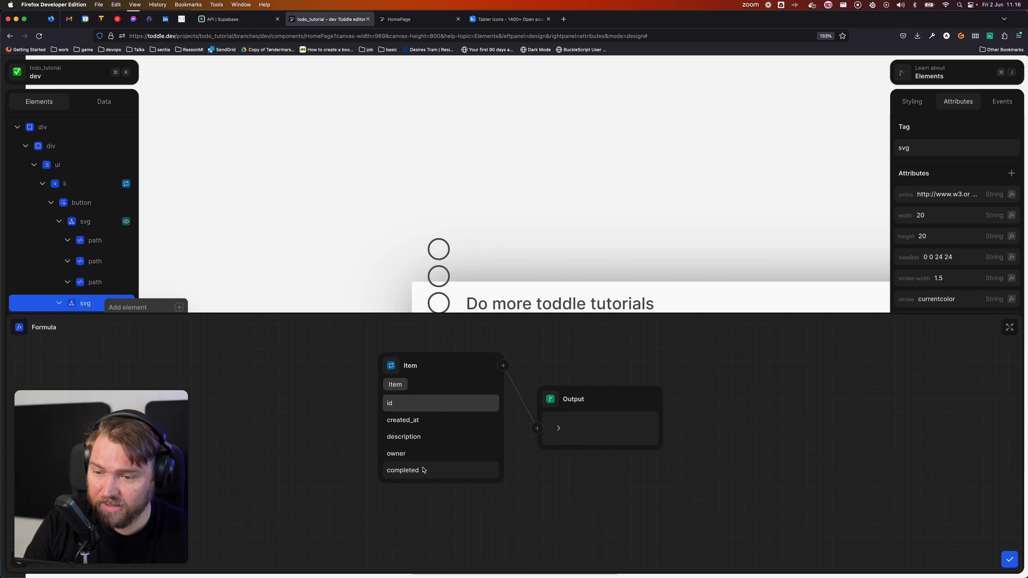
click(426, 470)
click(503, 366)
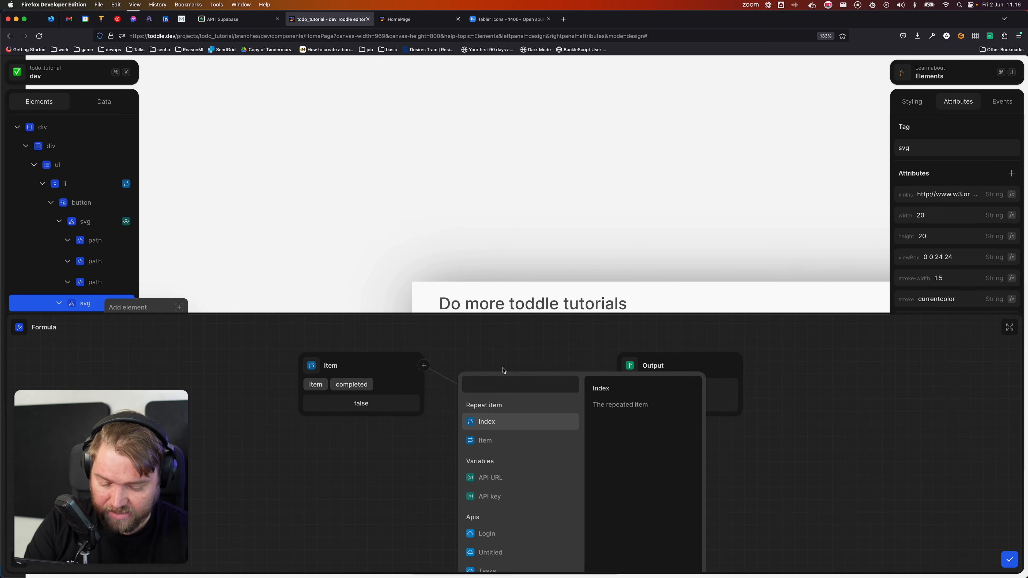
text(not)
key(Return)
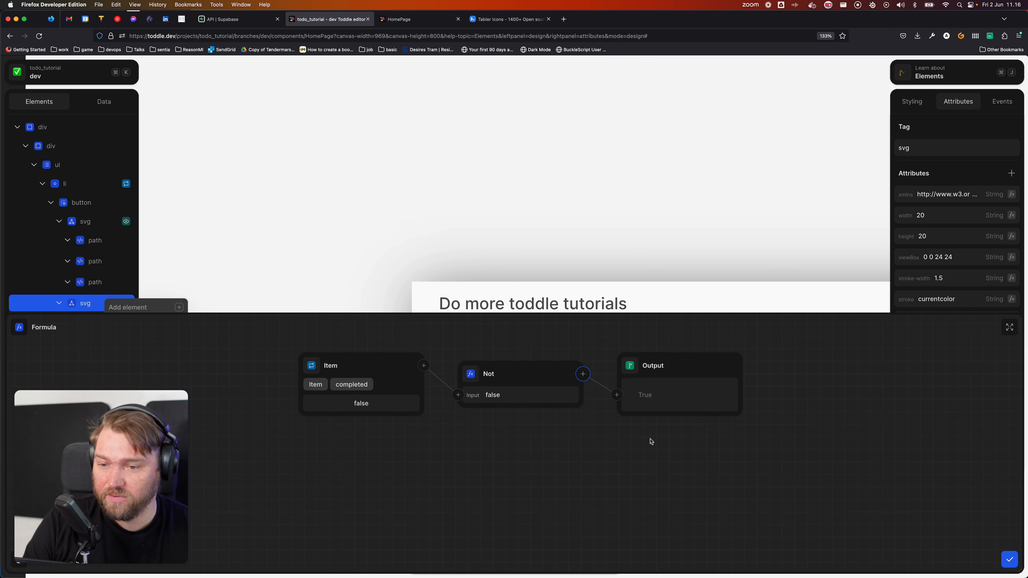
click(1009, 559)
Step: Delete the mistaken Repeat formula from the circle svg
click(374, 151)
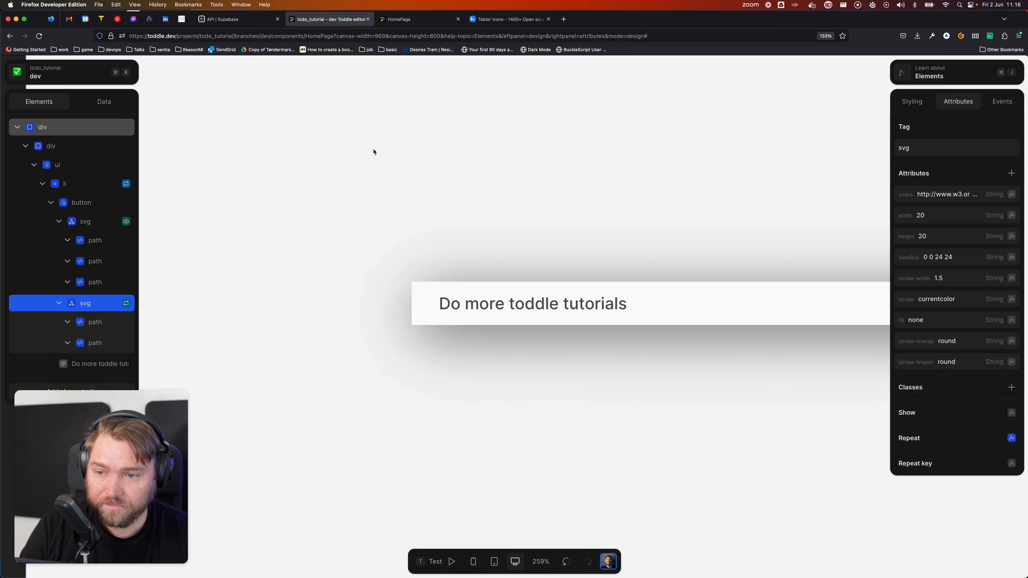
click(112, 307)
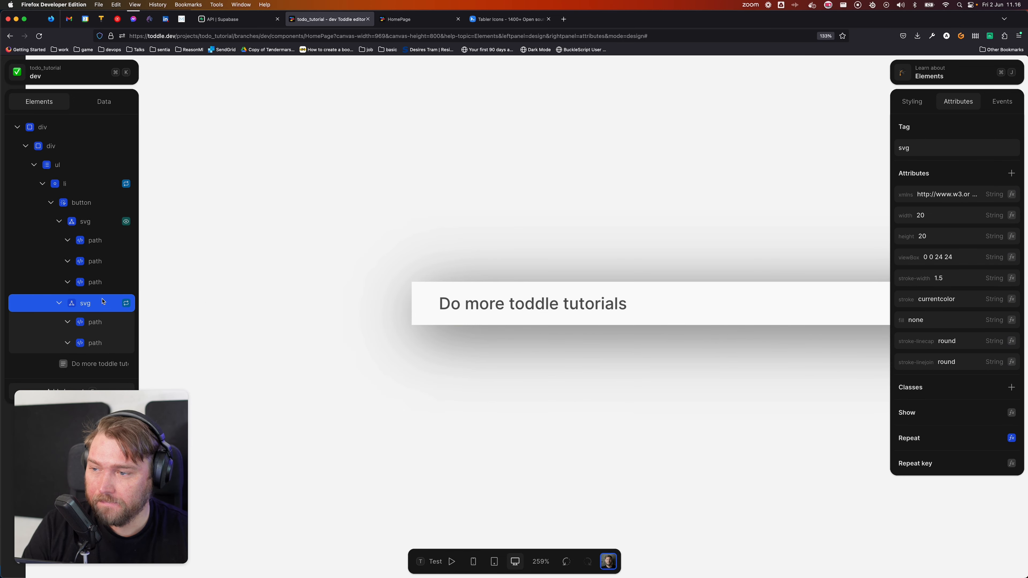
right_click(100, 307)
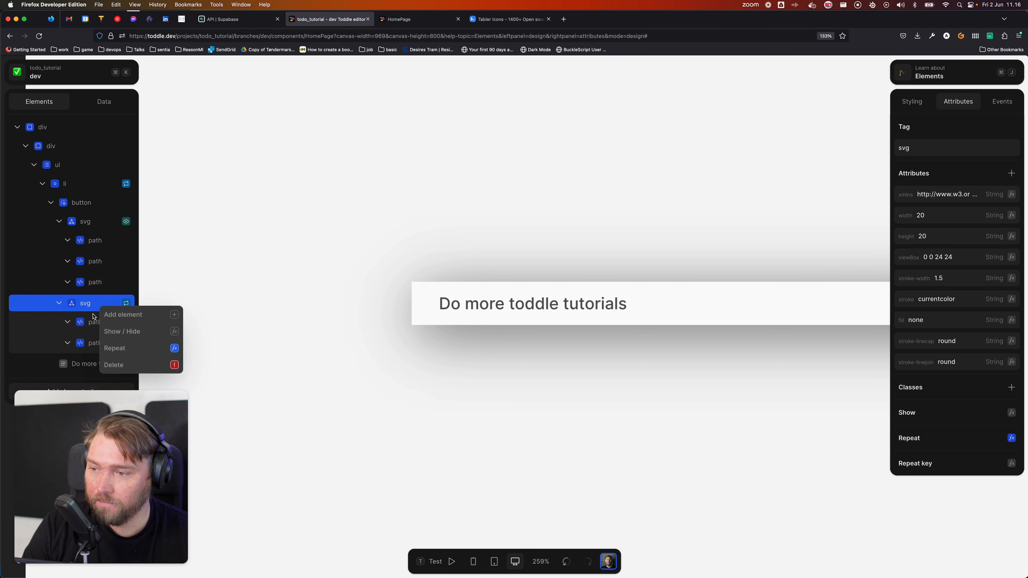
click(88, 305)
right_click(107, 307)
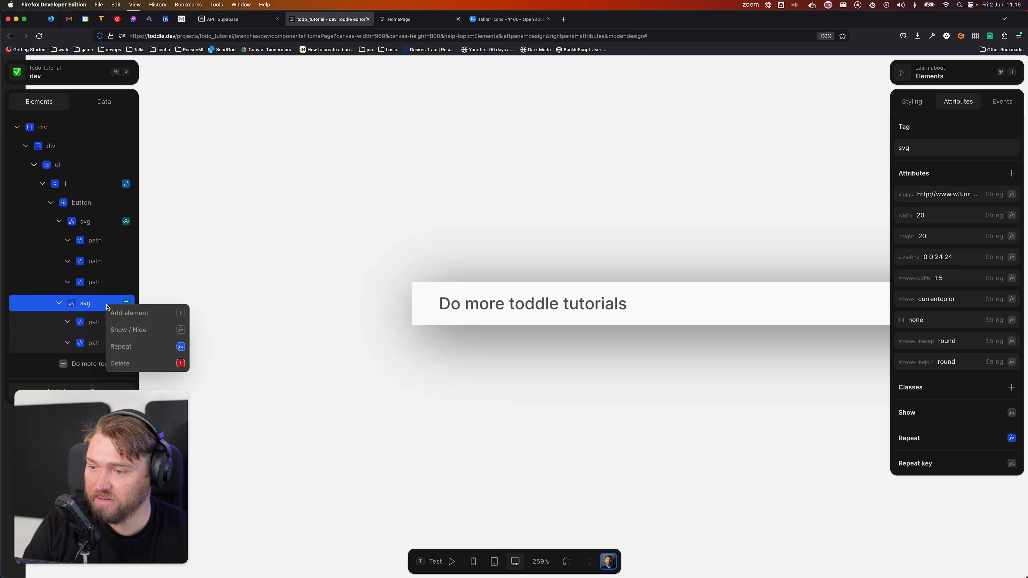
click(140, 351)
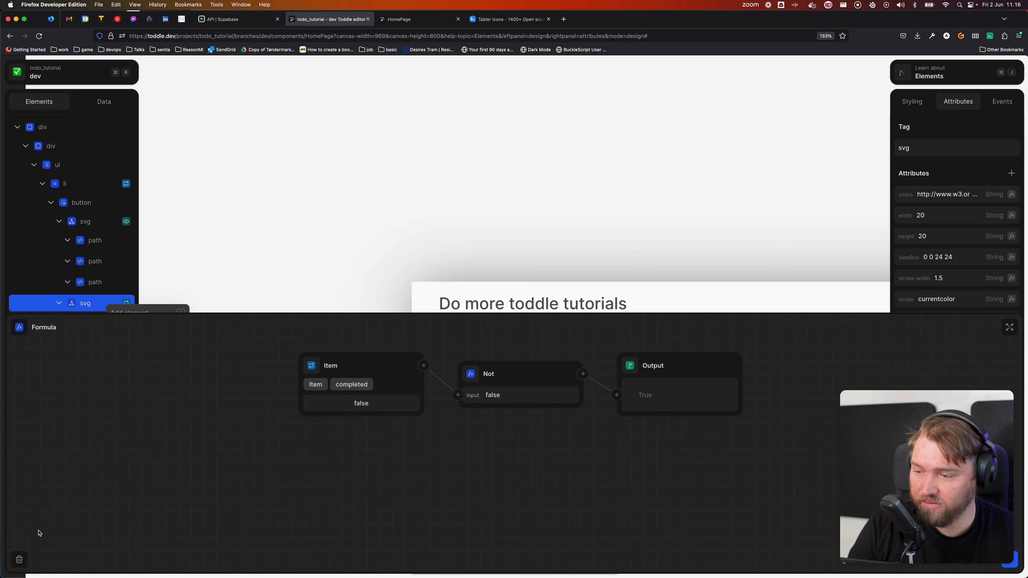
click(18, 561)
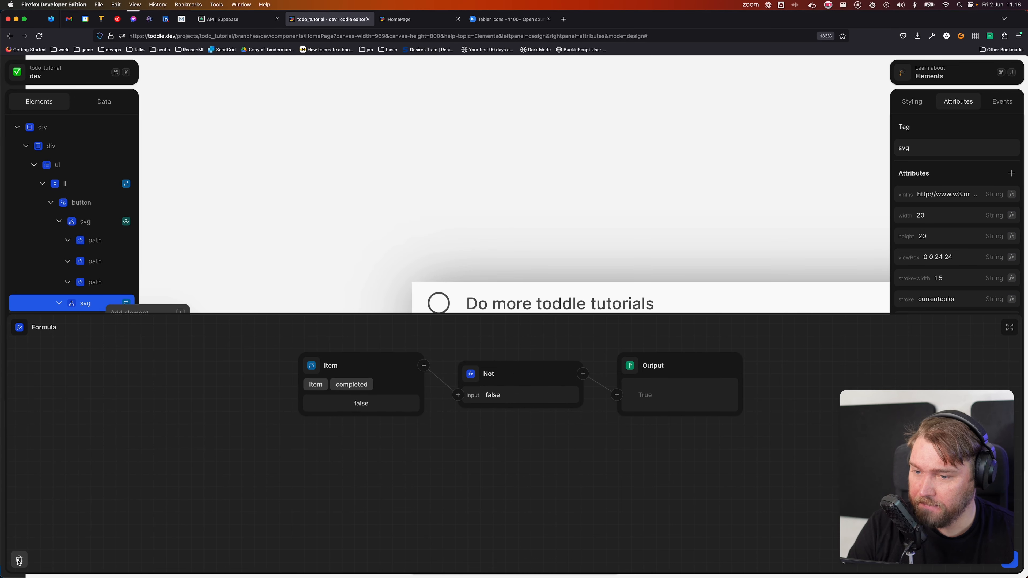
click(200, 279)
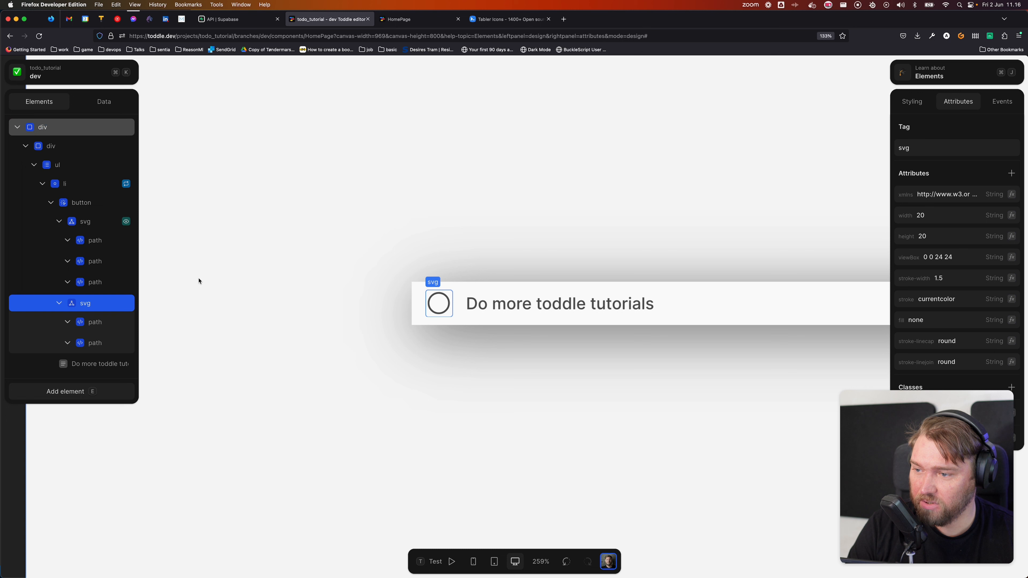
Step: Give the circle svg a Show / Hide formula of Item.completed → Not
right_click(110, 302)
click(133, 327)
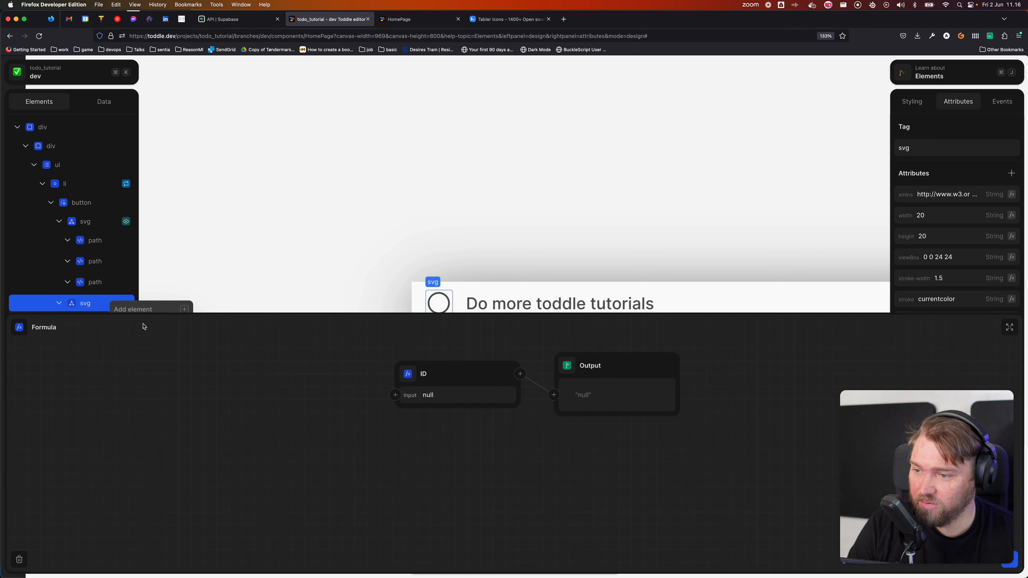
click(416, 374)
click(454, 429)
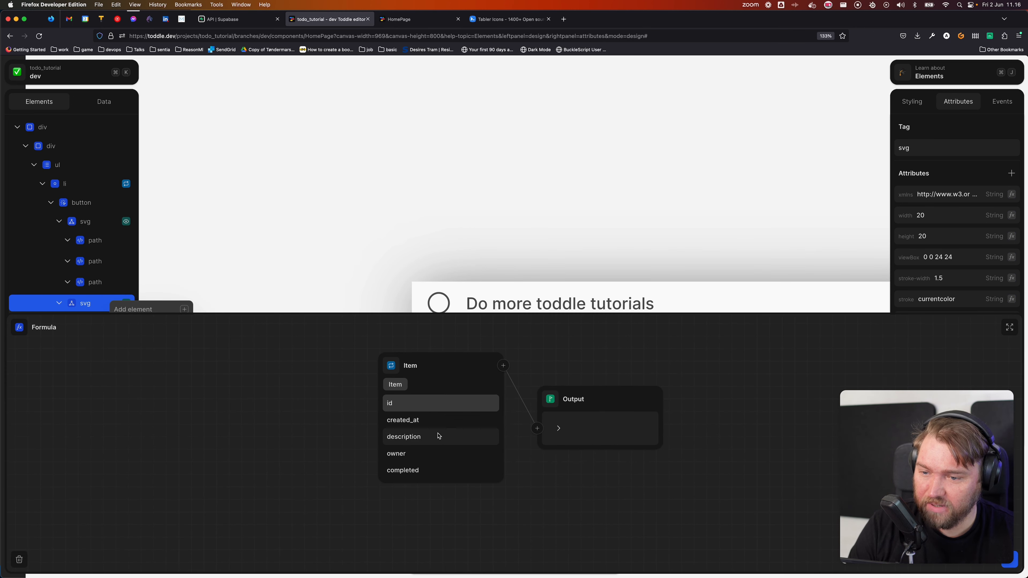
click(441, 468)
click(503, 366)
text(not)
key(Return)
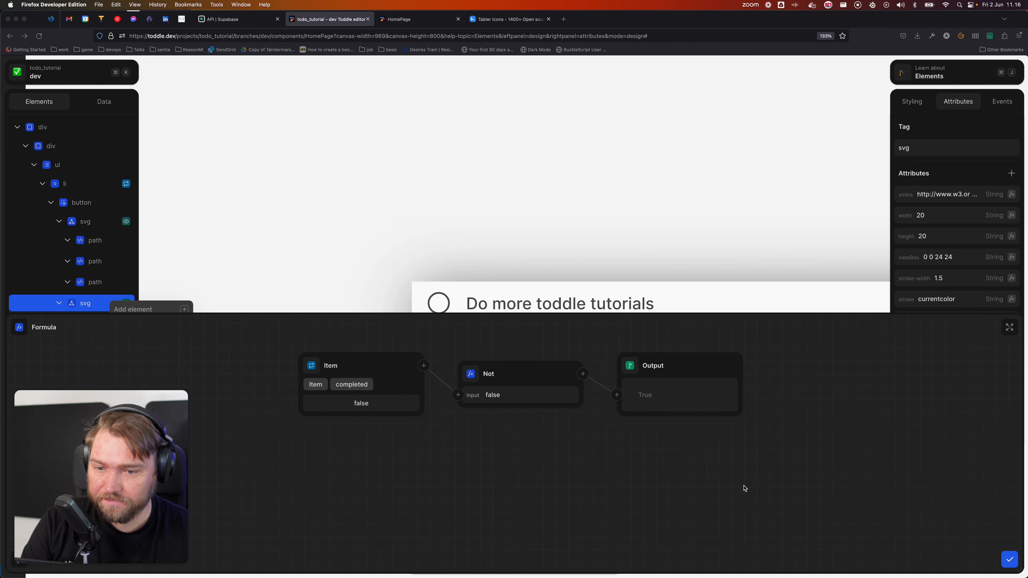
Step: Confirm the Show / Hide formula and frame the HomePage, showing an empty circle beside 'Do more toddle tutorials'
click(1007, 559)
click(504, 259)
scroll(503, 259, down, 15)
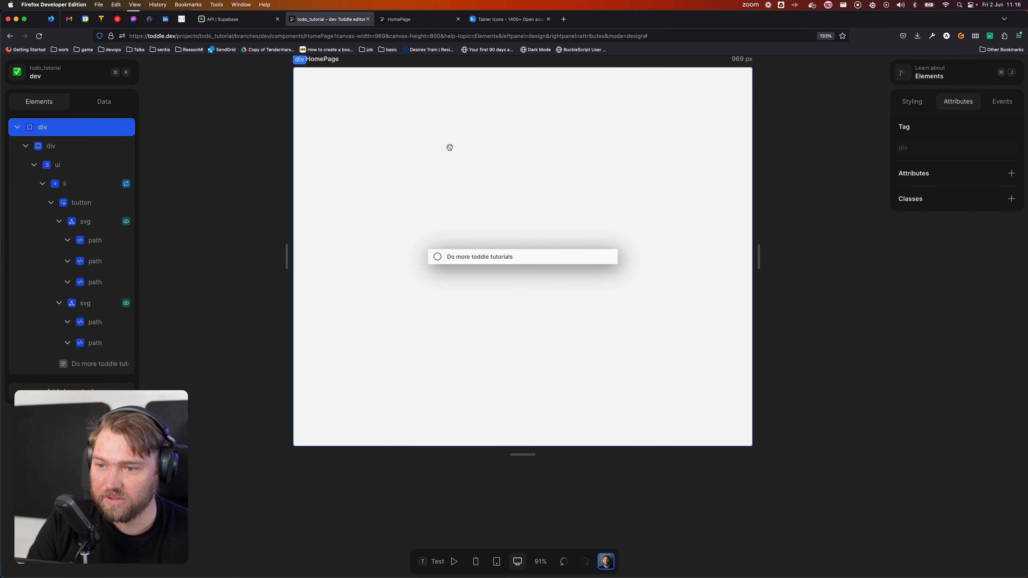
drag(449, 148, 432, 195)
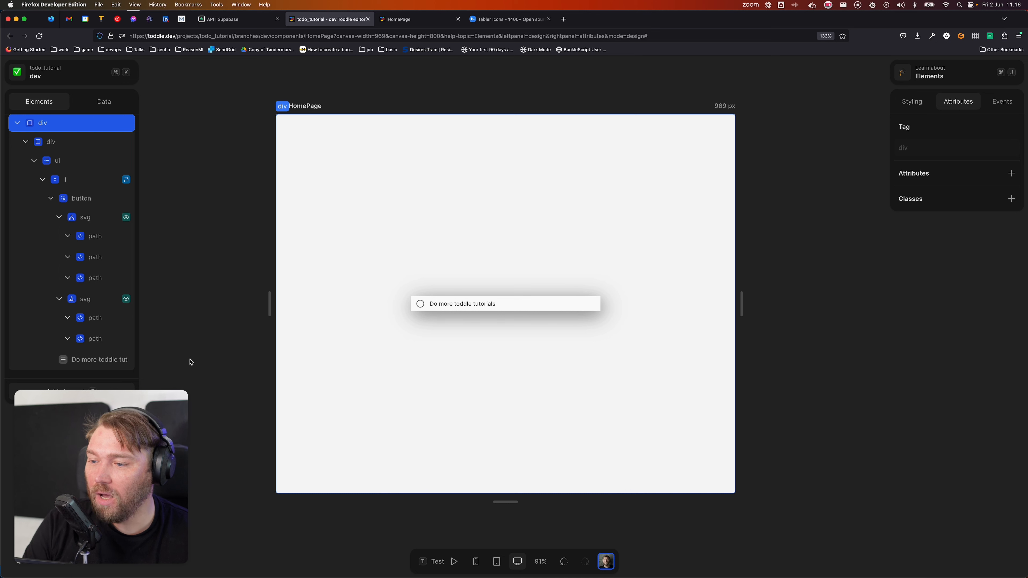
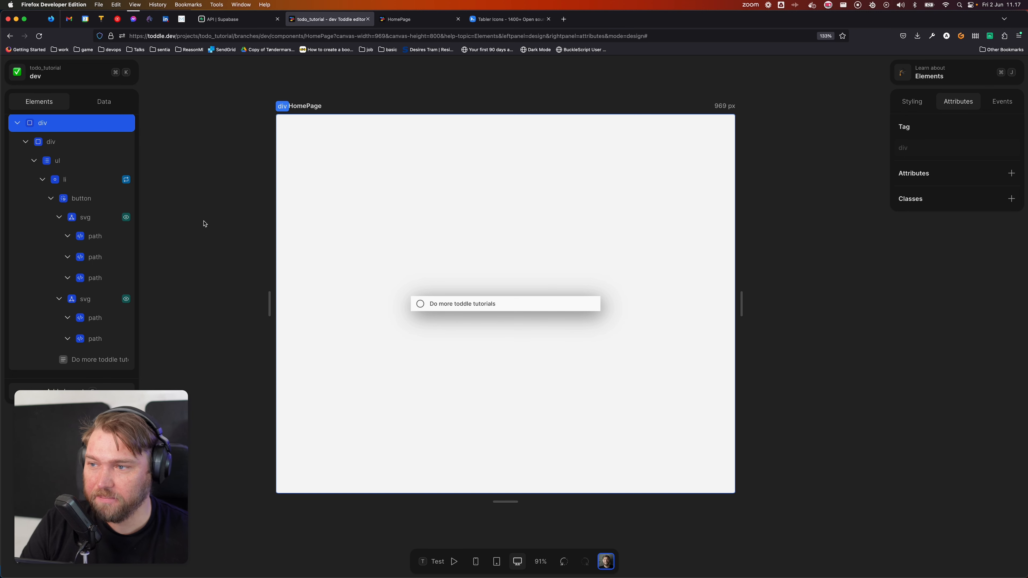
Step: Add a new API request named 'Update task' that uses the POST method
click(104, 101)
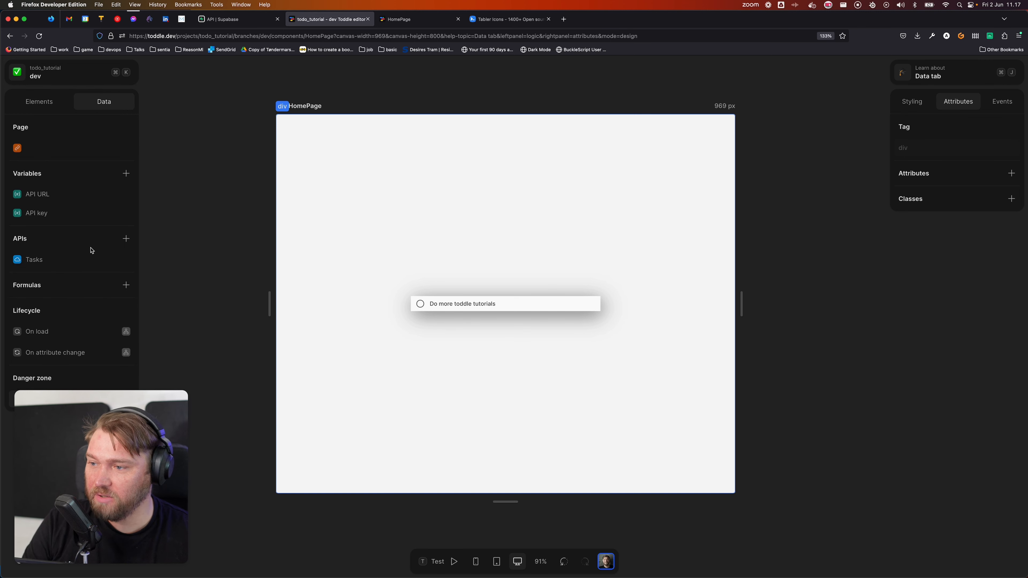
click(125, 239)
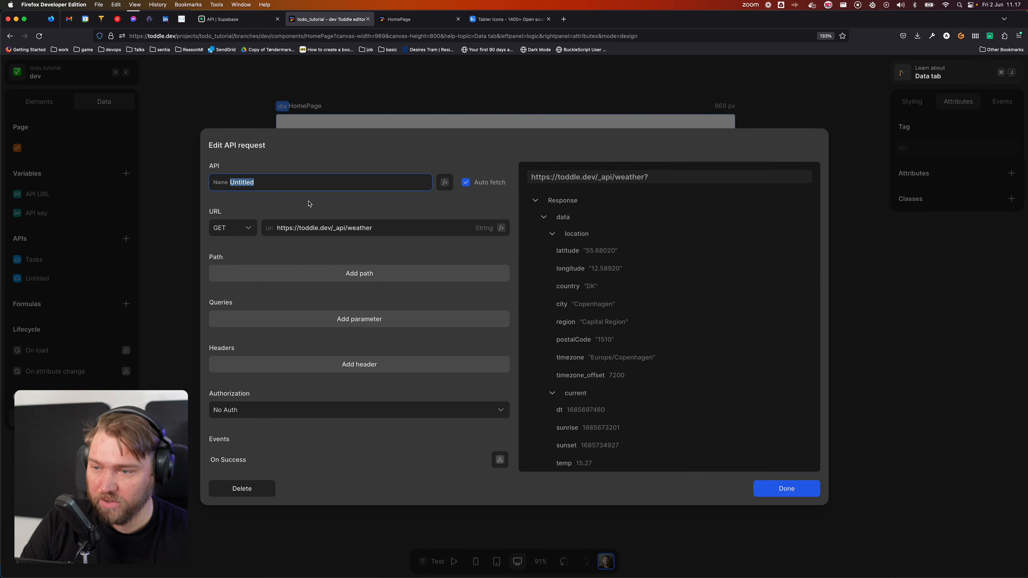
text(Update task)
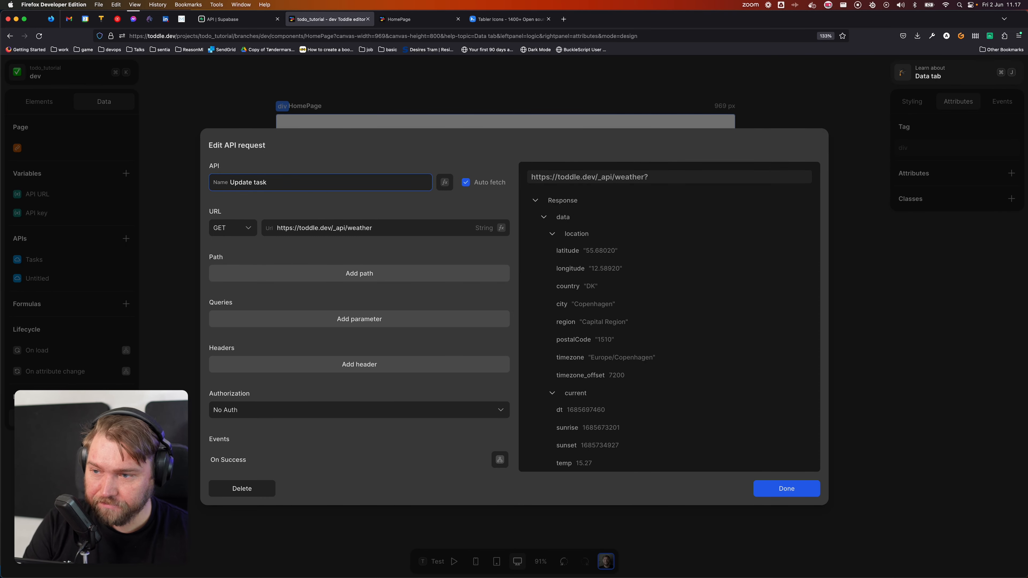
click(237, 227)
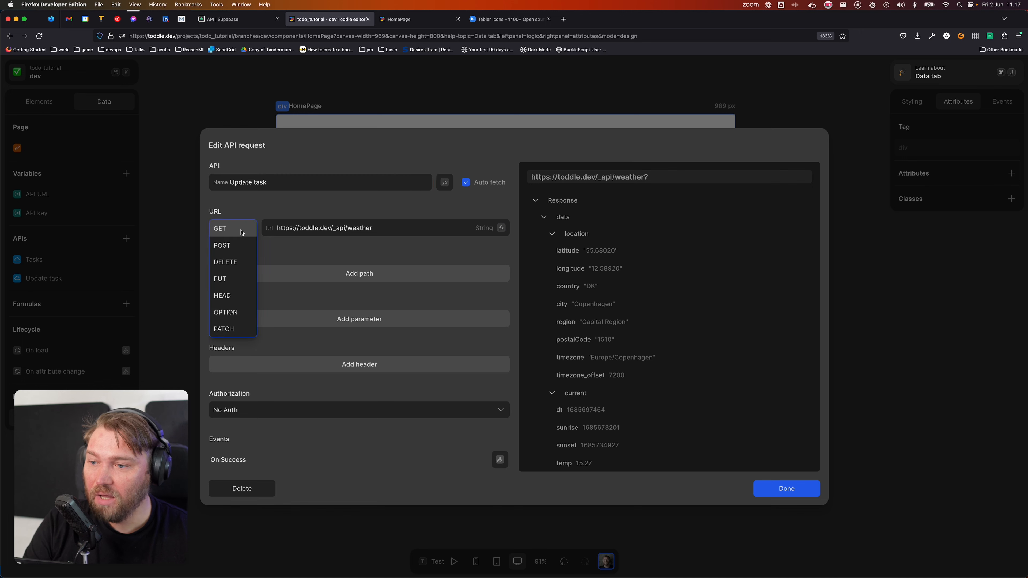
click(239, 244)
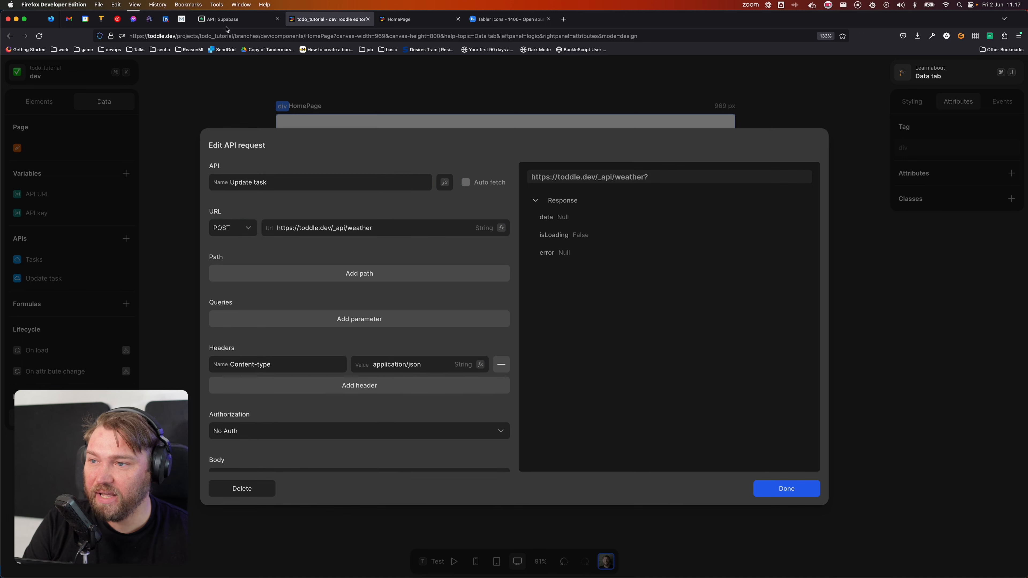
click(237, 20)
Step: Scroll the Supabase Tasks API docs down to the Update rows section
scroll(464, 313, down, 8)
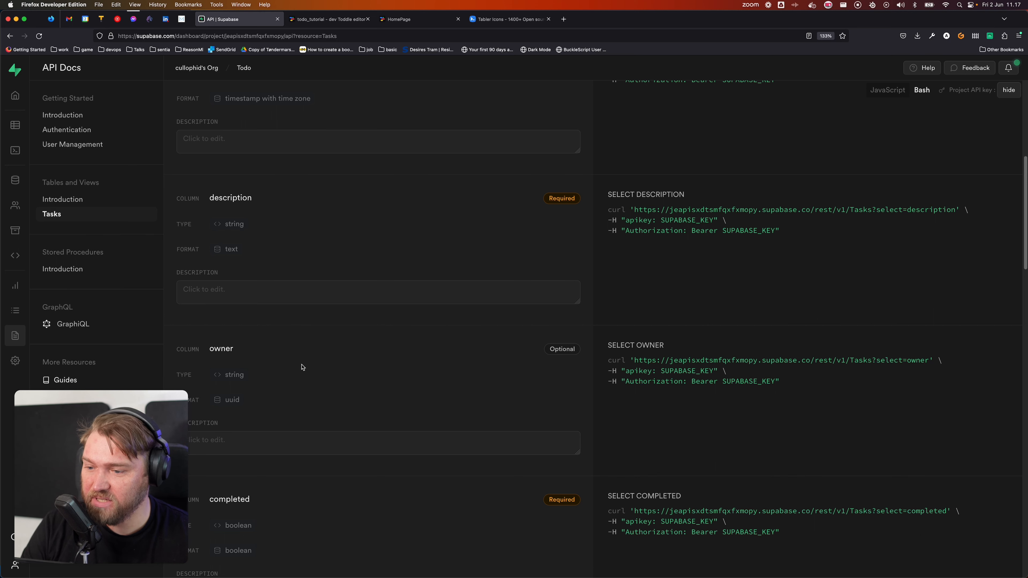
scroll(301, 367, down, 12)
scroll(382, 357, down, 16)
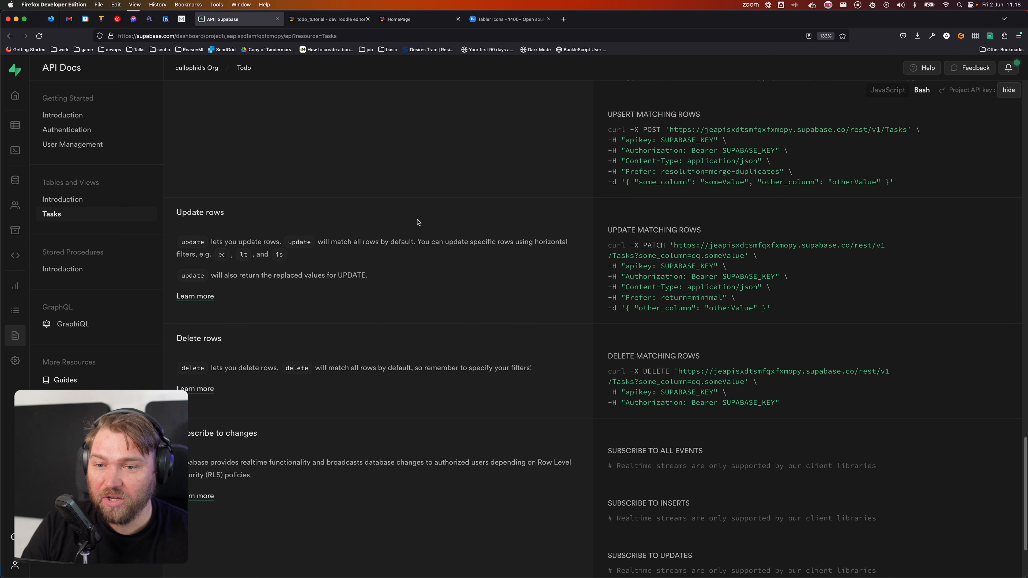
scroll(234, 220, down, 1)
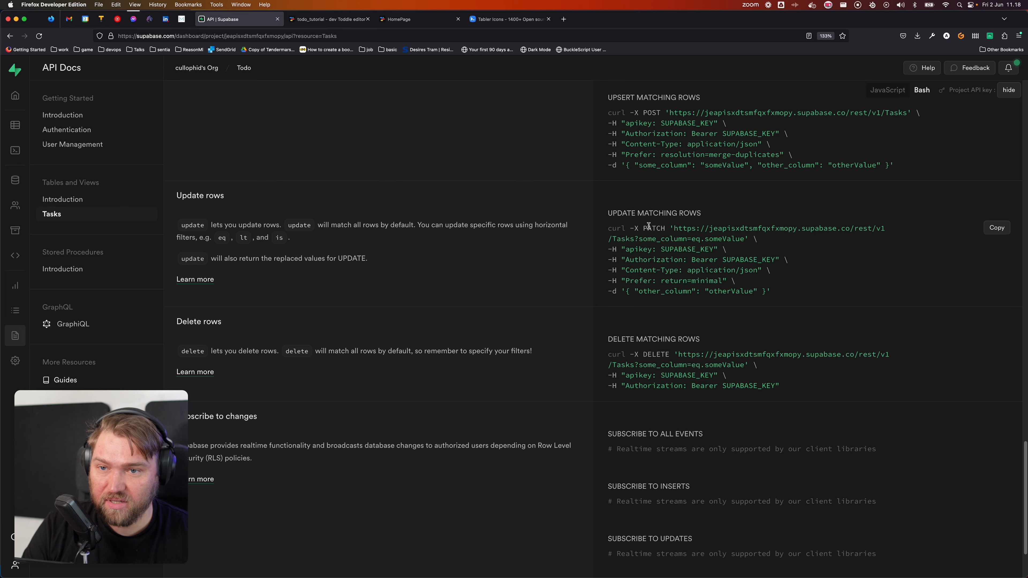
scroll(651, 226, up, 5)
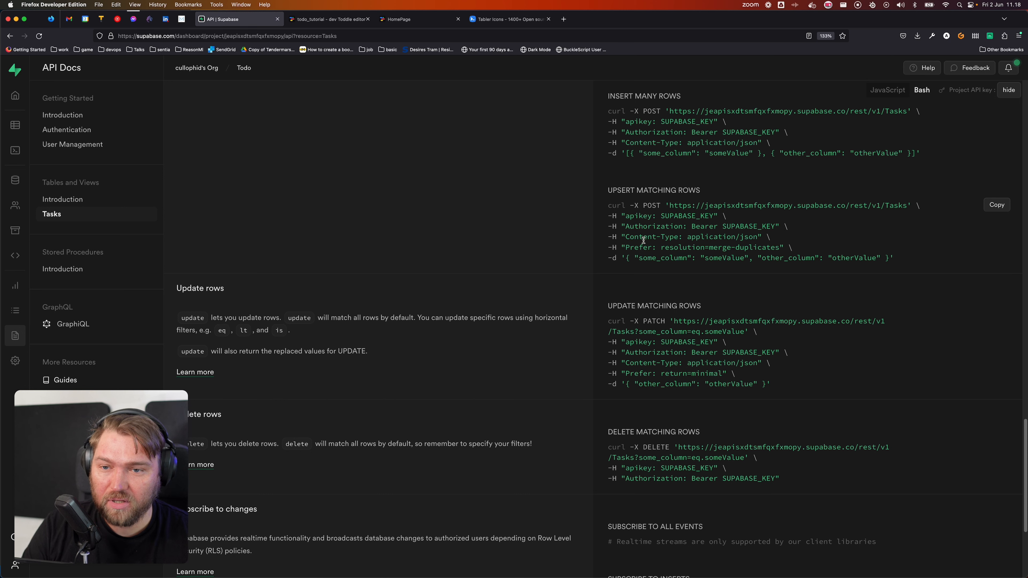
scroll(522, 220, up, 5)
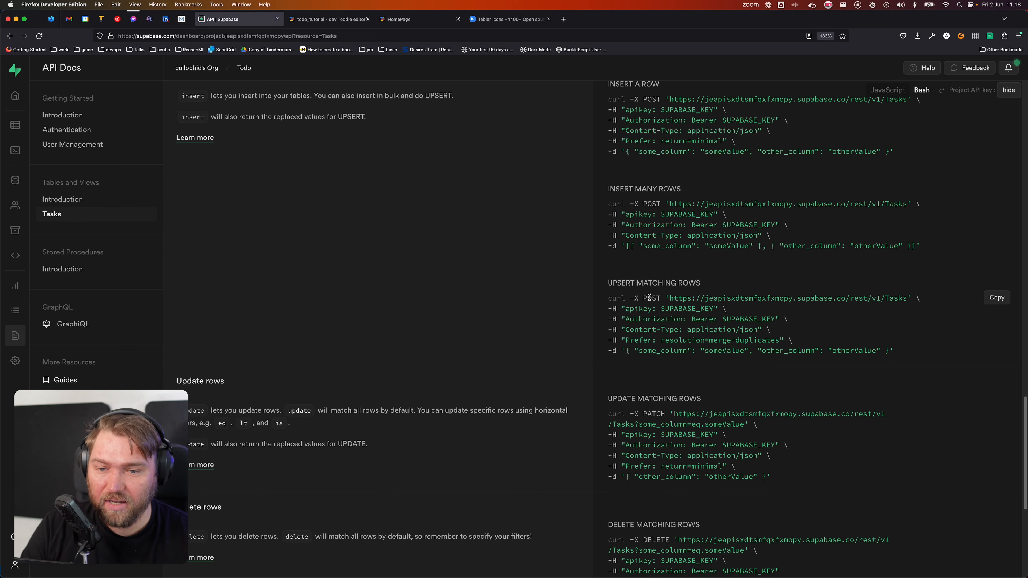
scroll(651, 299, down, 3)
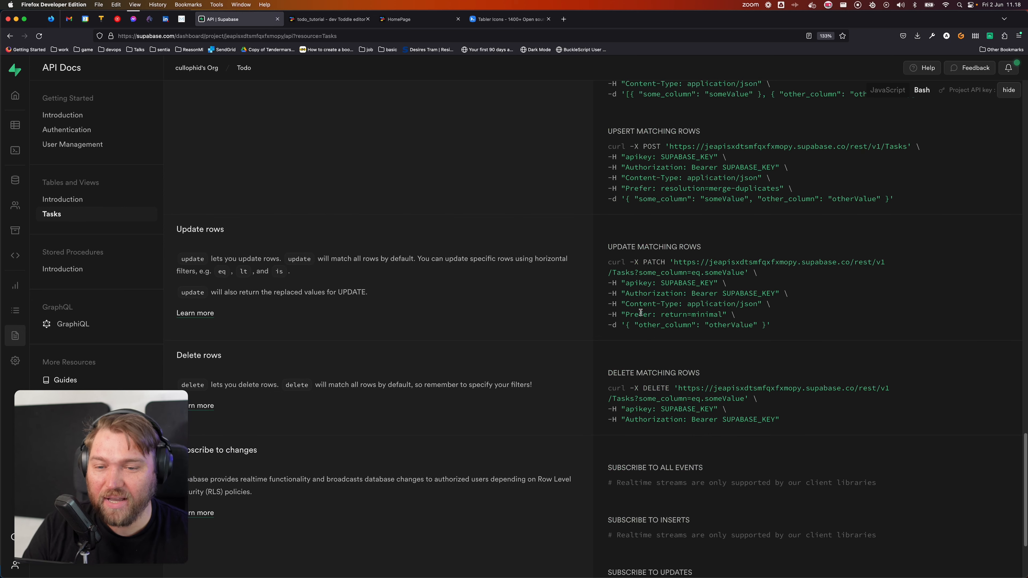
scroll(653, 257, down, 1)
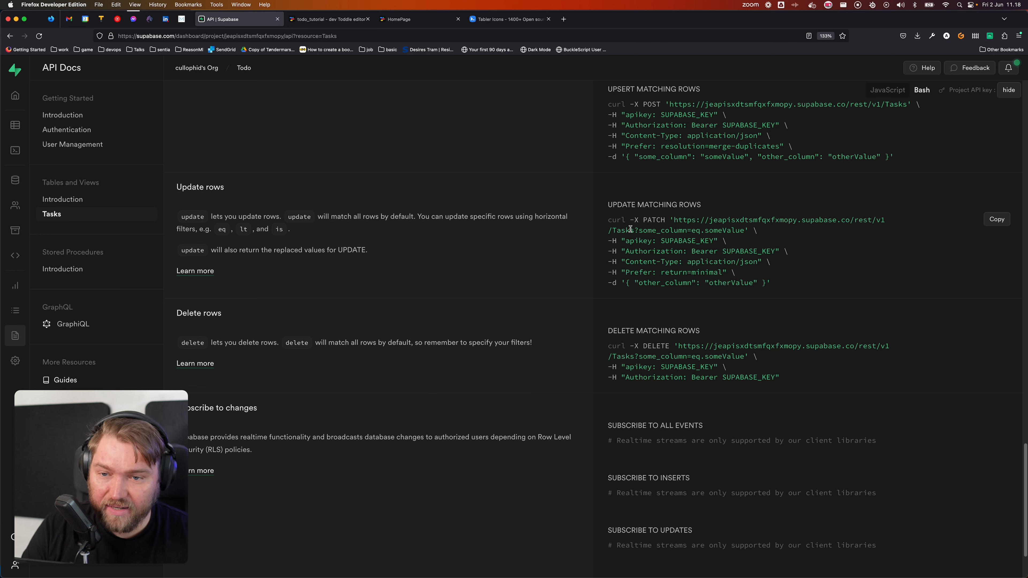
Step: Examine the update curl example's row filter, Prefer header, /rest/v1/Tasks path and JSON body
drag(634, 232, 742, 230)
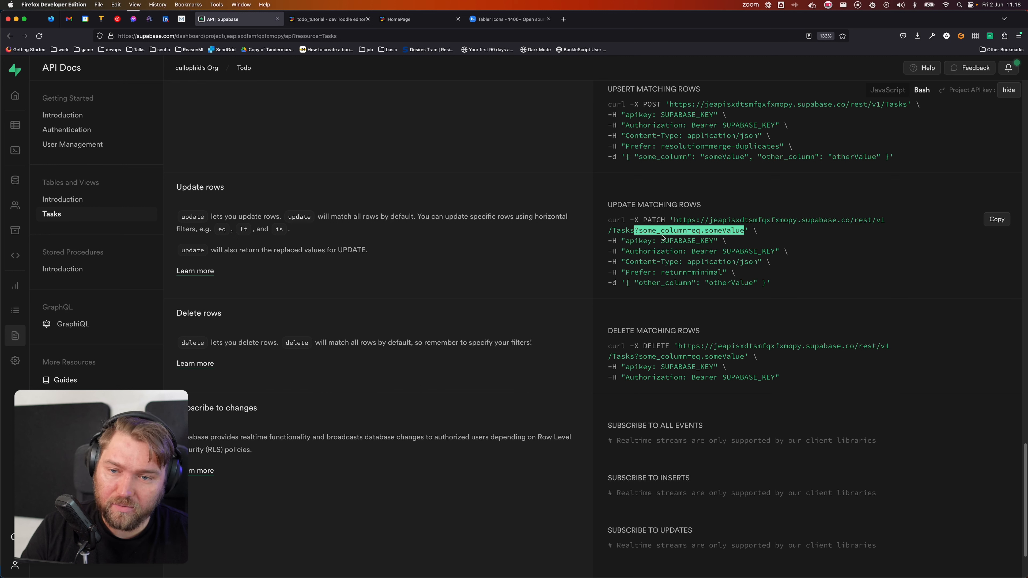
click(775, 235)
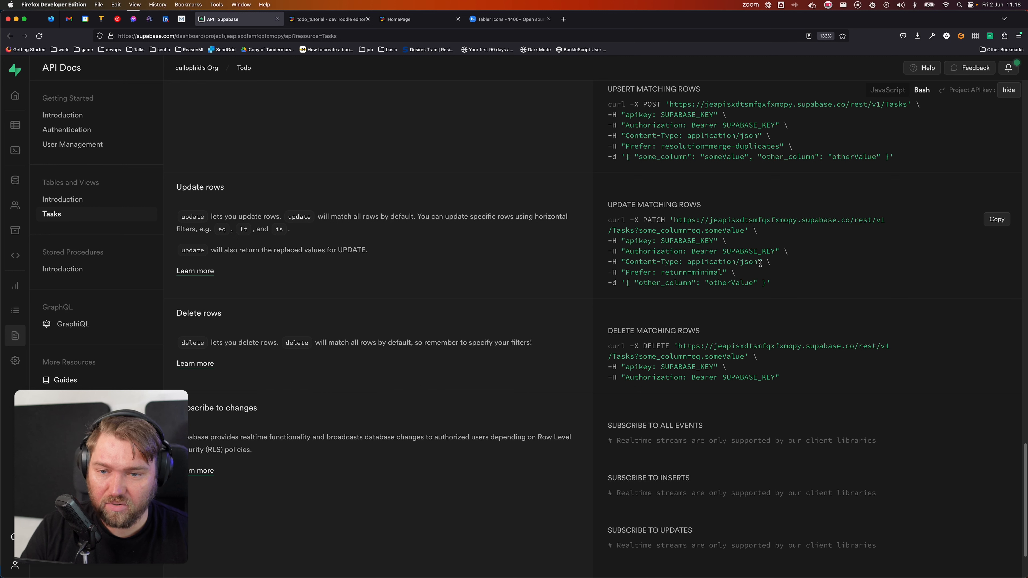
drag(740, 276, 599, 277)
click(844, 279)
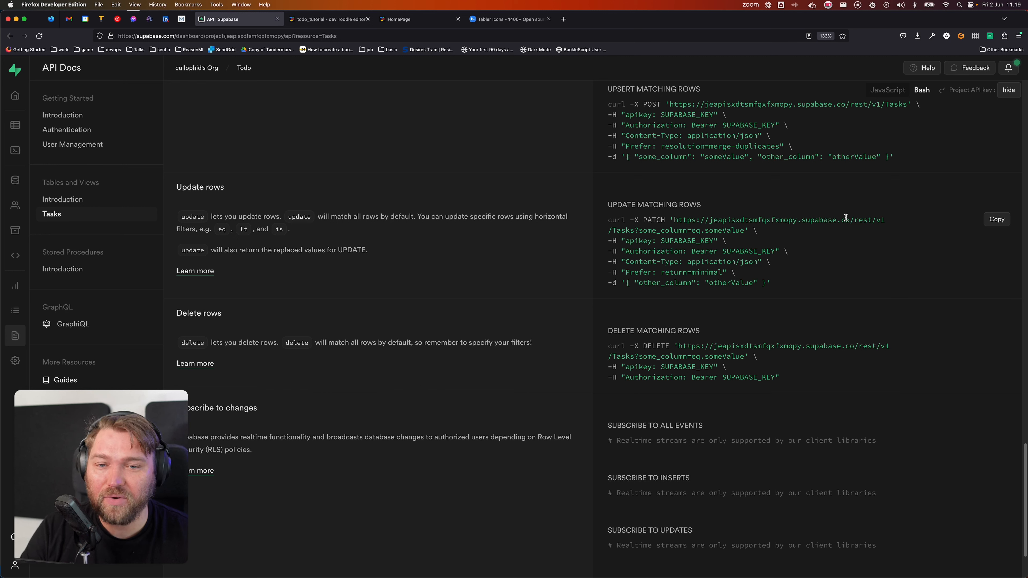
drag(849, 219, 632, 229)
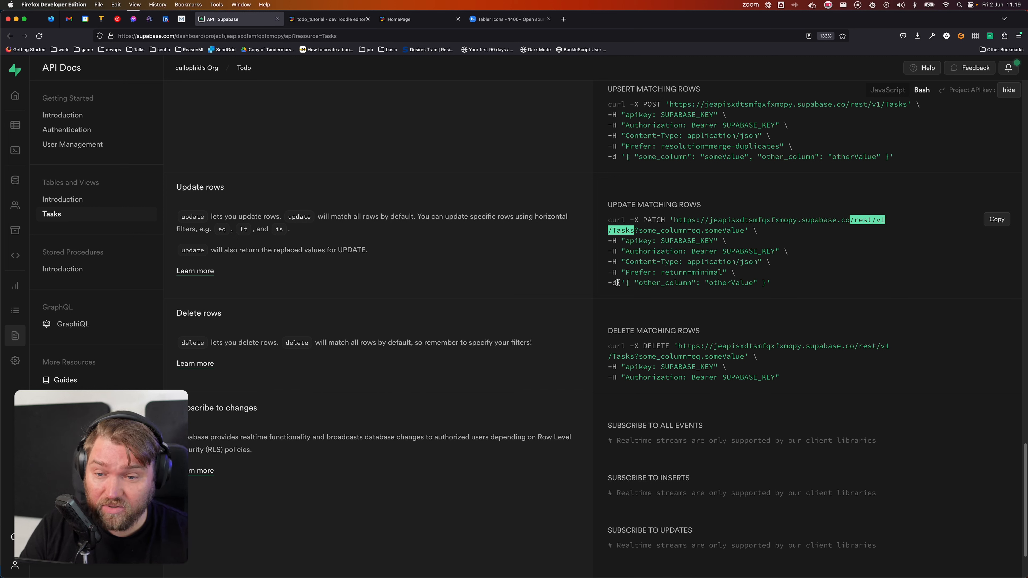
drag(617, 283, 777, 283)
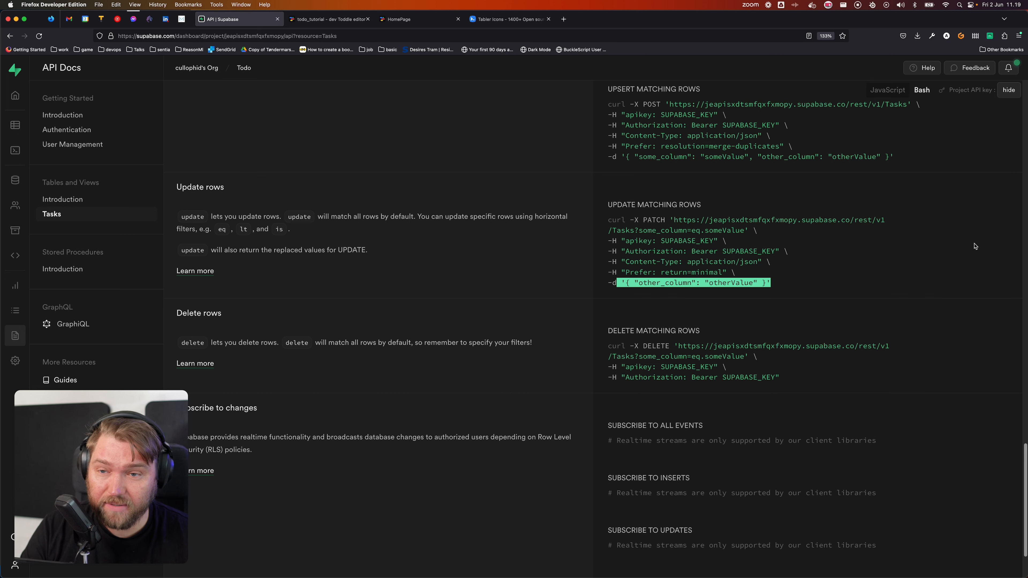
click(998, 248)
click(314, 16)
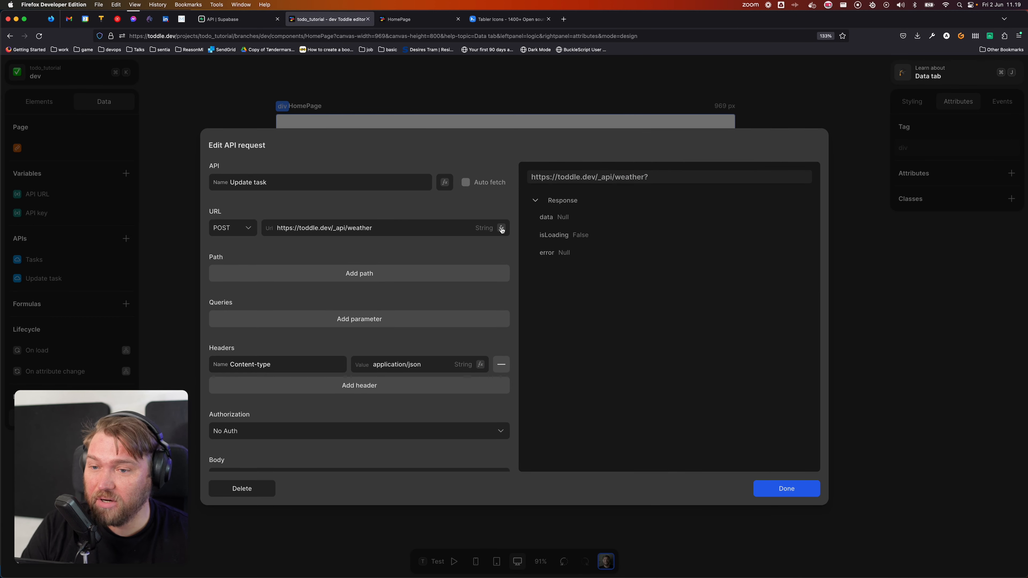
Step: Switch the request to PATCH and base its URL on the API URL variable
click(247, 232)
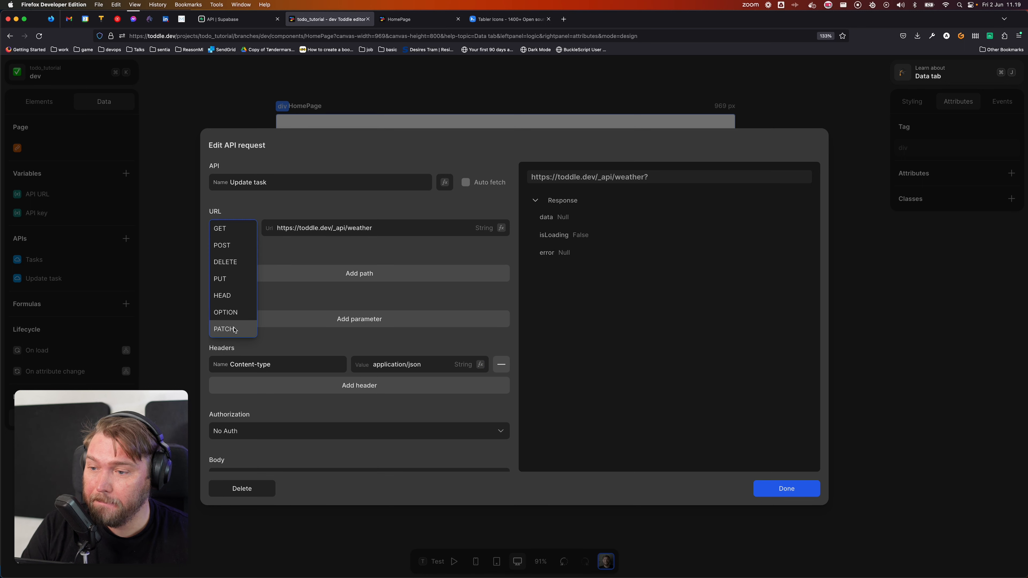
click(224, 329)
click(501, 228)
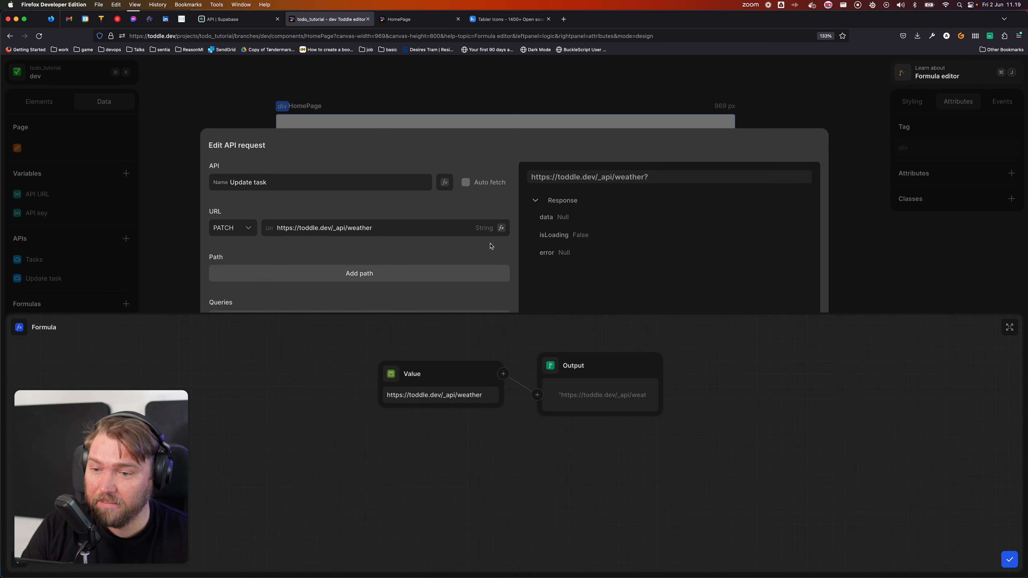
click(389, 372)
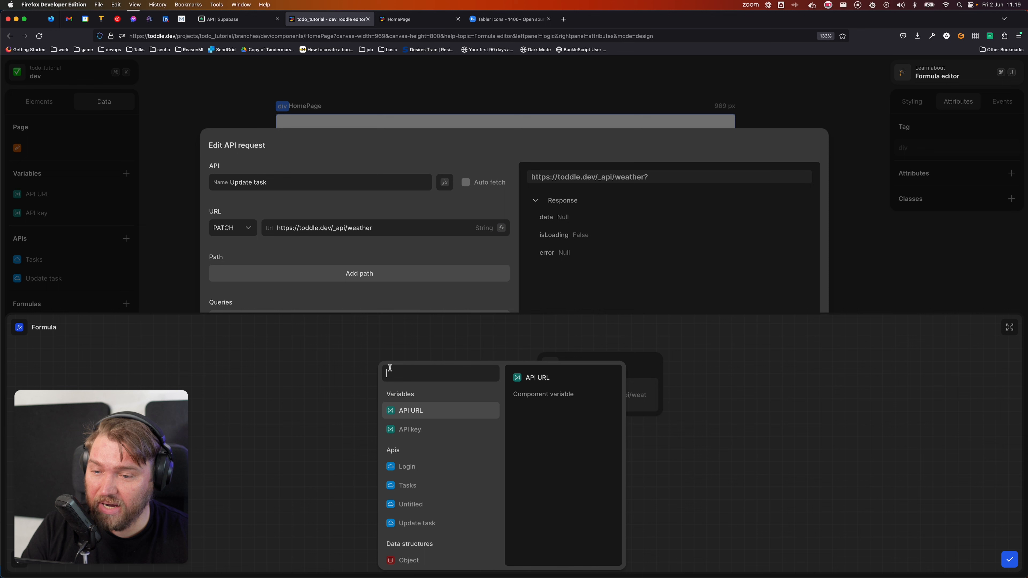
click(435, 413)
key(super+a)
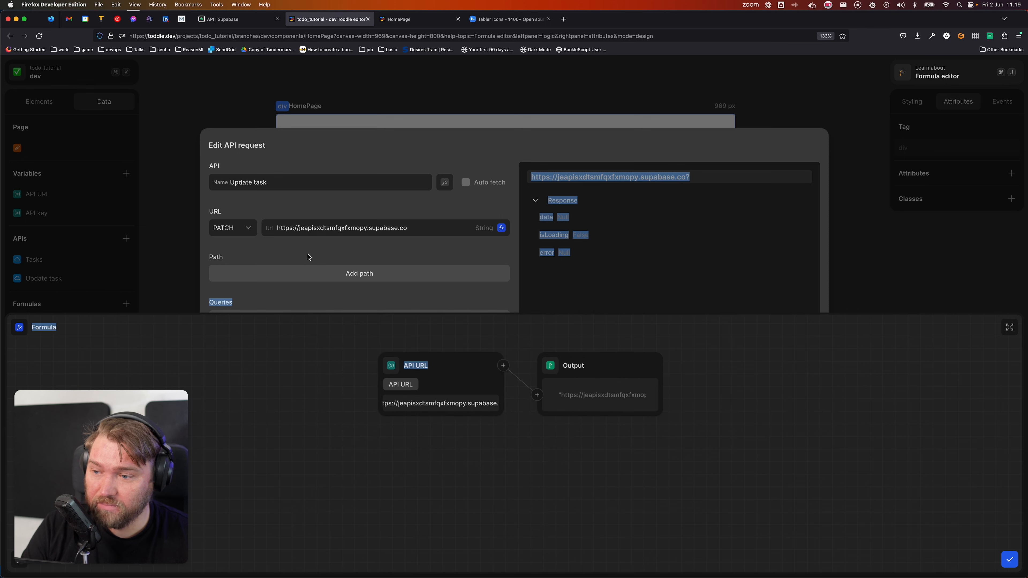
click(842, 409)
key(Escape)
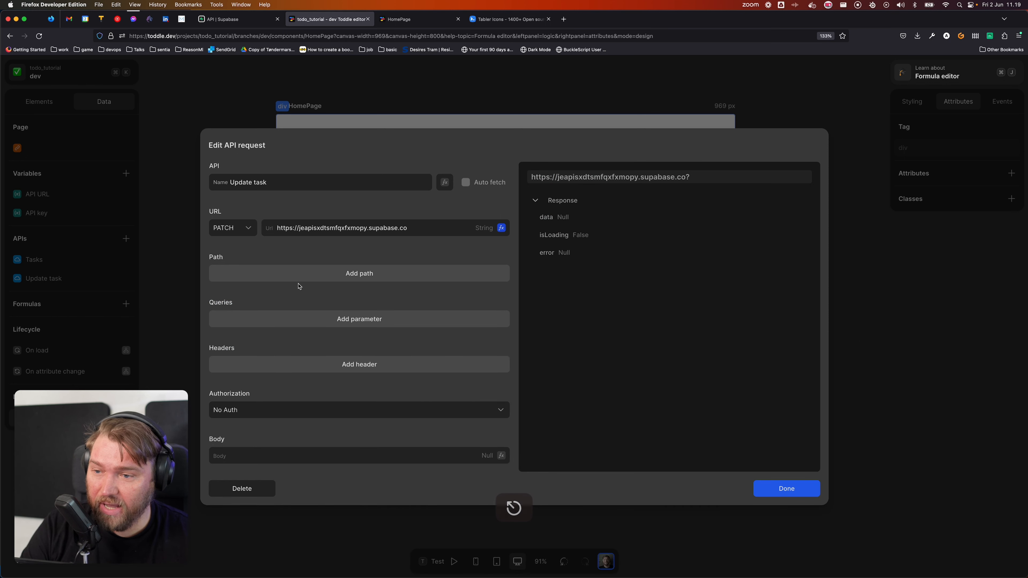
Step: Append the path segments rest, v1 and Tasks to the request URL
click(299, 277)
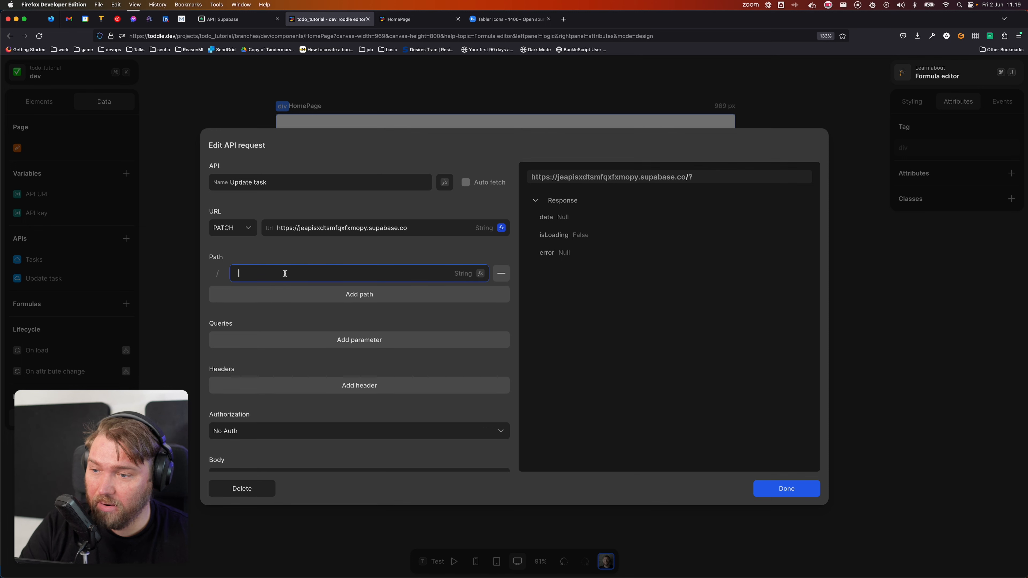
text(rest)
click(285, 294)
text(v)
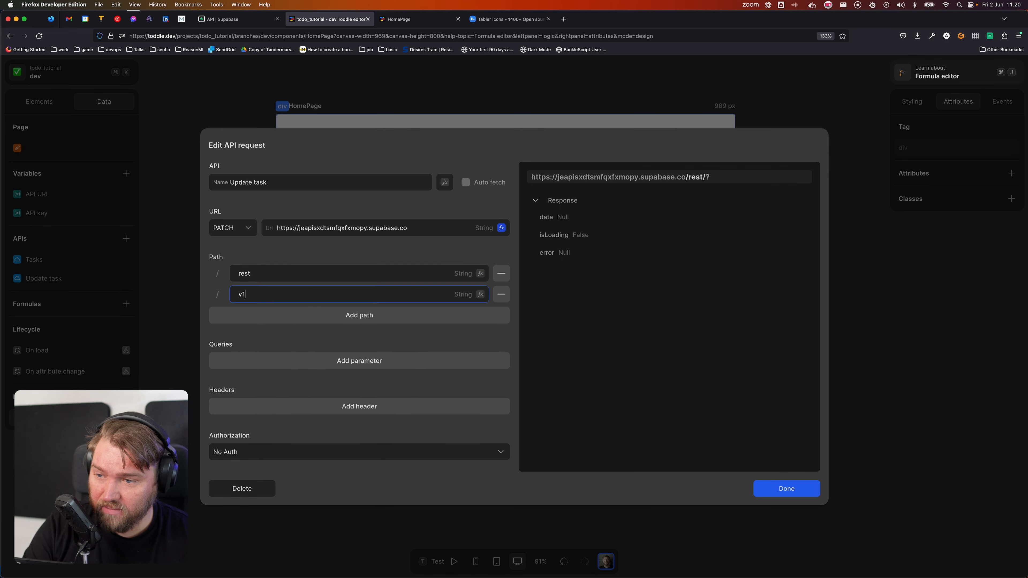
text(1)
click(287, 315)
text(Tasks)
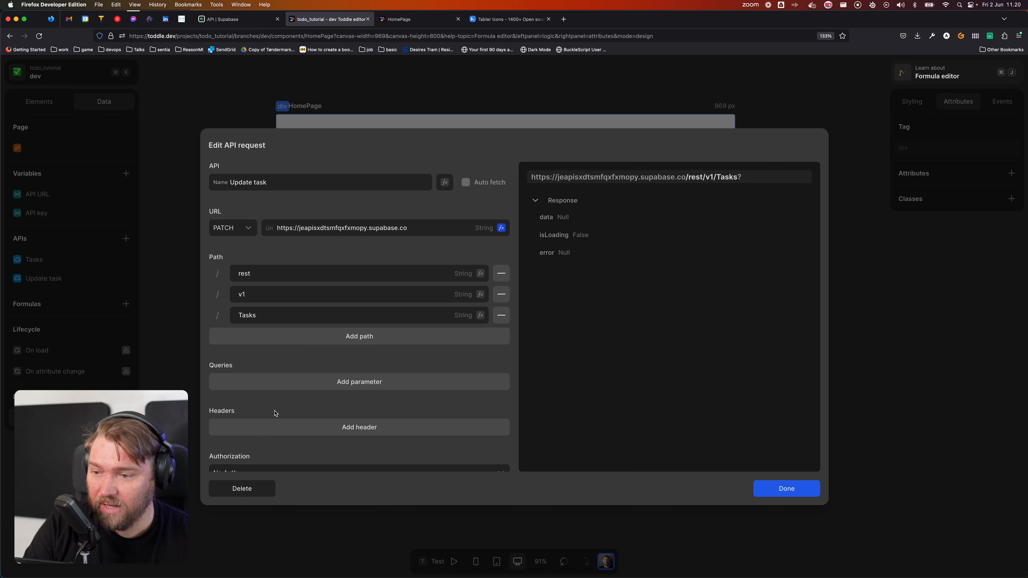
Step: Add an apiKey header whose value comes from the API key variable
click(277, 427)
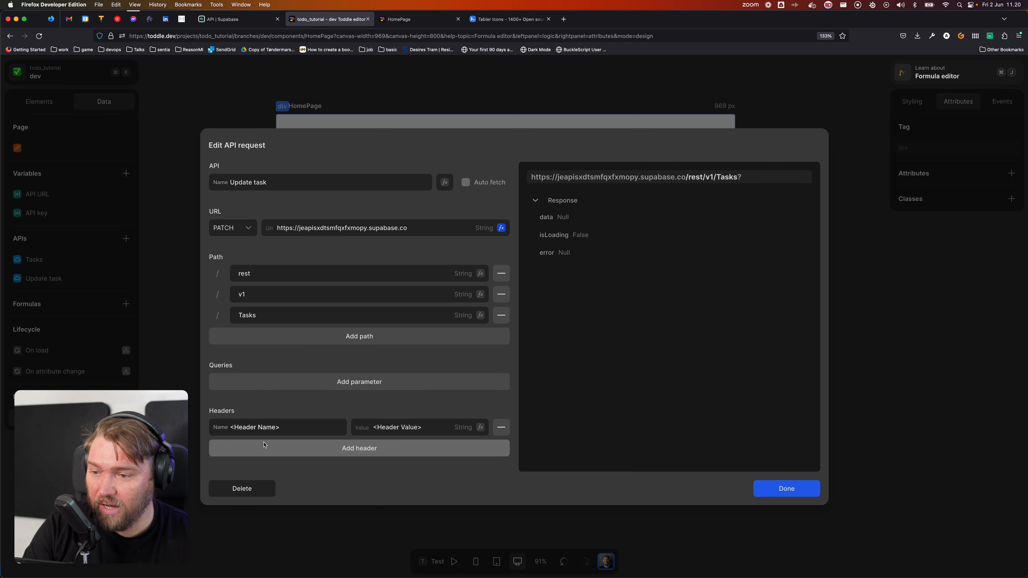
scroll(282, 434, down, 2)
scroll(283, 434, down, 1)
click(289, 377)
text(apiKey)
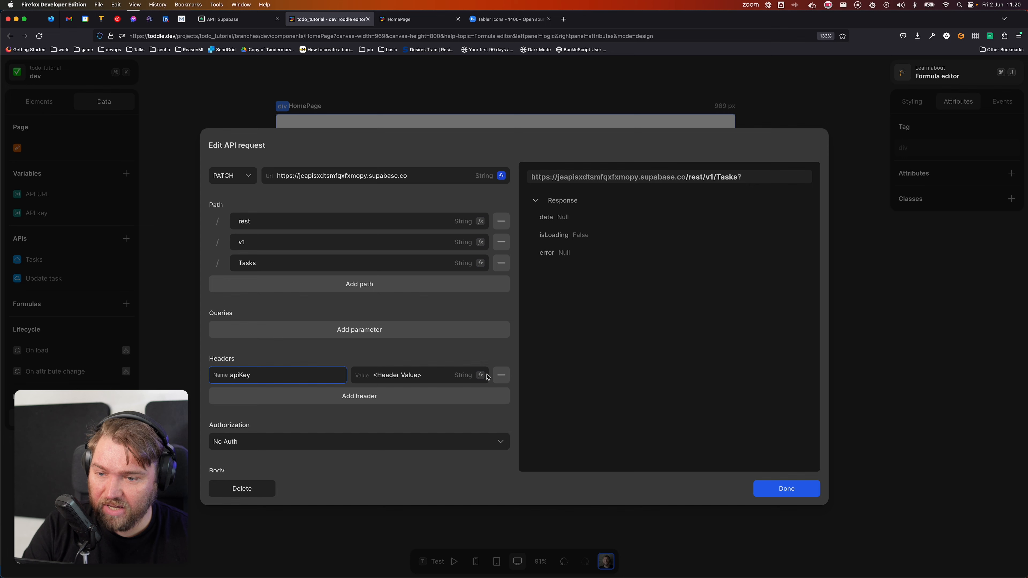
key(Tab)
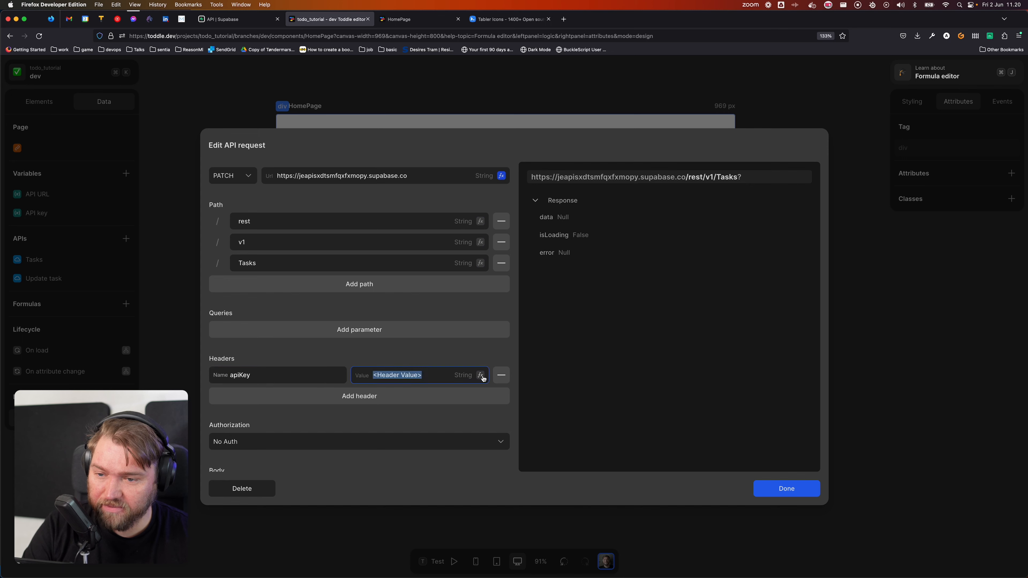
click(480, 375)
click(398, 376)
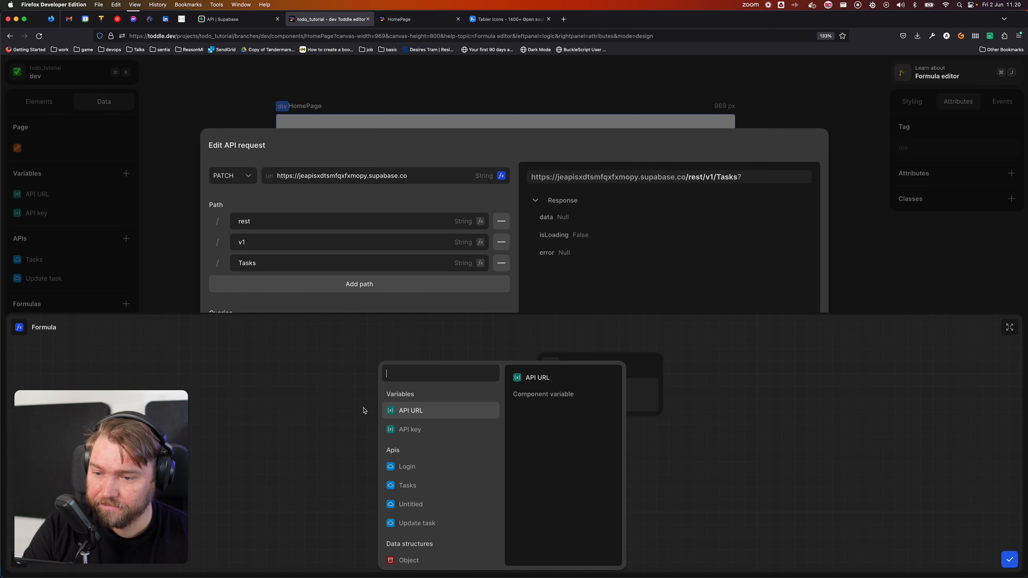
click(411, 435)
click(1009, 560)
Step: Set the request authorization to Bearer <access_token>
scroll(406, 415, down, 3)
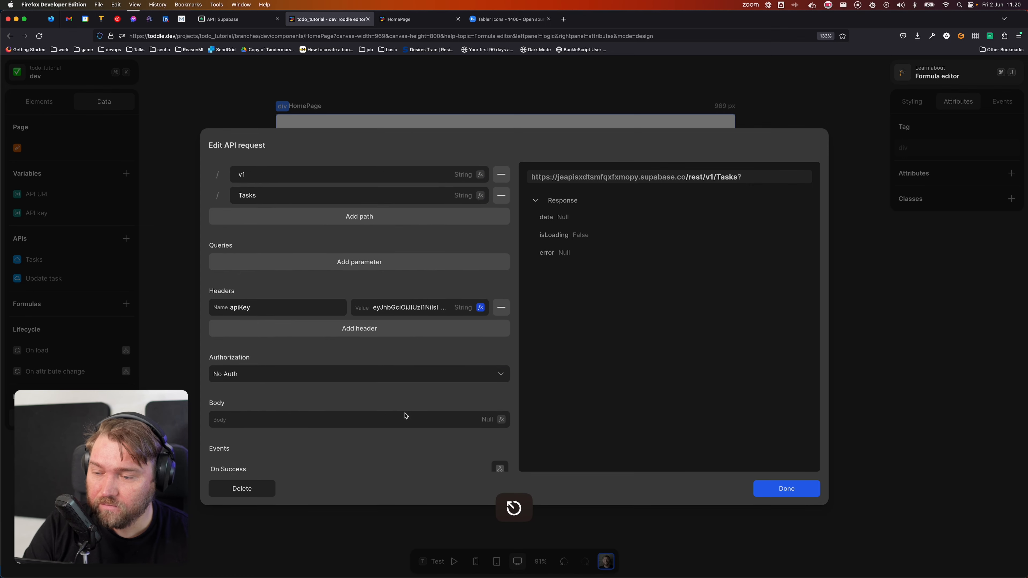
click(372, 351)
click(266, 349)
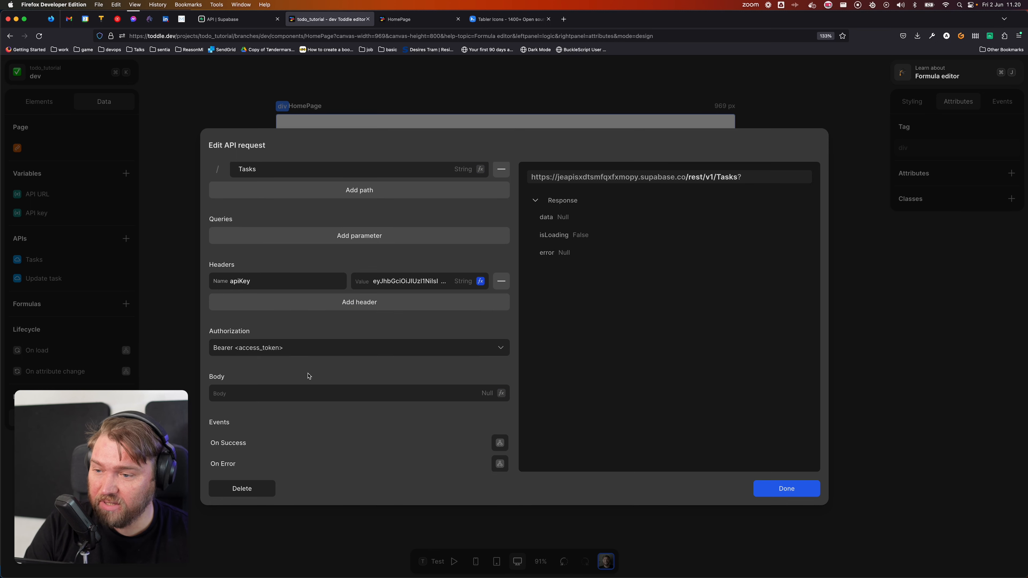
scroll(395, 365, up, 3)
scroll(395, 365, down, 4)
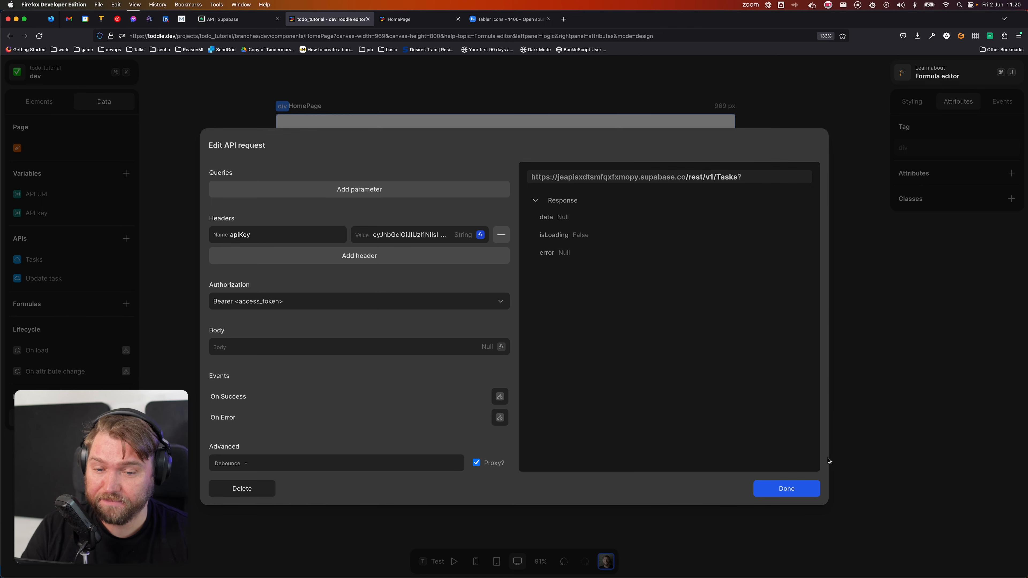
Step: Close the finished Update task request editor with Done
click(781, 490)
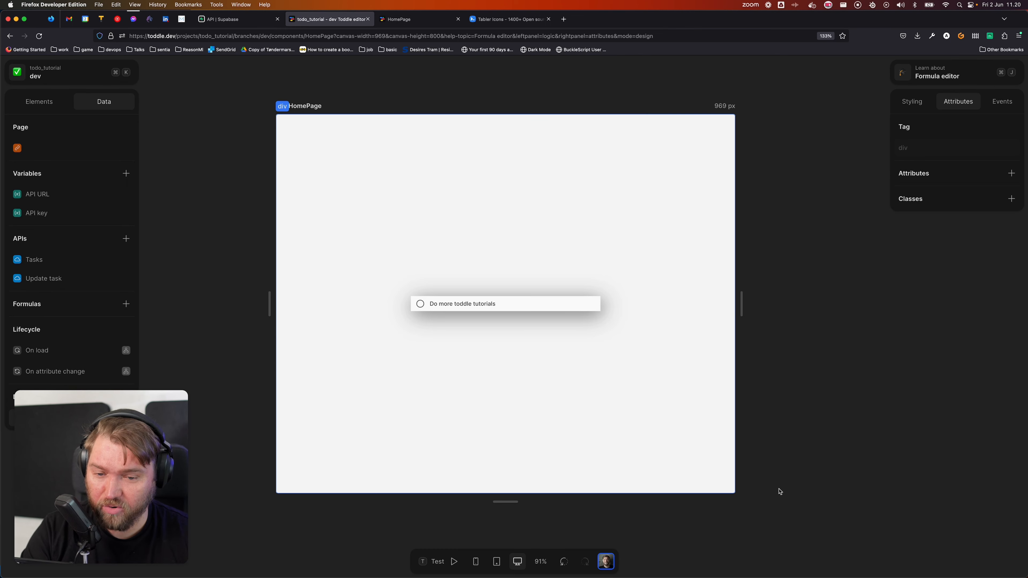
Step: Create a page variable 'Update Task' with its initial value formula set to Null
click(126, 173)
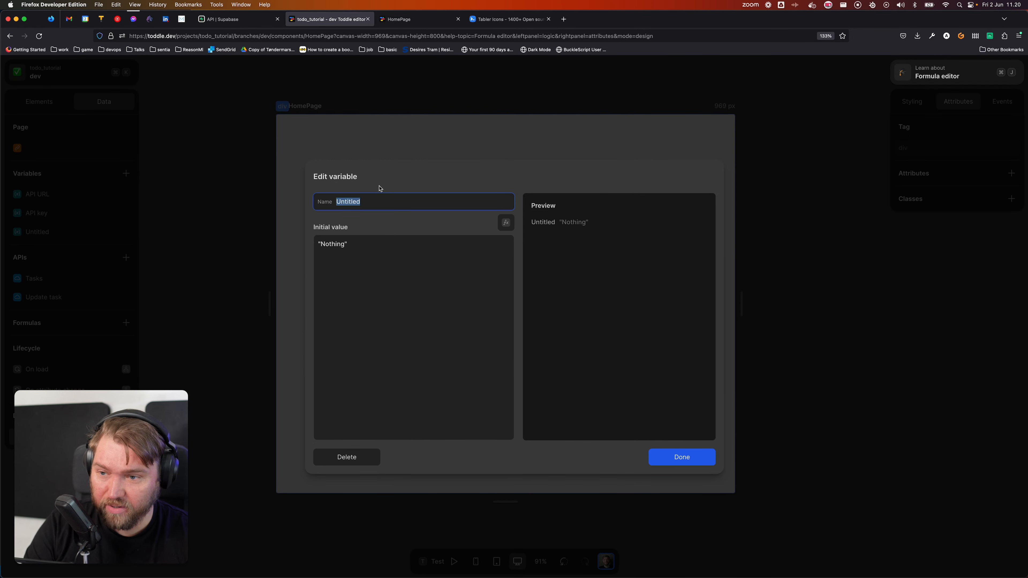
text(Update Item)
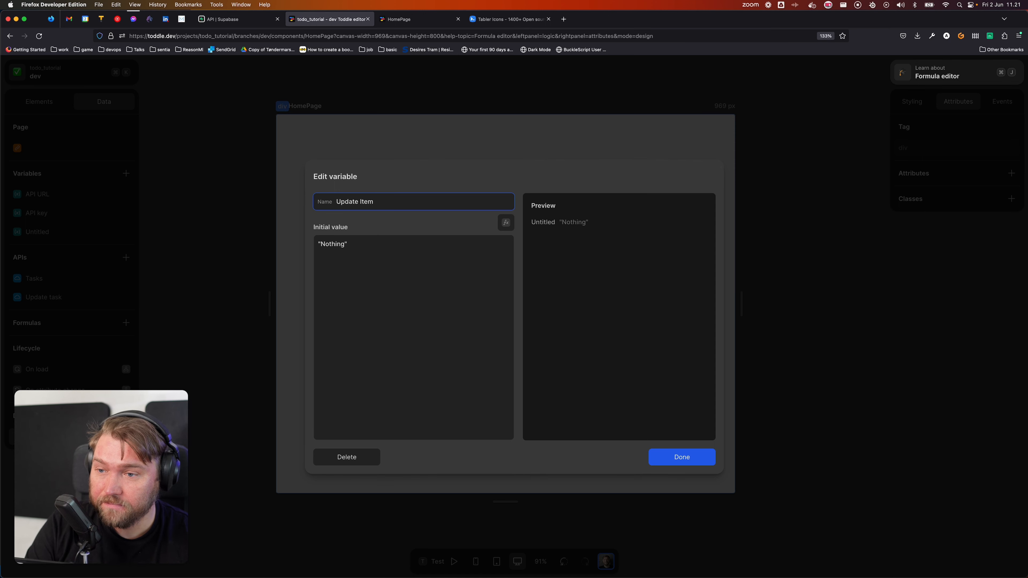
key(alt+BackSpace)
text(Tas)
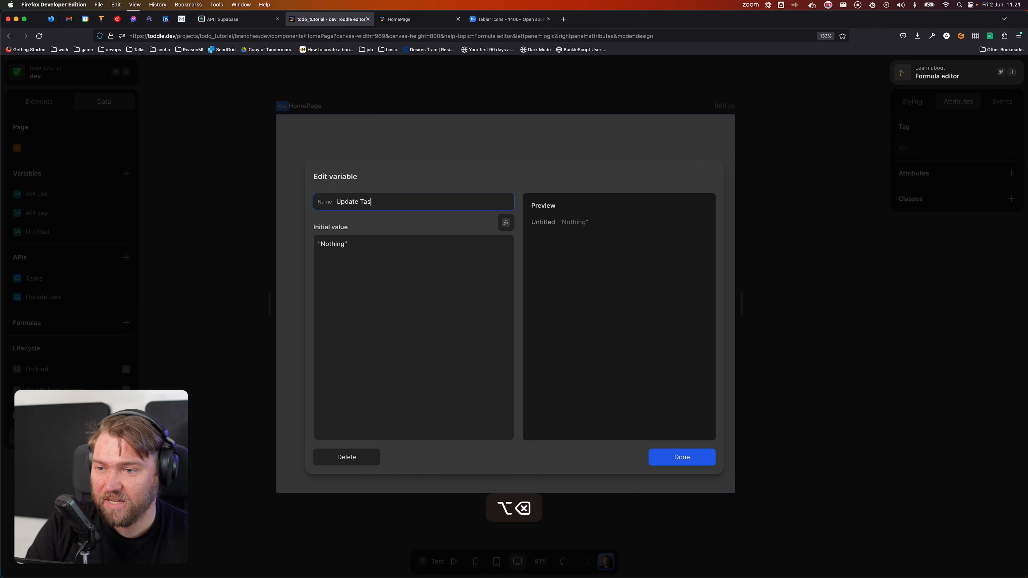
text(k)
click(505, 223)
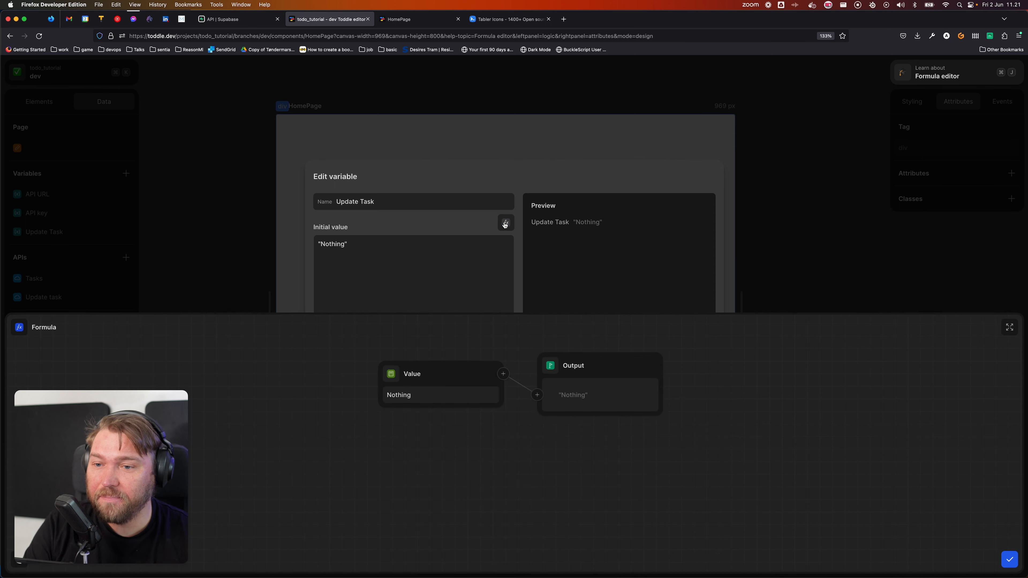
click(391, 374)
text(null)
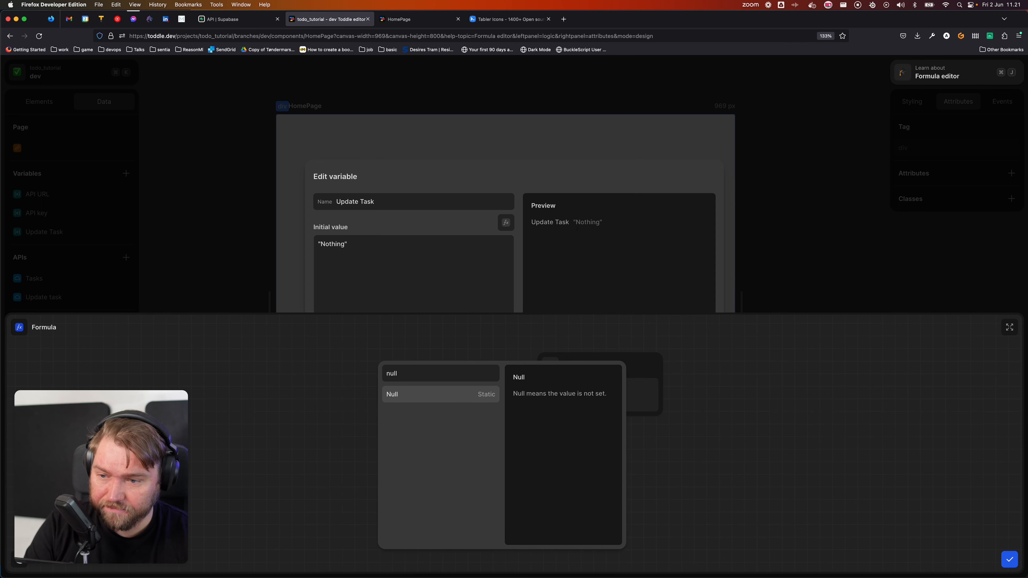
key(Return)
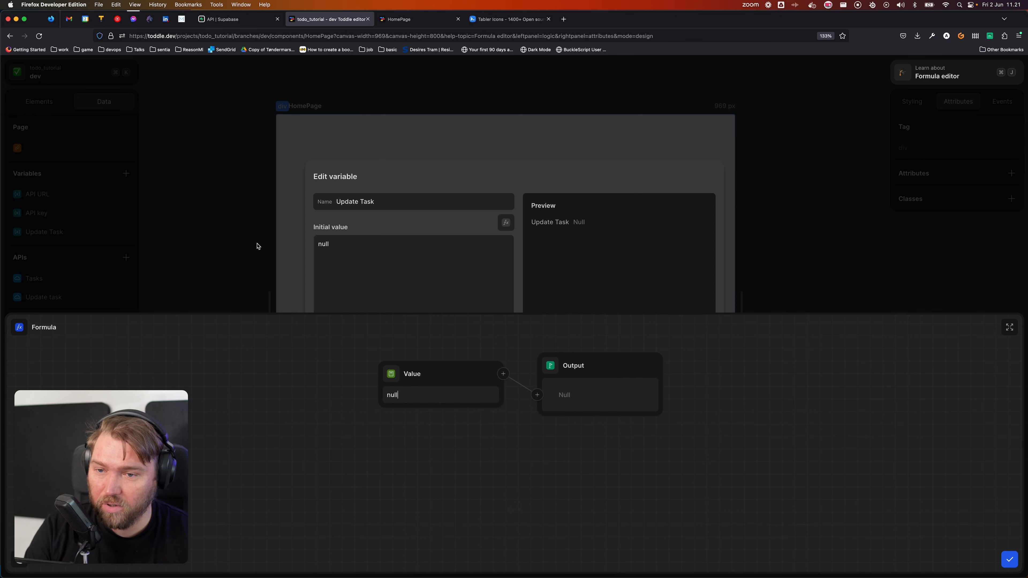
click(418, 283)
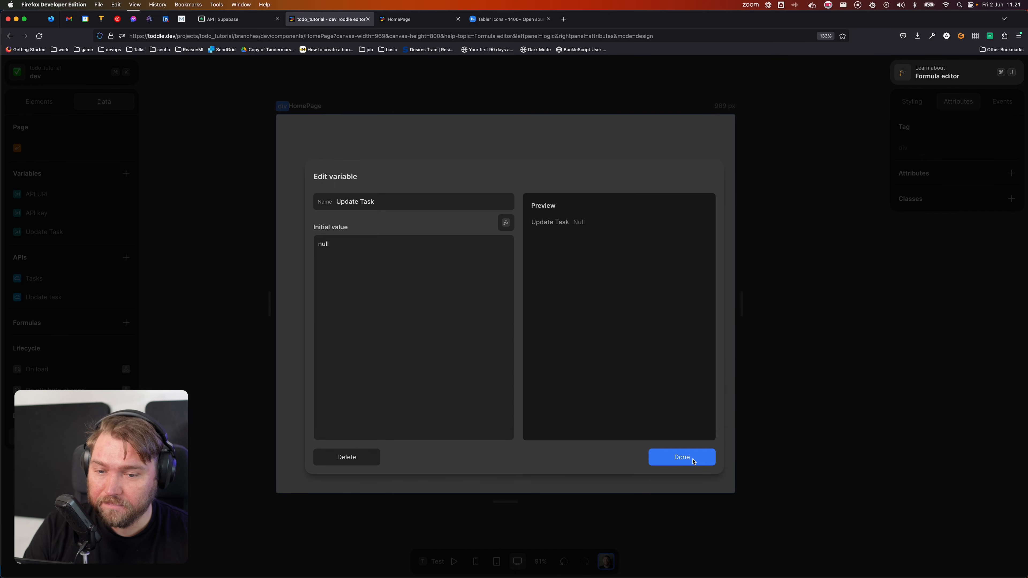
click(652, 456)
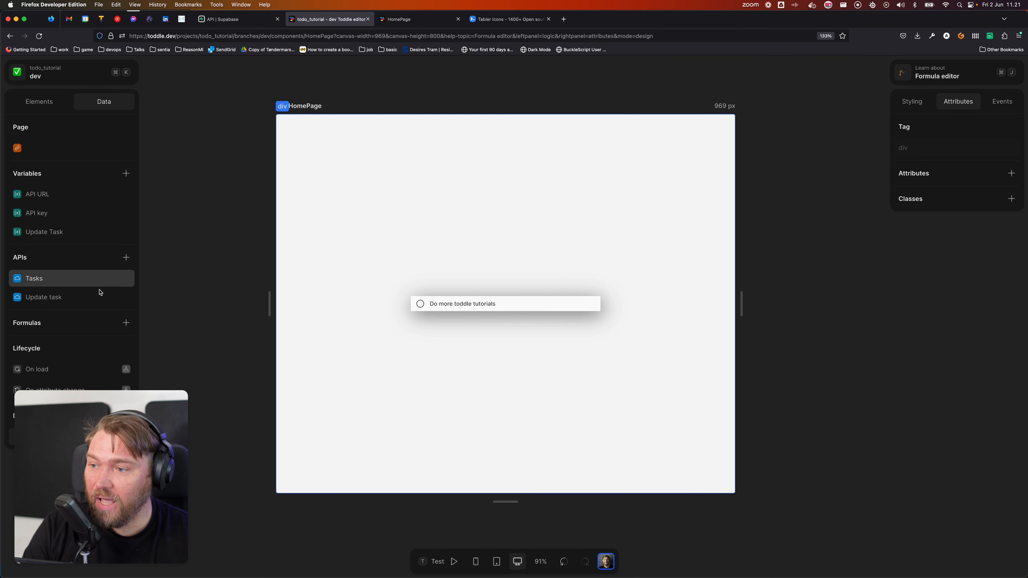
Step: Give the todo item's button a click event whose action sets Update Task
click(39, 101)
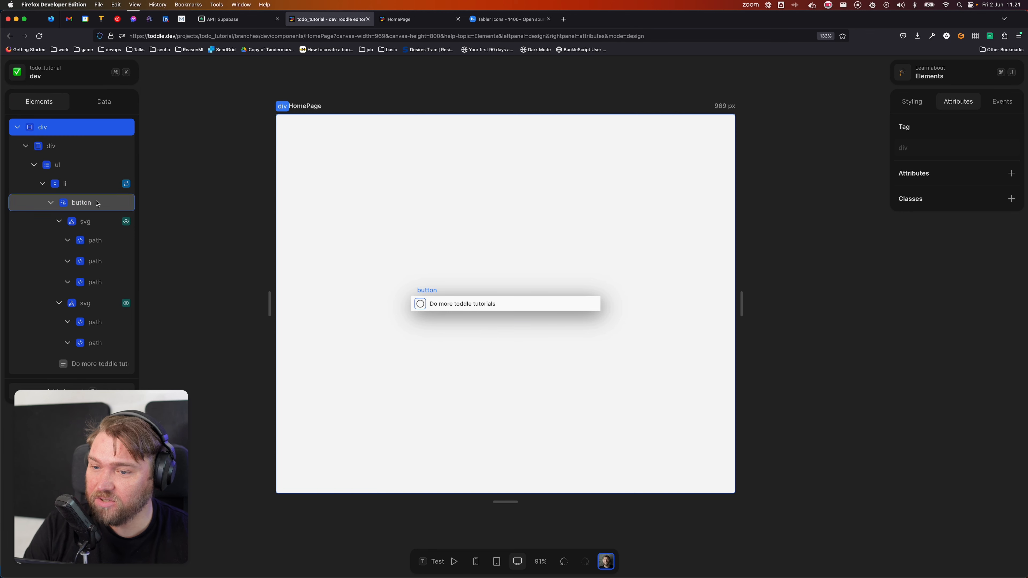
click(94, 201)
click(1001, 107)
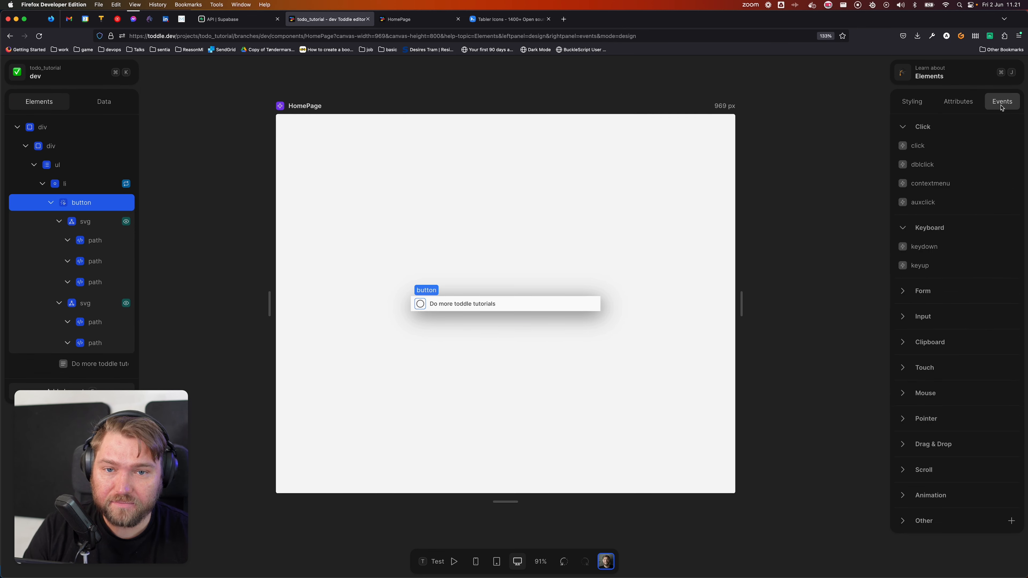
click(934, 147)
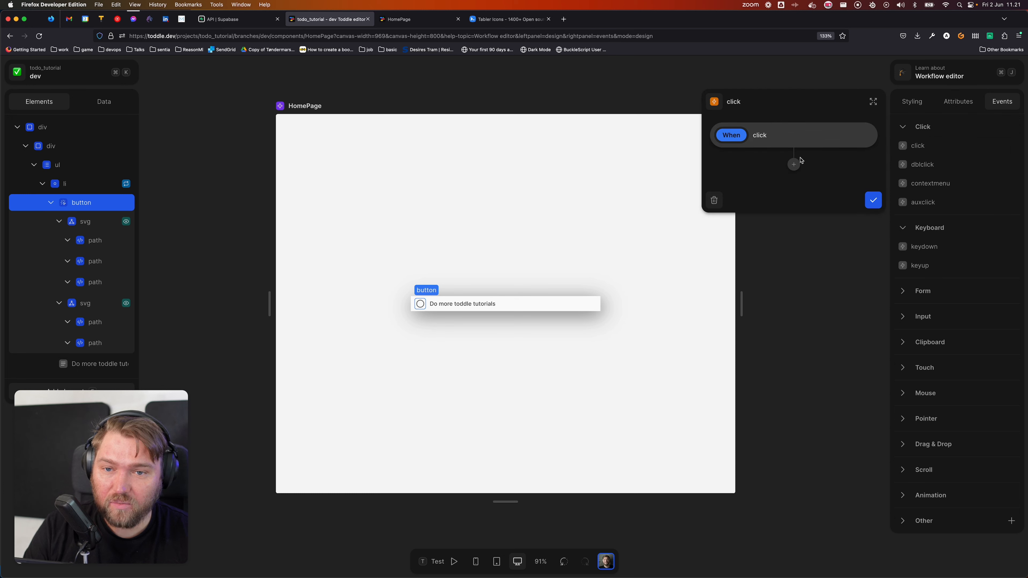
click(791, 163)
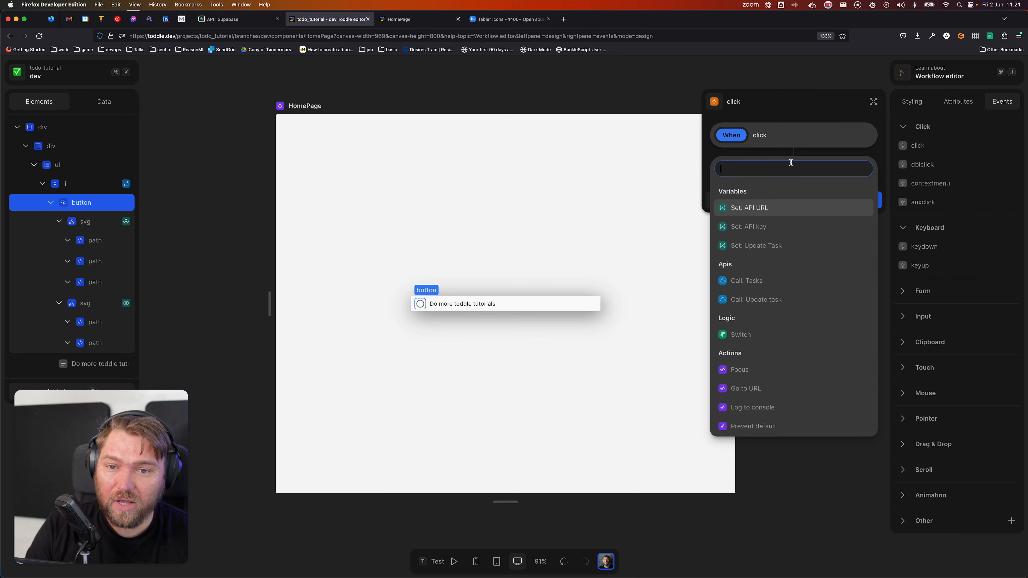
click(780, 245)
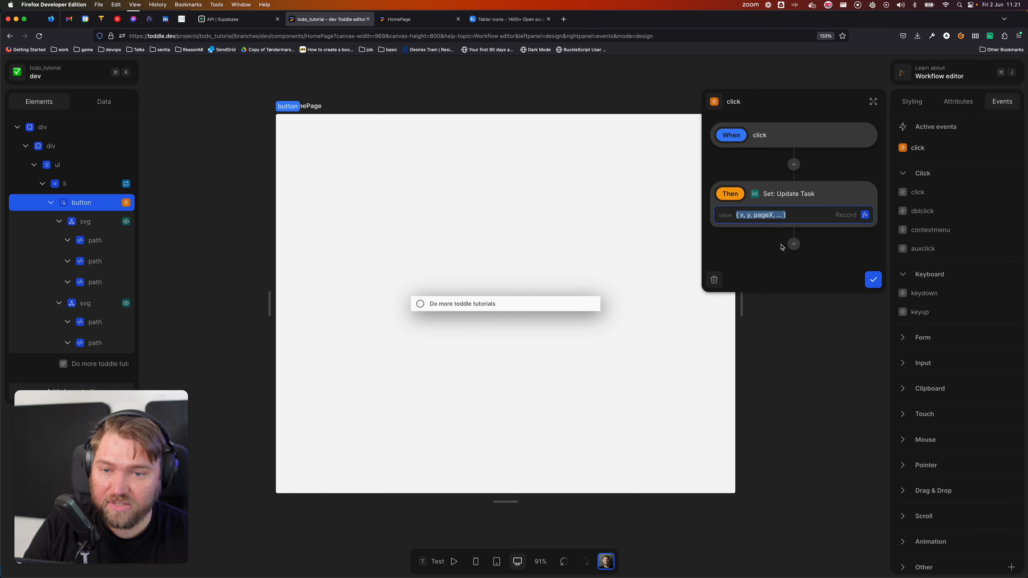
click(864, 215)
Step: Build the value from the repeated Item with a Set node on path 'completed', fed by Item
click(387, 371)
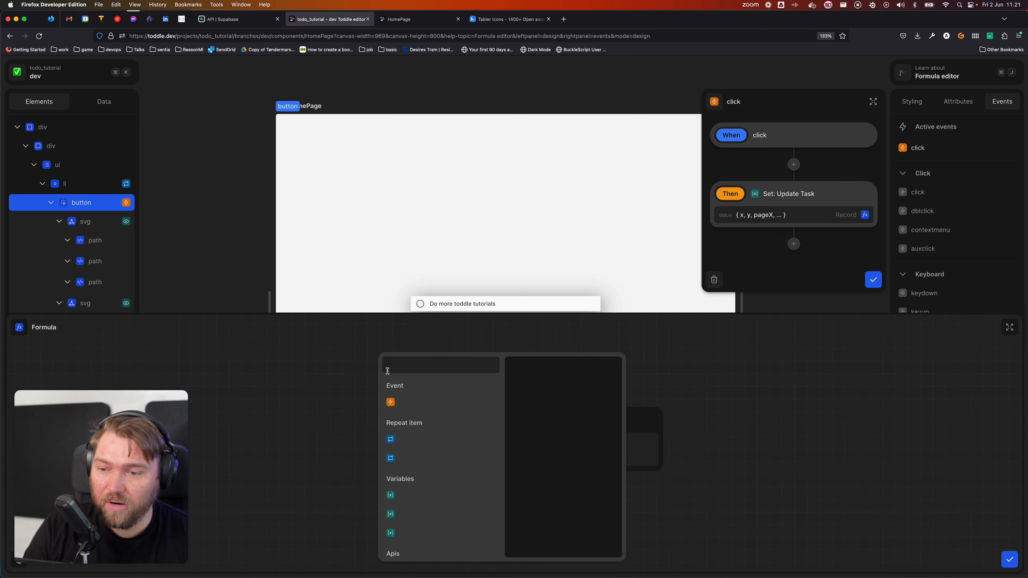
click(421, 435)
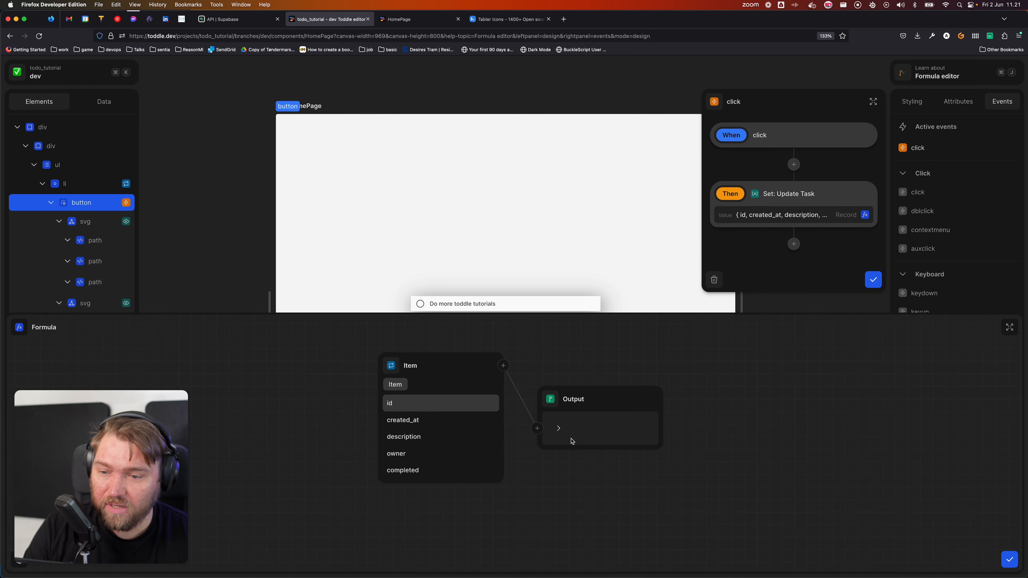
click(560, 430)
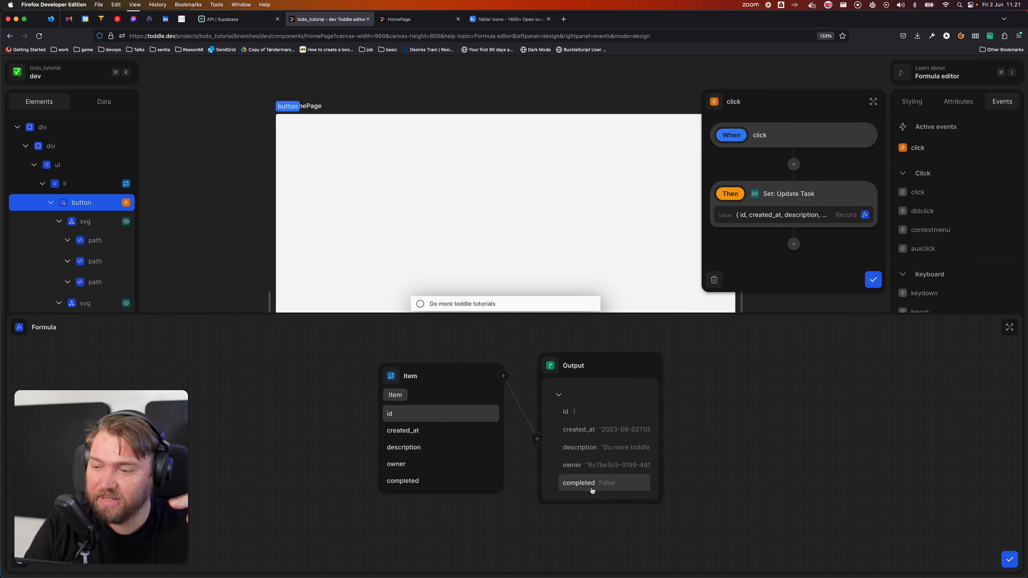
click(503, 376)
text(set)
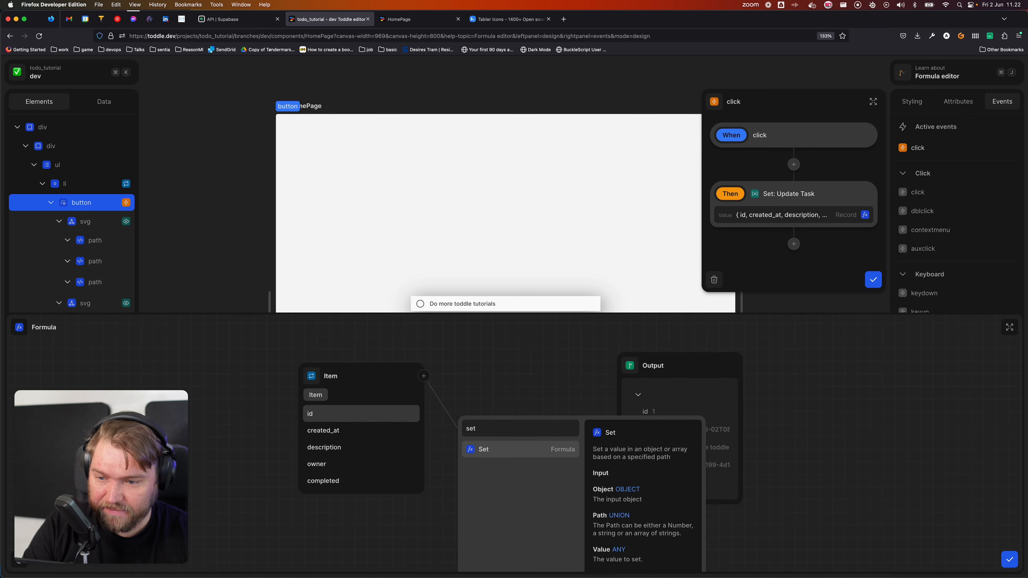
key(Return)
click(535, 441)
text(completed)
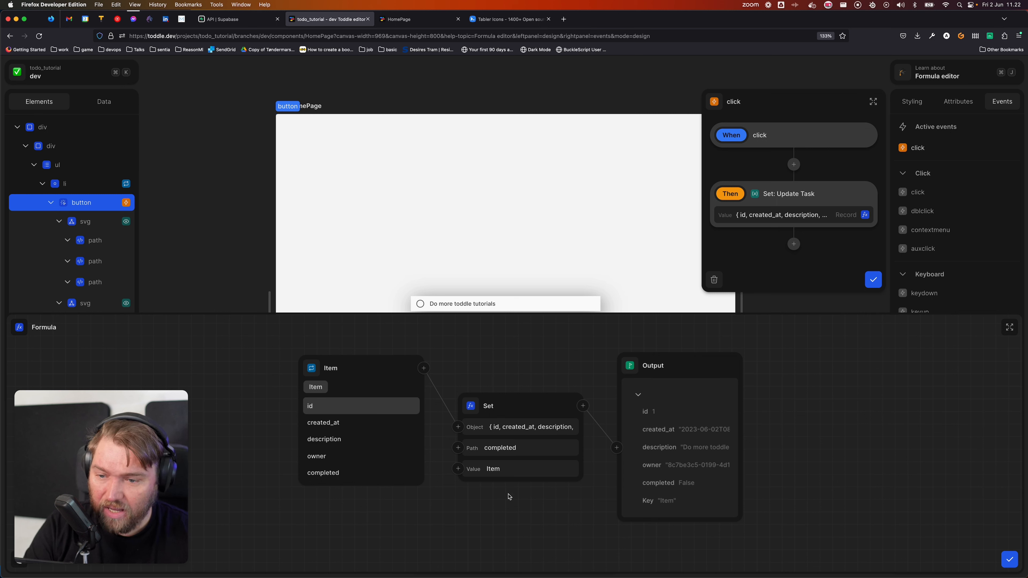
click(527, 468)
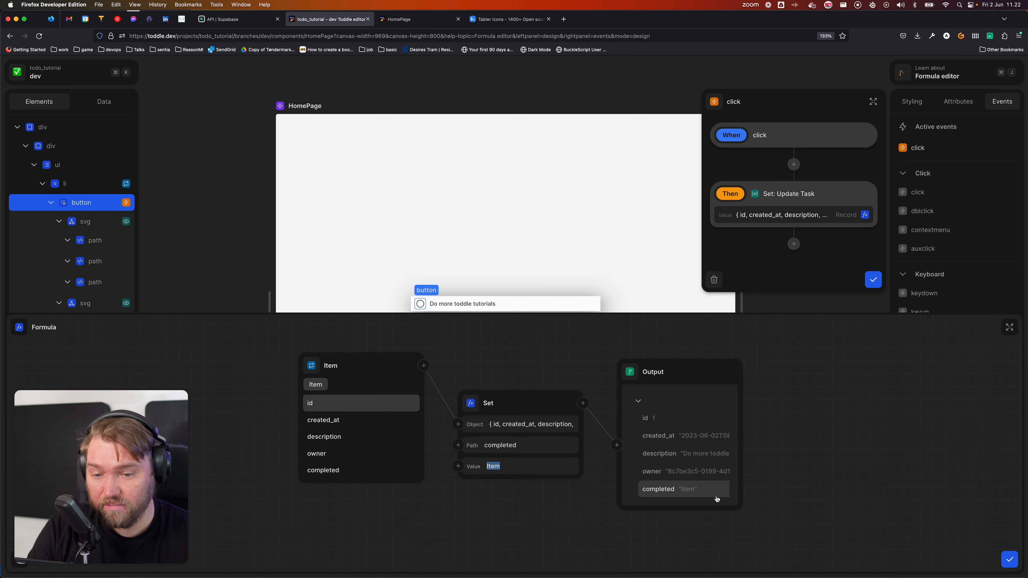
click(458, 466)
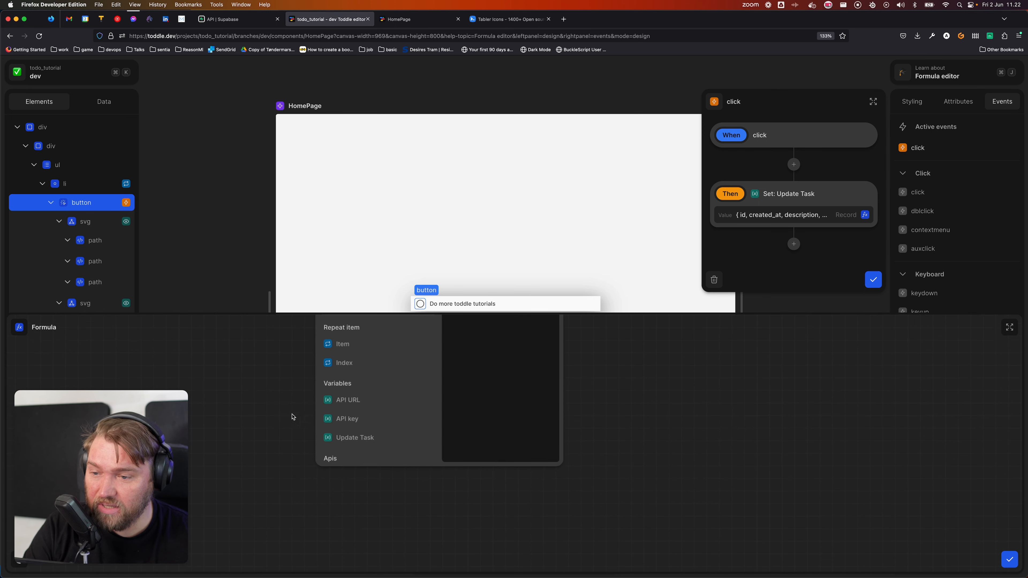
click(358, 350)
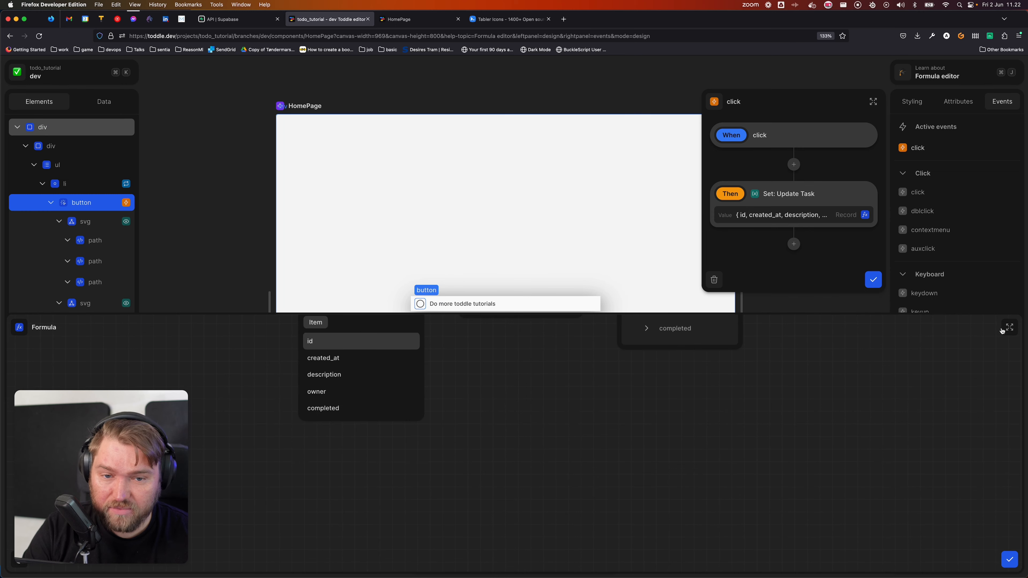
click(1007, 328)
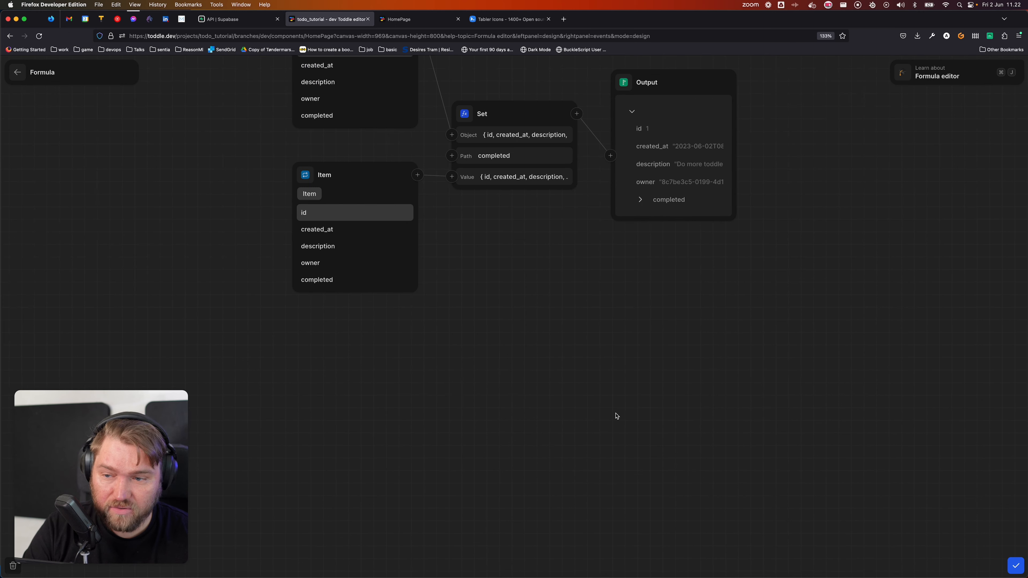
Step: Feed Not of Item's completed field into the Set node's value and close the editor
click(340, 284)
click(415, 207)
text(not)
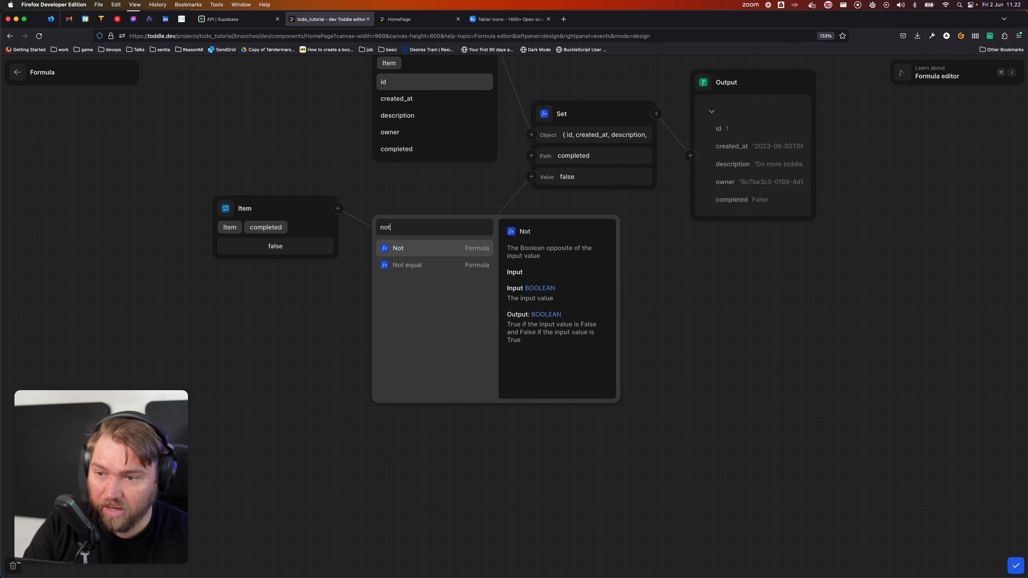
key(Return)
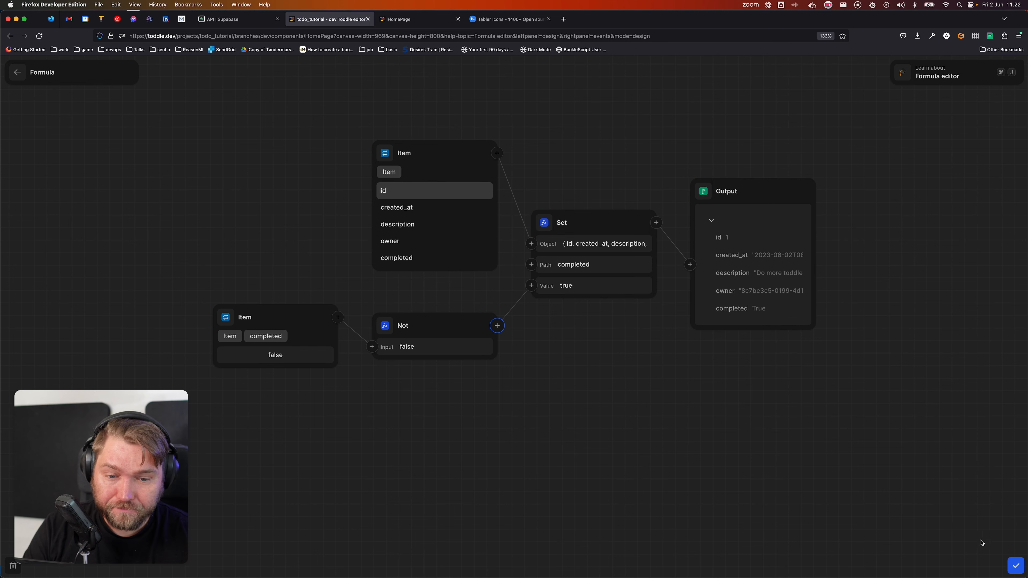
click(1015, 566)
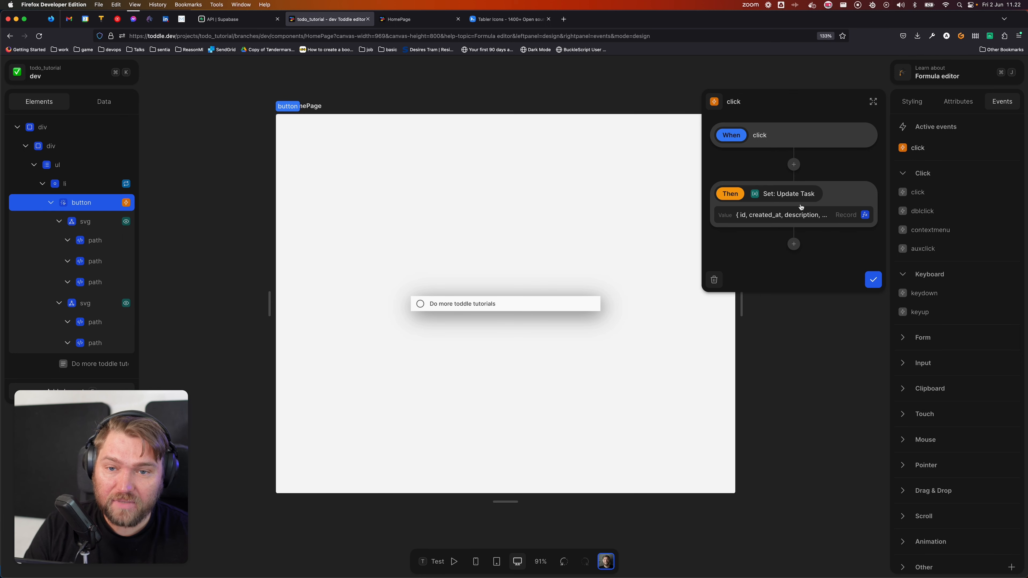
Step: Confirm the click action and try clicking the todo item in test mode
click(870, 279)
click(455, 431)
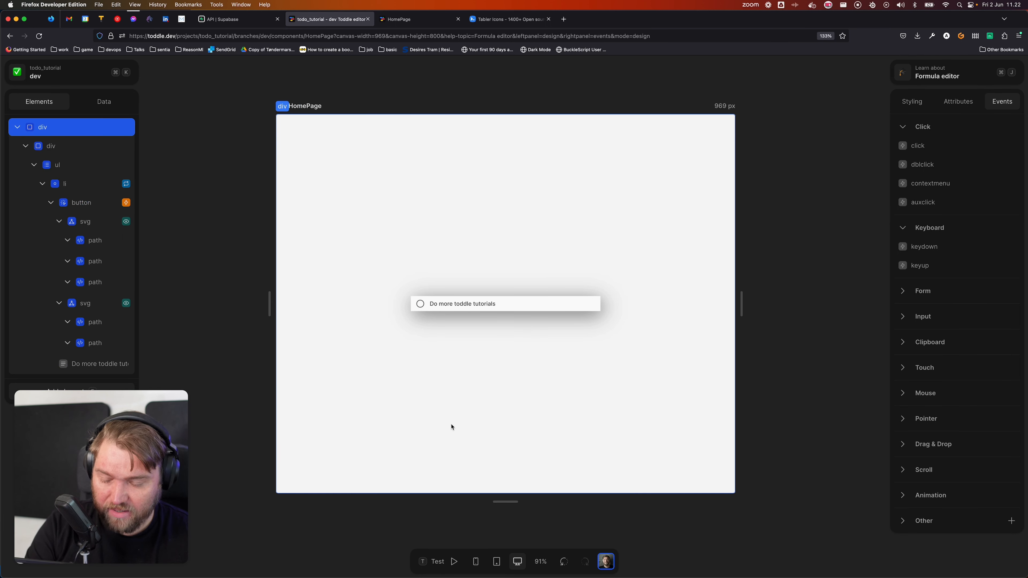
click(454, 562)
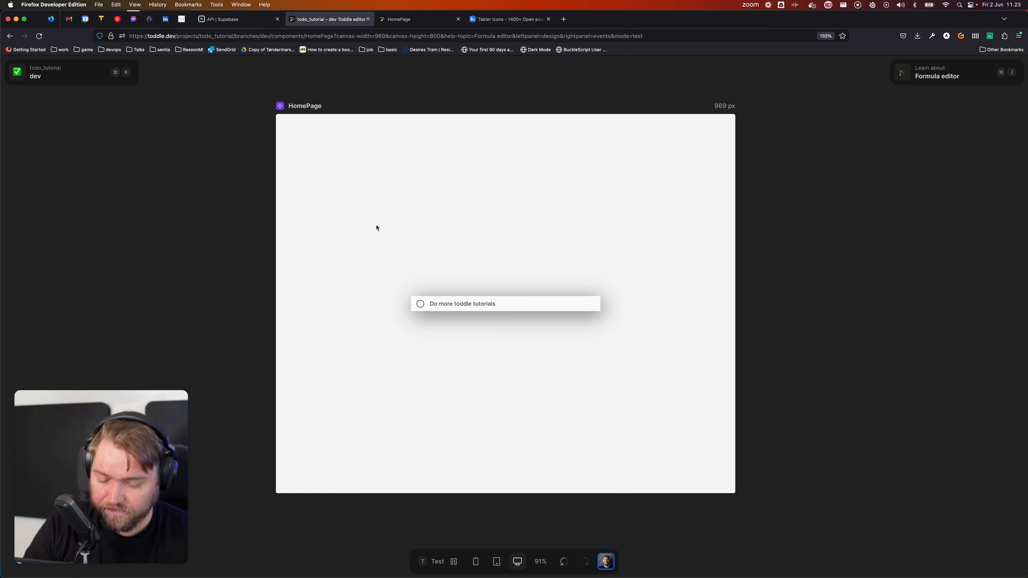
click(442, 558)
Step: Inspect the Update Task variable, now holding the task with completed True
click(104, 101)
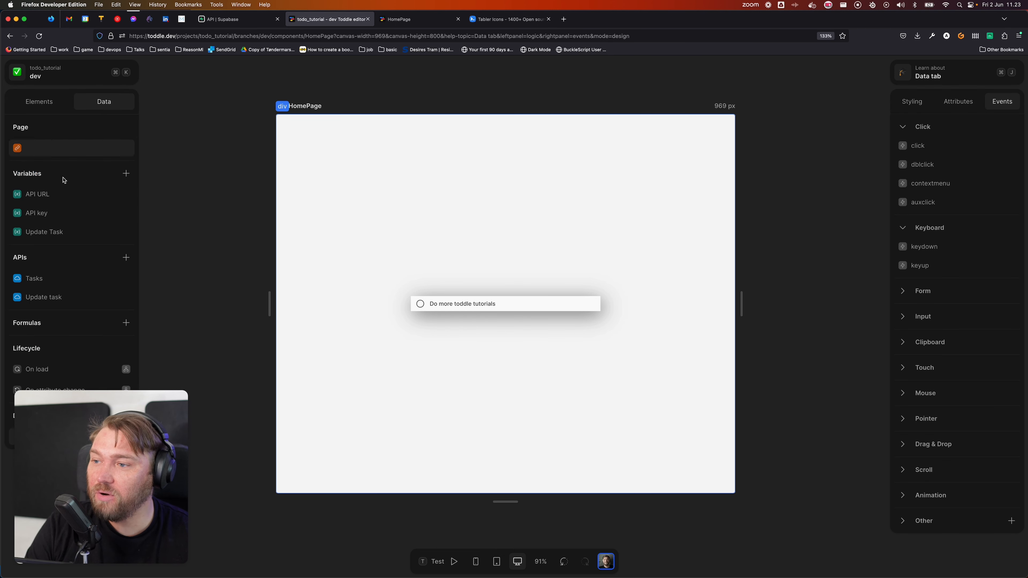
click(51, 234)
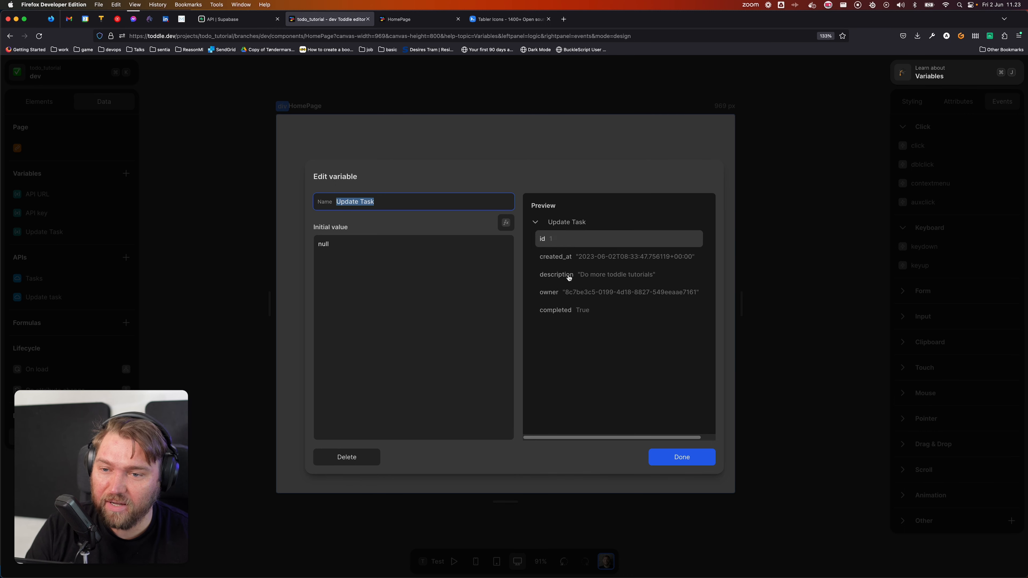
click(693, 457)
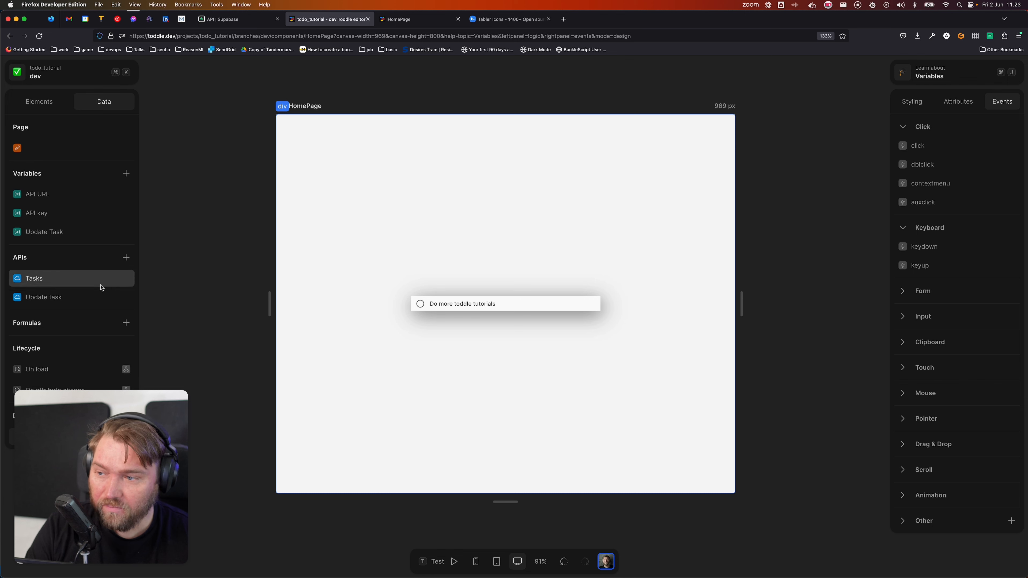
Step: Use the Update Task variable as the body formula of the Update task request
click(48, 298)
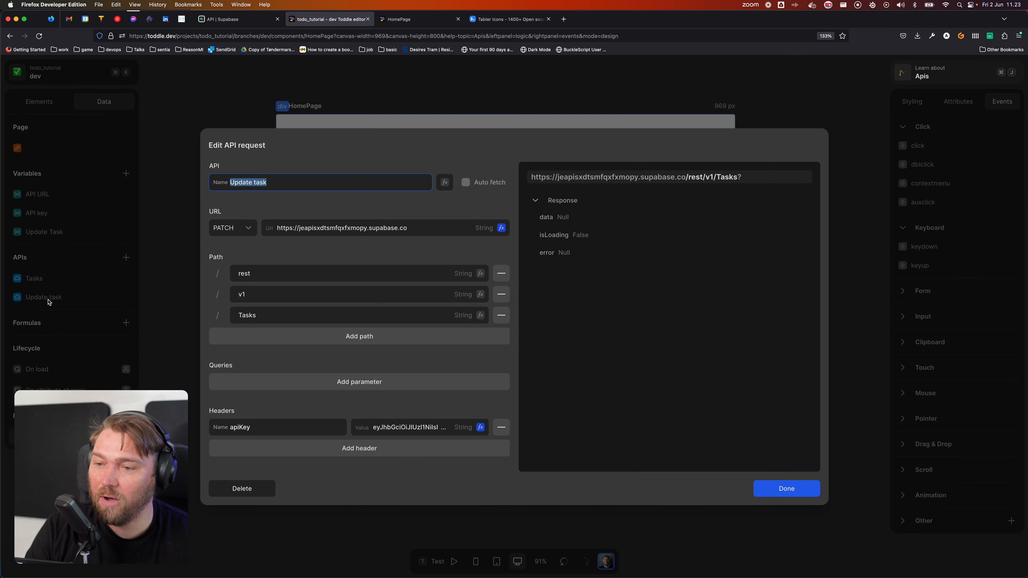
scroll(400, 310, down, 5)
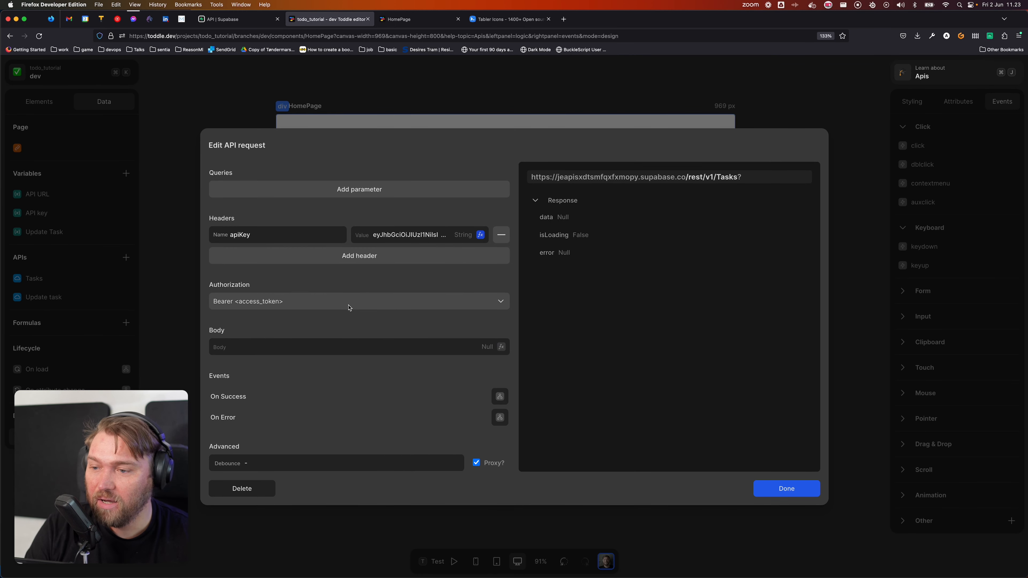
click(501, 346)
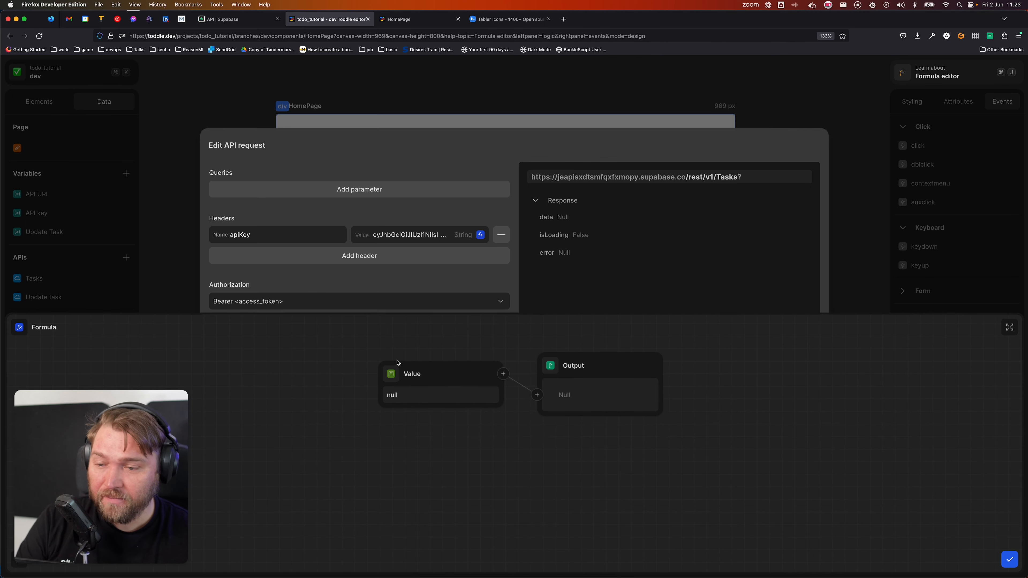
click(392, 371)
click(430, 447)
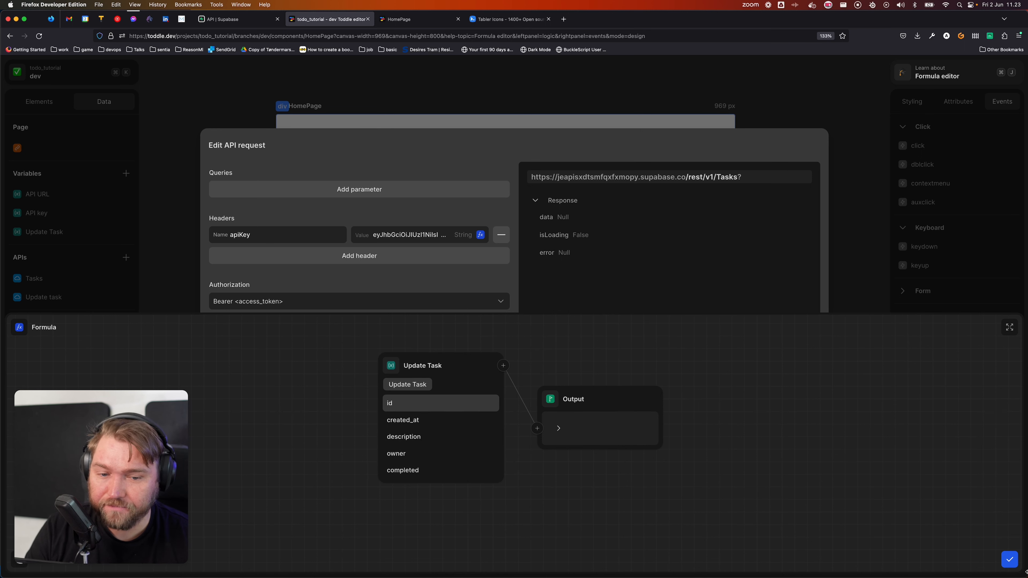
click(1009, 561)
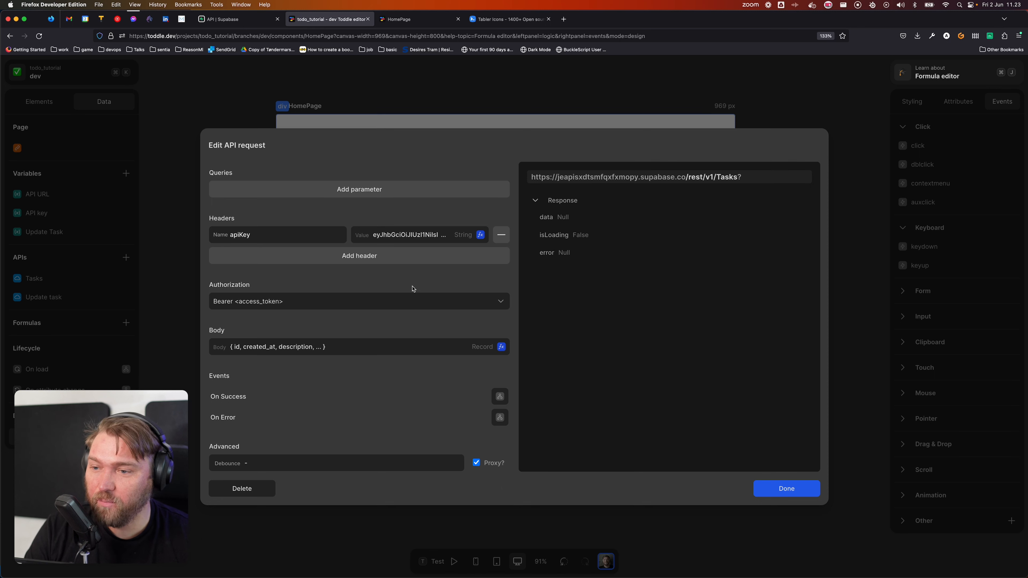
scroll(412, 289, up, 10)
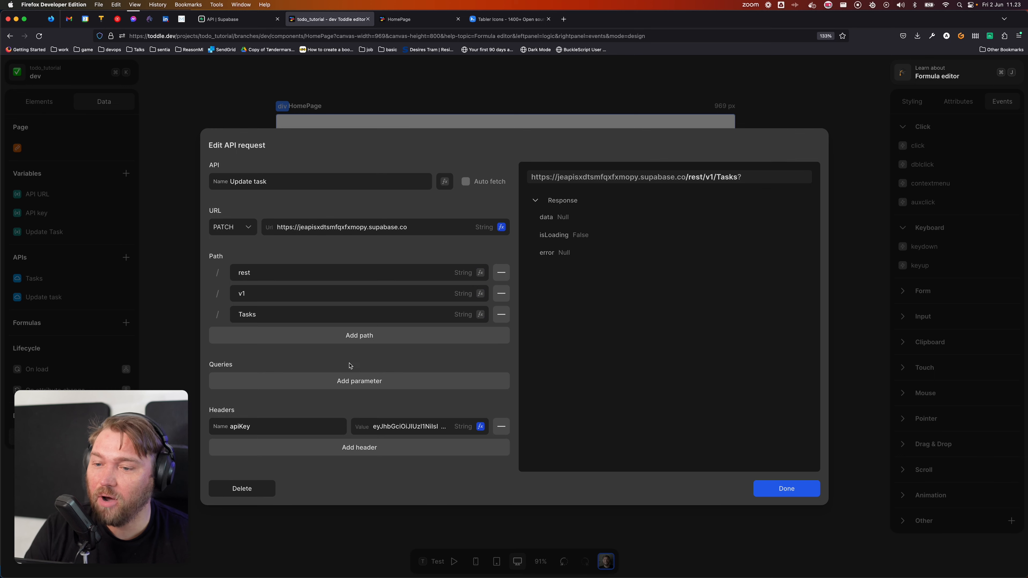
scroll(350, 365, down, 5)
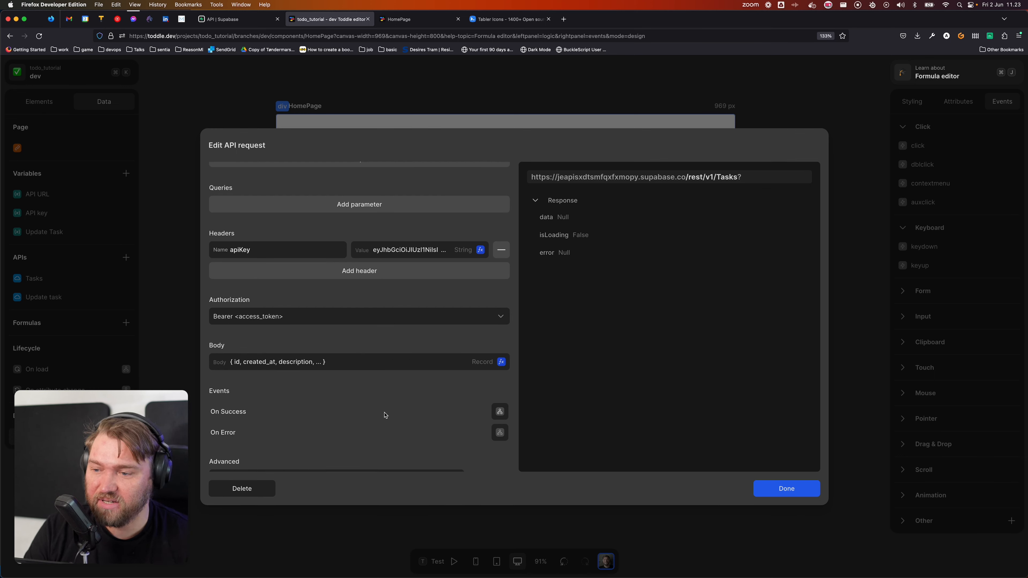
Step: Add a Call: Tasks action to the Update task request's On Success event
click(500, 412)
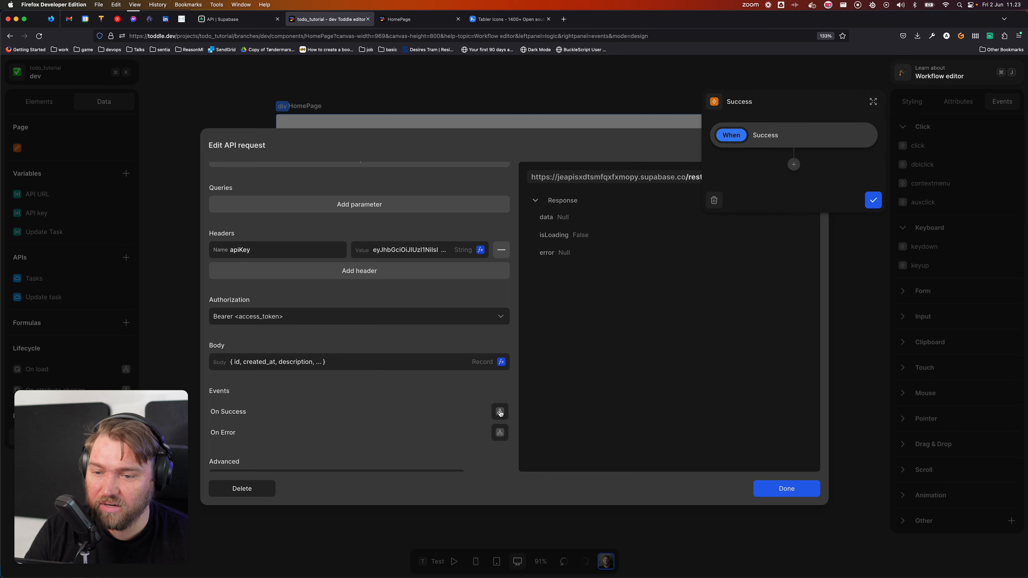
click(793, 164)
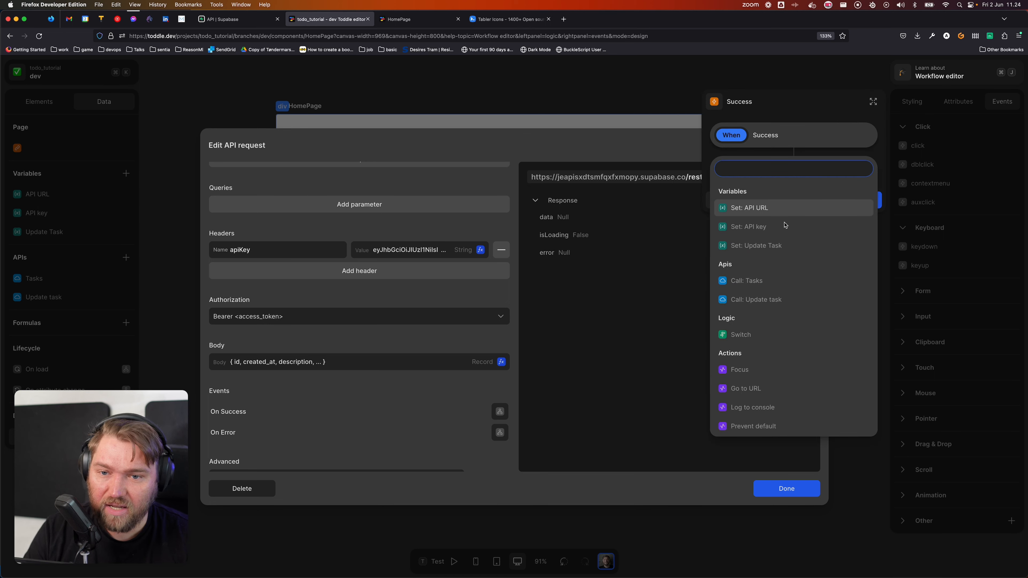
click(771, 285)
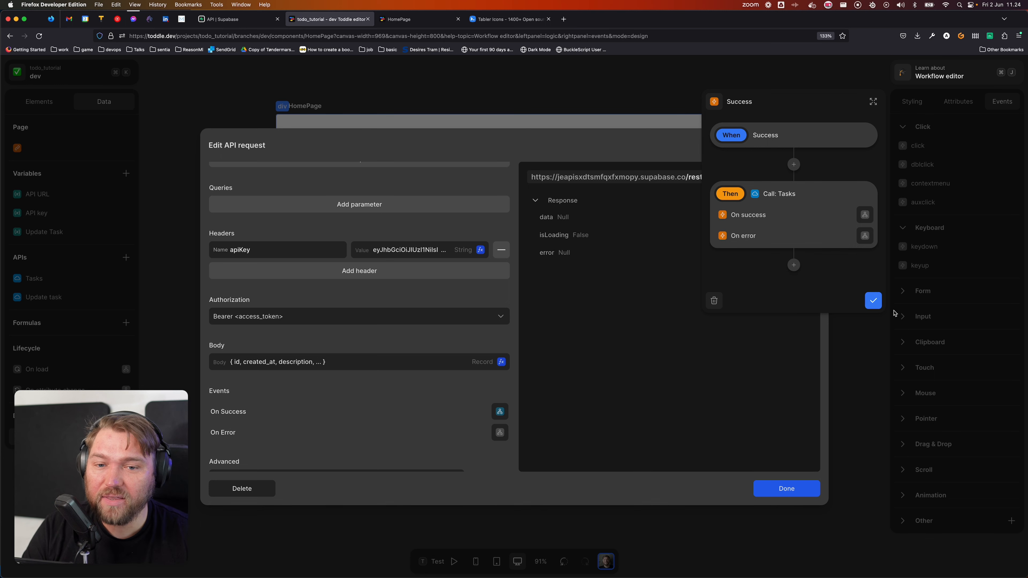
click(873, 300)
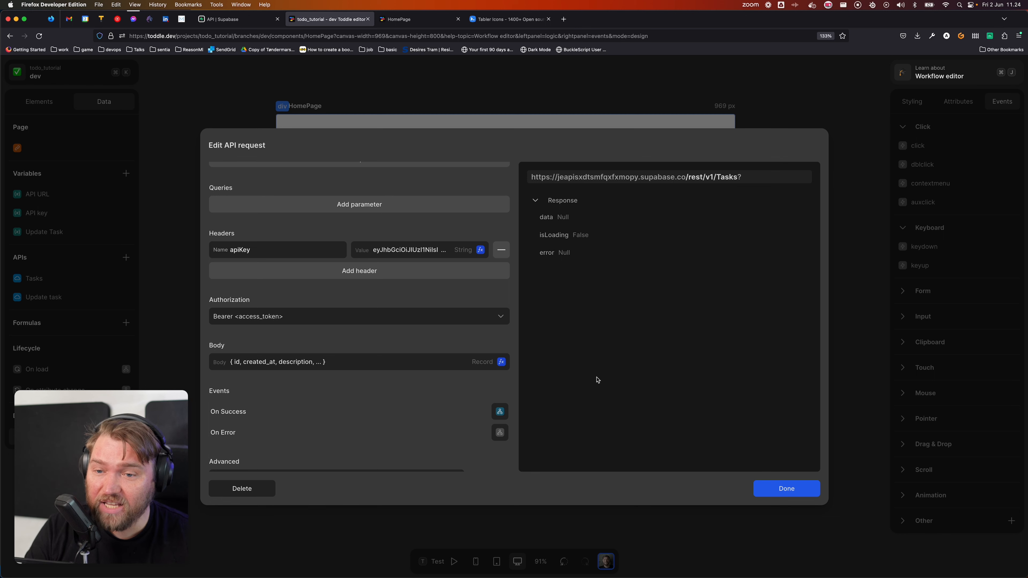
scroll(367, 290, up, 2)
scroll(368, 290, up, 3)
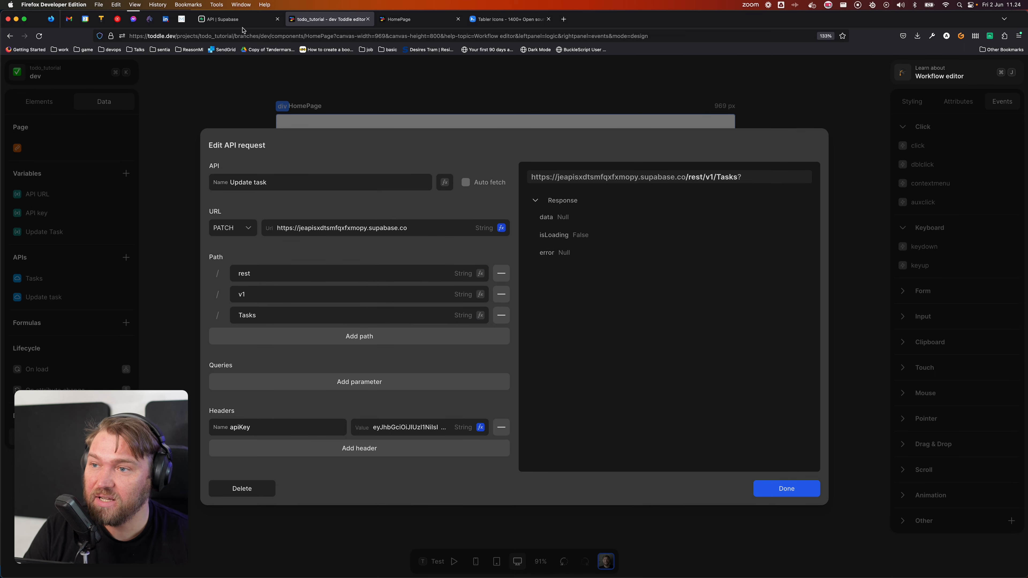
click(231, 19)
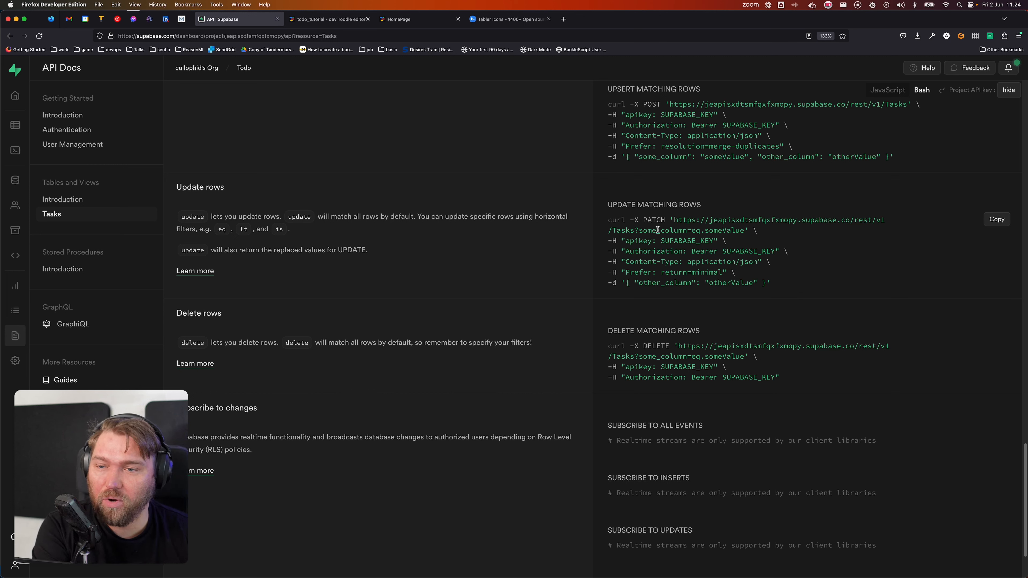
click(331, 24)
scroll(281, 330, down, 3)
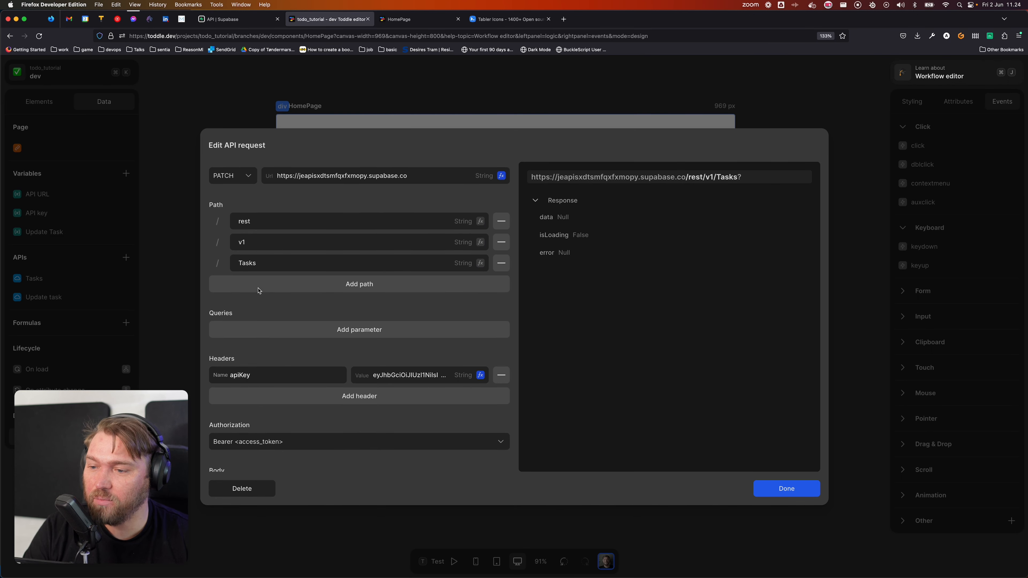
Step: Add a query parameter named id whose value is a Concatenate formula
click(346, 330)
click(293, 330)
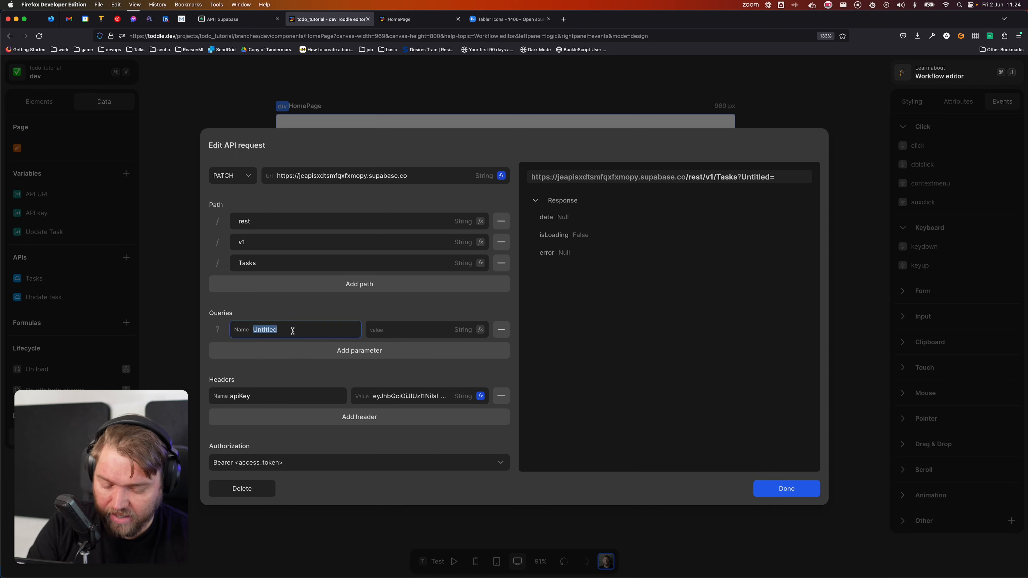
text(id)
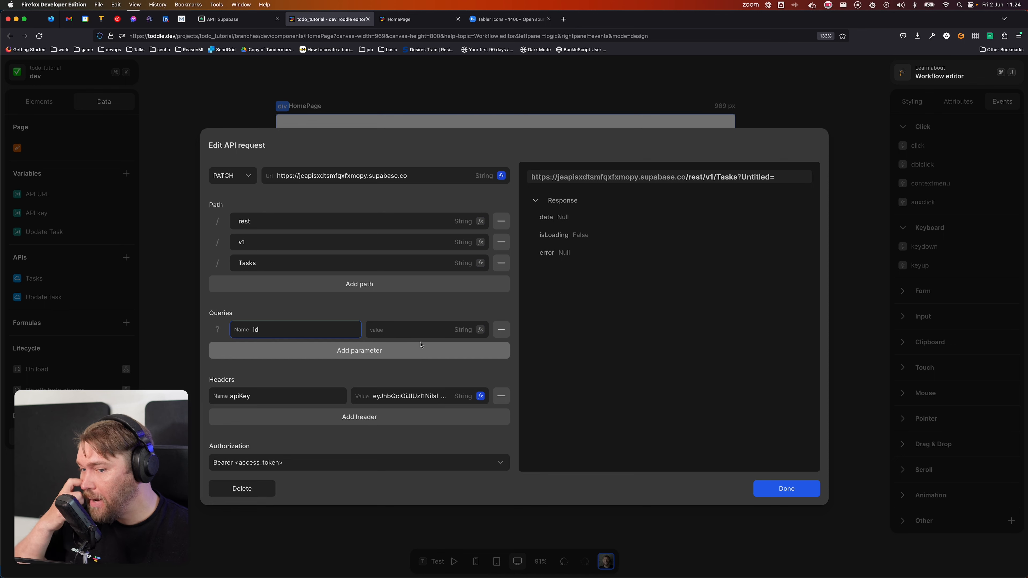
click(481, 329)
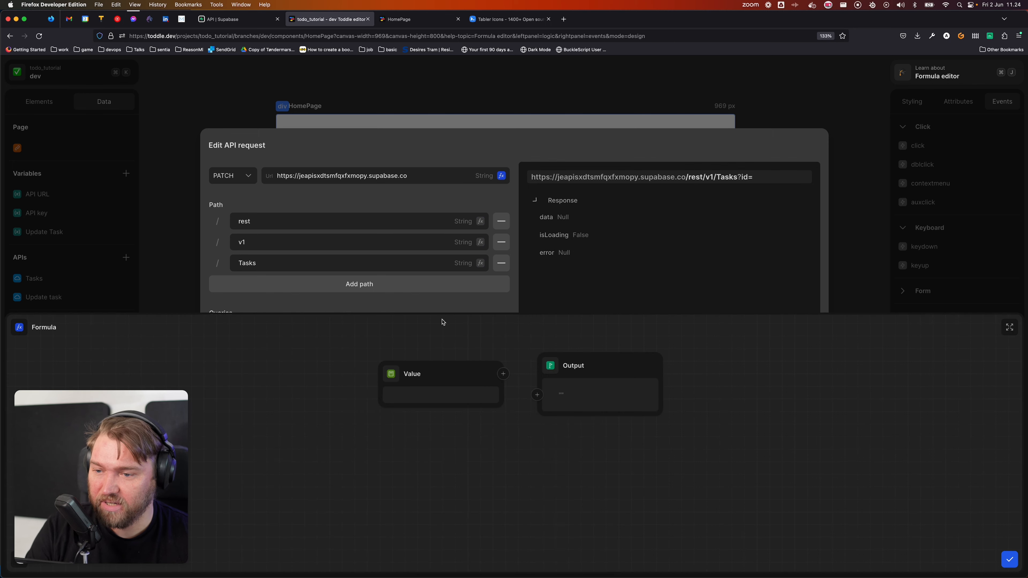
click(391, 380)
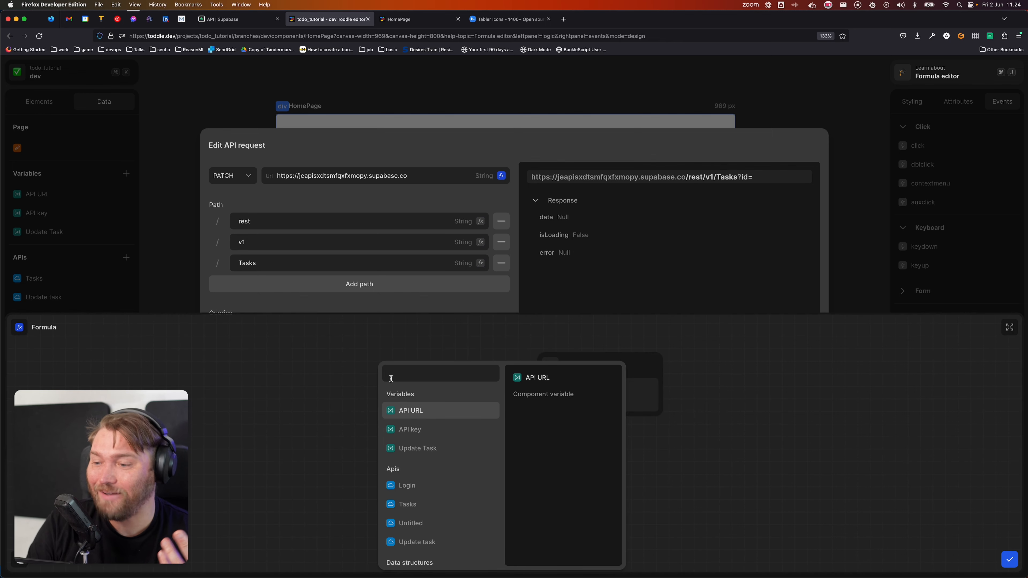
text(concat)
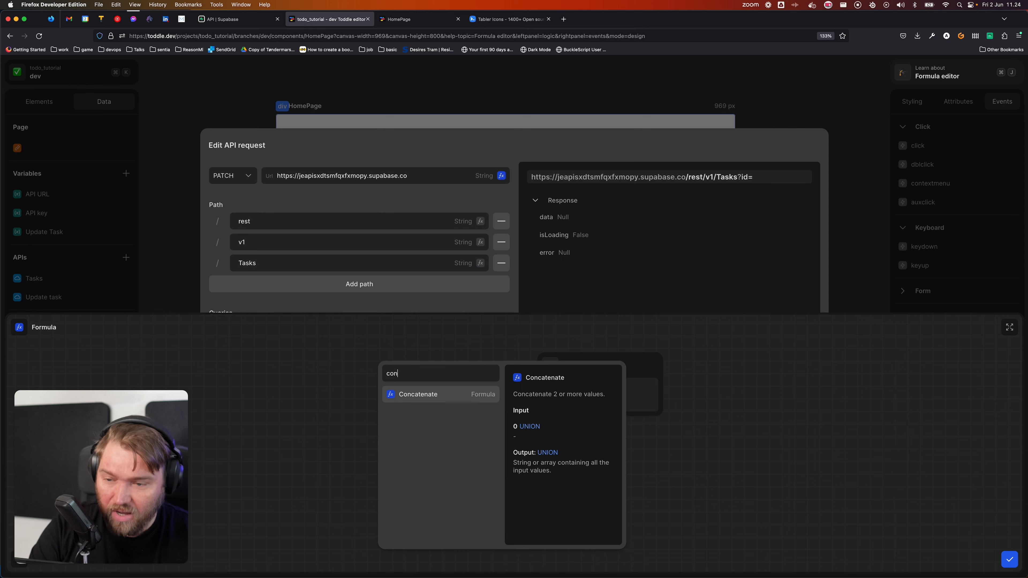
key(Return)
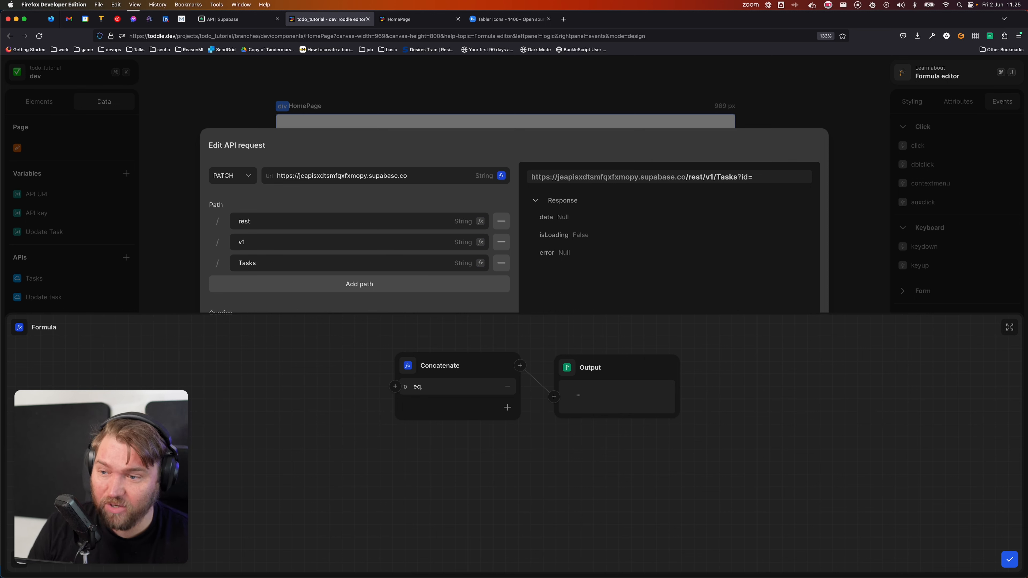
Step: Append Update Task.id after 'eq.' in the concatenation, then close the request
click(508, 407)
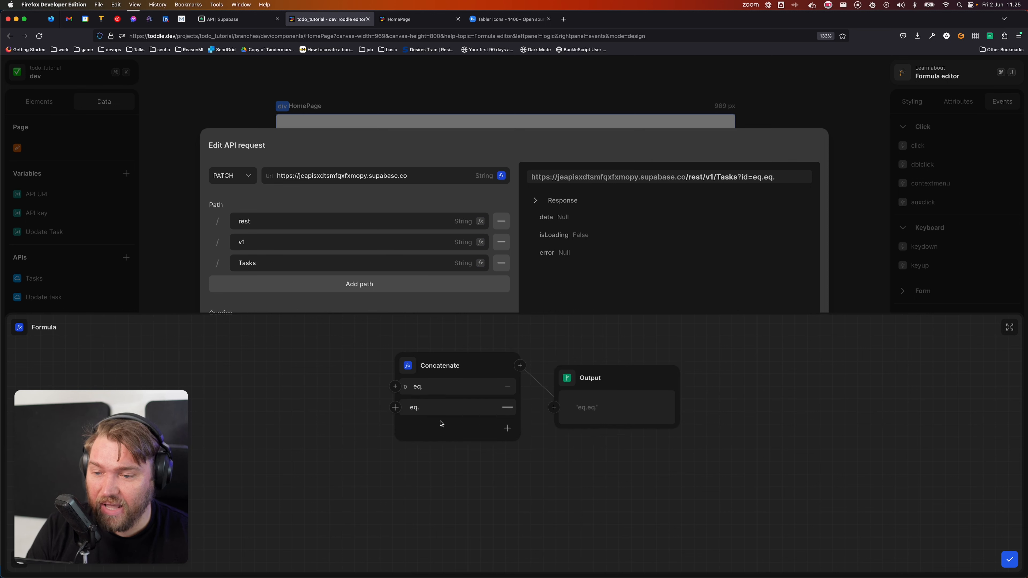
click(395, 407)
click(358, 481)
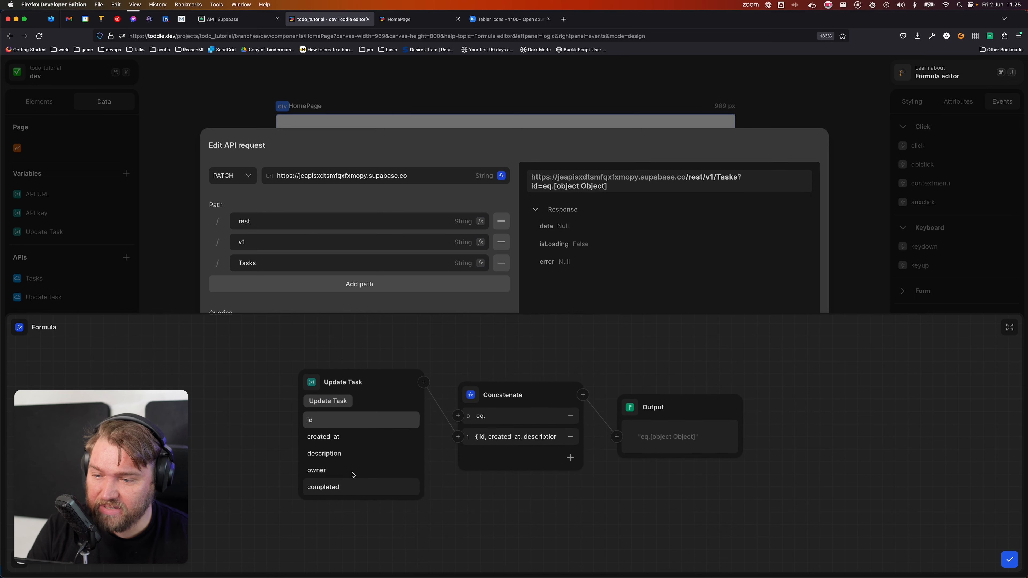
click(336, 424)
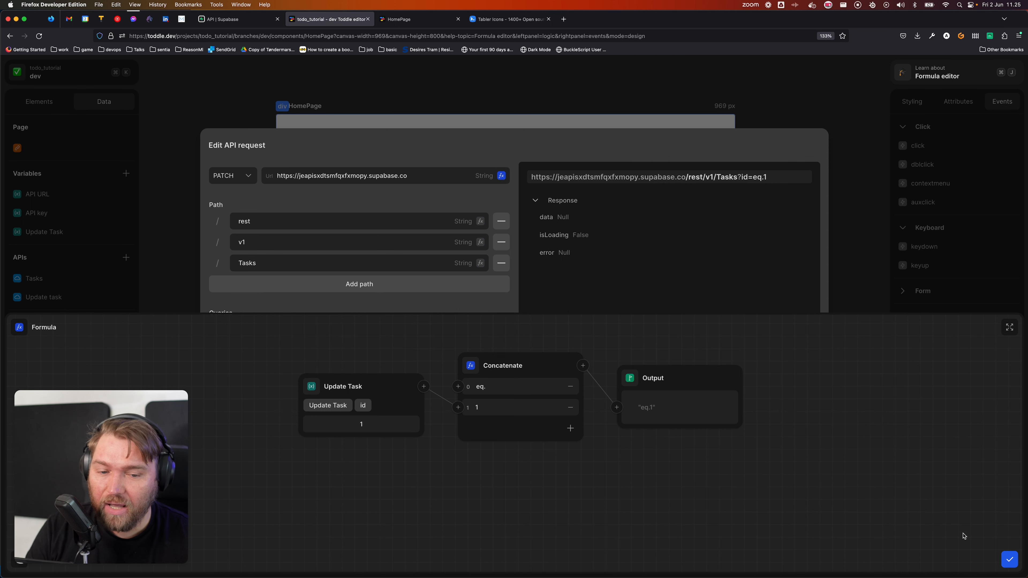
click(1009, 559)
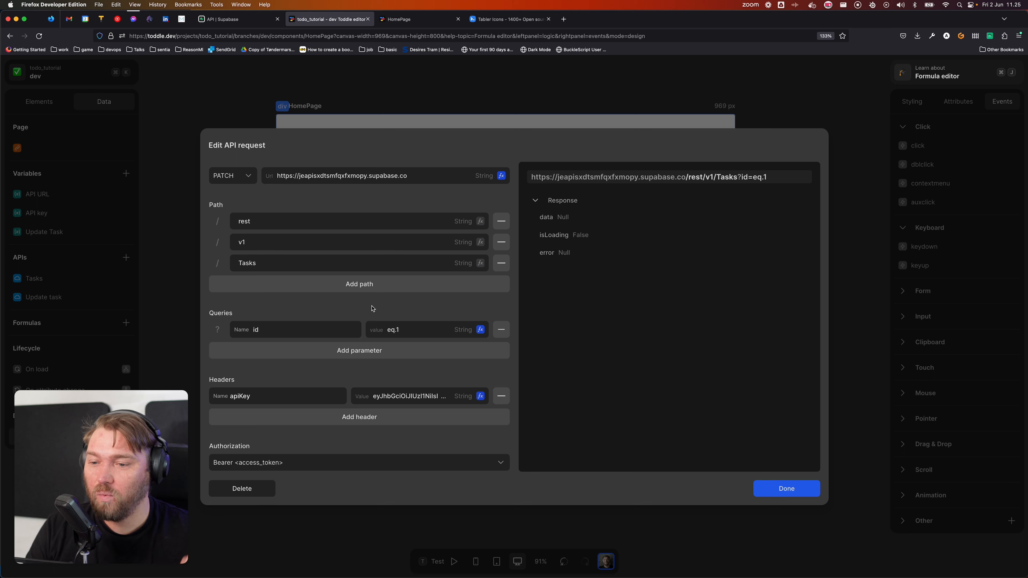
scroll(392, 370, down, 2)
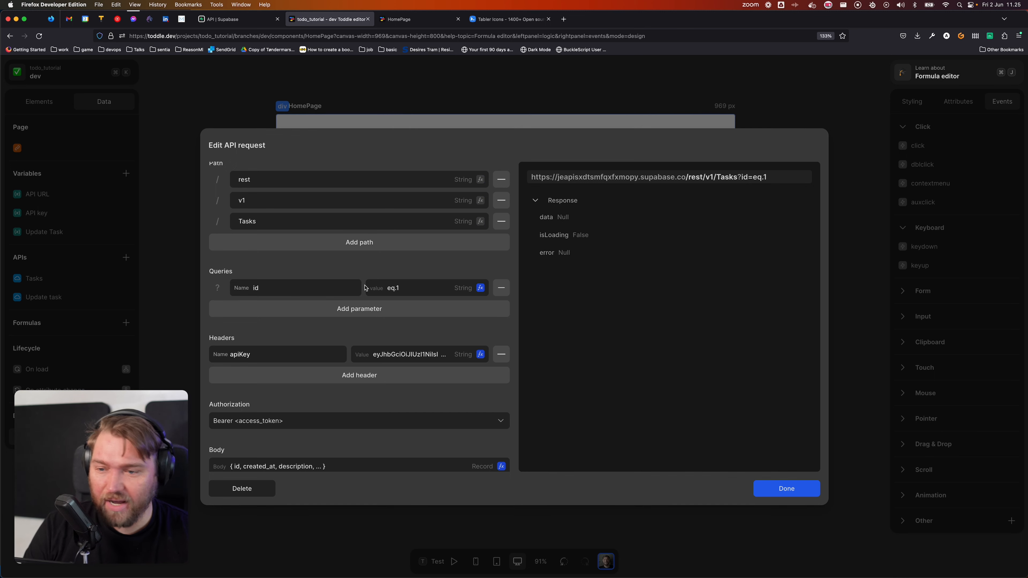
click(787, 488)
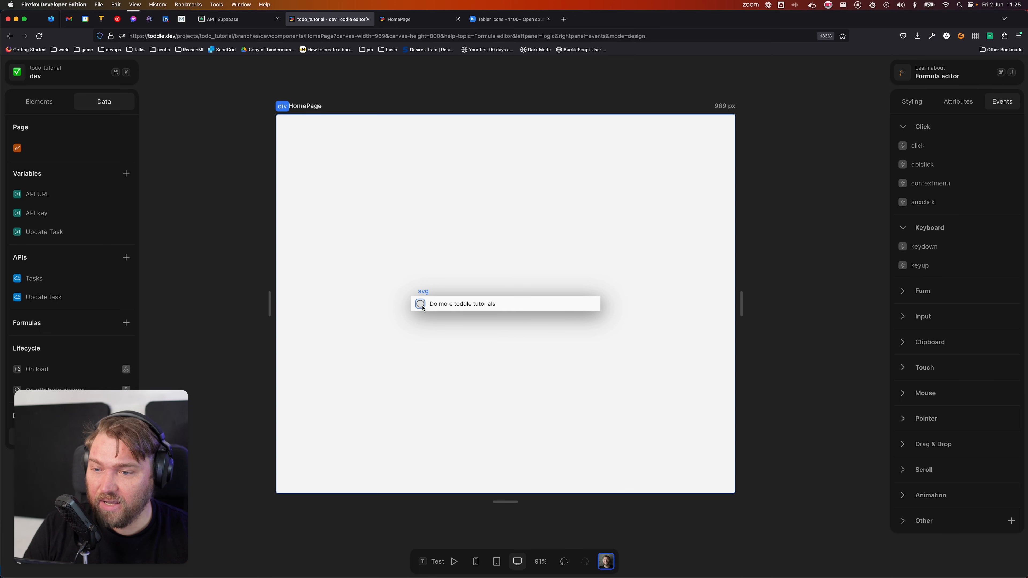
Step: In the todo button's click workflow, add Call: Update task after setting Update Task
click(45, 105)
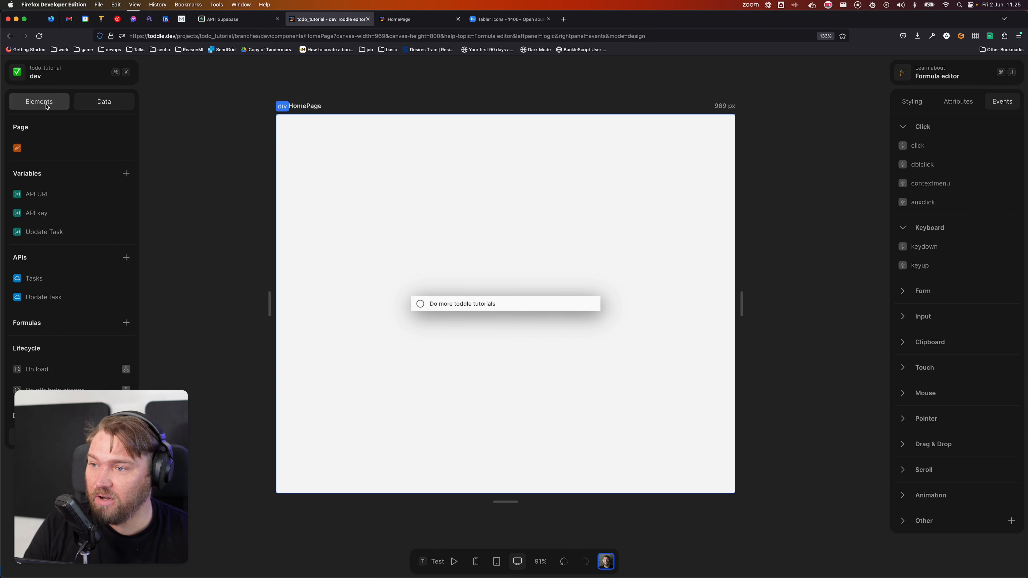
click(83, 202)
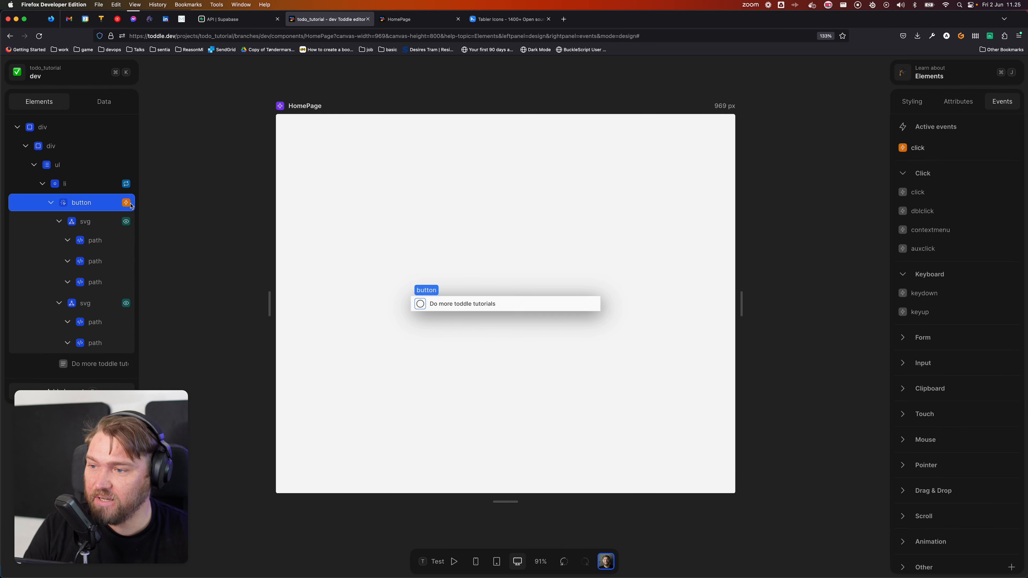
click(953, 157)
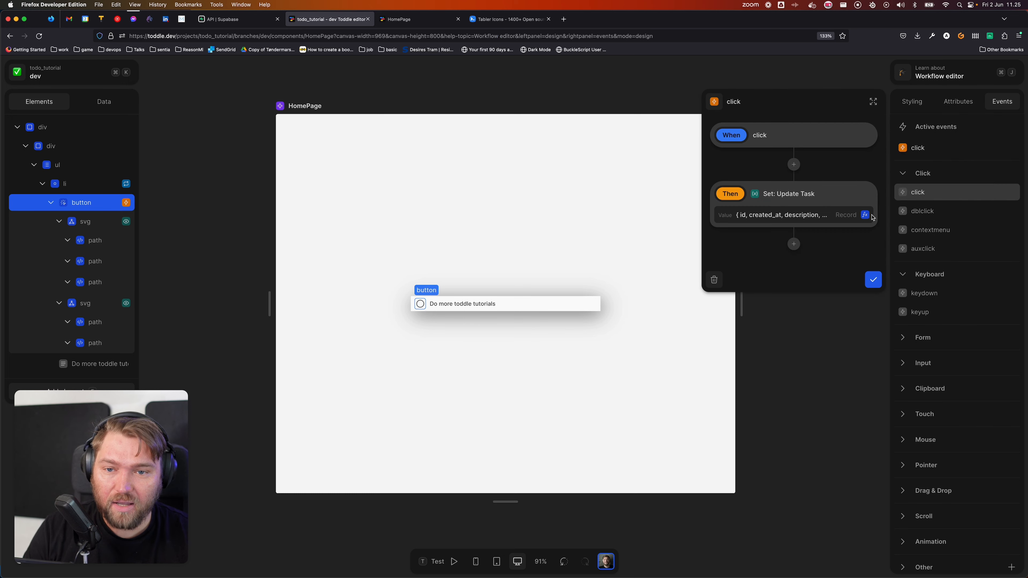
click(793, 244)
click(781, 380)
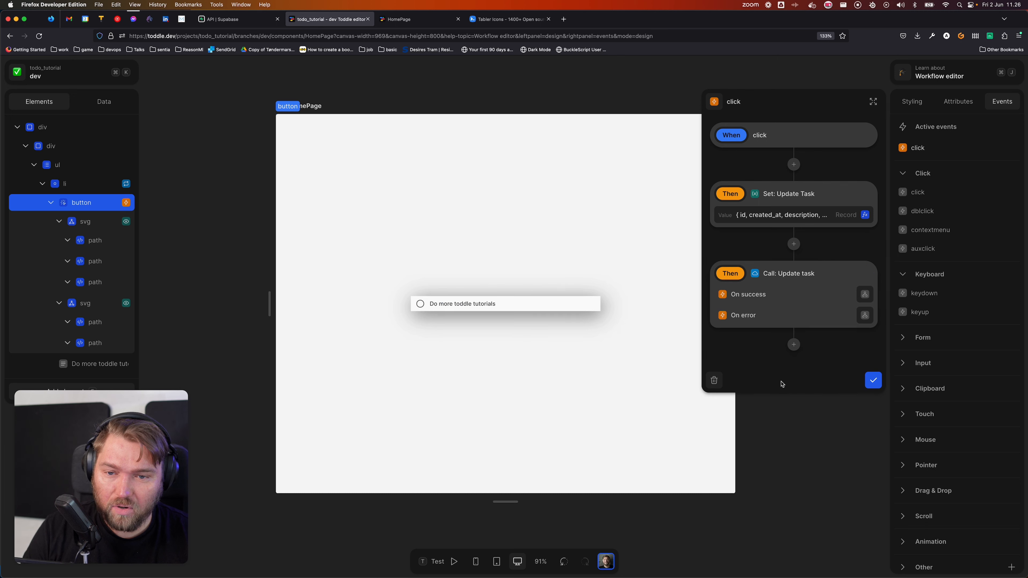
Step: Confirm the click workflow and launch test mode from the root element
click(872, 381)
click(504, 389)
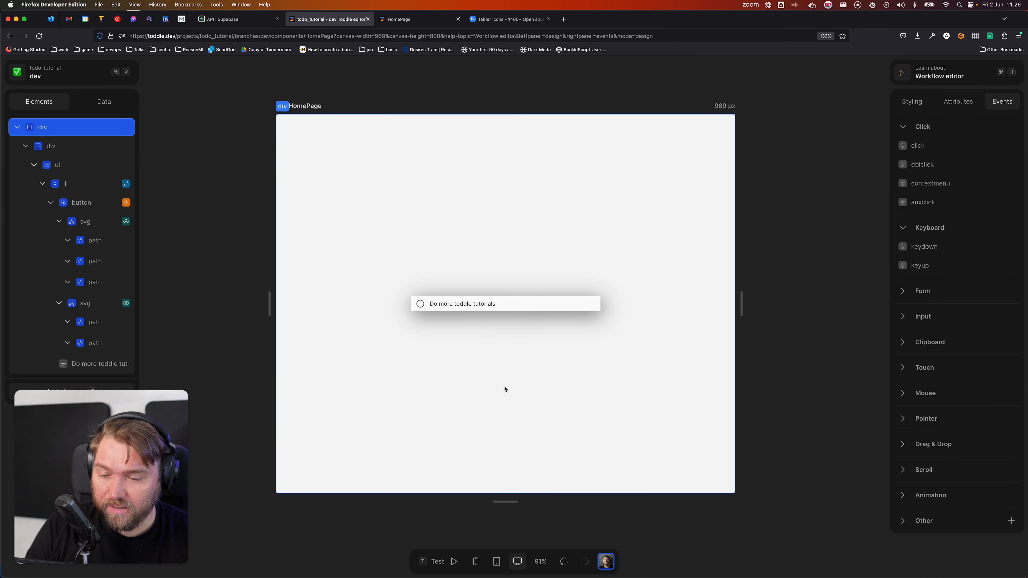
click(435, 562)
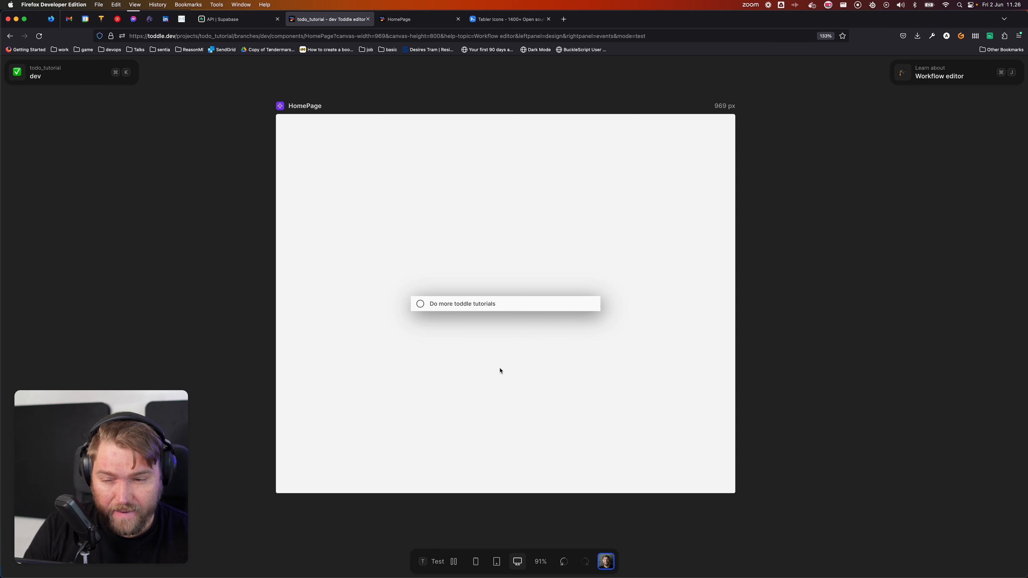
Step: Leave test mode and open the Update task API from the Data panel
key(t)
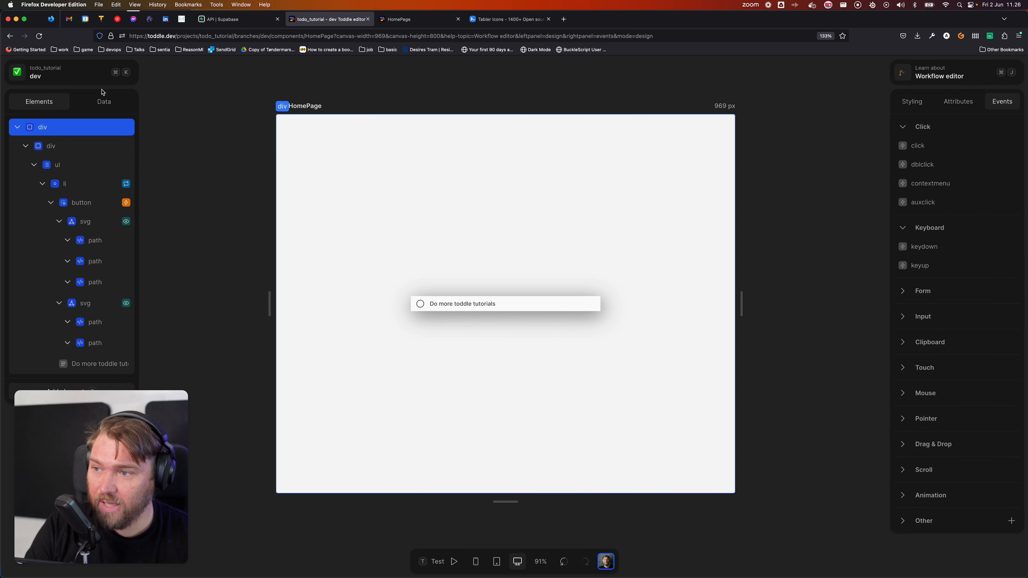
click(104, 102)
click(56, 305)
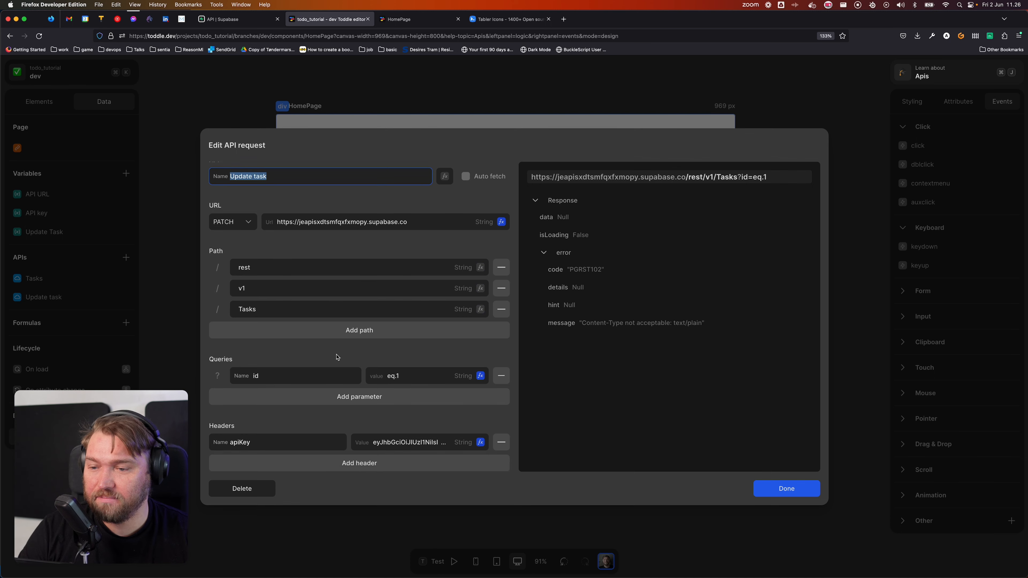
scroll(336, 356, down, 5)
scroll(287, 303, down, 1)
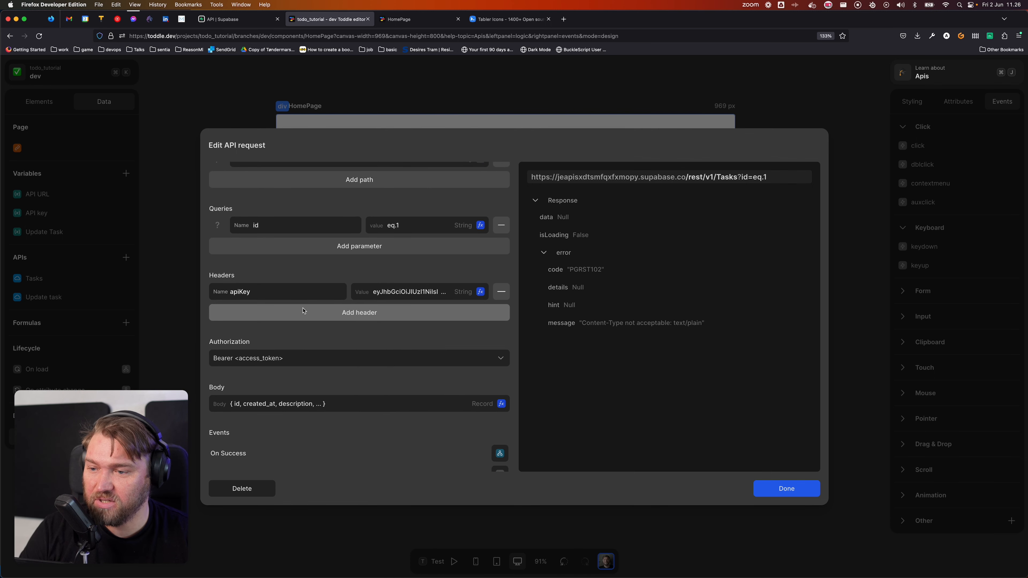
Step: Add a content-type: application/json header and save the request
click(303, 312)
click(303, 312)
text(content)
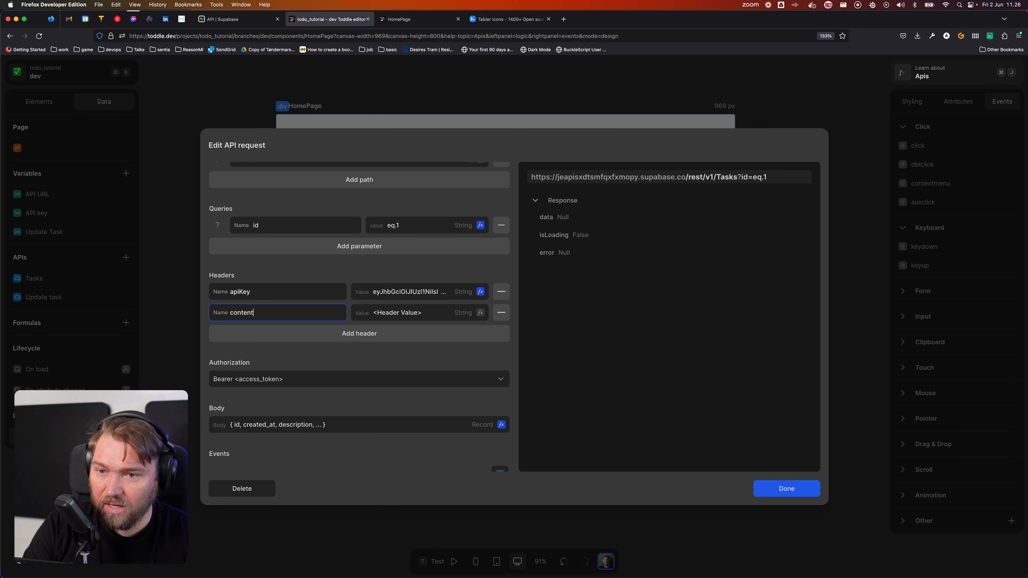
text(-ty)
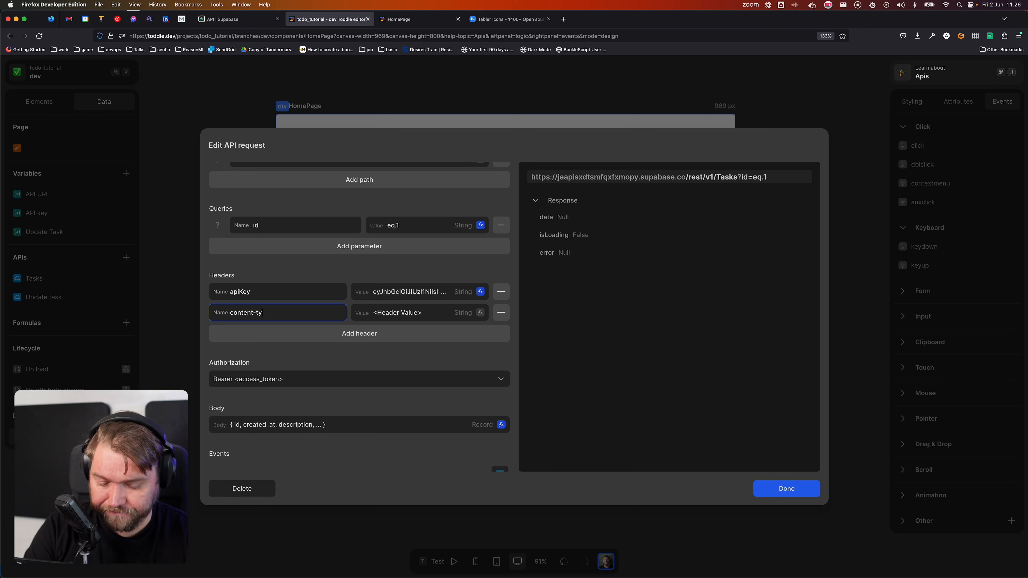
text(pe)
key(Tab)
text(appli)
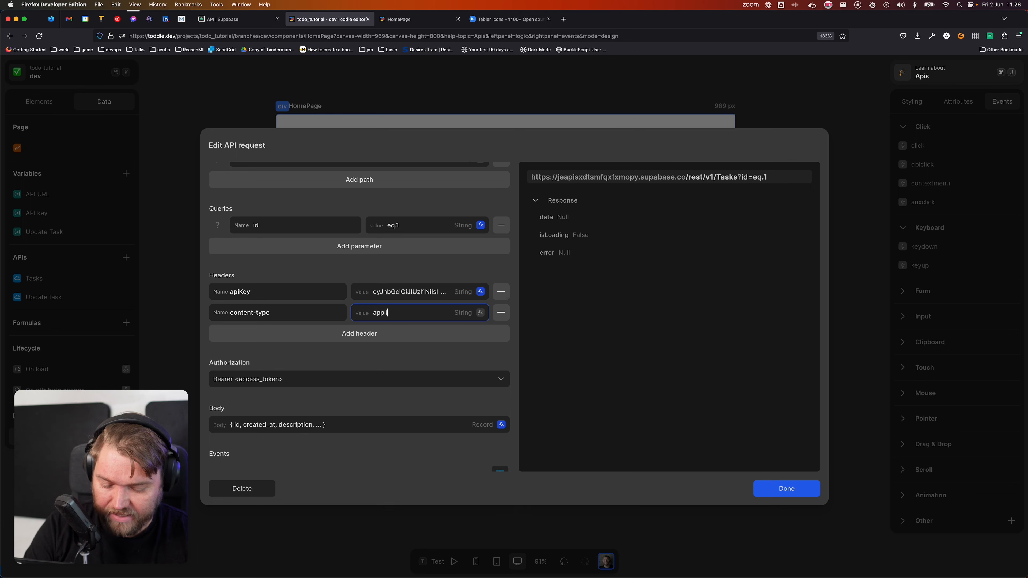
text(cation/json)
key(Tab)
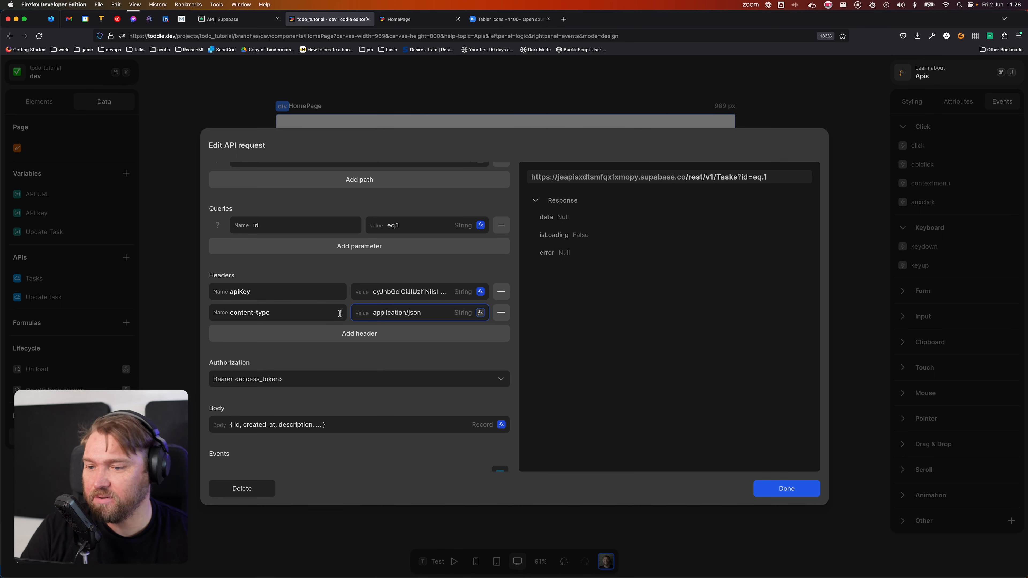
scroll(299, 306, up, 5)
scroll(269, 277, down, 6)
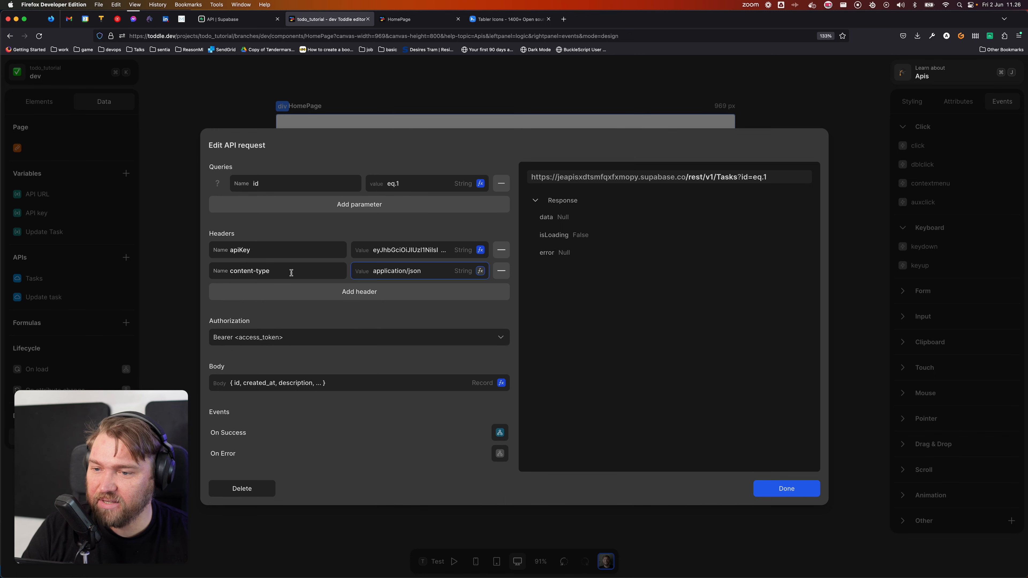
click(794, 489)
Step: Check off 'Do more toddle tutorials' in test mode, then rerun the test and exit
key(t)
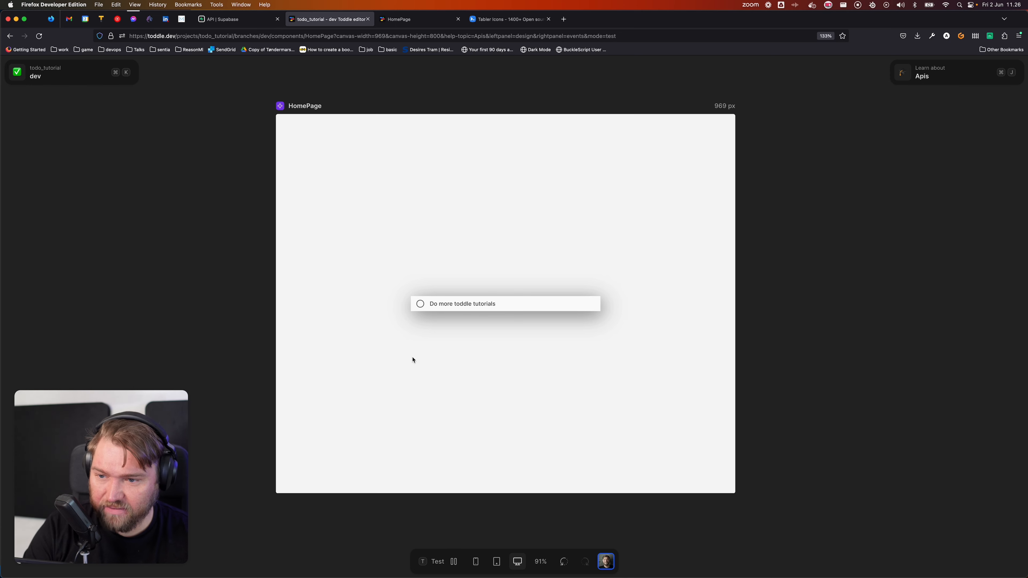
click(420, 304)
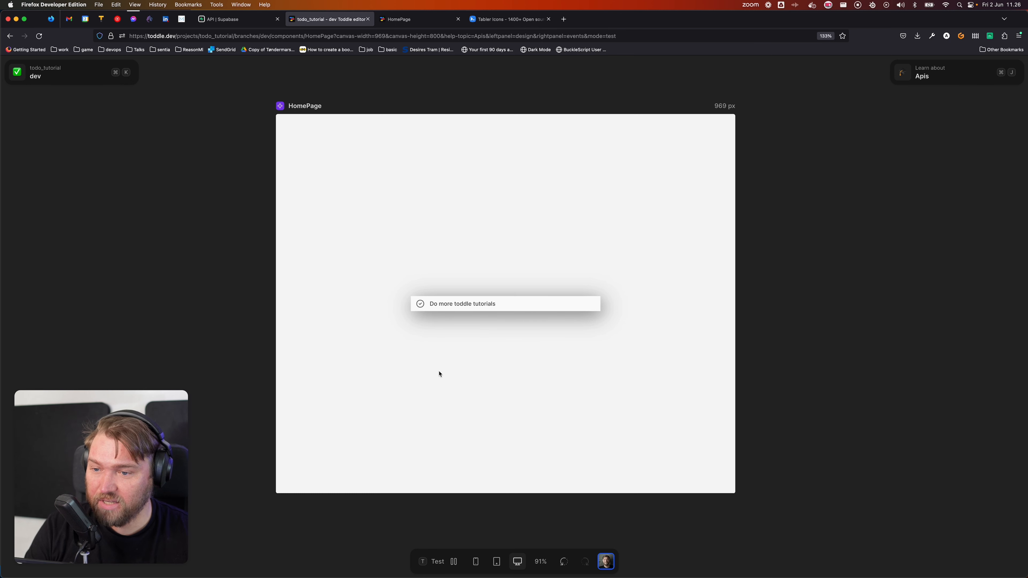
key(t)
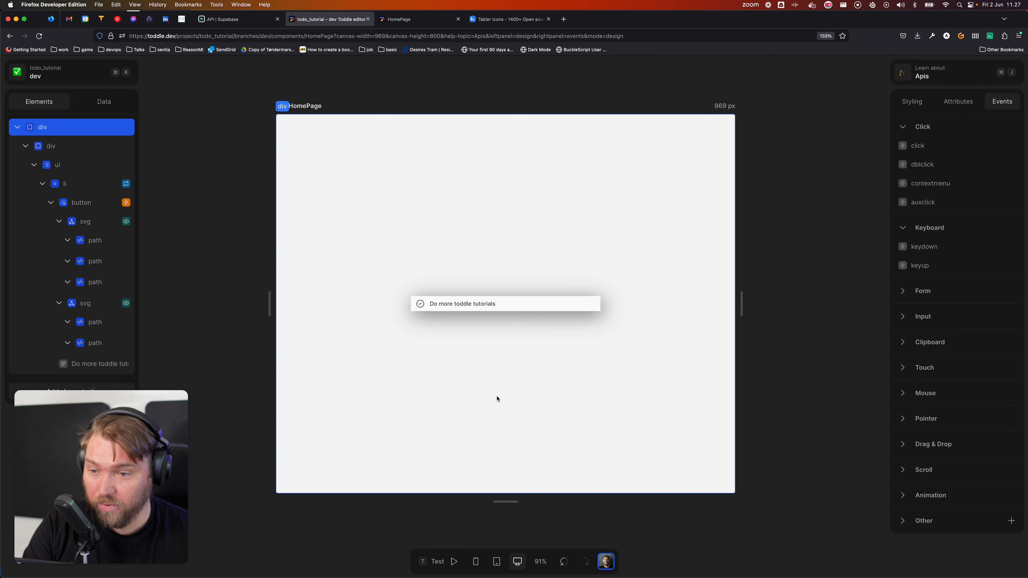
click(443, 564)
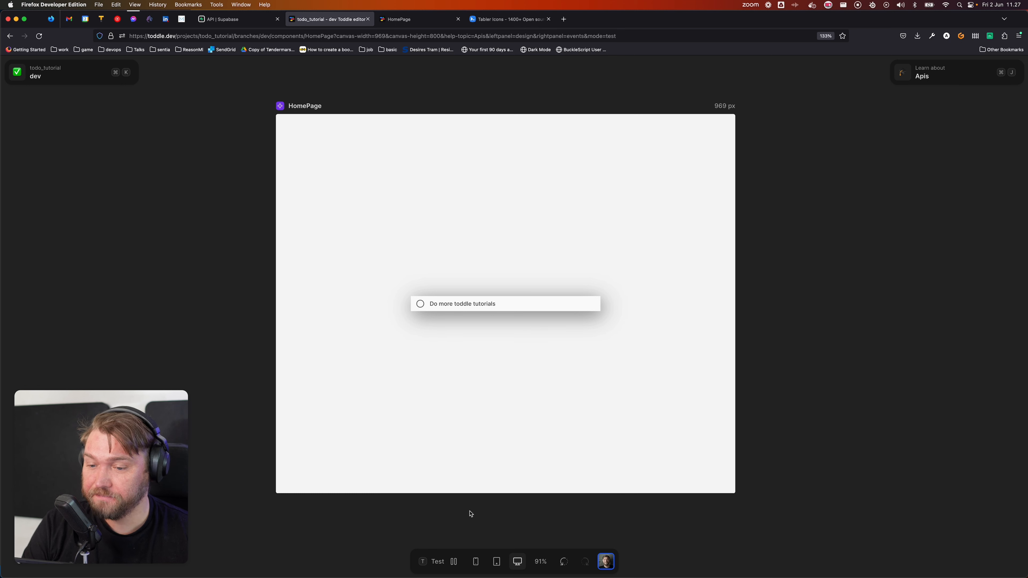
click(437, 560)
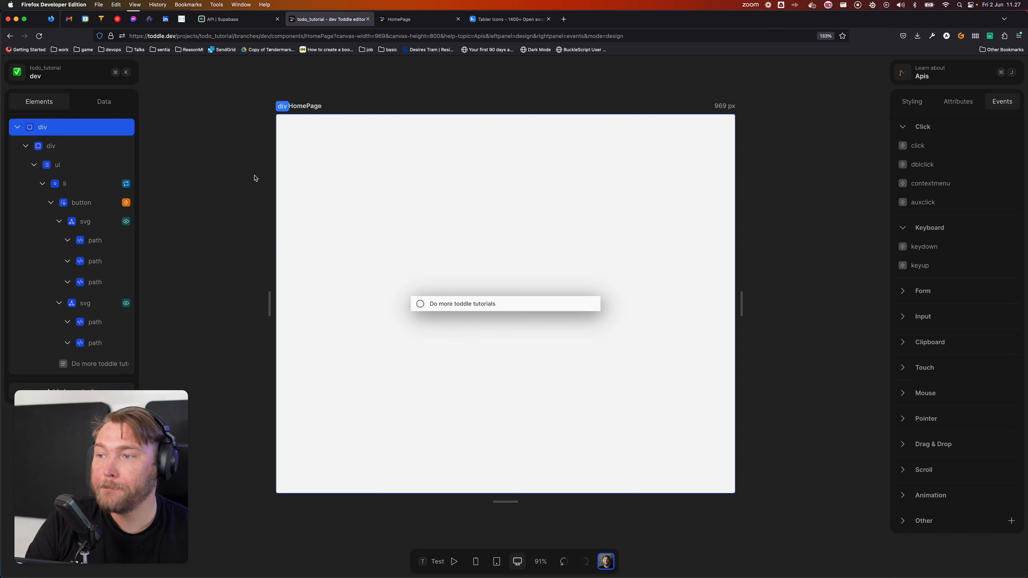
Step: Insert a Form element into the inner container and move it above the todo list
click(65, 146)
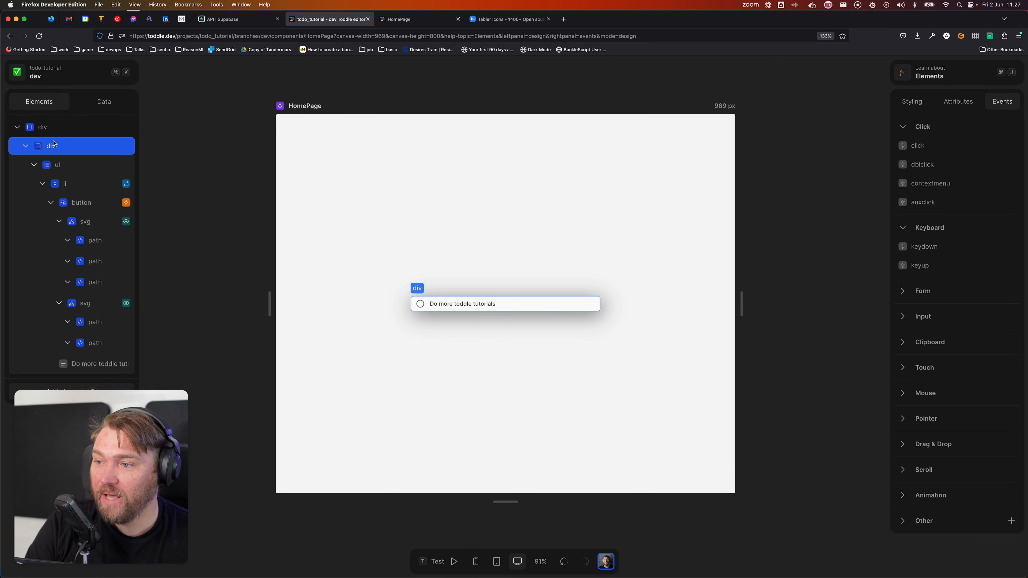
click(29, 166)
click(81, 150)
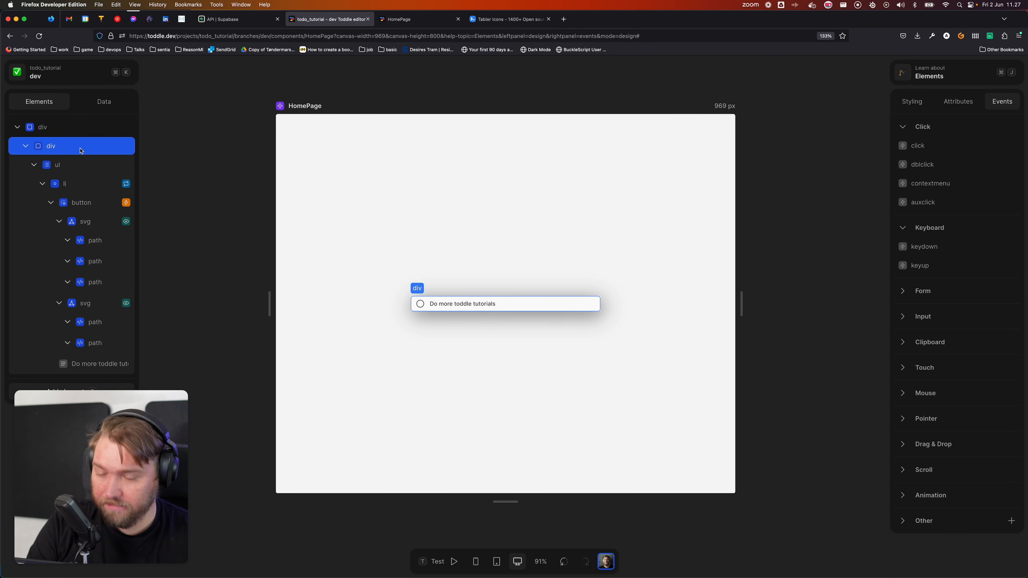
text(efor)
text(m)
key(Return)
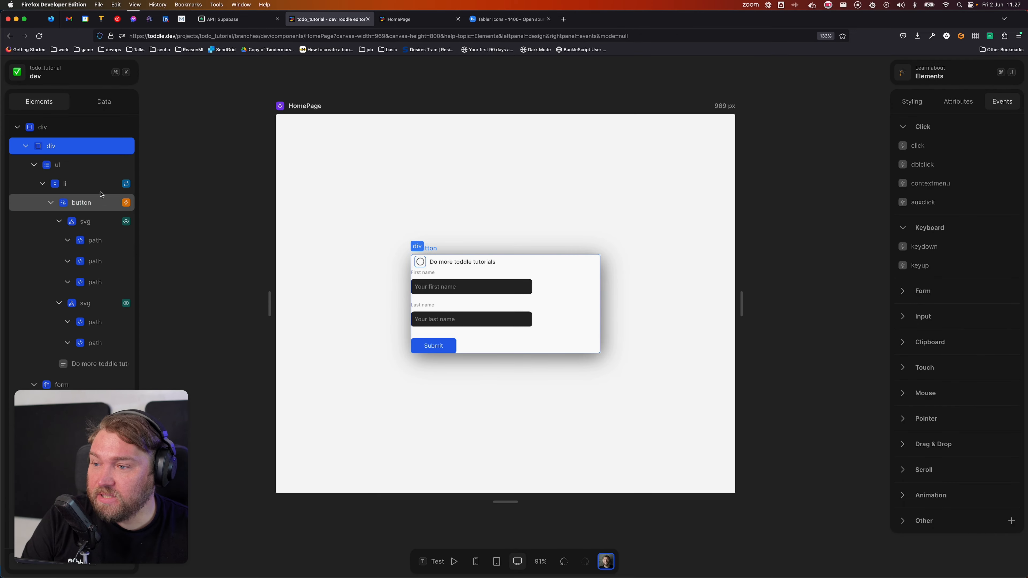
drag(75, 191, 65, 153)
Step: Delete the form's two labels, second input and Submit button, leaving one text input
click(94, 183)
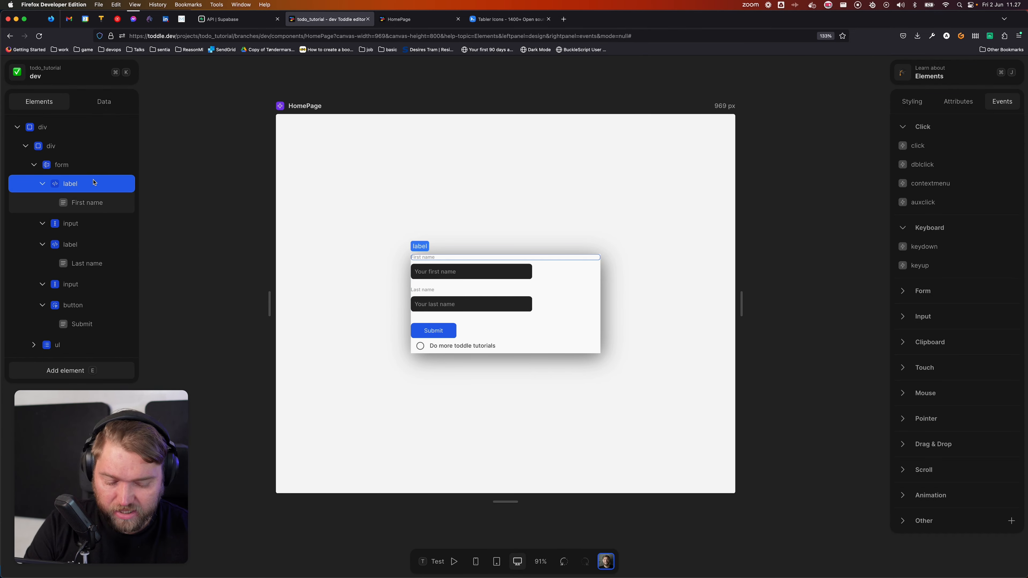
key(BackSpace)
click(94, 205)
key(BackSpace)
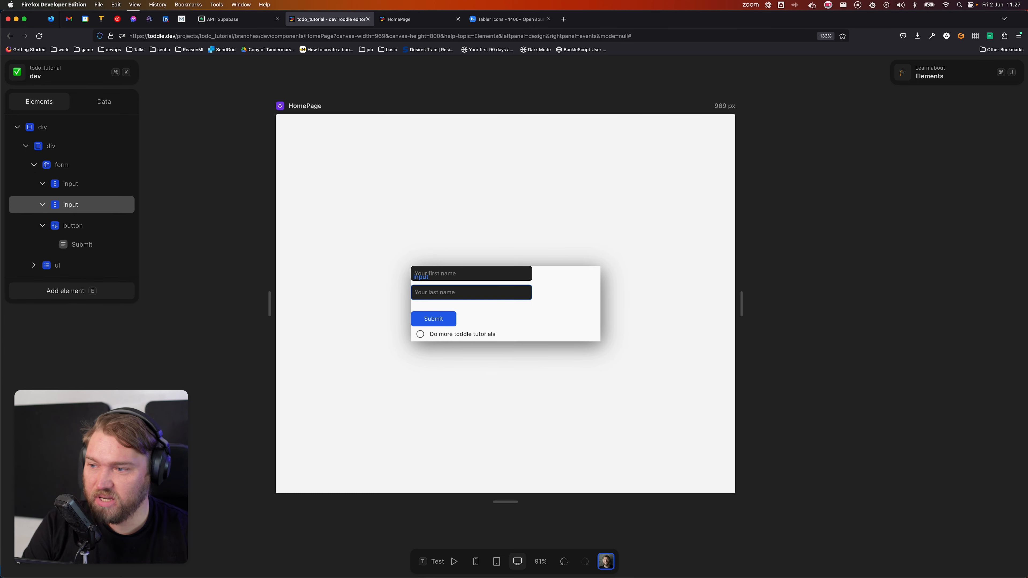
click(94, 205)
key(BackSpace)
click(96, 204)
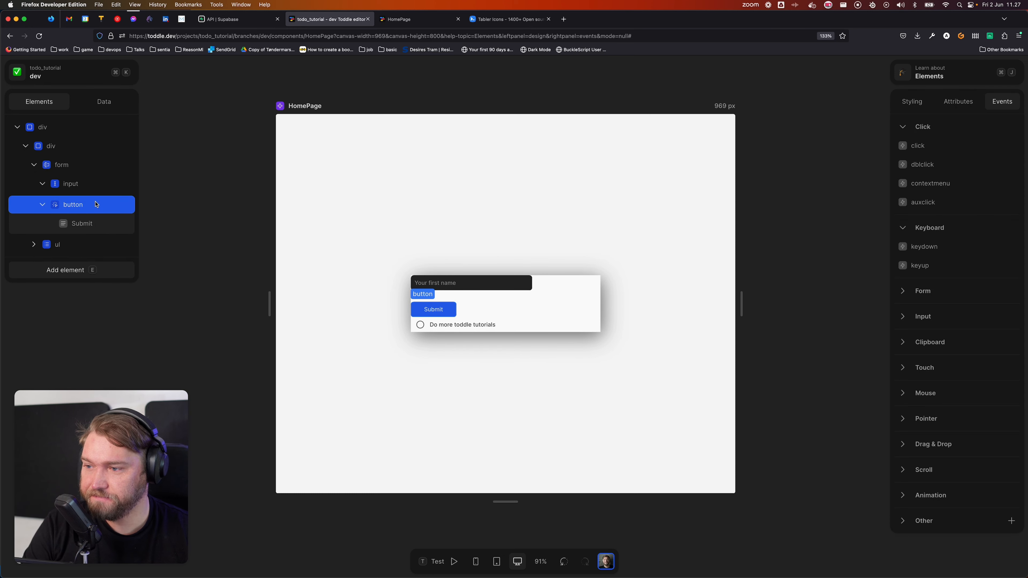
key(BackSpace)
click(92, 190)
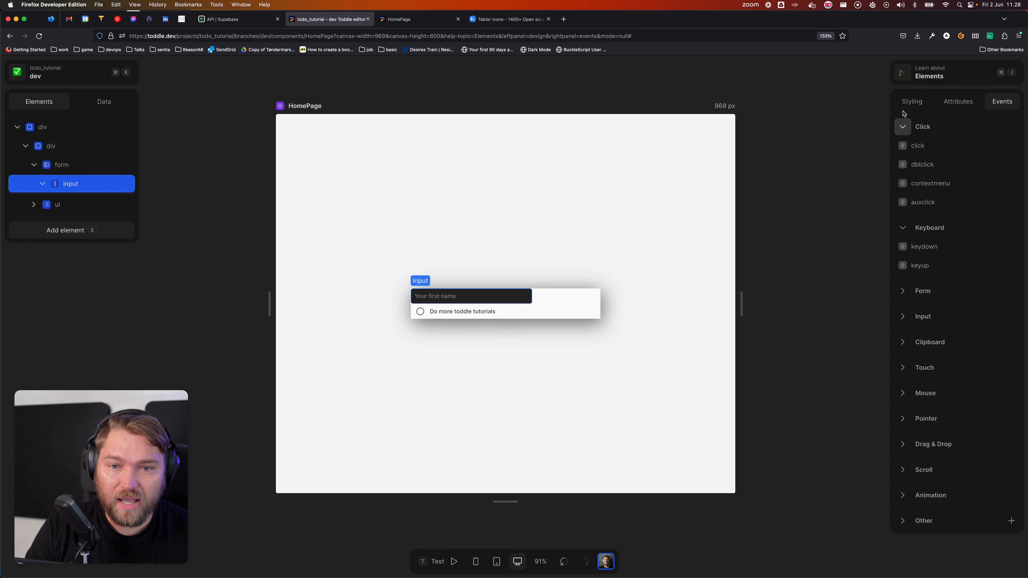
Step: Make the task input 100% wide
click(911, 102)
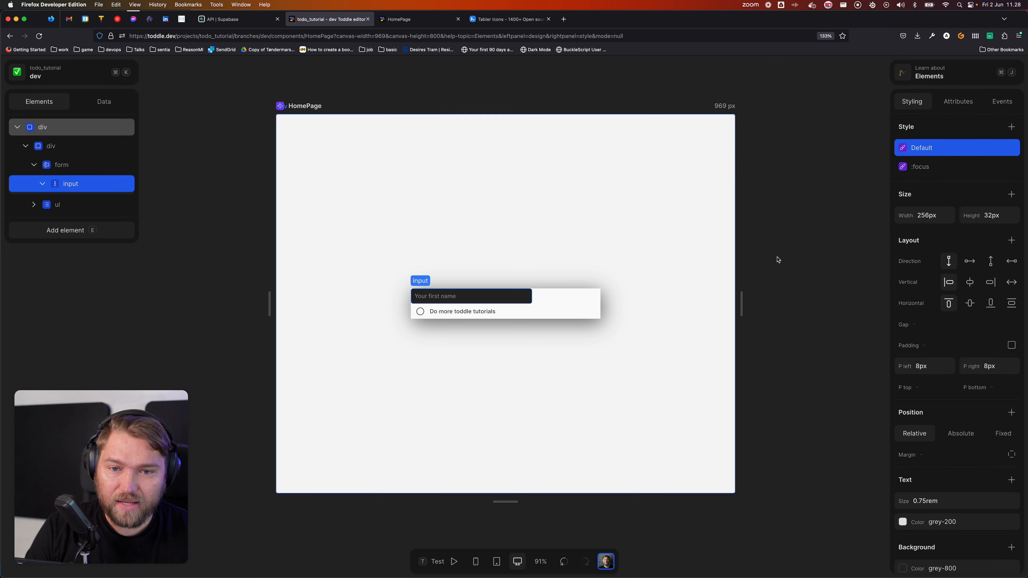
click(943, 217)
text(100)
key(Return)
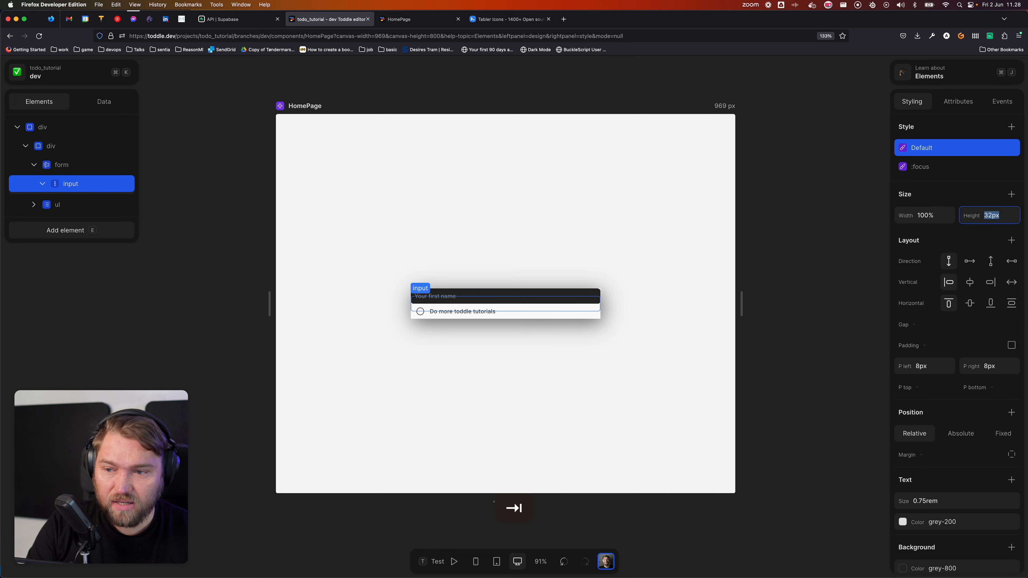
Step: Give the input a grey-100 background and remove its 6px corner radius
scroll(923, 454, down, 4)
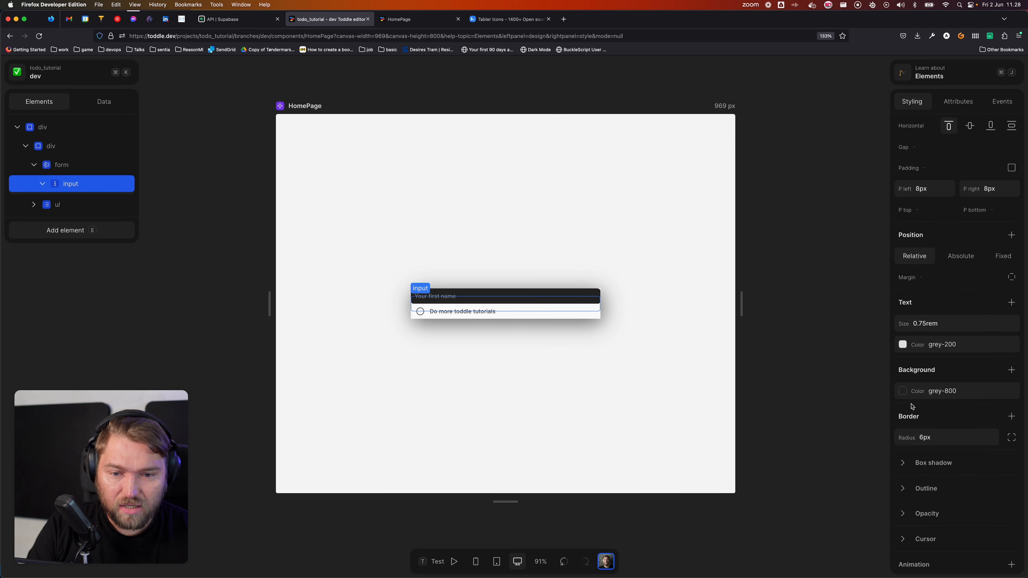
click(904, 390)
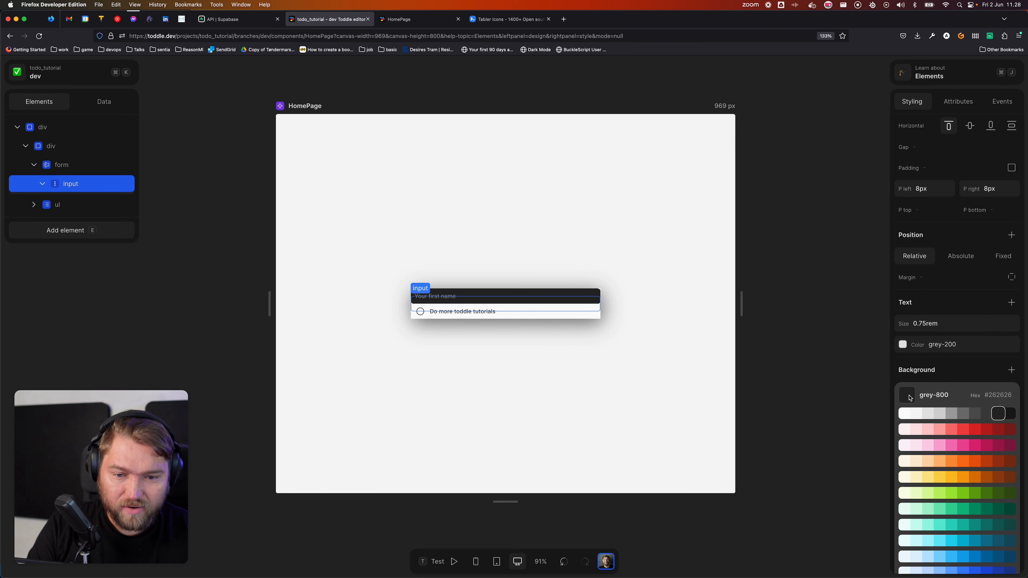
click(926, 417)
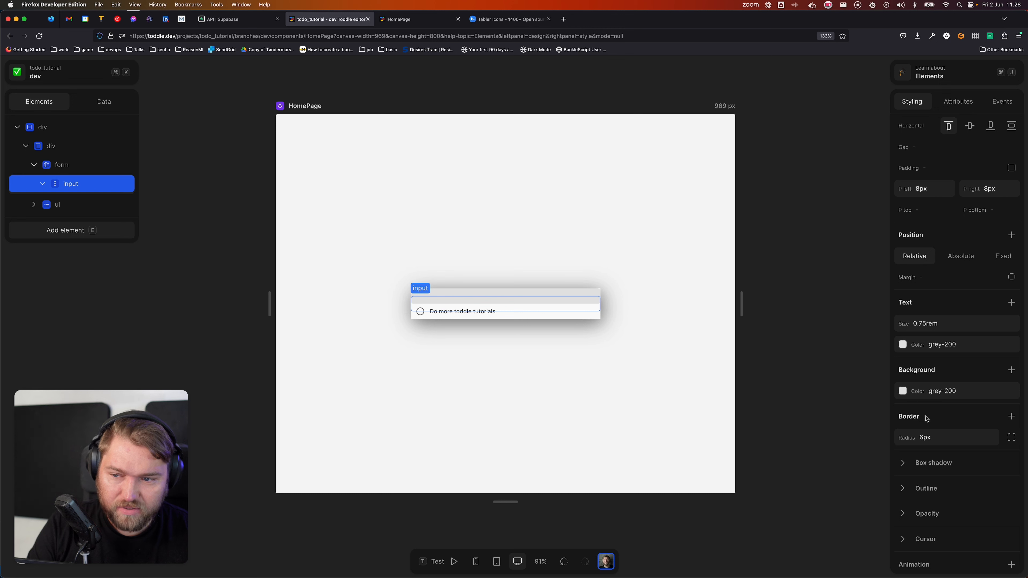
click(914, 392)
click(917, 415)
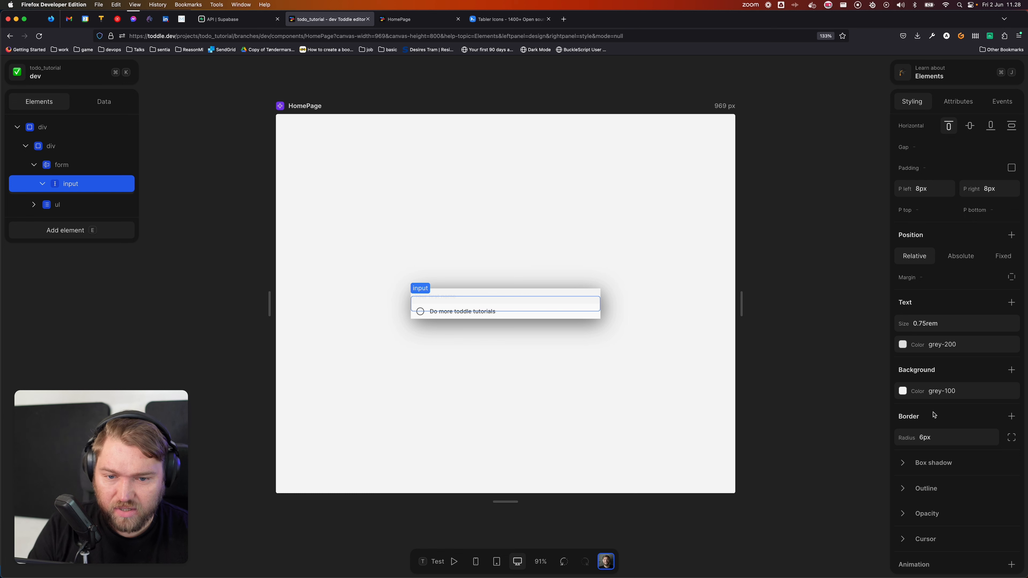
click(1014, 419)
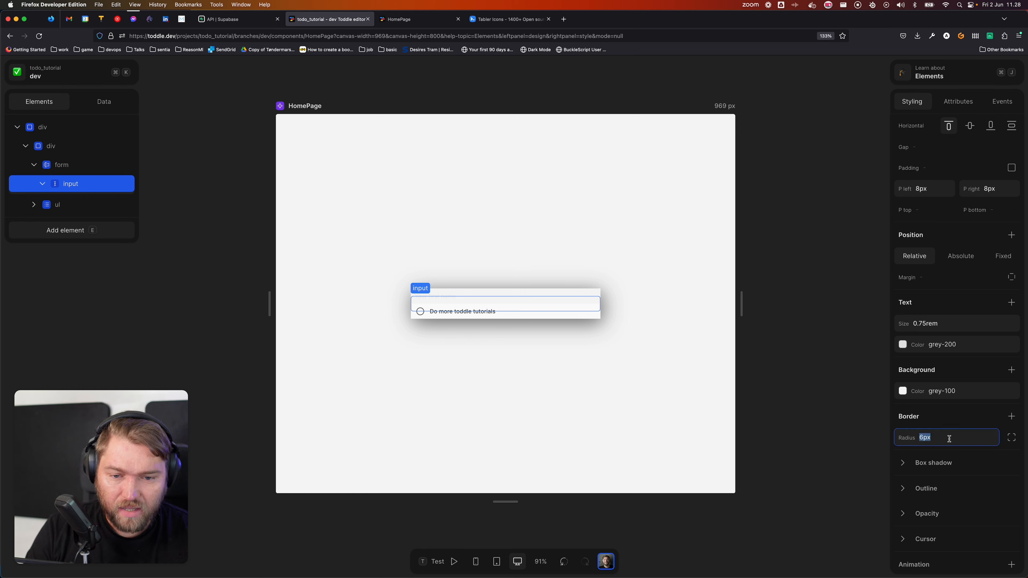
key(BackSpace)
click(964, 423)
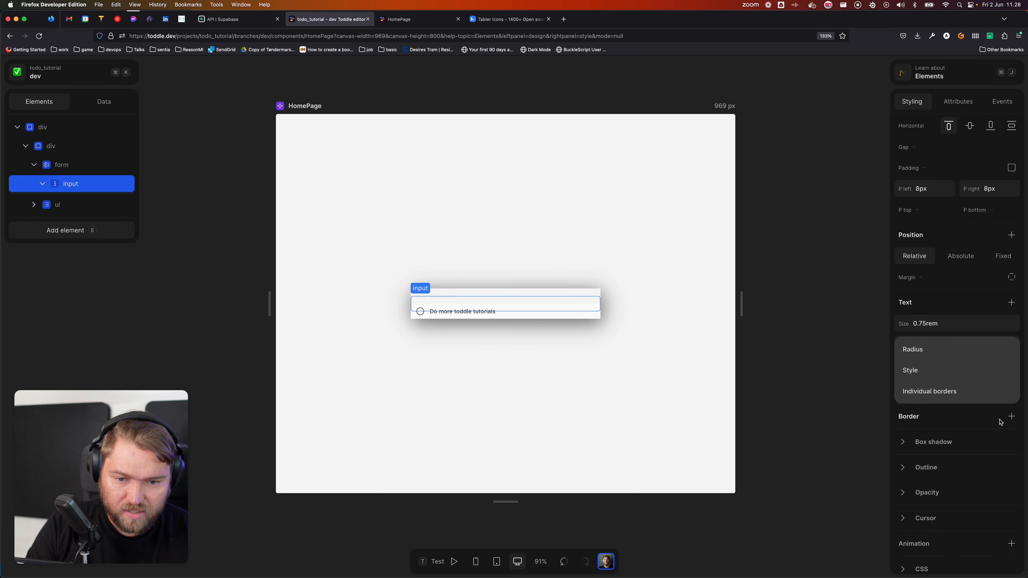
Step: Give the input only a solid 1px grey-400 bottom border
click(1011, 417)
click(1011, 417)
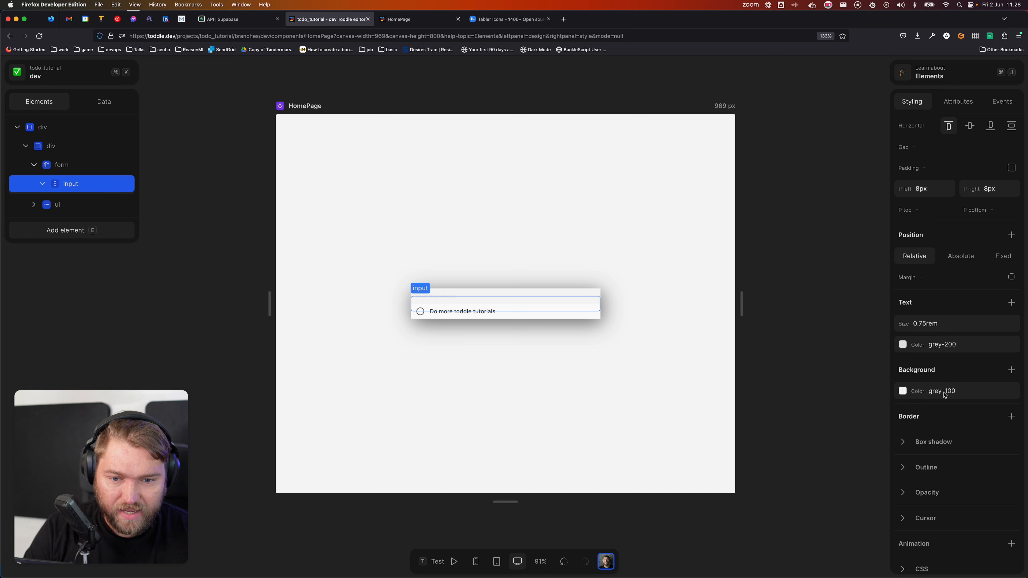
click(1011, 416)
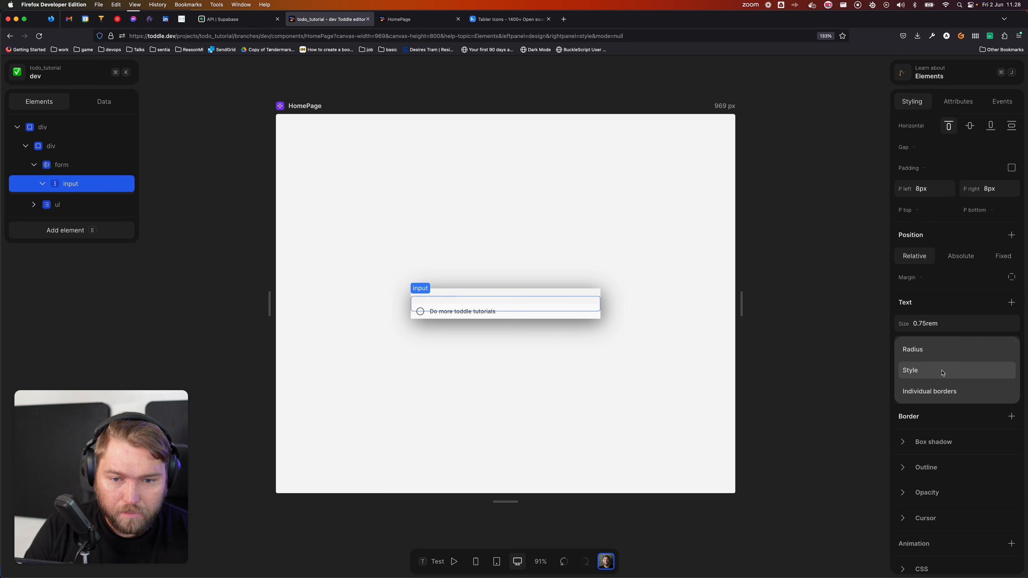
click(939, 391)
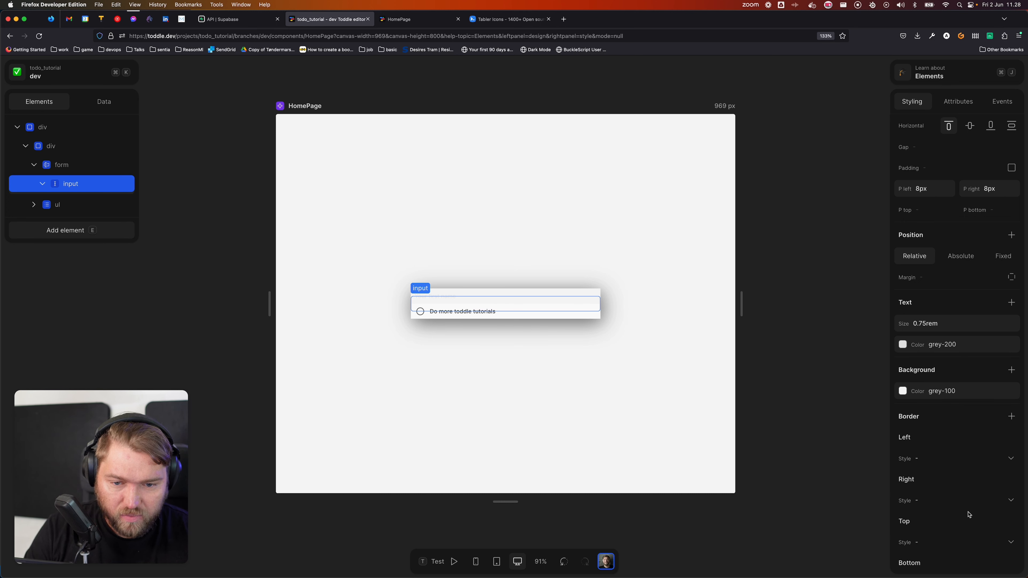
scroll(969, 514, down, 3)
click(935, 479)
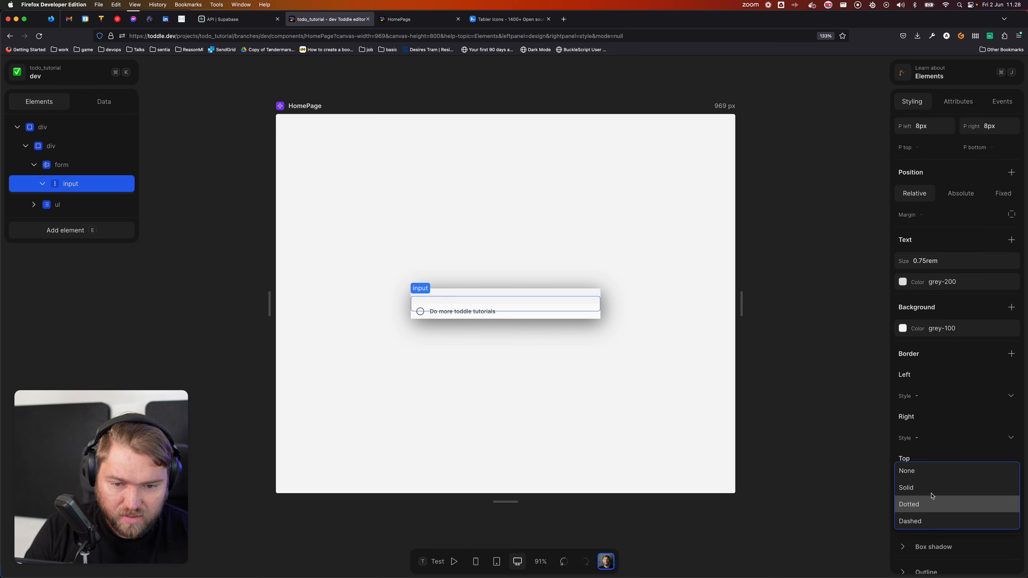
click(927, 488)
click(940, 539)
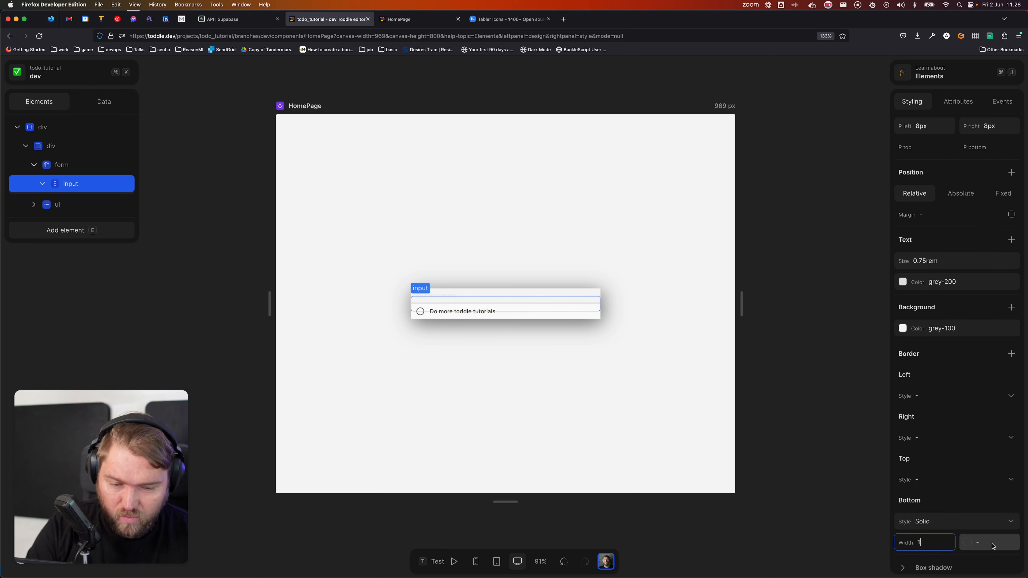
click(967, 542)
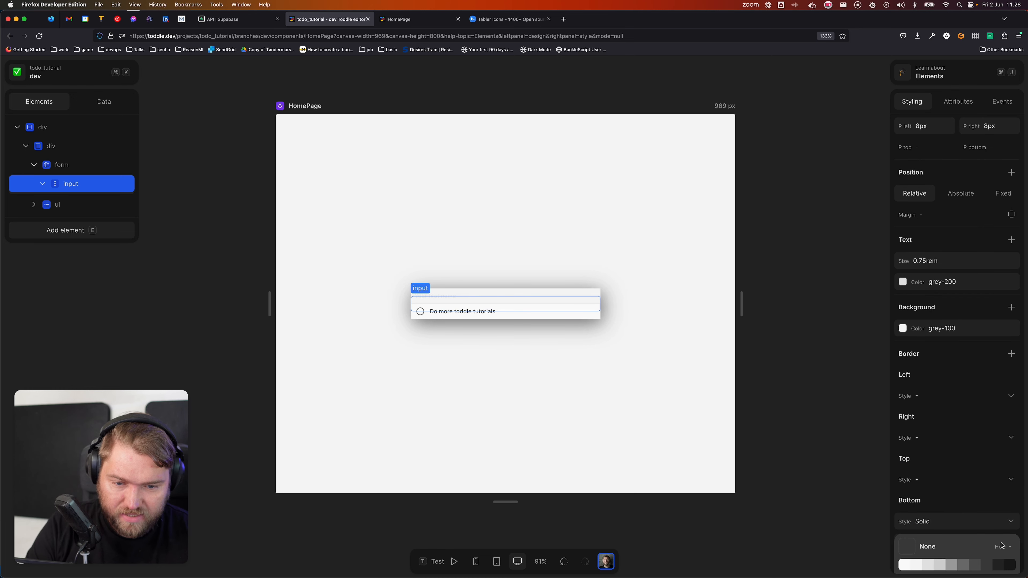
click(954, 566)
click(339, 134)
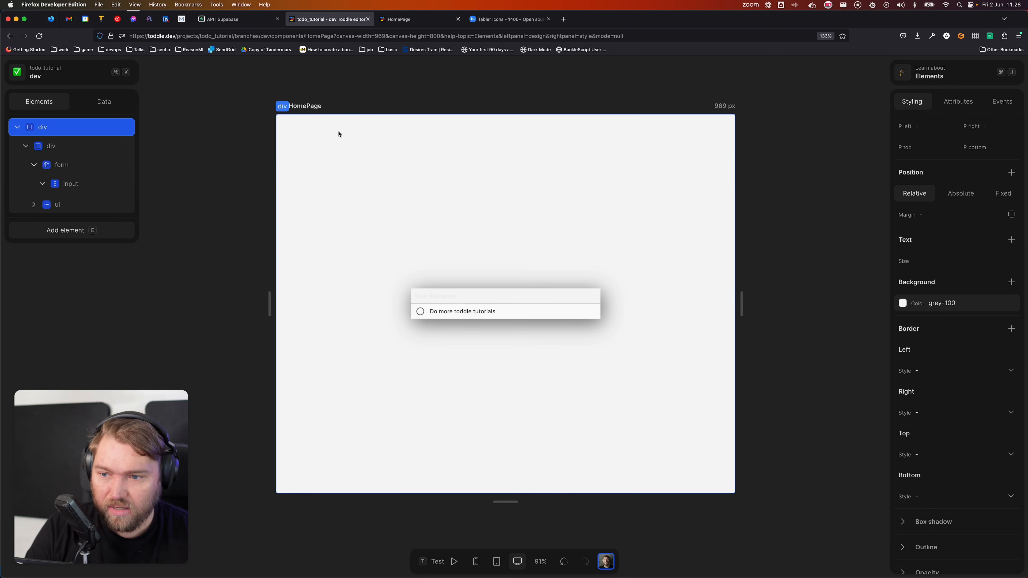
click(448, 295)
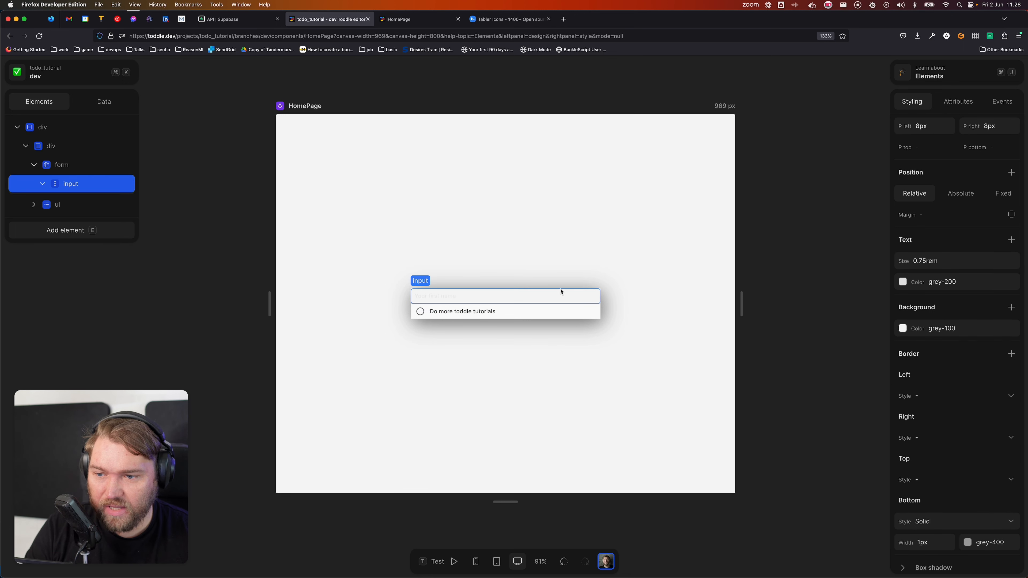
Step: Add a grey-800 text colour to the input's :focus style
click(939, 168)
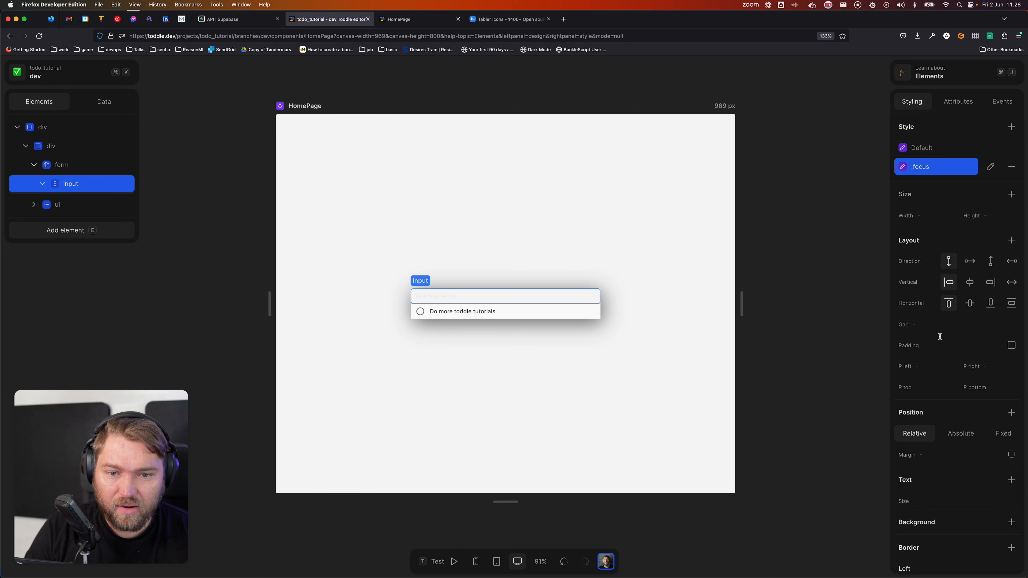
scroll(940, 331, down, 8)
scroll(941, 342, up, 8)
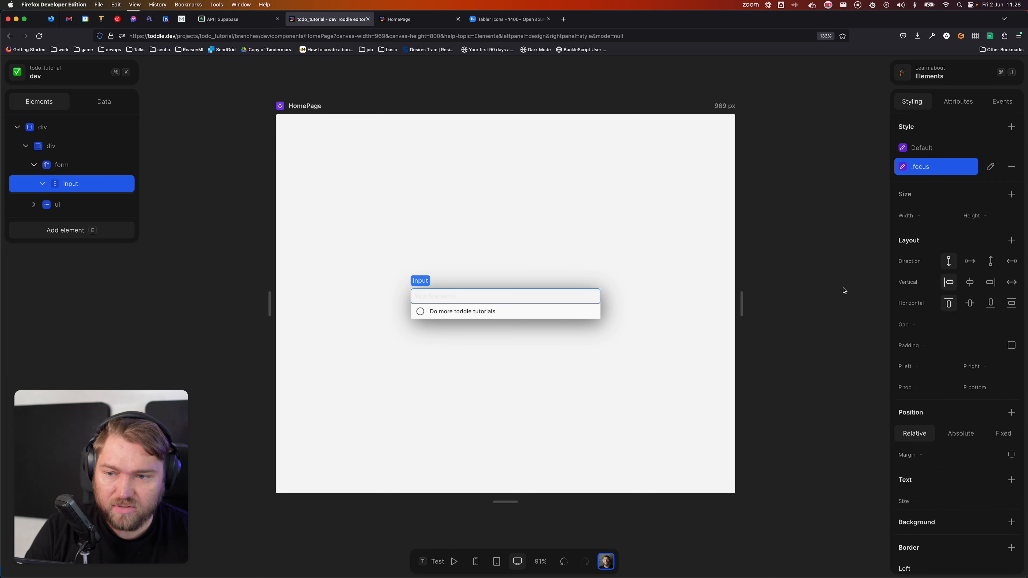
scroll(906, 405, down, 5)
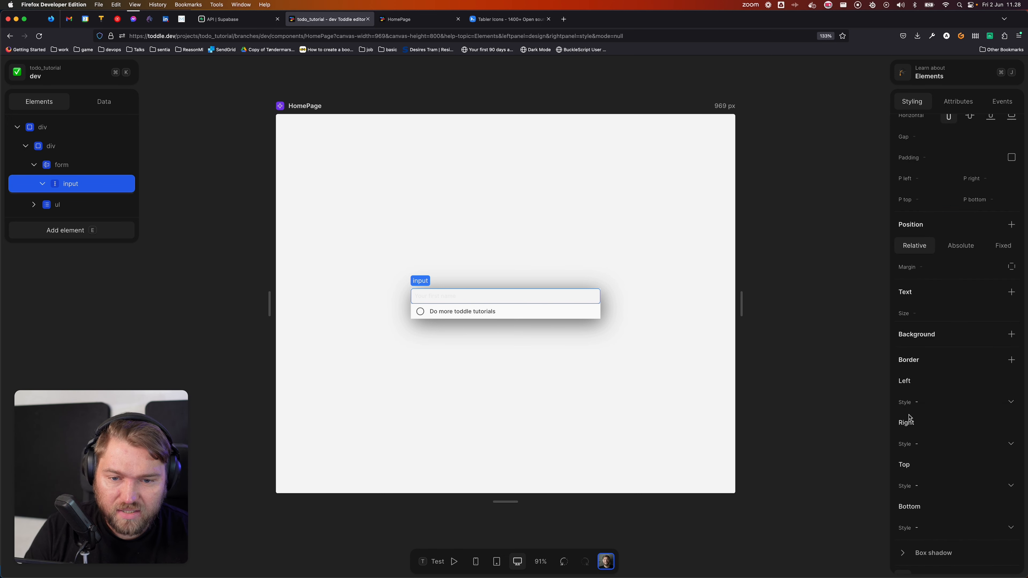
scroll(909, 343, up, 5)
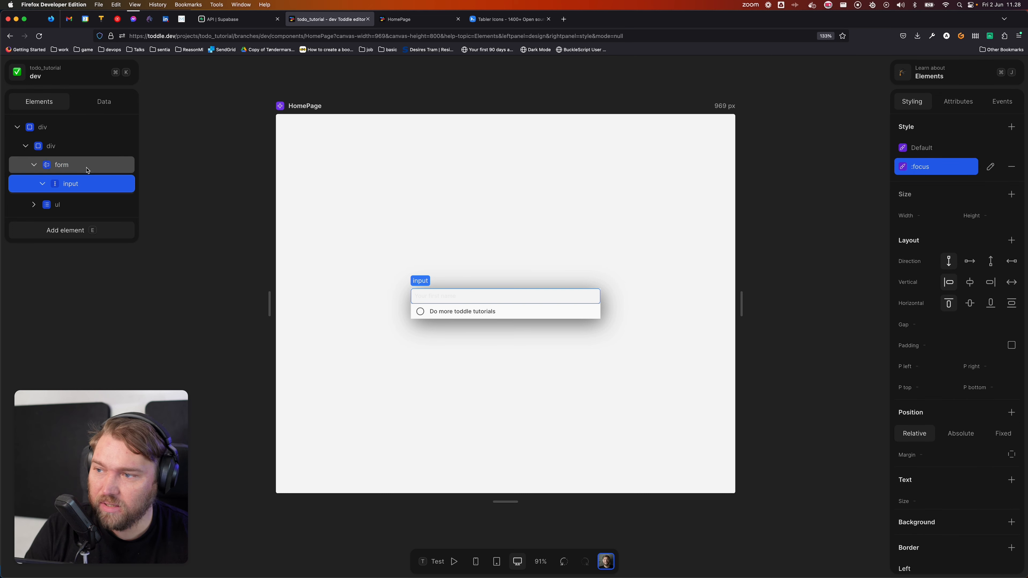
scroll(917, 463, down, 2)
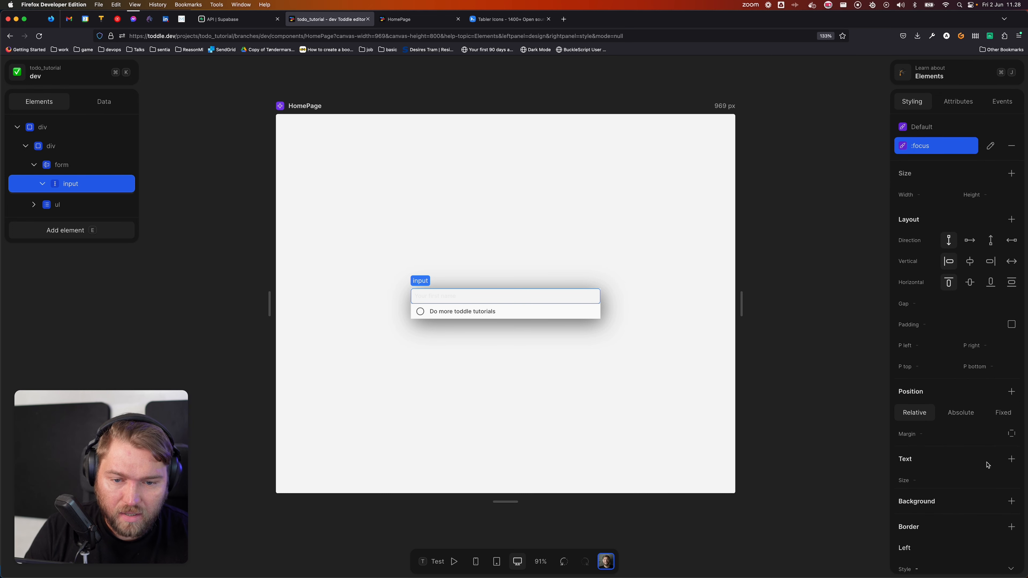
click(1011, 458)
click(949, 435)
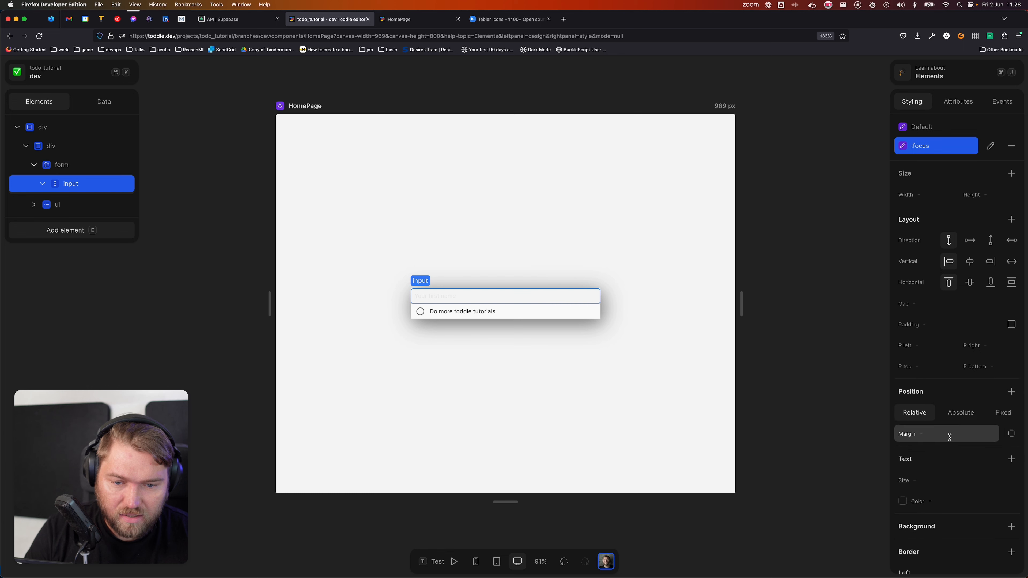
click(911, 503)
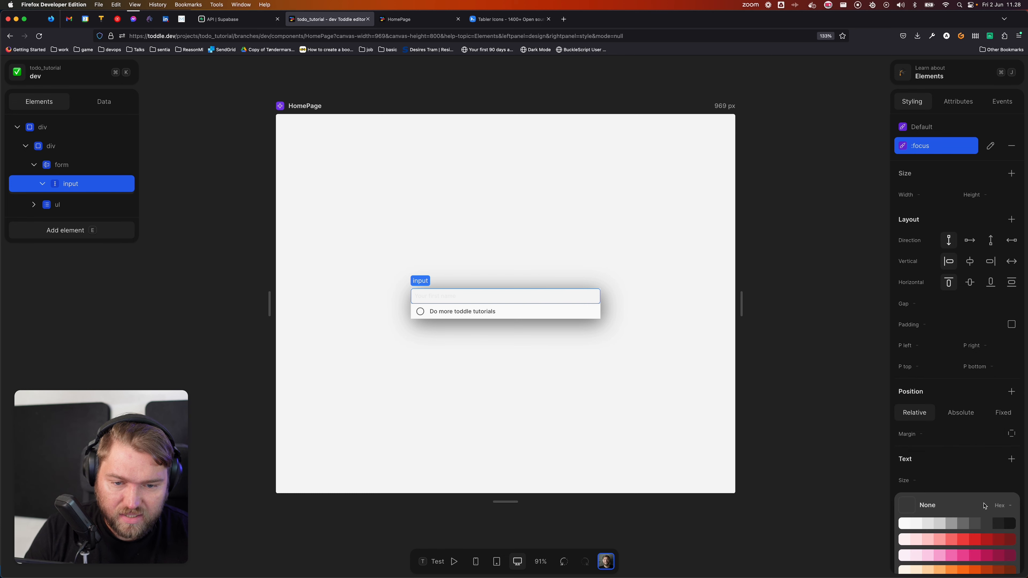
click(999, 525)
Step: Reselect the task input and show its Attributes
click(374, 253)
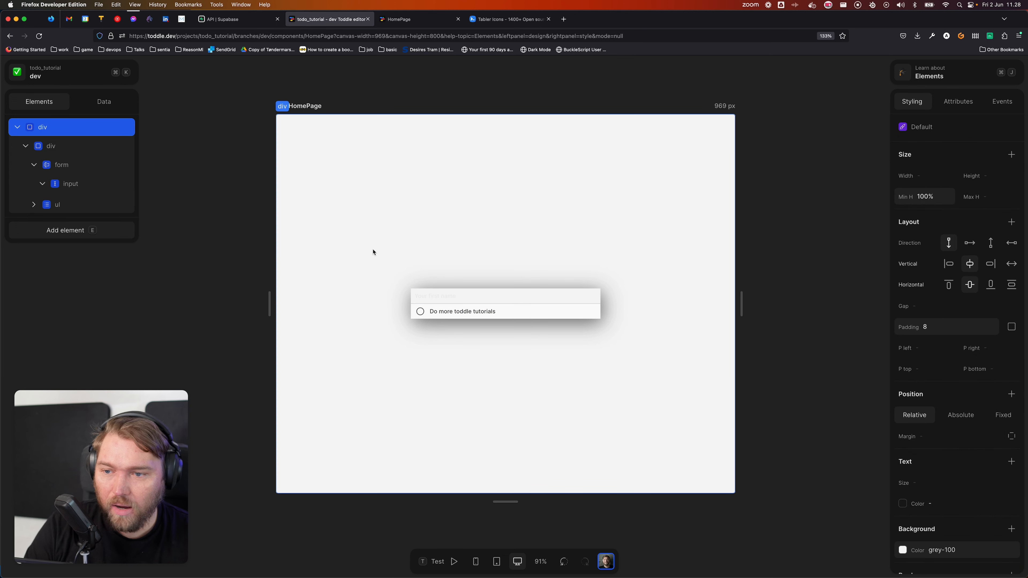
click(463, 295)
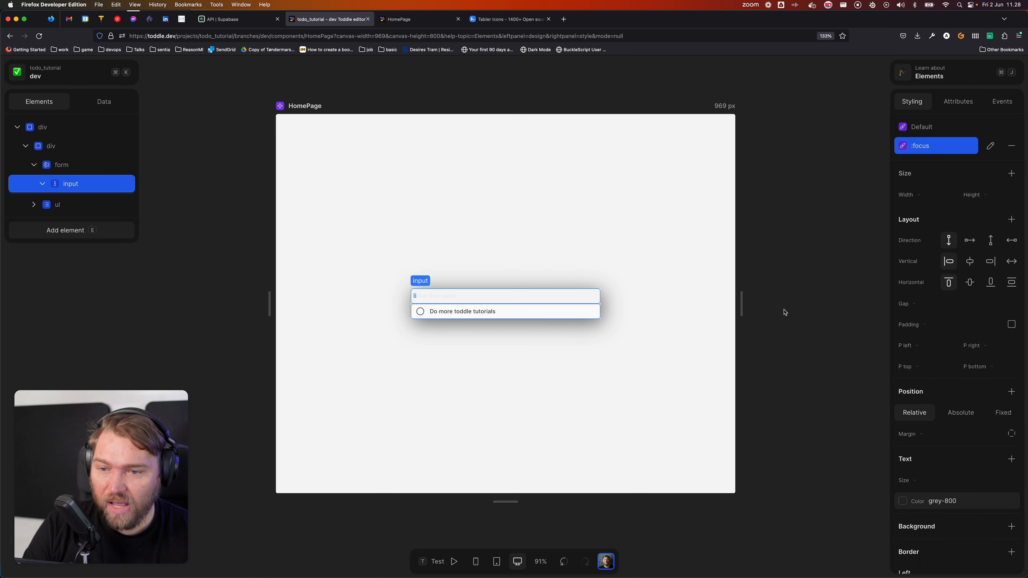
click(958, 101)
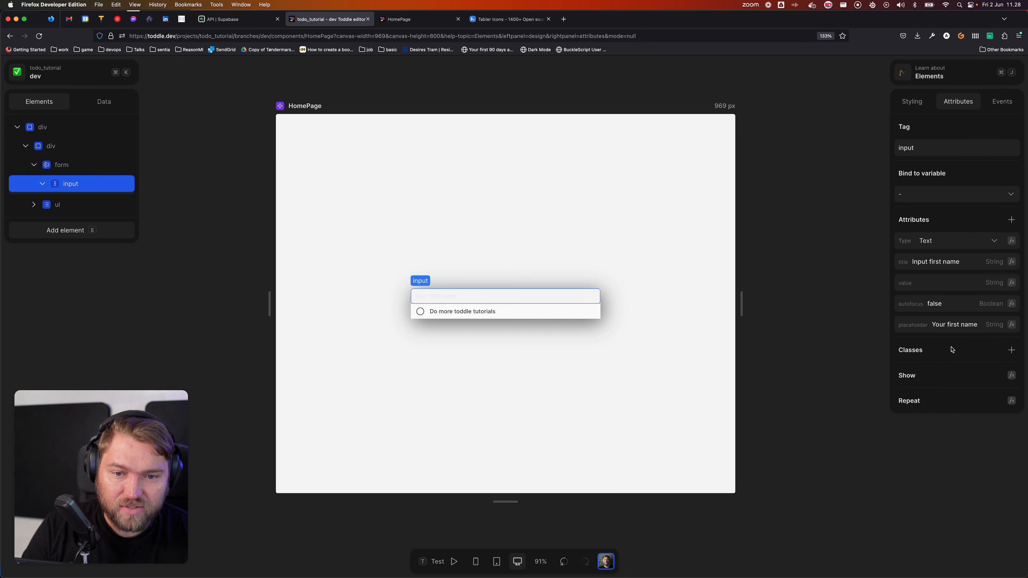
Step: Replace the 'Your first name' placeholder with 'What do you want to do' and go back to Styling
click(975, 327)
text(Wha)
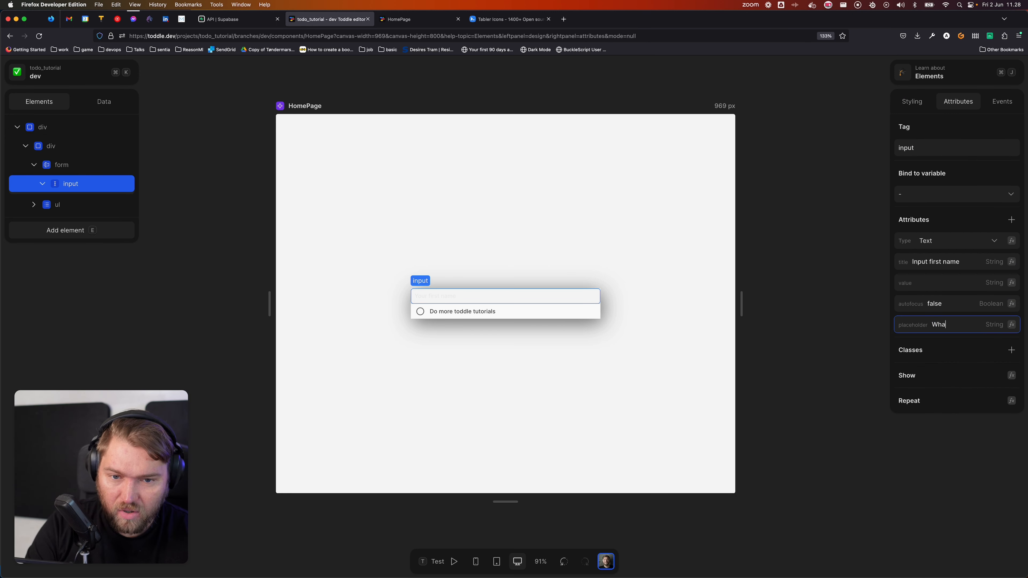
text(t do you want to do)
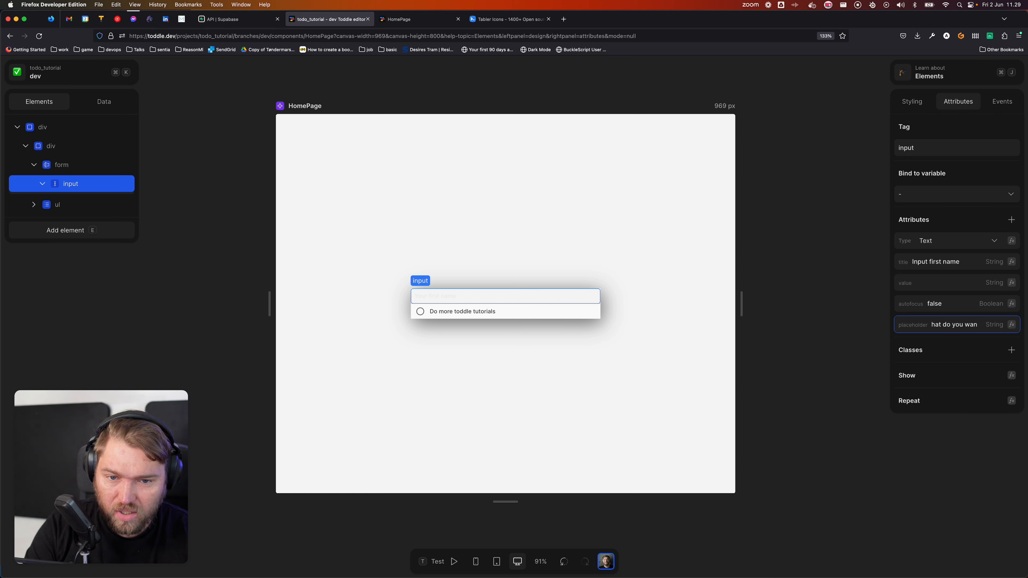
key(Tab)
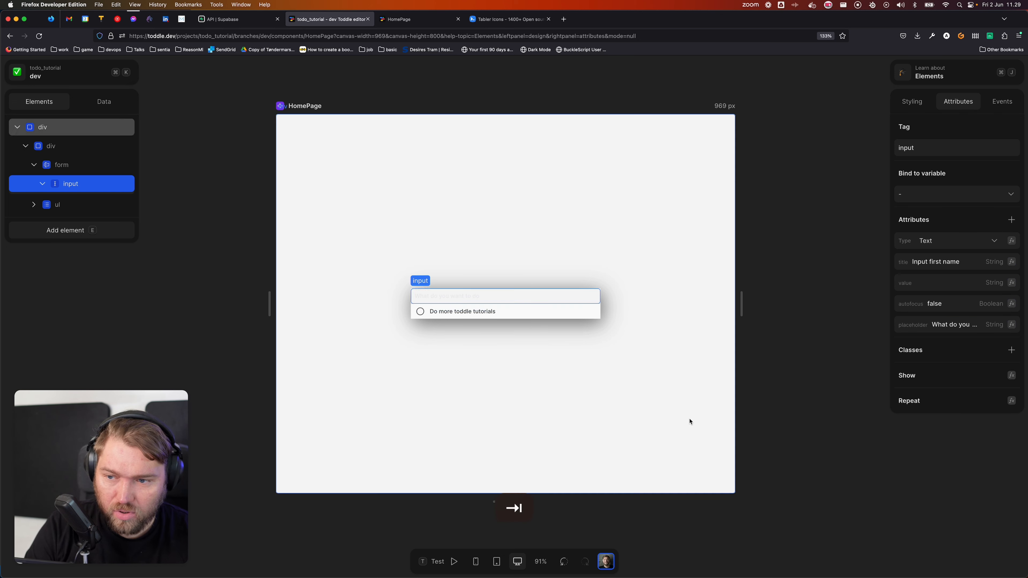
click(690, 420)
click(475, 300)
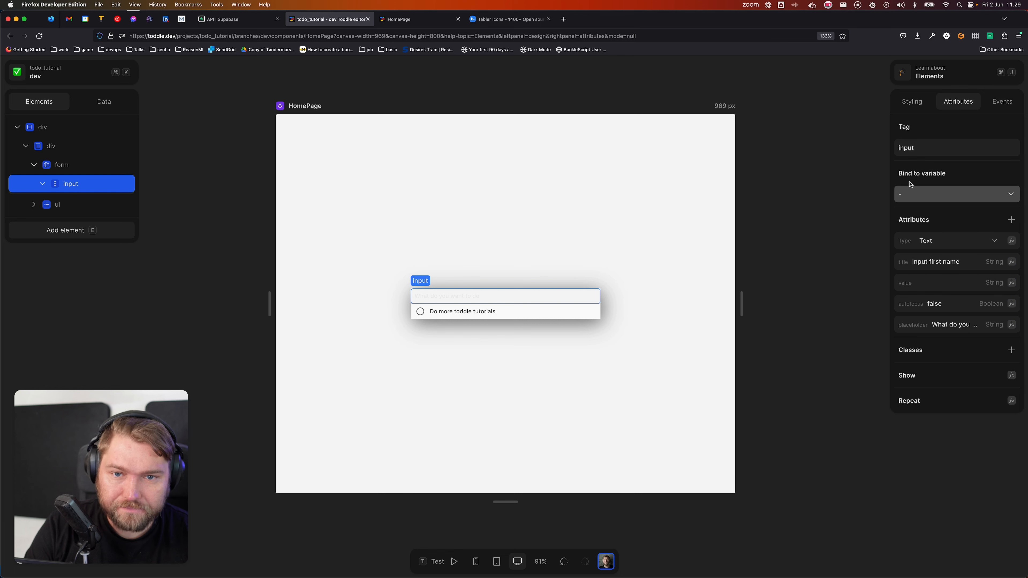
click(912, 101)
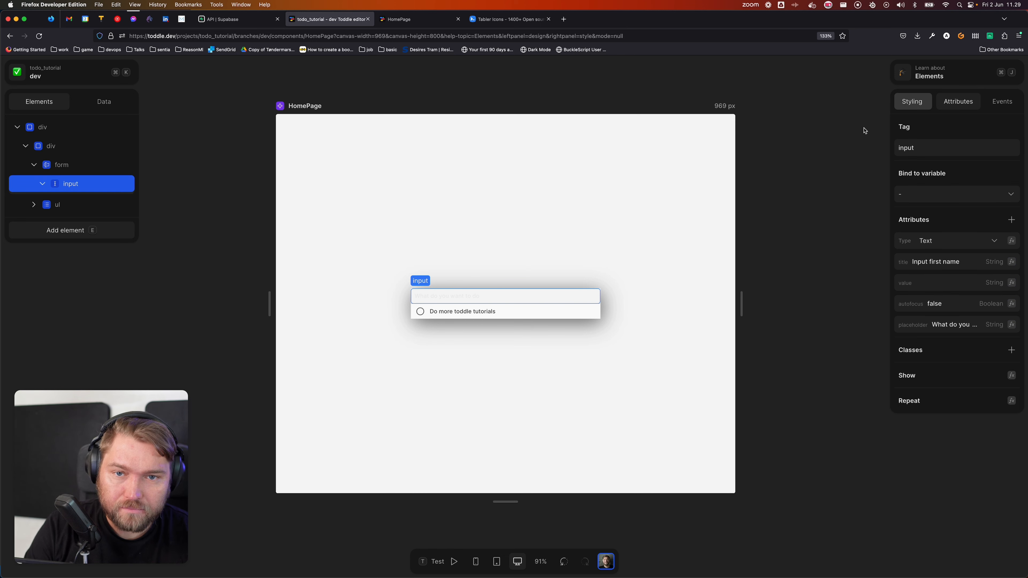
Step: Set the input's :focus text colour to grey-800 and add a Background Color property
scroll(913, 413, down, 2)
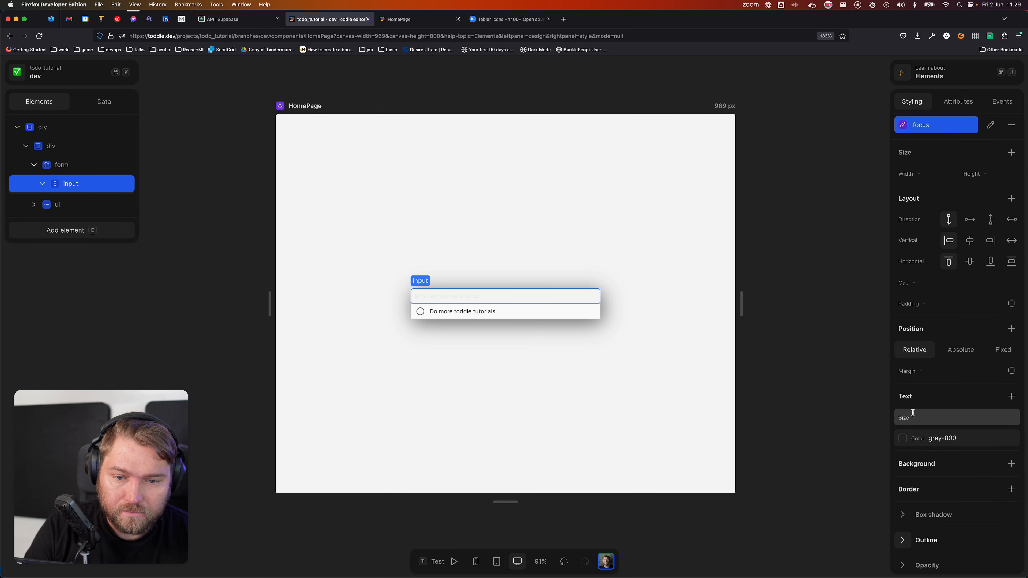
click(908, 438)
click(972, 461)
click(983, 463)
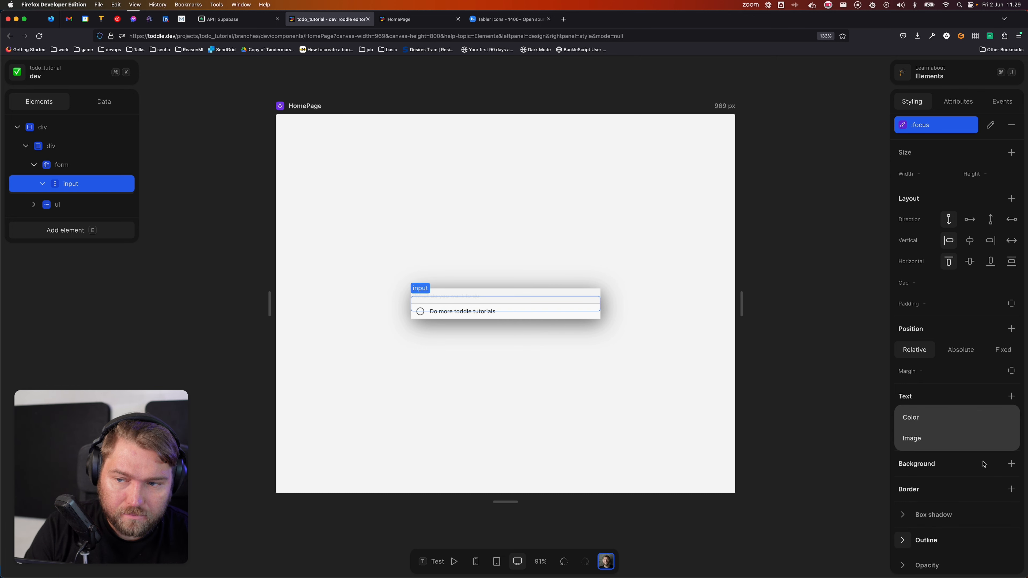
click(938, 419)
click(938, 424)
click(942, 438)
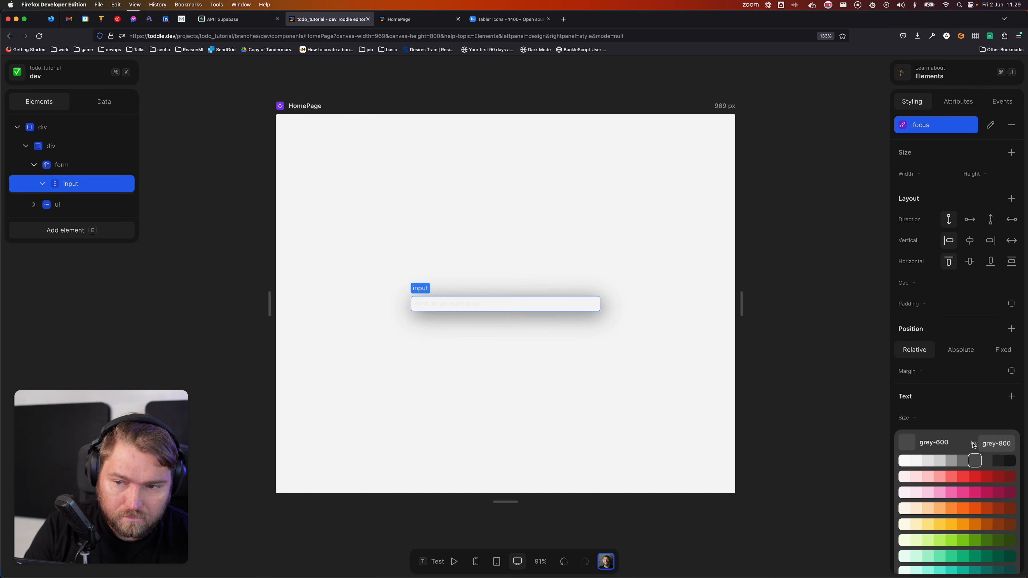
click(538, 322)
Step: Try grey-400, then grey-600, as the input's :focus background colour
click(445, 298)
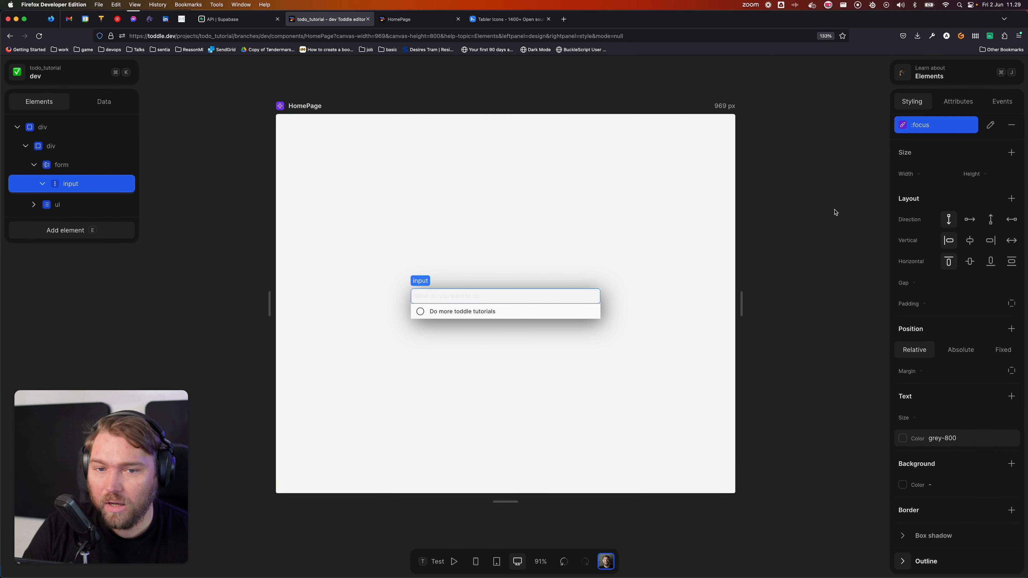
click(915, 484)
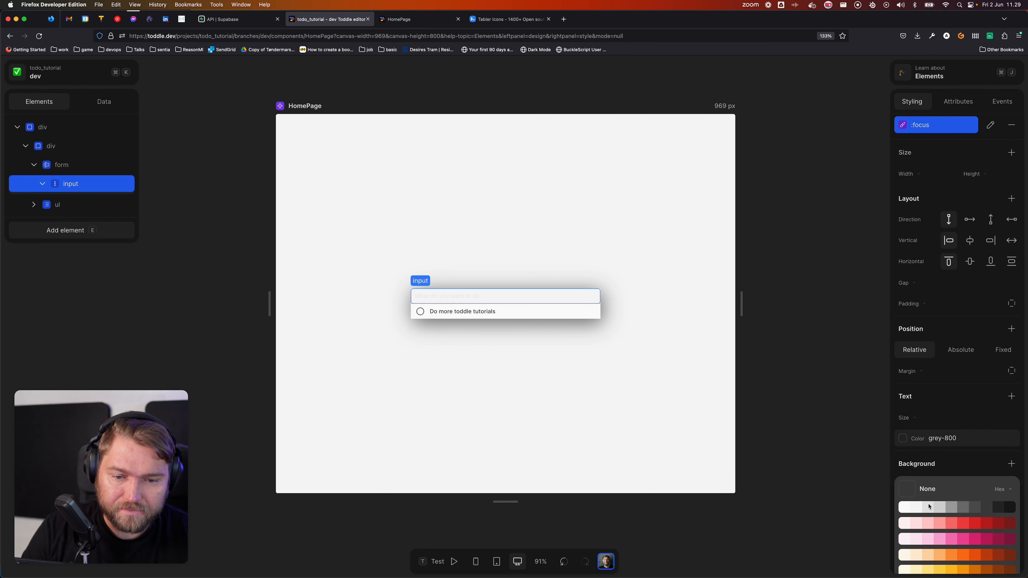
click(951, 511)
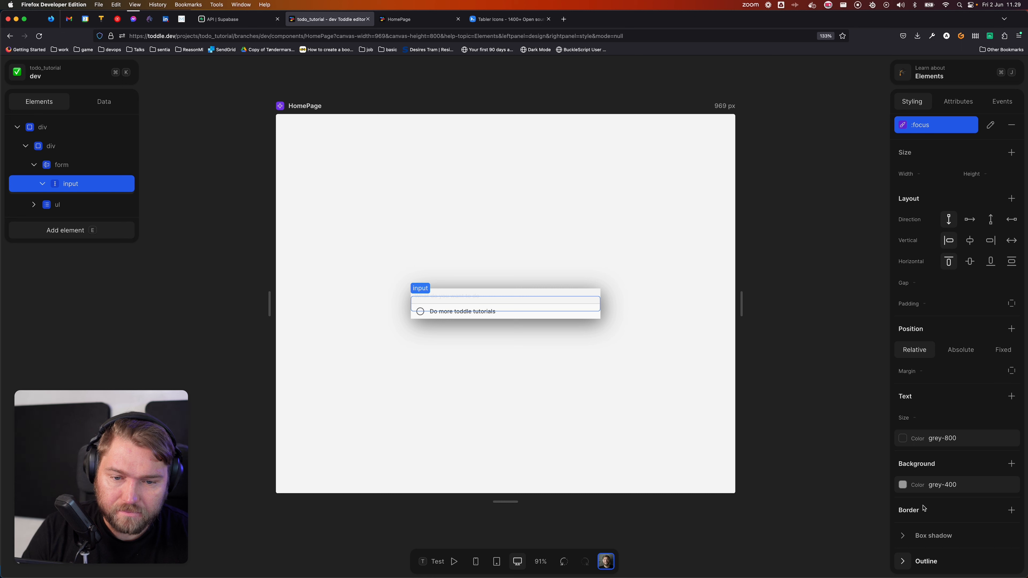
click(902, 489)
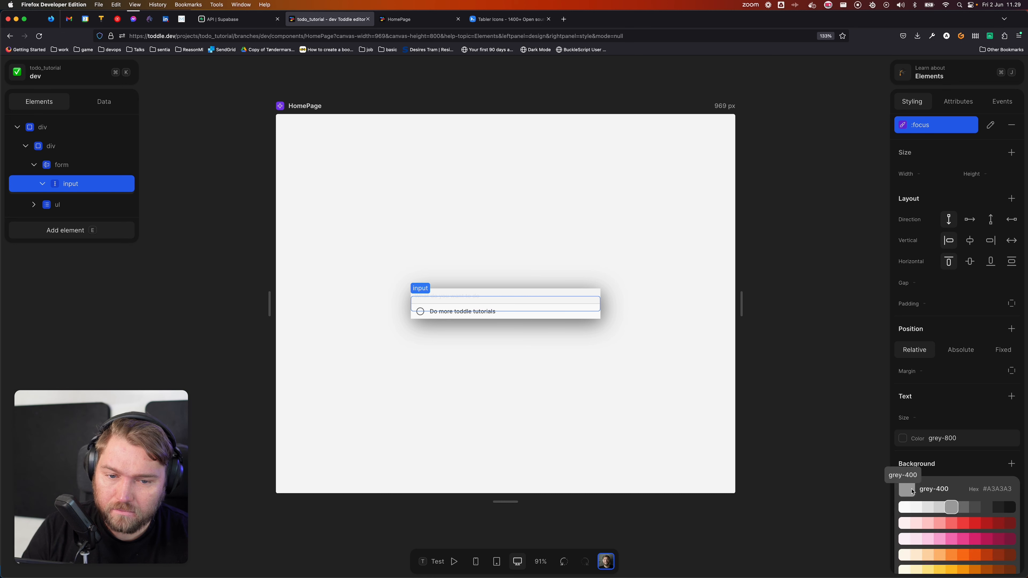
click(976, 507)
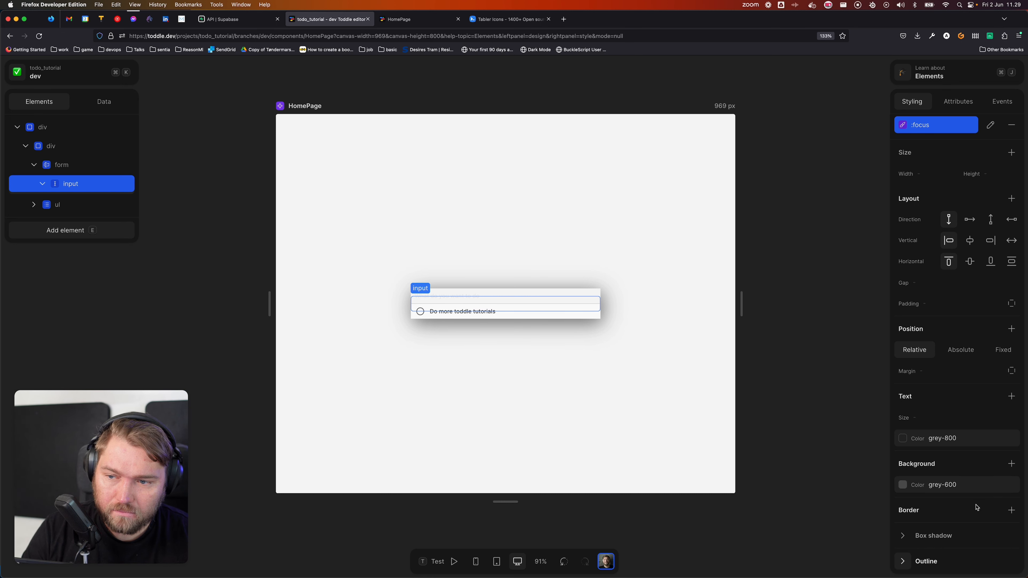
scroll(397, 186, down, 2)
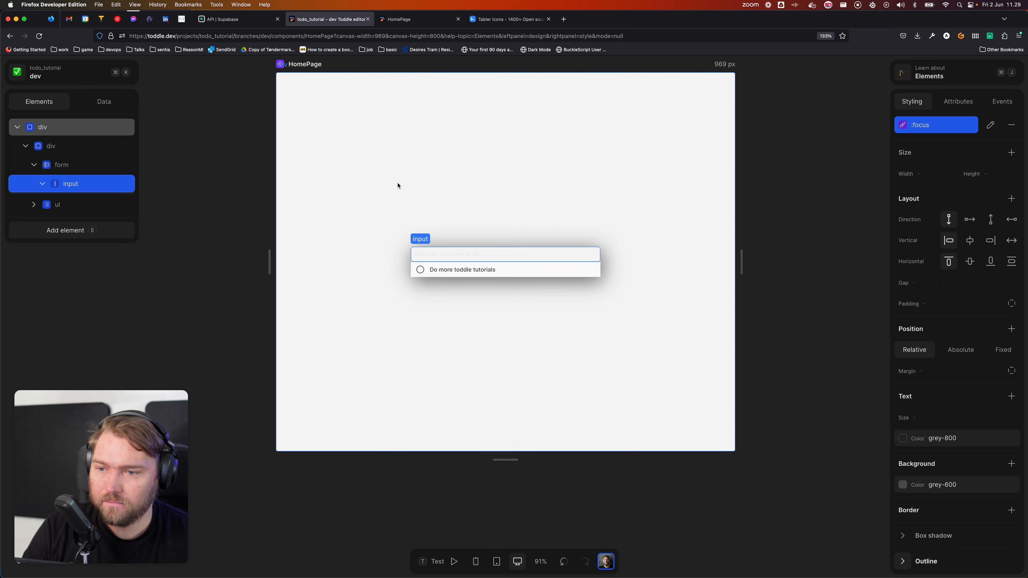
Step: Try grey-900 as the :focus background, then delete the focus background colour
click(60, 169)
click(90, 188)
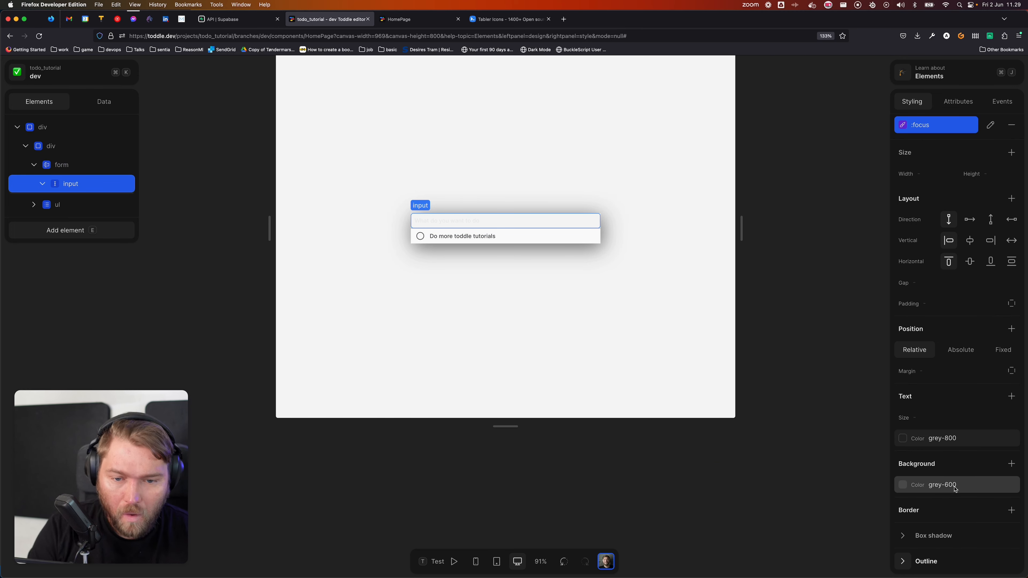
click(938, 488)
click(1009, 508)
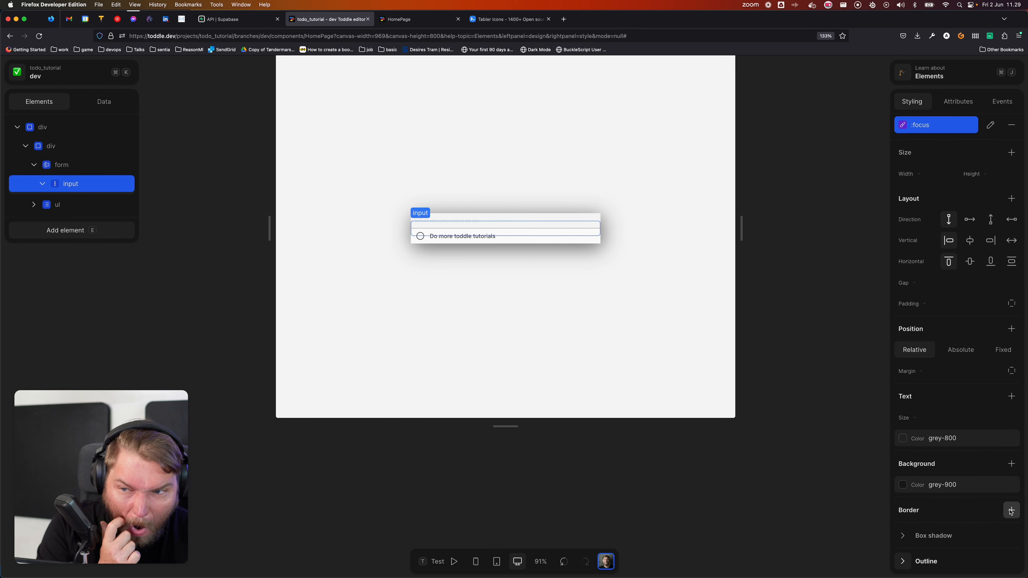
click(523, 311)
click(459, 223)
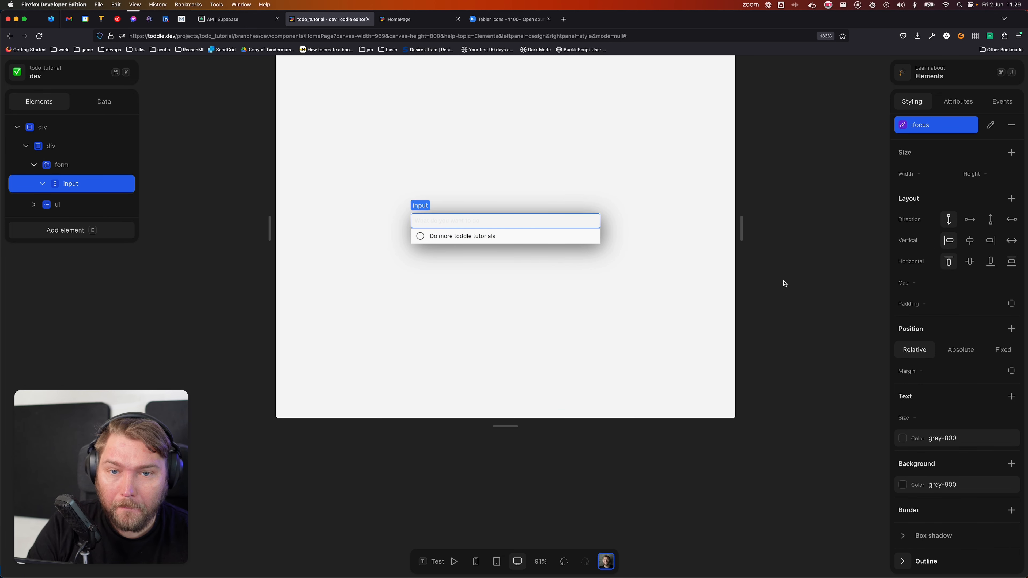
click(930, 484)
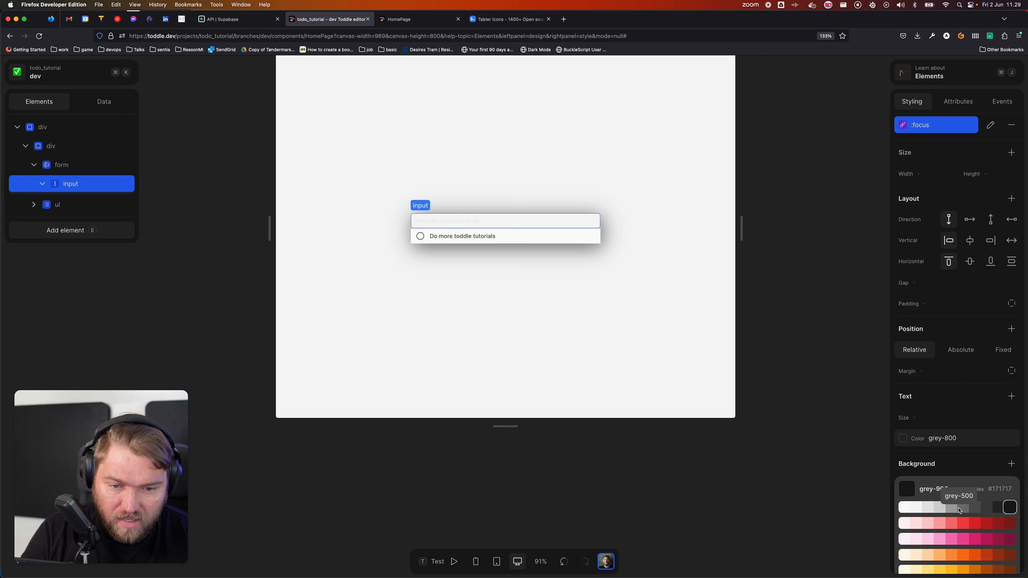
scroll(931, 512, down, 5)
click(906, 562)
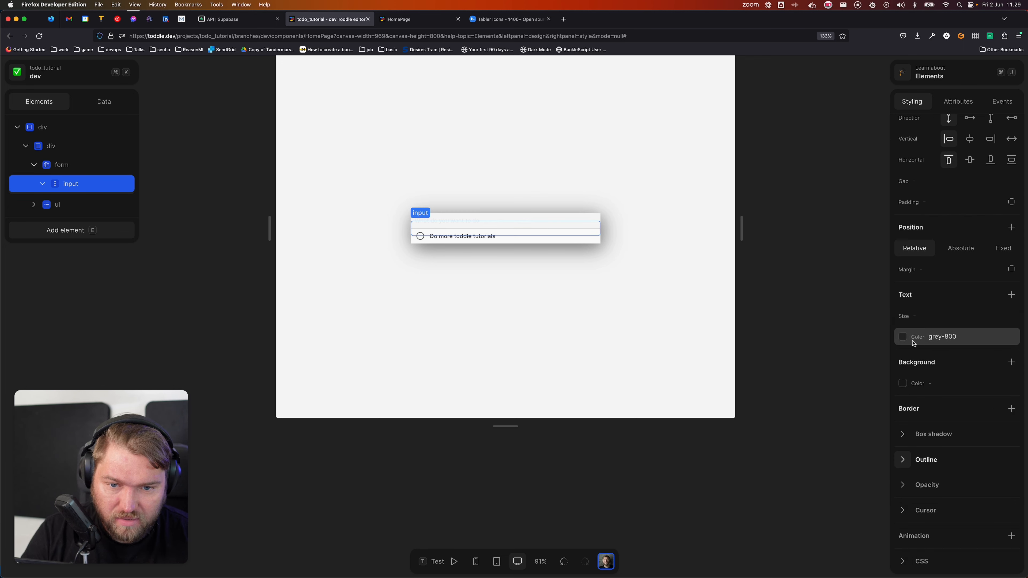
Step: Remove the text colour from the input's :focus style
scroll(907, 339, up, 4)
scroll(920, 457, down, 2)
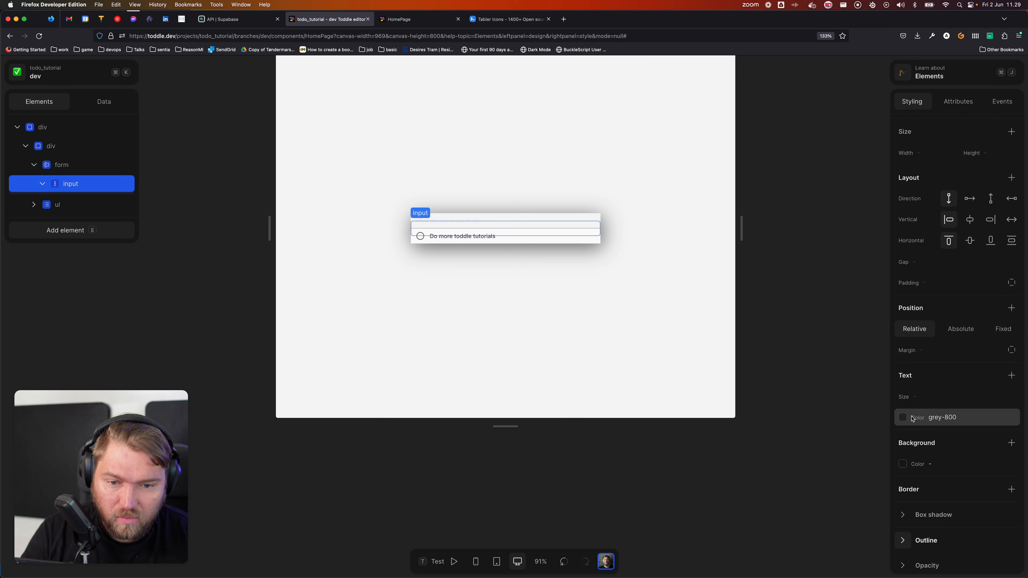
click(917, 418)
scroll(923, 482, down, 3)
click(907, 562)
Step: Set the input's default text colour to grey-700 after briefly trying grey-800
scroll(952, 267, up, 3)
click(922, 148)
scroll(924, 308, down, 4)
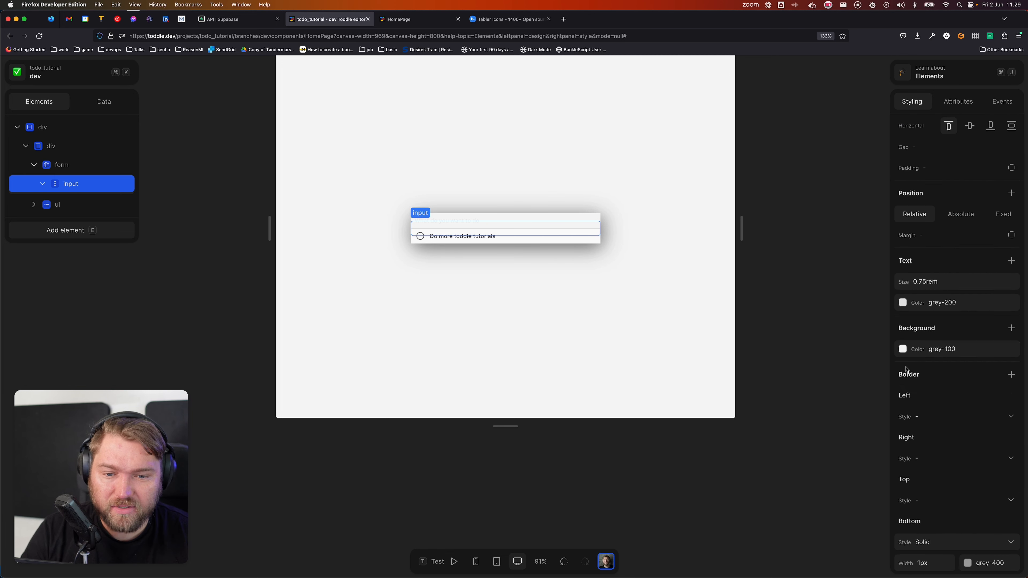
click(924, 308)
click(995, 326)
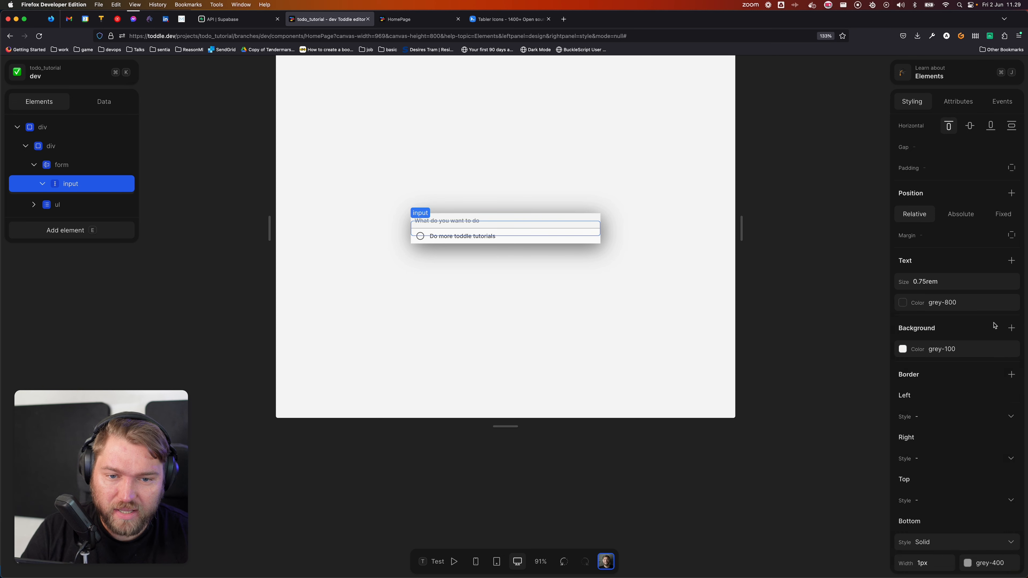
click(955, 304)
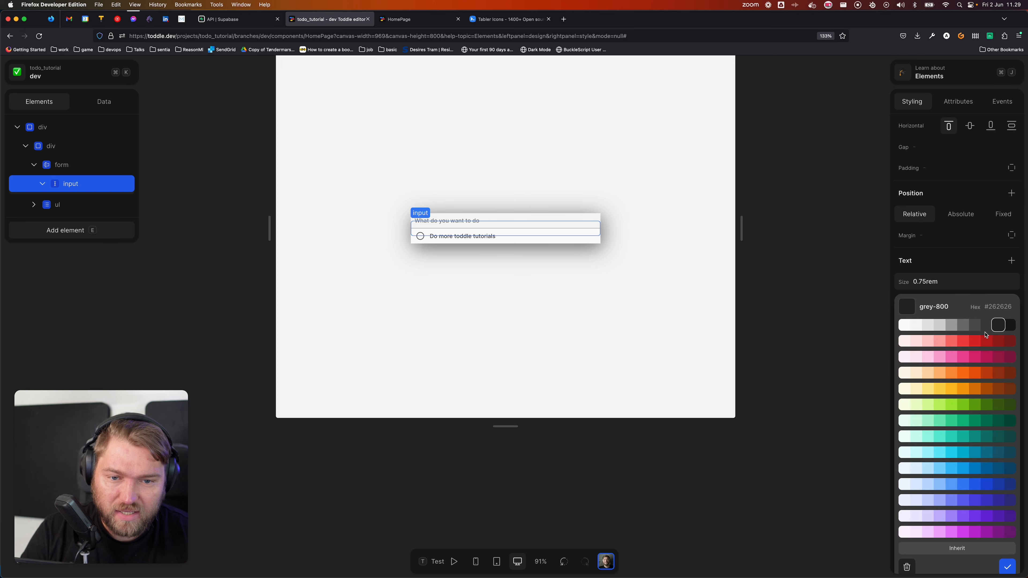
click(988, 332)
Step: Leave the default background at grey-100 and reselect the task input on the canvas
click(902, 349)
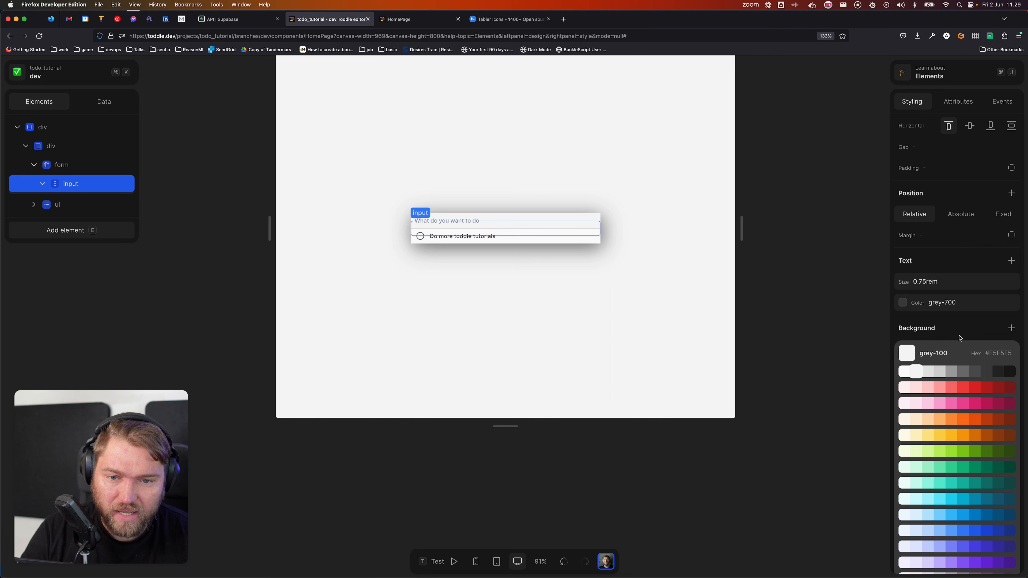
click(649, 314)
click(649, 315)
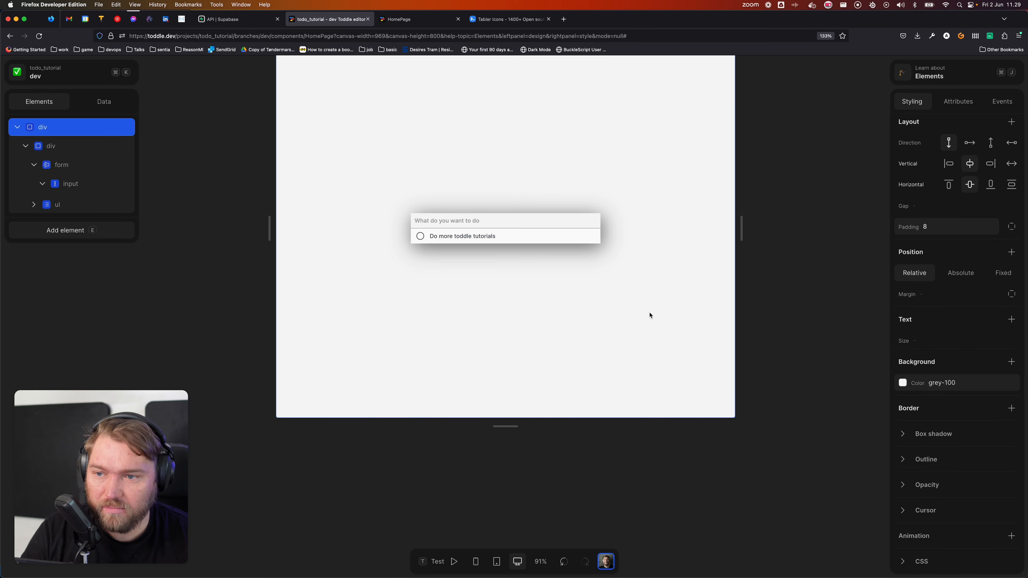
click(470, 221)
Step: Set the task input's height to 48px, then show the page's variables and APIs
click(1004, 219)
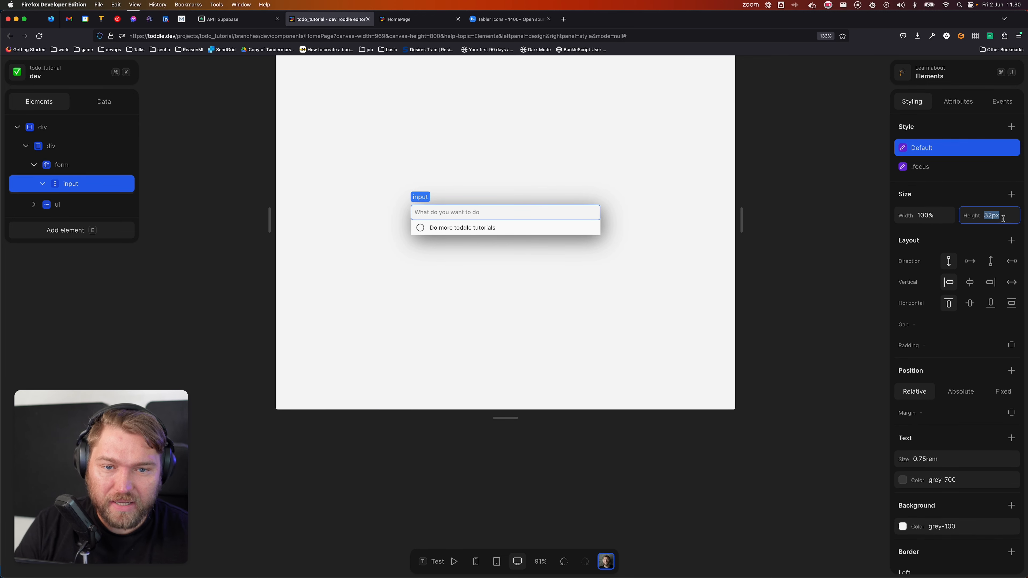
text(48)
key(Tab)
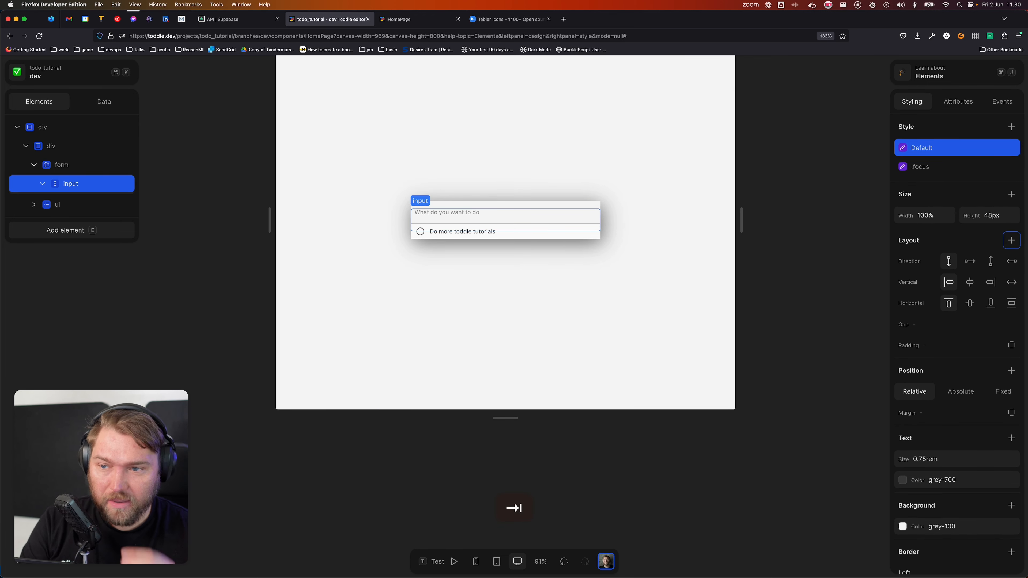
click(298, 137)
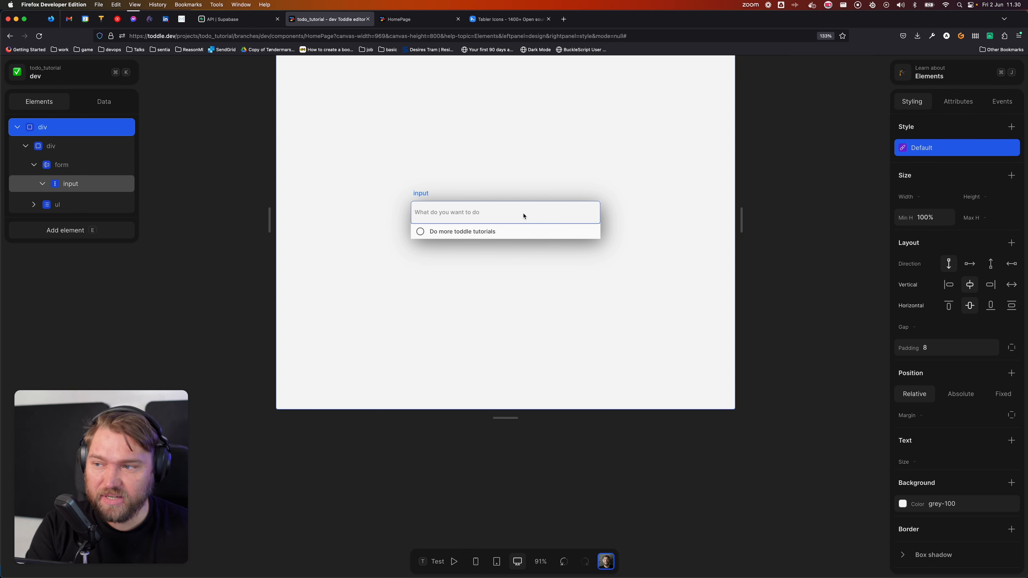
click(103, 100)
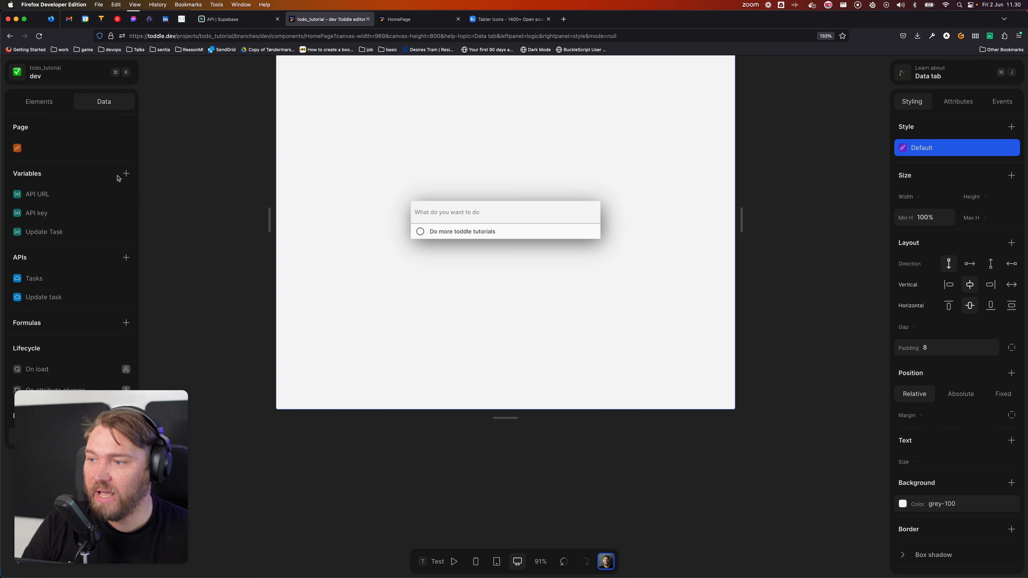
Step: Create a page variable 'New item description' with an empty-string initial value
click(126, 173)
text(New item description)
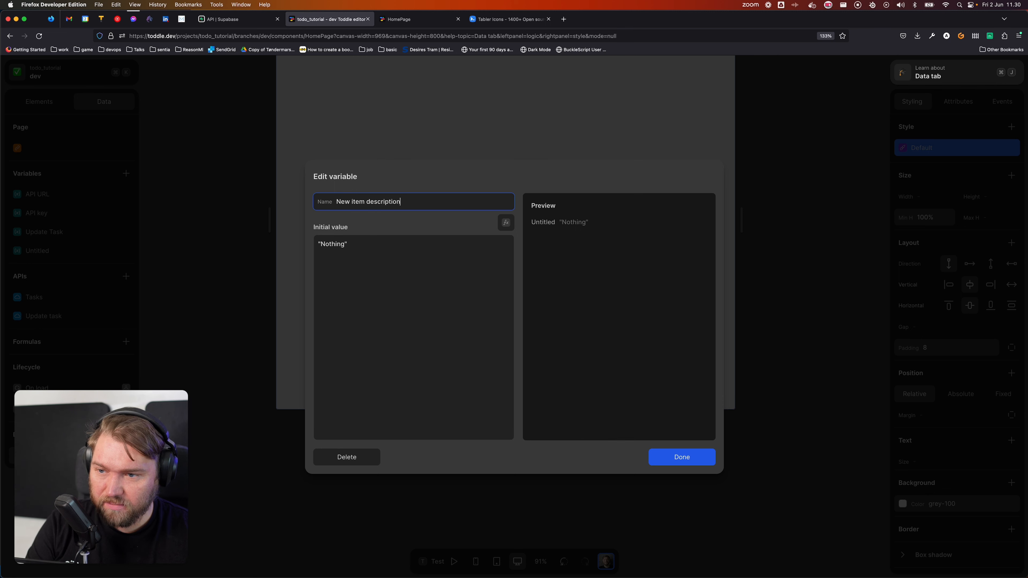
key(Tab)
key(BackSpace)
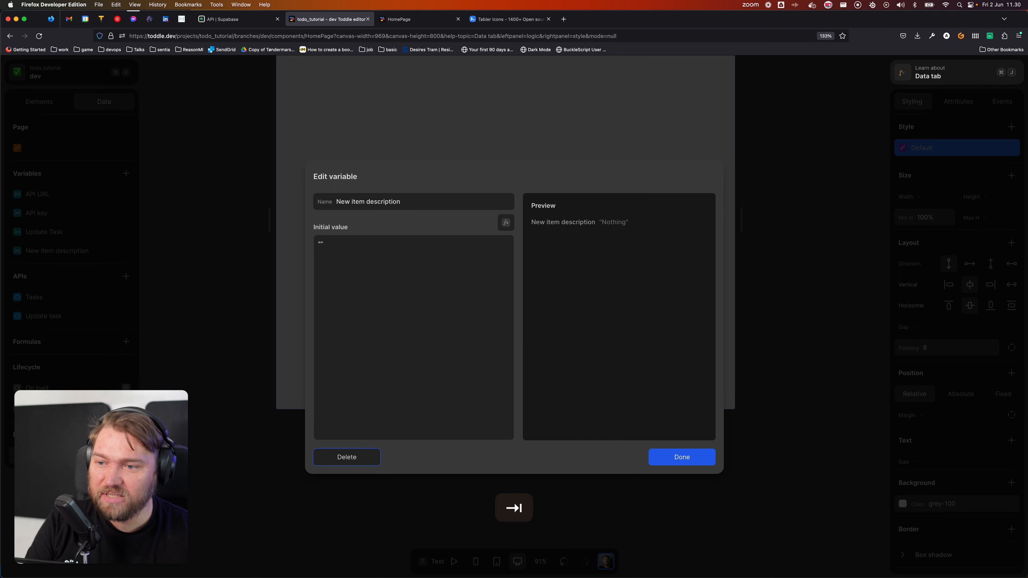
click(679, 456)
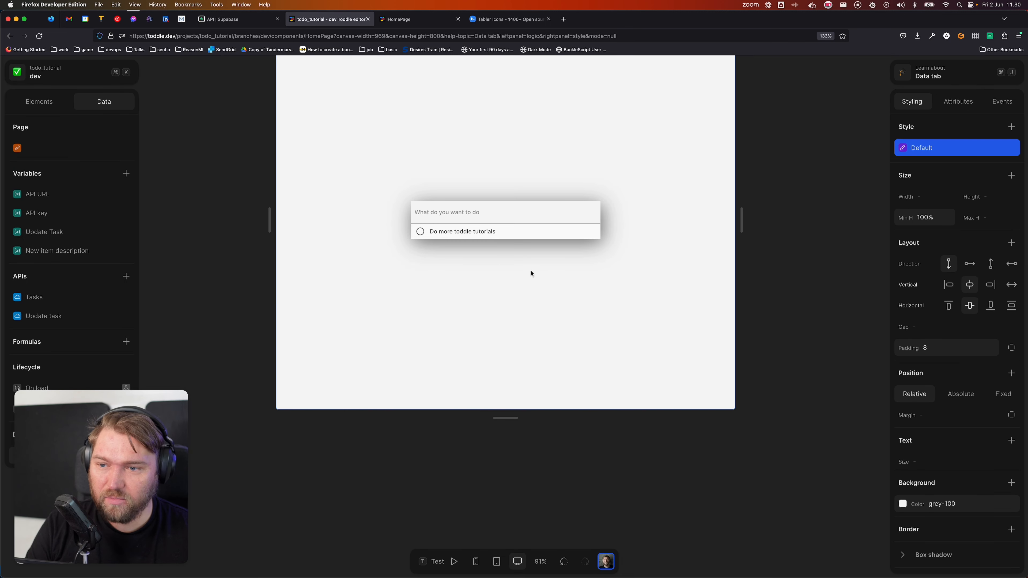
click(520, 214)
Step: Bind the task input's value to the New item description variable
click(955, 103)
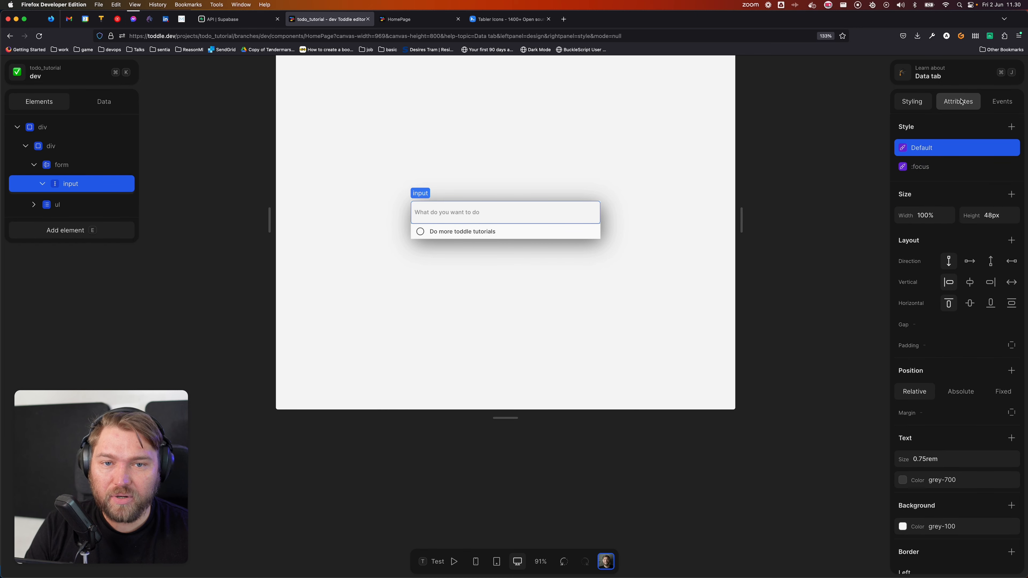
click(988, 194)
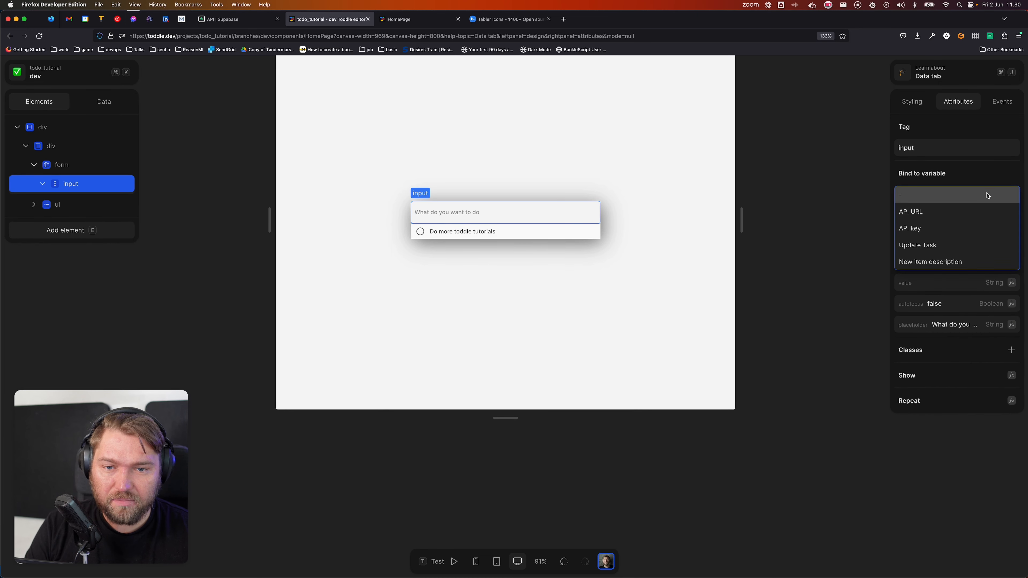
click(970, 261)
click(411, 181)
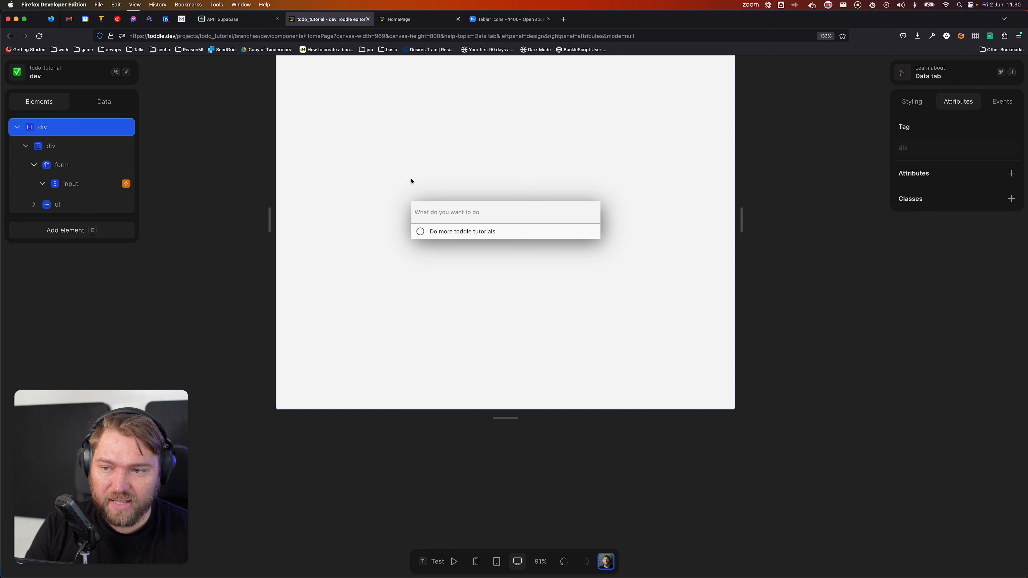
Step: Test the page by typing 'Update' into the task input, then leave test mode
key(t)
click(506, 214)
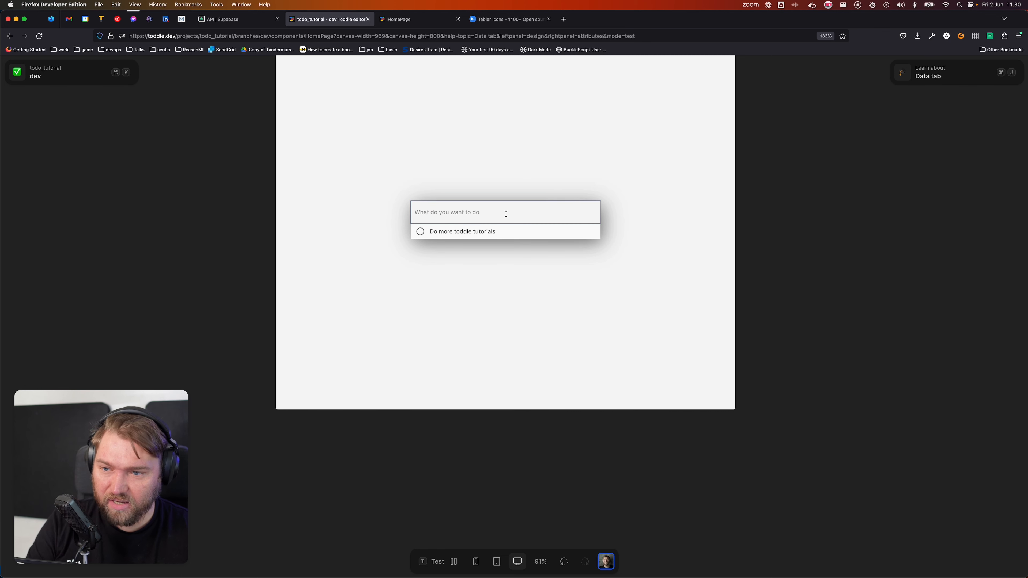
text(update)
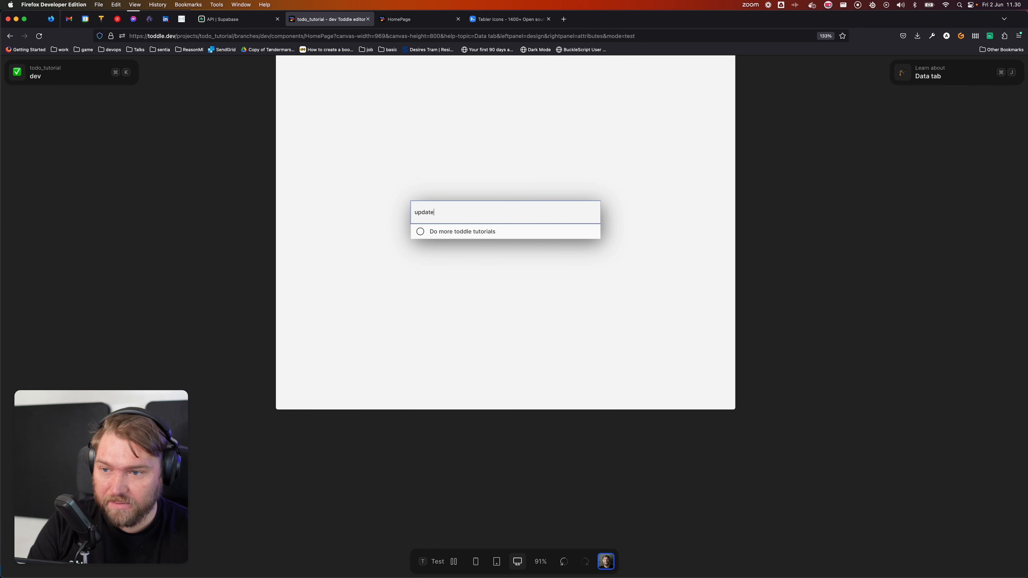
key(super+BackSpace)
text(Update)
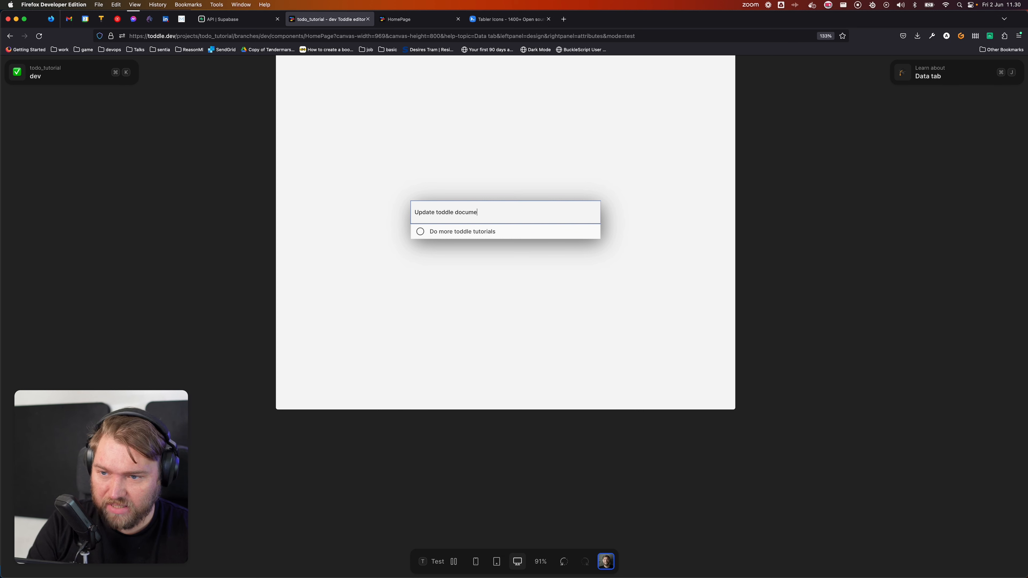
click(502, 158)
key(t)
Step: Inspect the New item description variable and the input's binding, then return to the data panel
click(122, 106)
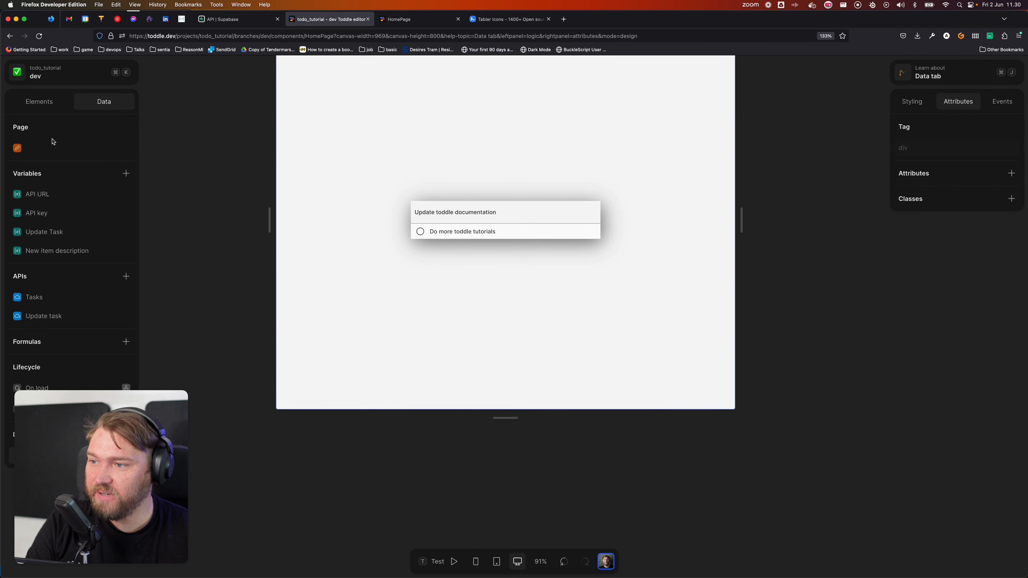
click(61, 247)
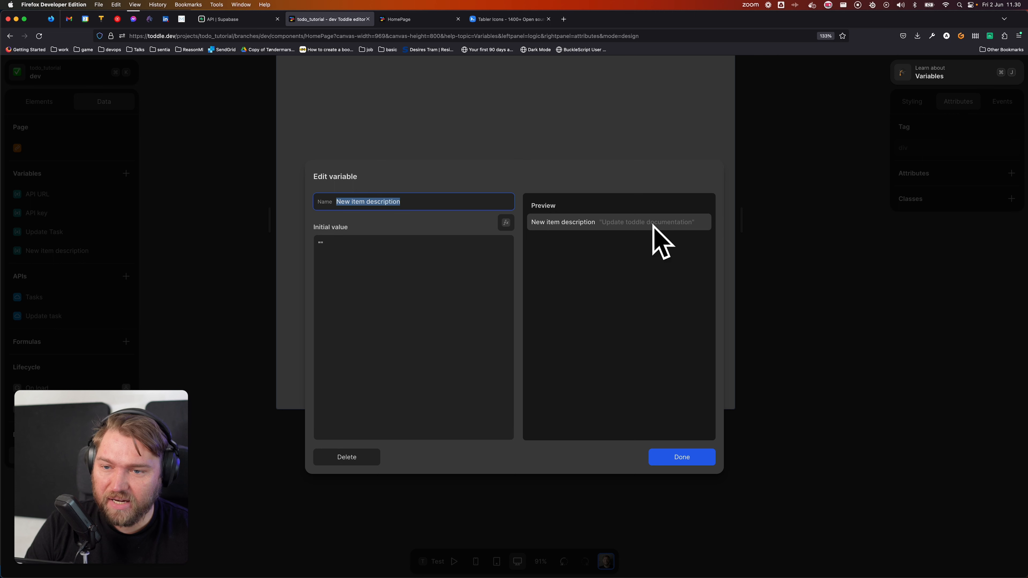
click(690, 460)
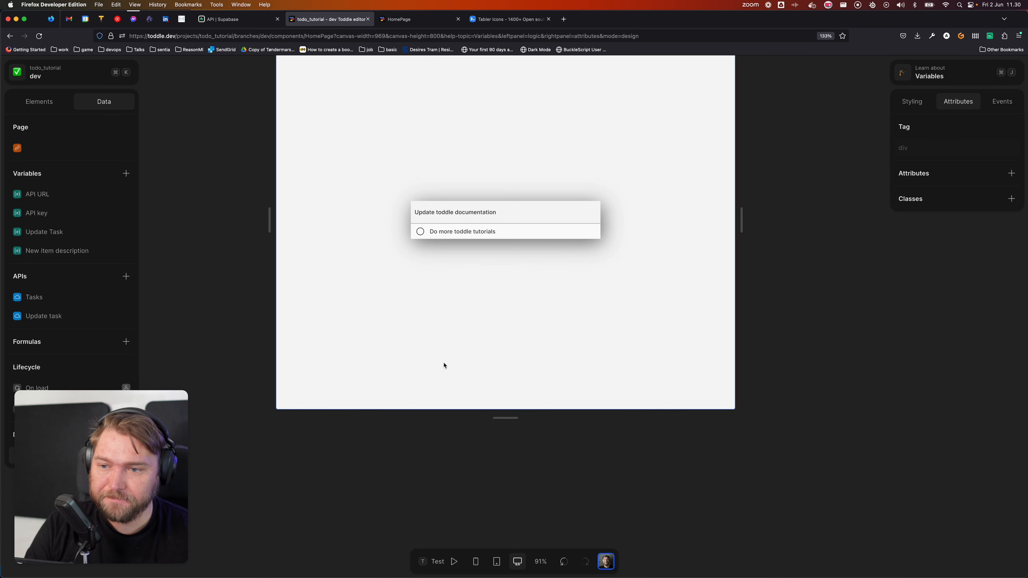
click(486, 341)
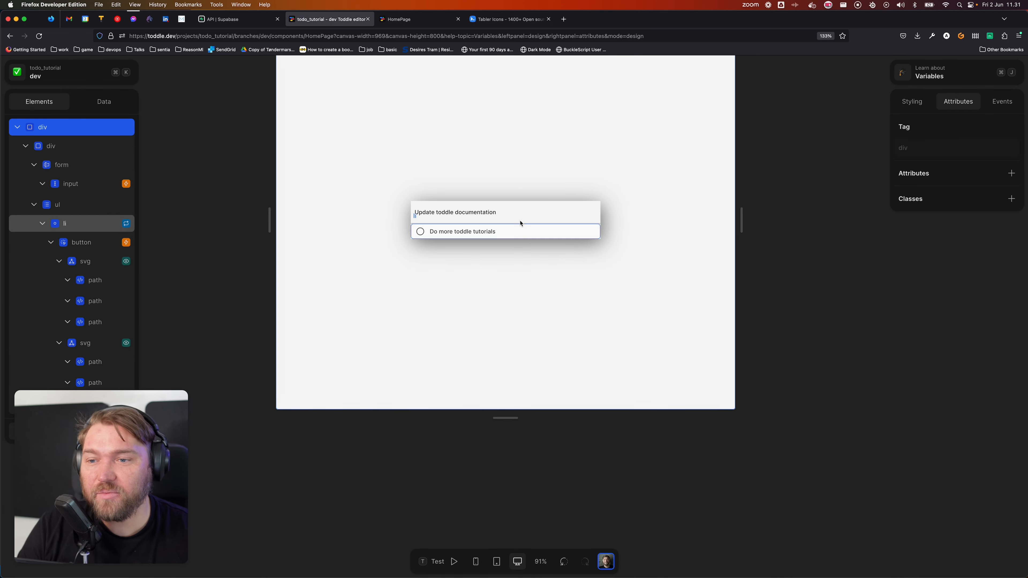
click(522, 213)
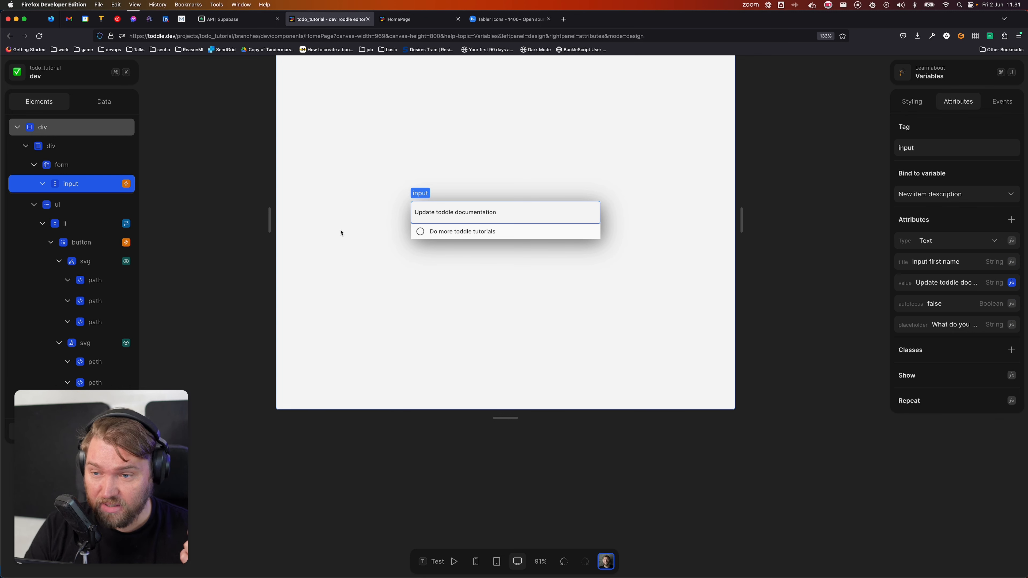
click(374, 168)
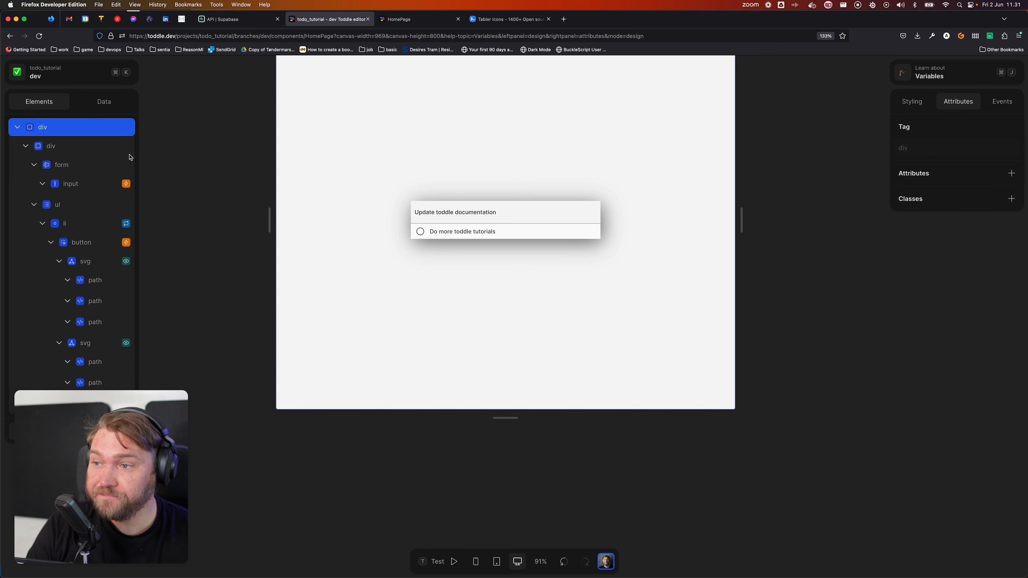
click(113, 104)
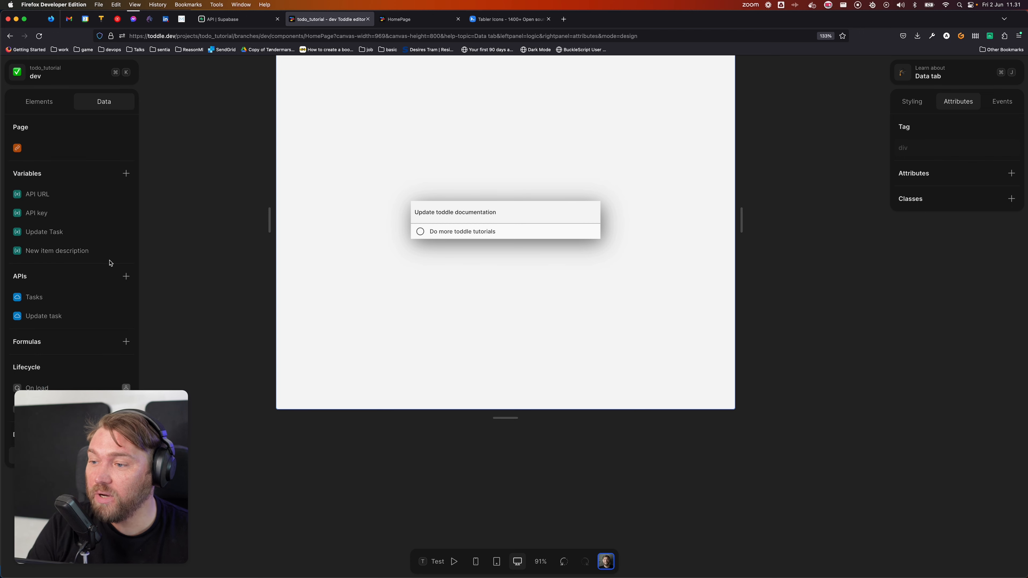
Step: Add an API request named 'Create Task' using the POST method
click(126, 276)
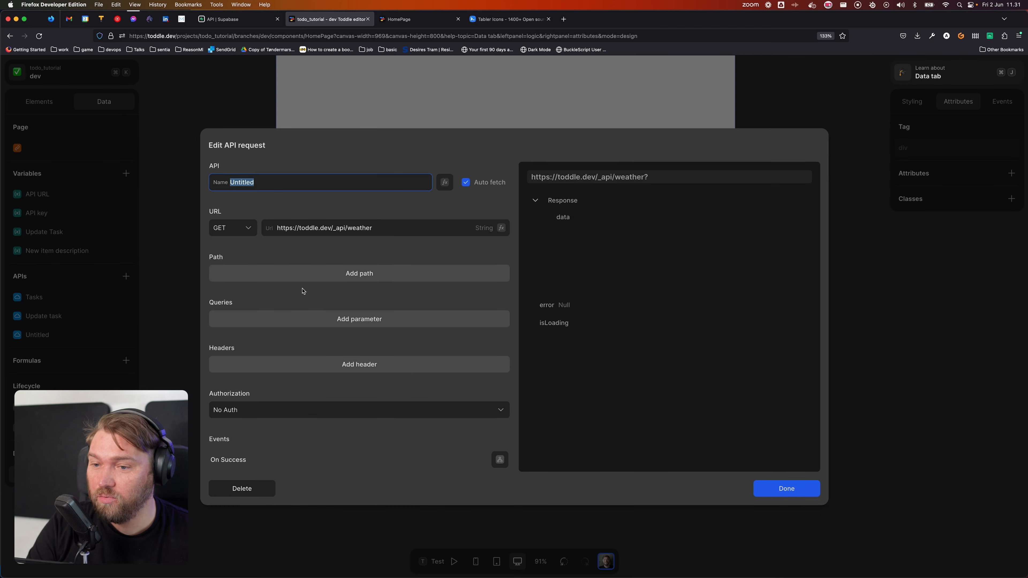
text(Create Task)
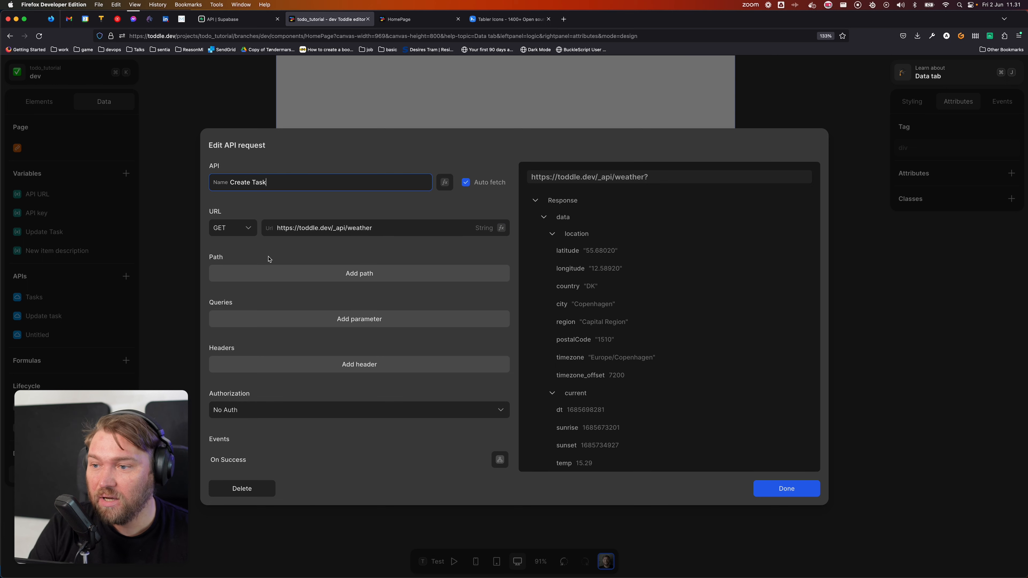
click(234, 228)
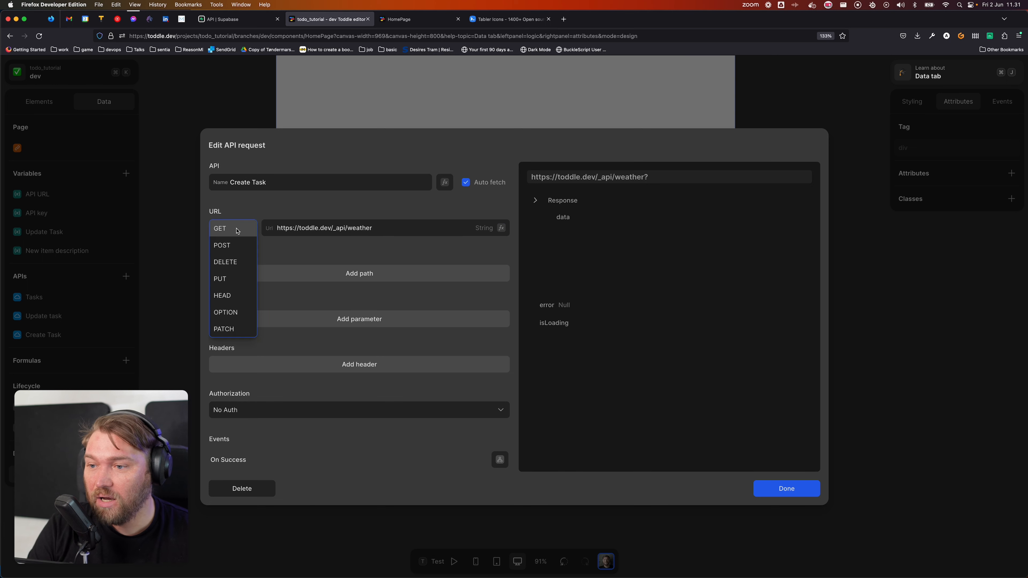
click(237, 247)
Step: Review the Tasks insert-a-row example (POST, Content-Type and Prefer headers), then open the Table Editor
click(229, 19)
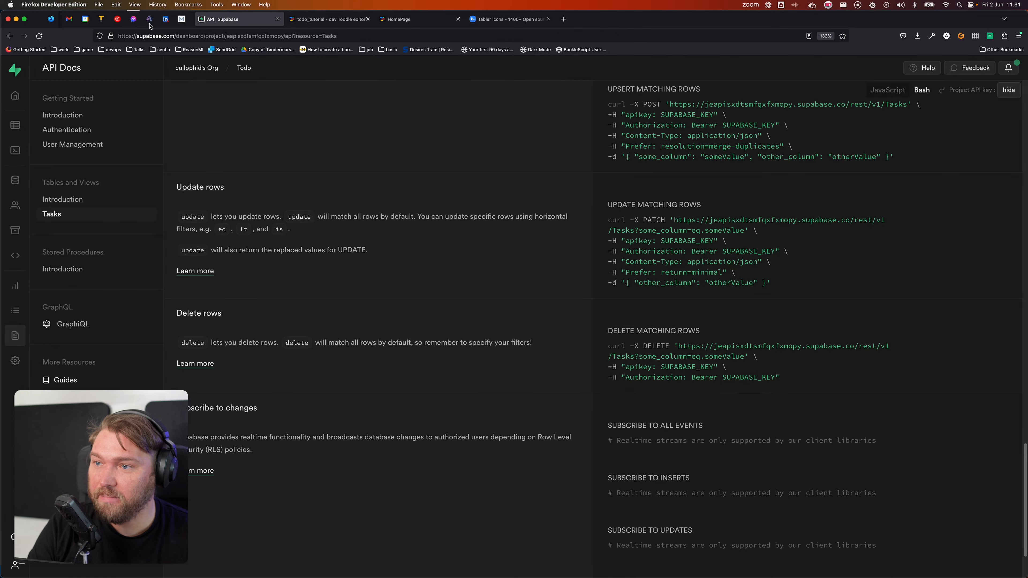
scroll(415, 361, up, 8)
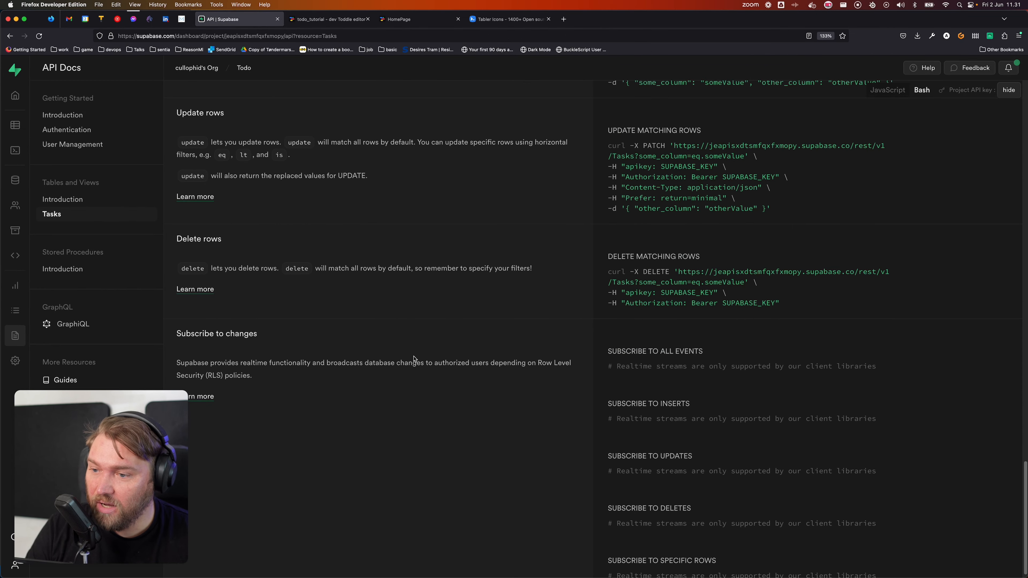
scroll(414, 358, up, 2)
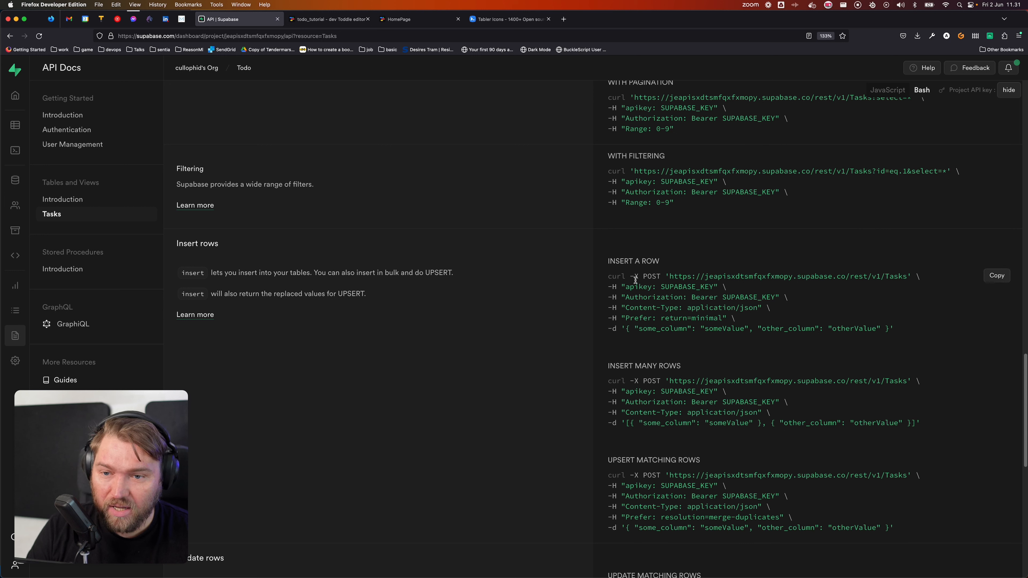
double_click(654, 275)
click(676, 278)
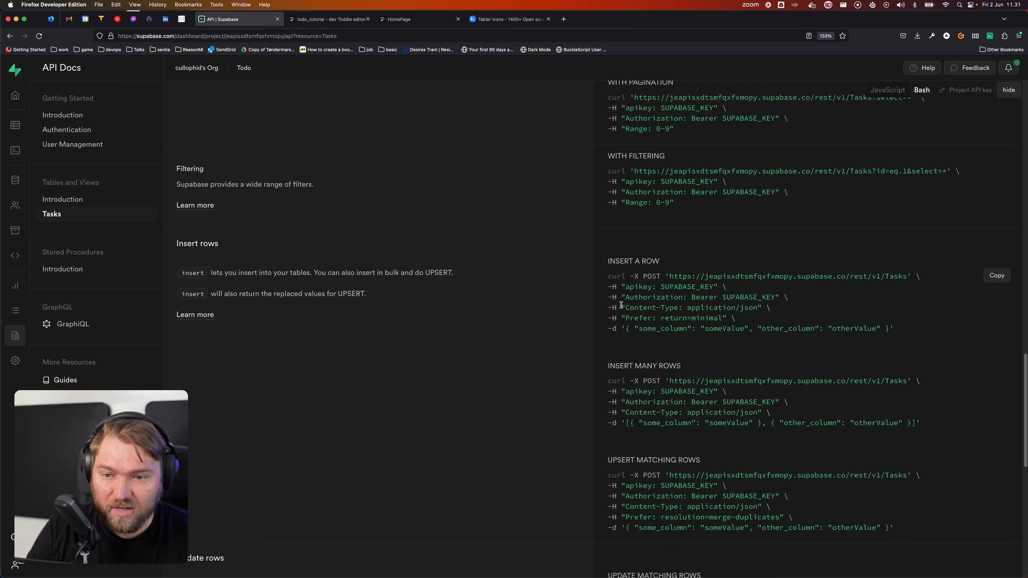
drag(789, 307, 601, 305)
click(750, 325)
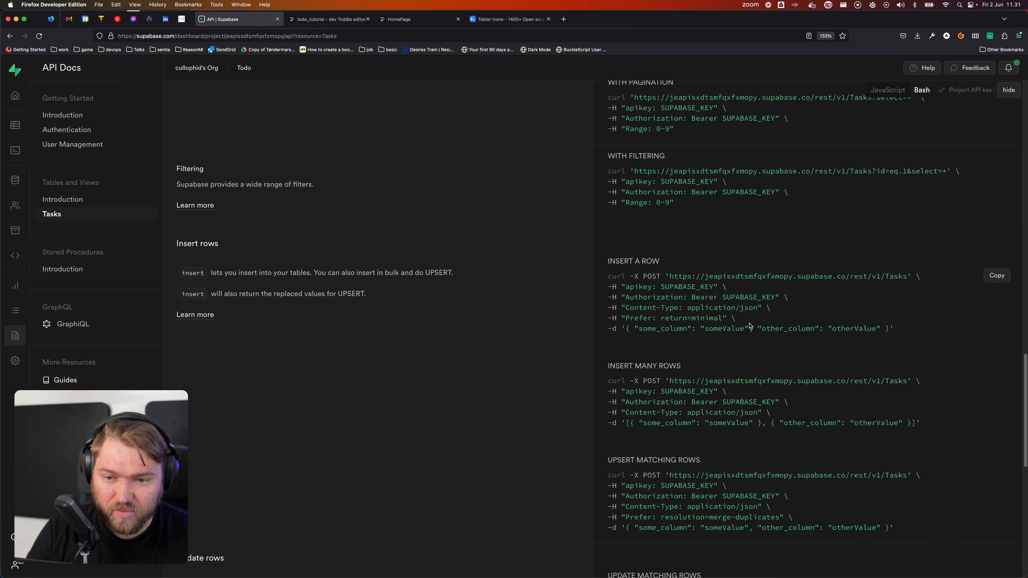
drag(744, 320, 604, 319)
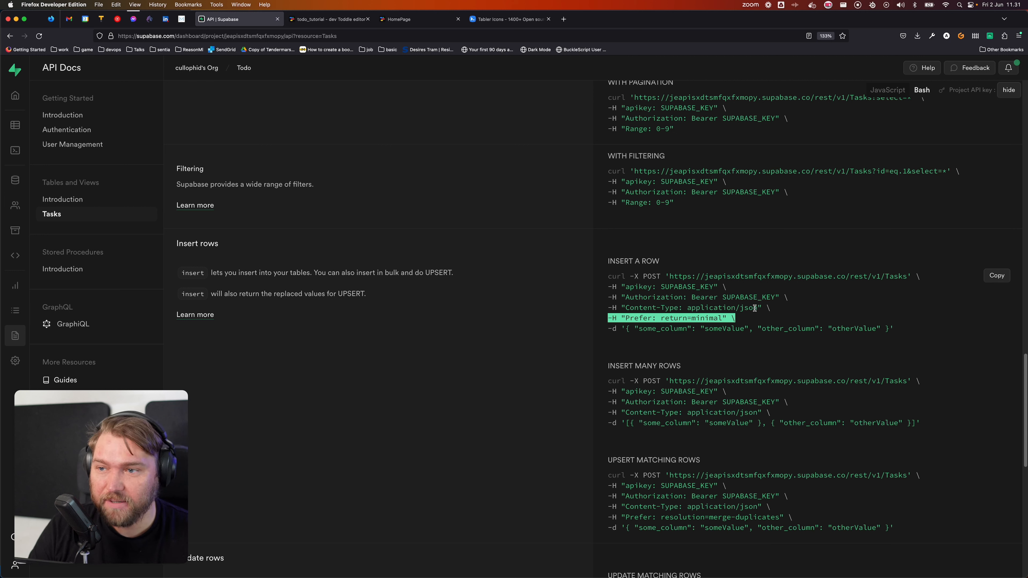
click(521, 328)
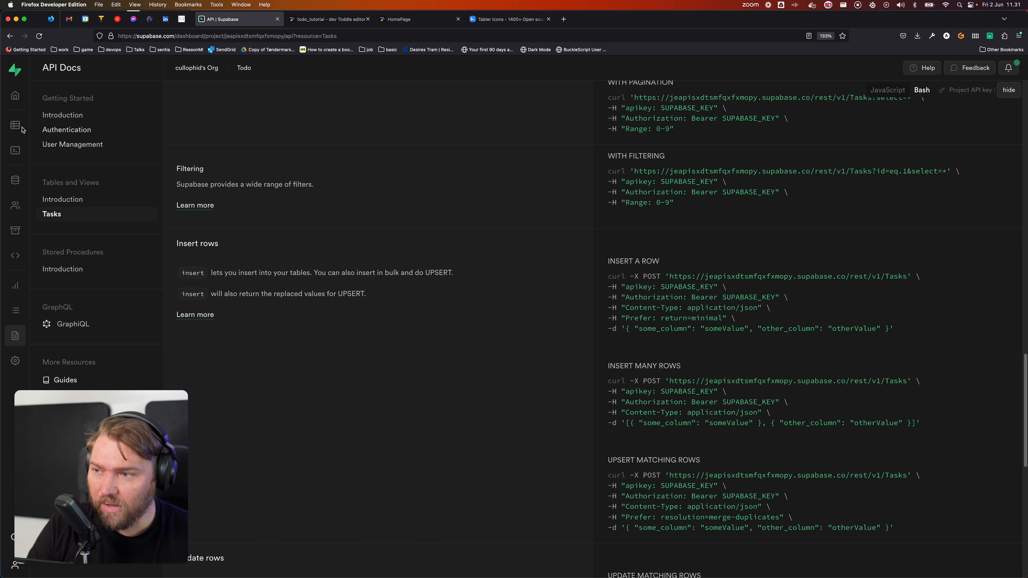
click(12, 125)
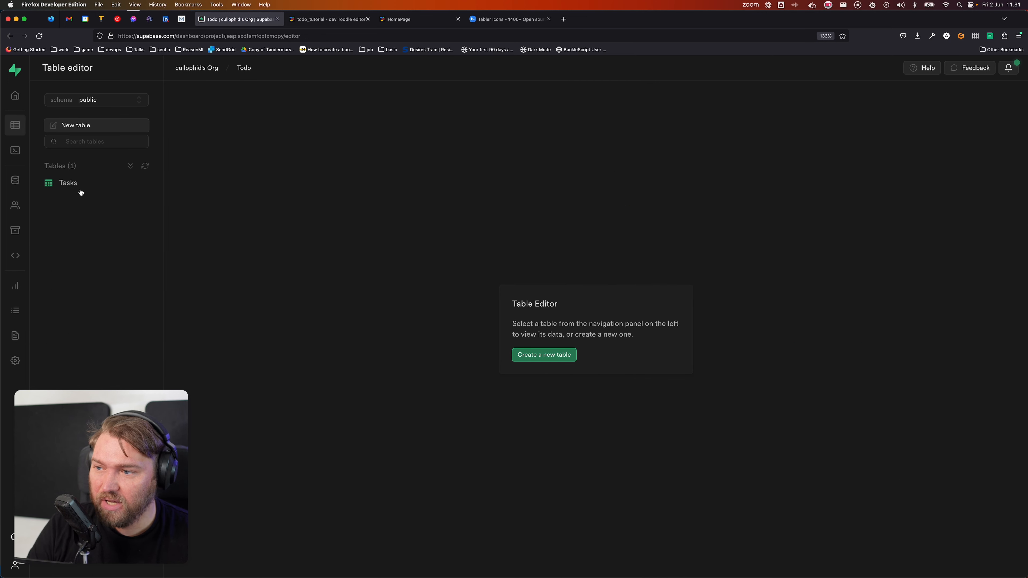
Step: Make the Tasks owner column default to auth.uid() and not nullable, and save
click(77, 187)
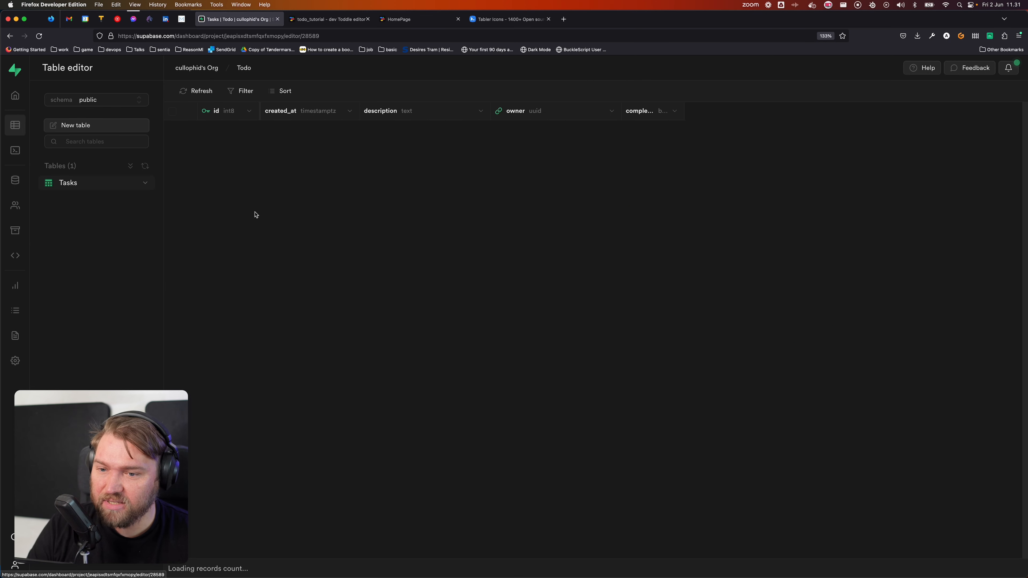
click(145, 182)
click(173, 202)
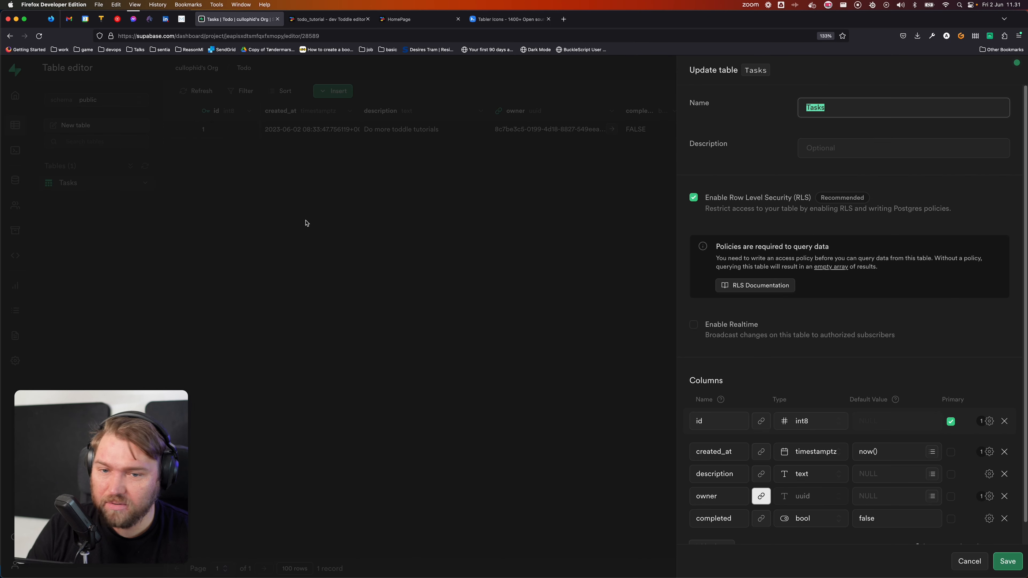
scroll(793, 339, down, 1)
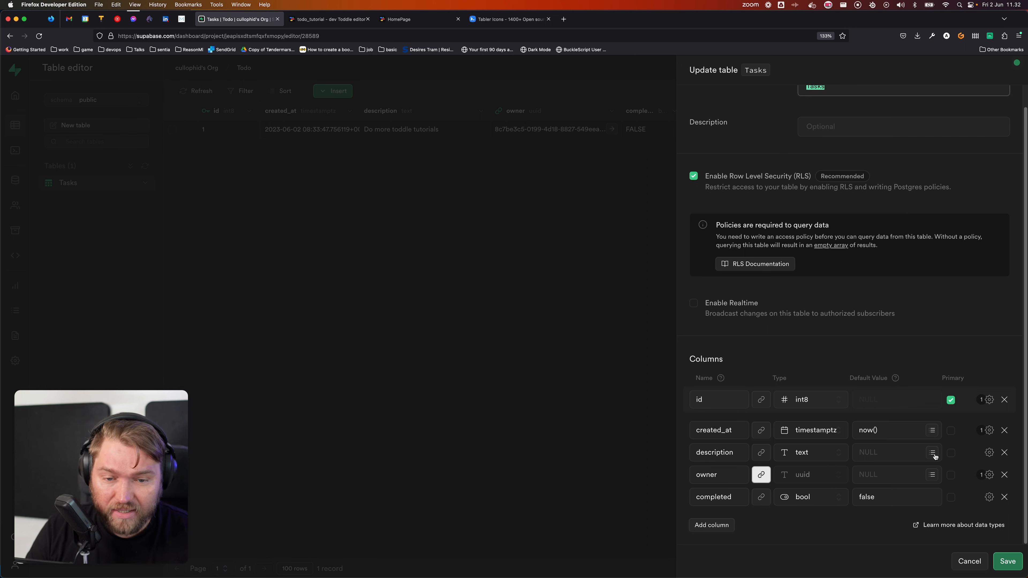
click(883, 473)
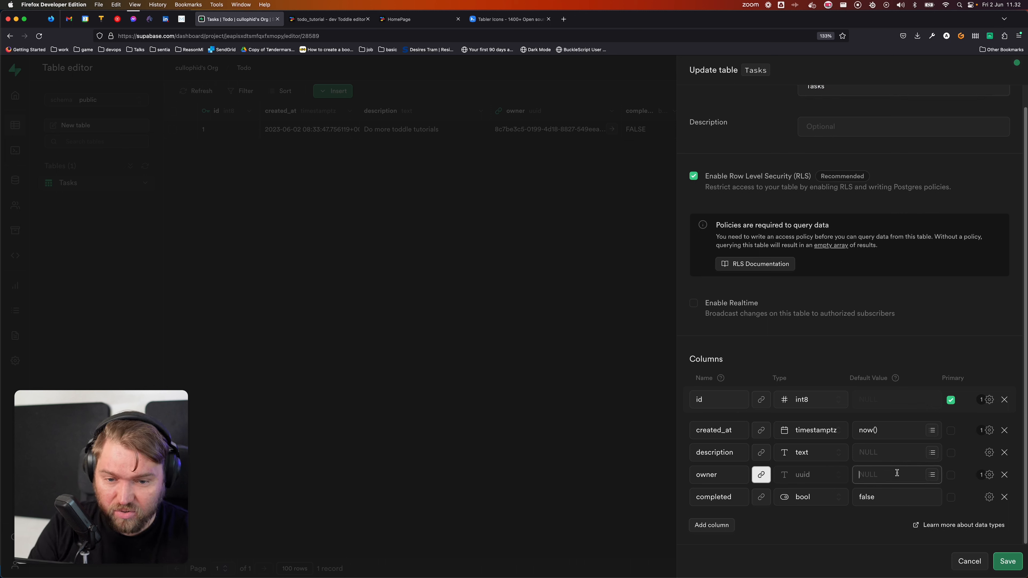
text(auth.uid()
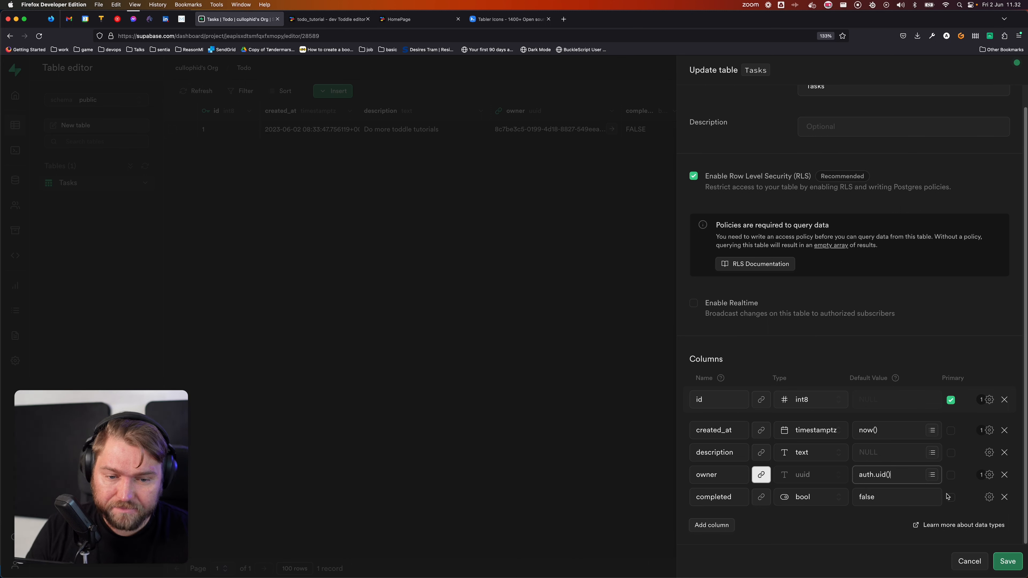
click(988, 475)
click(810, 381)
click(879, 535)
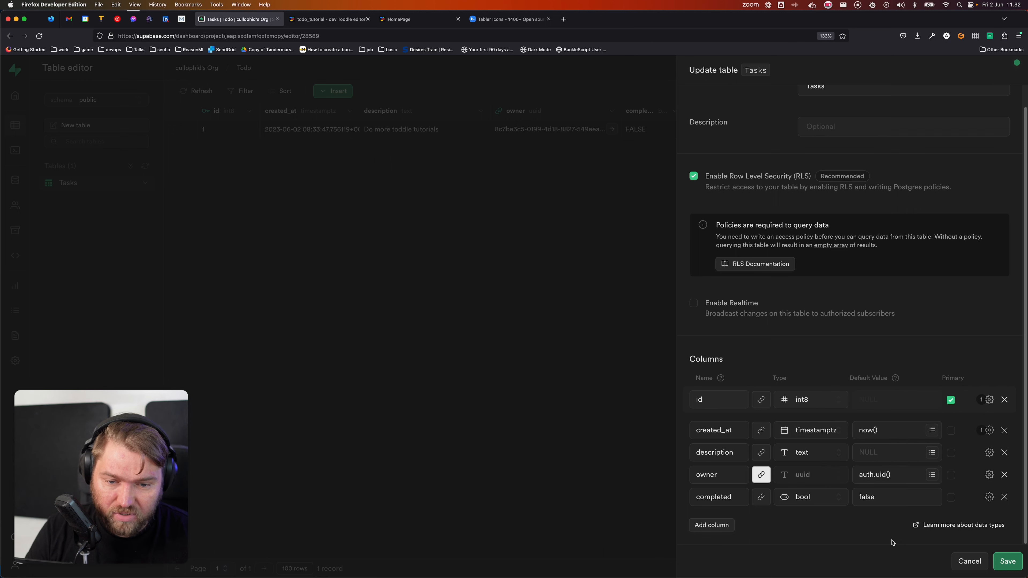
click(1009, 561)
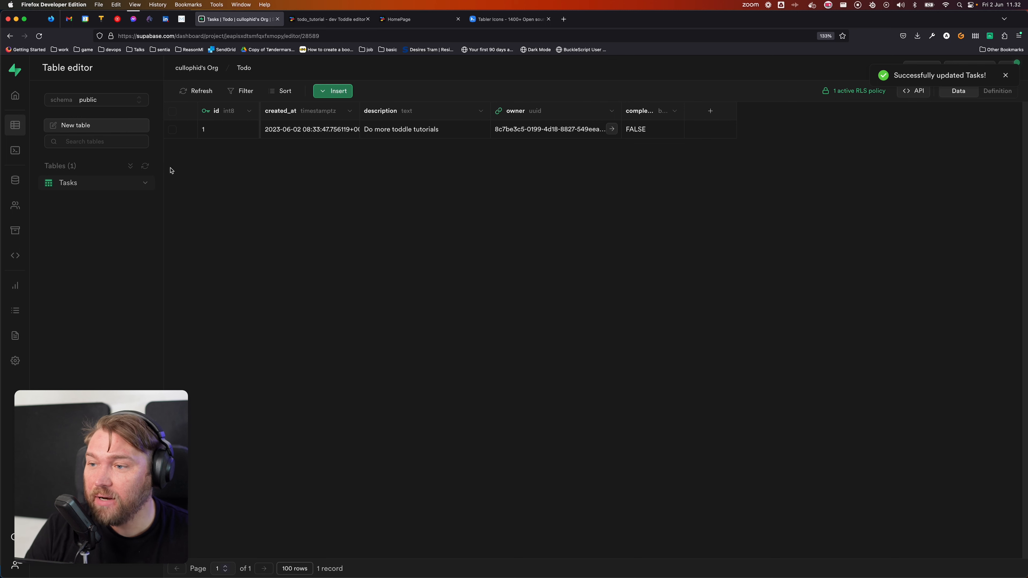
Step: Reopen the Tasks table structure, save it again, and return to Toddle
click(144, 183)
click(162, 202)
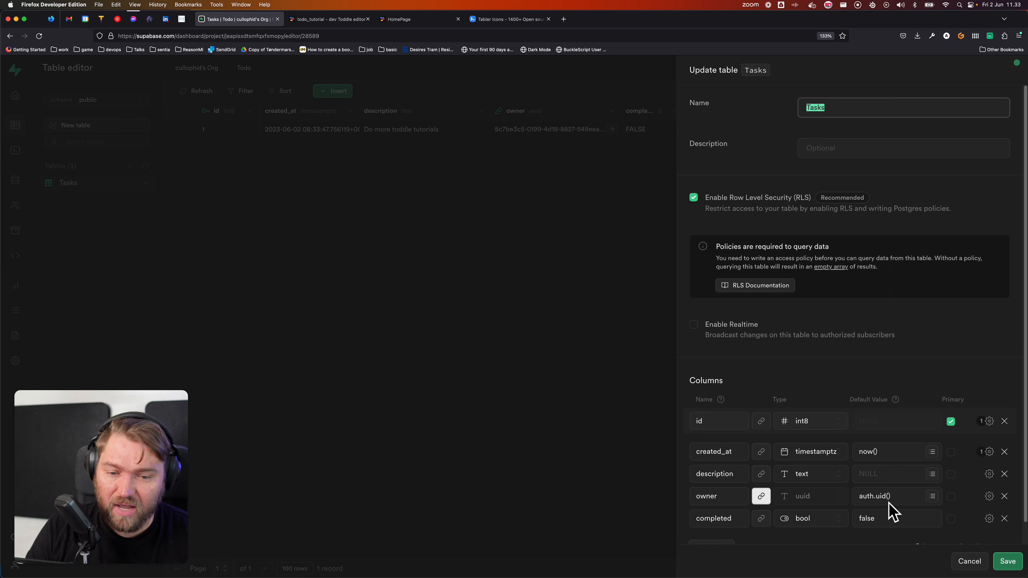
click(1007, 561)
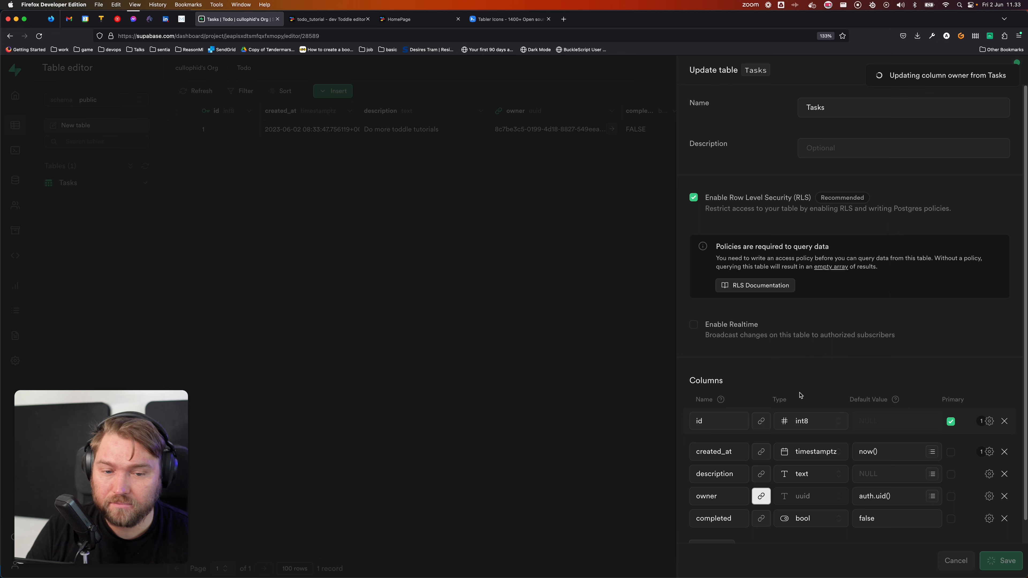
click(343, 21)
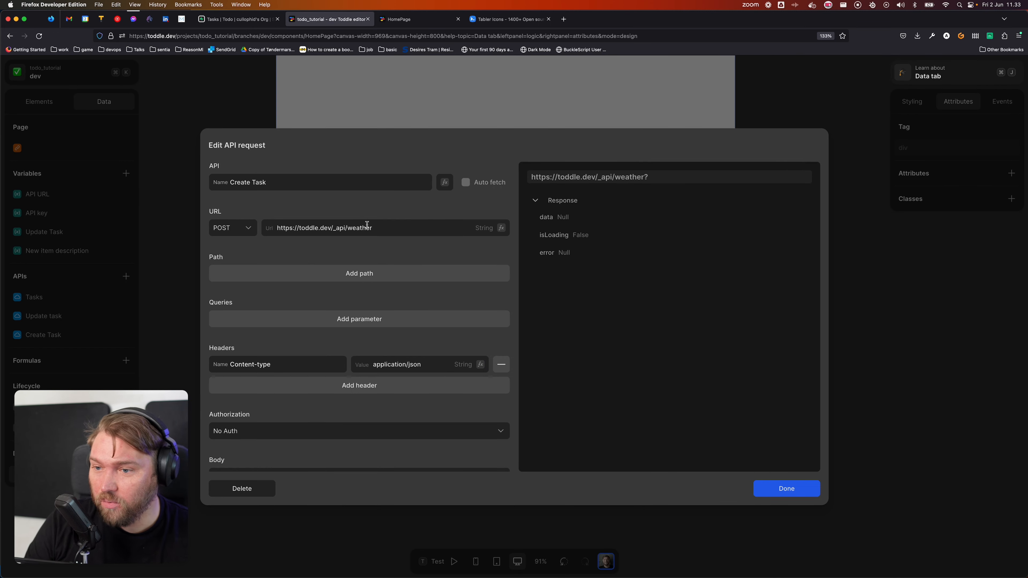
Step: Use the API URL variable as the Create Task request's URL via a formula
click(501, 228)
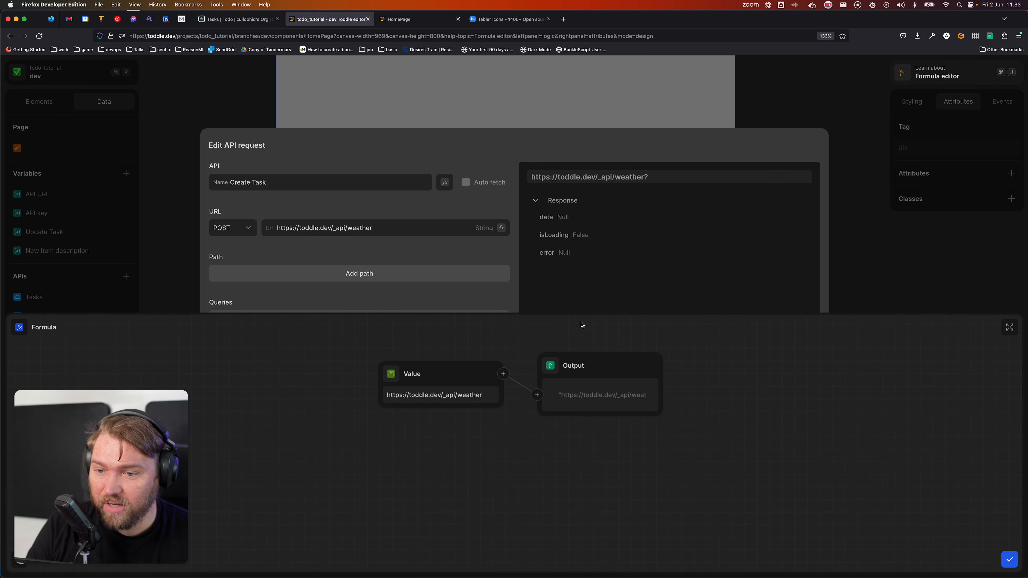
click(392, 373)
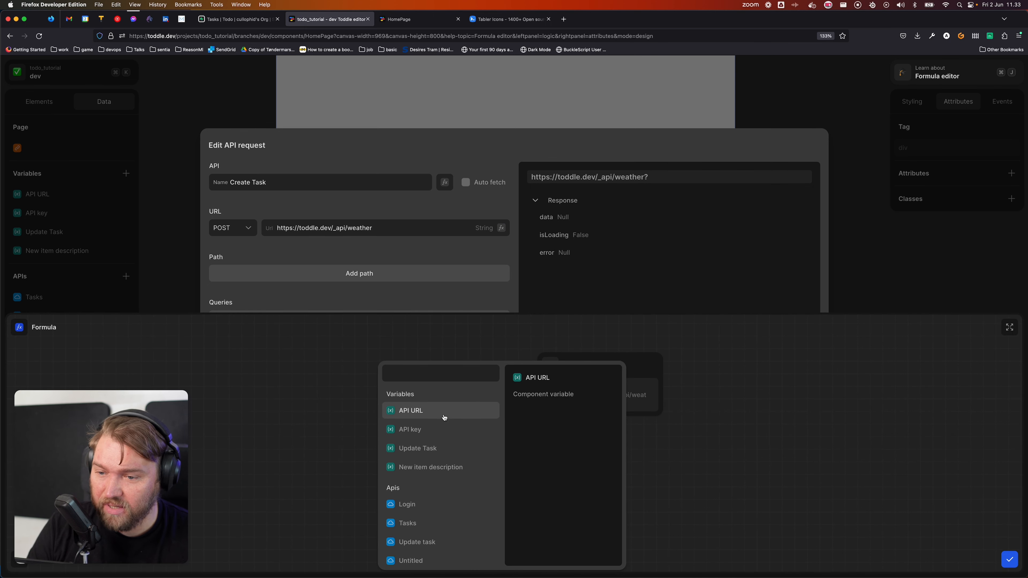
click(443, 415)
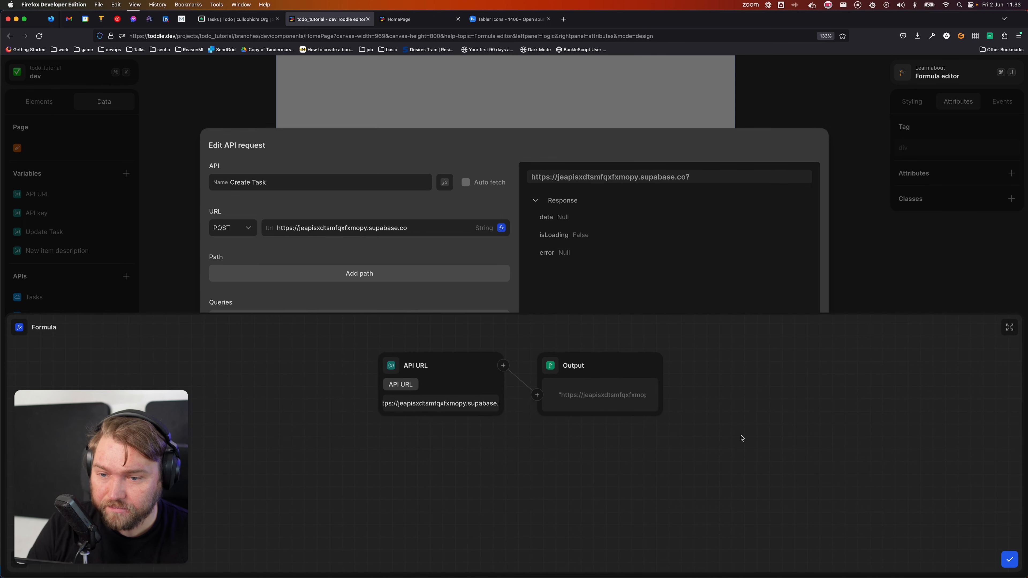
key(Escape)
scroll(282, 363, down, 2)
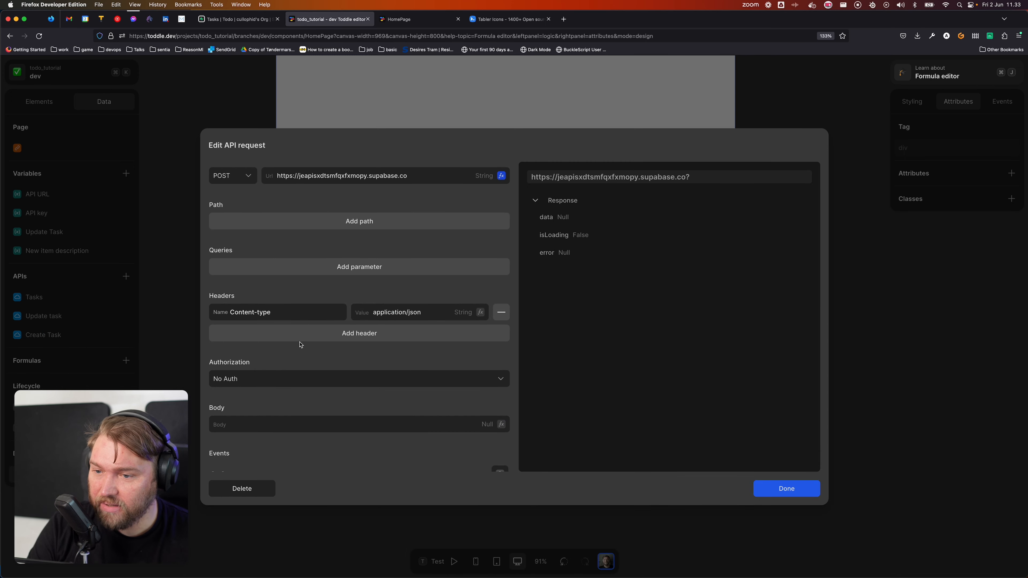
scroll(319, 320, up, 2)
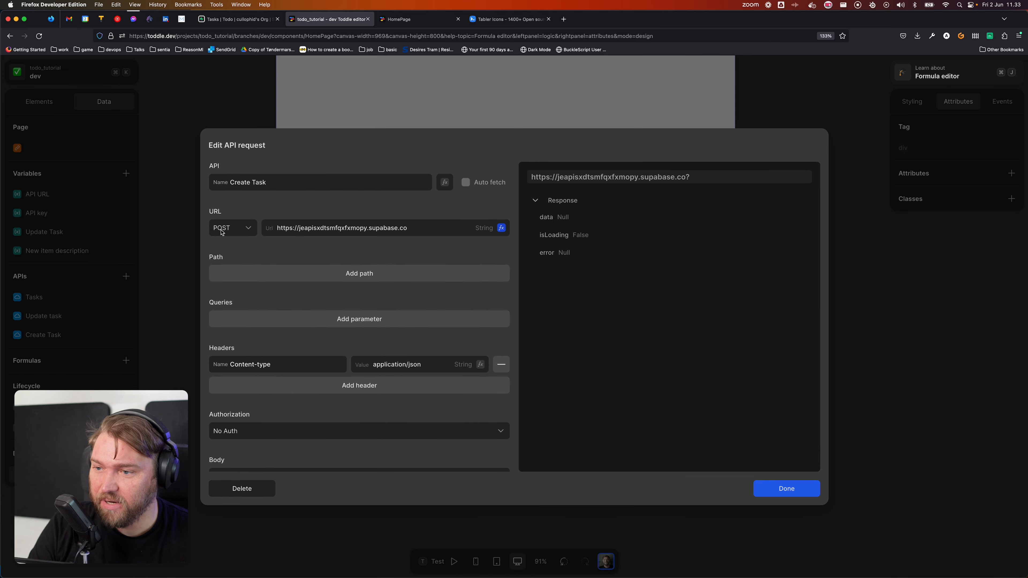
scroll(344, 348, down, 1)
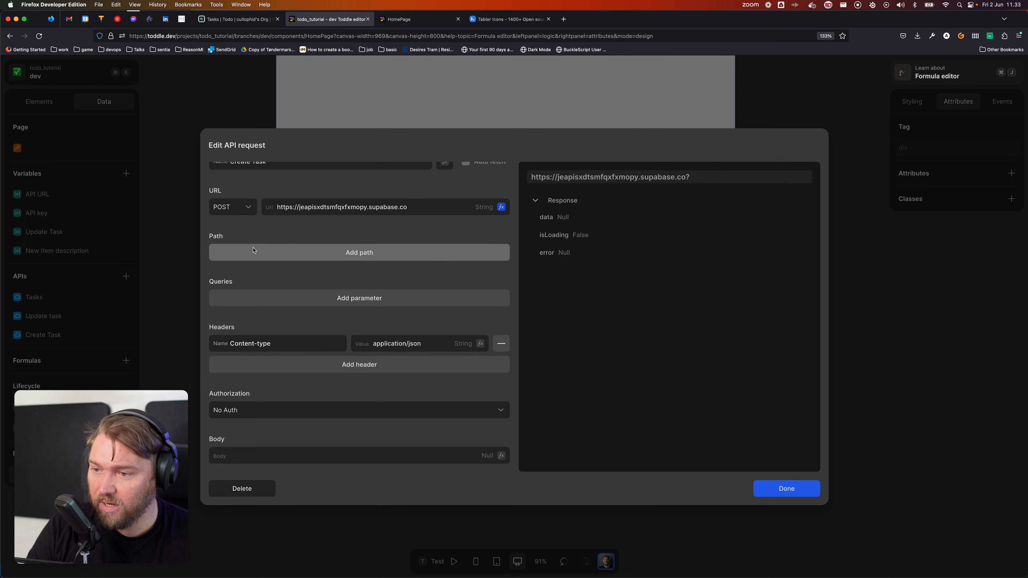
Step: Add path segments rest, v1 and Tasks to the Create Task URL
click(288, 254)
click(284, 253)
text(res)
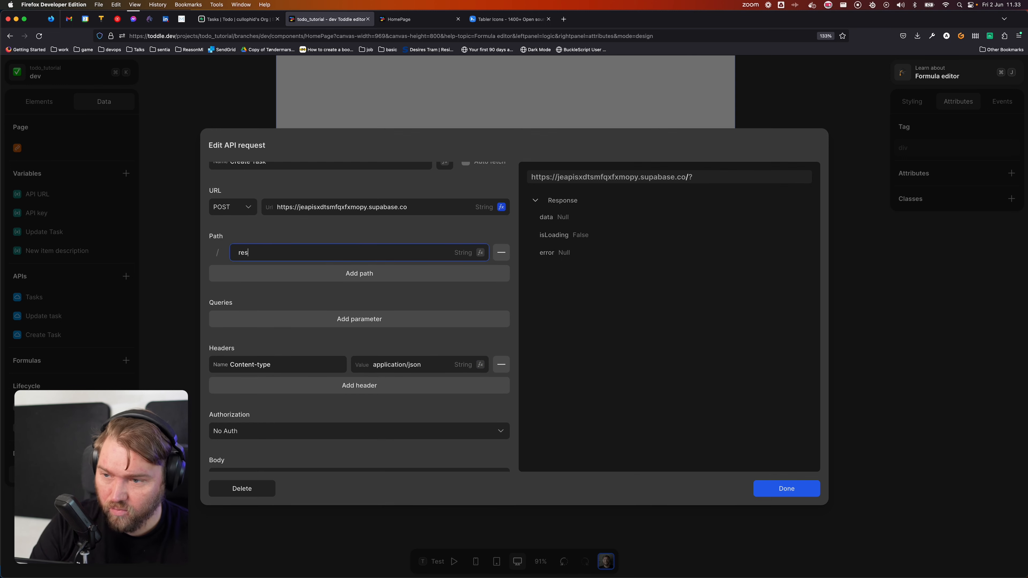
text(t)
click(273, 269)
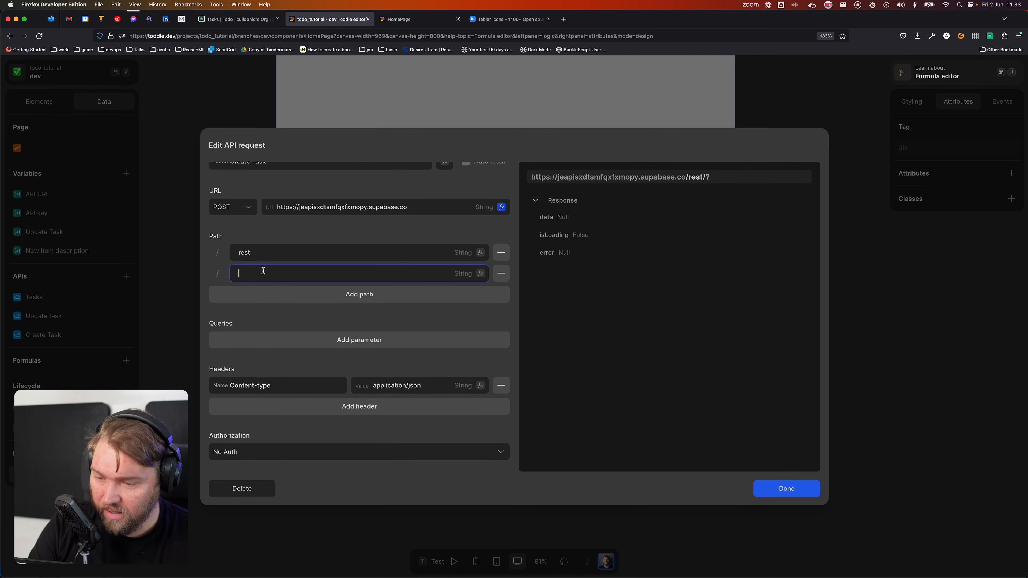
text(v1)
click(270, 294)
click(271, 295)
text(Tasks)
Step: Add an apiKey header whose value comes from the API key variable
scroll(279, 335, down, 5)
click(274, 316)
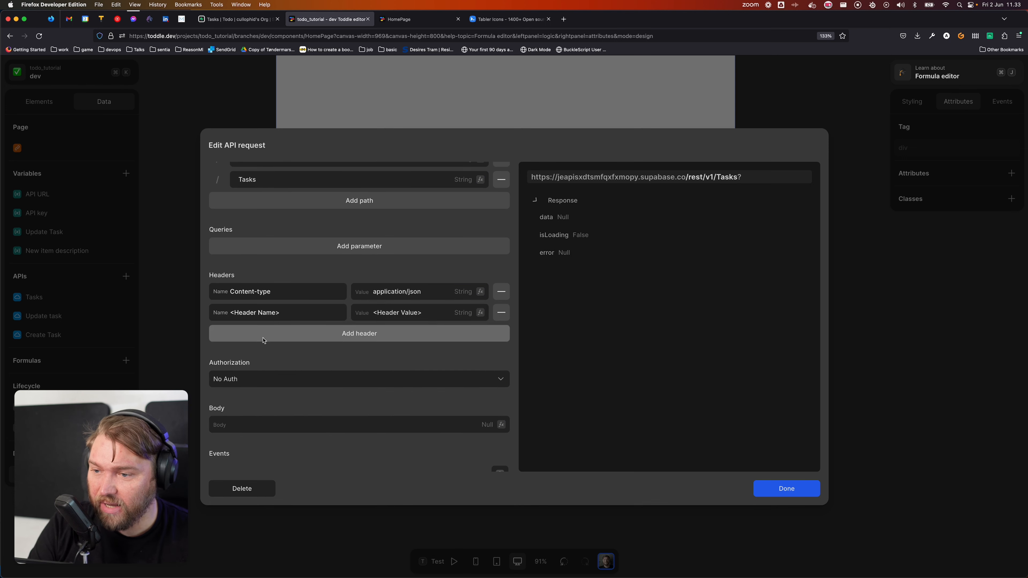
click(291, 314)
text(apiKey)
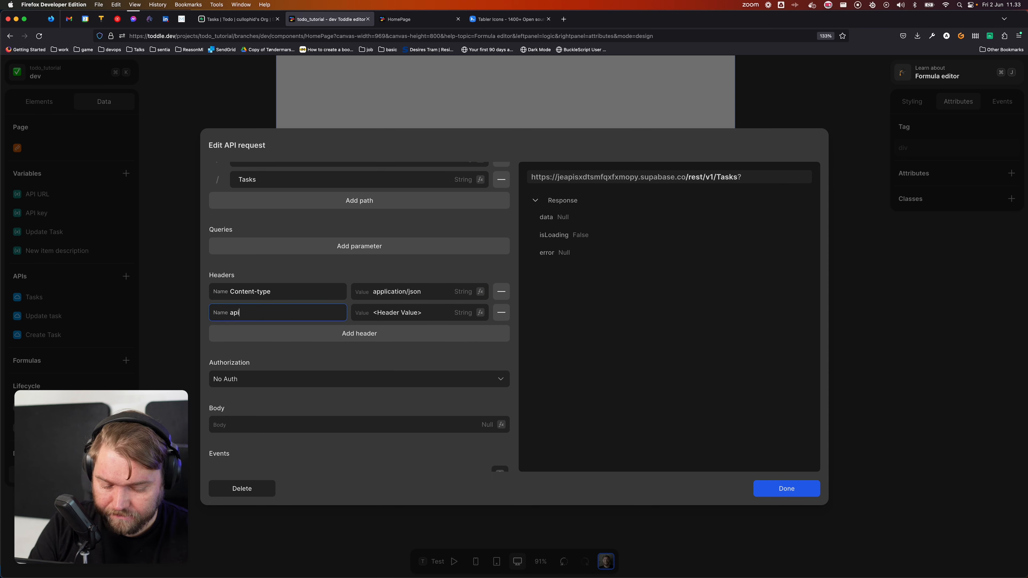
click(480, 313)
click(397, 378)
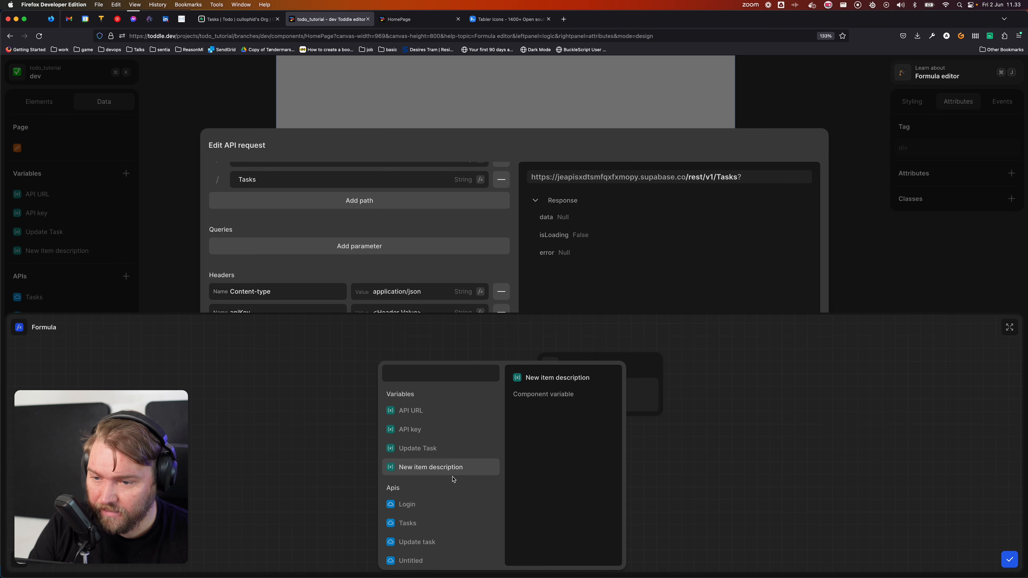
click(424, 430)
key(Escape)
Step: Set the request's authorization to Bearer <access_token>
scroll(319, 357, down, 2)
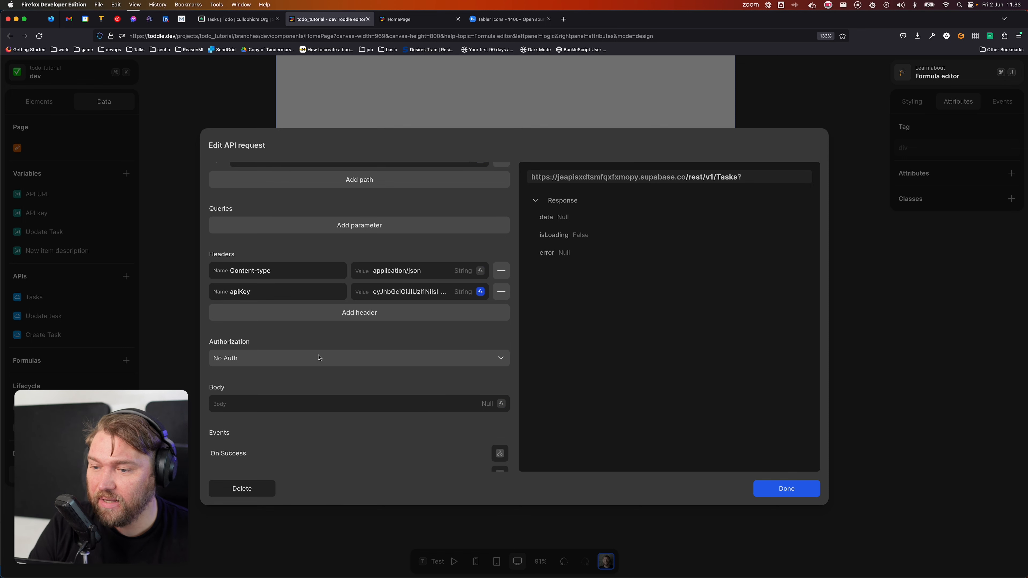
scroll(319, 357, up, 5)
scroll(320, 364, down, 5)
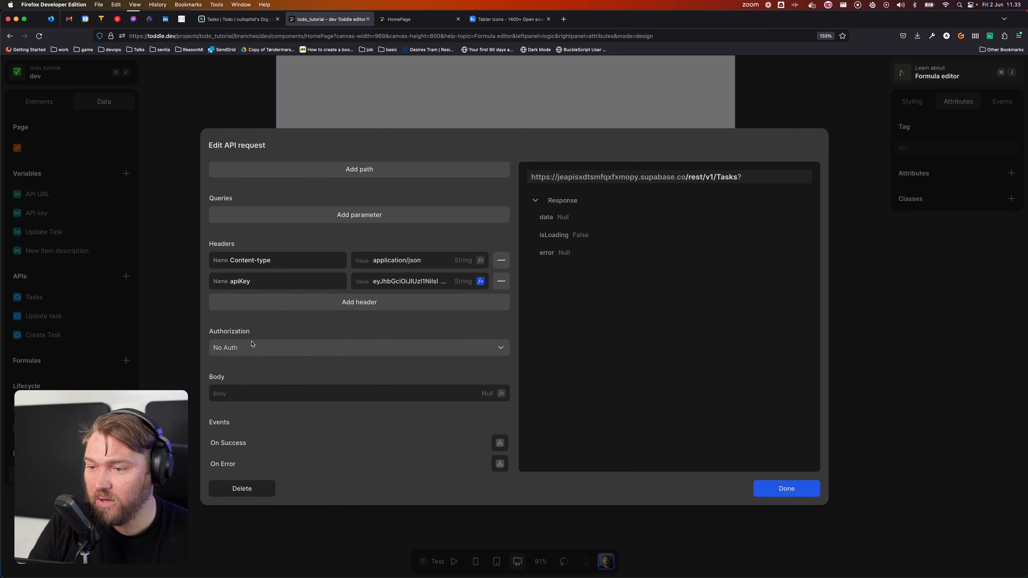
click(259, 348)
click(288, 349)
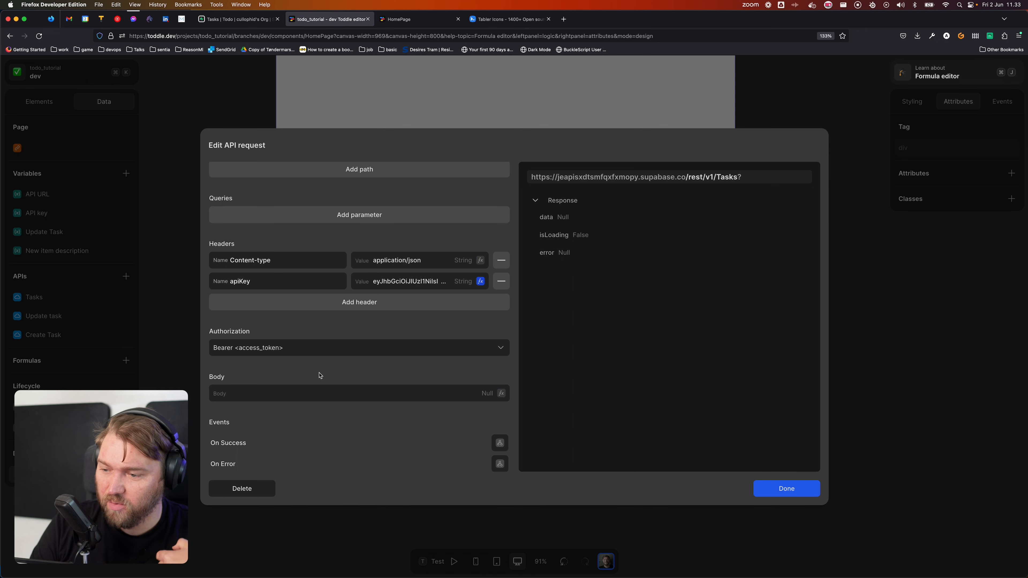
scroll(320, 375, down, 2)
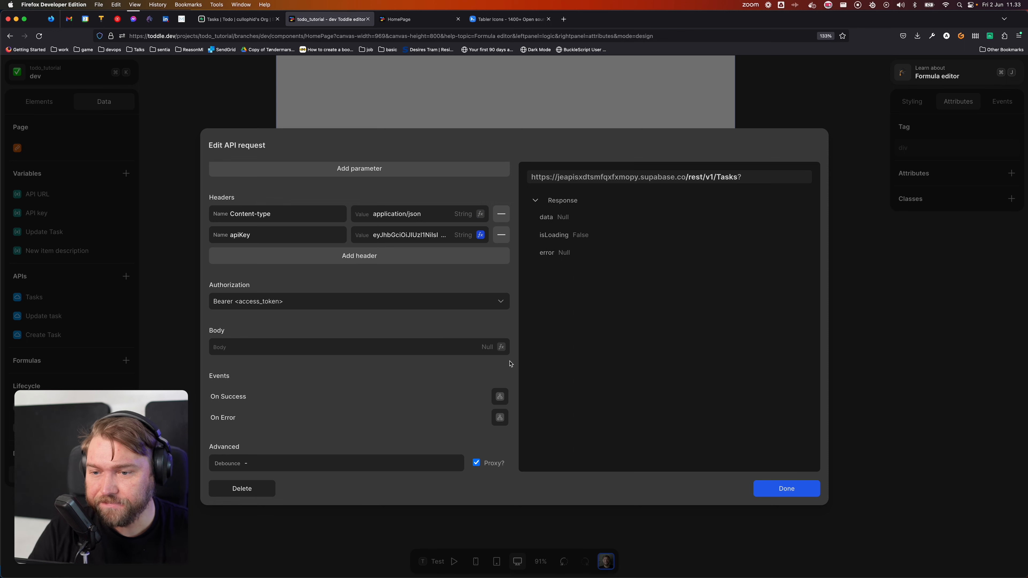
Step: Replace the Create Task body's null value with an Object node
click(501, 347)
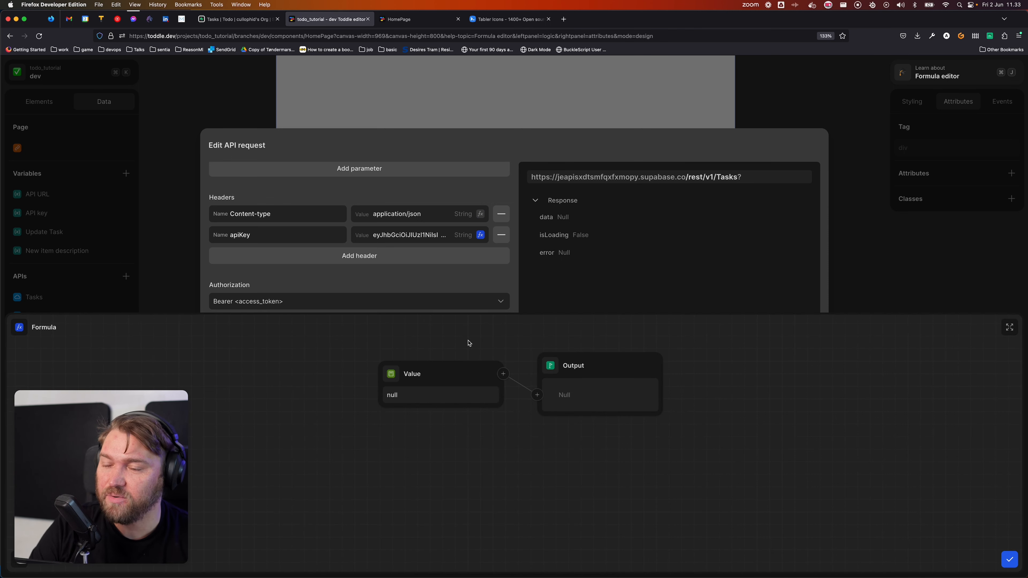
click(391, 373)
text(obj)
key(Return)
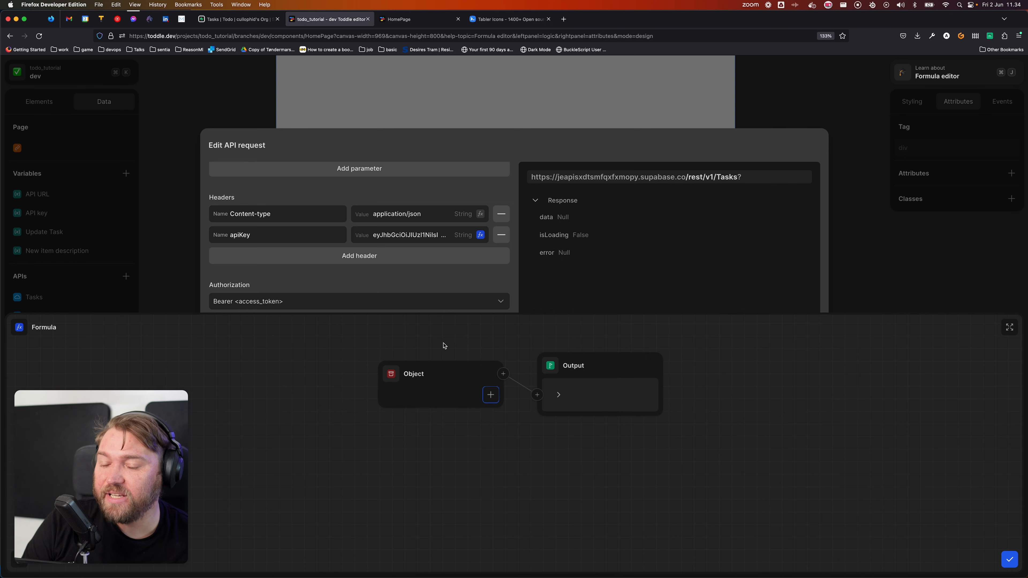
Step: Add a 'description' key fed by the New item description variable and confirm the body
click(490, 394)
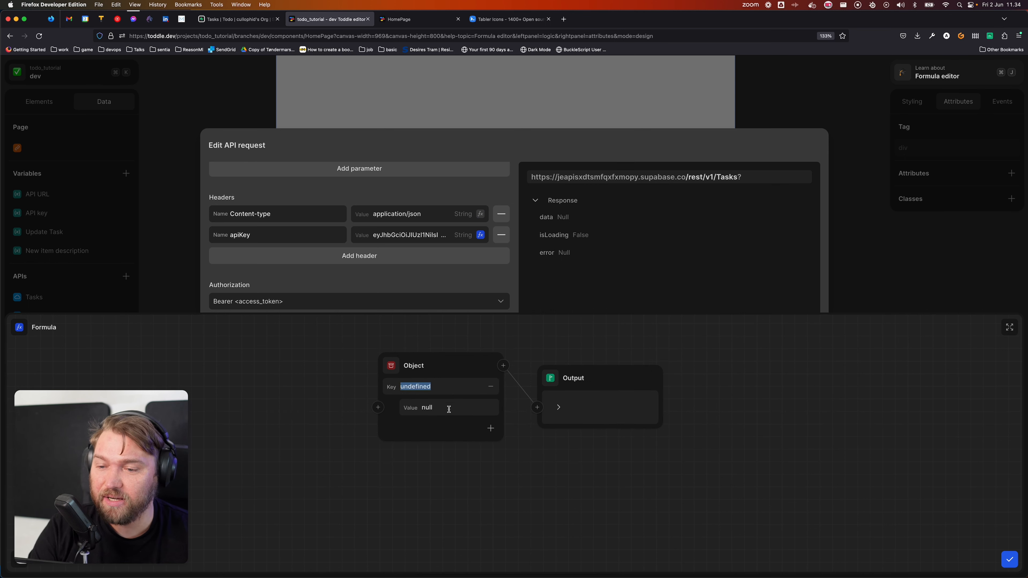
text(description)
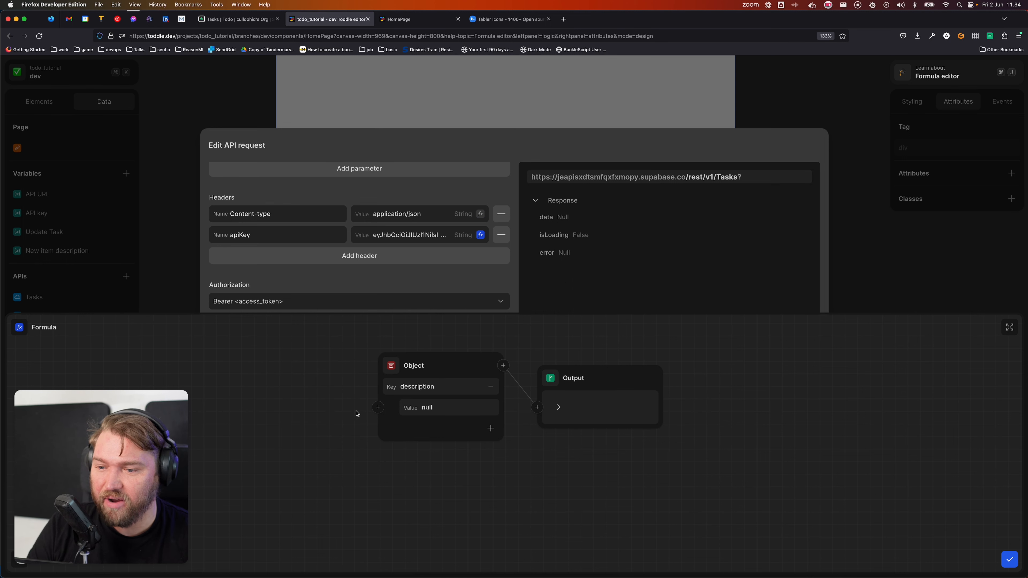
click(377, 408)
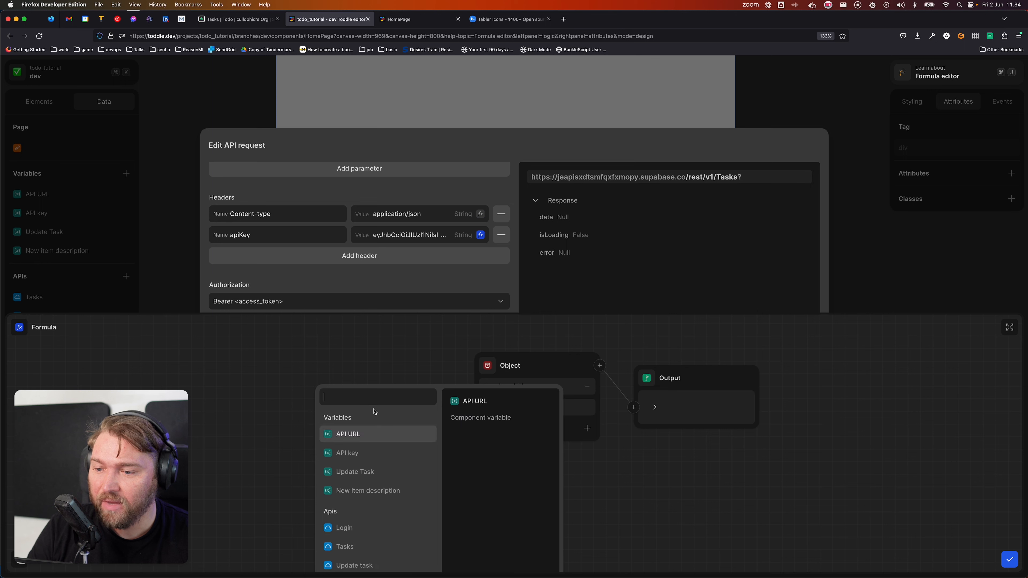
click(400, 490)
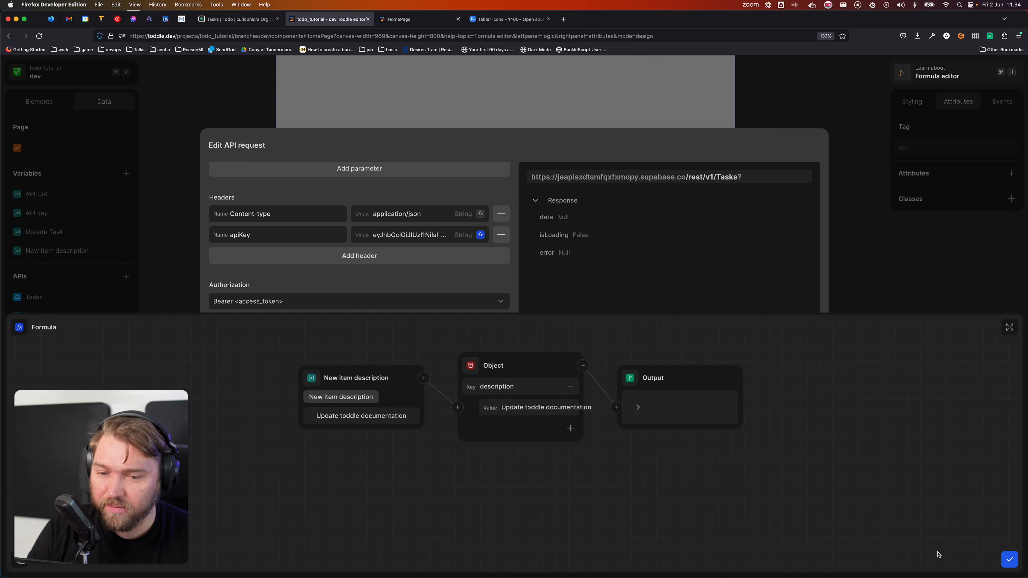
click(1009, 559)
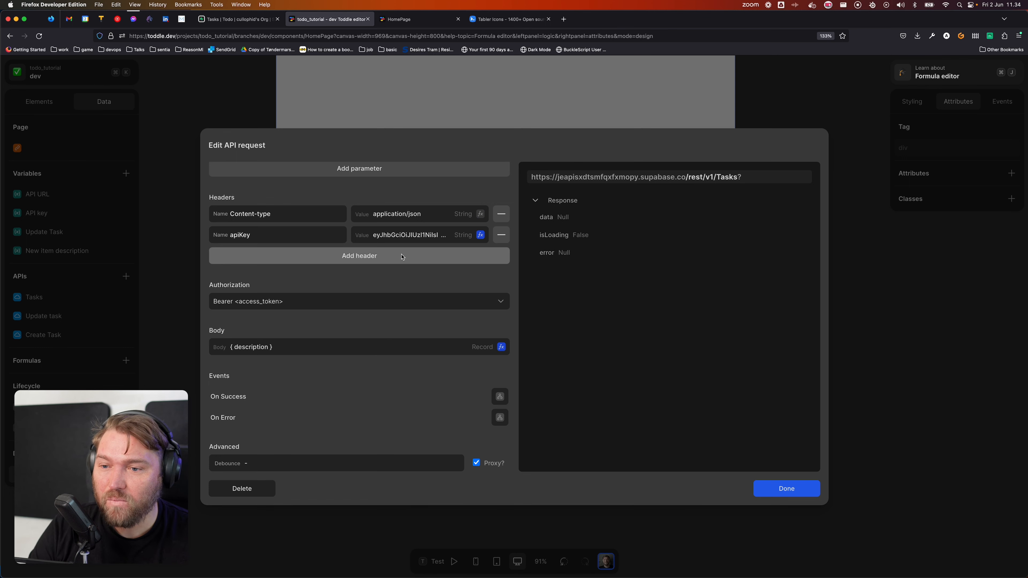
scroll(398, 255, up, 5)
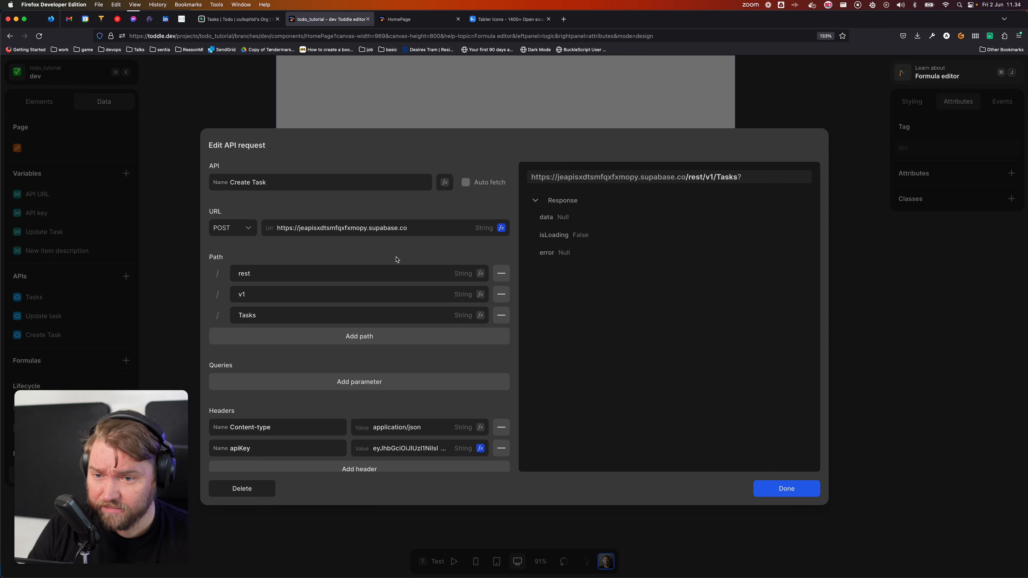
scroll(433, 292, down, 5)
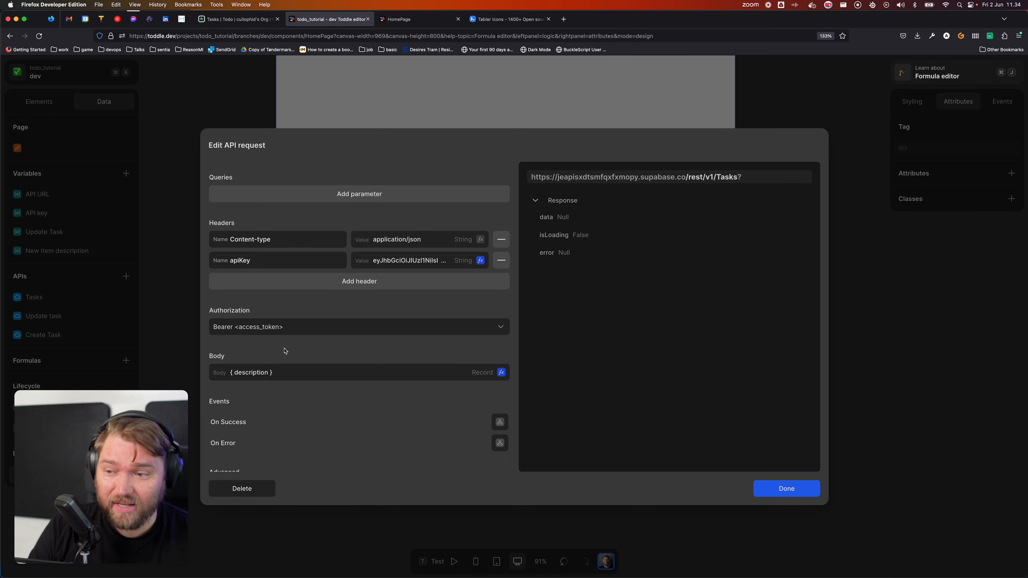
scroll(379, 398, down, 1)
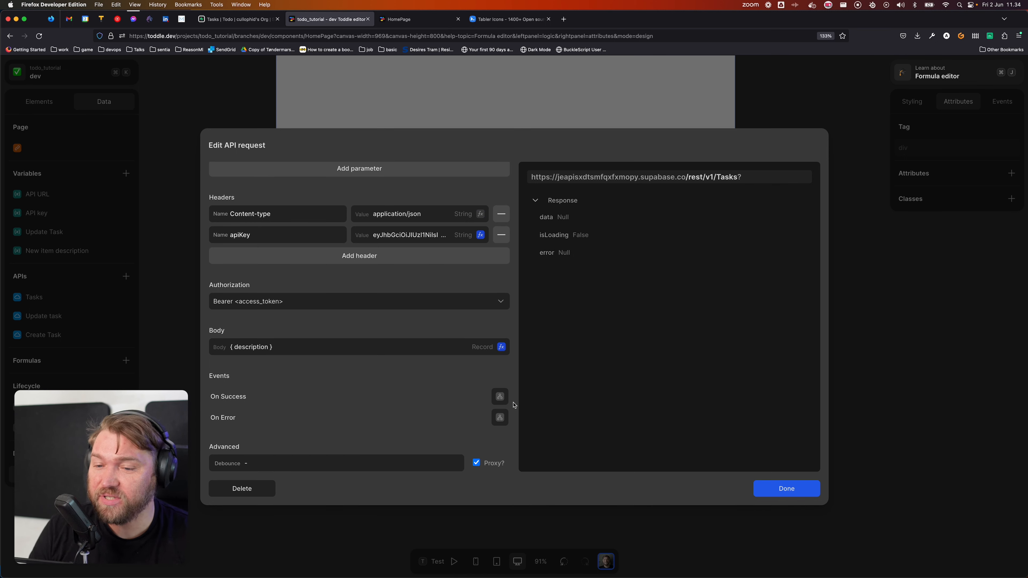
Step: Make Create Task refetch Tasks on success and close the request editor
click(500, 398)
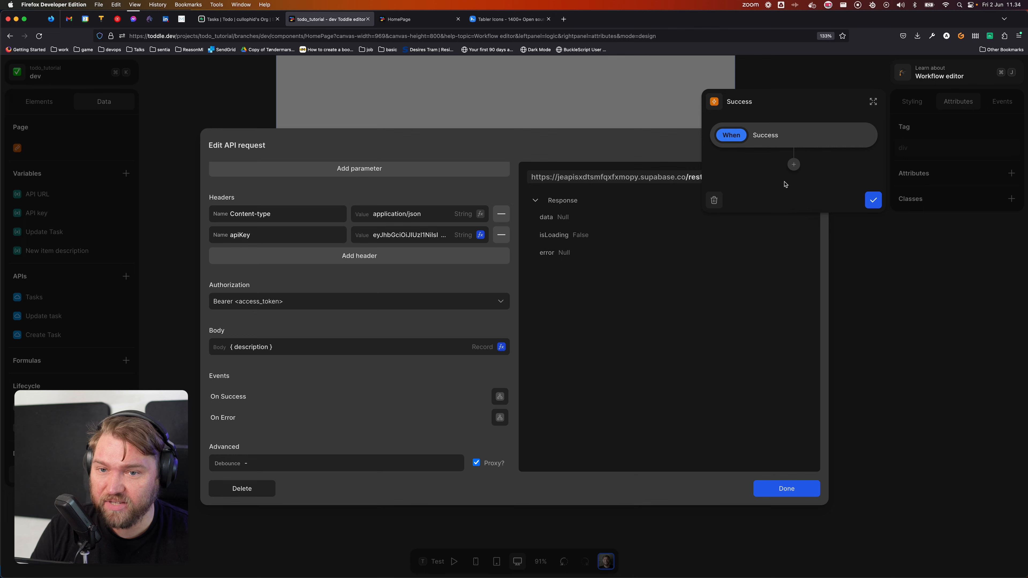
click(793, 166)
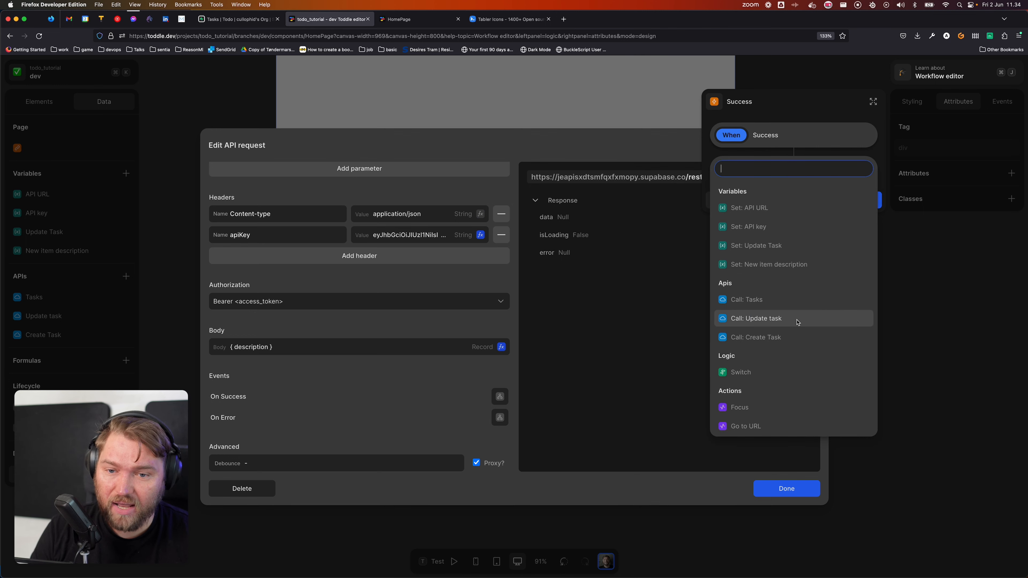
click(780, 299)
click(873, 301)
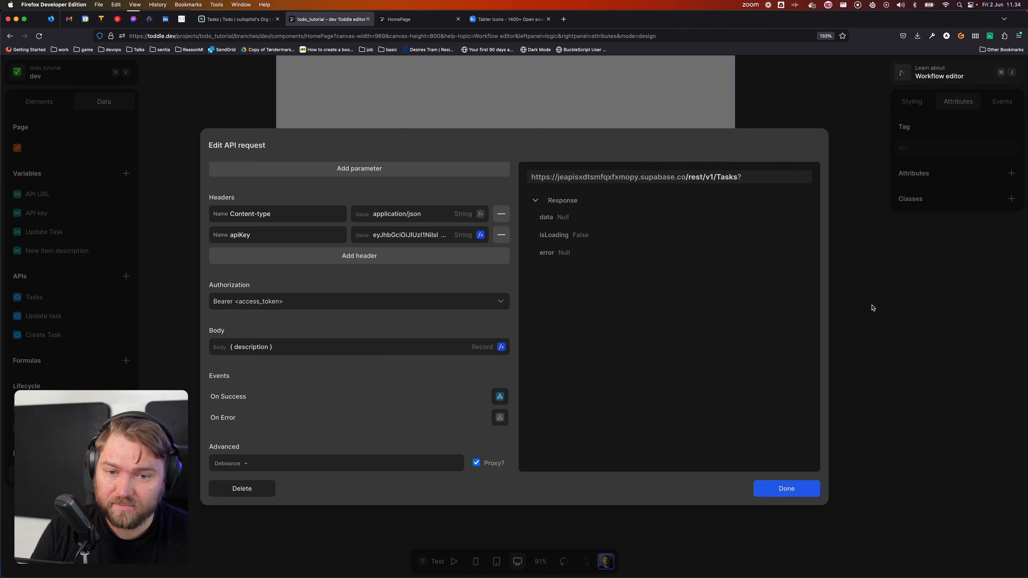
click(791, 488)
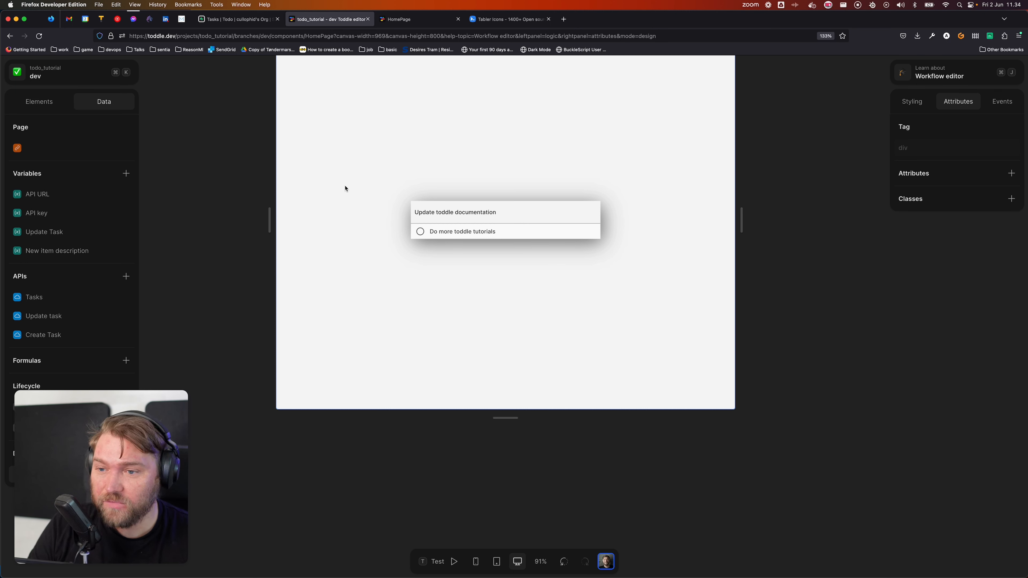
Step: Select the form element in the Elements tree and show its Events panel
click(504, 214)
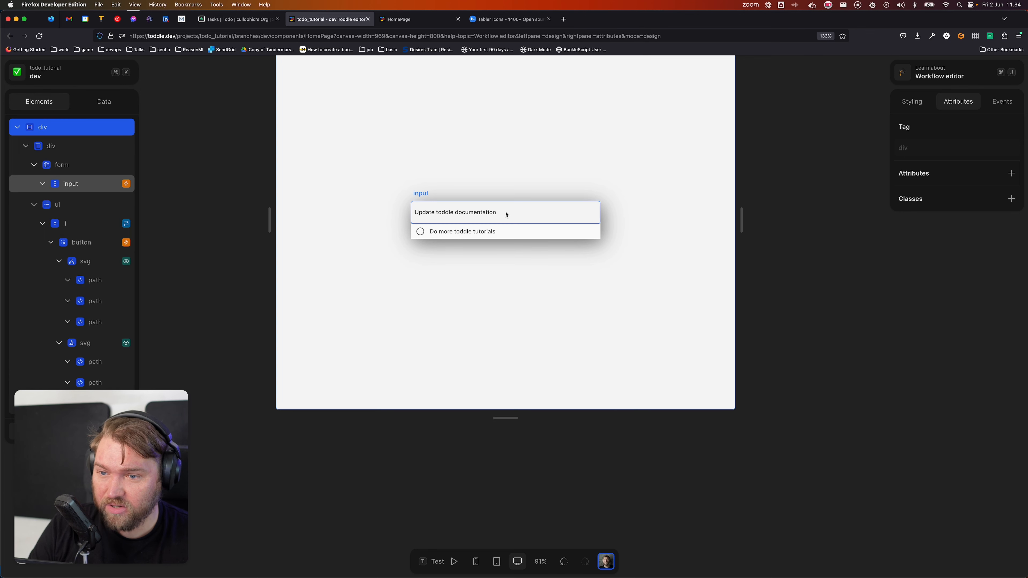
click(34, 167)
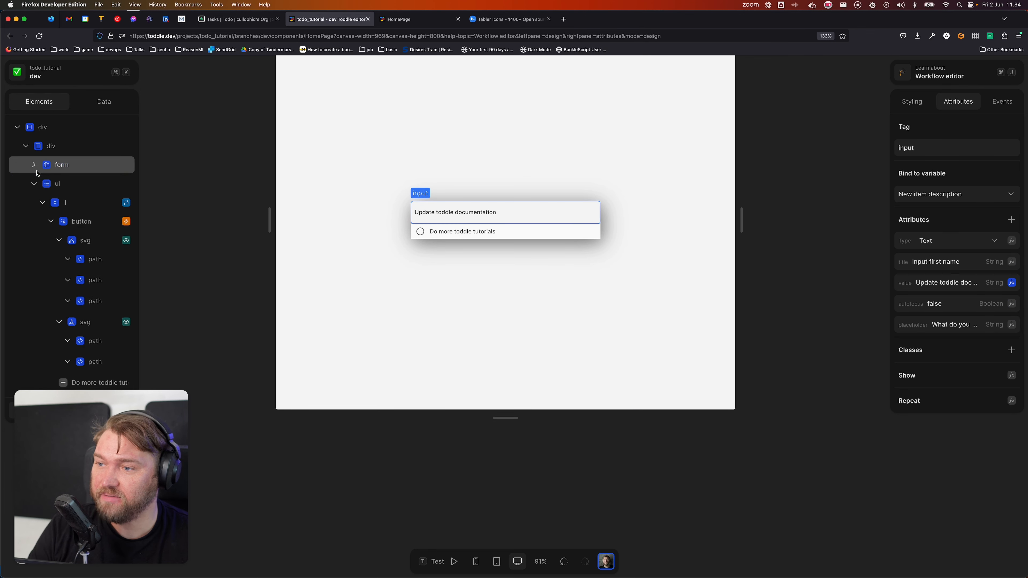
click(96, 172)
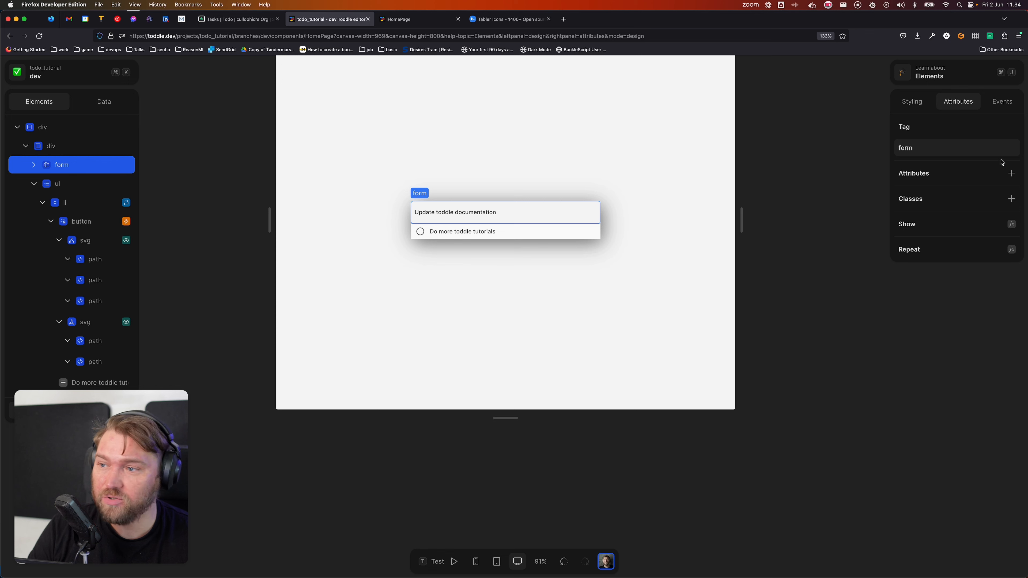
click(1003, 102)
Step: Create a submit workflow for the form with a Switch step after Prevent Default
click(947, 307)
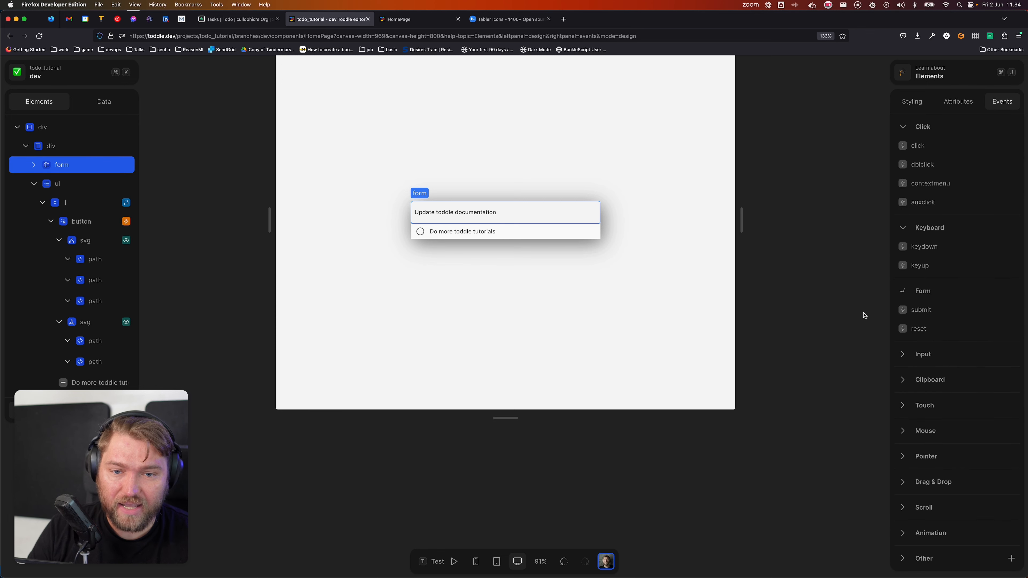
click(918, 316)
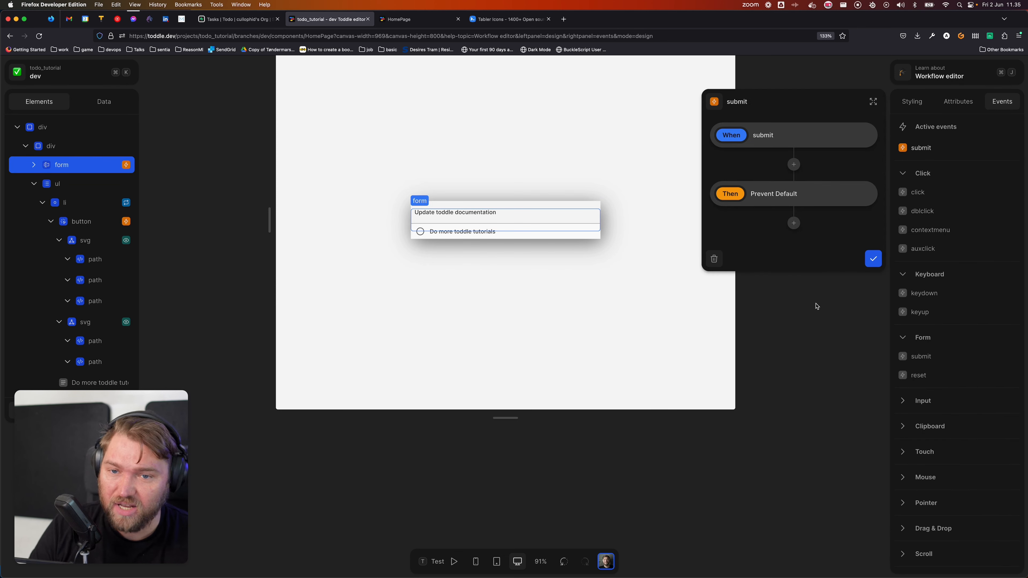
click(793, 225)
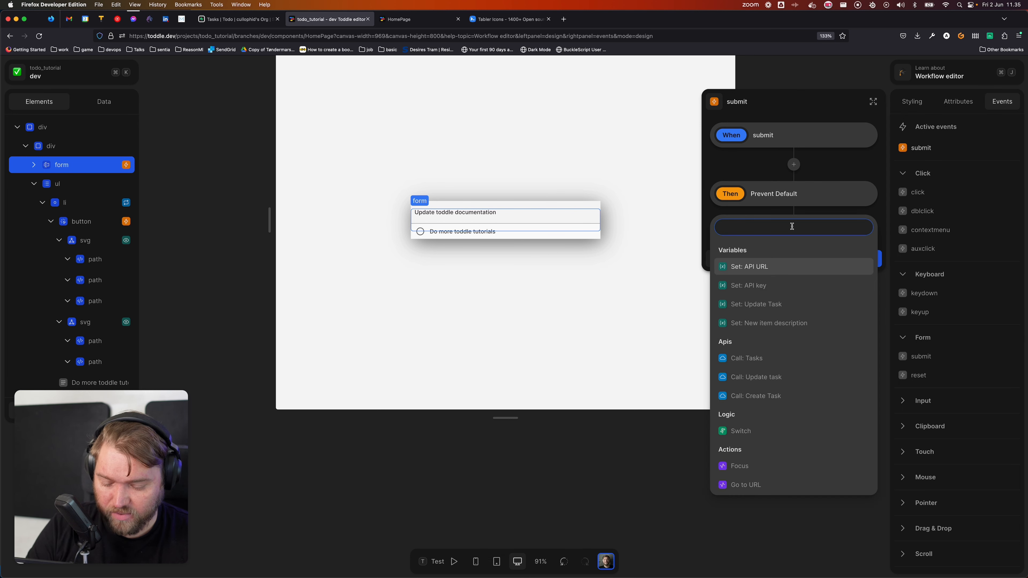
text(swit)
key(Return)
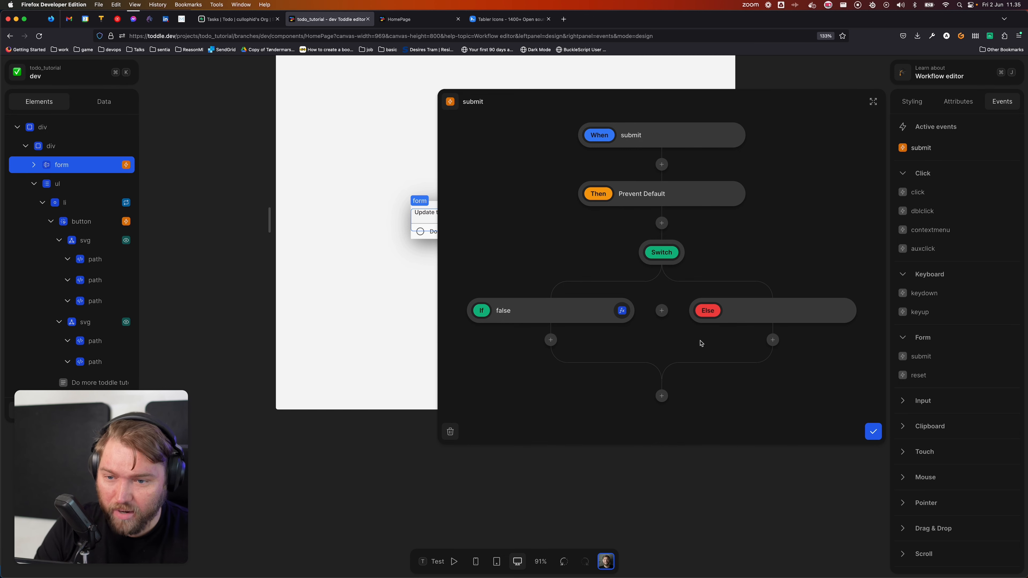
click(660, 310)
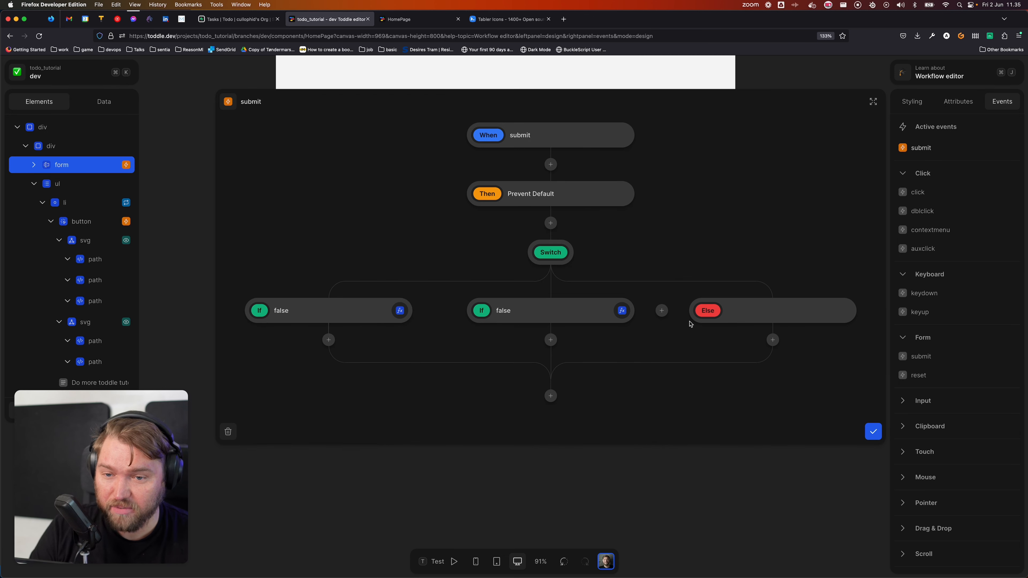
key(BackSpace)
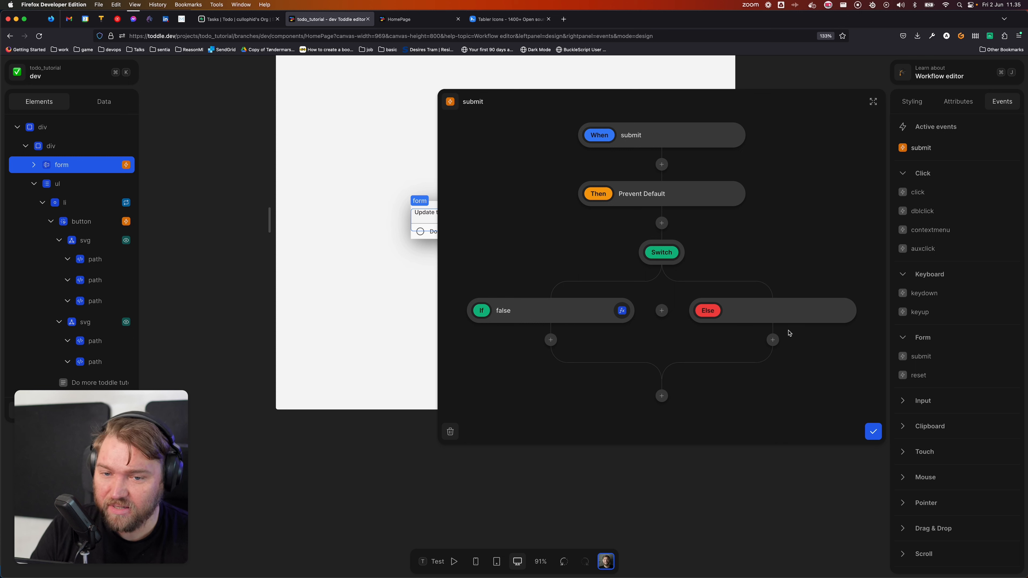
Step: Build the If condition as New item description followed by a Not equal comparison
click(621, 311)
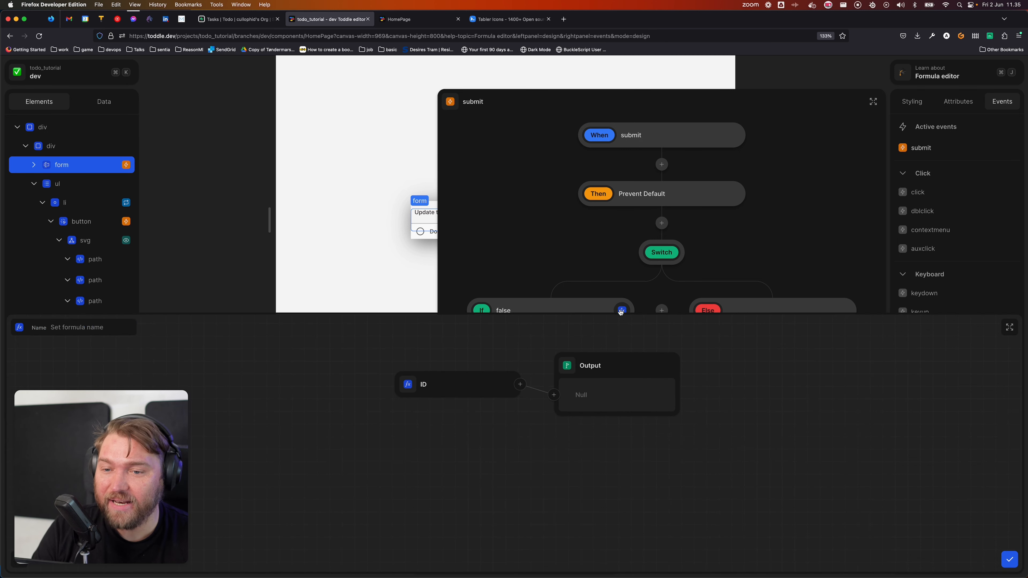
click(404, 384)
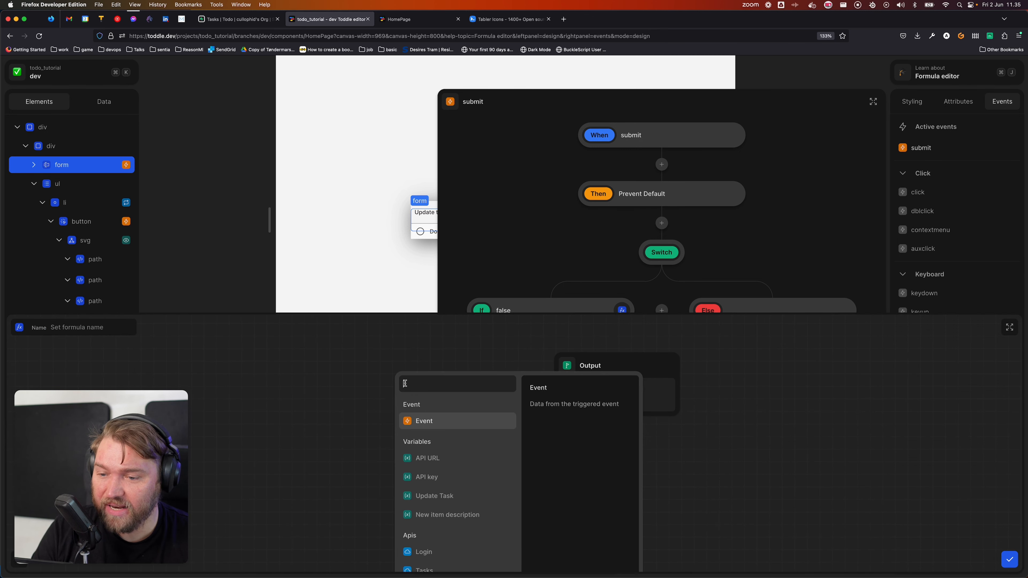
click(457, 515)
click(503, 365)
text(not)
key(Down)
key(Return)
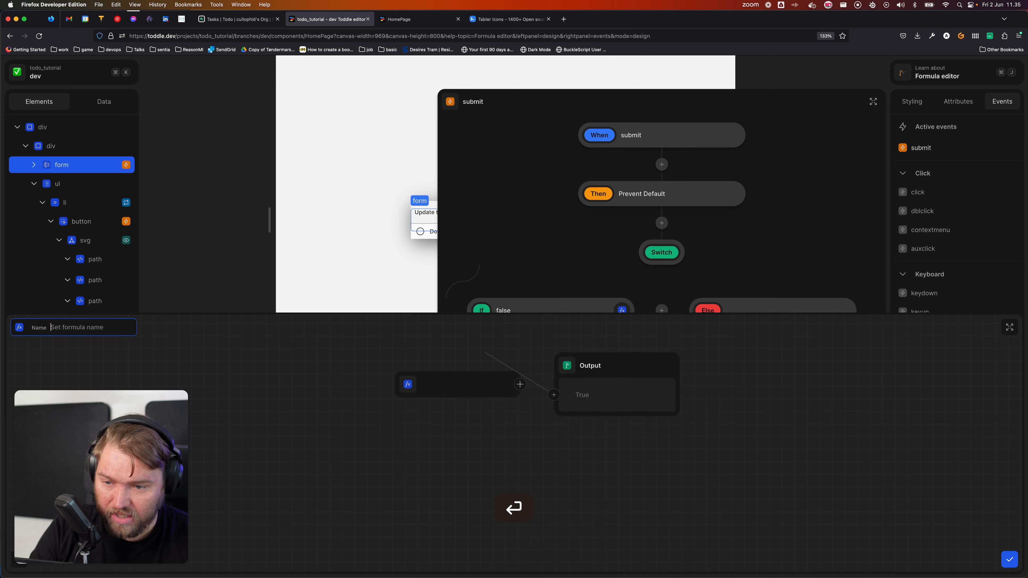
click(530, 409)
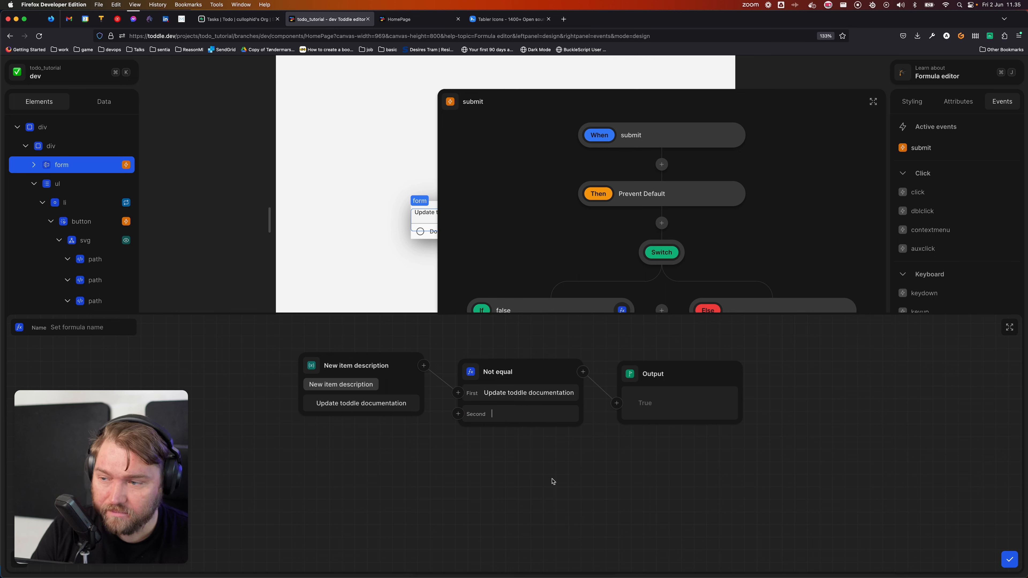
Step: Name the condition formula 'Description is set' and close the formula editor
click(96, 329)
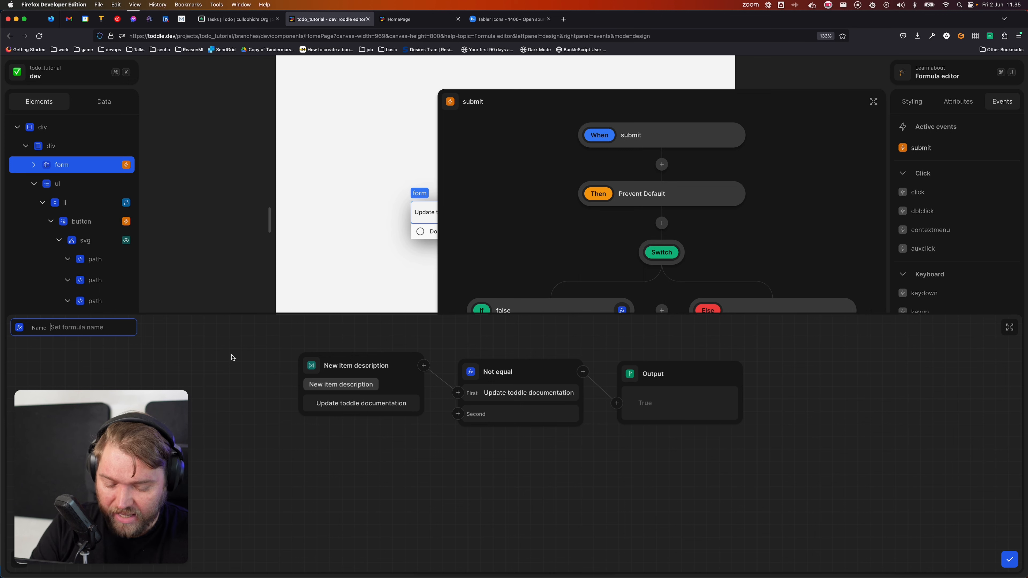
text(Desc)
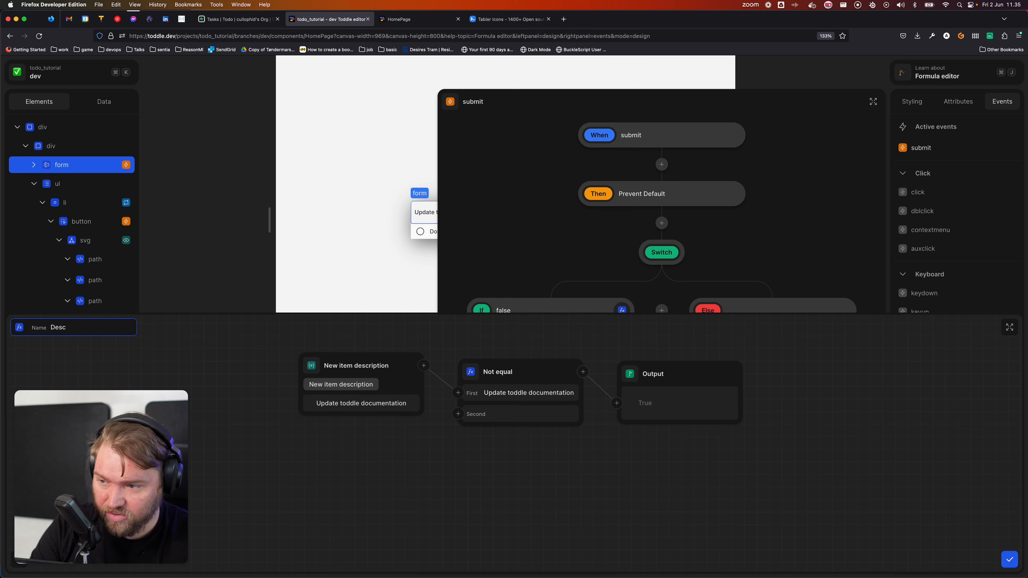
text(ription is set)
key(Tab)
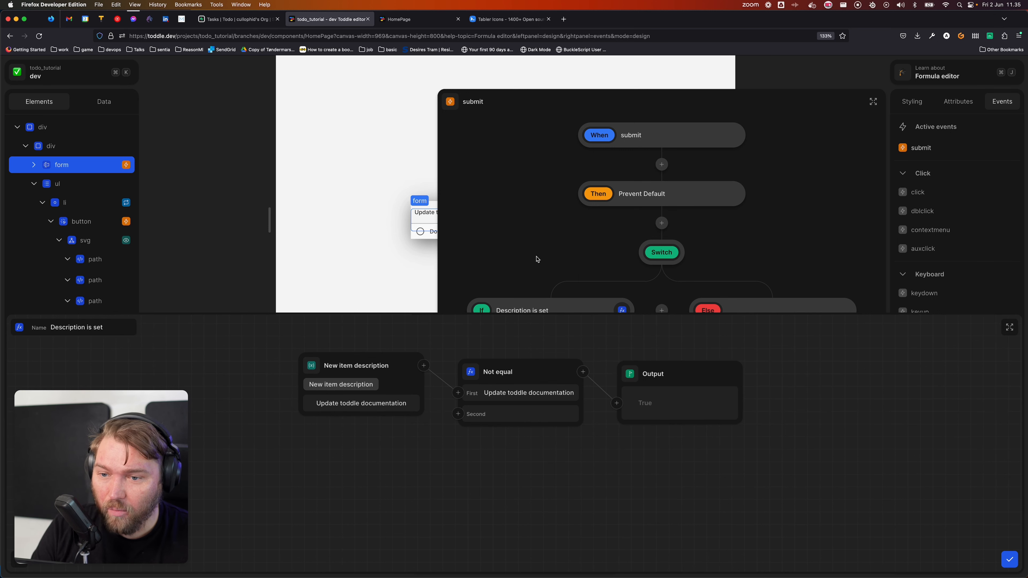
key(Escape)
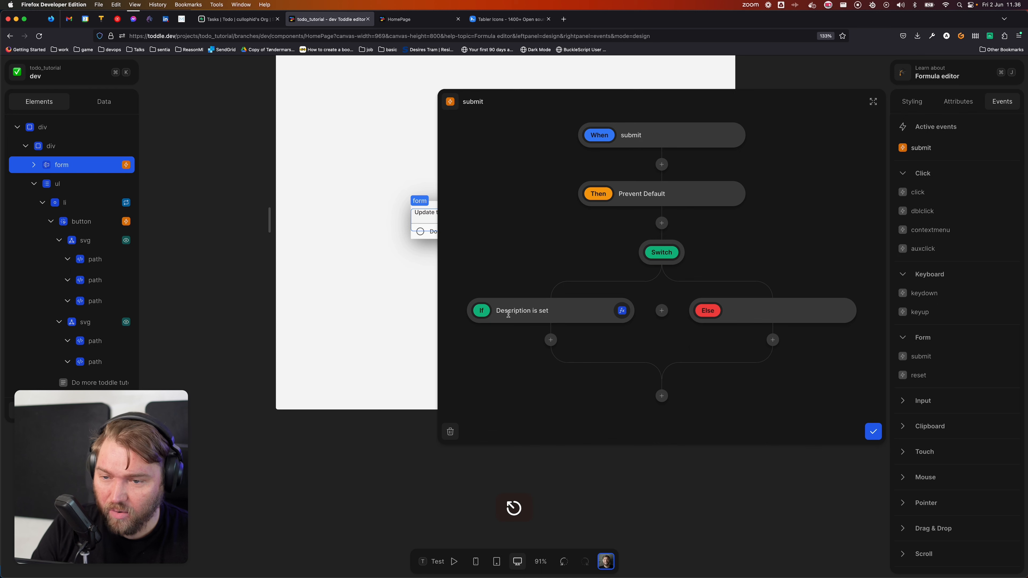
click(623, 311)
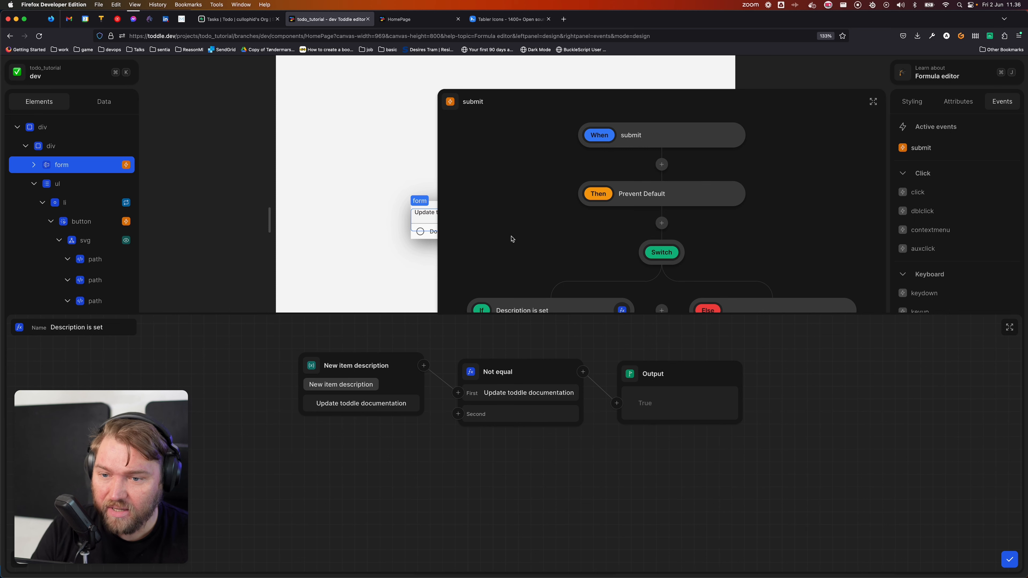
click(1008, 559)
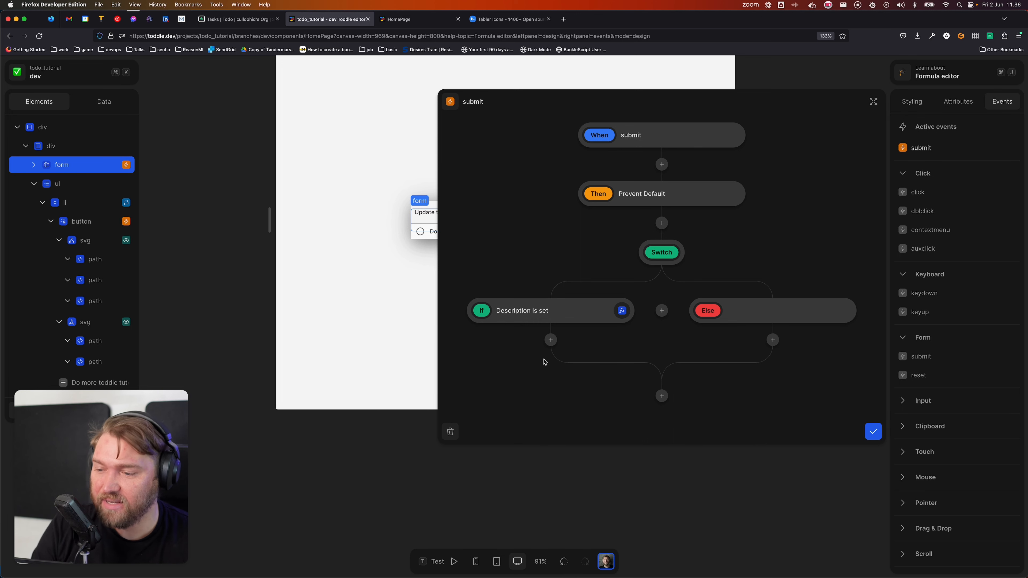
Step: Add a Call: Create Task step under the If branch and save the submit workflow
click(550, 340)
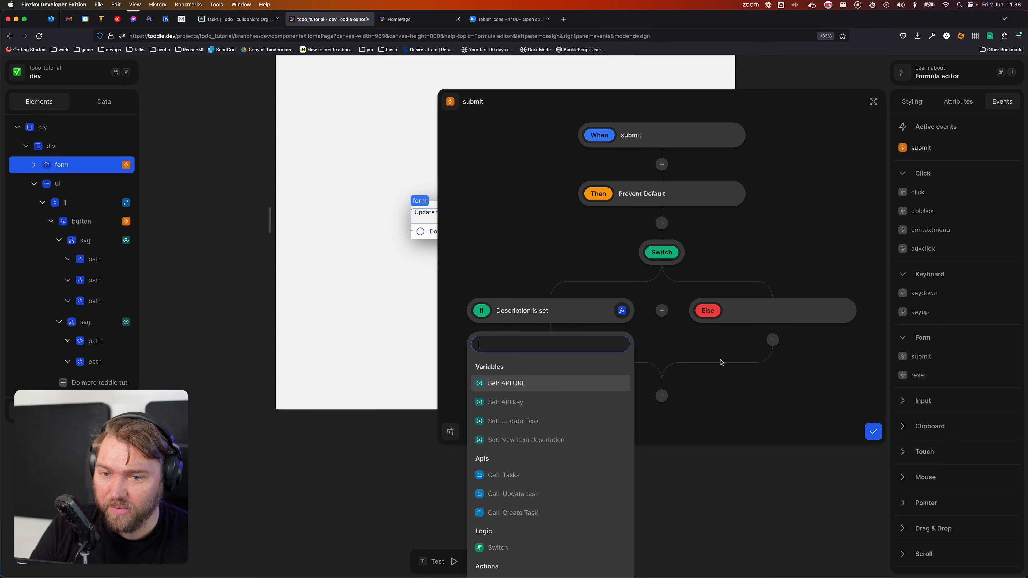
click(551, 514)
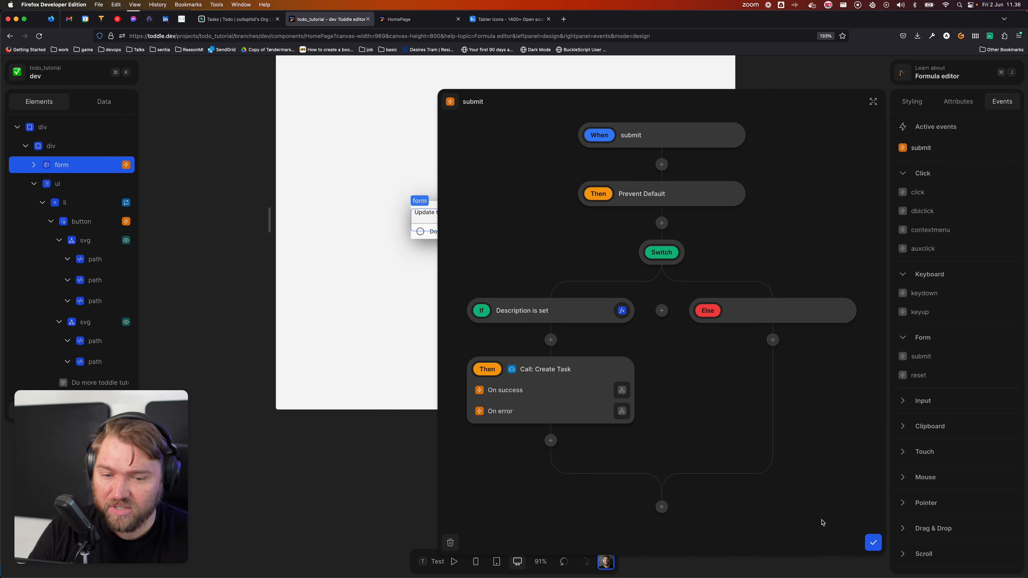
click(873, 542)
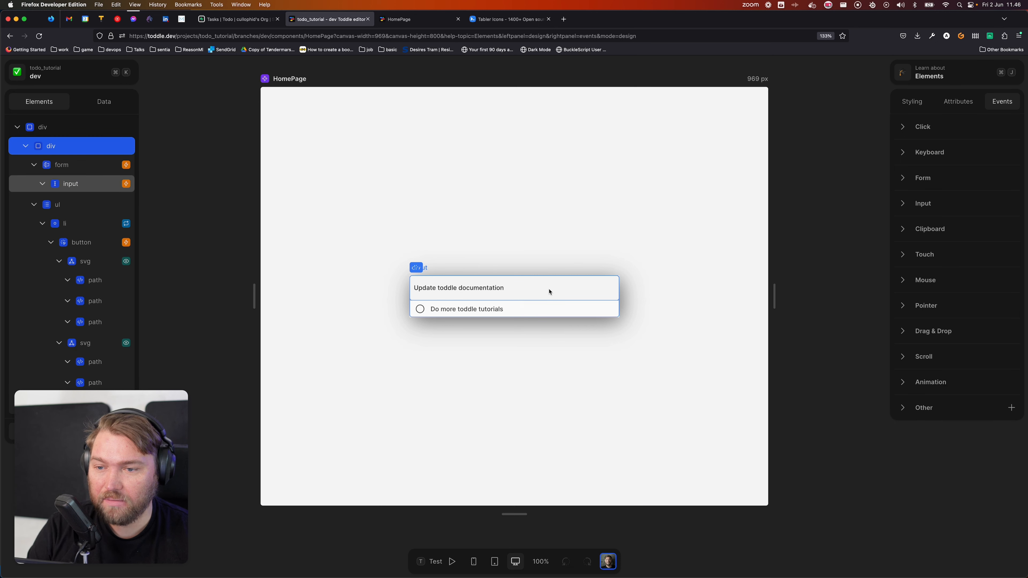
click(504, 289)
Step: In test mode, submit the form to add 'Update toddle documentation' as a task
click(451, 561)
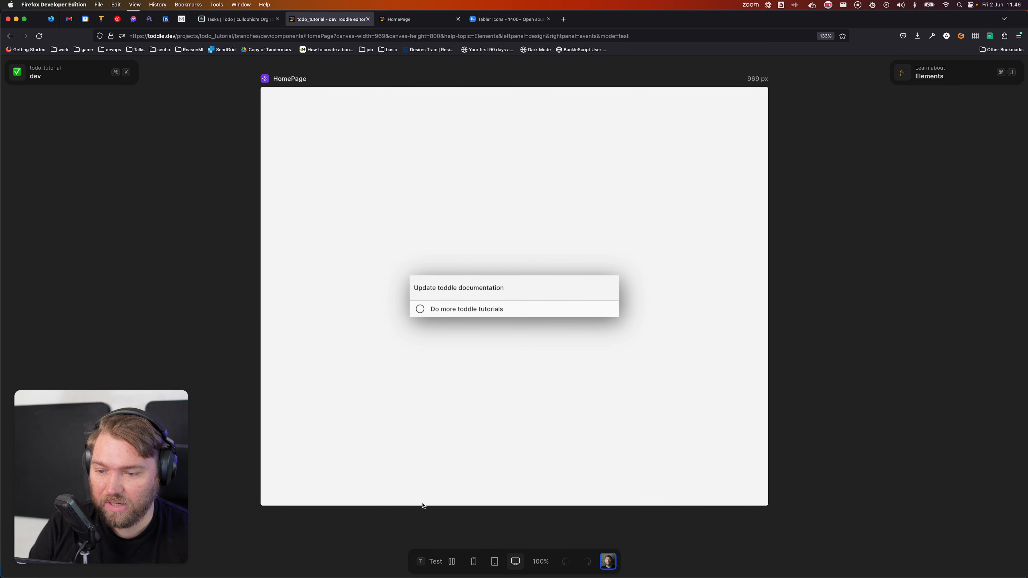
click(523, 290)
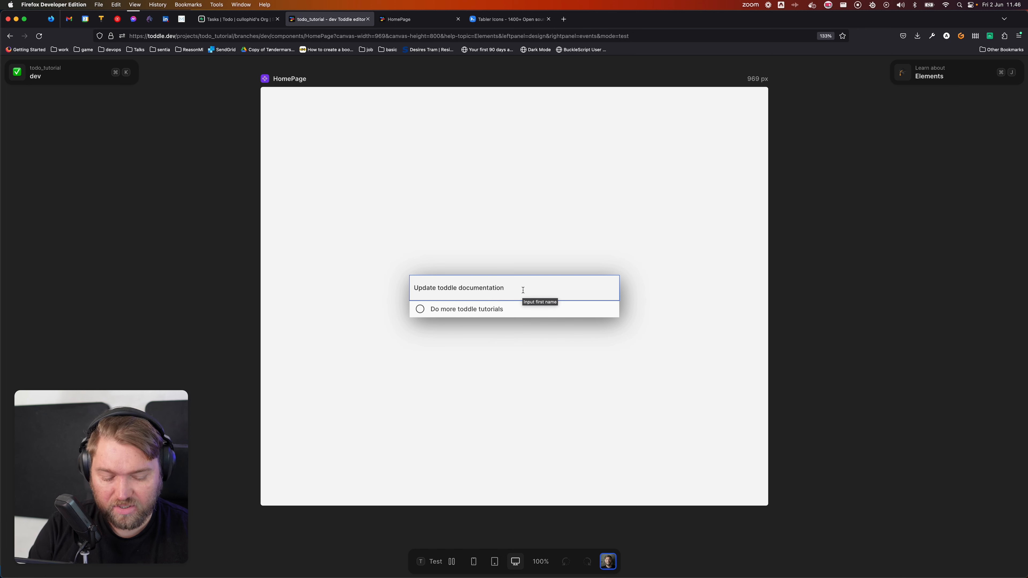
key(Return)
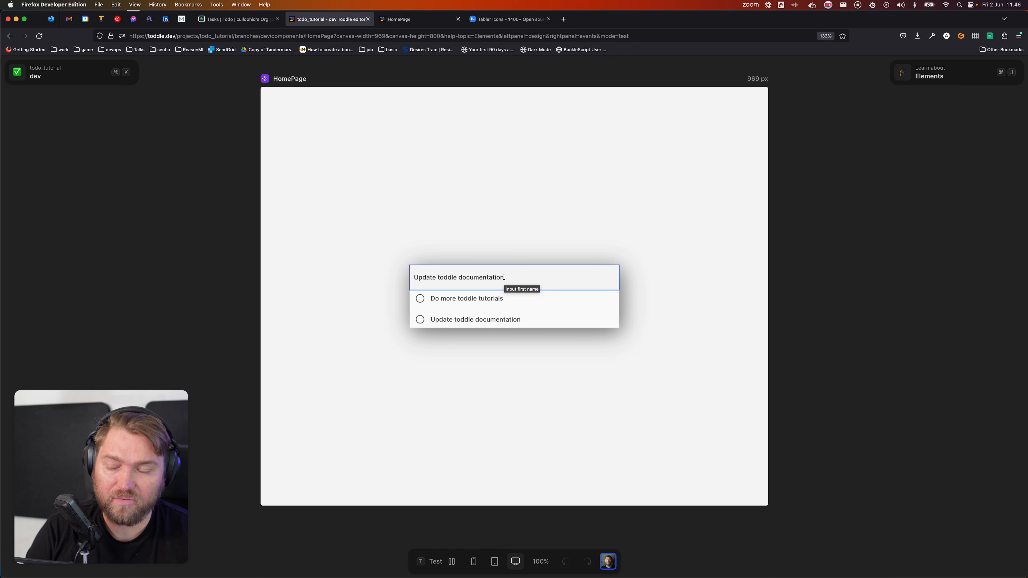
Step: Return to design mode, select the form, and reopen its submit workflow
click(385, 208)
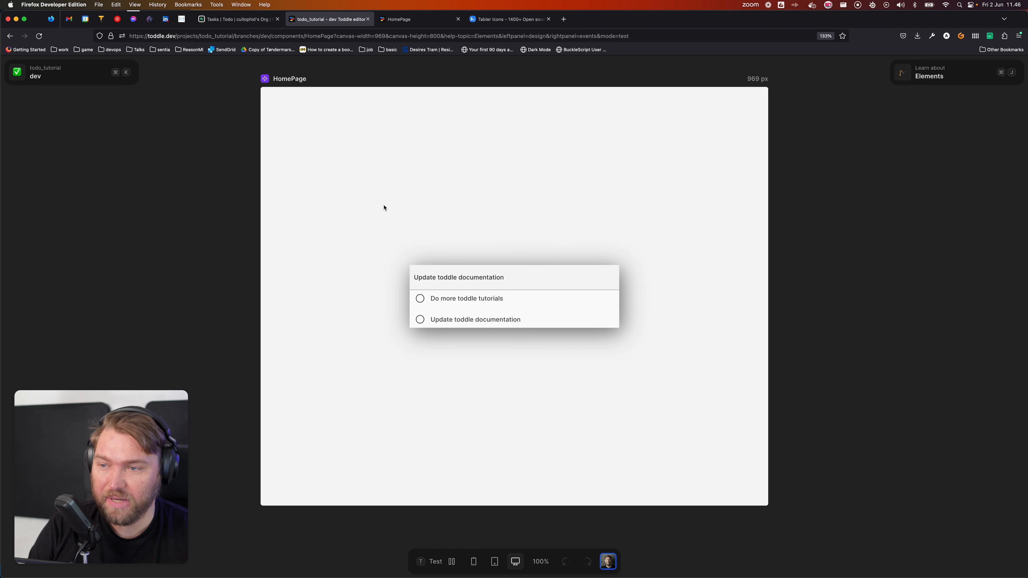
key(t)
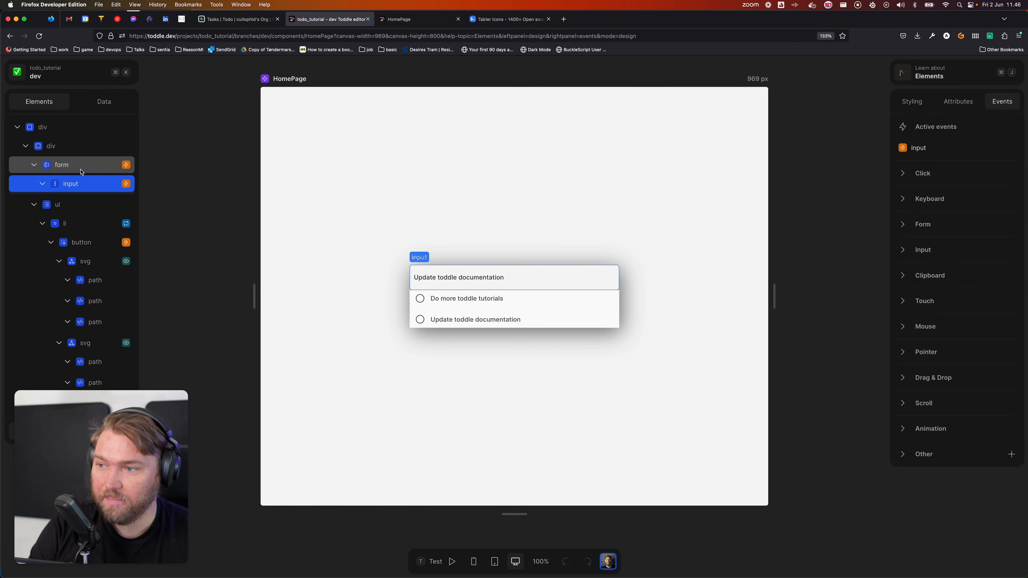
click(81, 170)
click(959, 151)
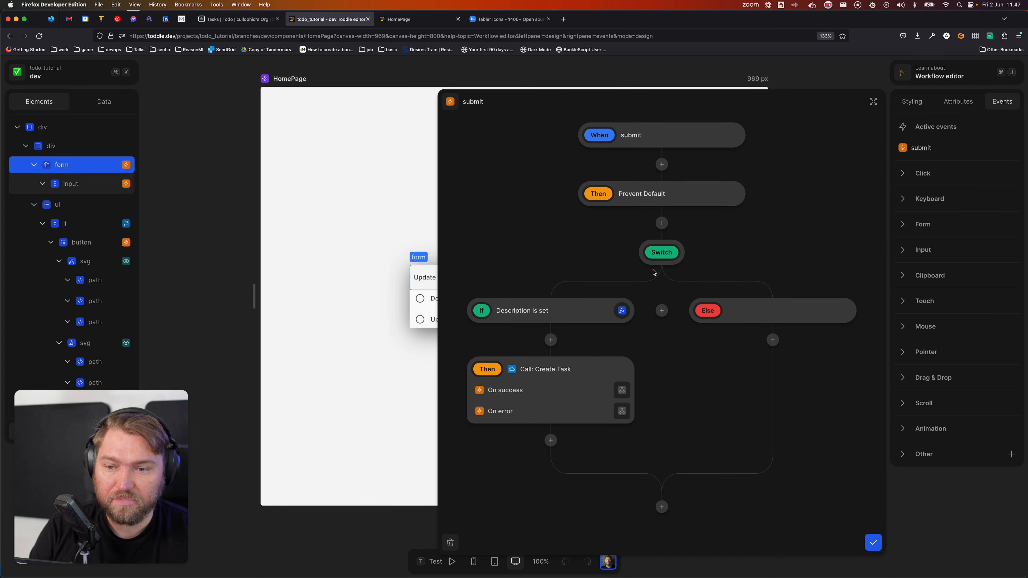
Step: On Create Task success, reset New item description to empty, then close the workflow editor
click(622, 390)
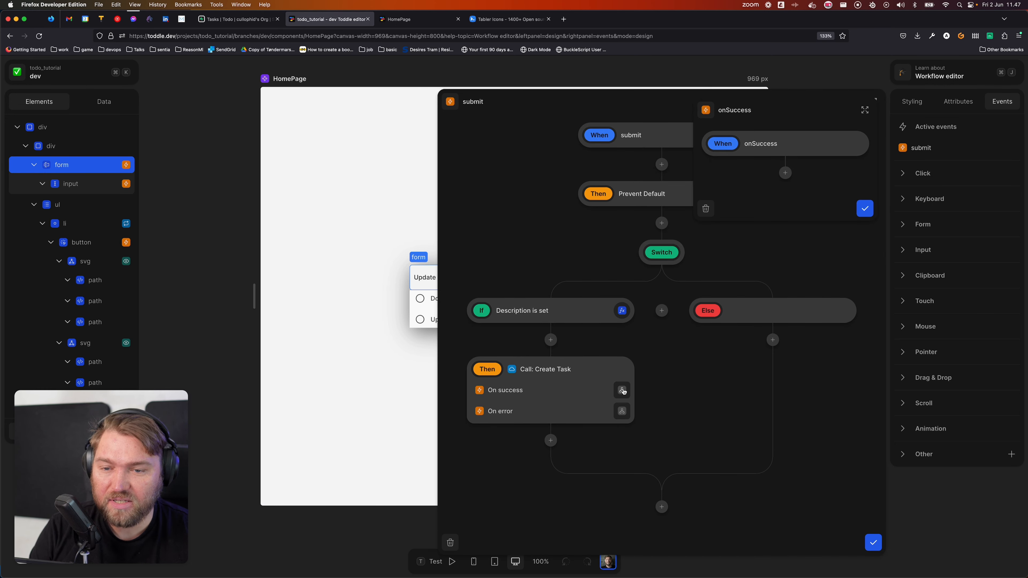
click(783, 175)
click(788, 272)
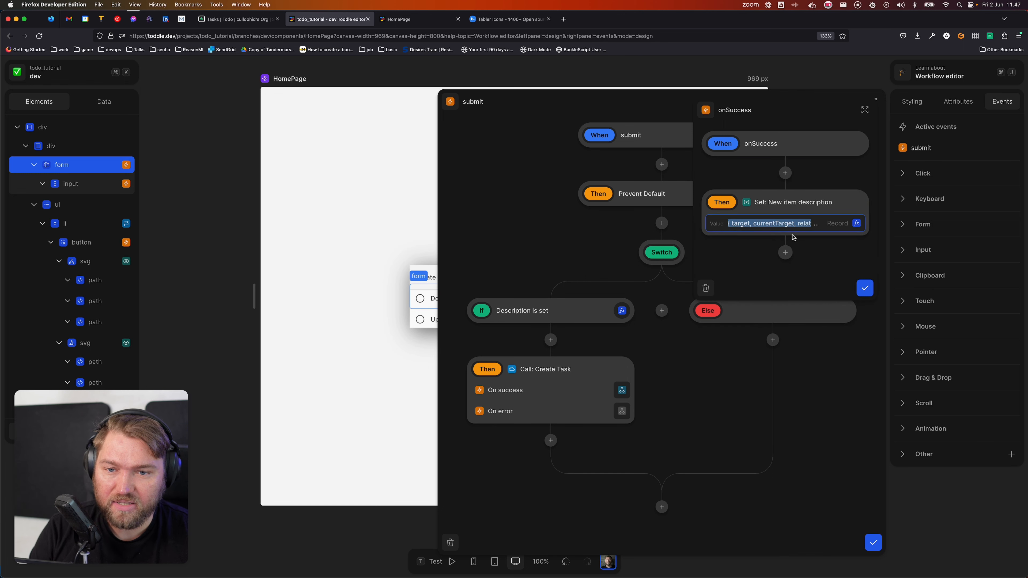
key(BackSpace)
key(Tab)
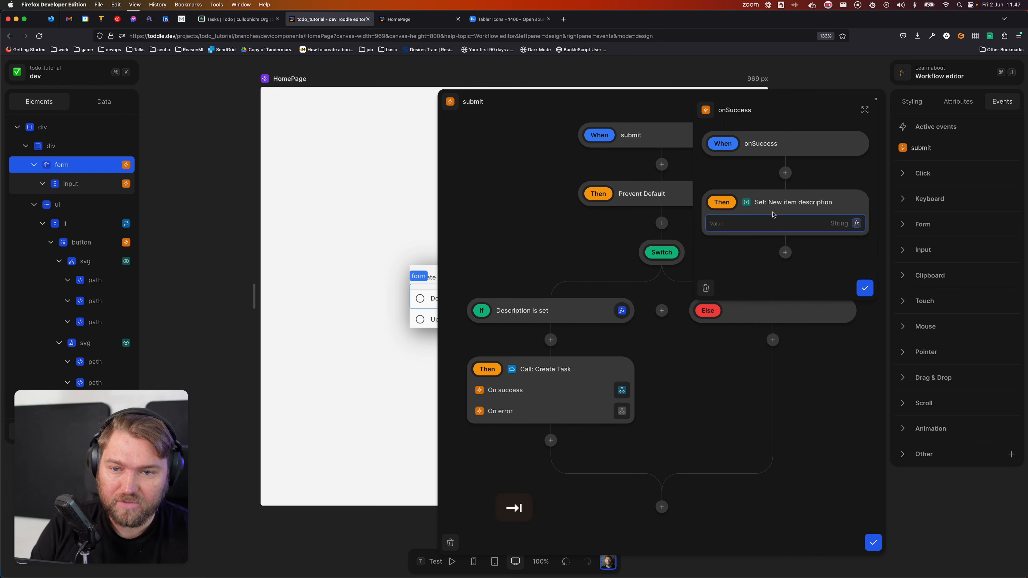
click(865, 289)
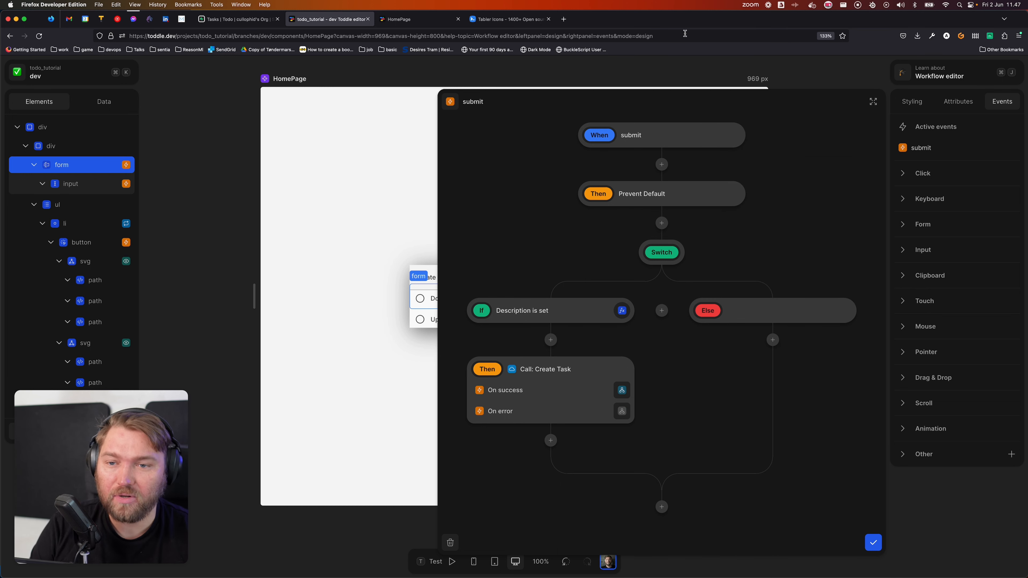
click(873, 543)
click(509, 438)
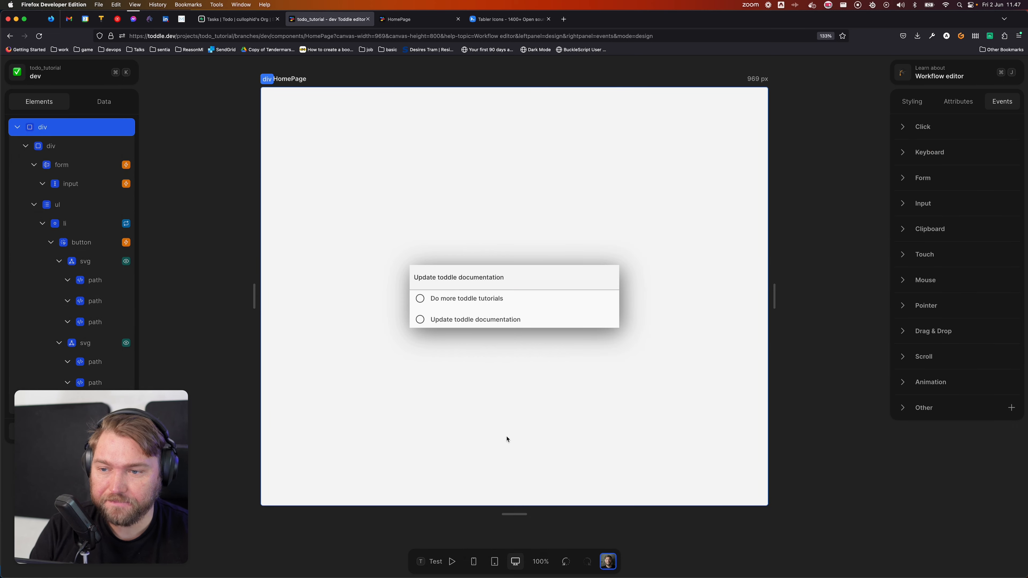
Step: In test mode, clear the input and submit 'Create more content on toddle' as a task
key(t)
click(514, 276)
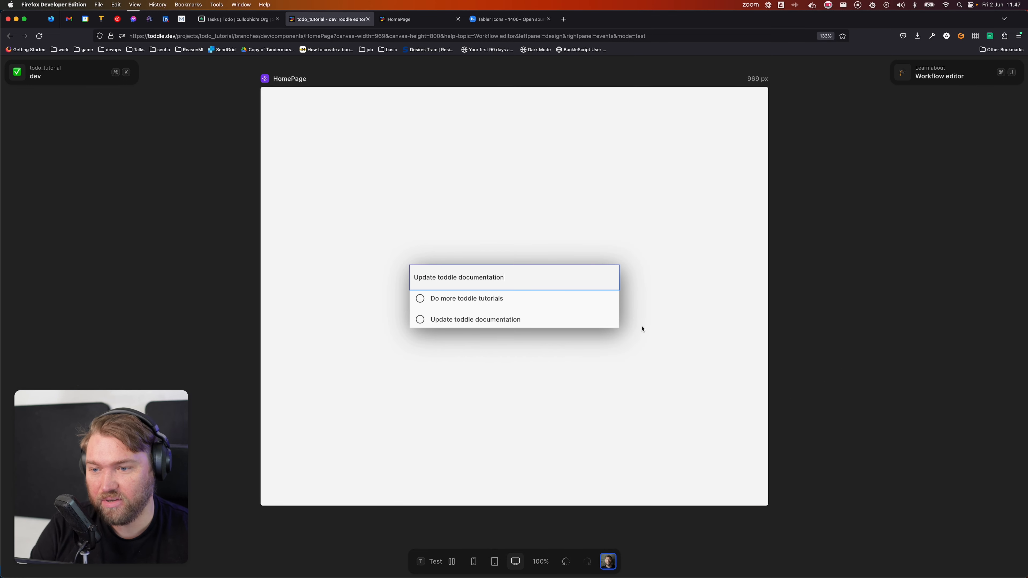
key(super+BackSpace)
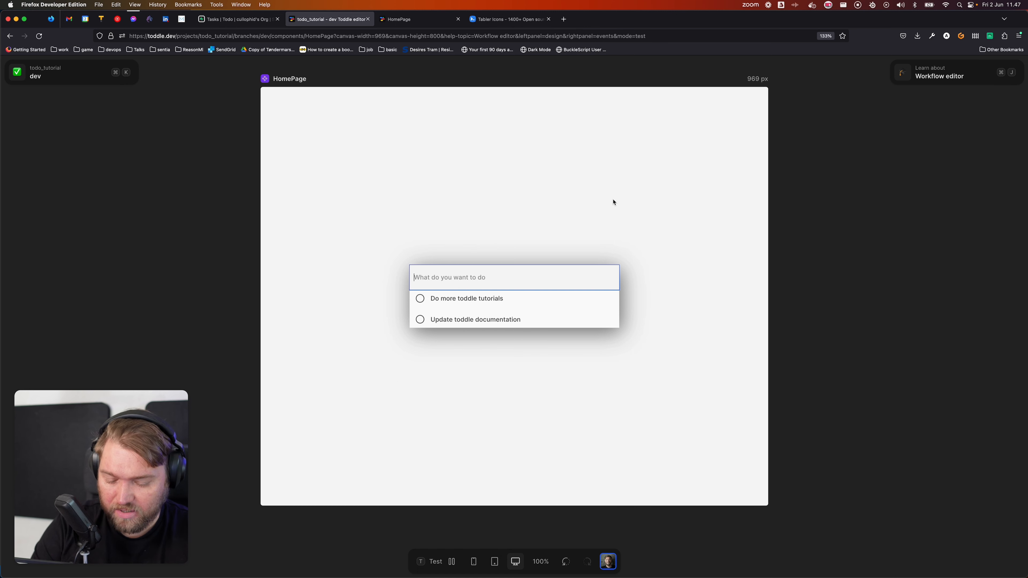
text(Create more content on toddle)
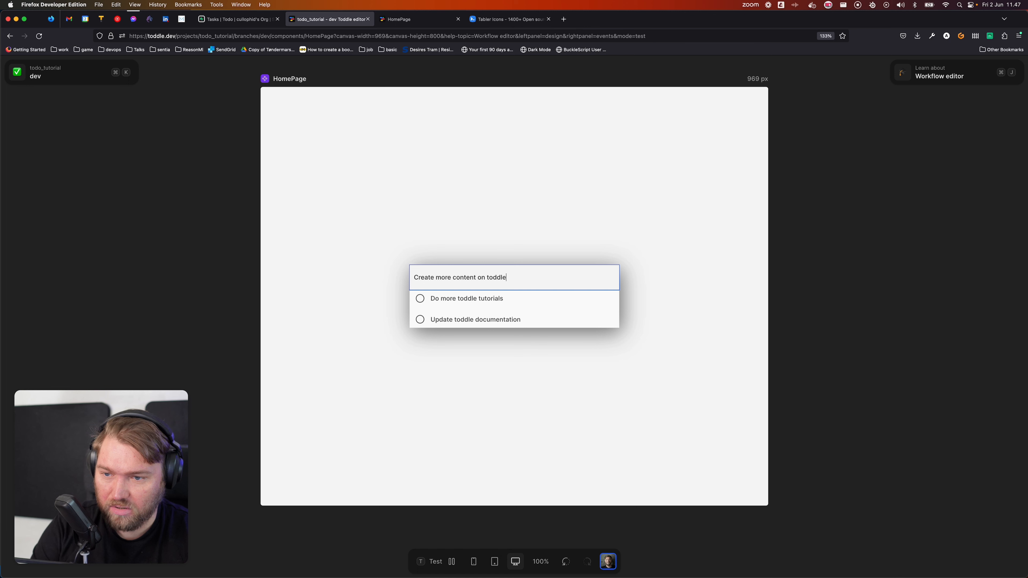
key(Return)
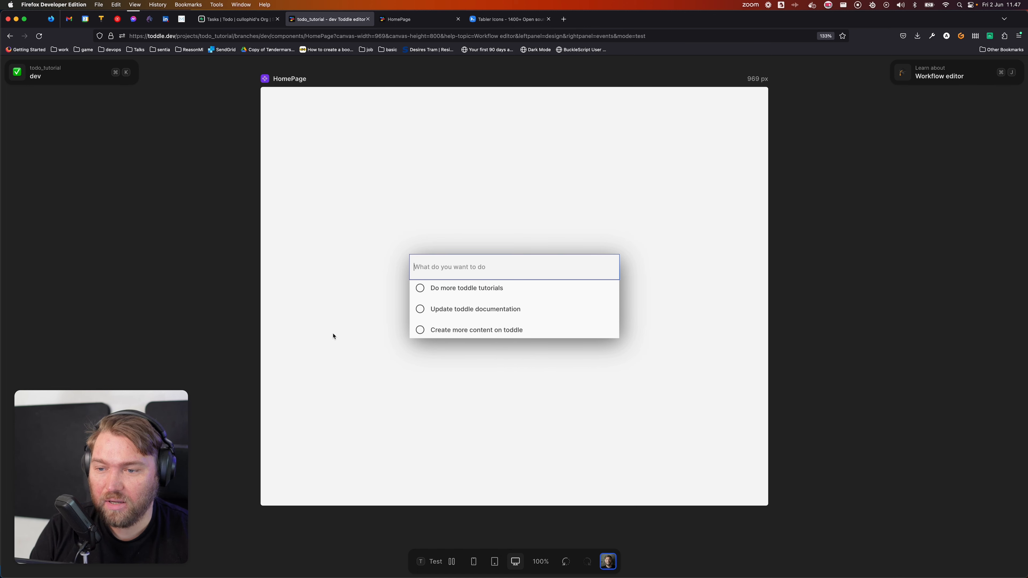
Step: Toggle the checkboxes so only 'Create more content on toddle' is done, then exit test mode
click(420, 330)
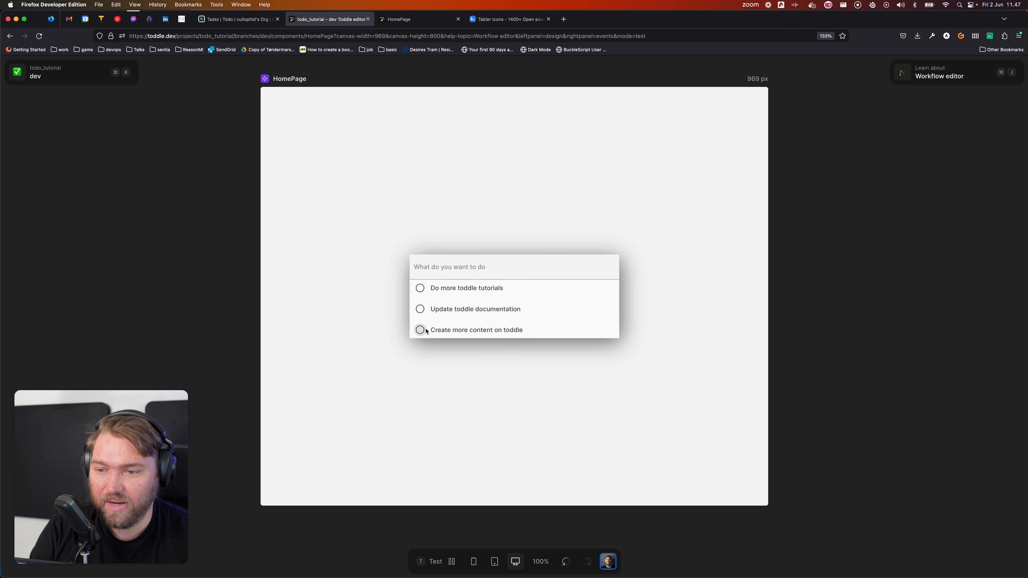
click(419, 309)
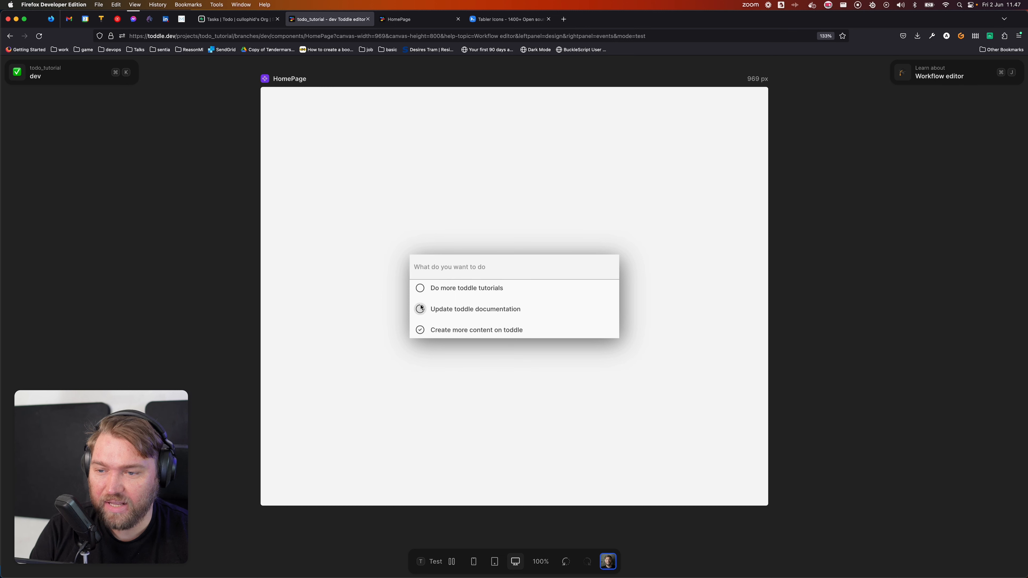
click(420, 289)
click(420, 308)
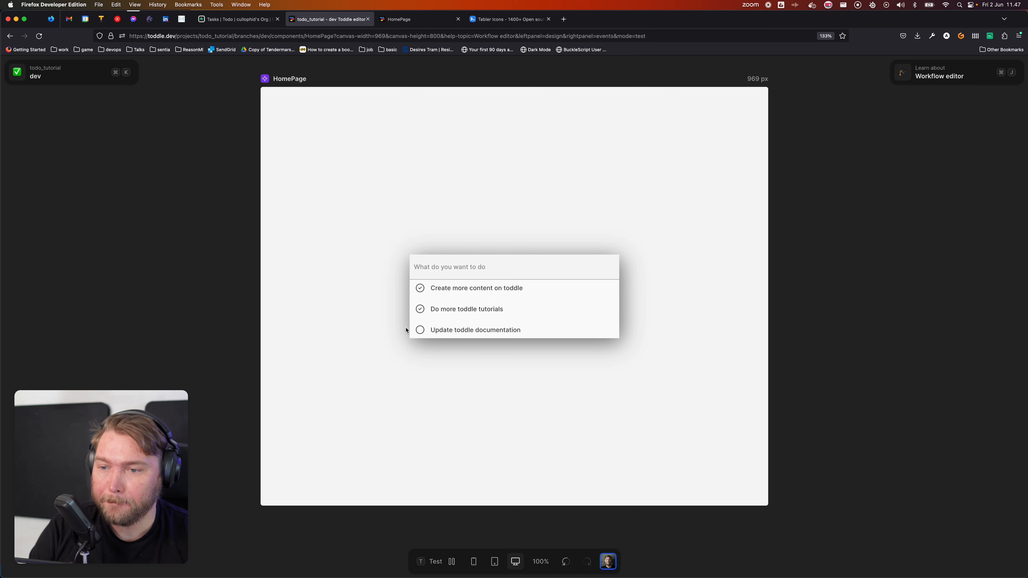
click(420, 288)
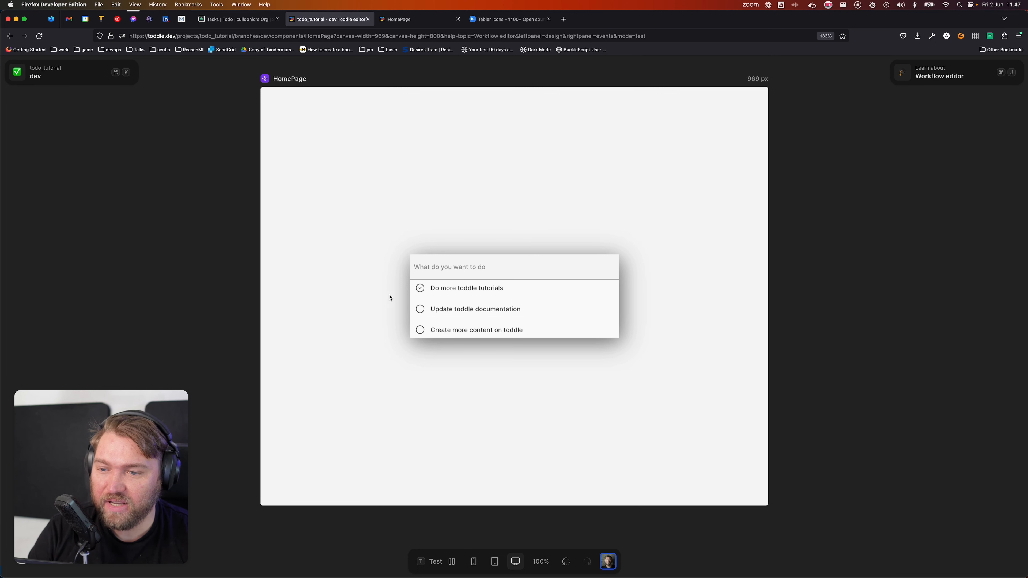
click(420, 288)
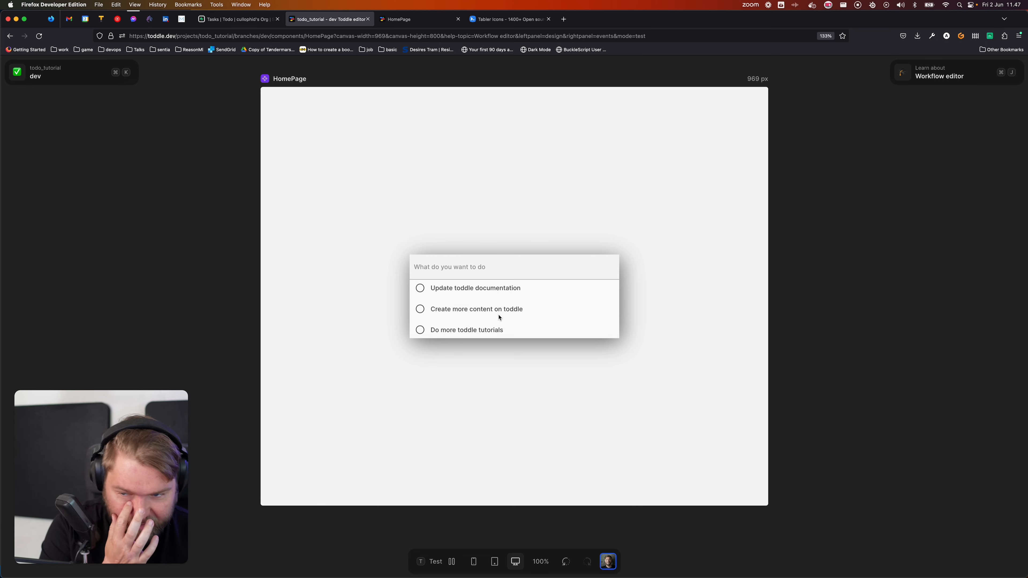
click(421, 309)
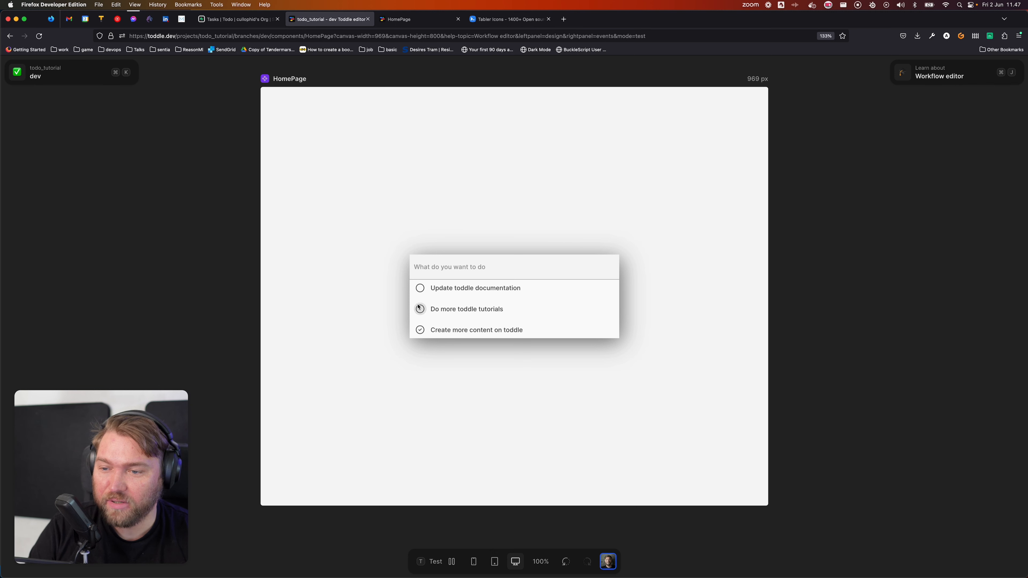
key(t)
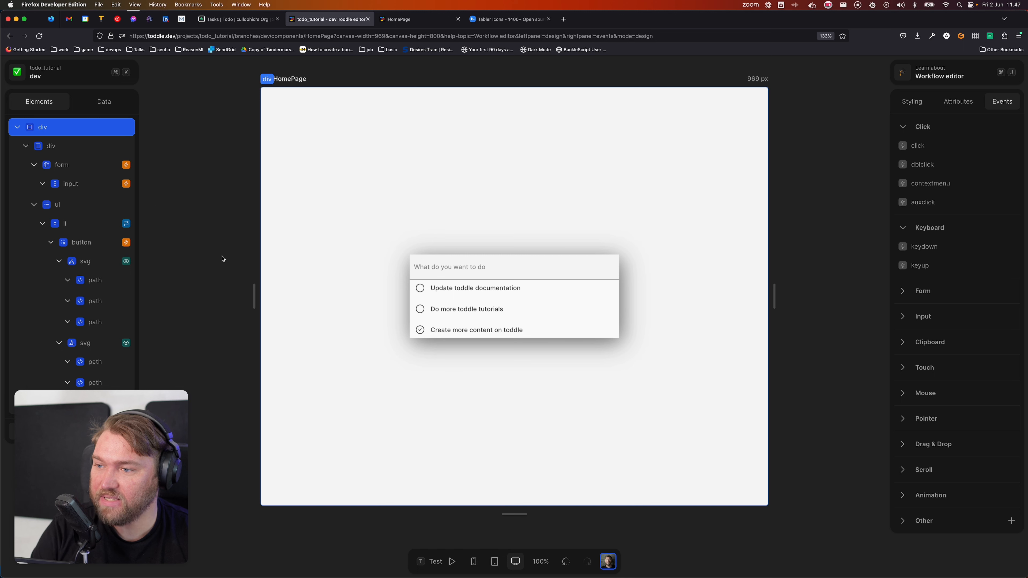
Step: Select the li list item and open its Repeat formula in Attributes
click(89, 227)
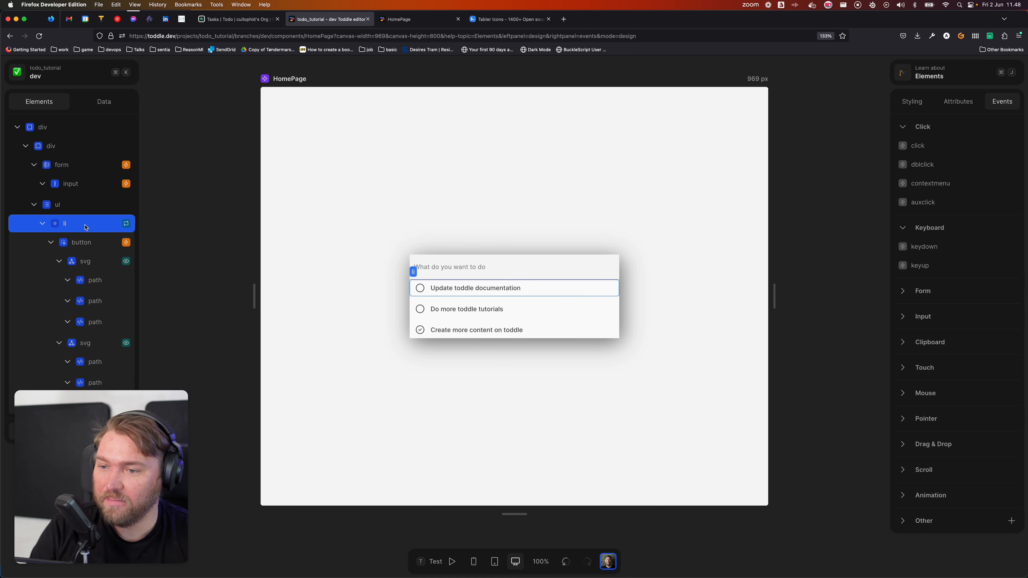
right_click(85, 228)
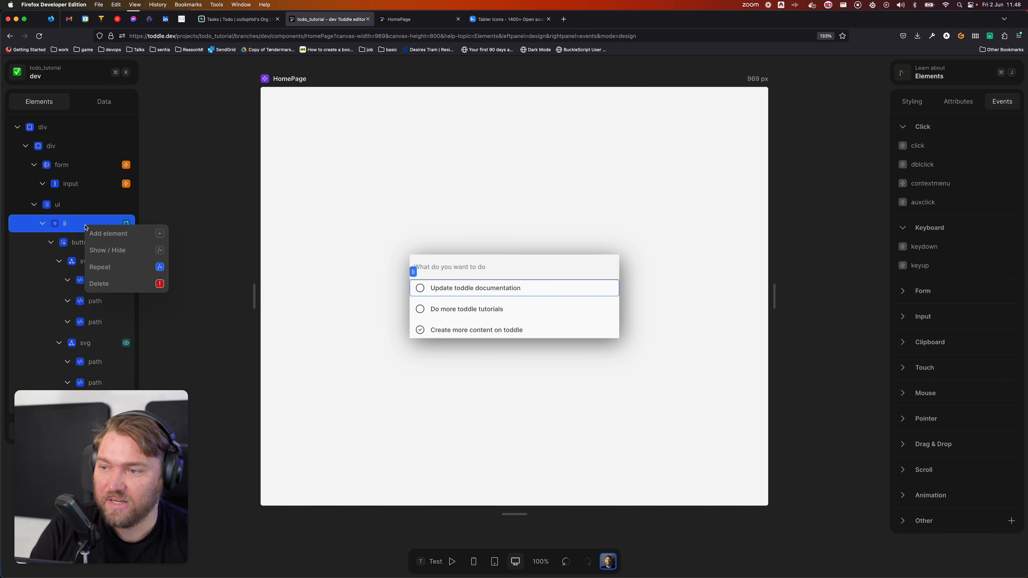
click(56, 223)
click(958, 101)
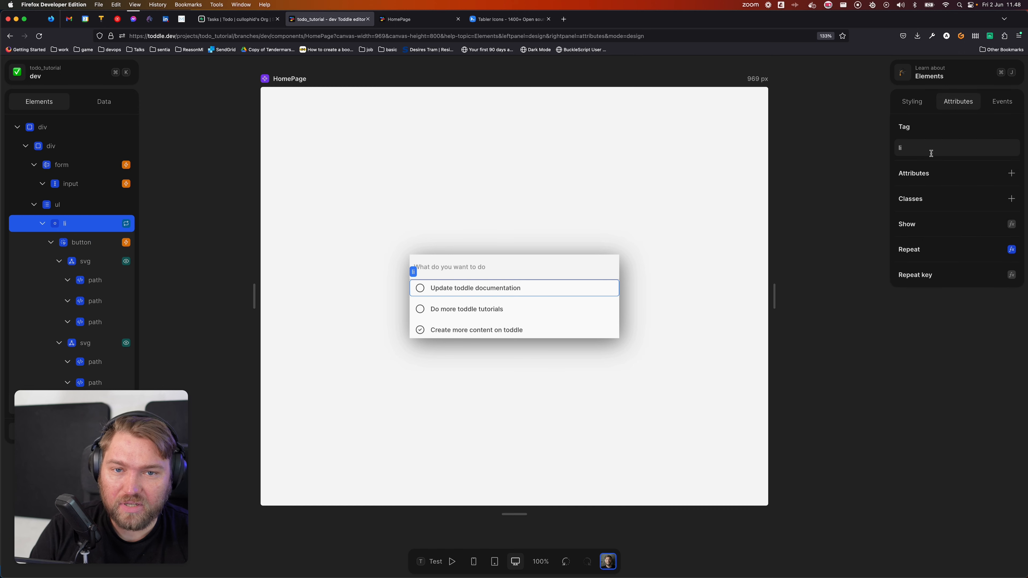
click(1011, 248)
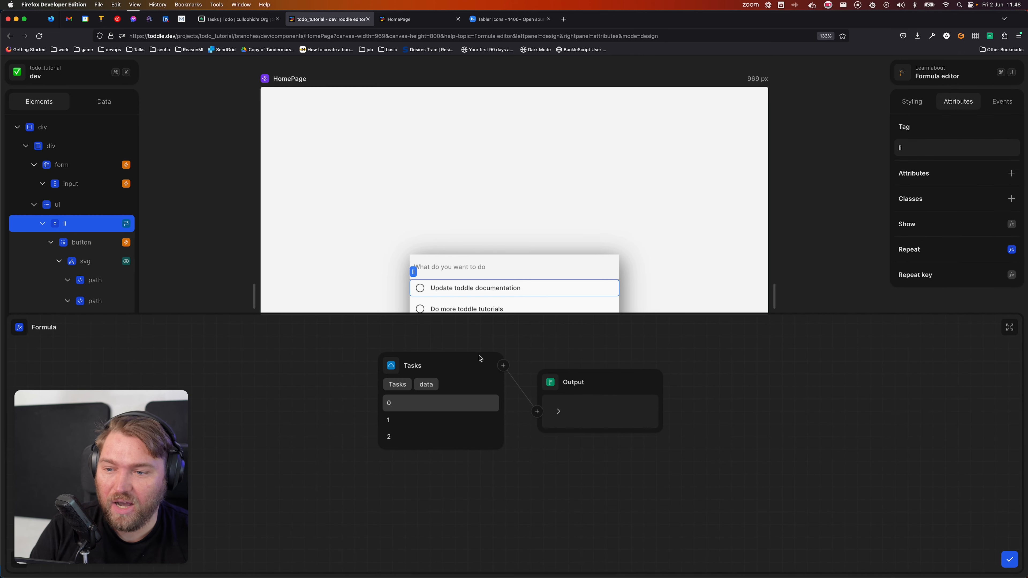
Step: Add a Sort by step on item.created_at after Tasks, then preview in test mode
click(503, 366)
text(sort)
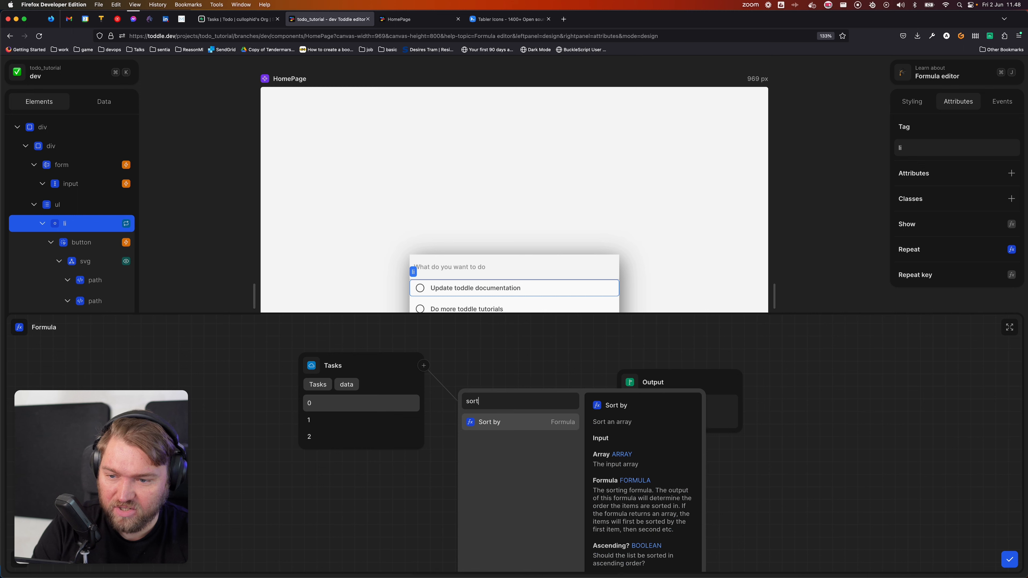
key(Return)
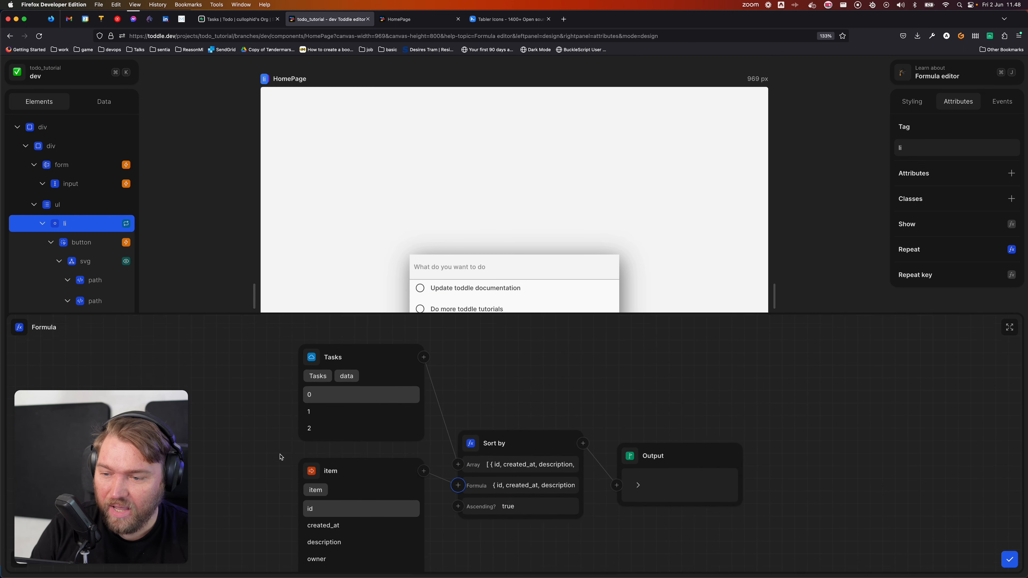
click(324, 509)
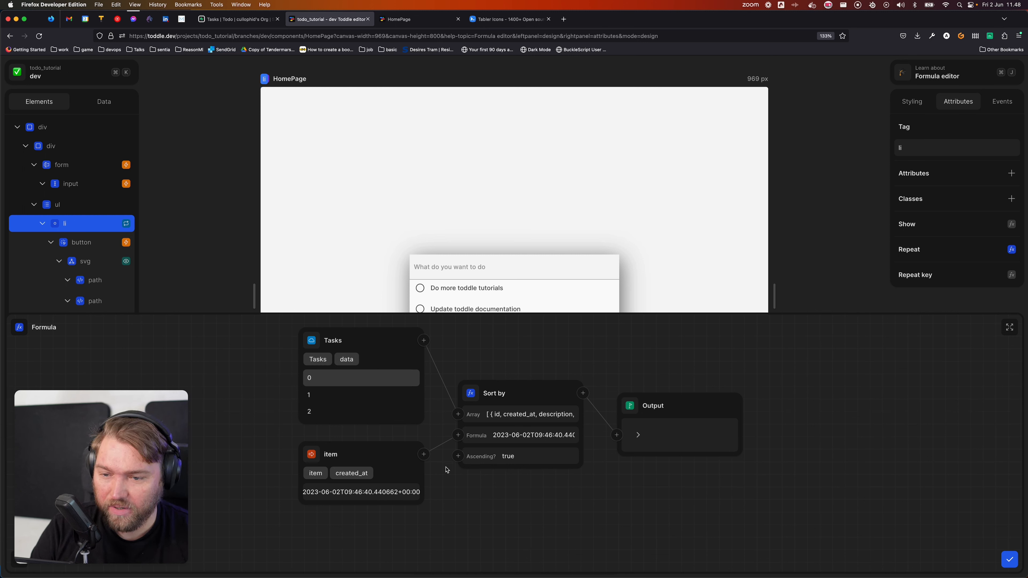
click(1008, 559)
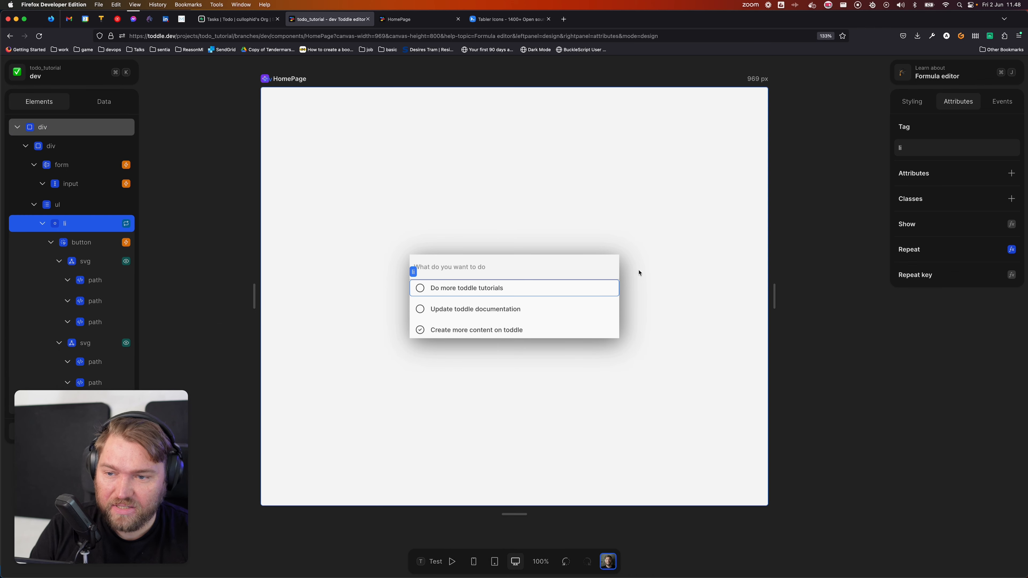
click(583, 209)
click(452, 560)
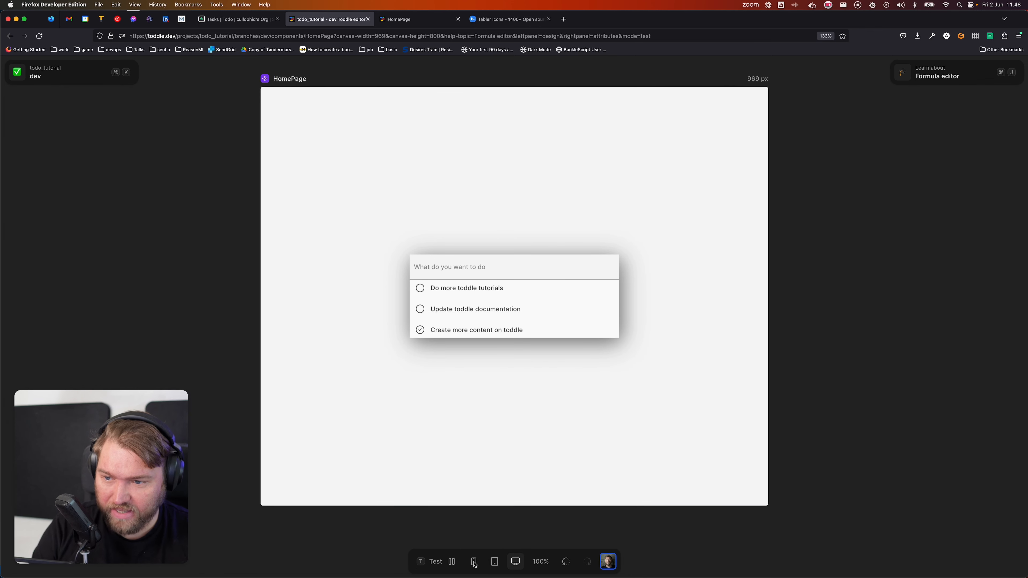